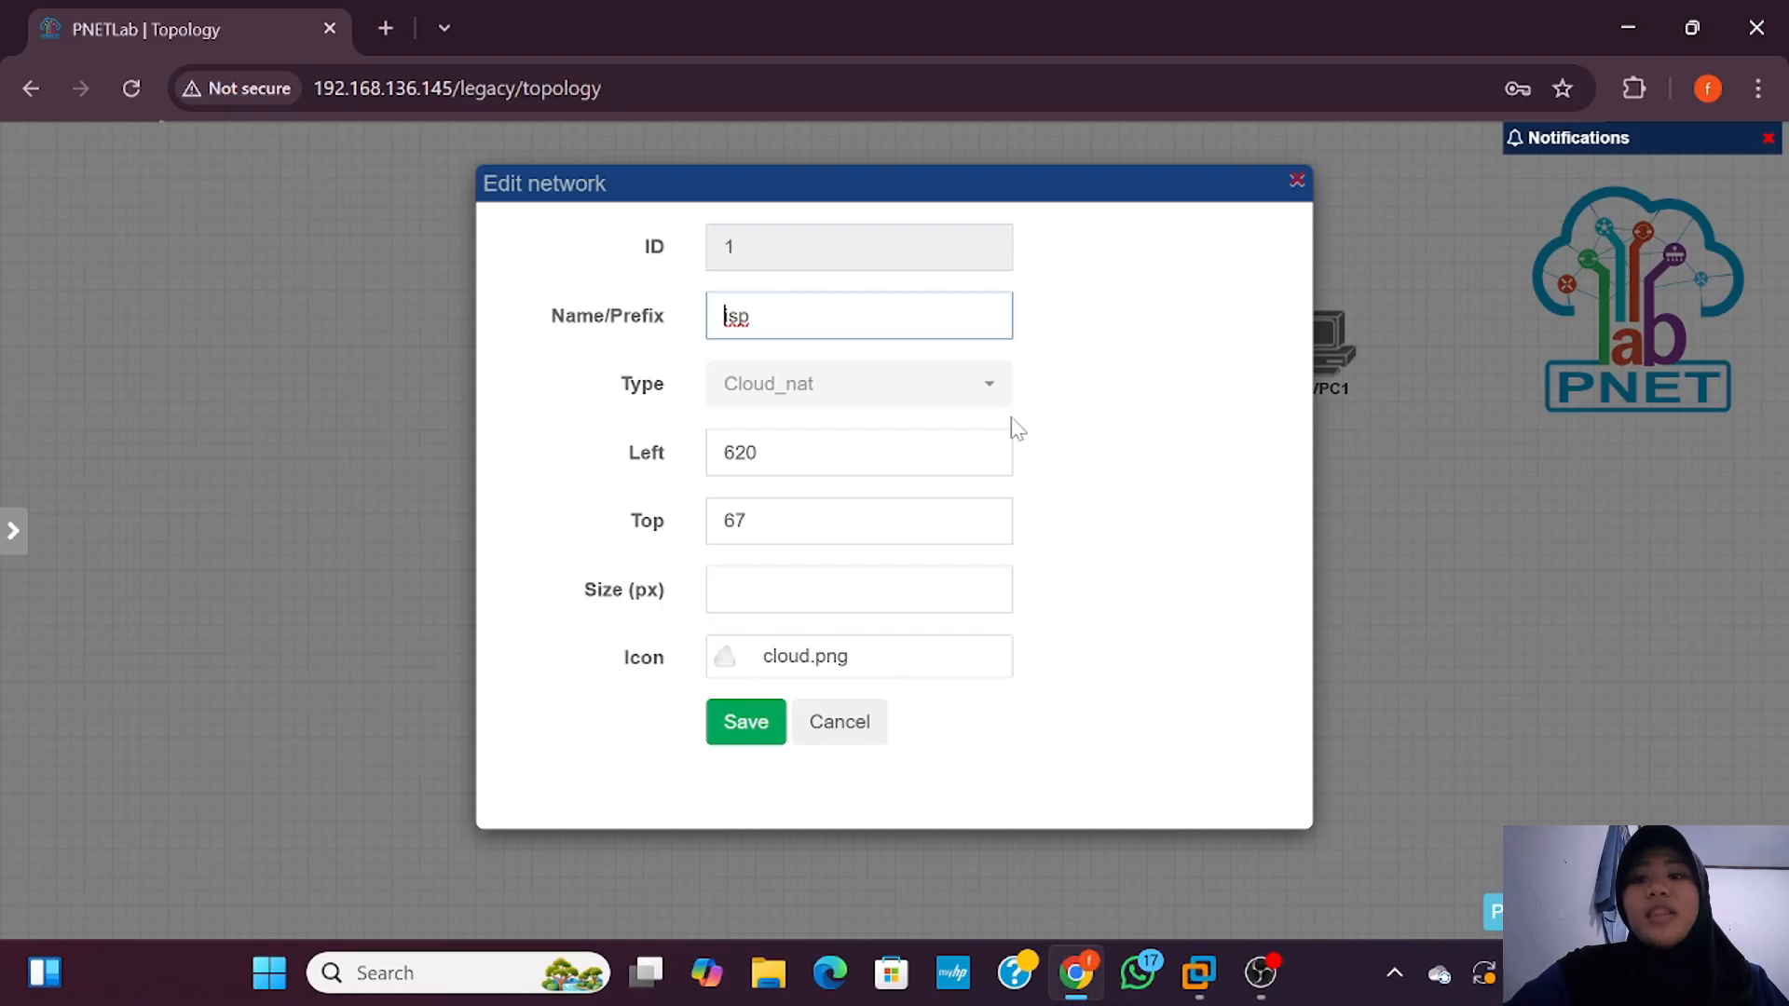
# Step: Save the isp cloud network and link it to router 1 on interface eth1
pyautogui.press('Home')
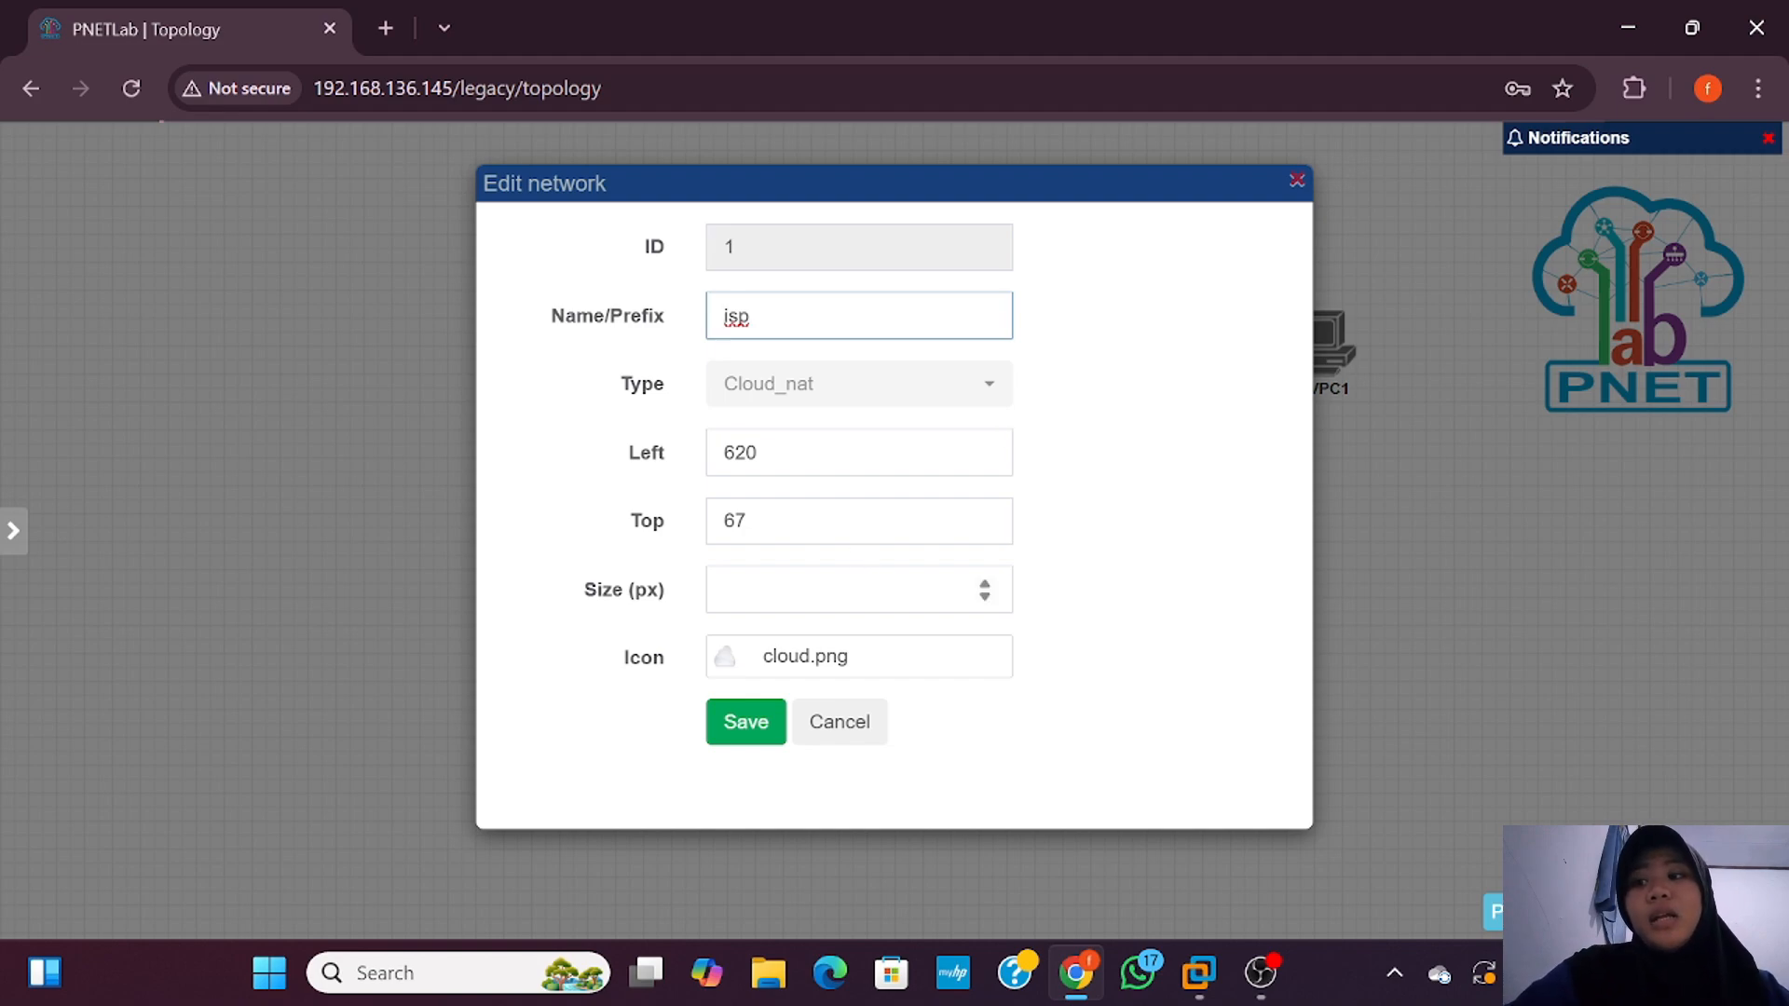
pyautogui.click(751, 733)
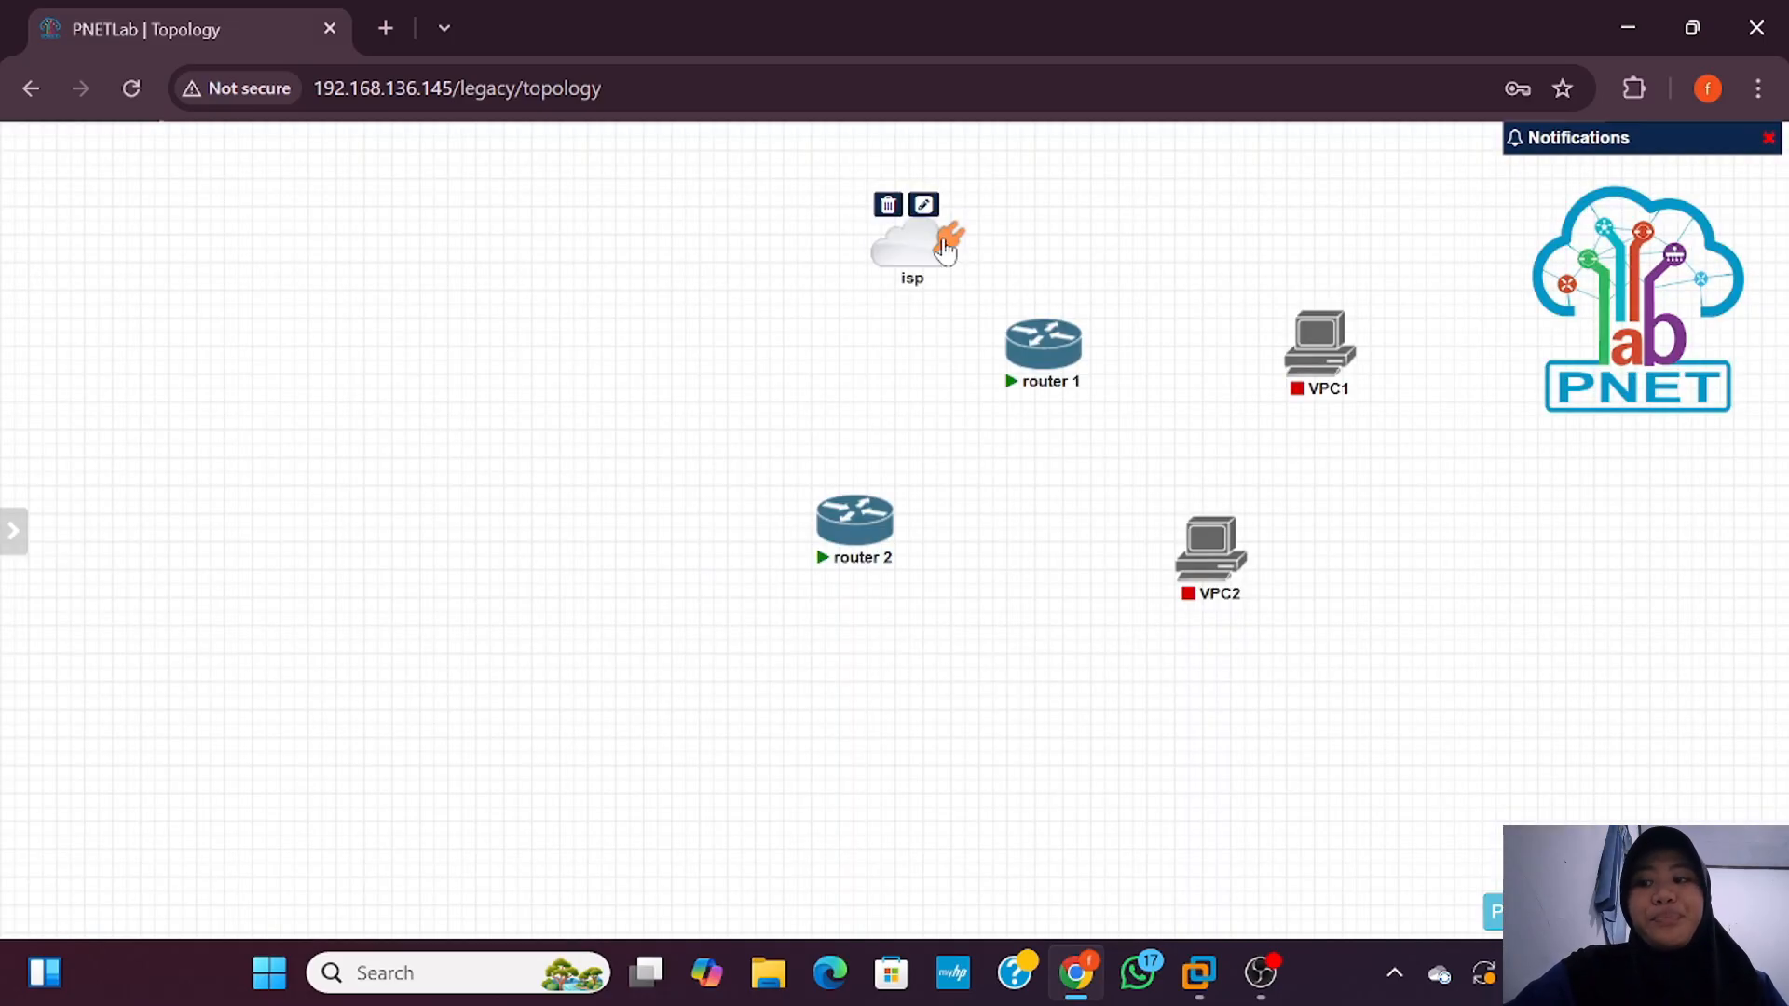
pyautogui.moveTo(944, 244); pyautogui.dragTo(1043, 349)
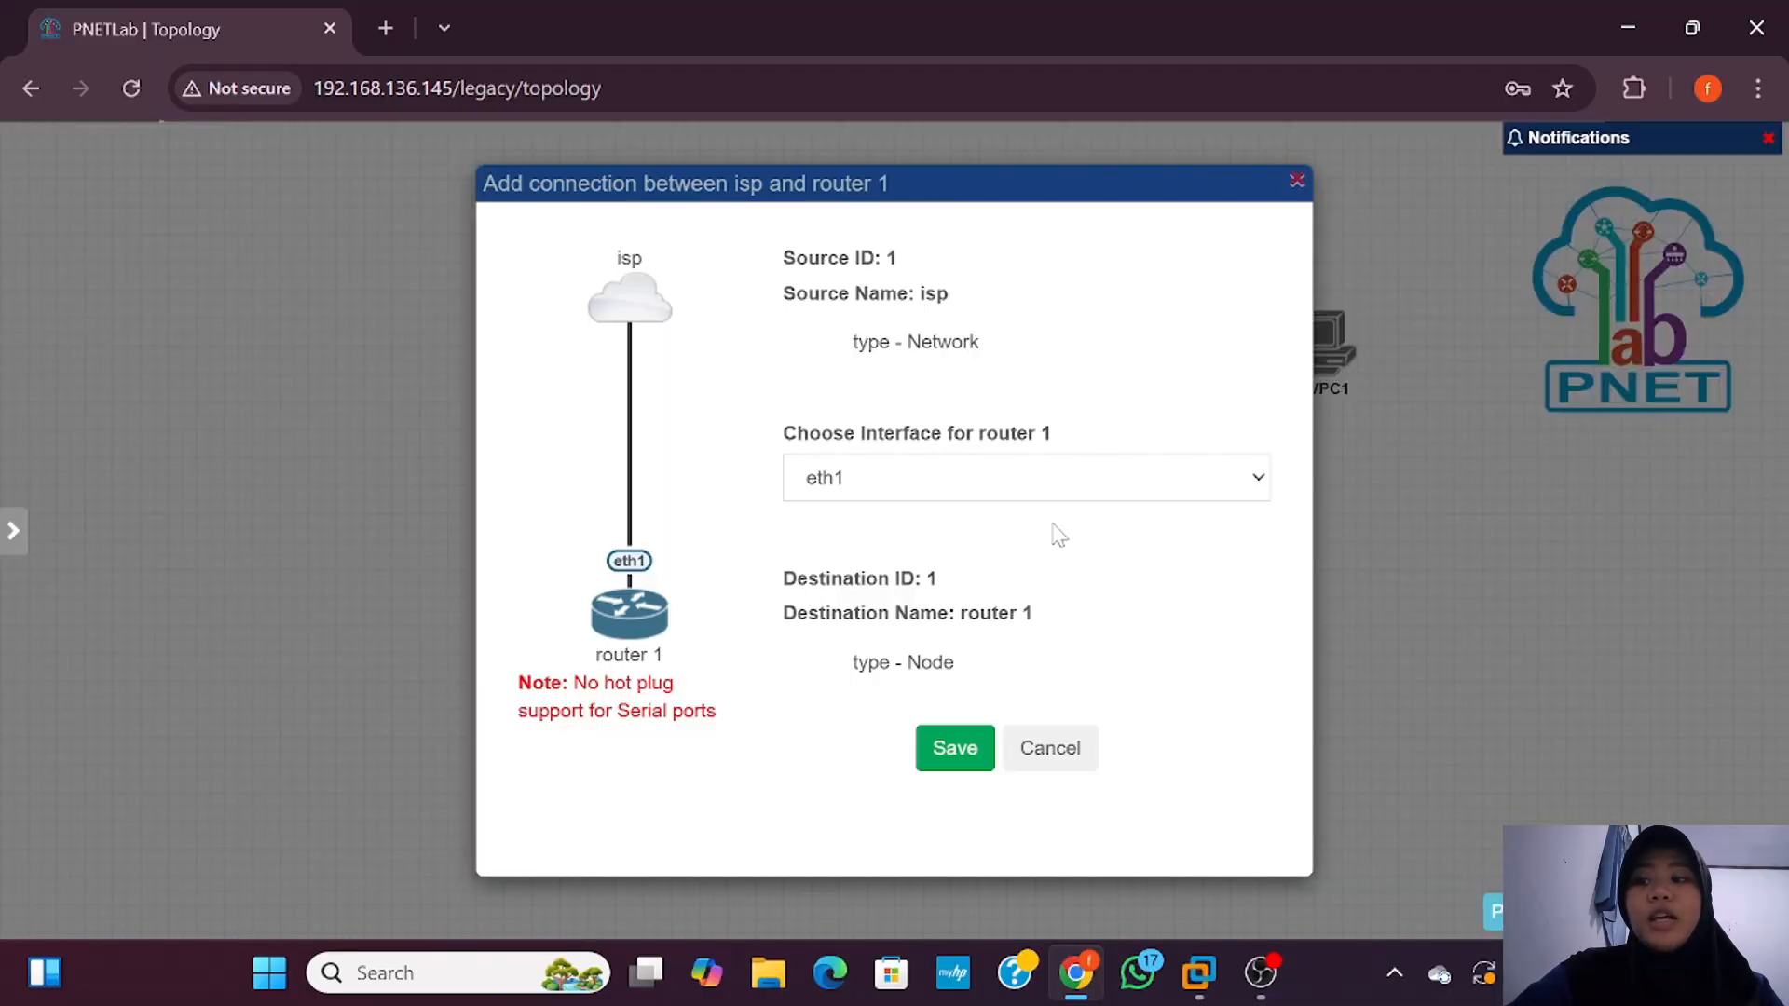
pyautogui.click(956, 757)
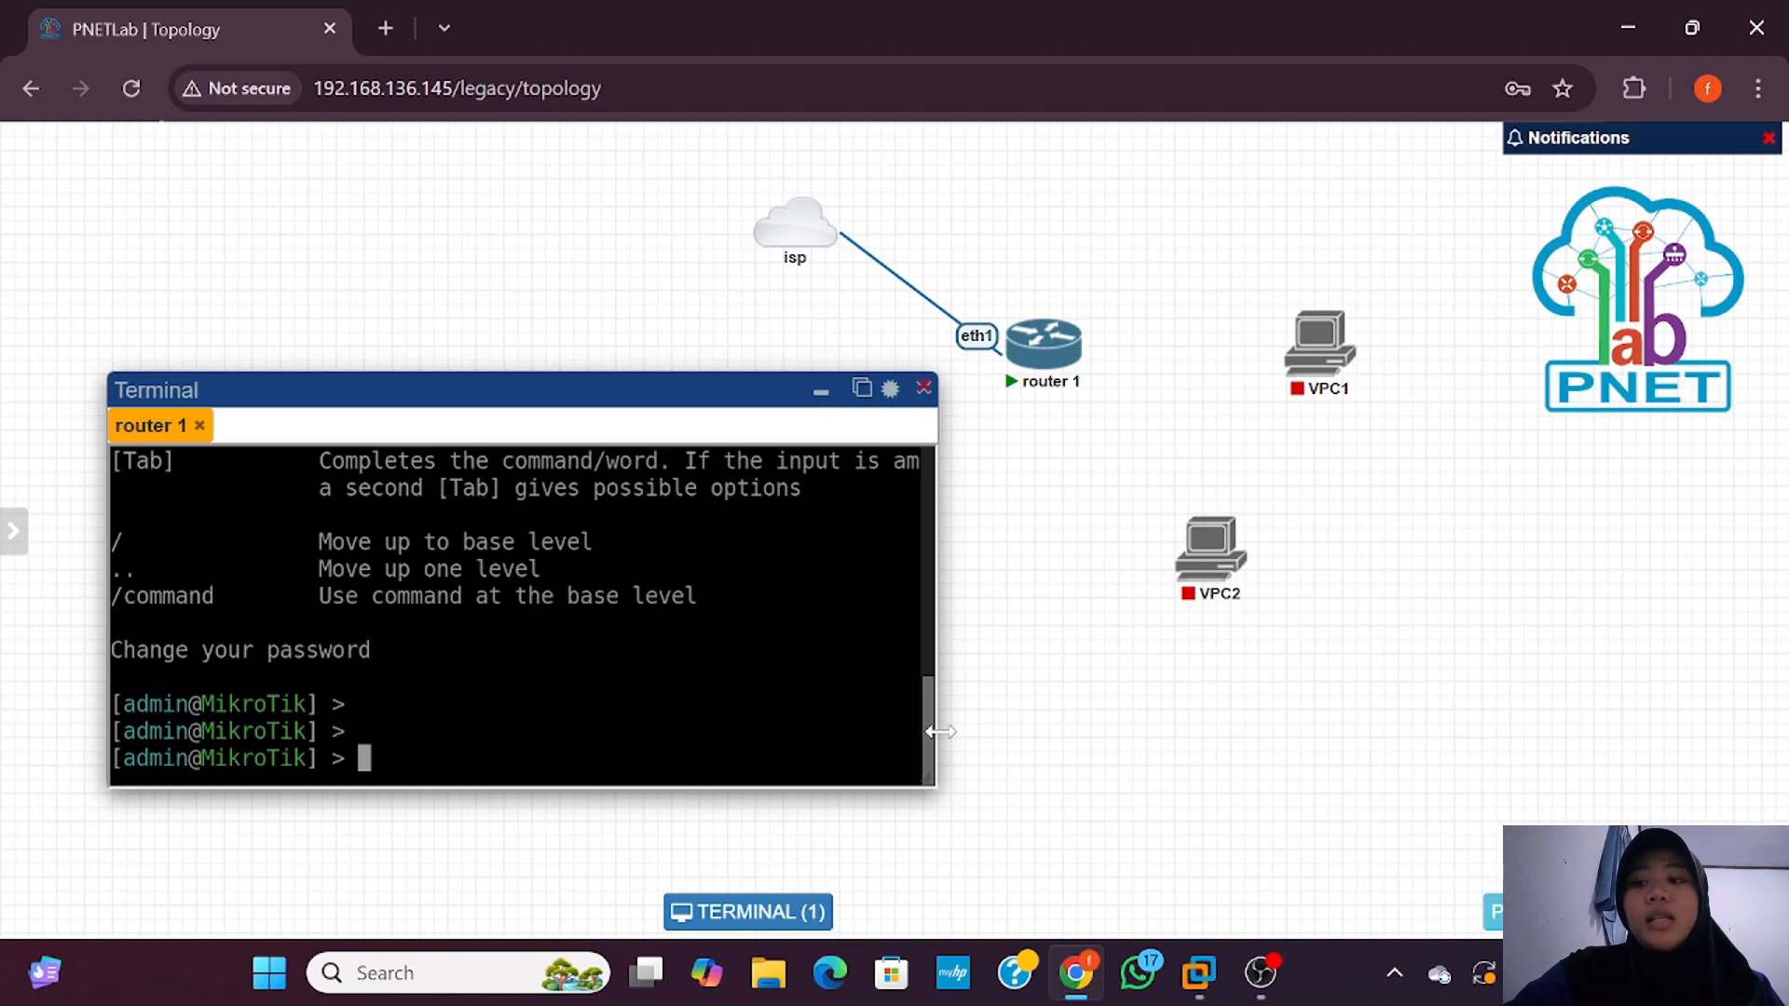
# Step: Run 'ip address print' on router 1, showing DHCP address 10.0.137.87/24 on ether1
pyautogui.moveTo(940, 733); pyautogui.dragTo(895, 737)
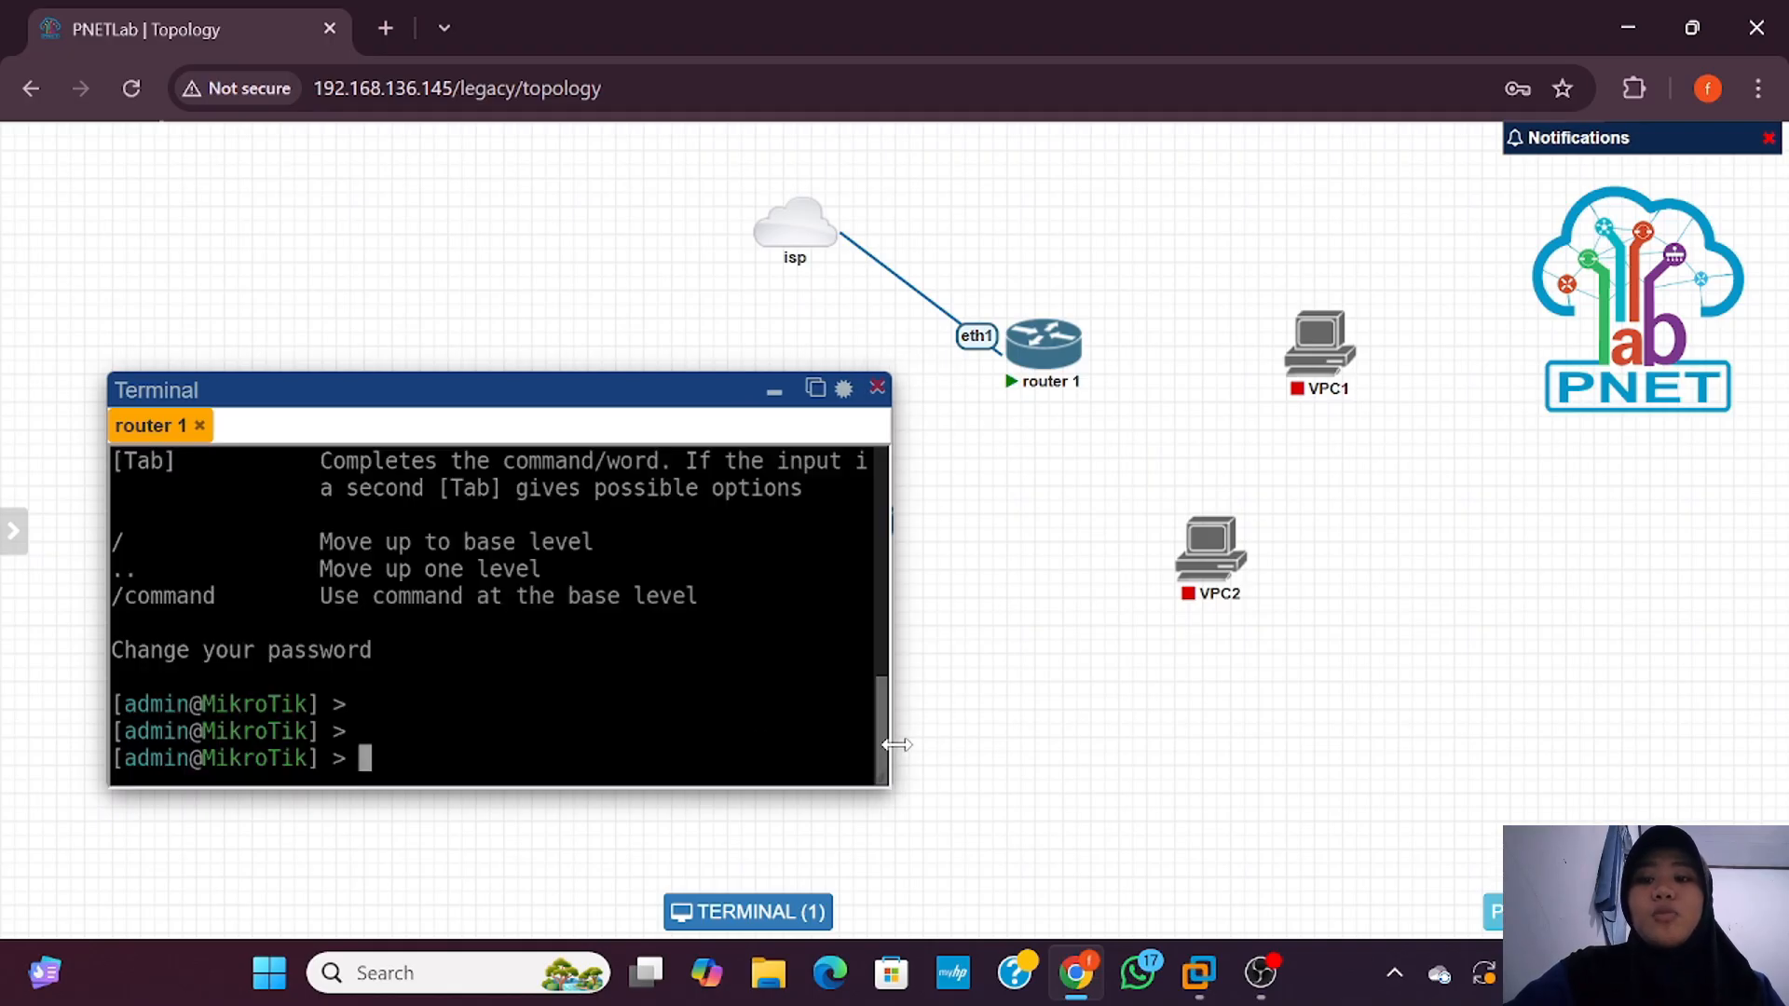
pyautogui.write('ip addr')
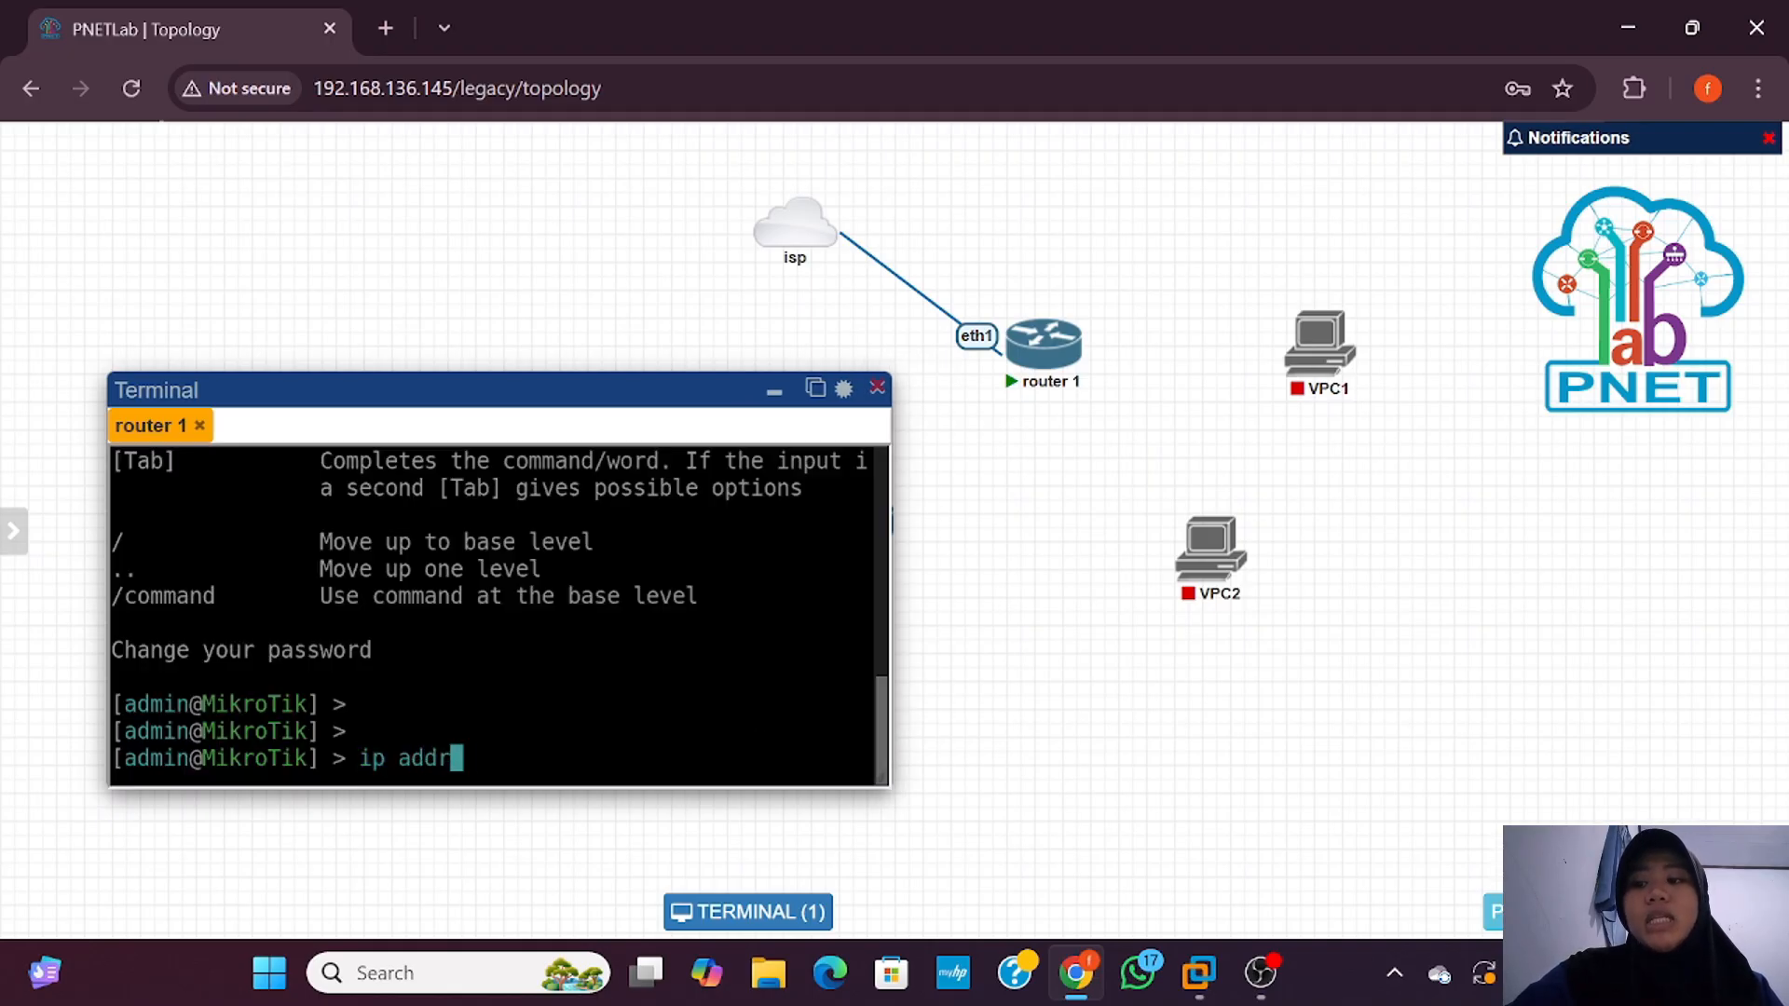
pyautogui.write('ess print')
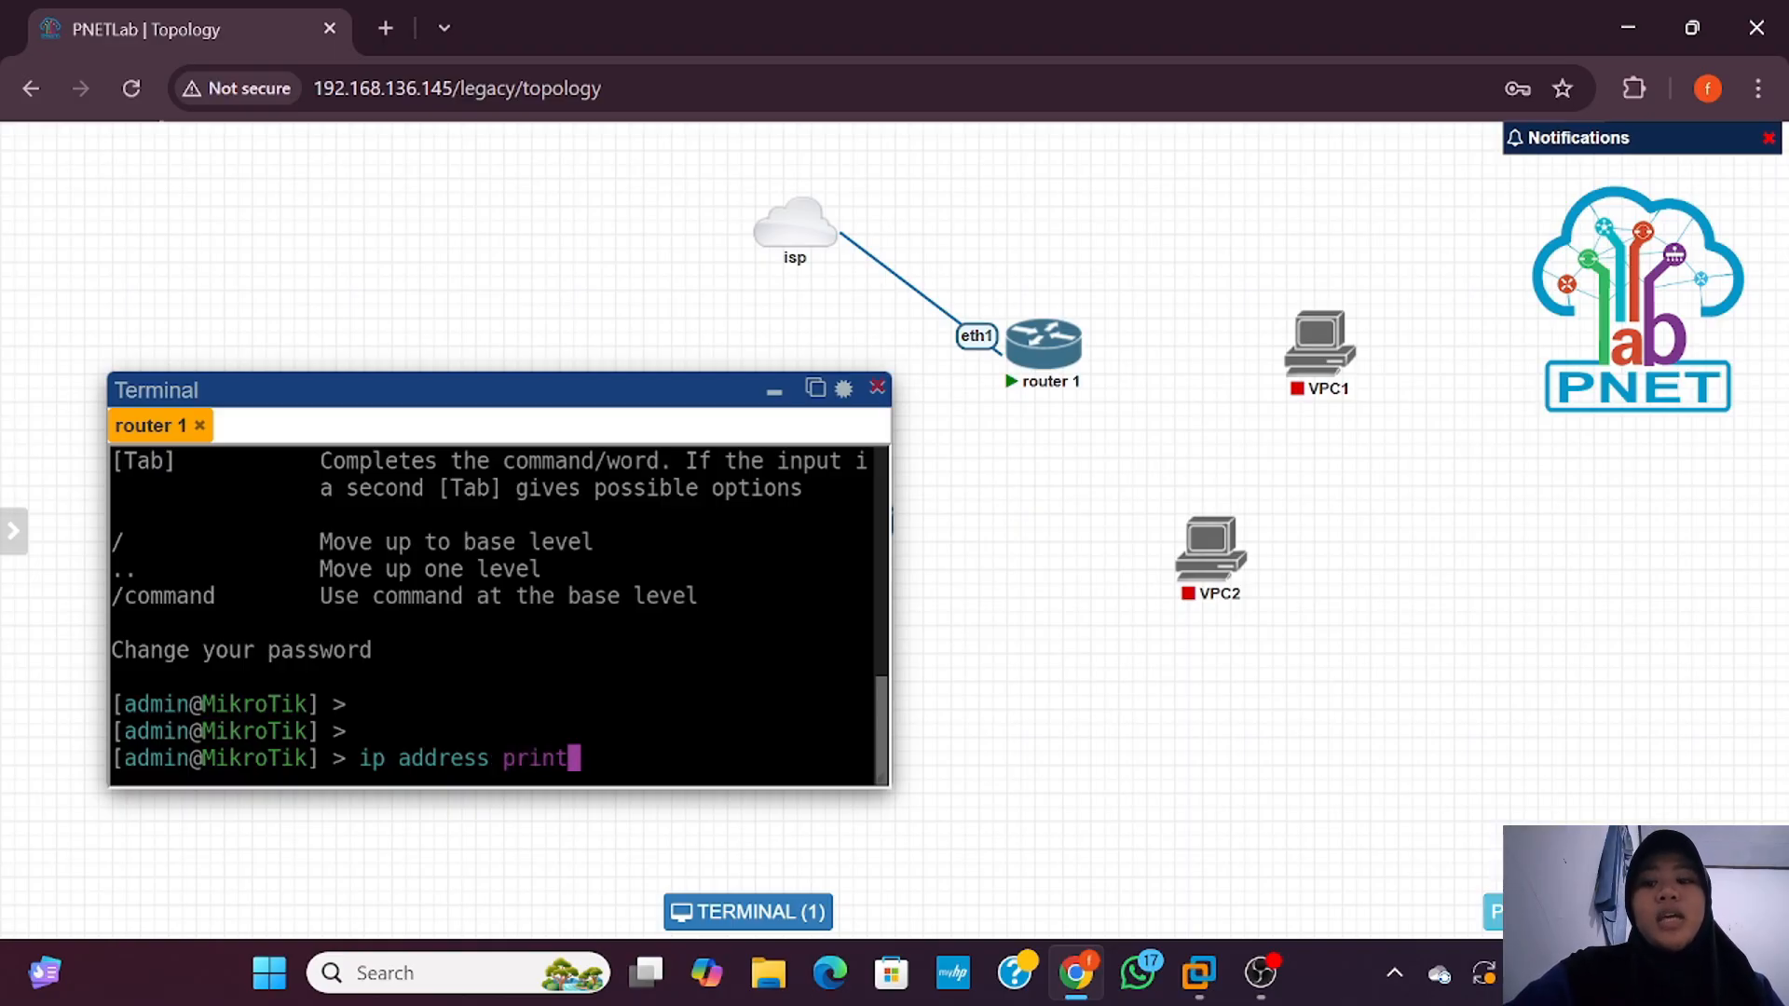
pyautogui.press('Return')
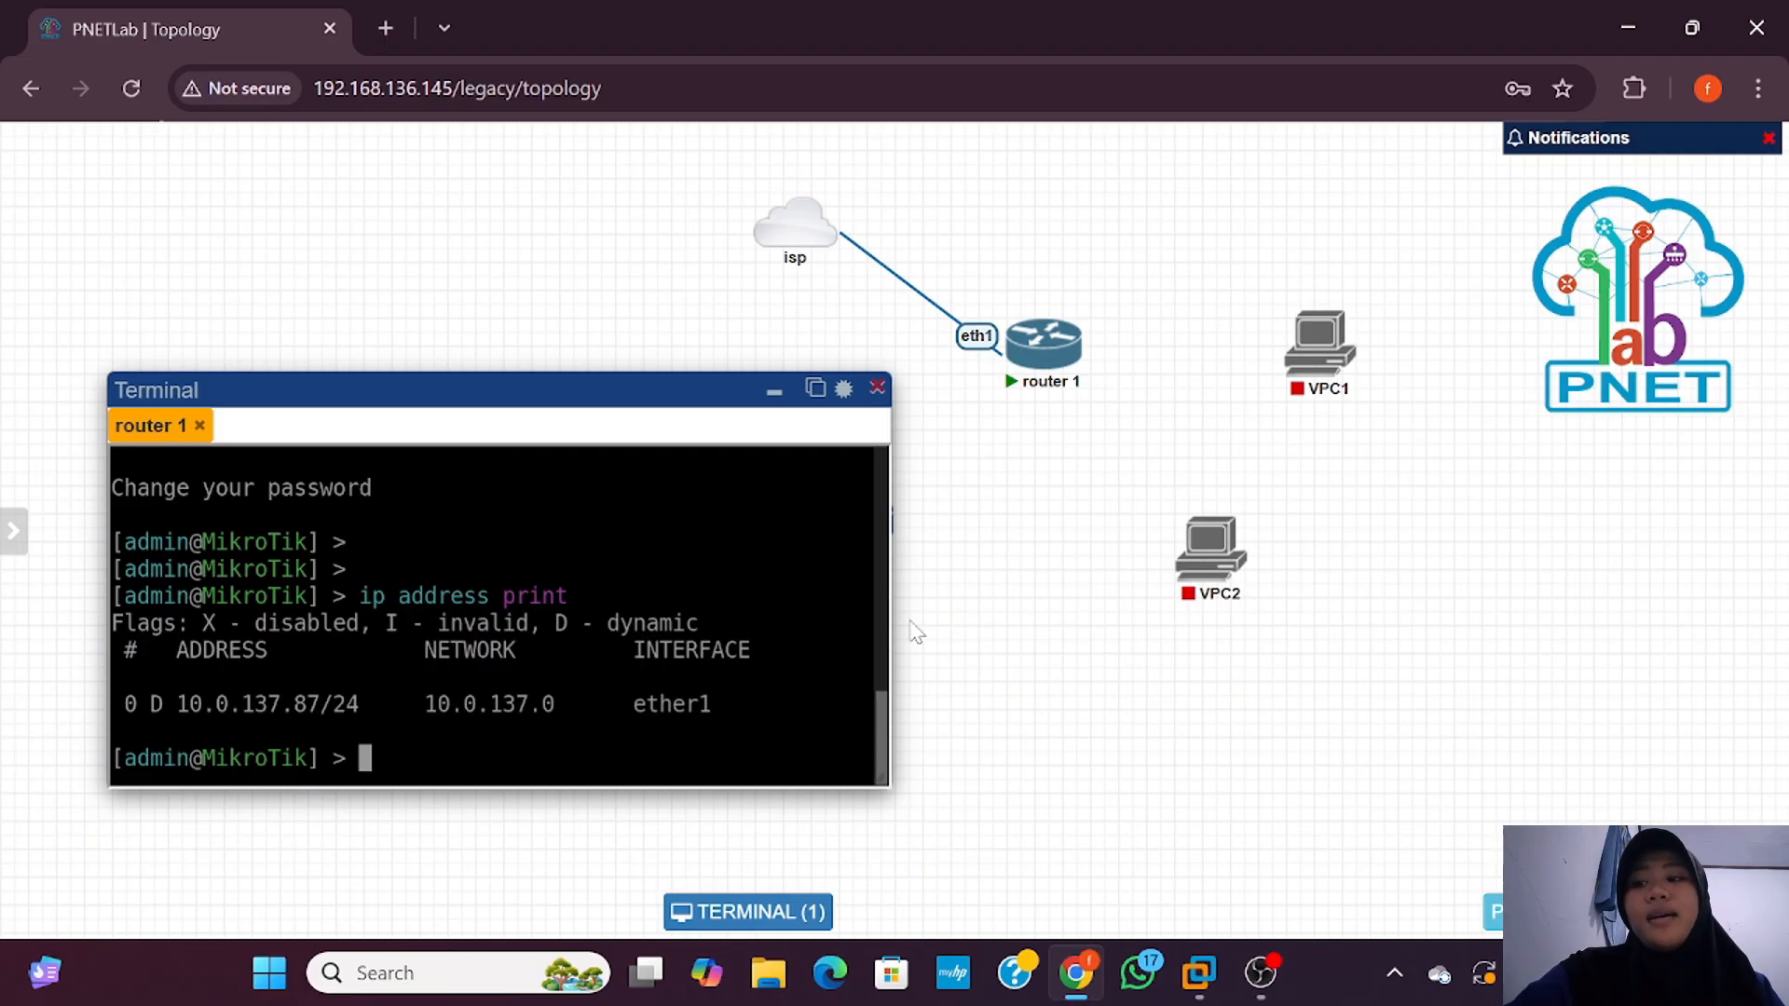
pyautogui.moveTo(890, 611); pyautogui.dragTo(1151, 607)
pyautogui.rightClick(911, 288)
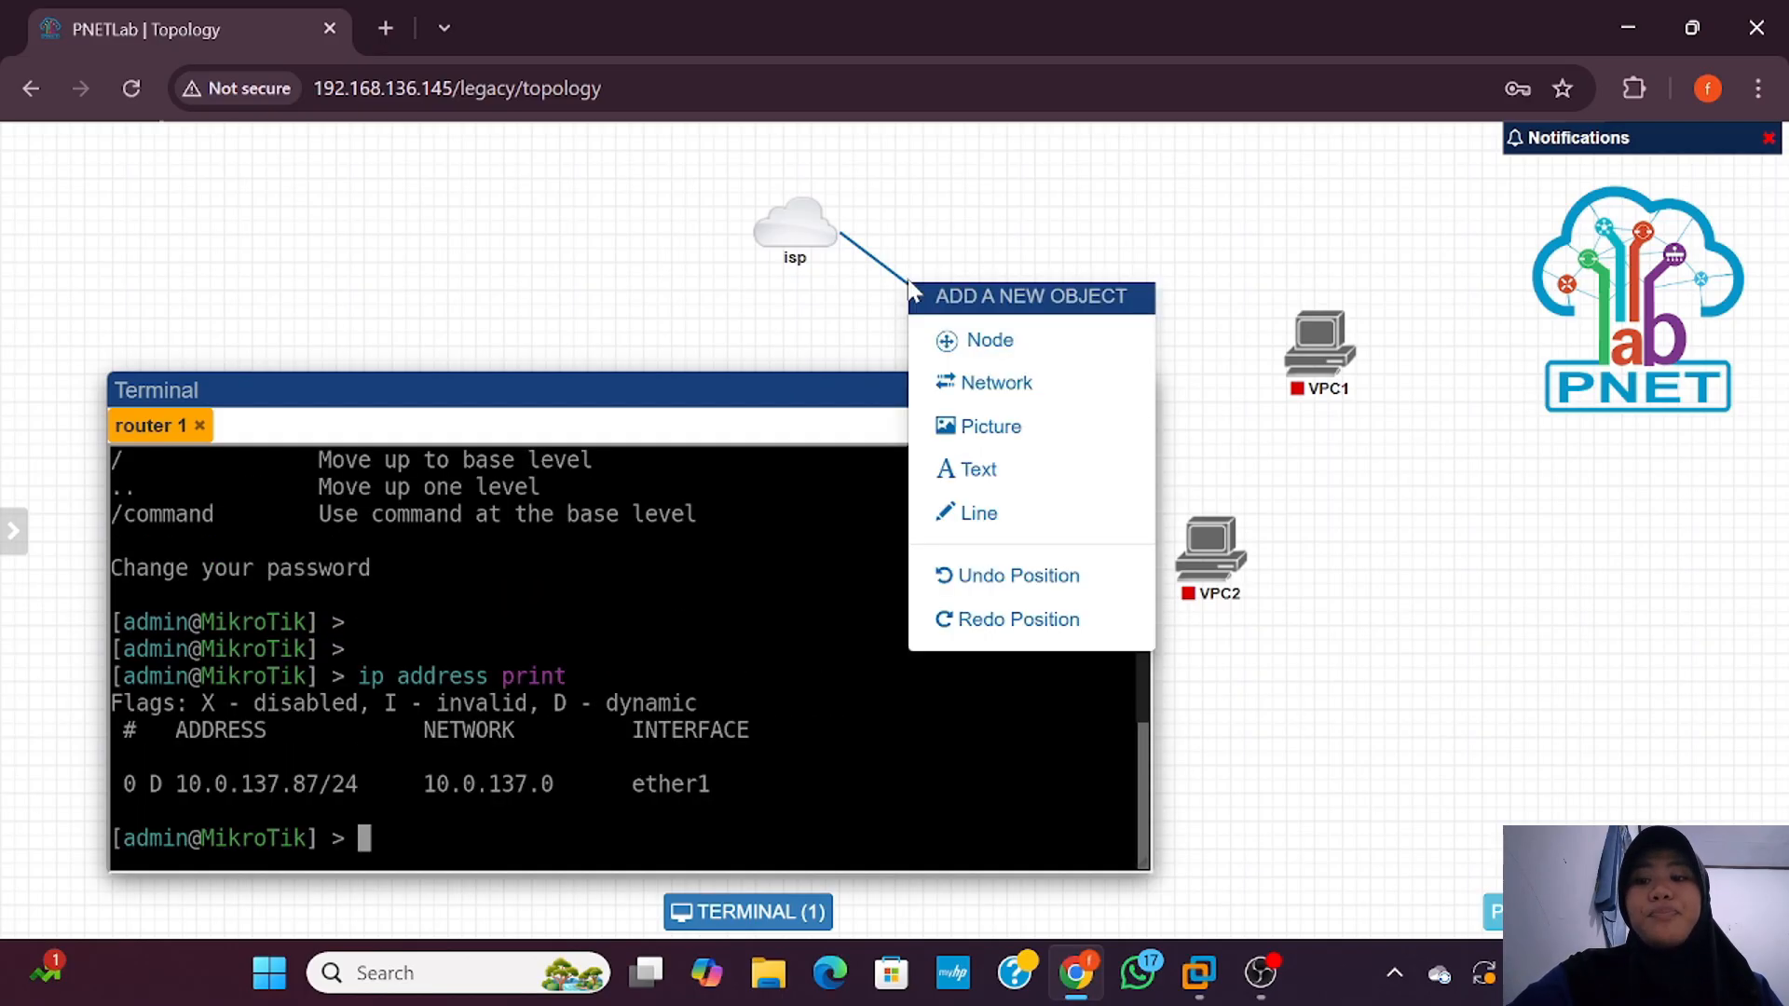
pyautogui.click(836, 324)
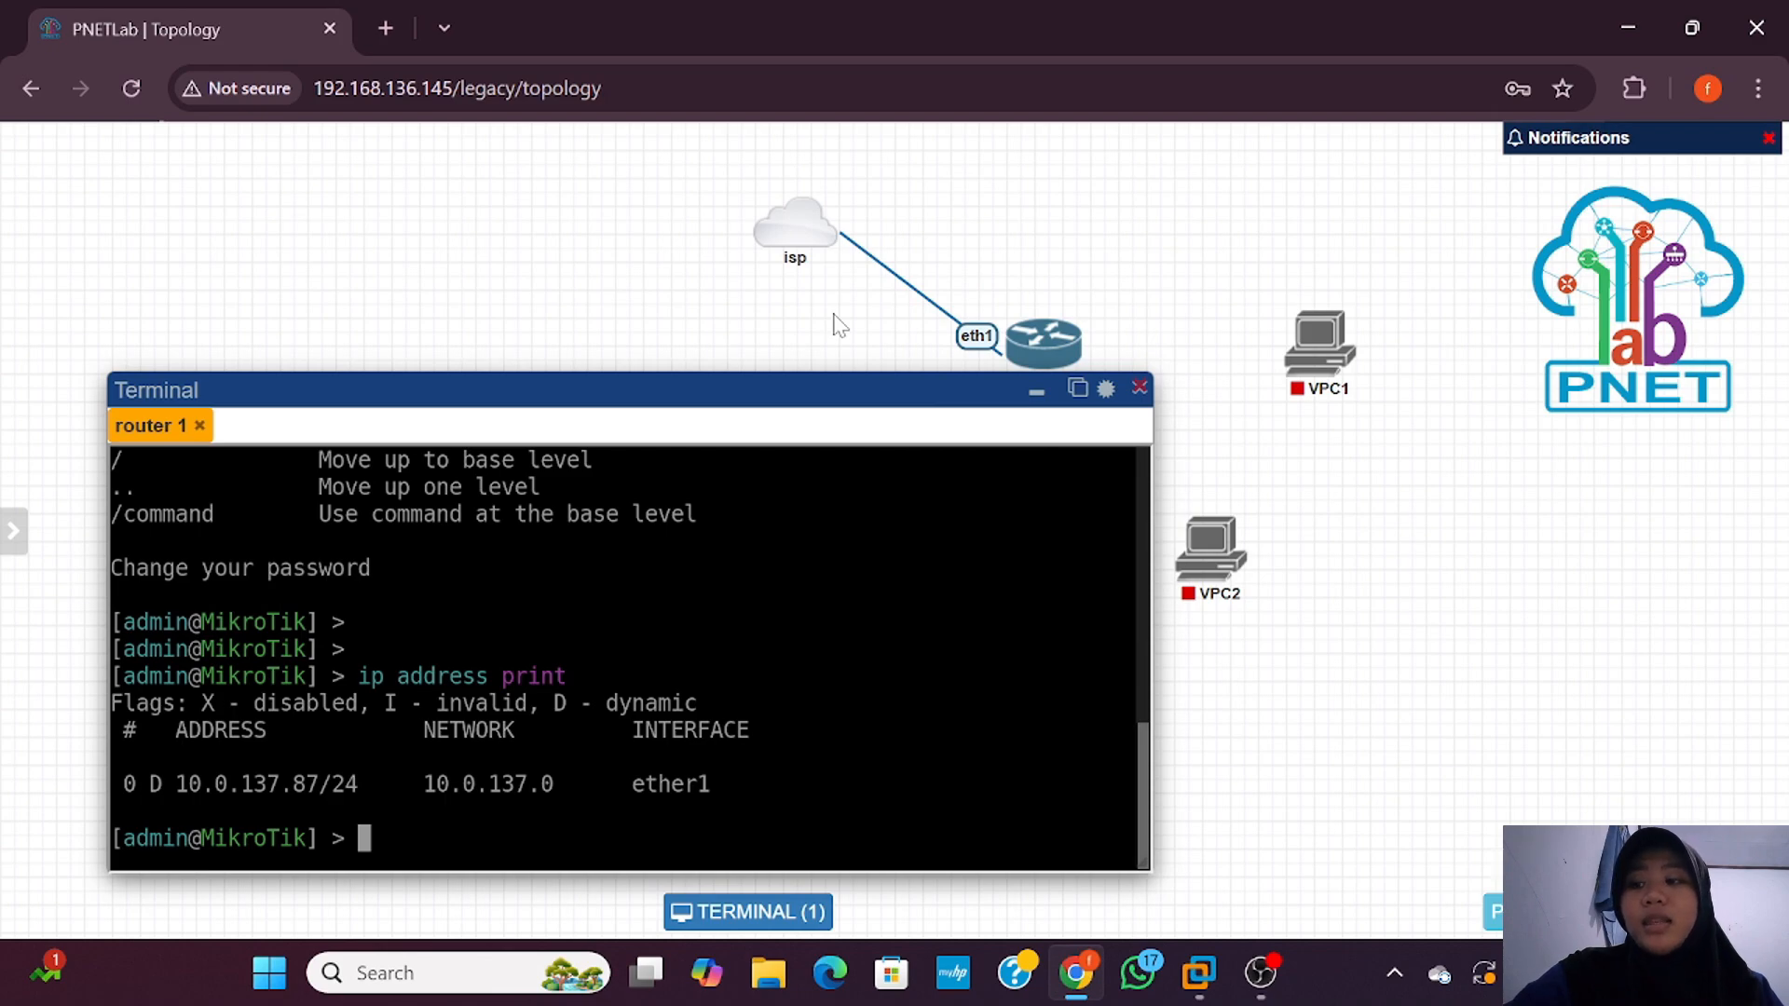
# Step: Edit the isp–router 1 link and apply the label 'dhcp : 10.0.137.x'
pyautogui.click(950, 328)
pyautogui.rightClick(990, 346)
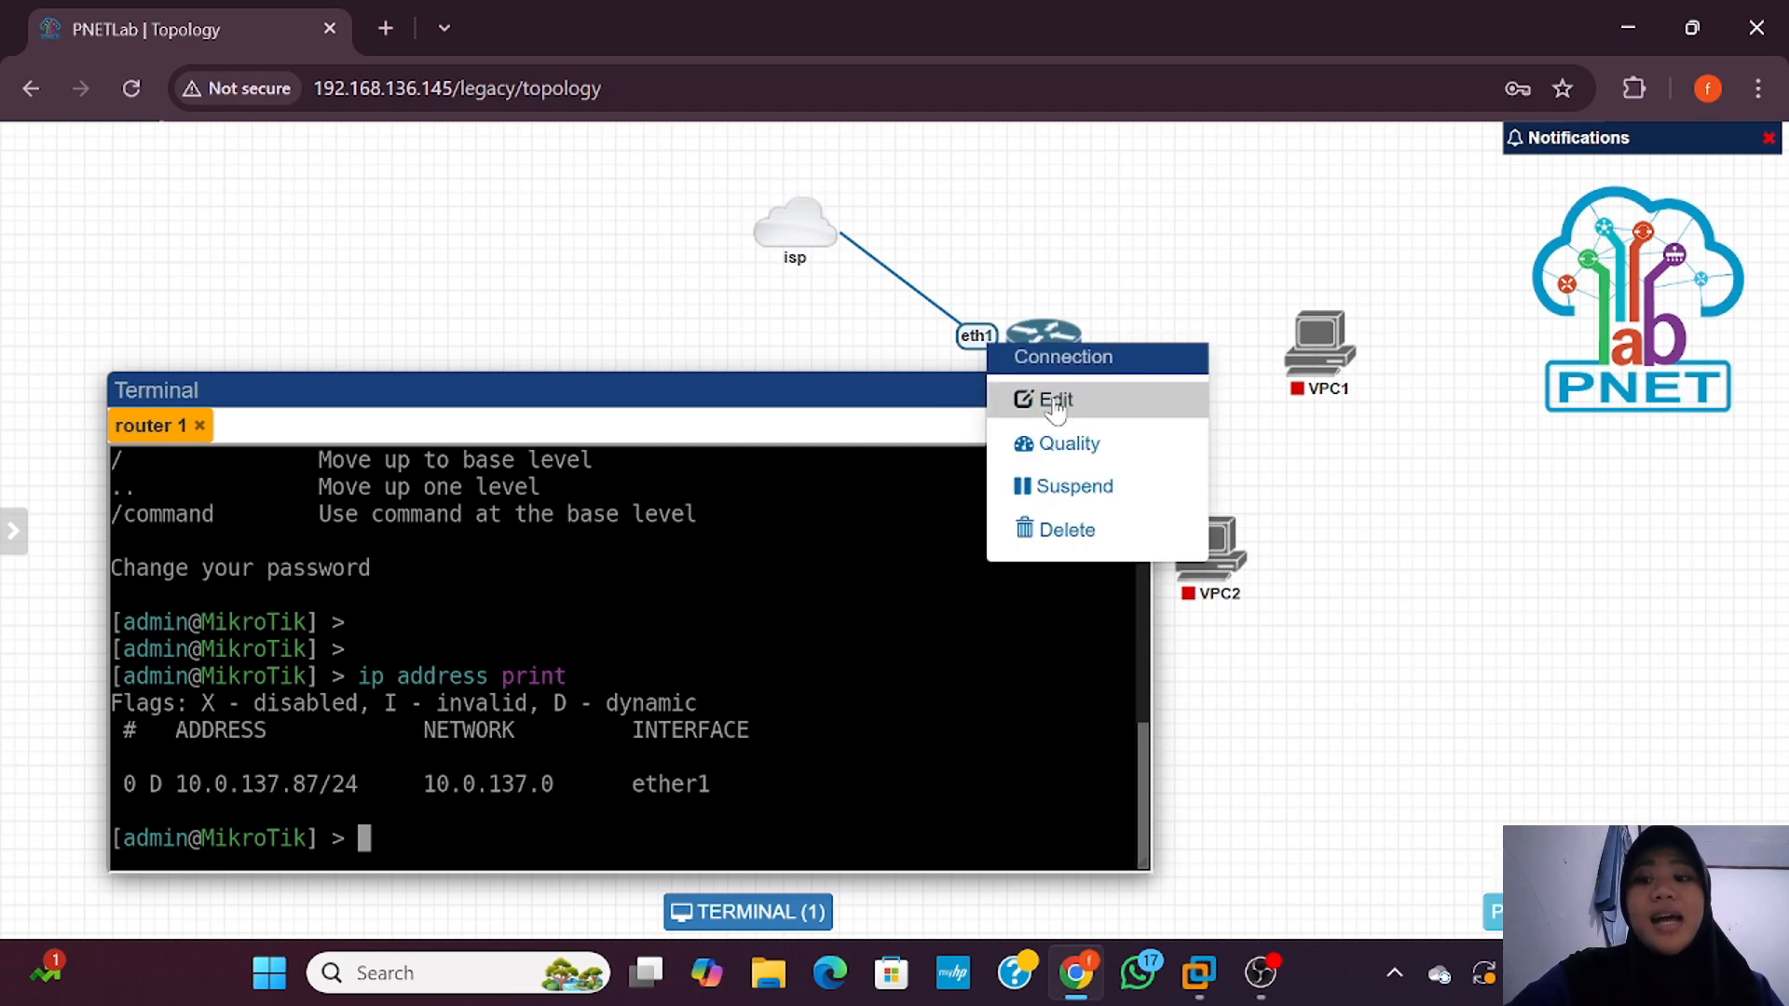
pyautogui.click(1045, 398)
pyautogui.click(699, 192)
pyautogui.write('dhcp')
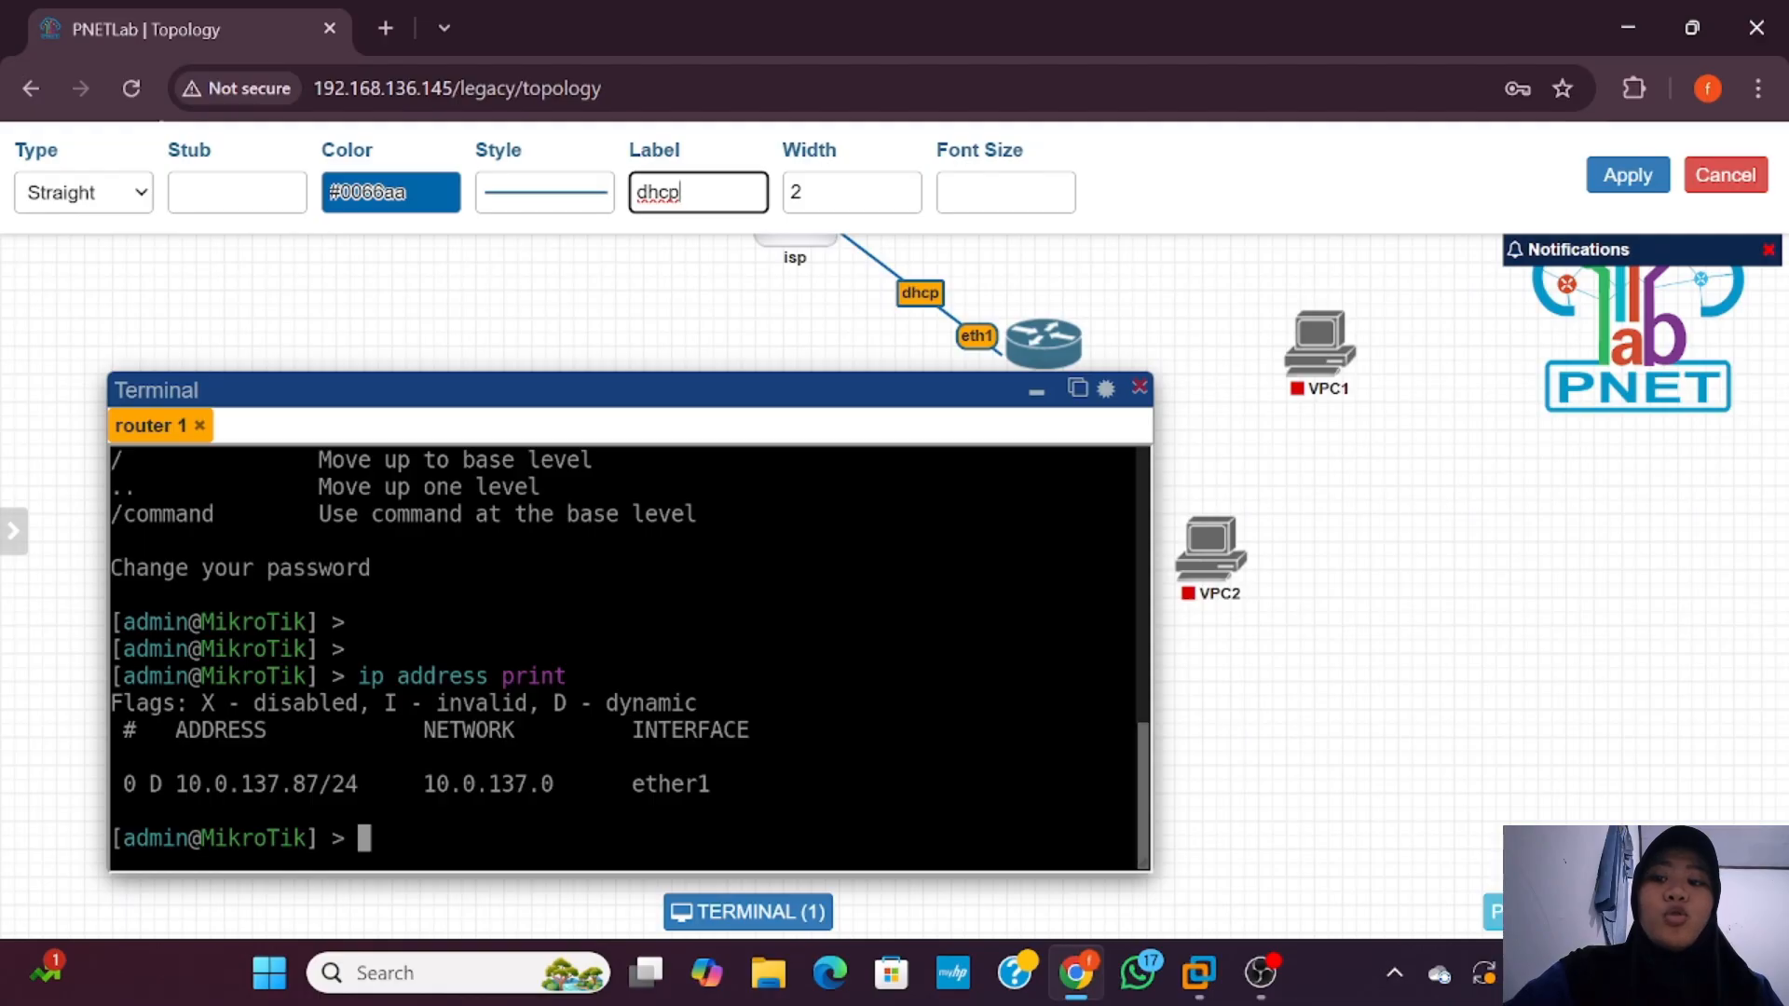
pyautogui.write(' :')
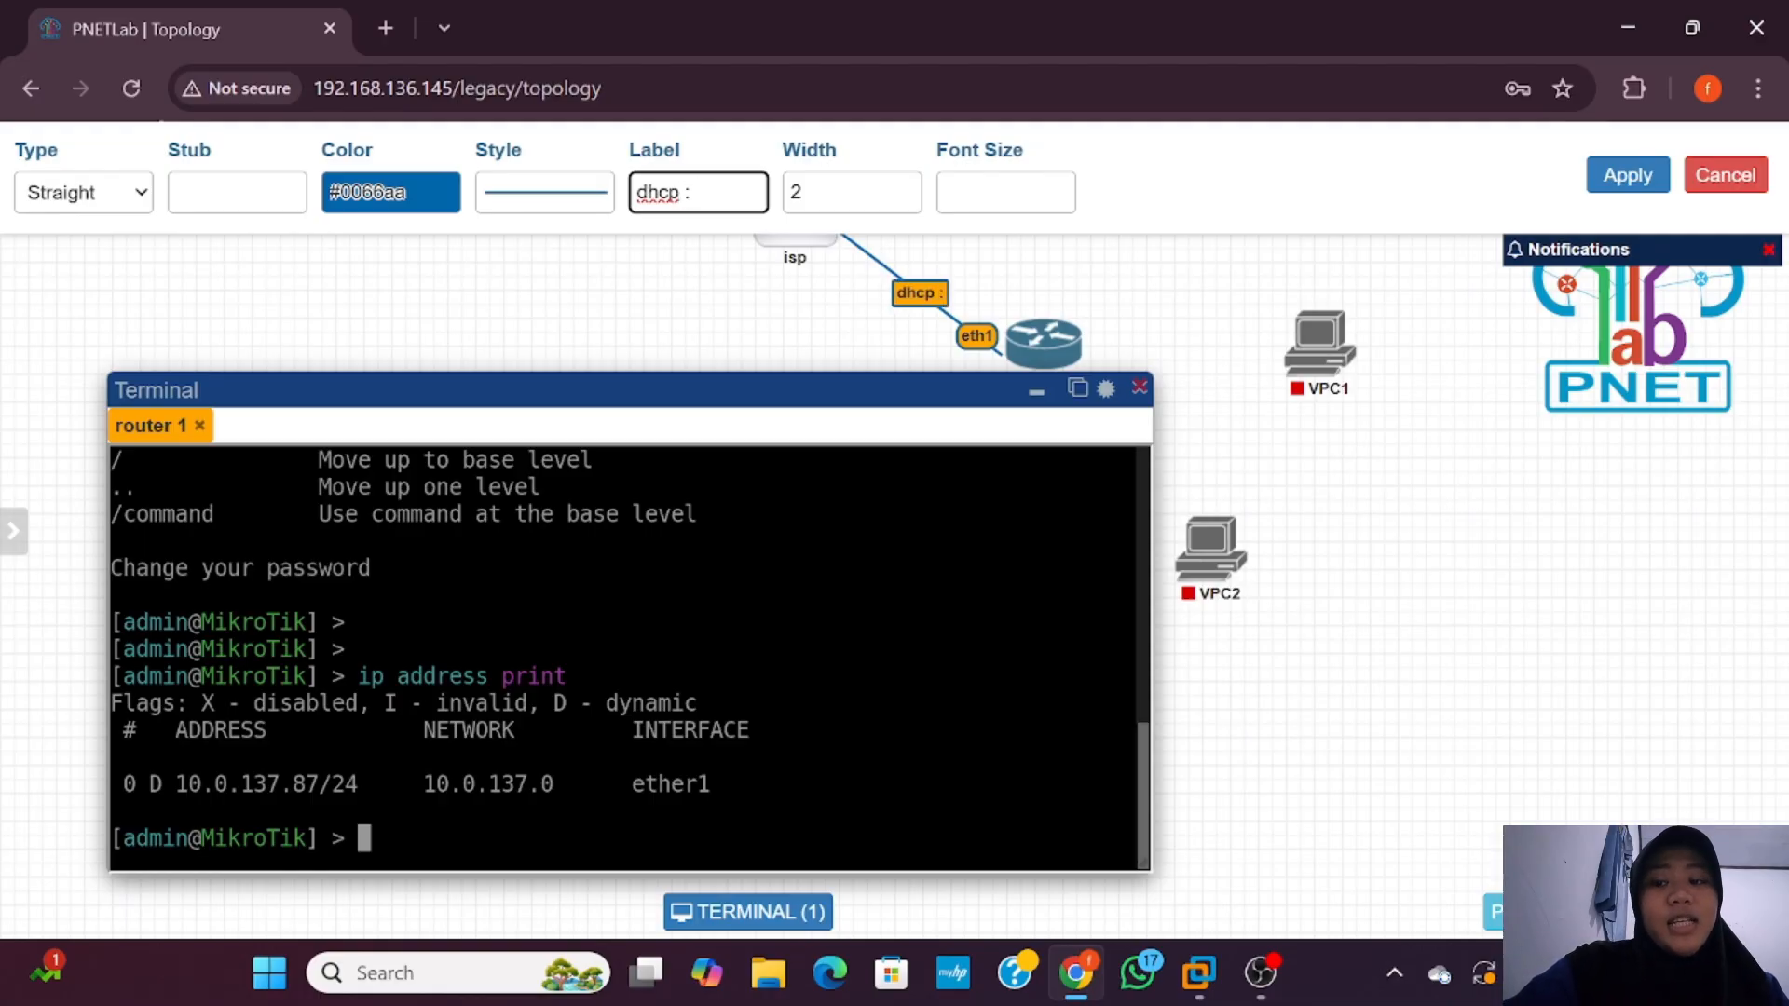
pyautogui.write(' 10.0.137.')
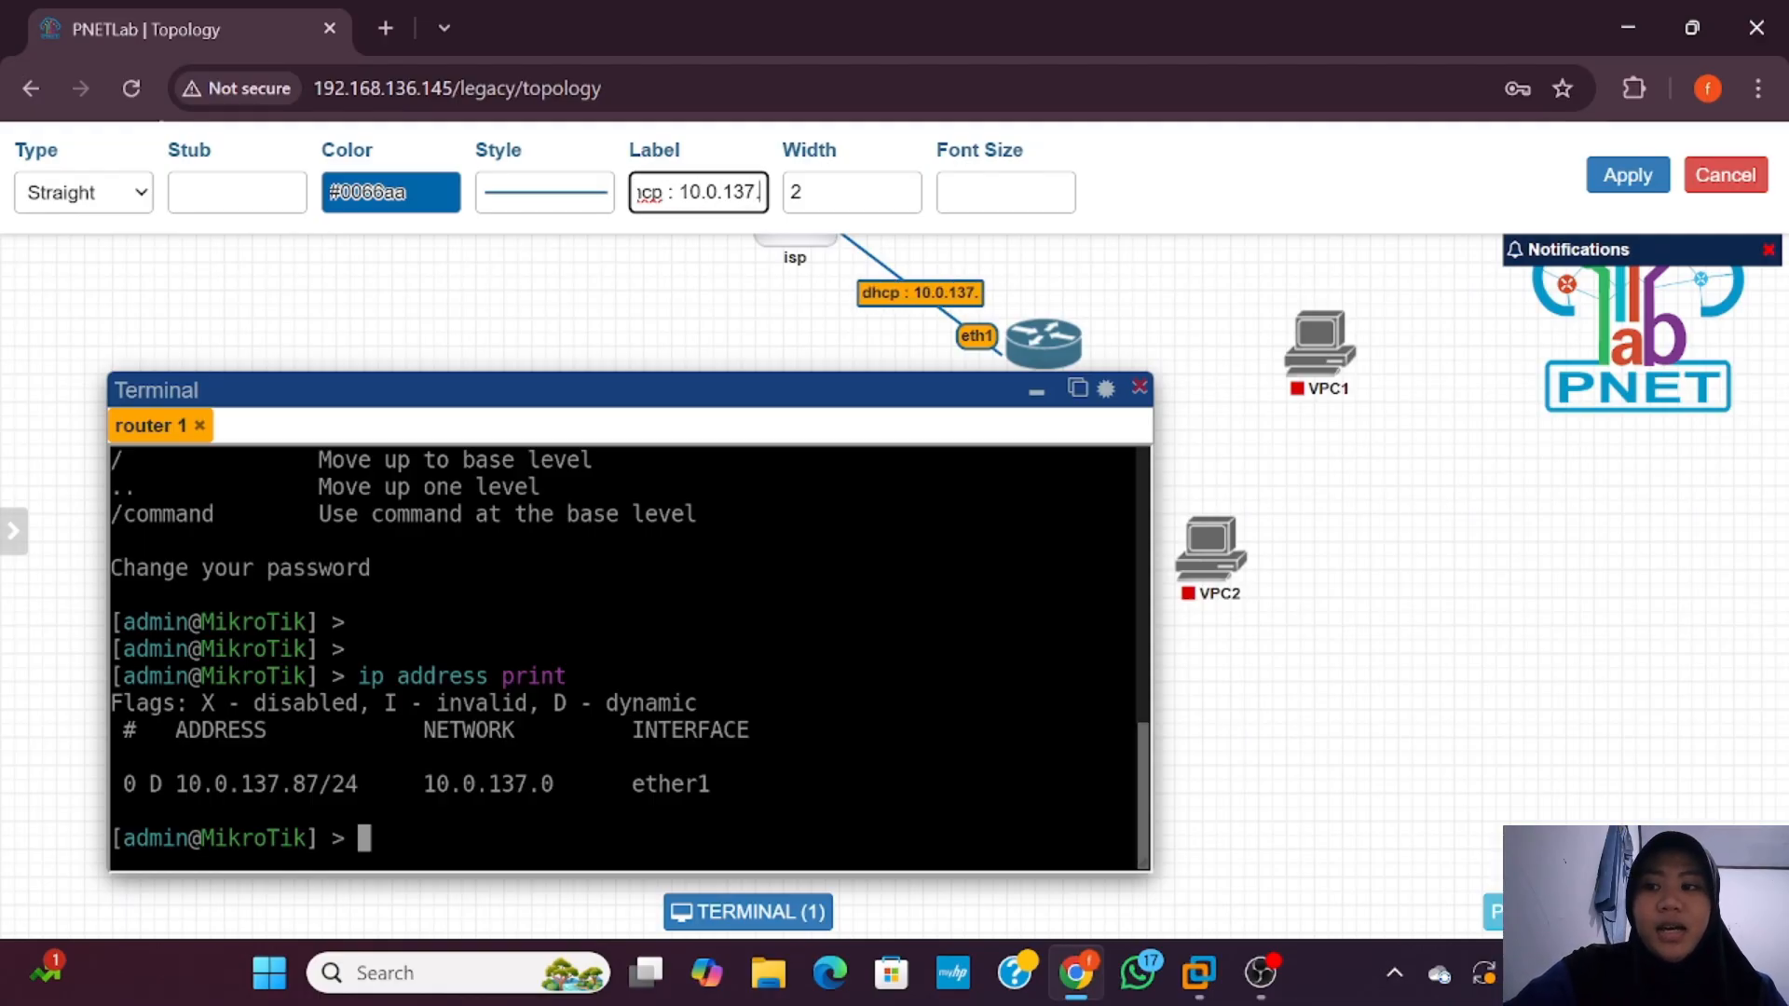
pyautogui.write('87')
pyautogui.press('BackSpace')
pyautogui.press('BackSpace')
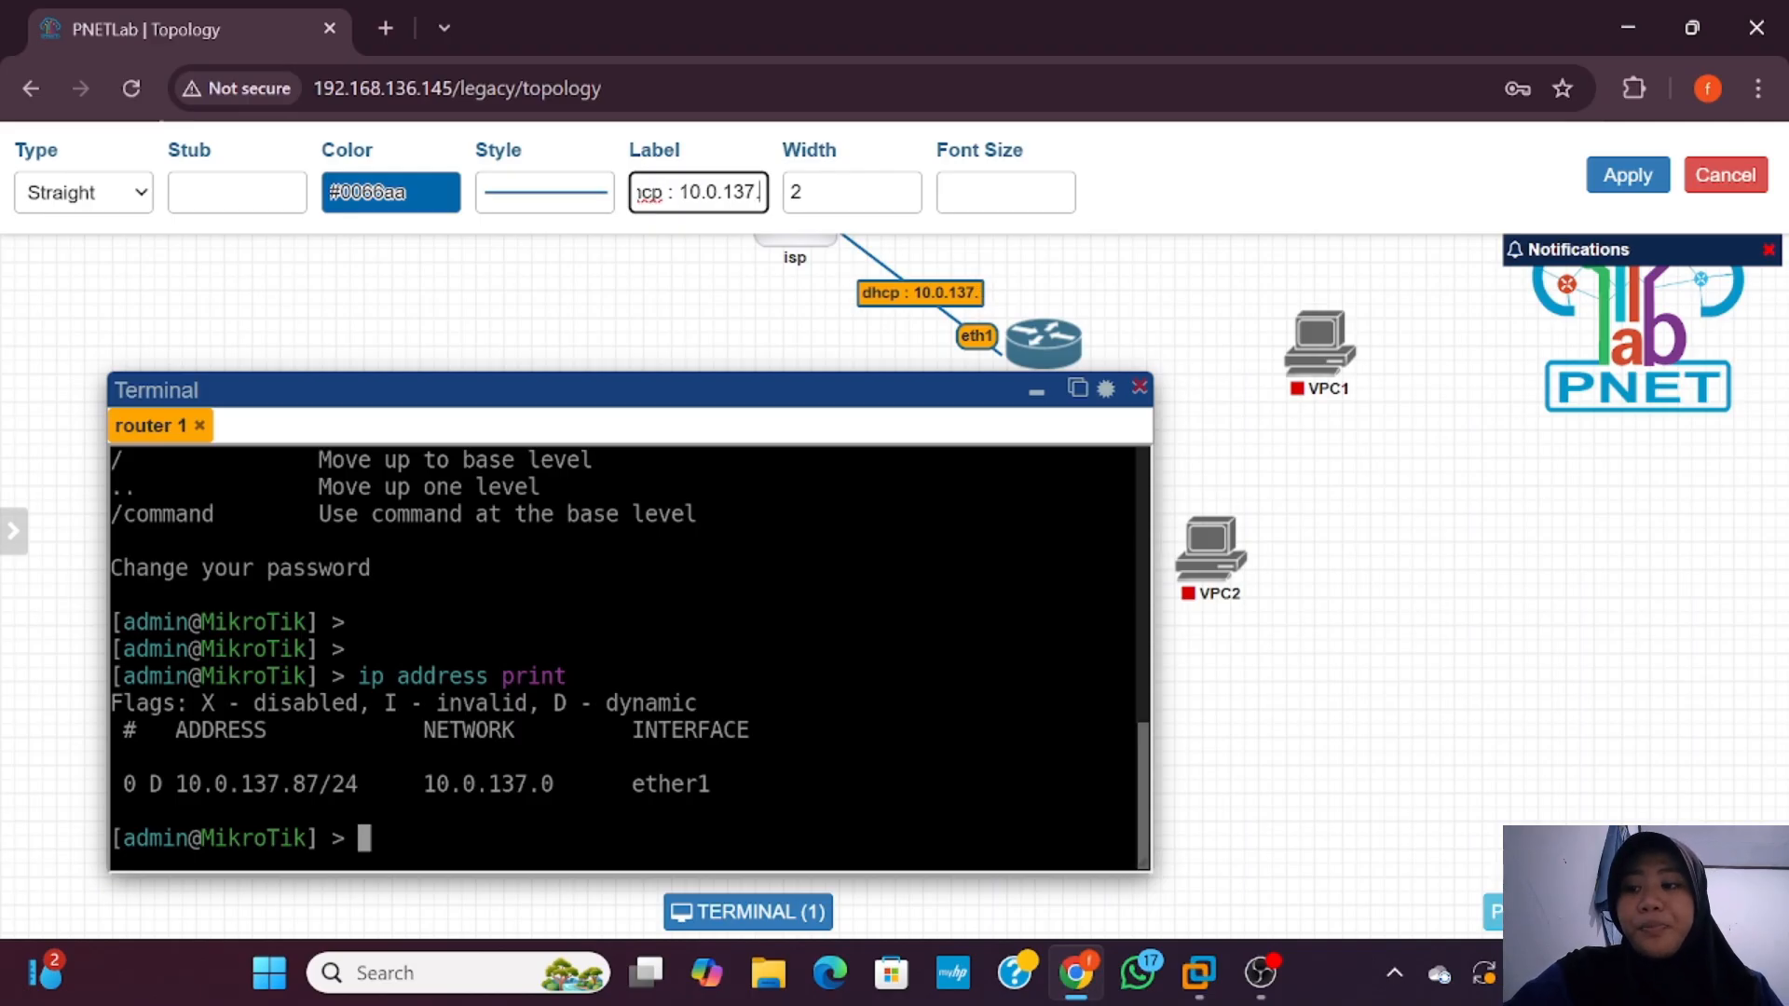
pyautogui.write('x')
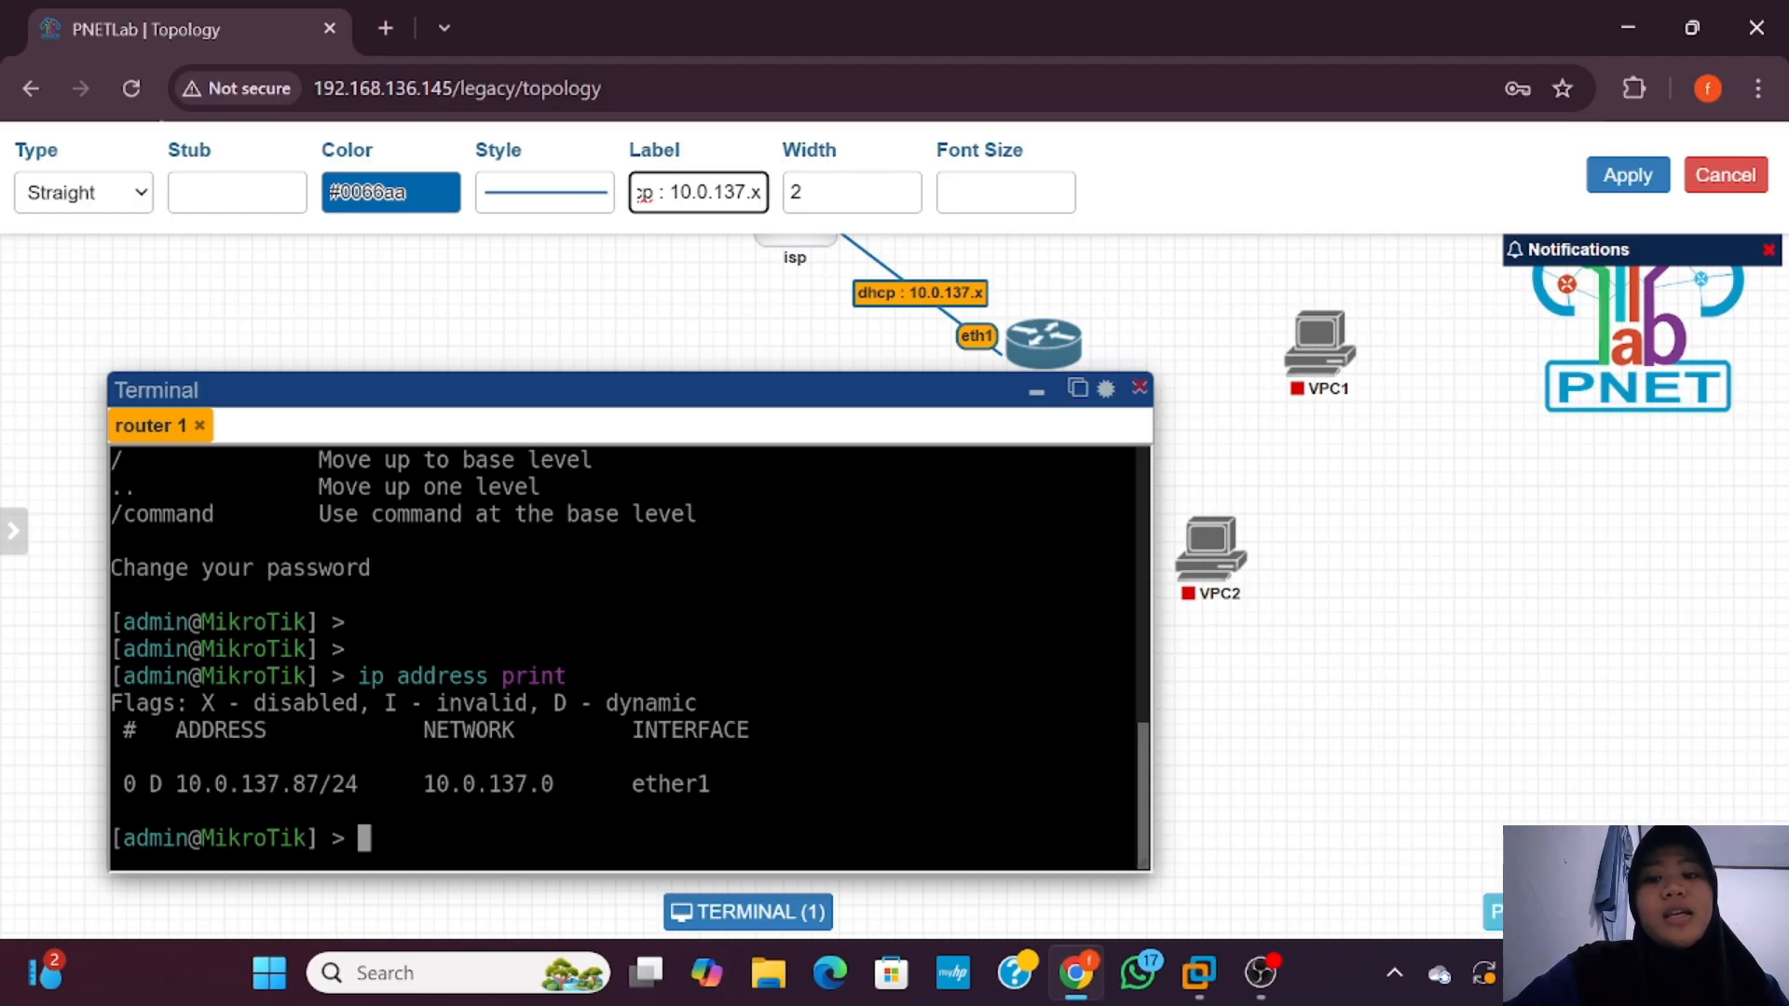
pyautogui.click(1621, 182)
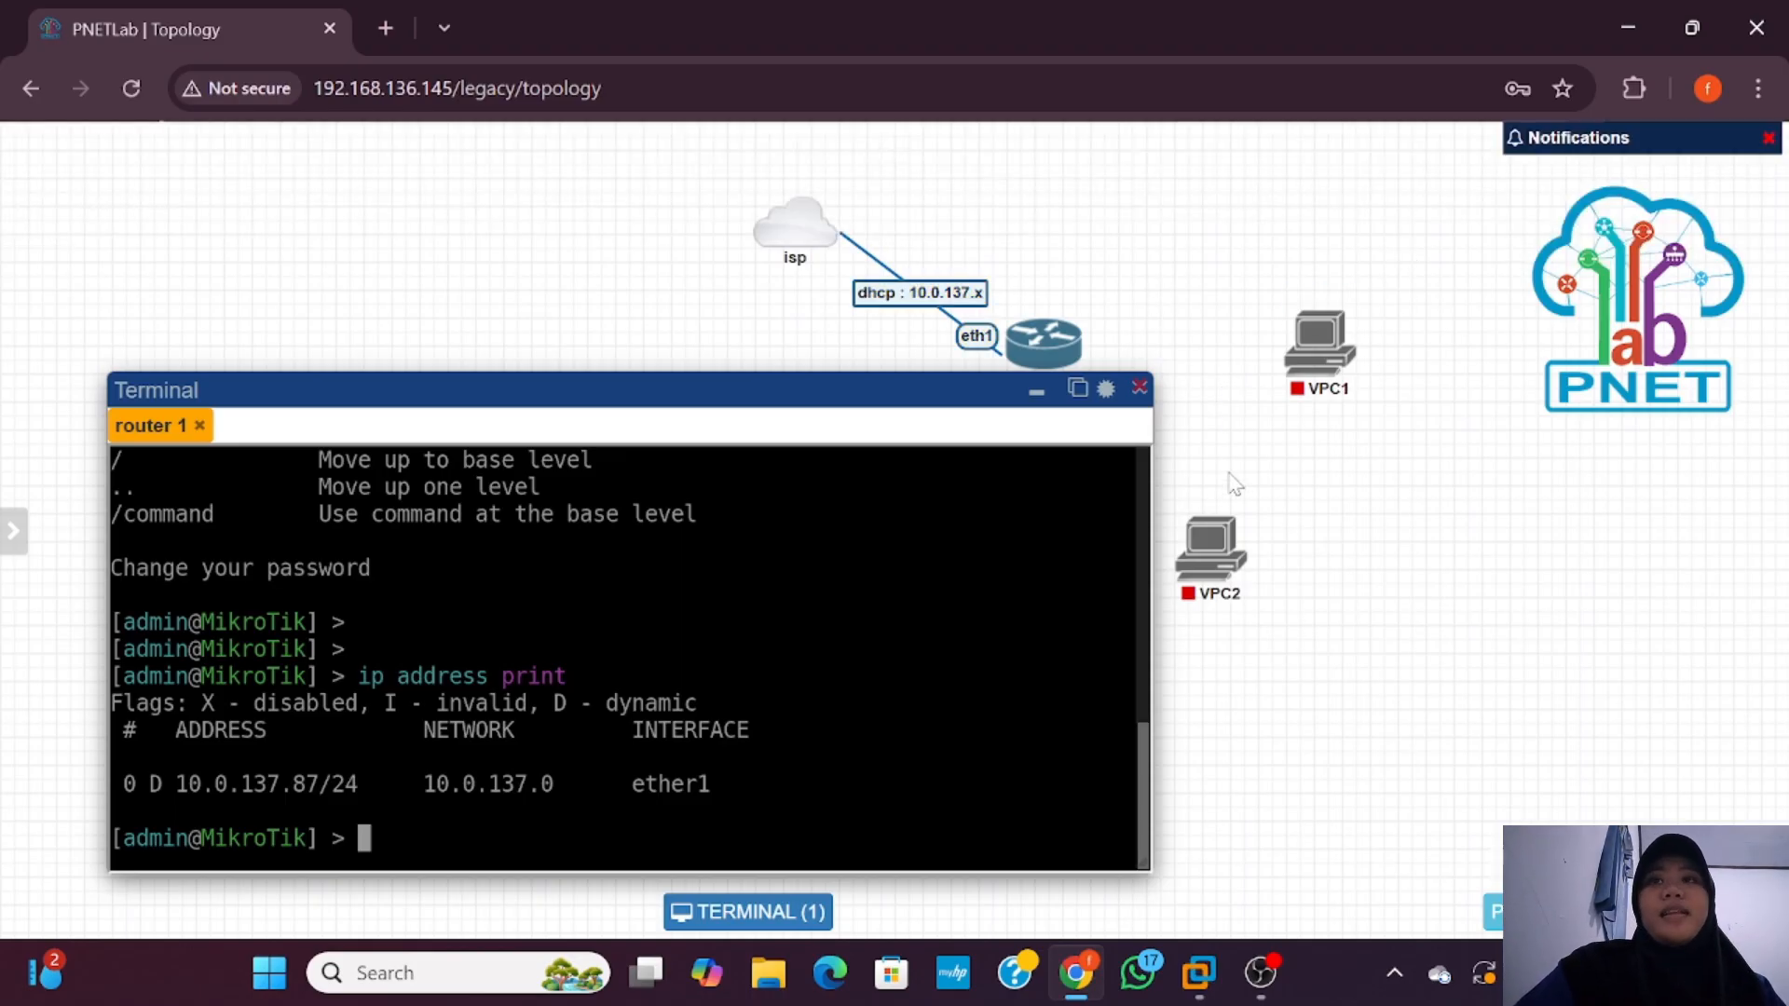
# Step: Add a '10.0.137.87' text note and position it above router 1
pyautogui.doubleClick(1301, 664)
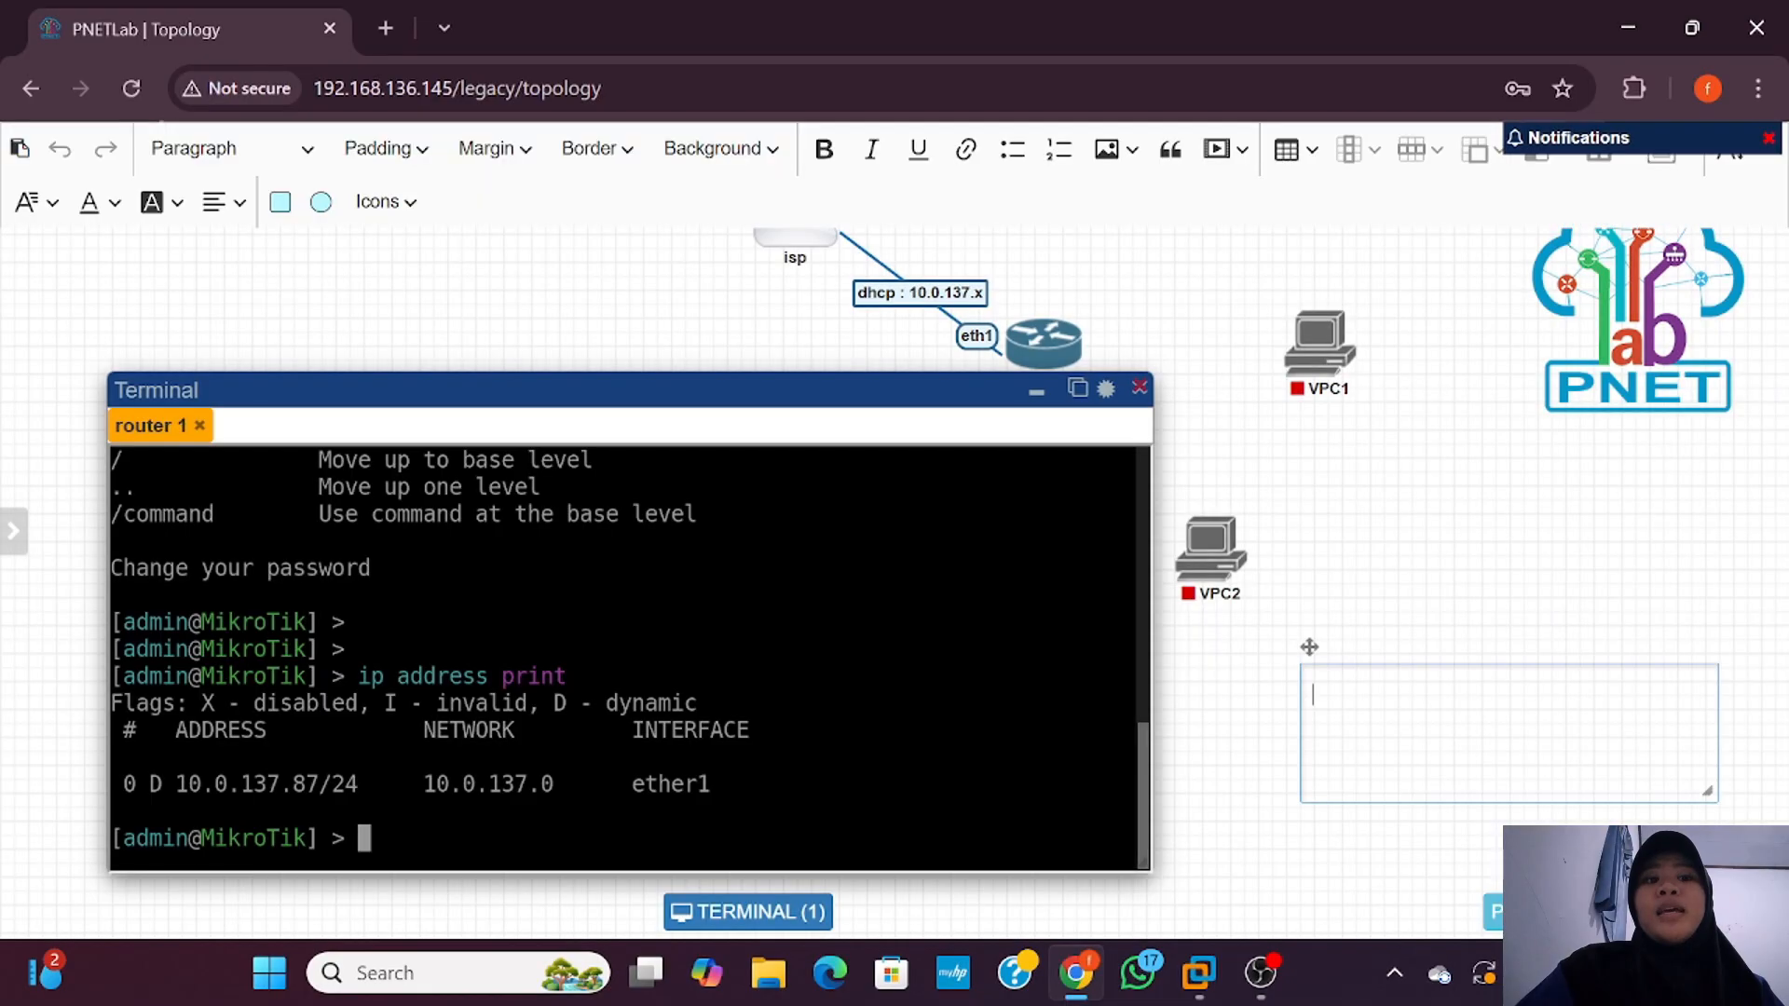
pyautogui.write('10.')
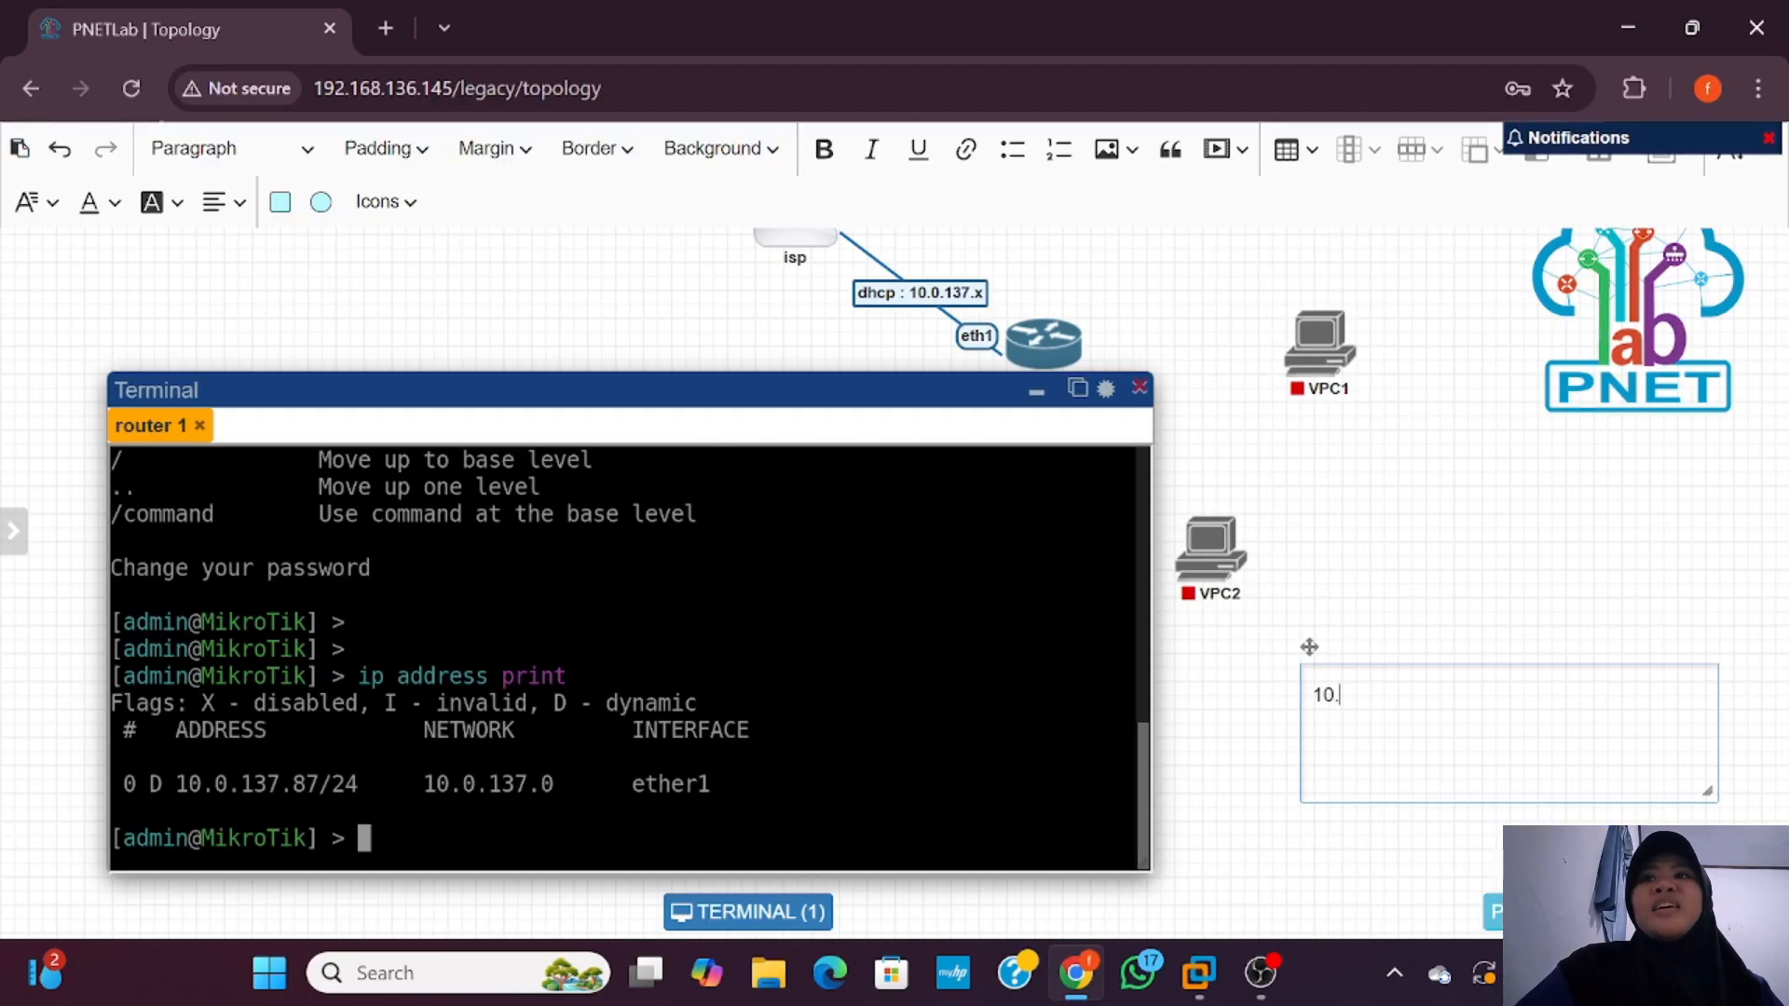
pyautogui.write('0.137')
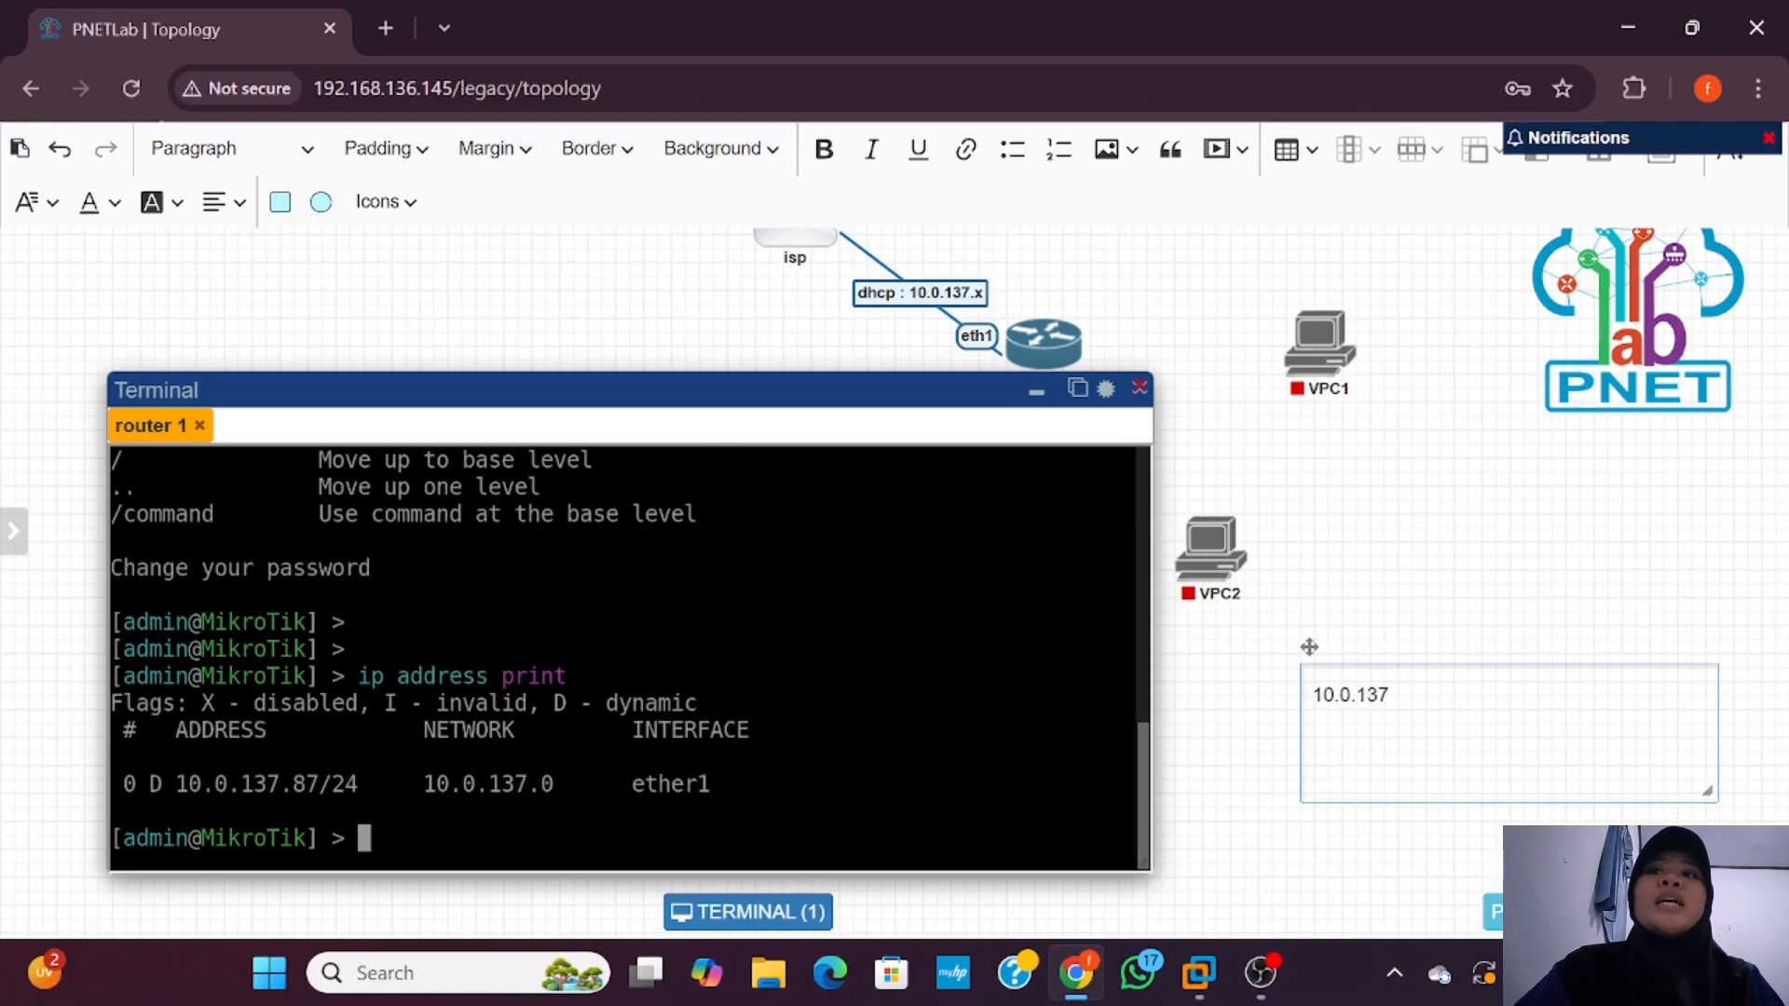
pyautogui.write('.87')
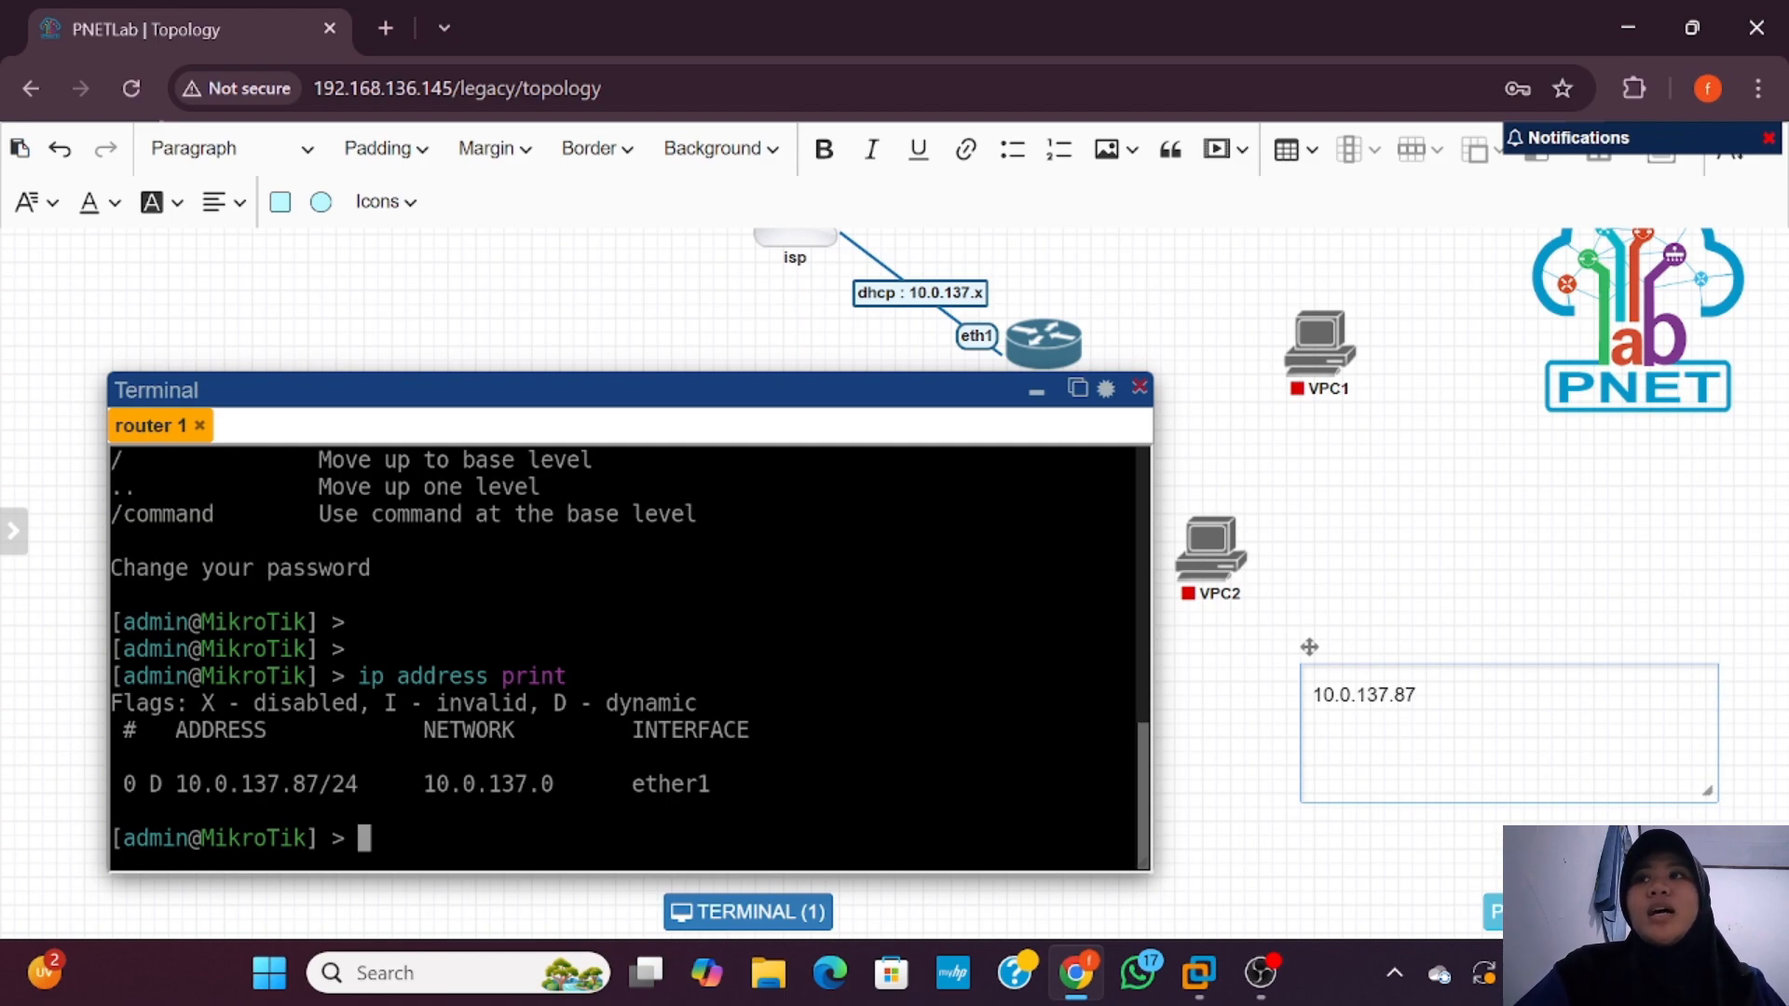
pyautogui.moveTo(1707, 791); pyautogui.dragTo(1059, 267)
pyautogui.click(1434, 718)
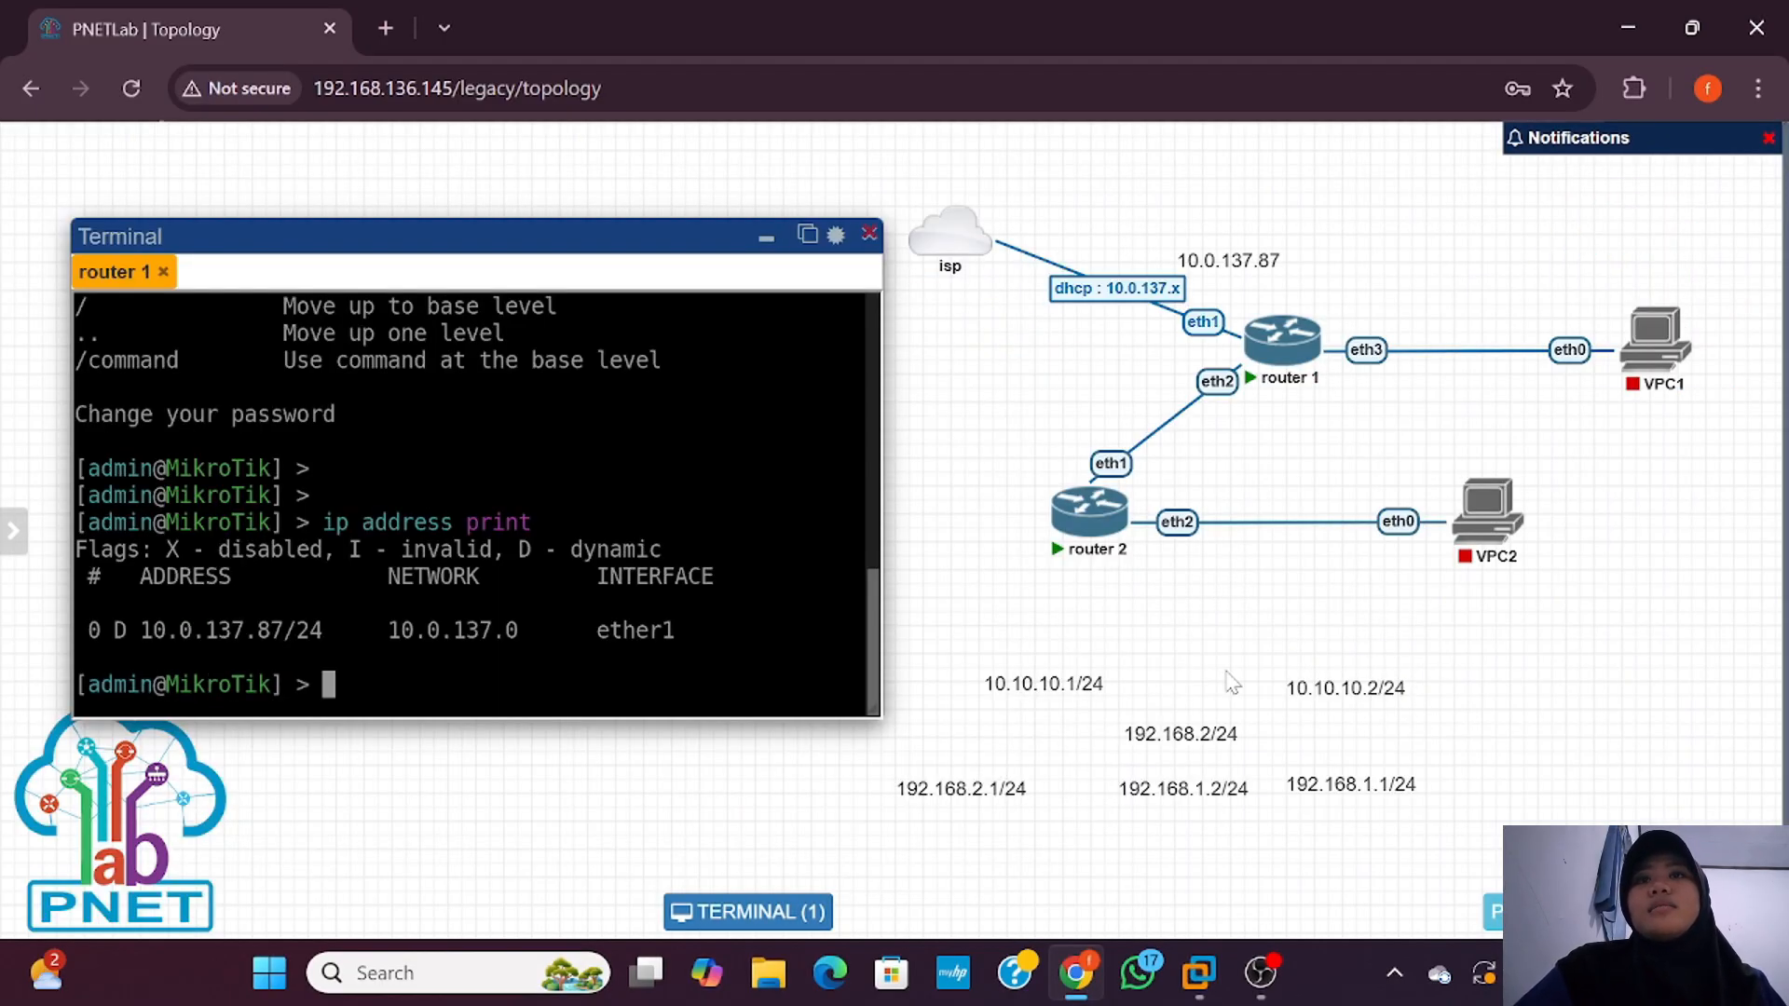
# Step: Place notes 10.10.10.1/24, 10.10.10.2/24, 192.168.1.1/24, 192.168.2.1/24, 192.168.1.2/24, 192.168.2/24 beside their interfaces and VPCs
pyautogui.moveTo(1067, 694); pyautogui.dragTo(1137, 384)
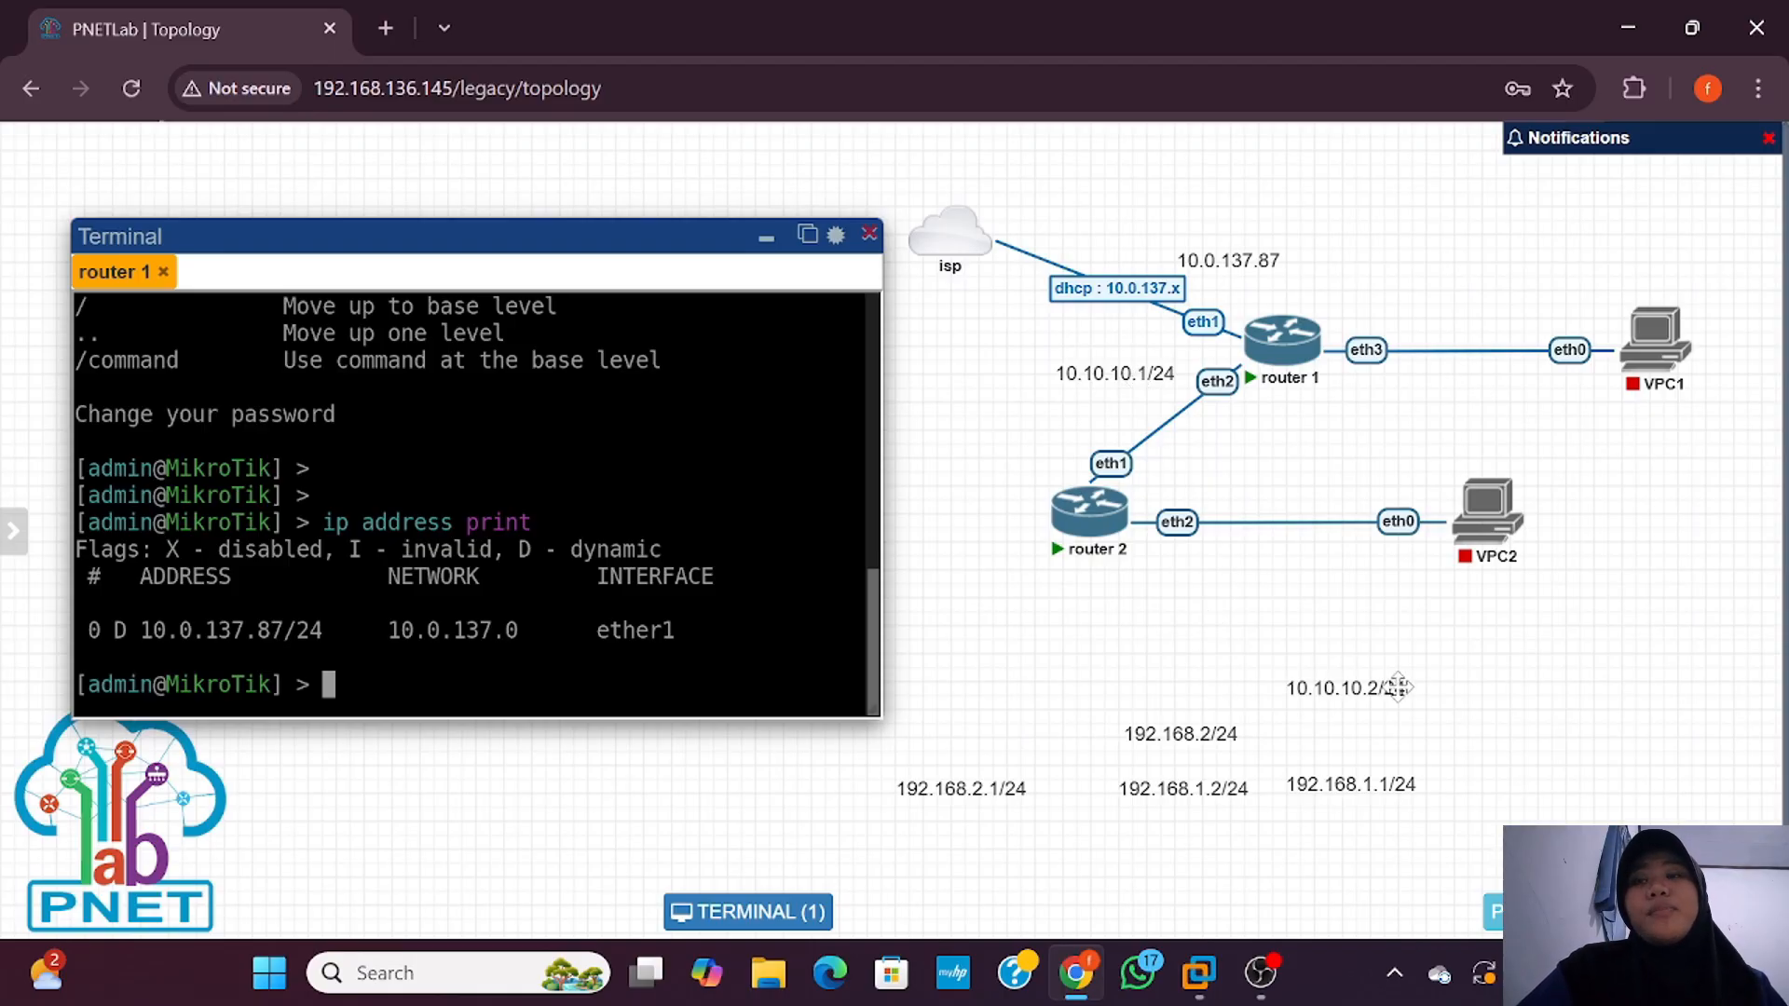
pyautogui.moveTo(1381, 699); pyautogui.dragTo(1058, 459)
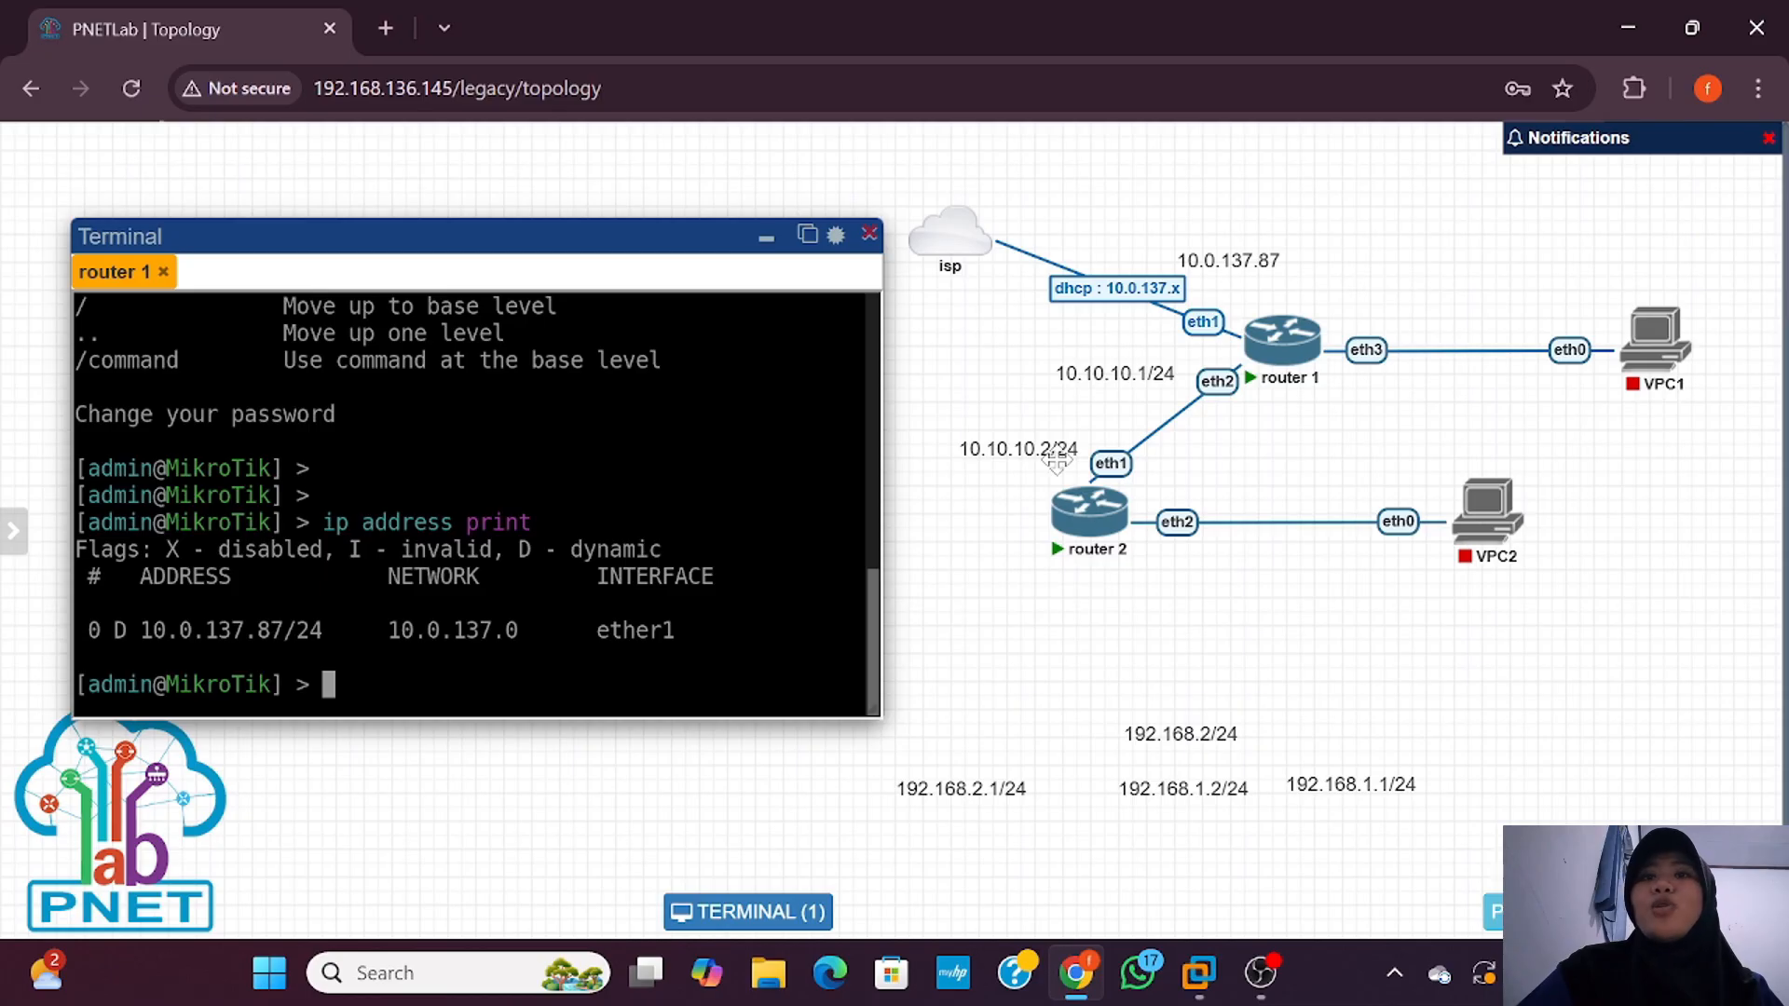
pyautogui.moveTo(1058, 460); pyautogui.dragTo(1058, 472)
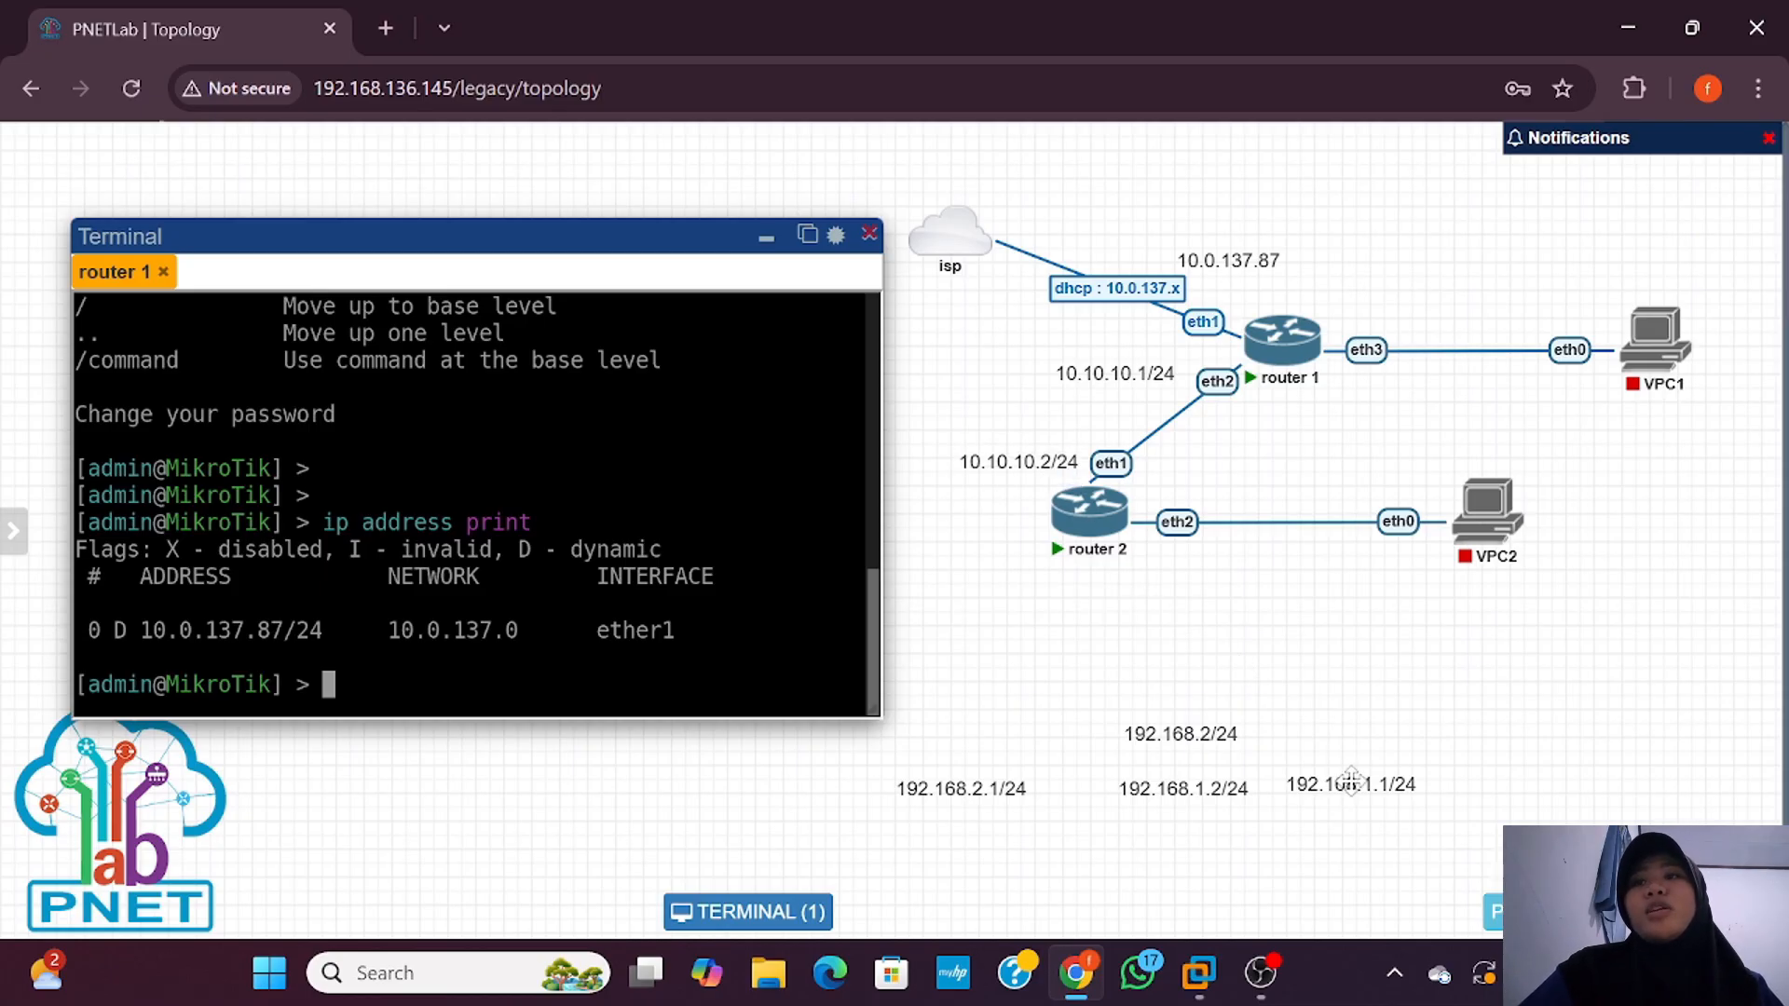
pyautogui.moveTo(1348, 774); pyautogui.dragTo(1338, 319)
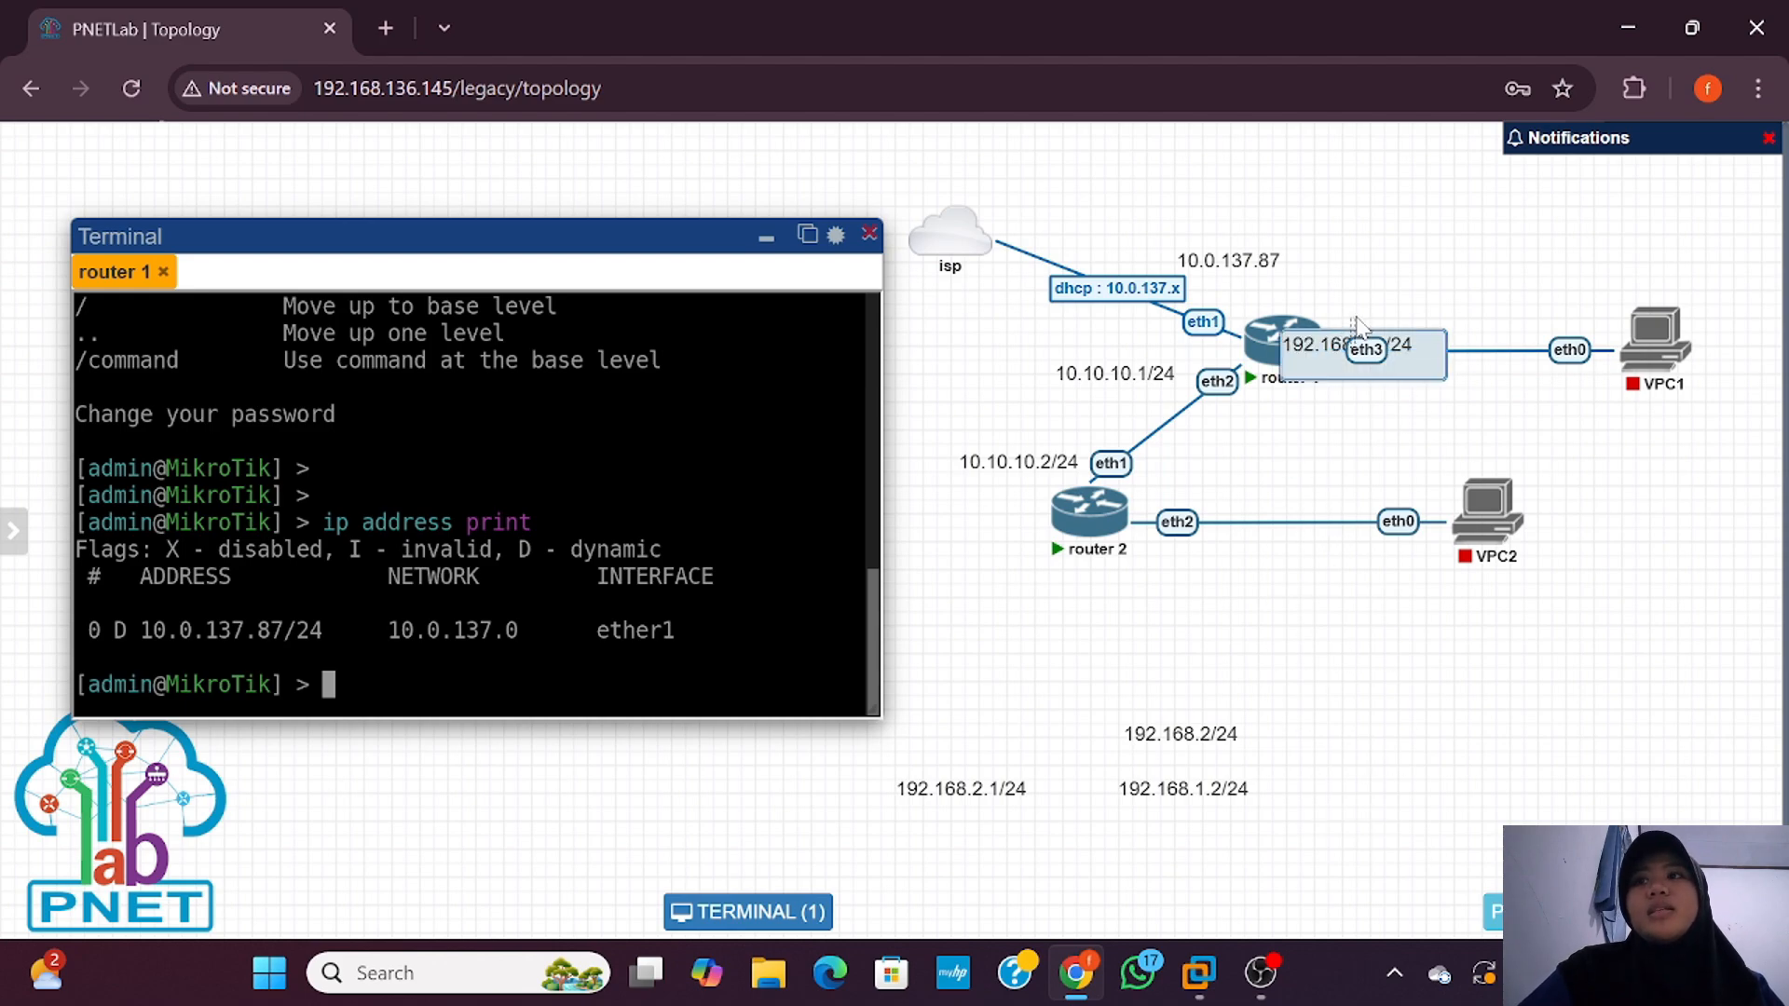
pyautogui.moveTo(1335, 343); pyautogui.dragTo(1373, 297)
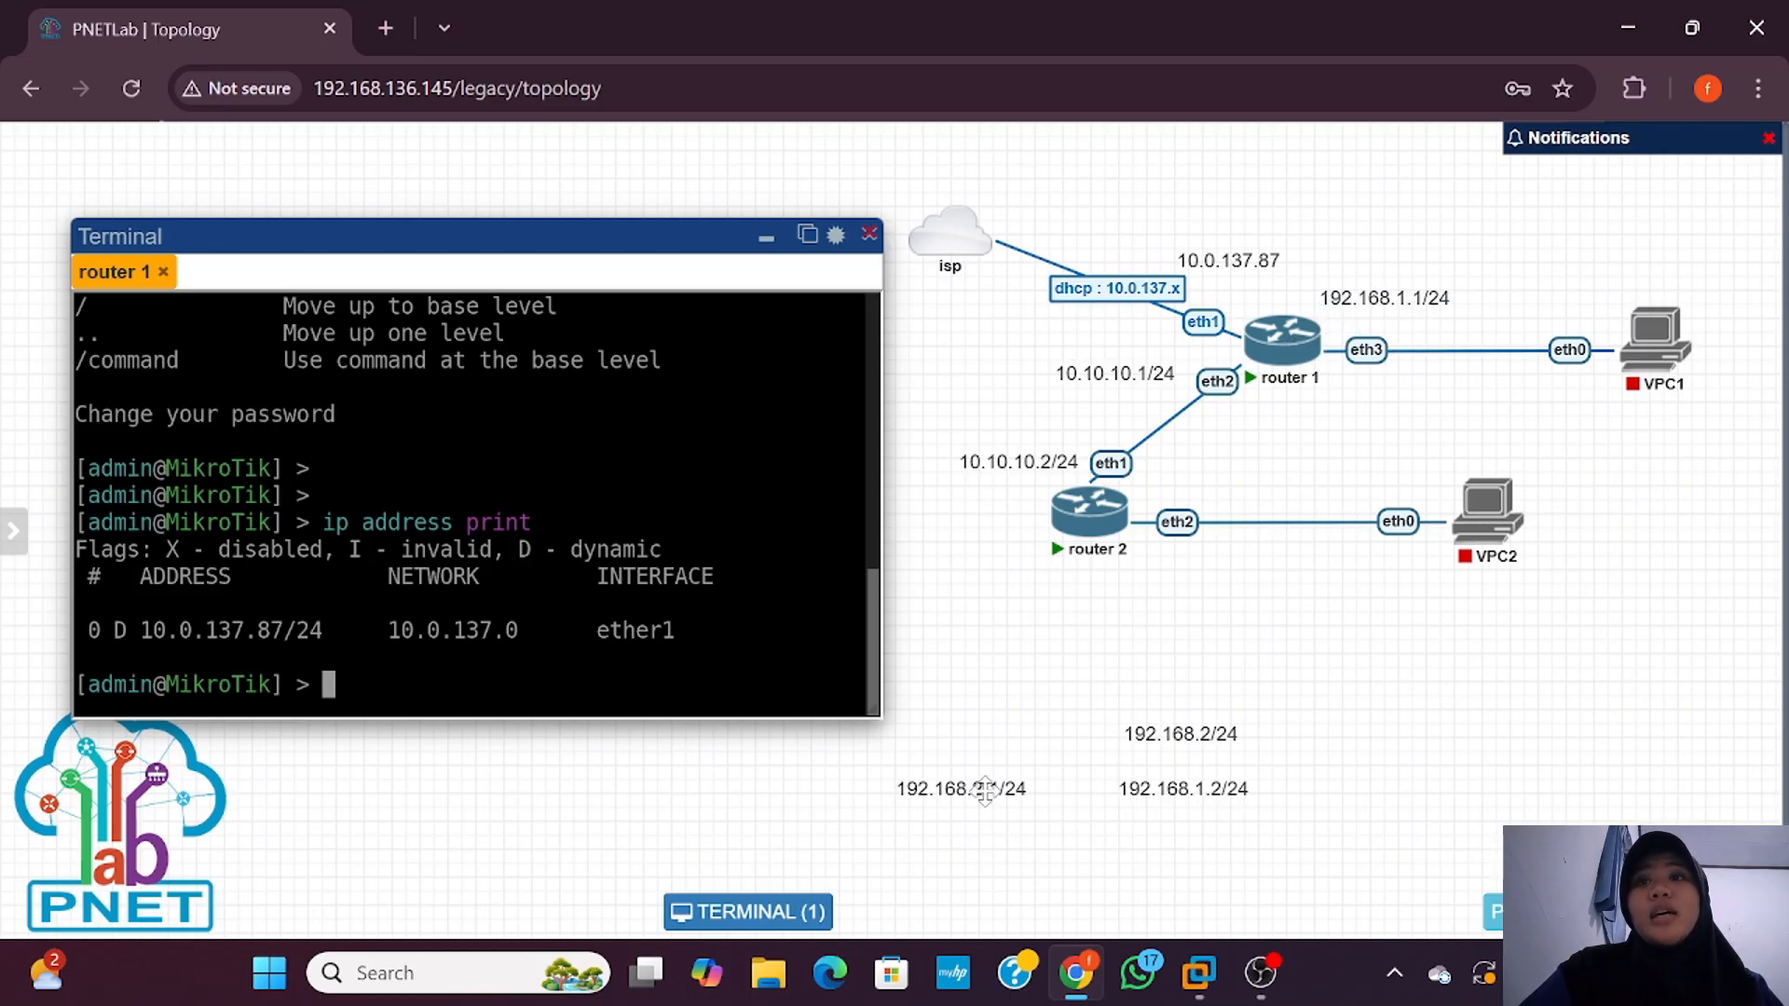
pyautogui.moveTo(983, 791); pyautogui.dragTo(1202, 576)
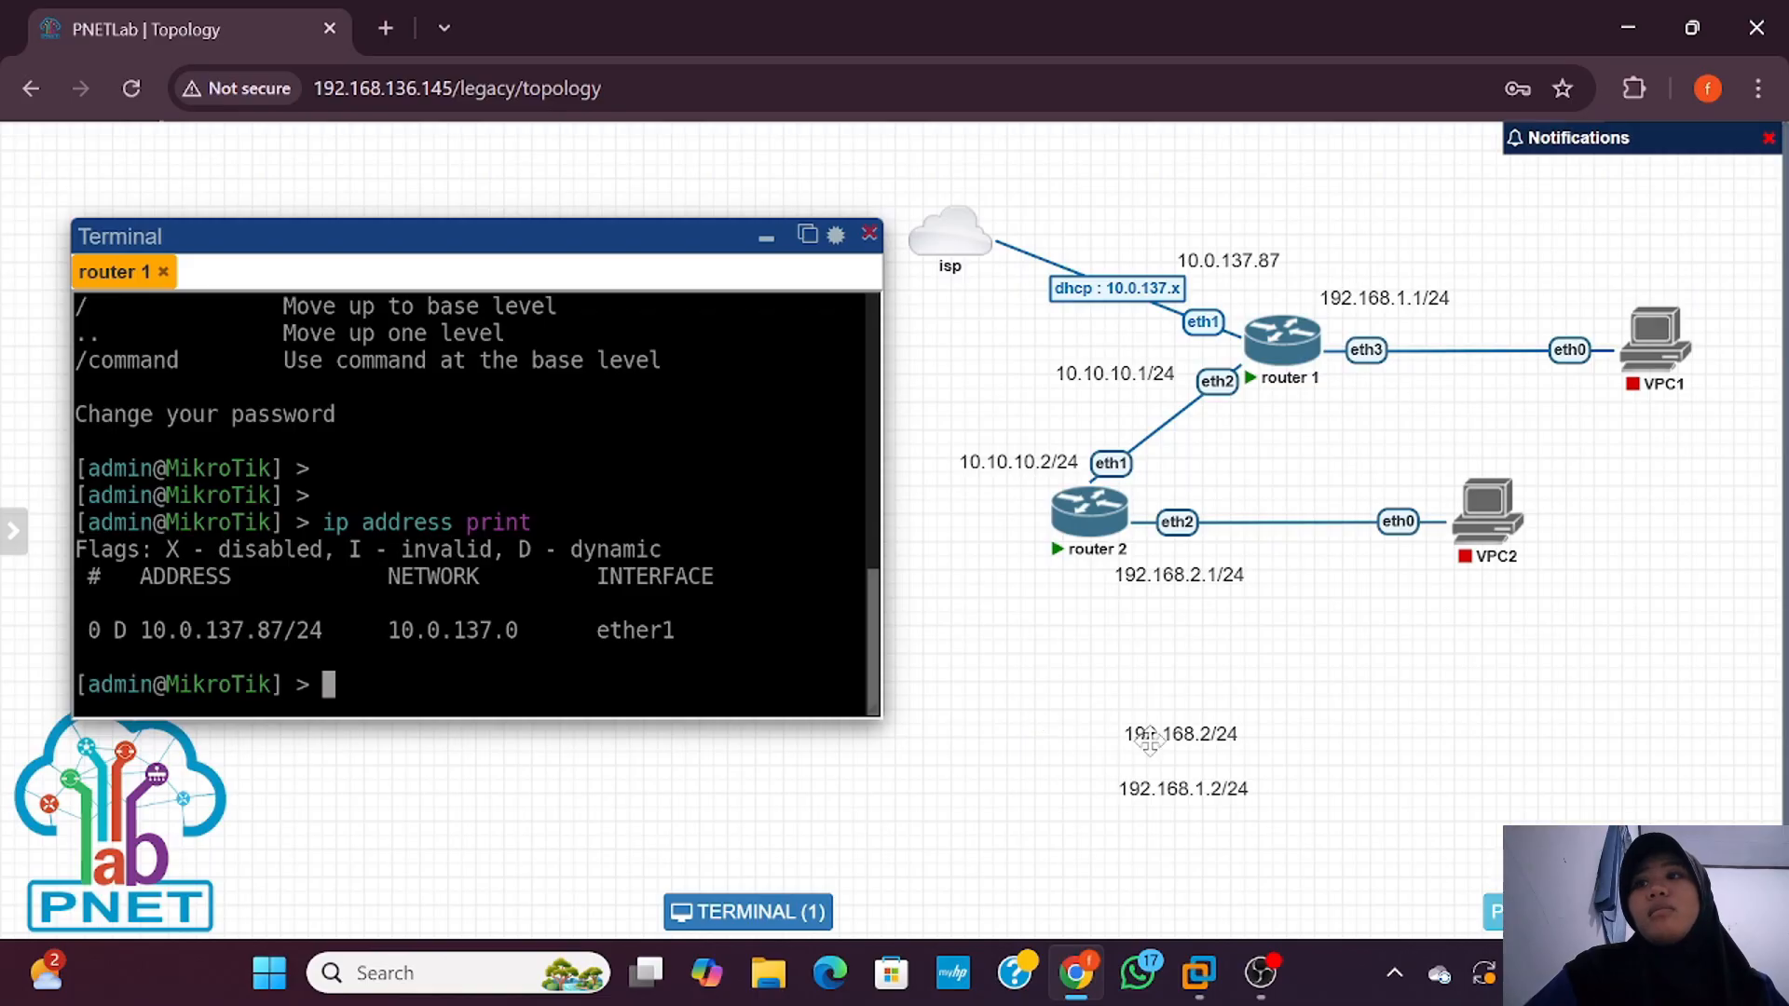
pyautogui.moveTo(1183, 801); pyautogui.dragTo(1723, 278)
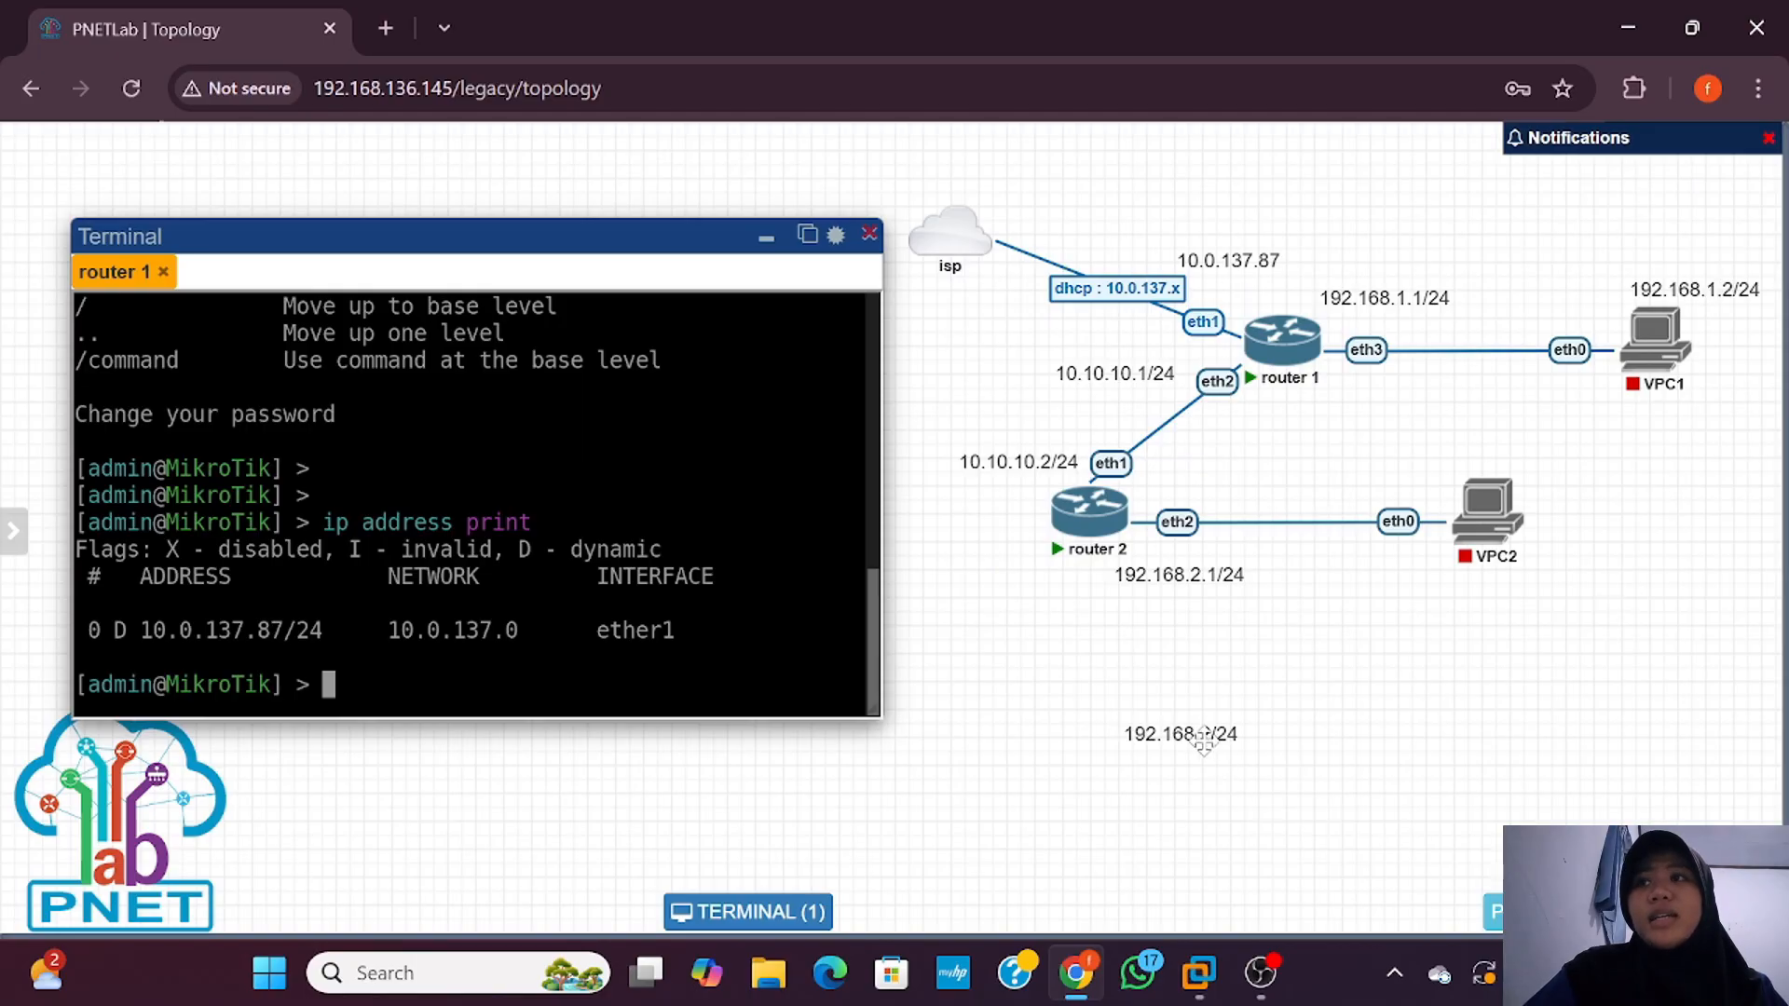
pyautogui.moveTo(1205, 743); pyautogui.dragTo(1580, 595)
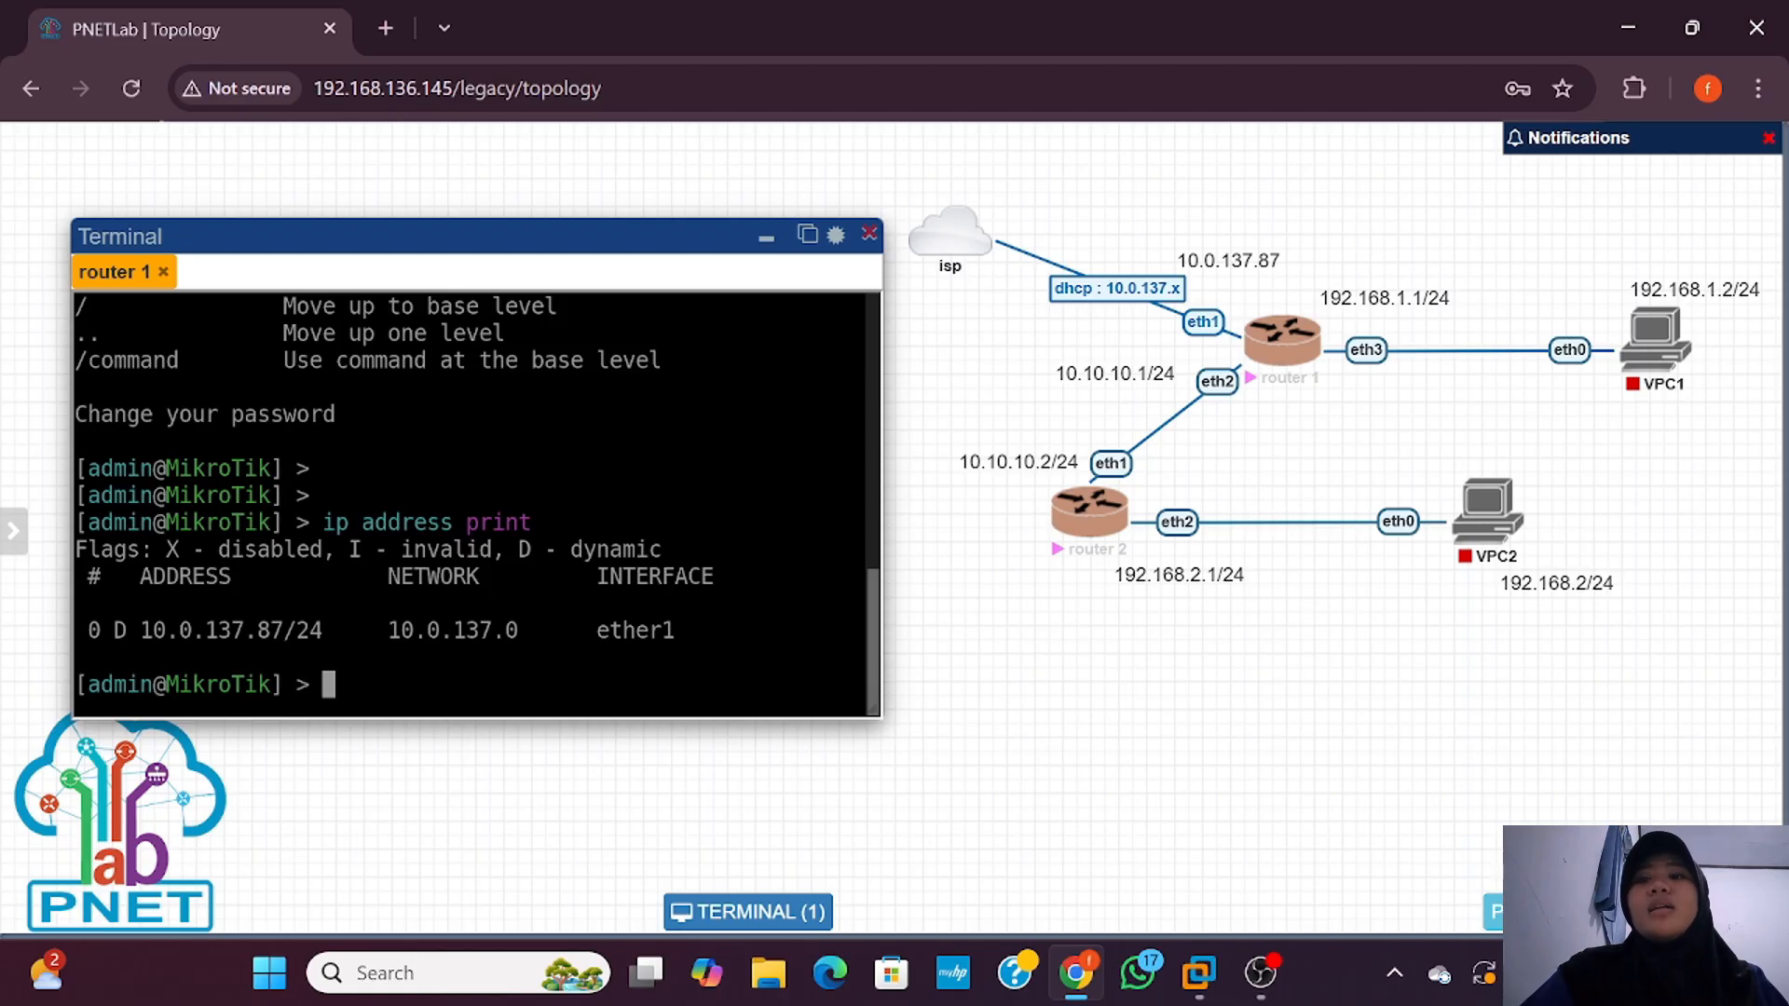
# Step: Label the router 1–router 2 link '10.10.10.0', then open the router 1–VPC1 link's settings
pyautogui.rightClick(1210, 523)
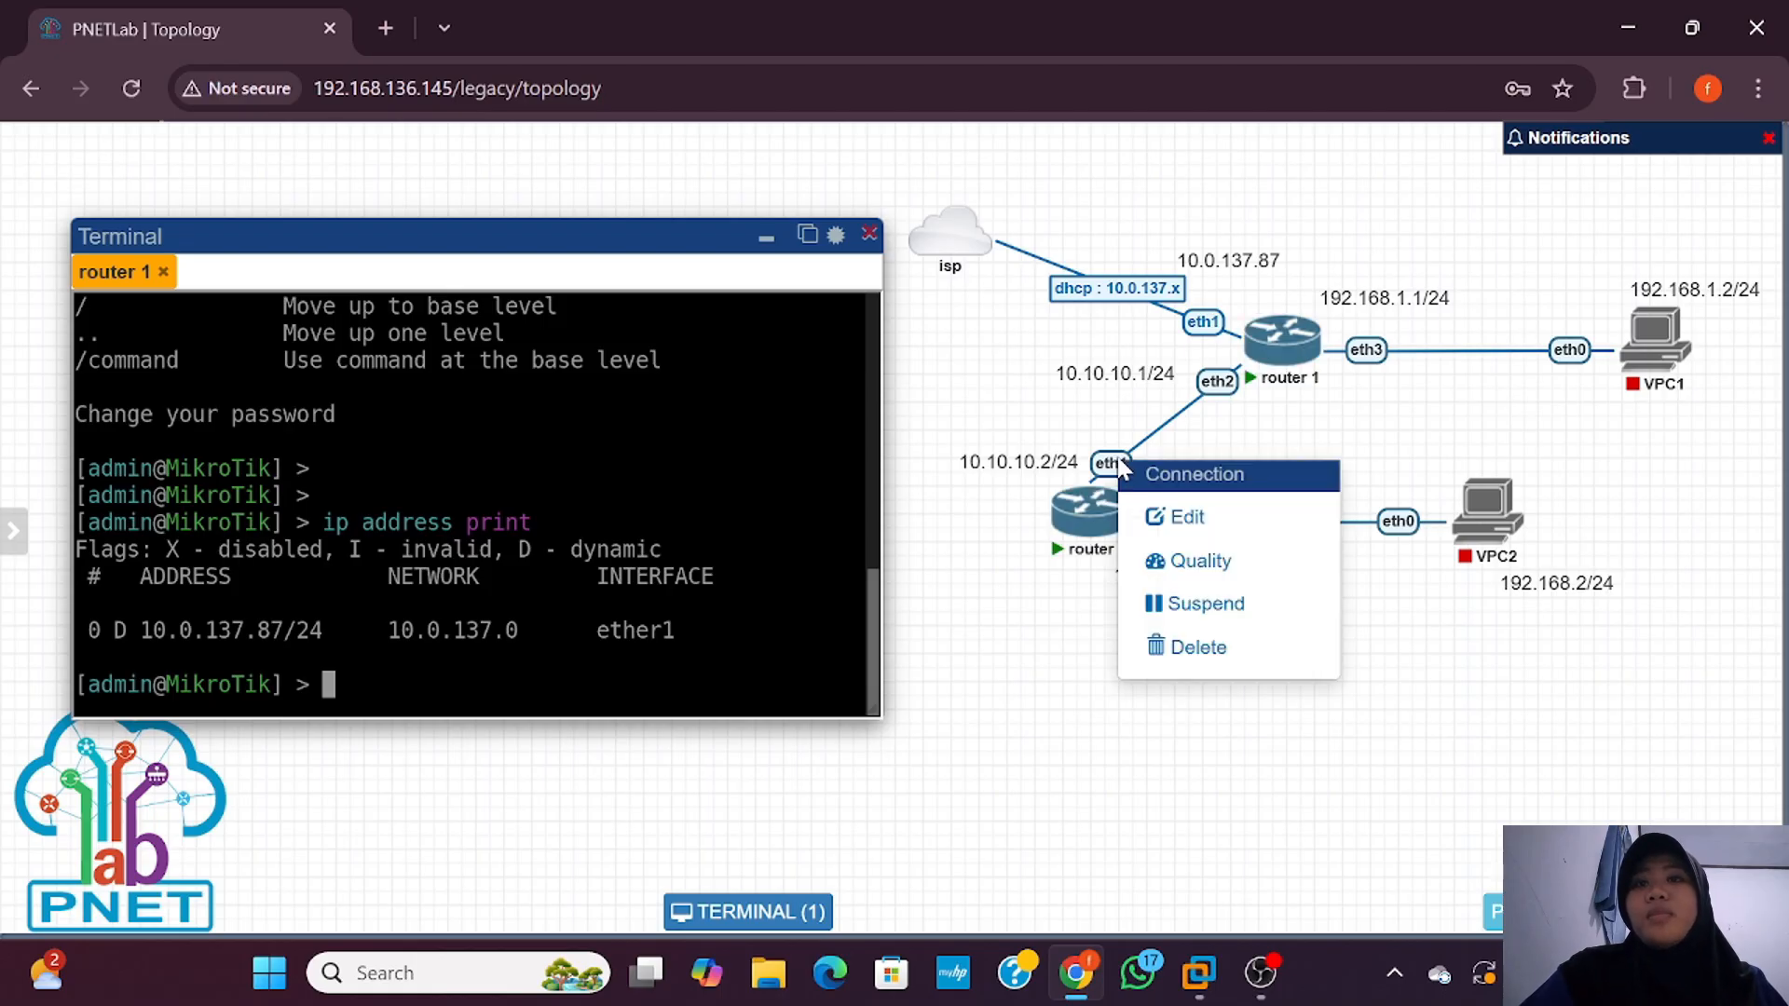
pyautogui.click(1203, 516)
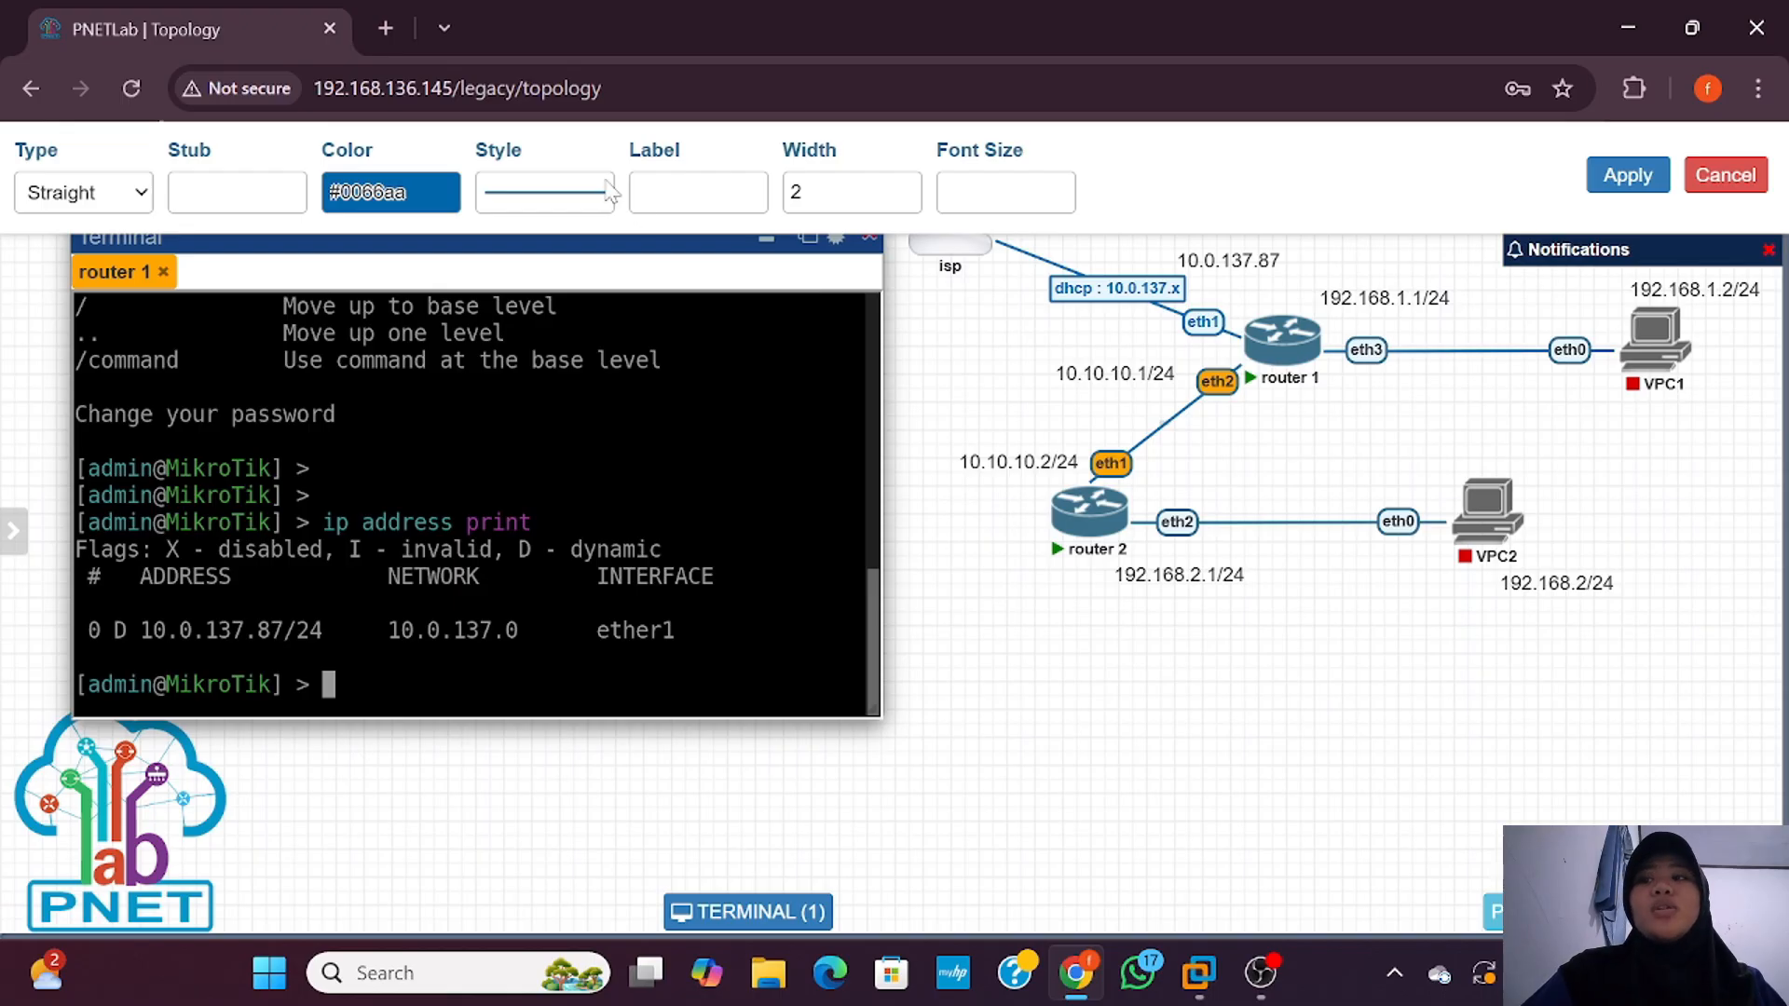
pyautogui.click(690, 192)
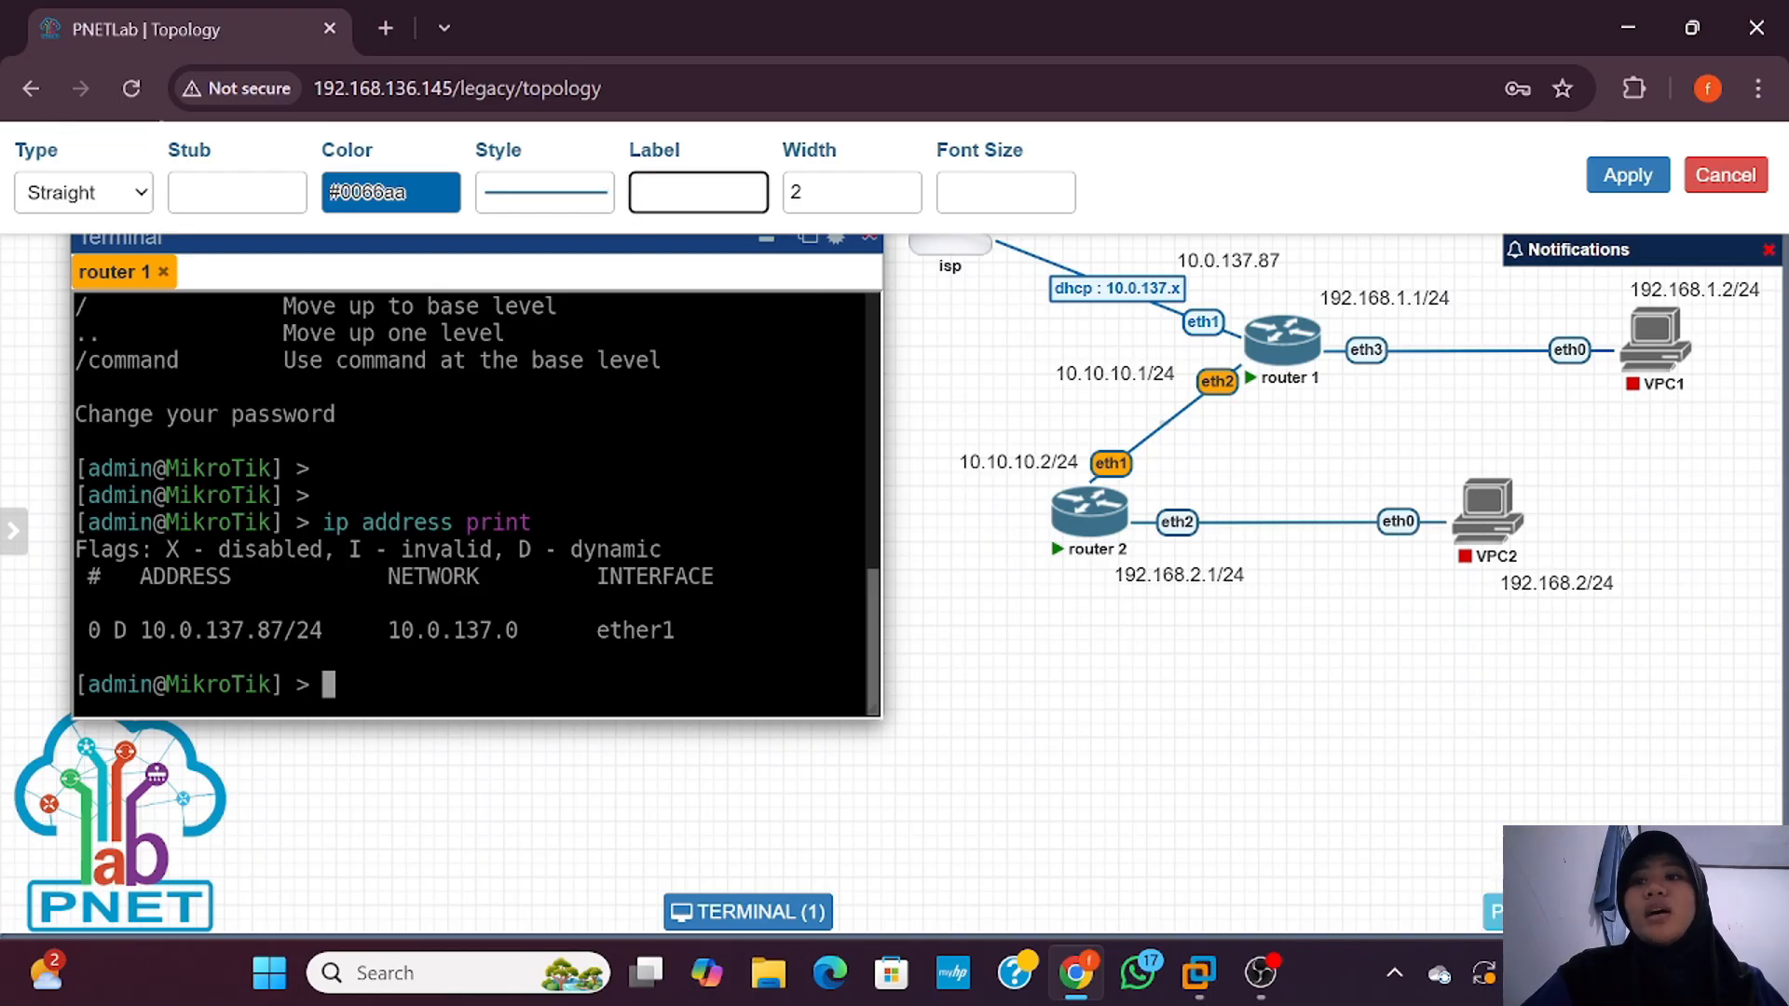
pyautogui.write('10.1')
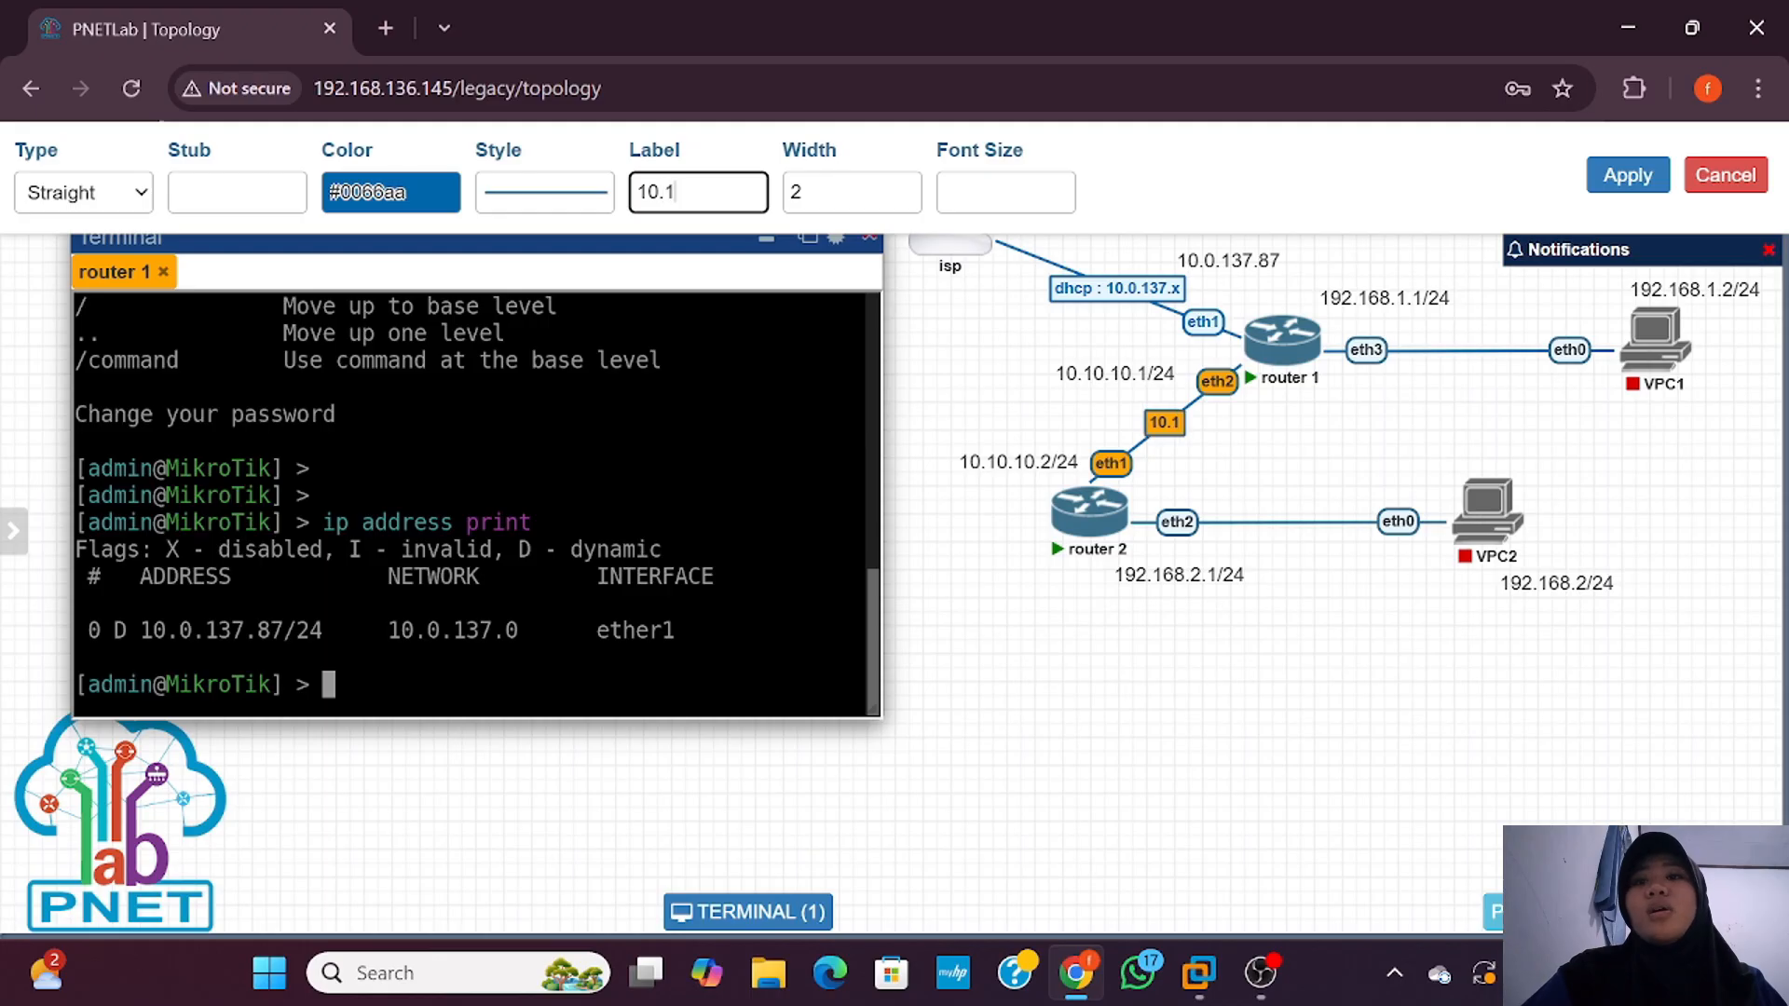
pyautogui.write('0.10.1')
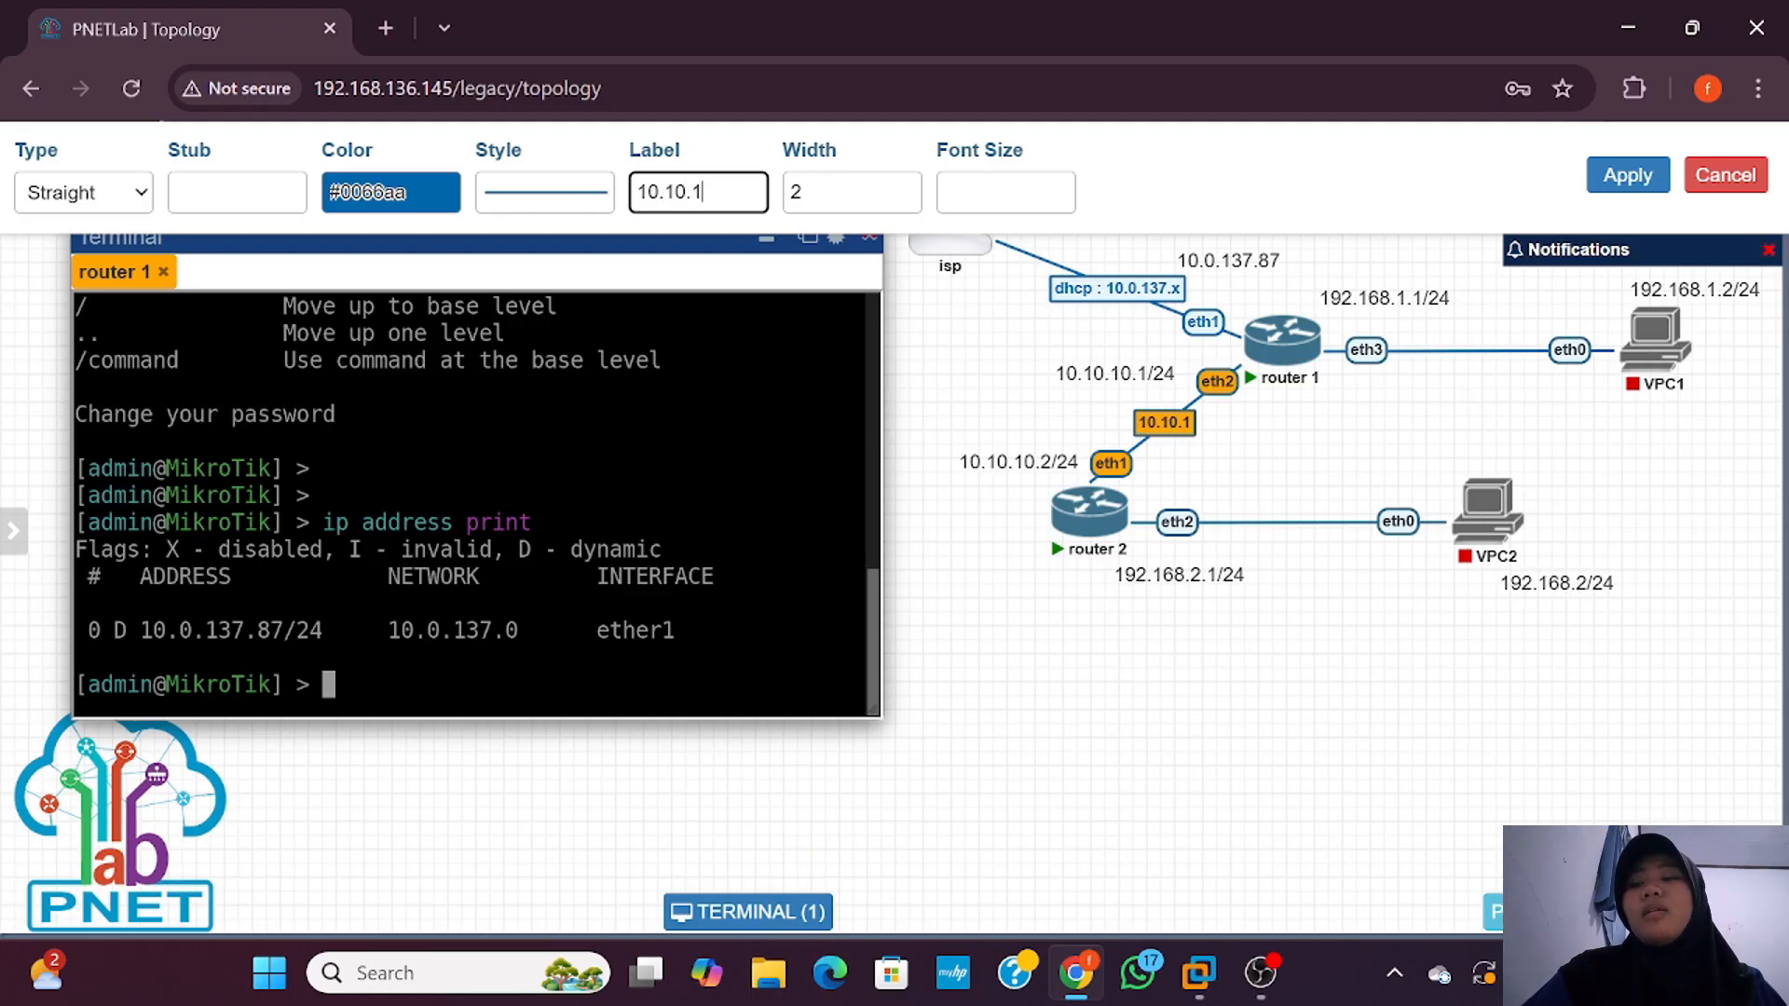
pyautogui.write('0')
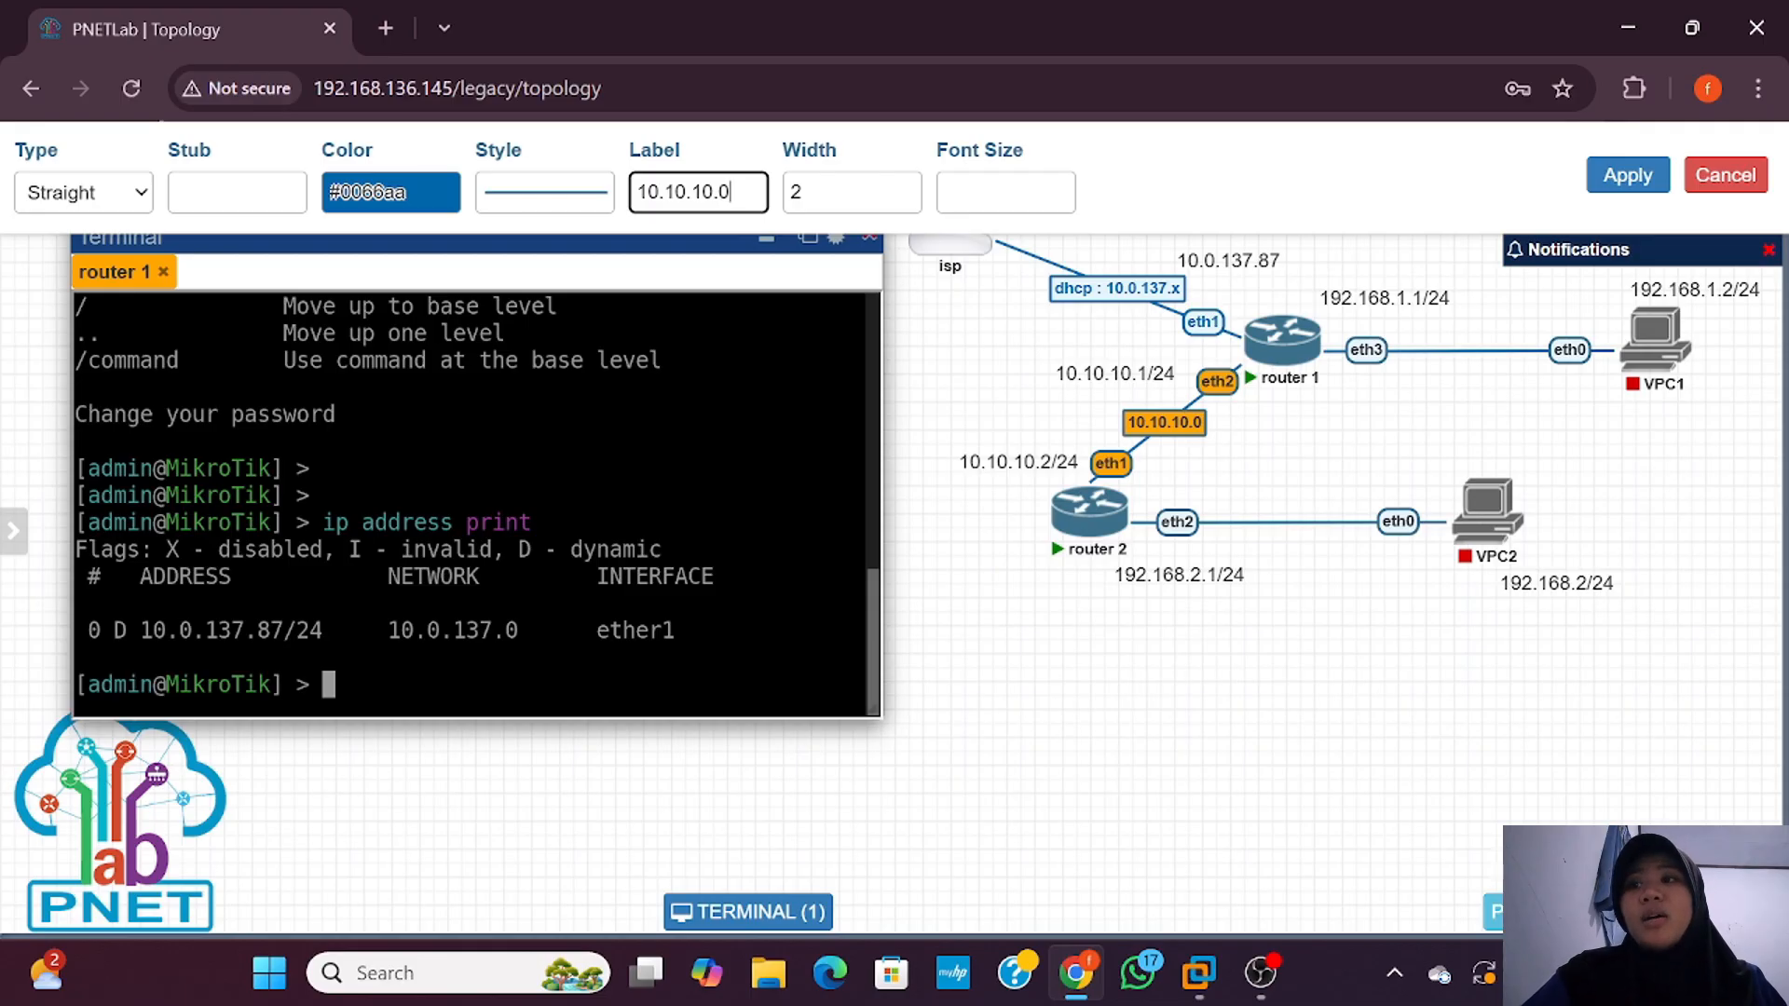
pyautogui.click(1629, 182)
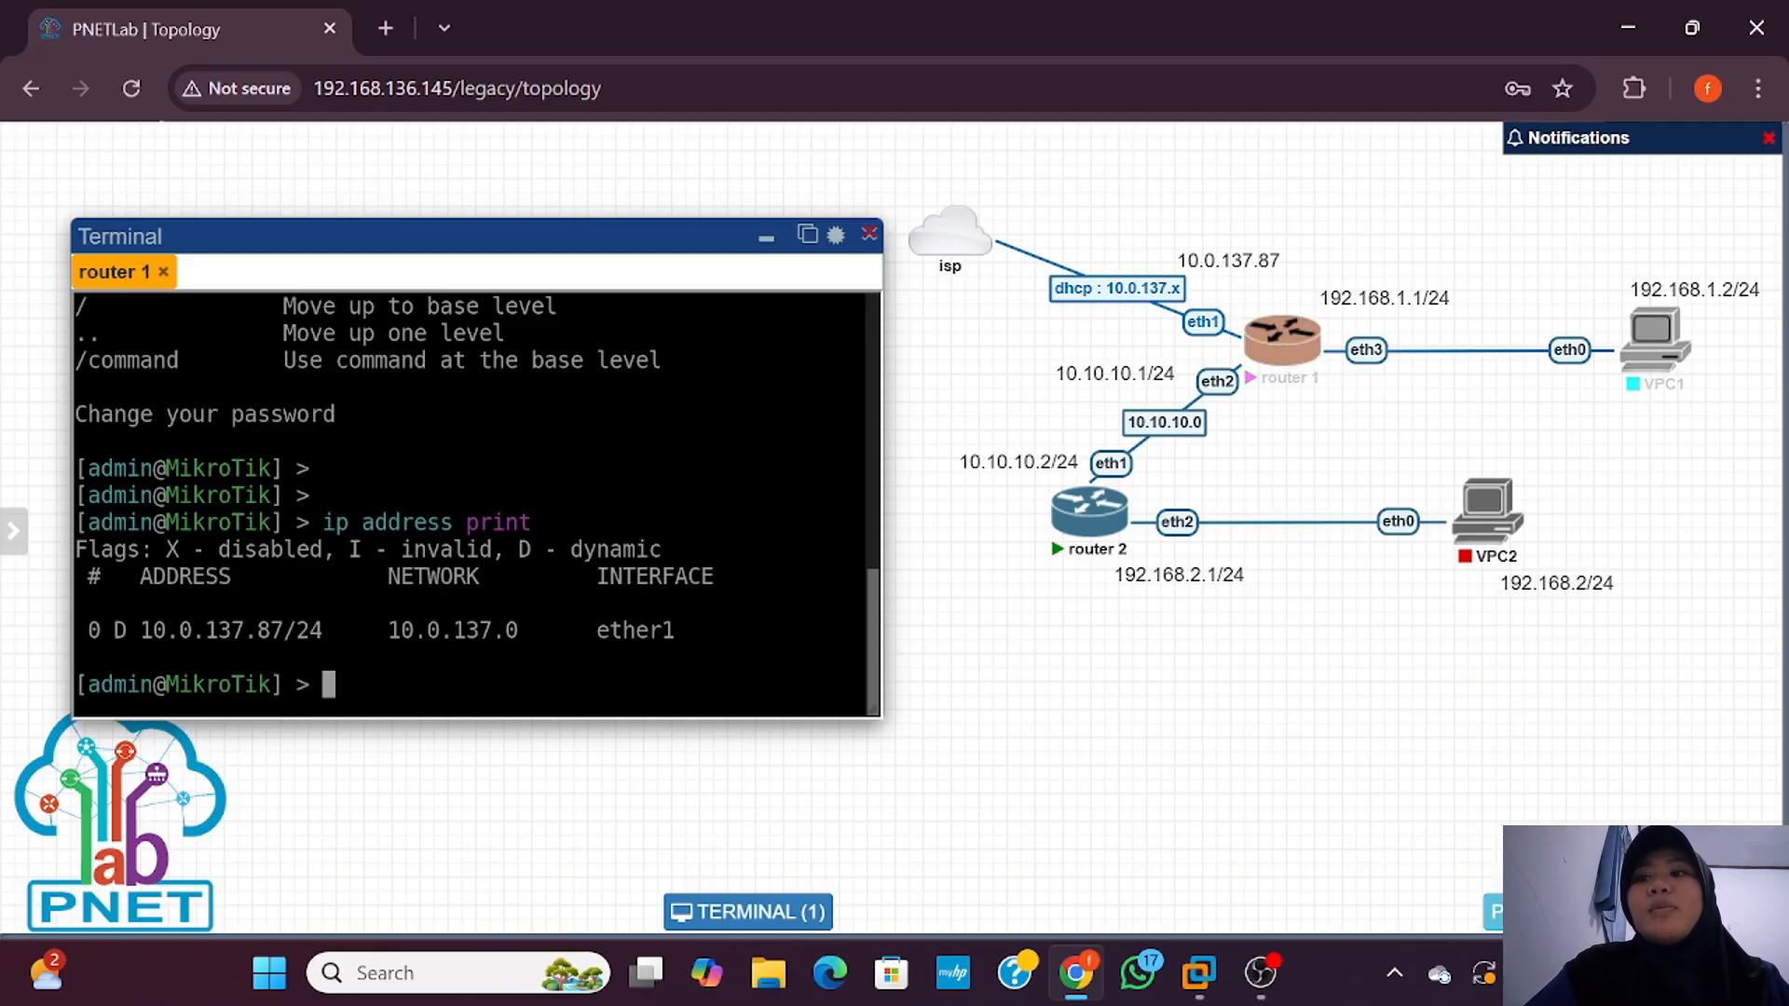
pyautogui.rightClick(1377, 353)
pyautogui.click(1441, 429)
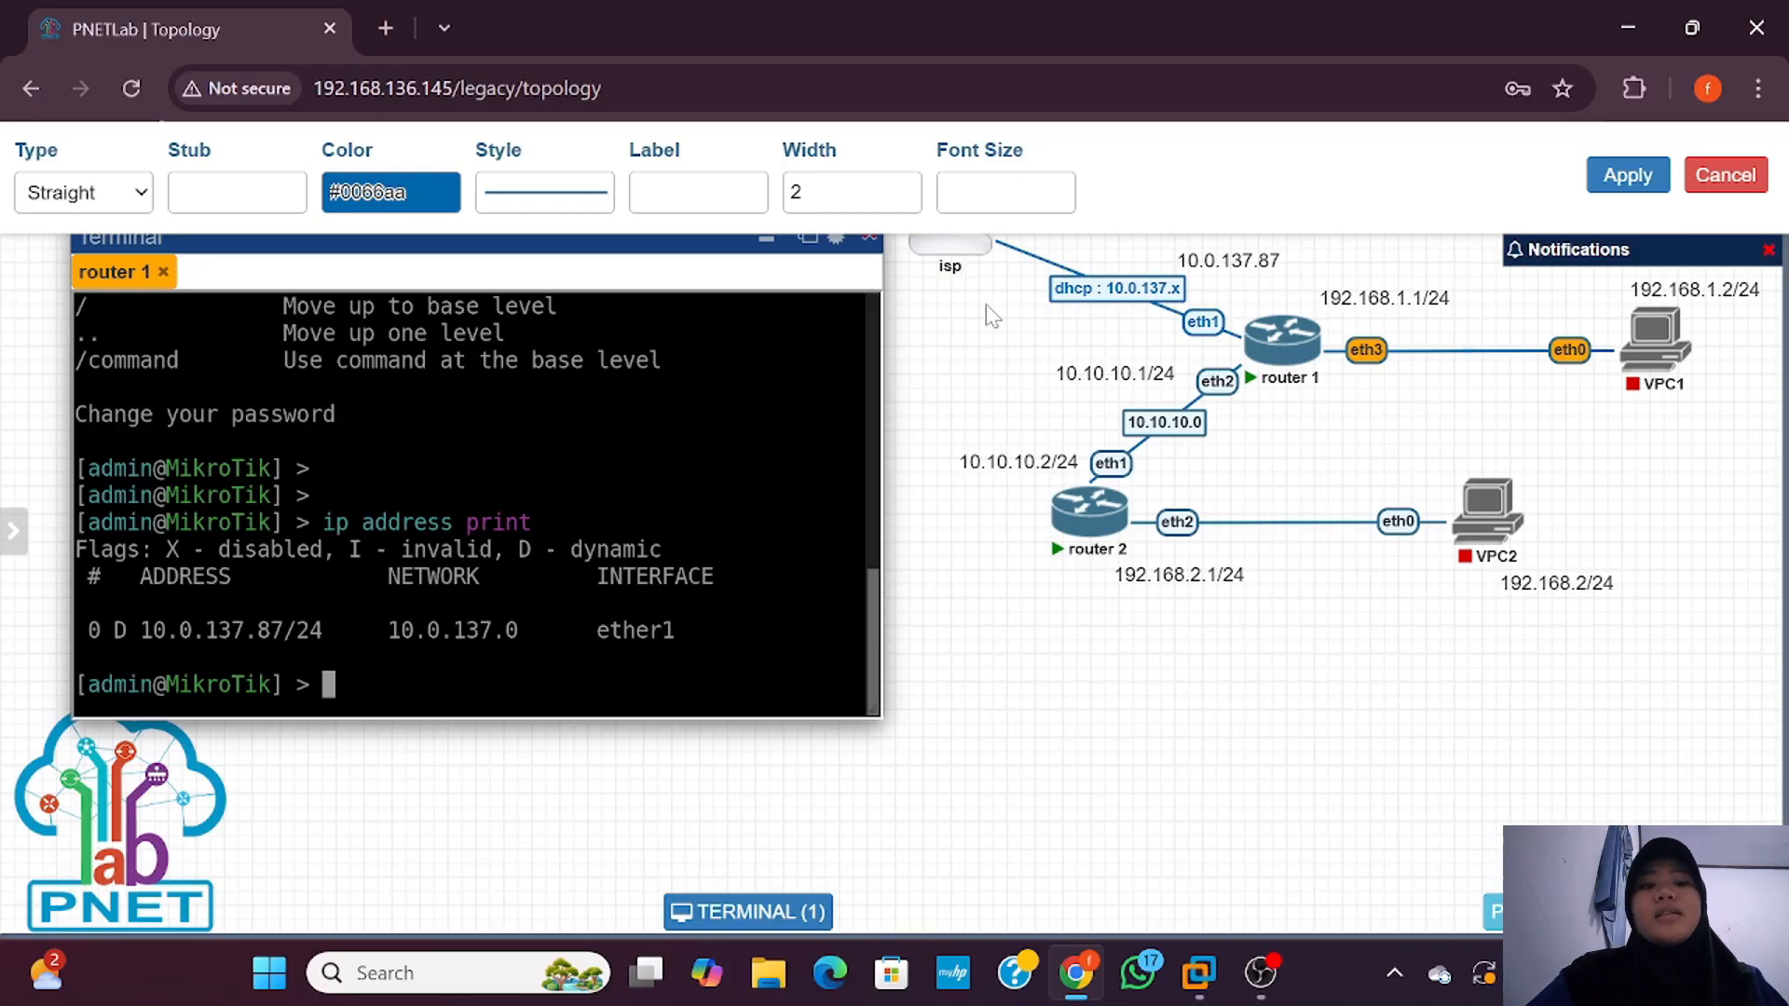
# Step: Enter '192.168.1.0' as the router 1–VPC1 link label
pyautogui.click(699, 192)
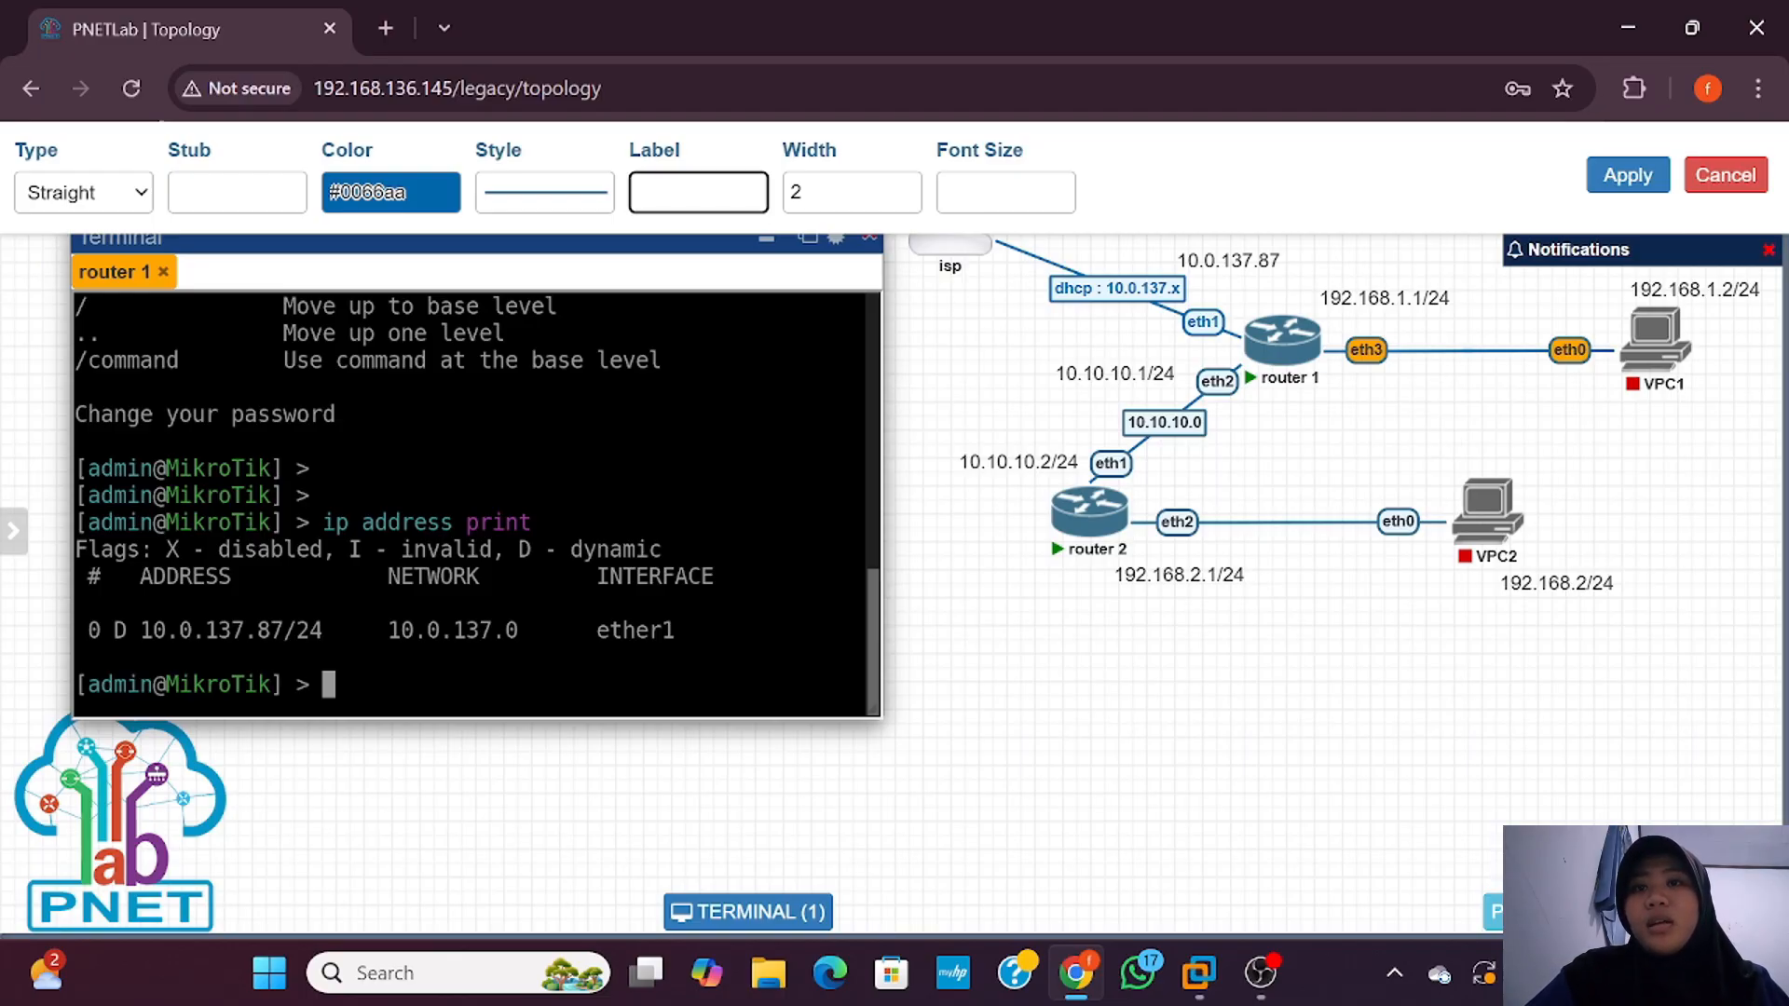
pyautogui.write('19')
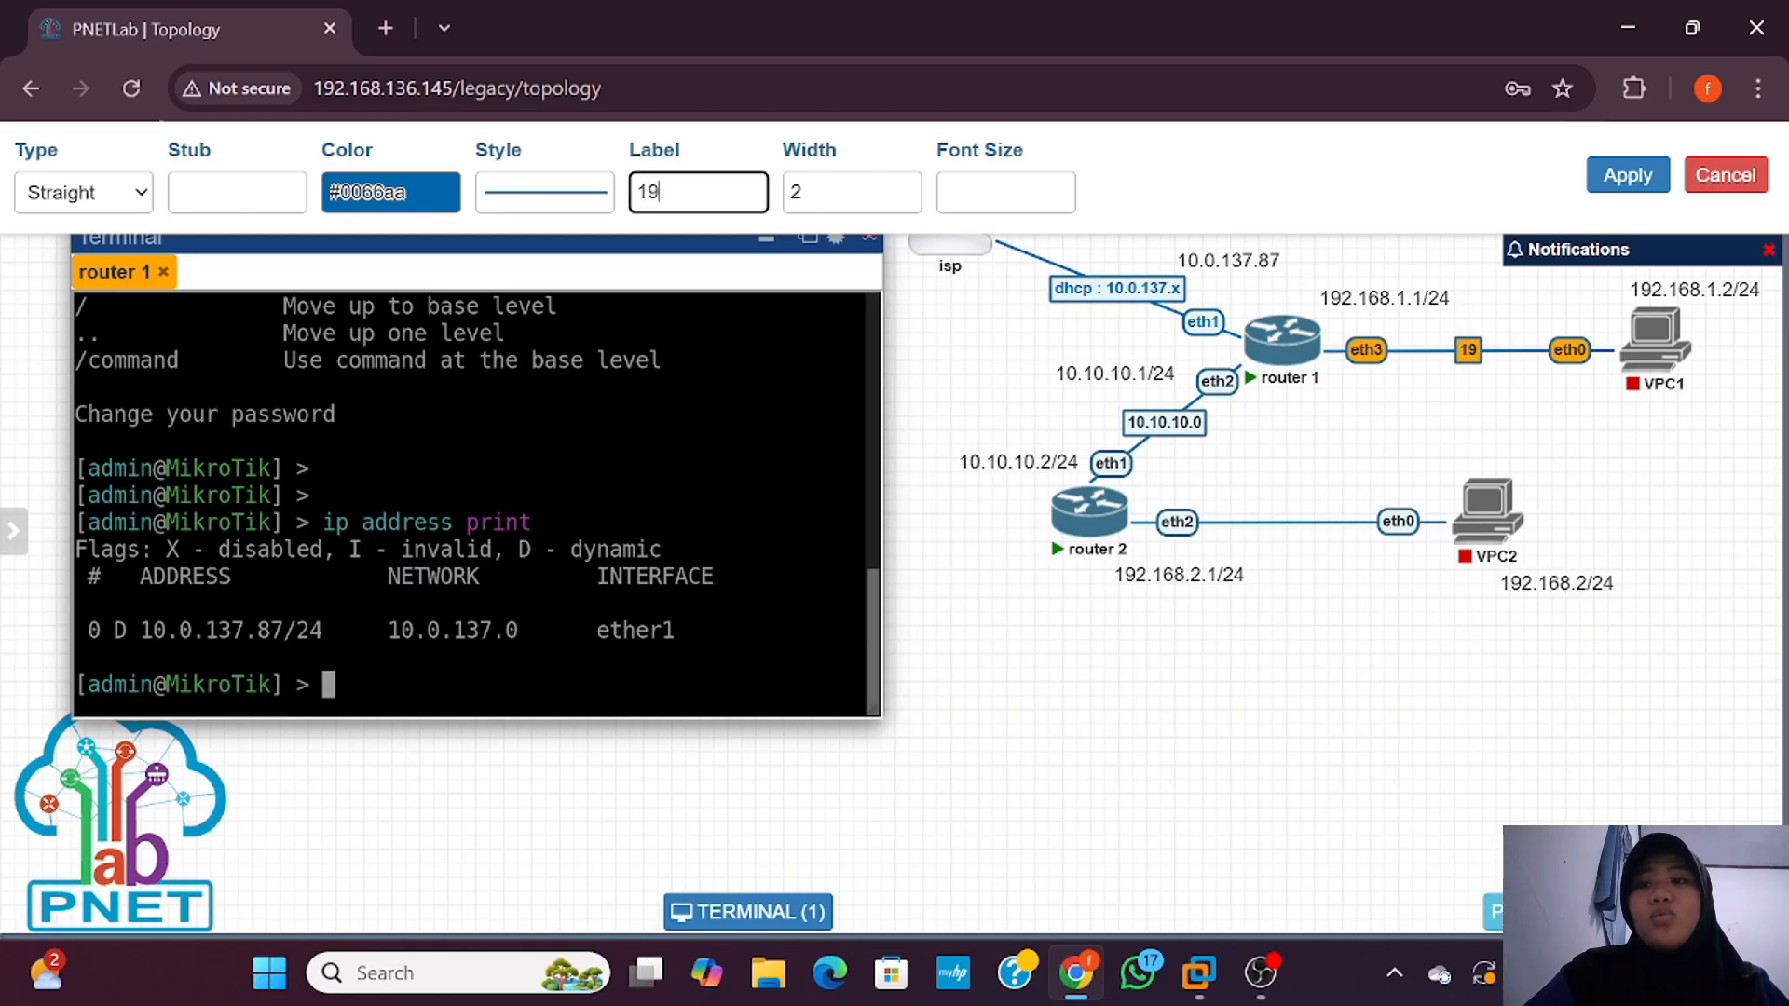
pyautogui.write('2.')
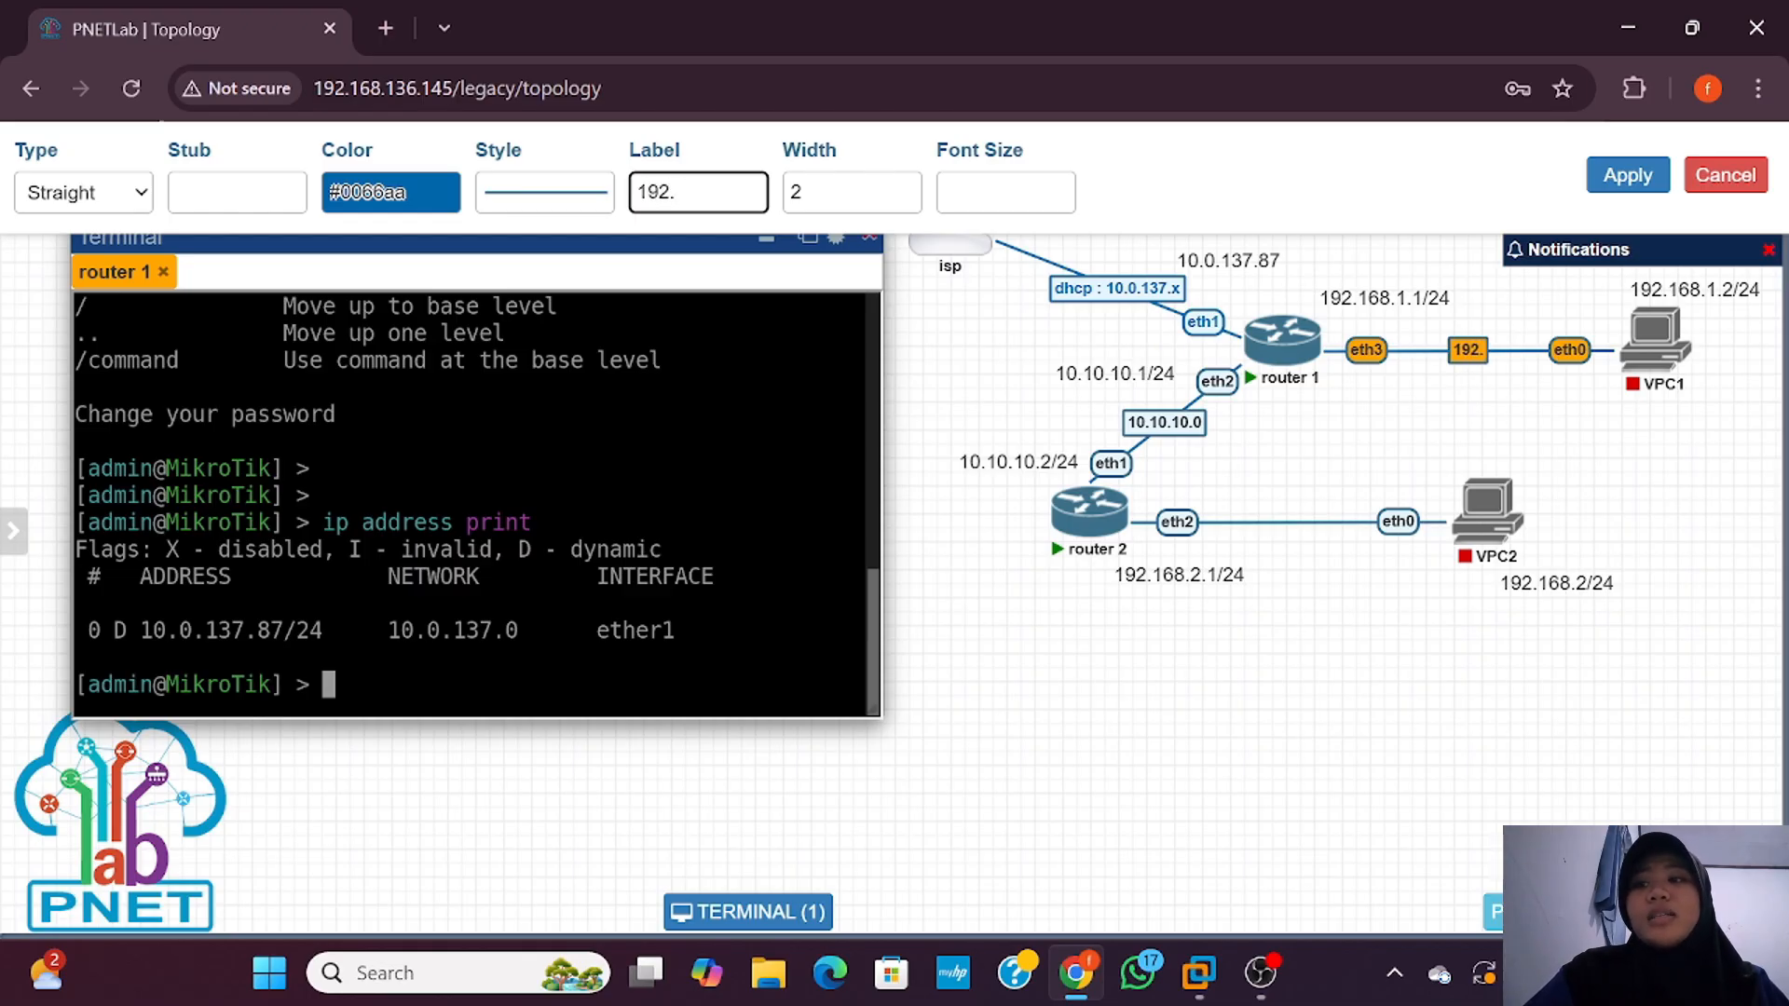
pyautogui.write('168')
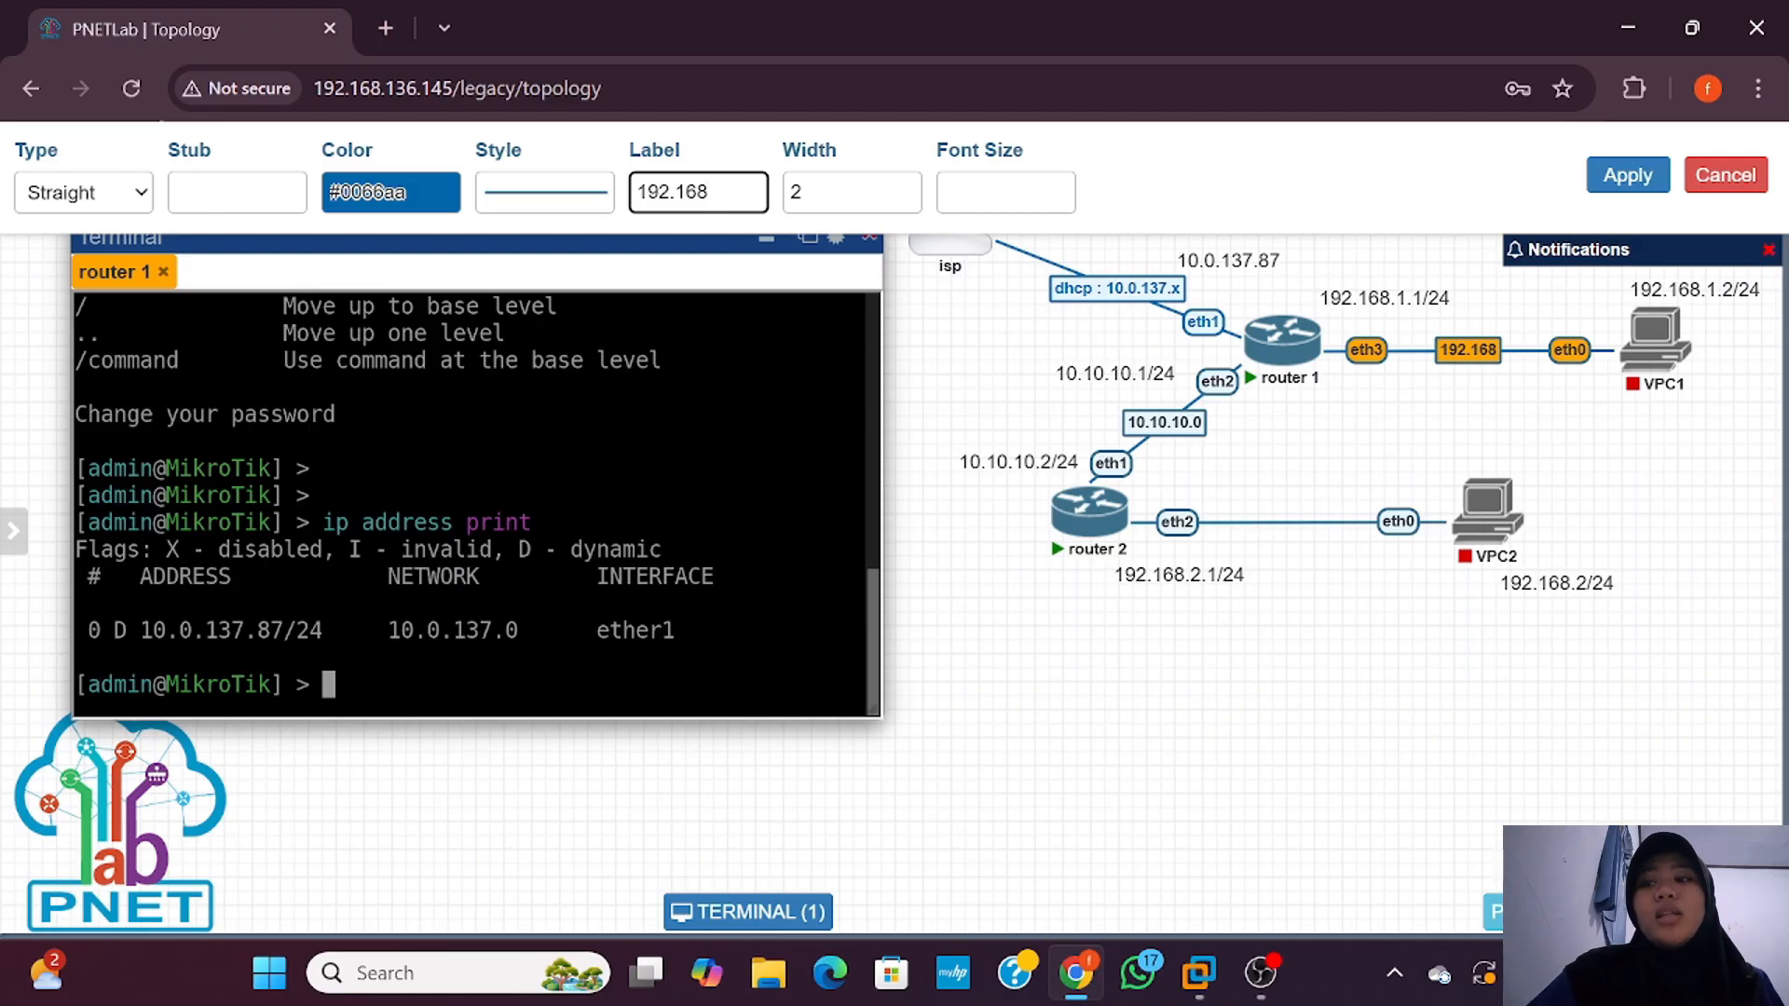
pyautogui.write('.1.0')
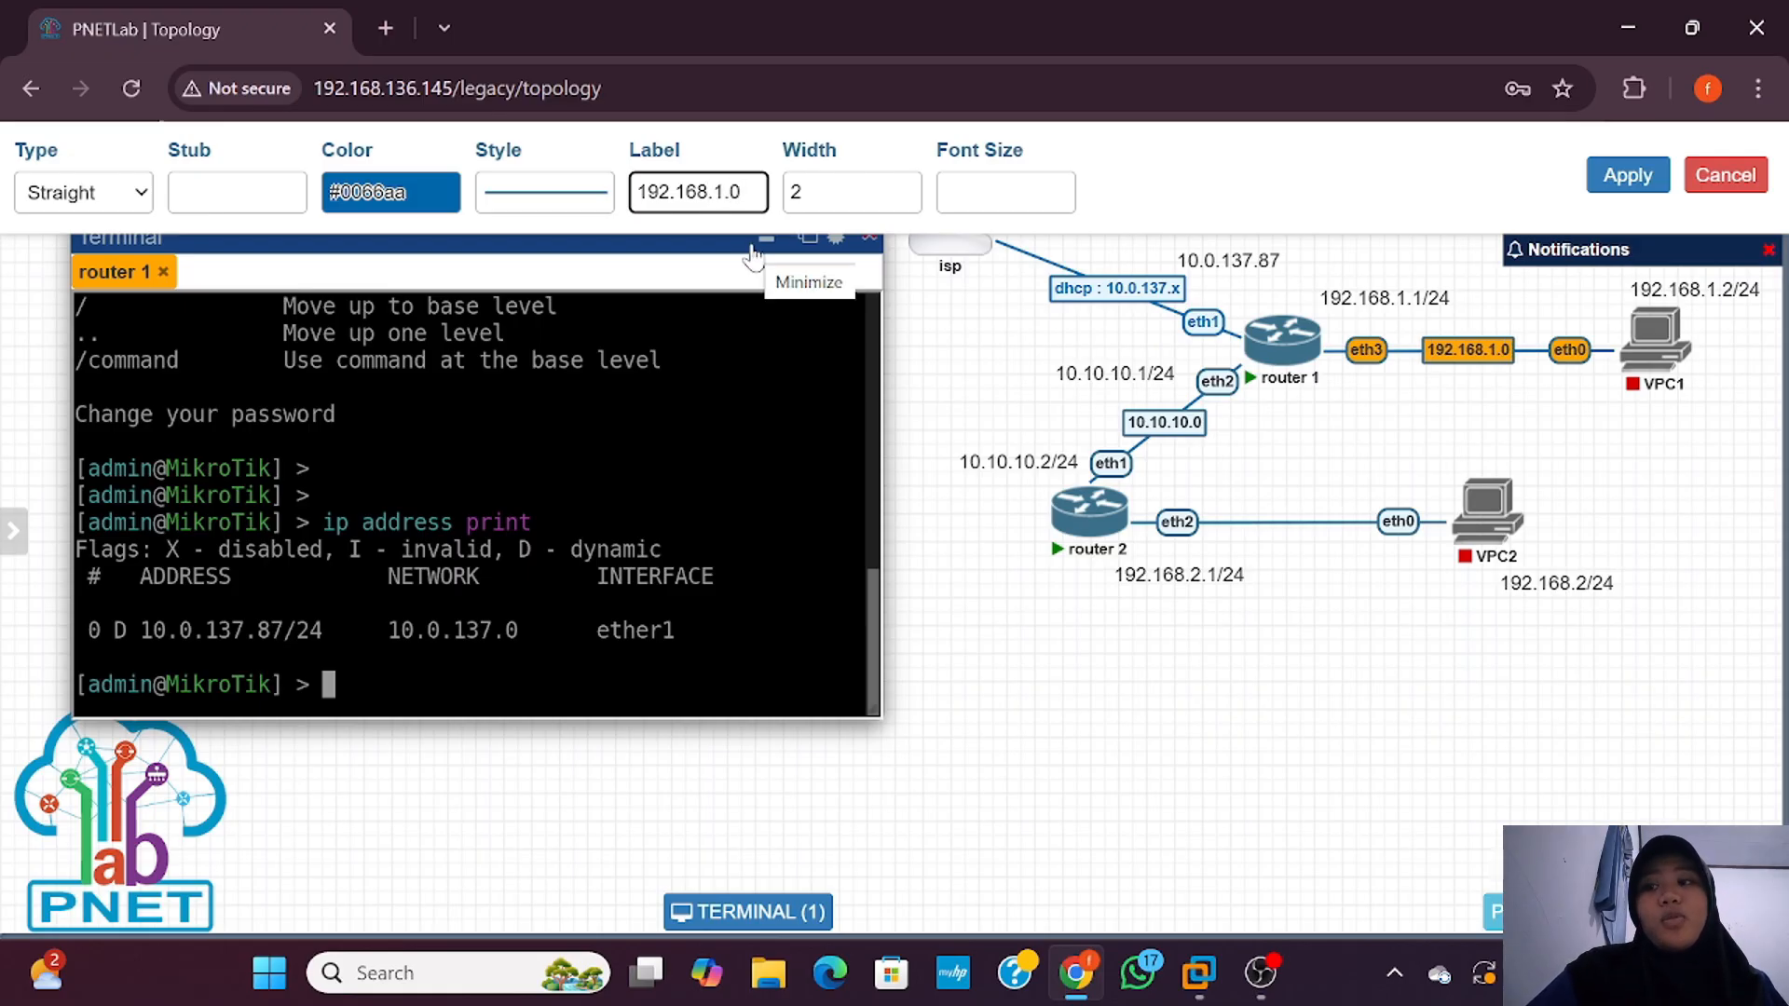
# Step: Confirm the 192.168.1.0 label and set router 1's identity to router1, verifying with print
pyautogui.press('Return')
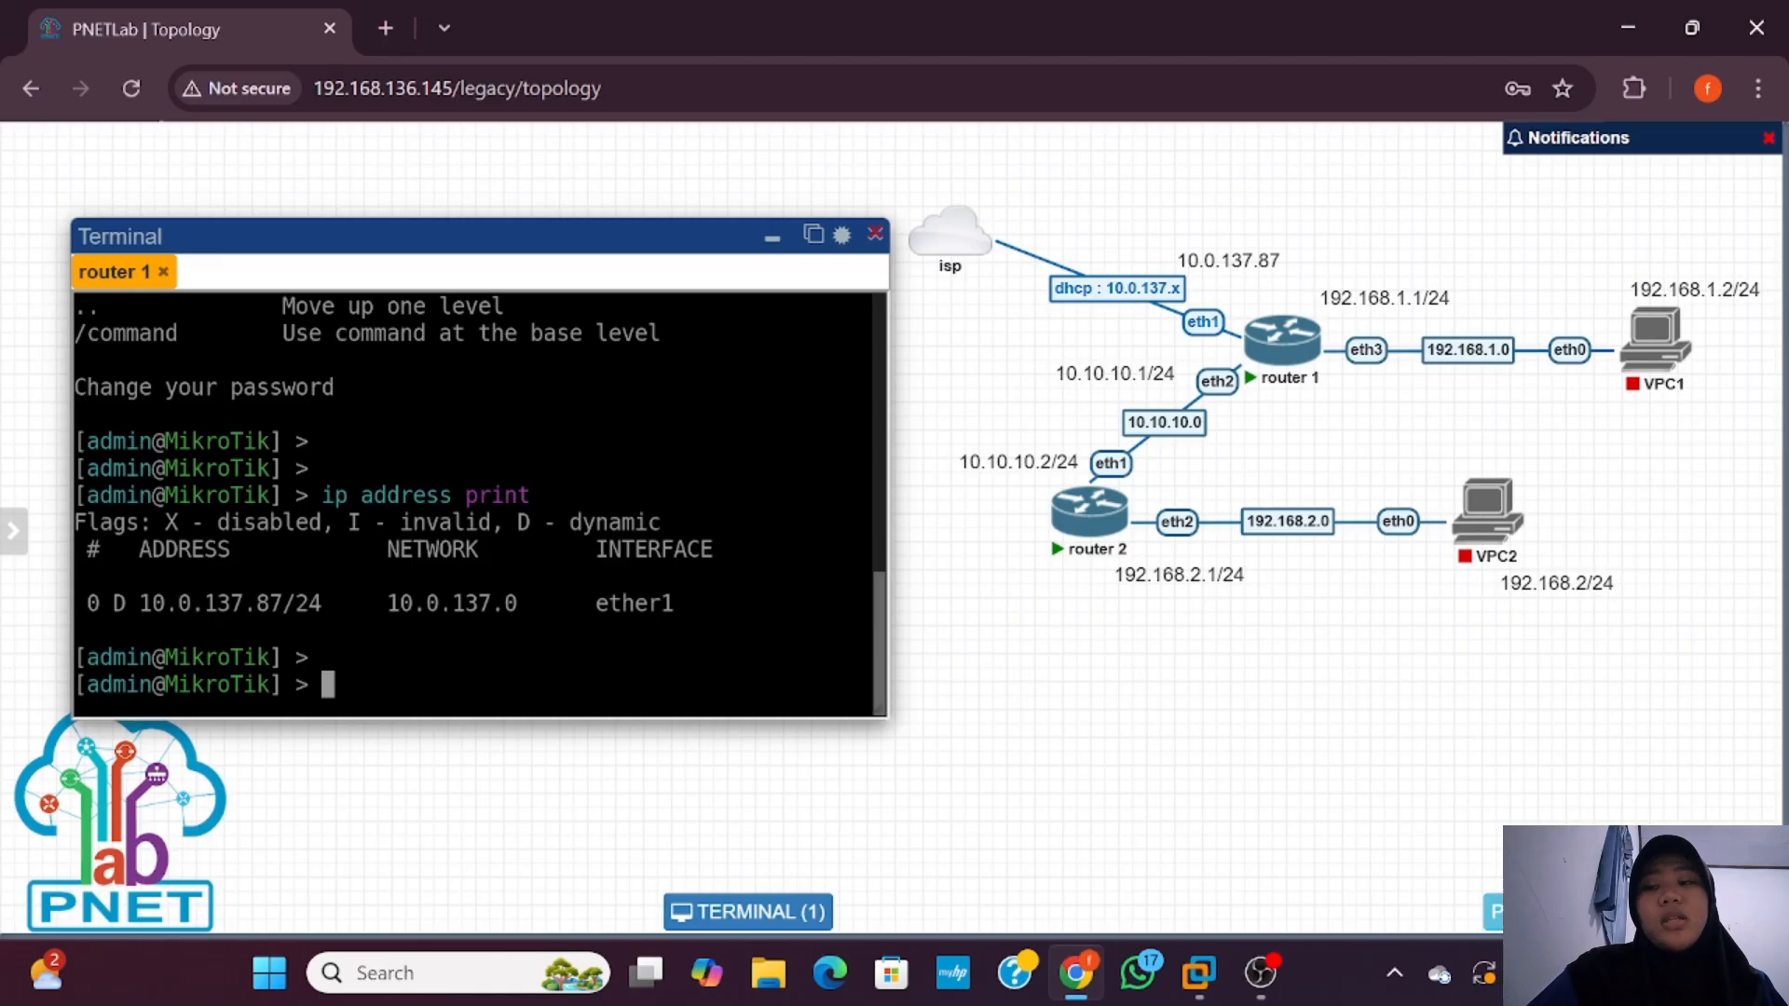
pyautogui.write('system identity set')
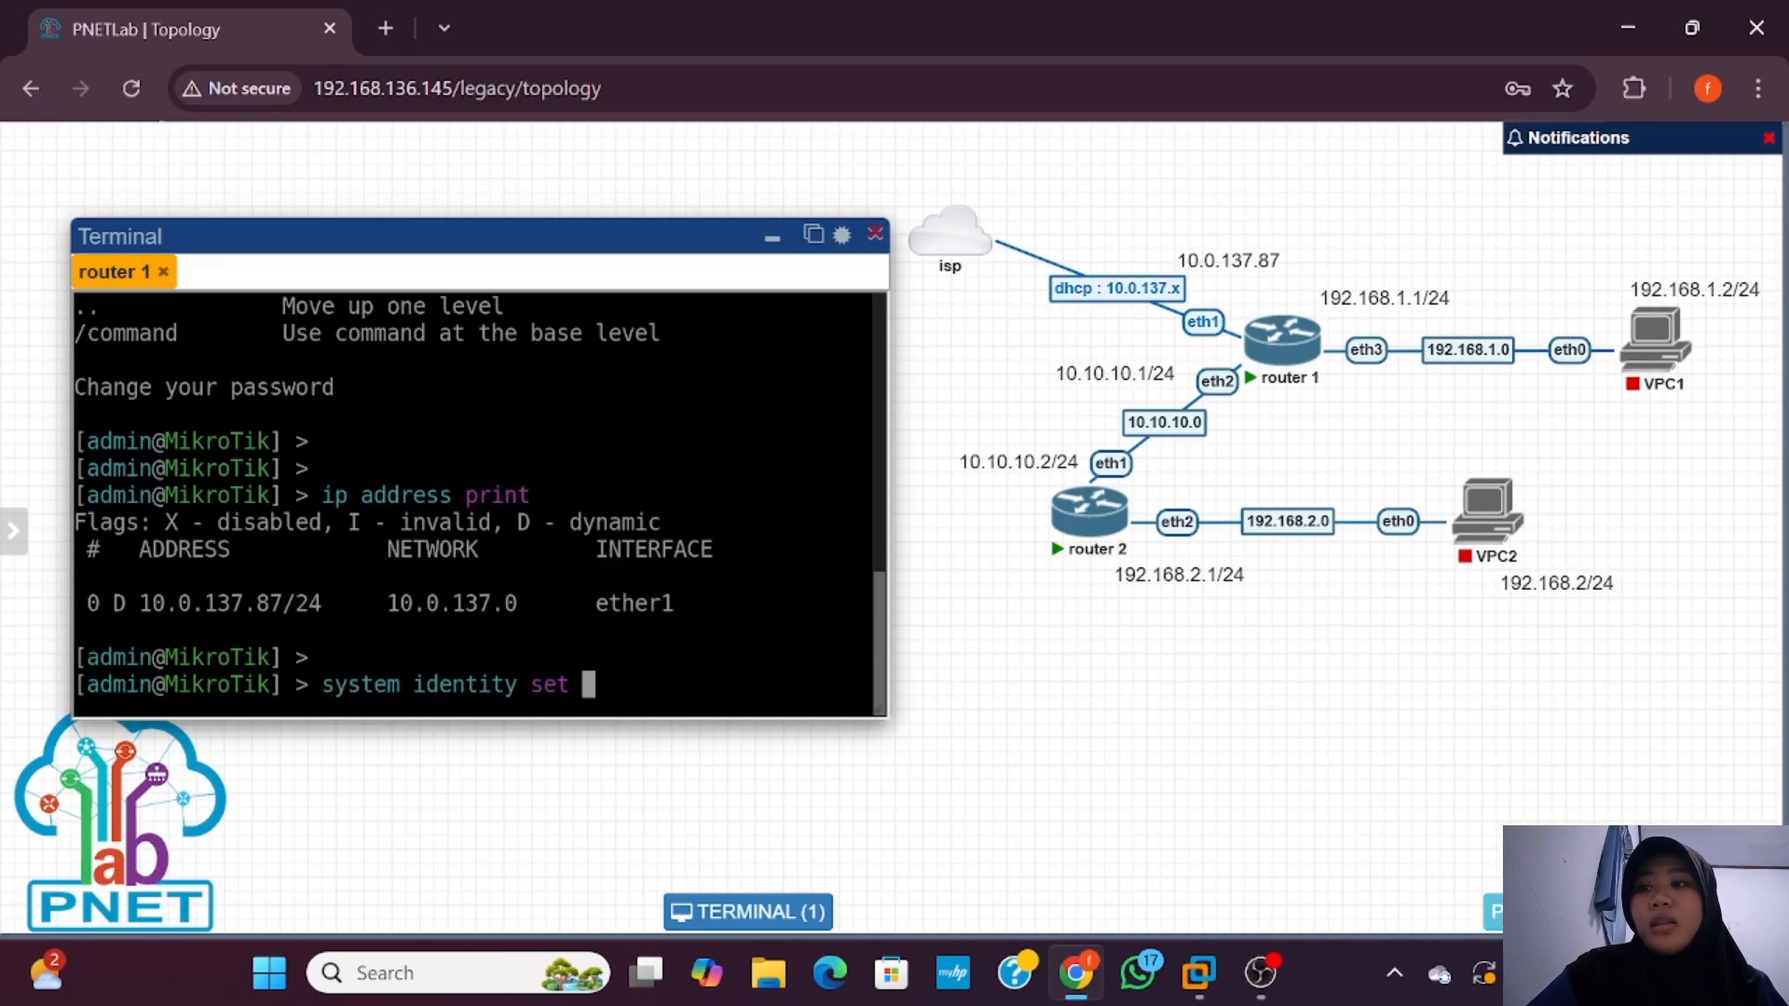
pyautogui.write(' name=r')
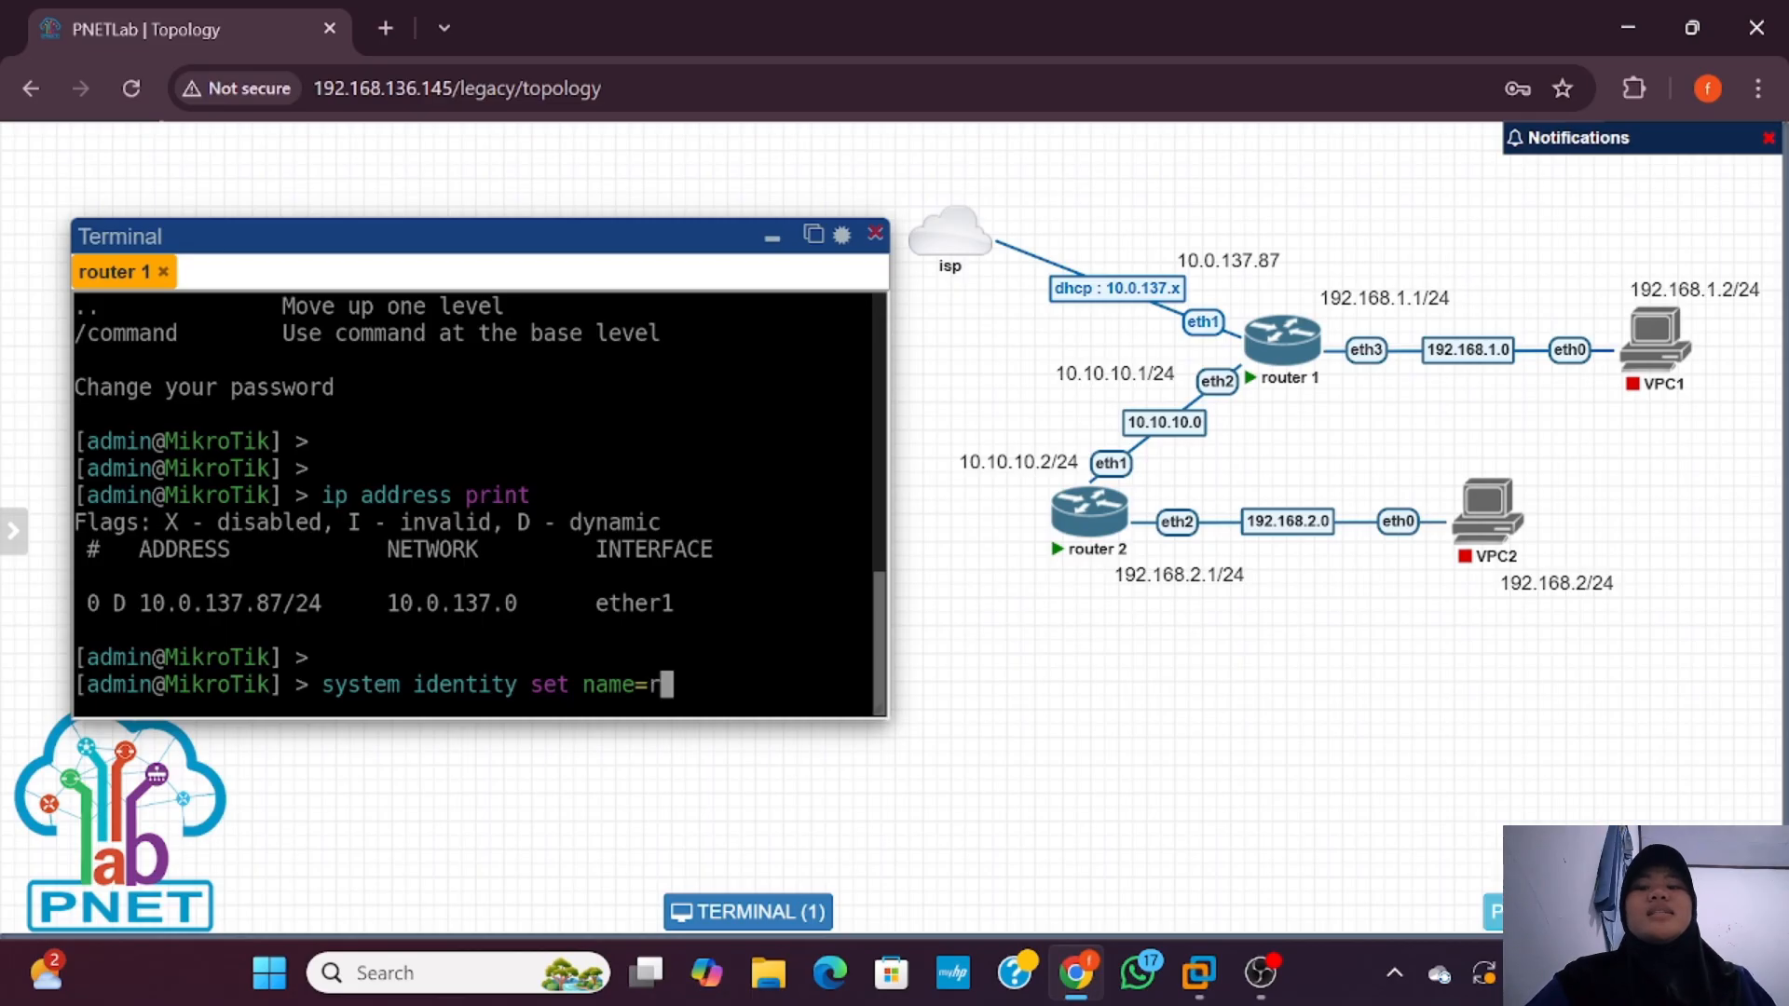
pyautogui.write('outer1')
pyautogui.press('Return')
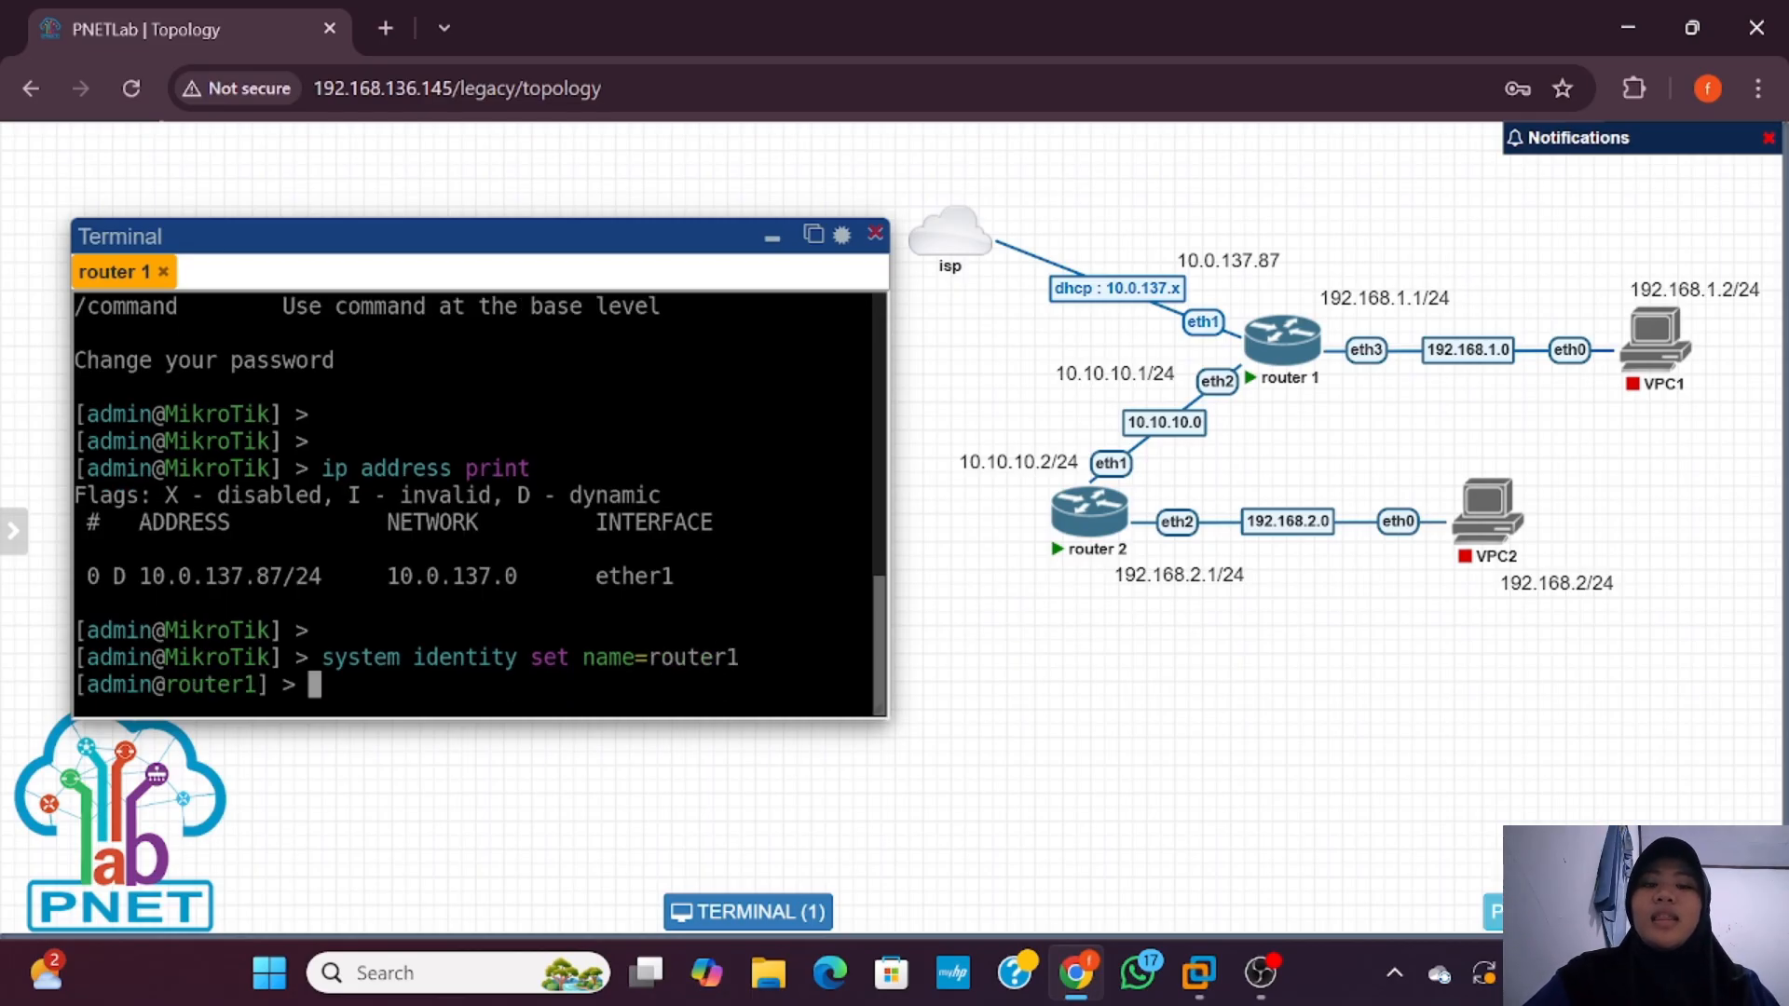
pyautogui.write('system identity')
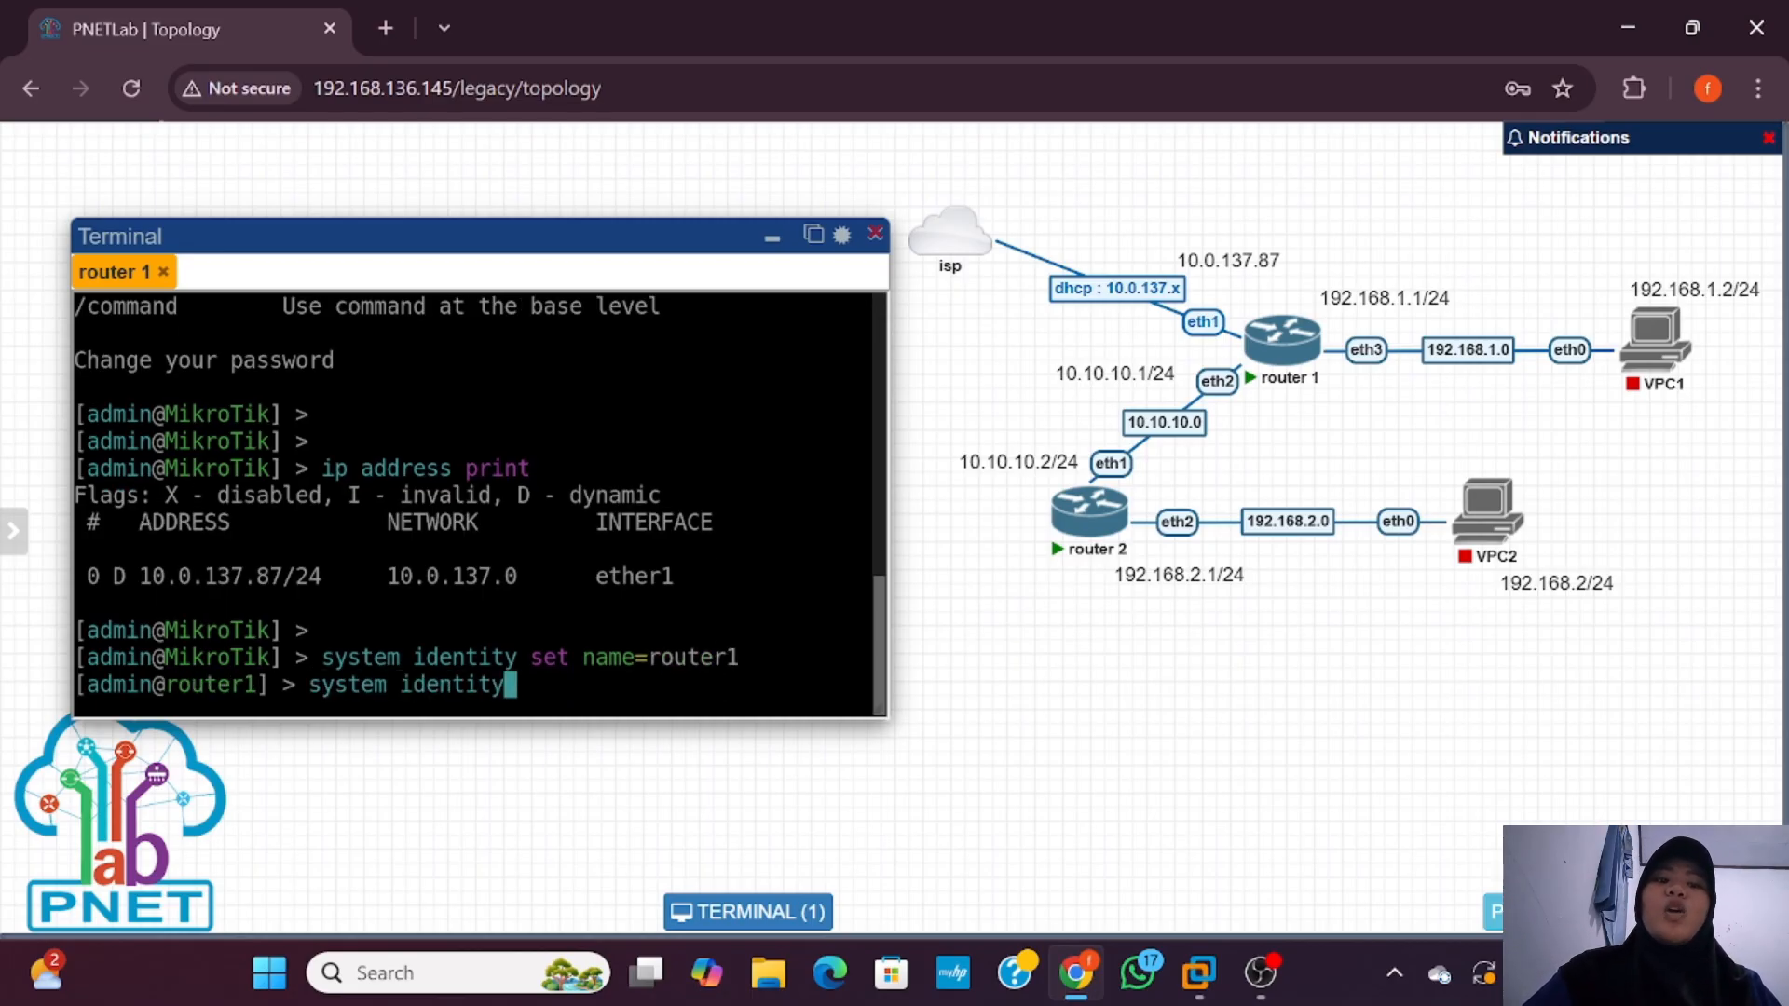
pyautogui.write(' print')
pyautogui.press('Return')
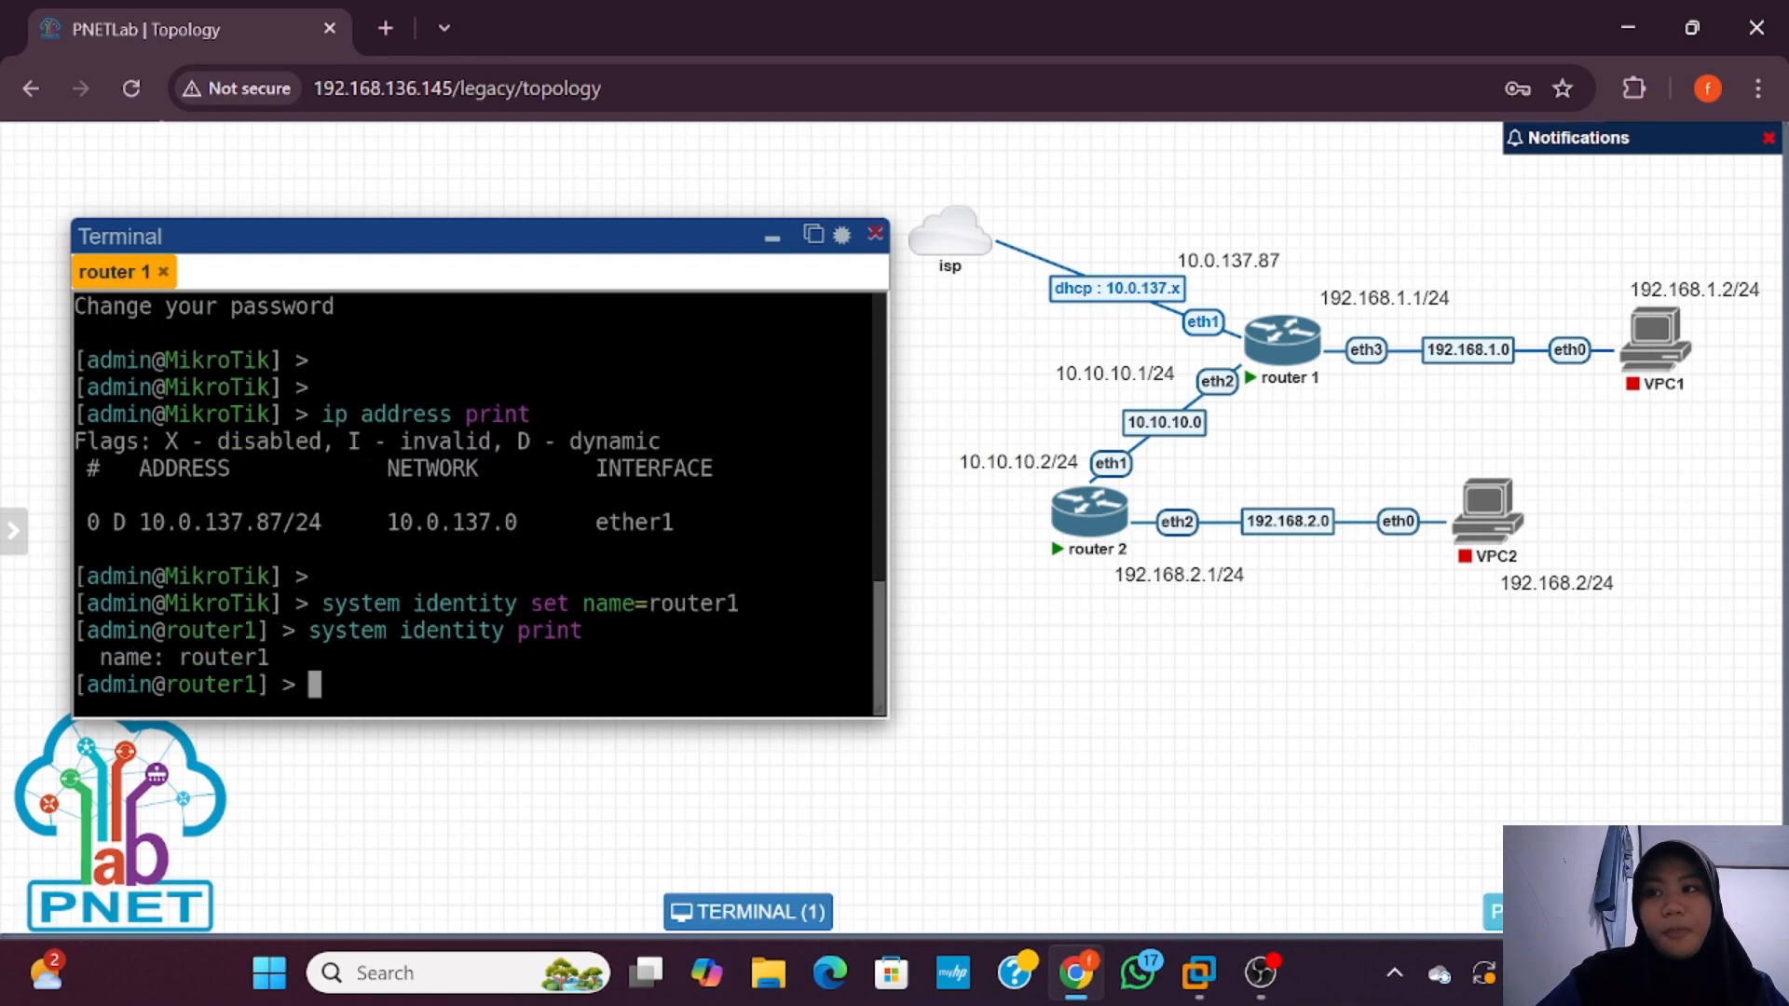
pyautogui.click(772, 238)
# Step: Log into router 2's console and set its identity to router2, confirming with 'system identity print'
pyautogui.click(1079, 489)
pyautogui.write('admin')
pyautogui.press('Return')
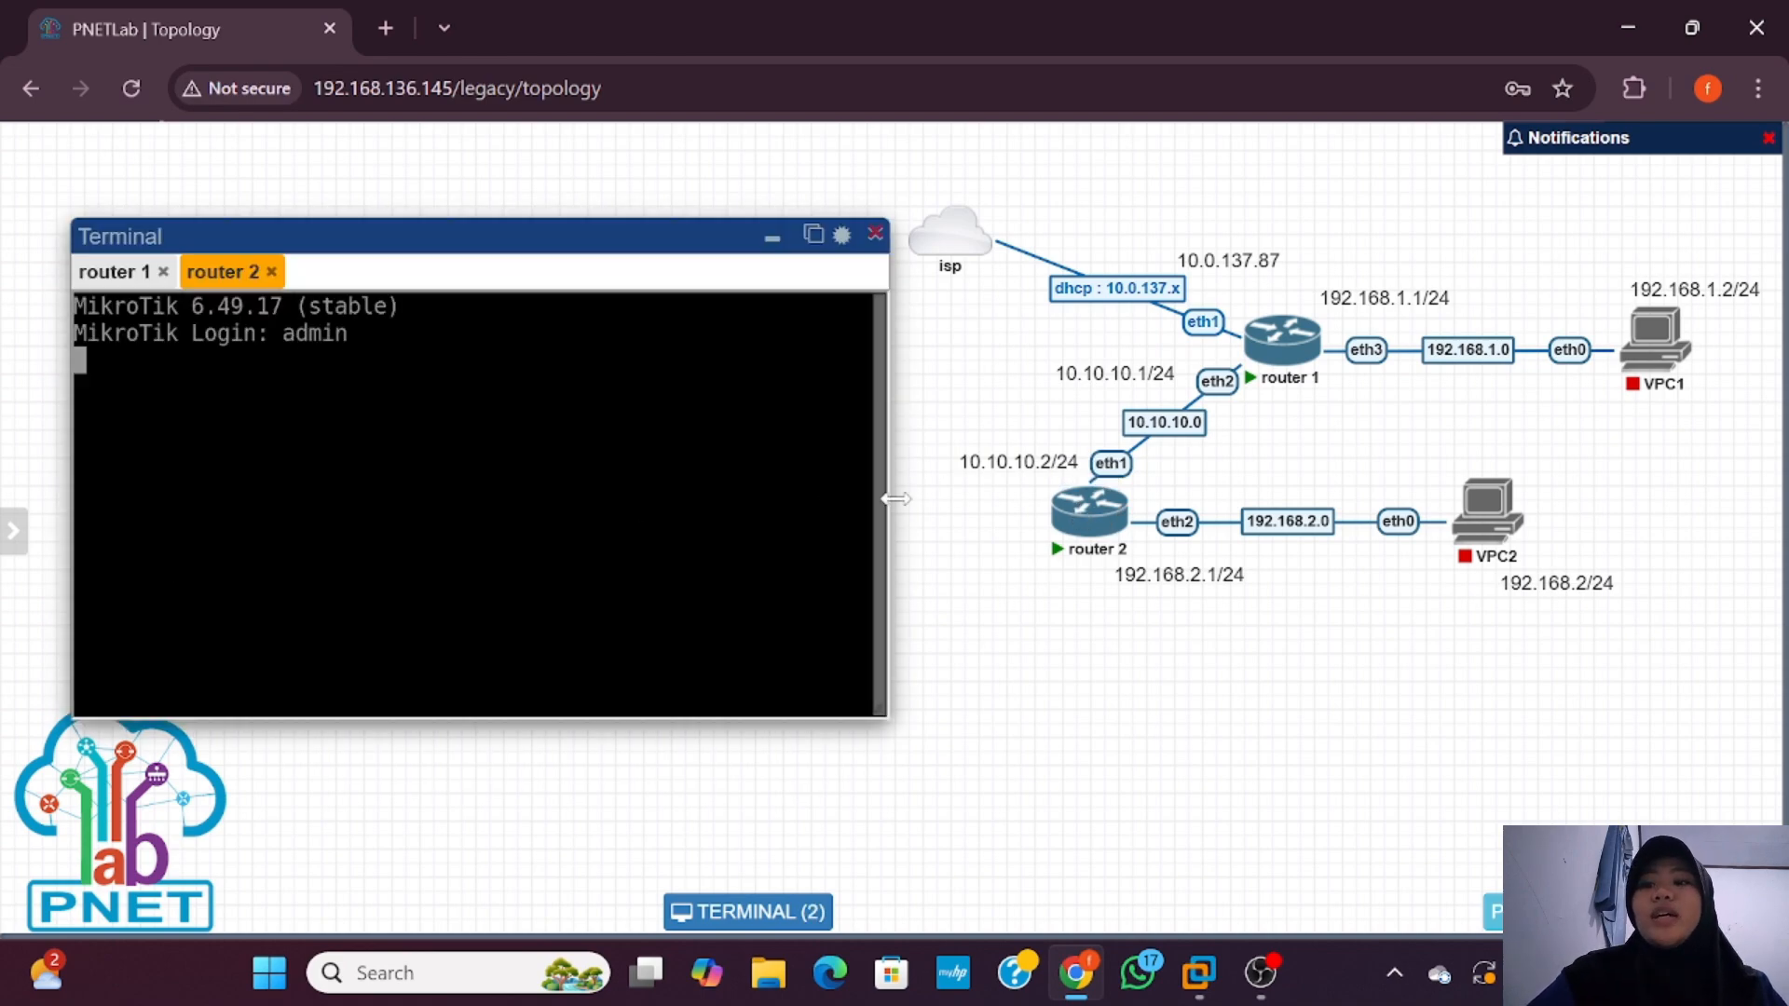
pyautogui.moveTo(594, 242); pyautogui.dragTo(588, 241)
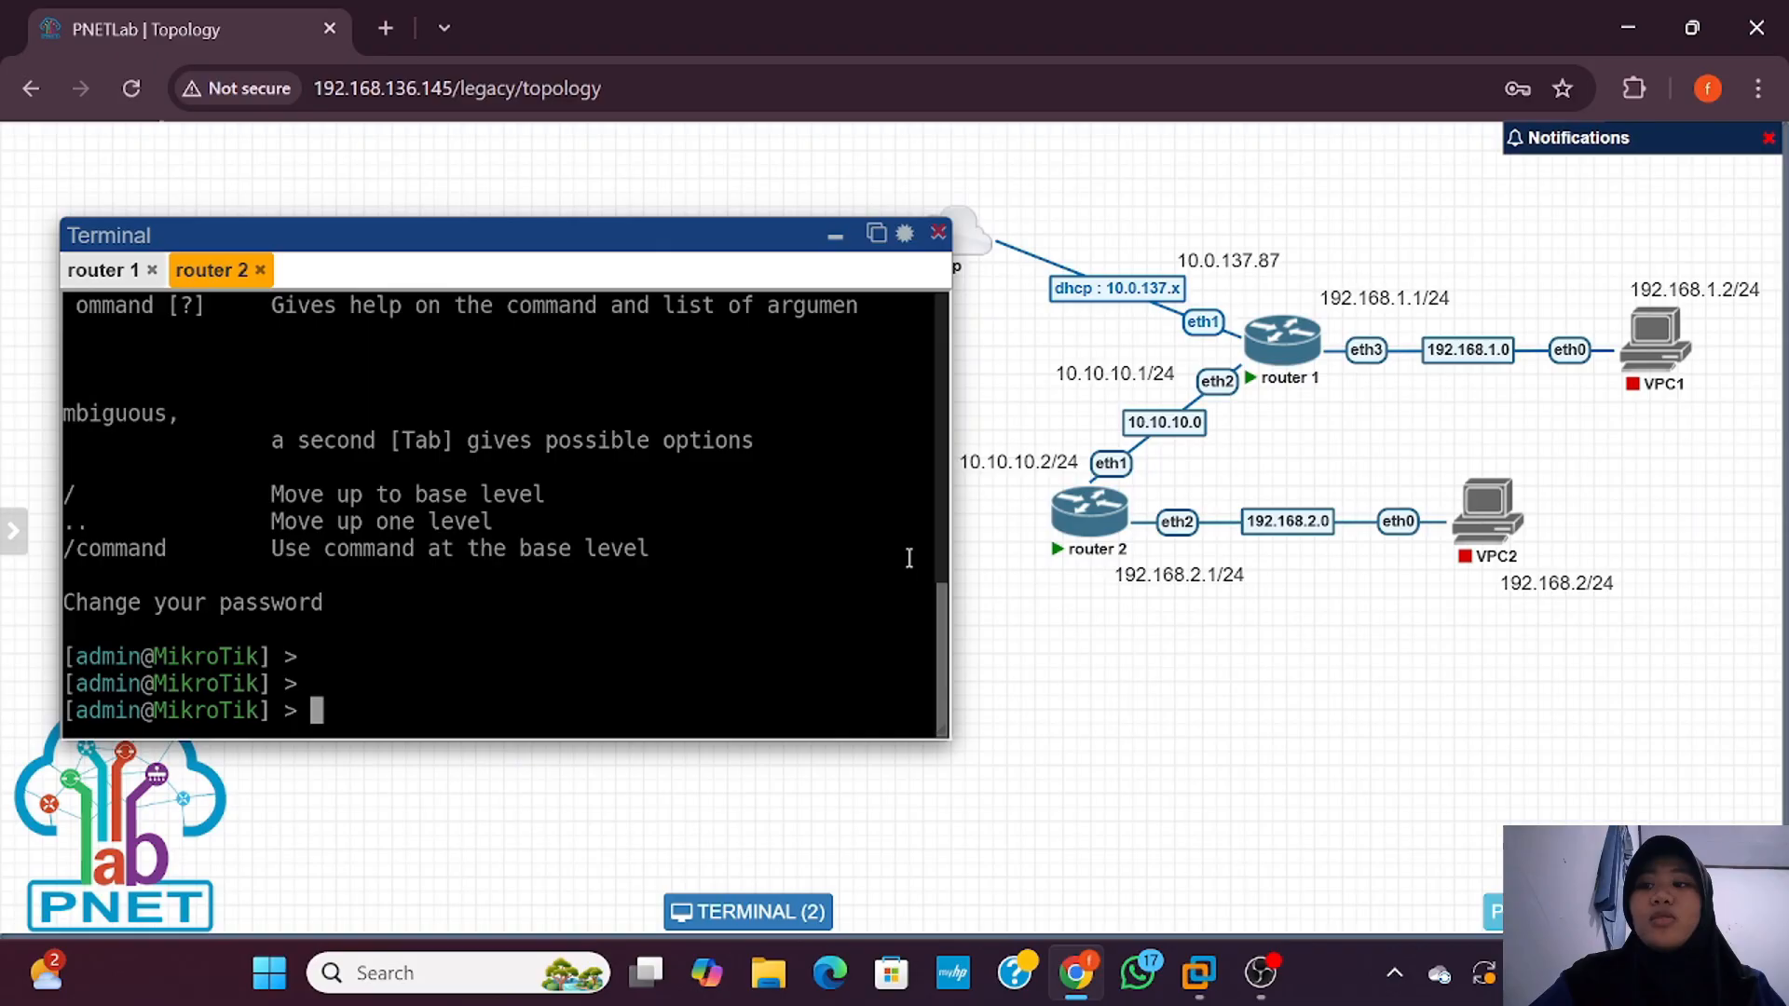
pyautogui.moveTo(948, 559); pyautogui.dragTo(904, 596)
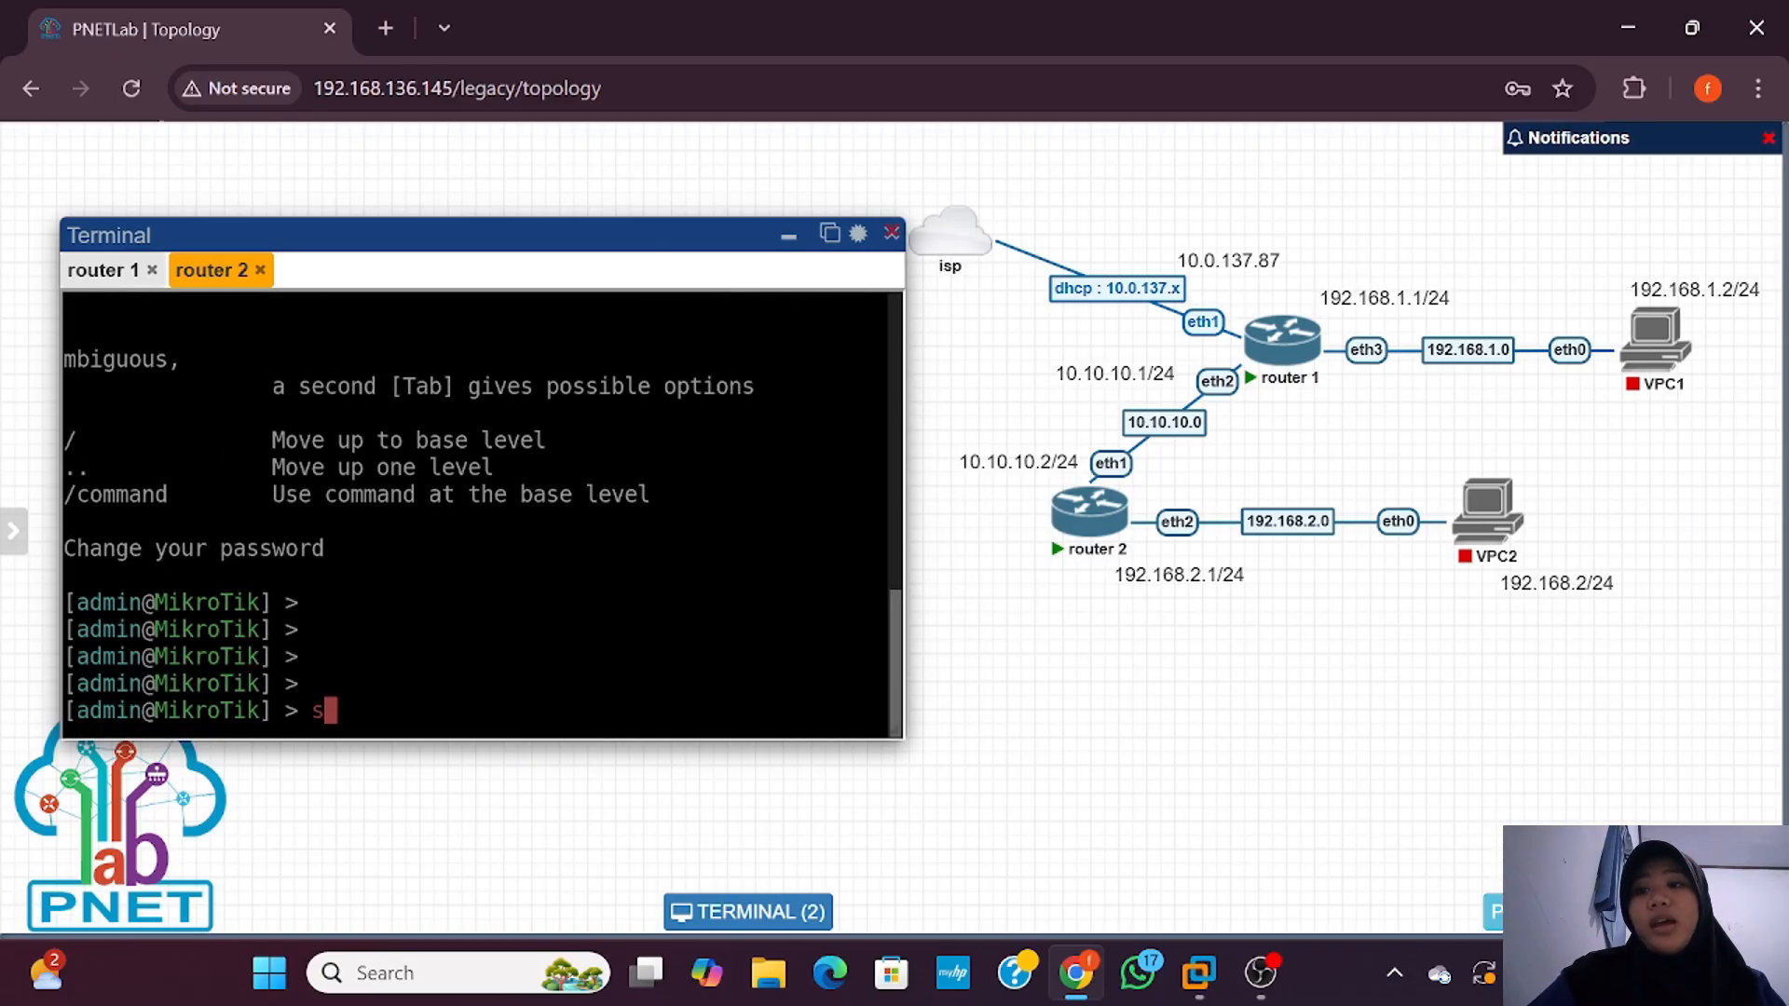
pyautogui.write('system iden')
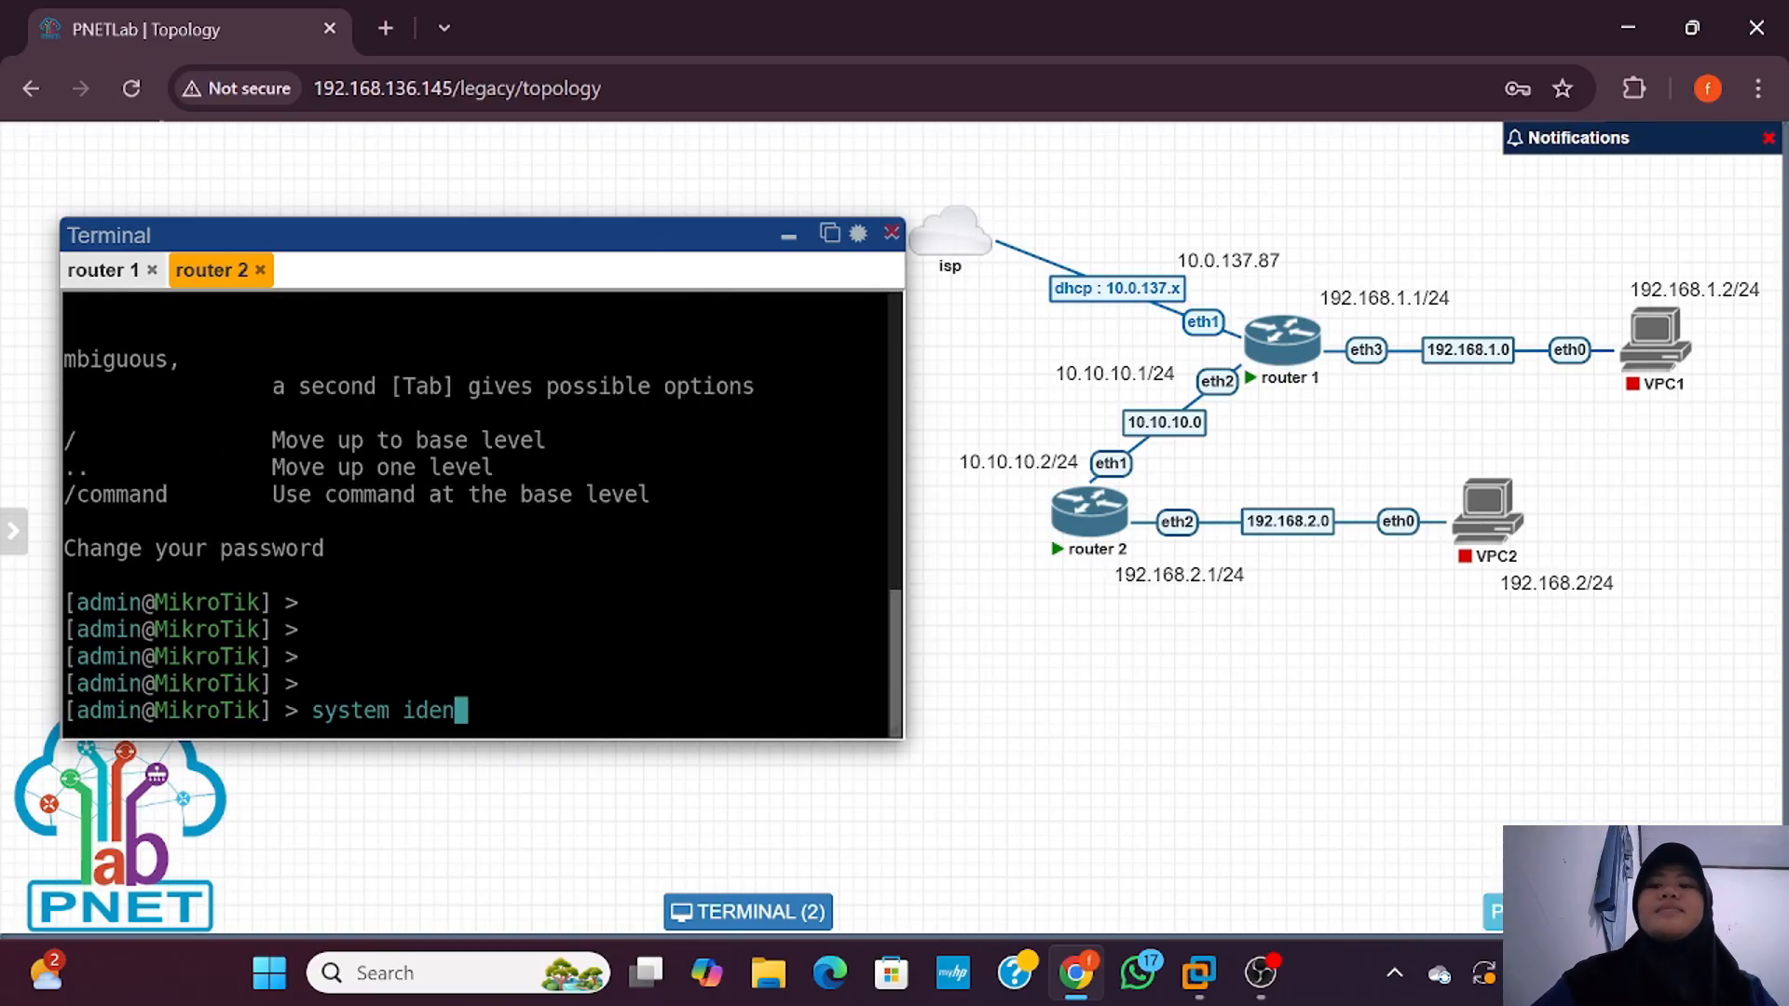
pyautogui.write('tity set')
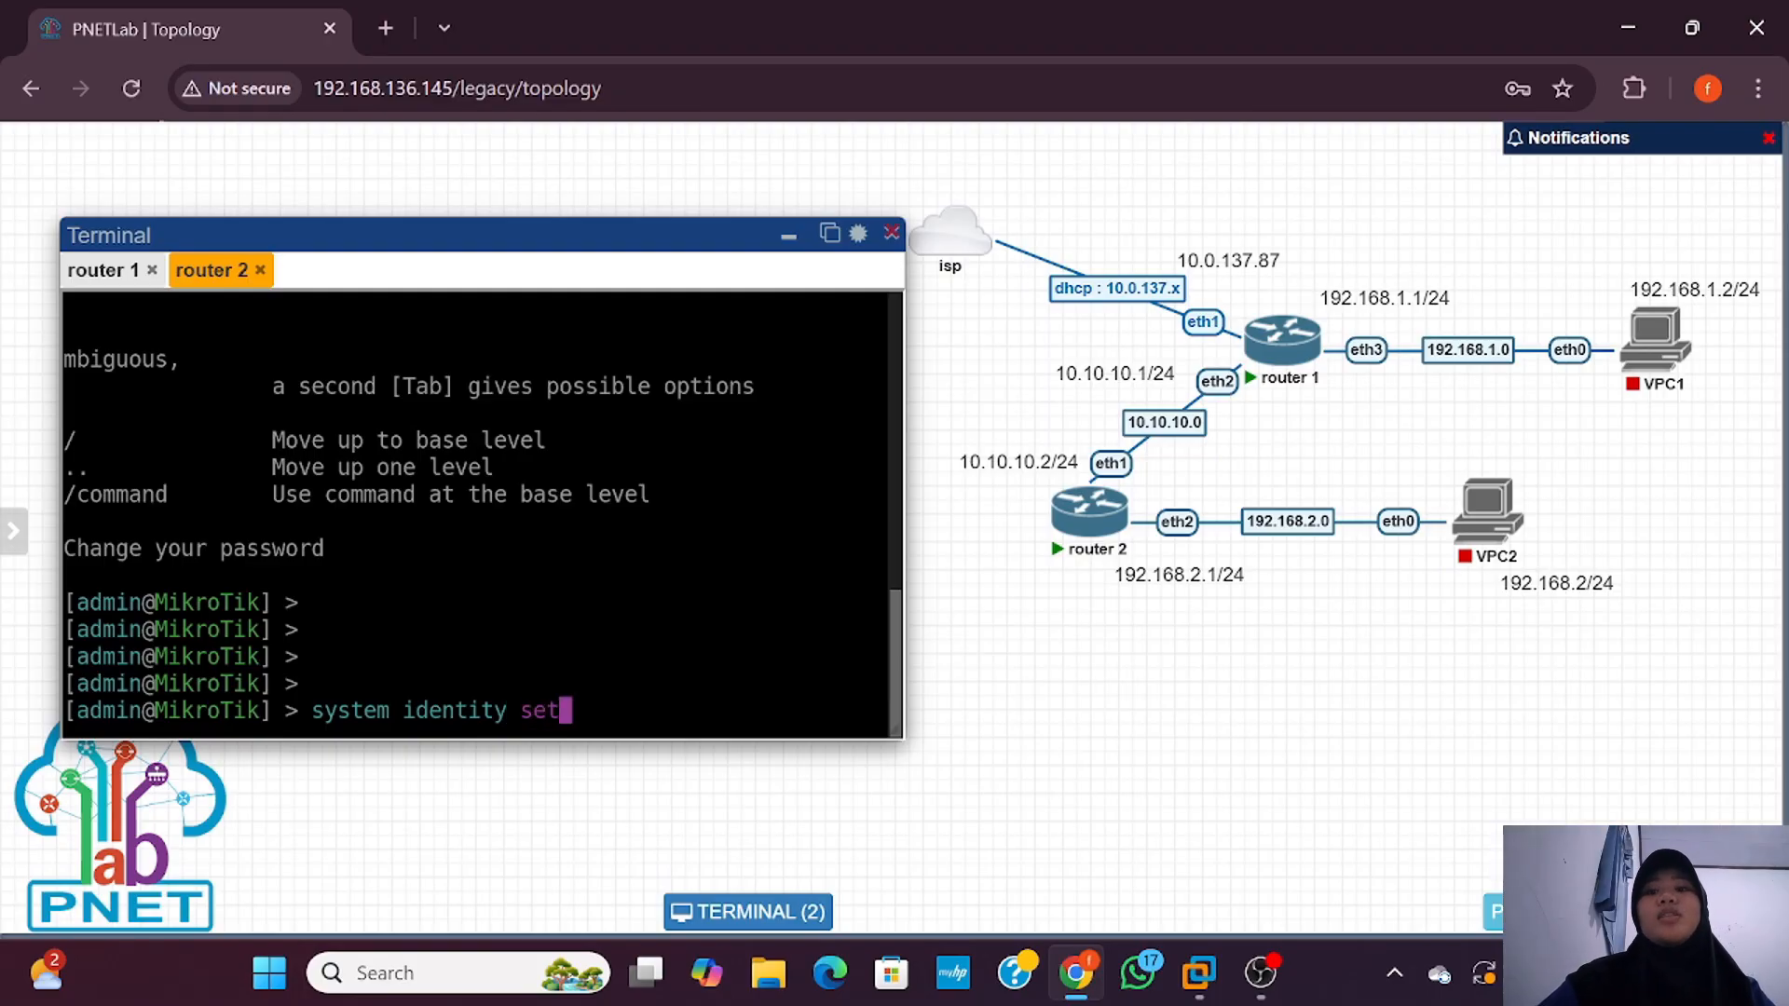
pyautogui.write(' name=router2')
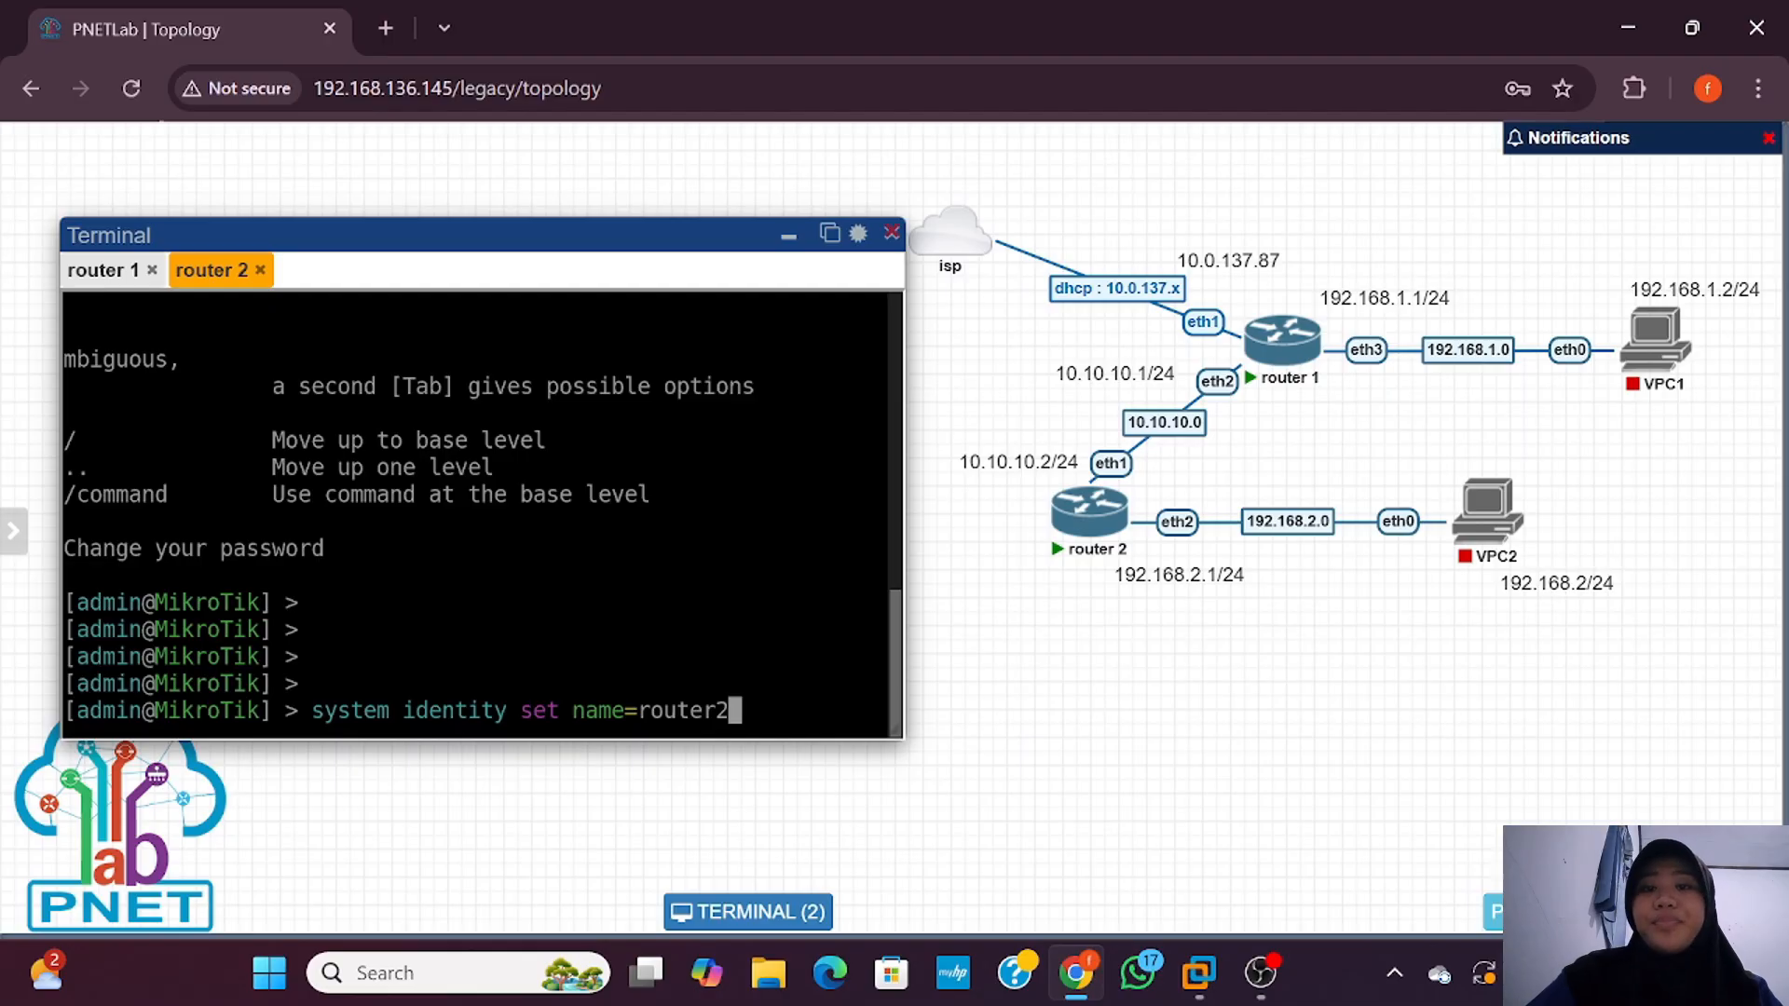
pyautogui.press('Return')
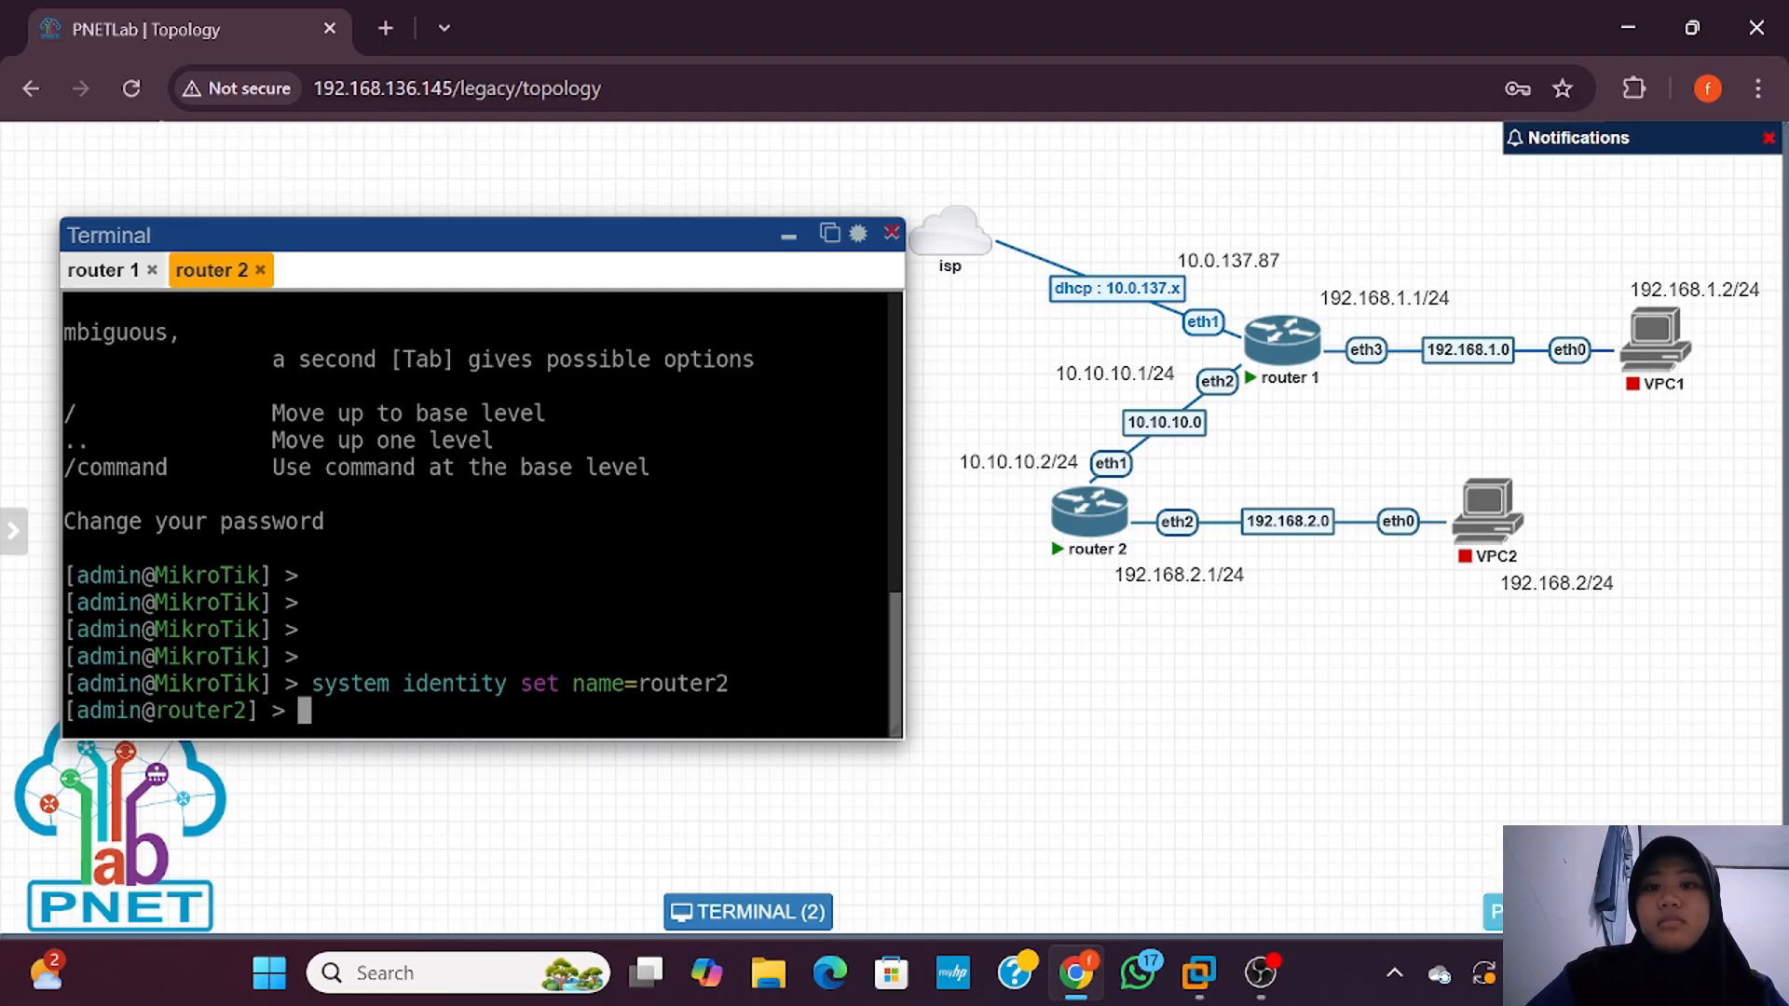
pyautogui.press('Up')
pyautogui.press('BackSpace')
pyautogui.press('BackSpace')
pyautogui.press('BackSpace')
pyautogui.press('BackSpace')
pyautogui.press('BackSpace')
pyautogui.press('BackSpace')
pyautogui.press('BackSpace')
pyautogui.press('BackSpace')
pyautogui.press('BackSpace')
pyautogui.press('BackSpace')
pyautogui.press('BackSpace')
pyautogui.press('BackSpace')
pyautogui.press('BackSpace')
pyautogui.press('BackSpace')
pyautogui.press('BackSpace')
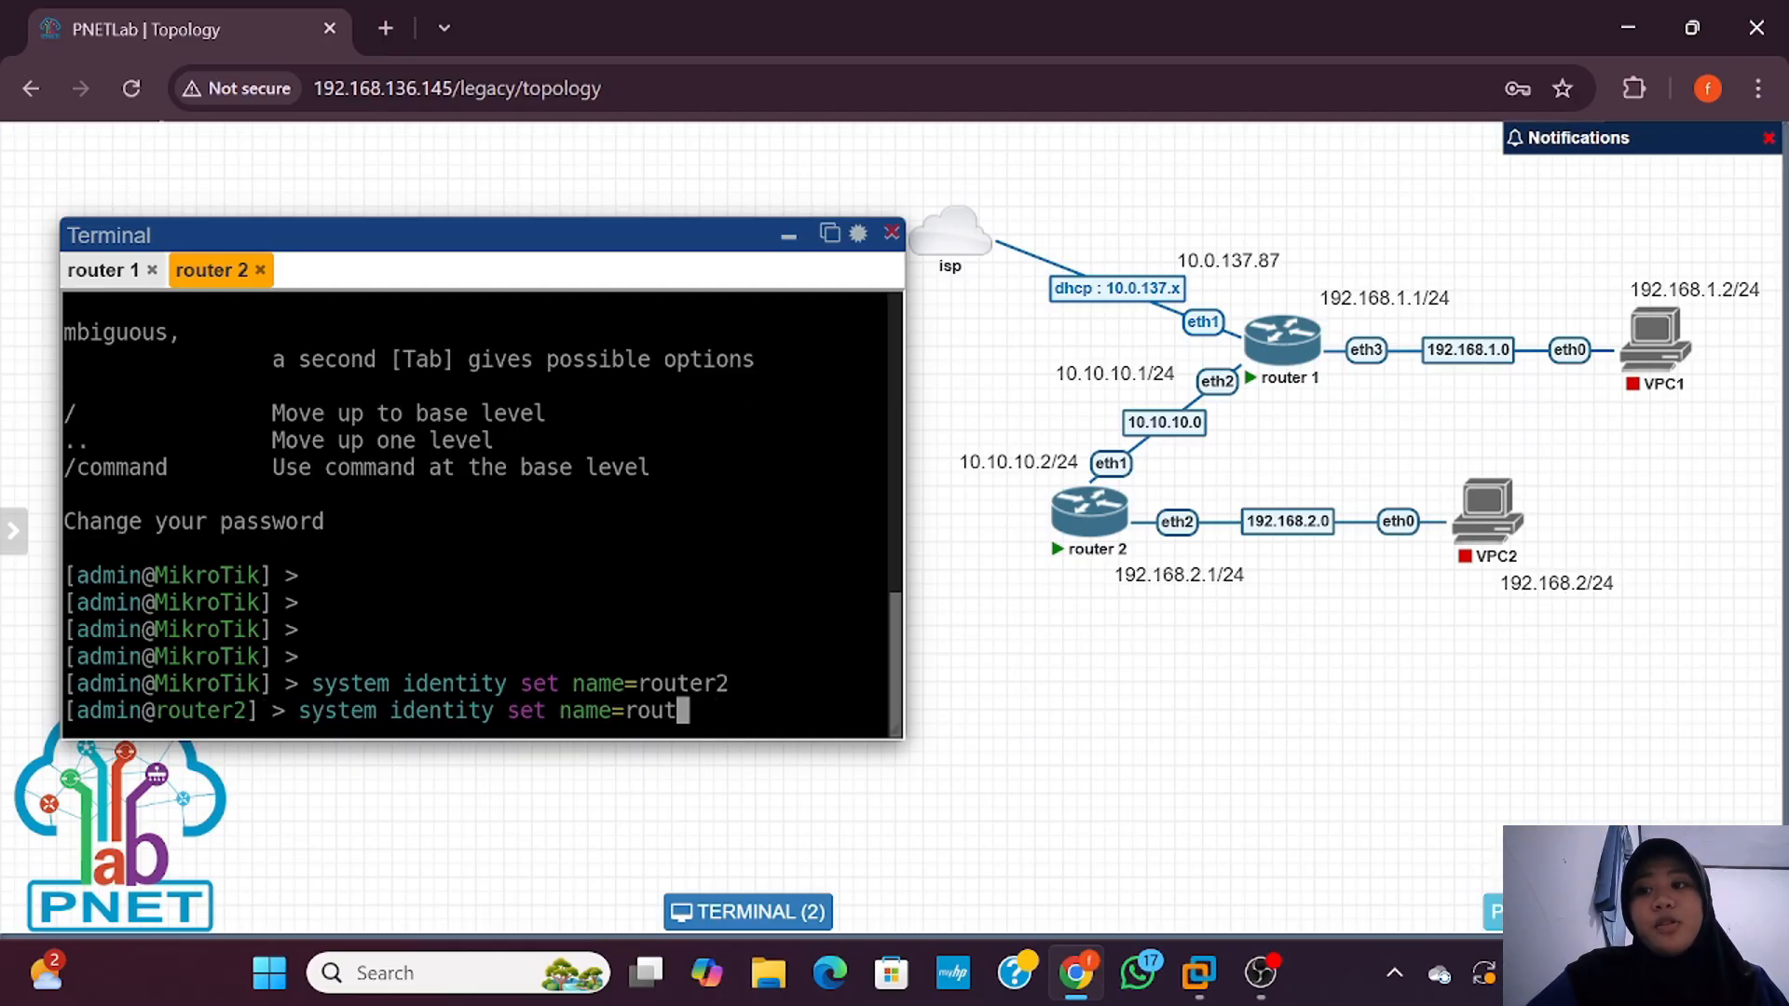
pyautogui.press('BackSpace')
pyautogui.write('print')
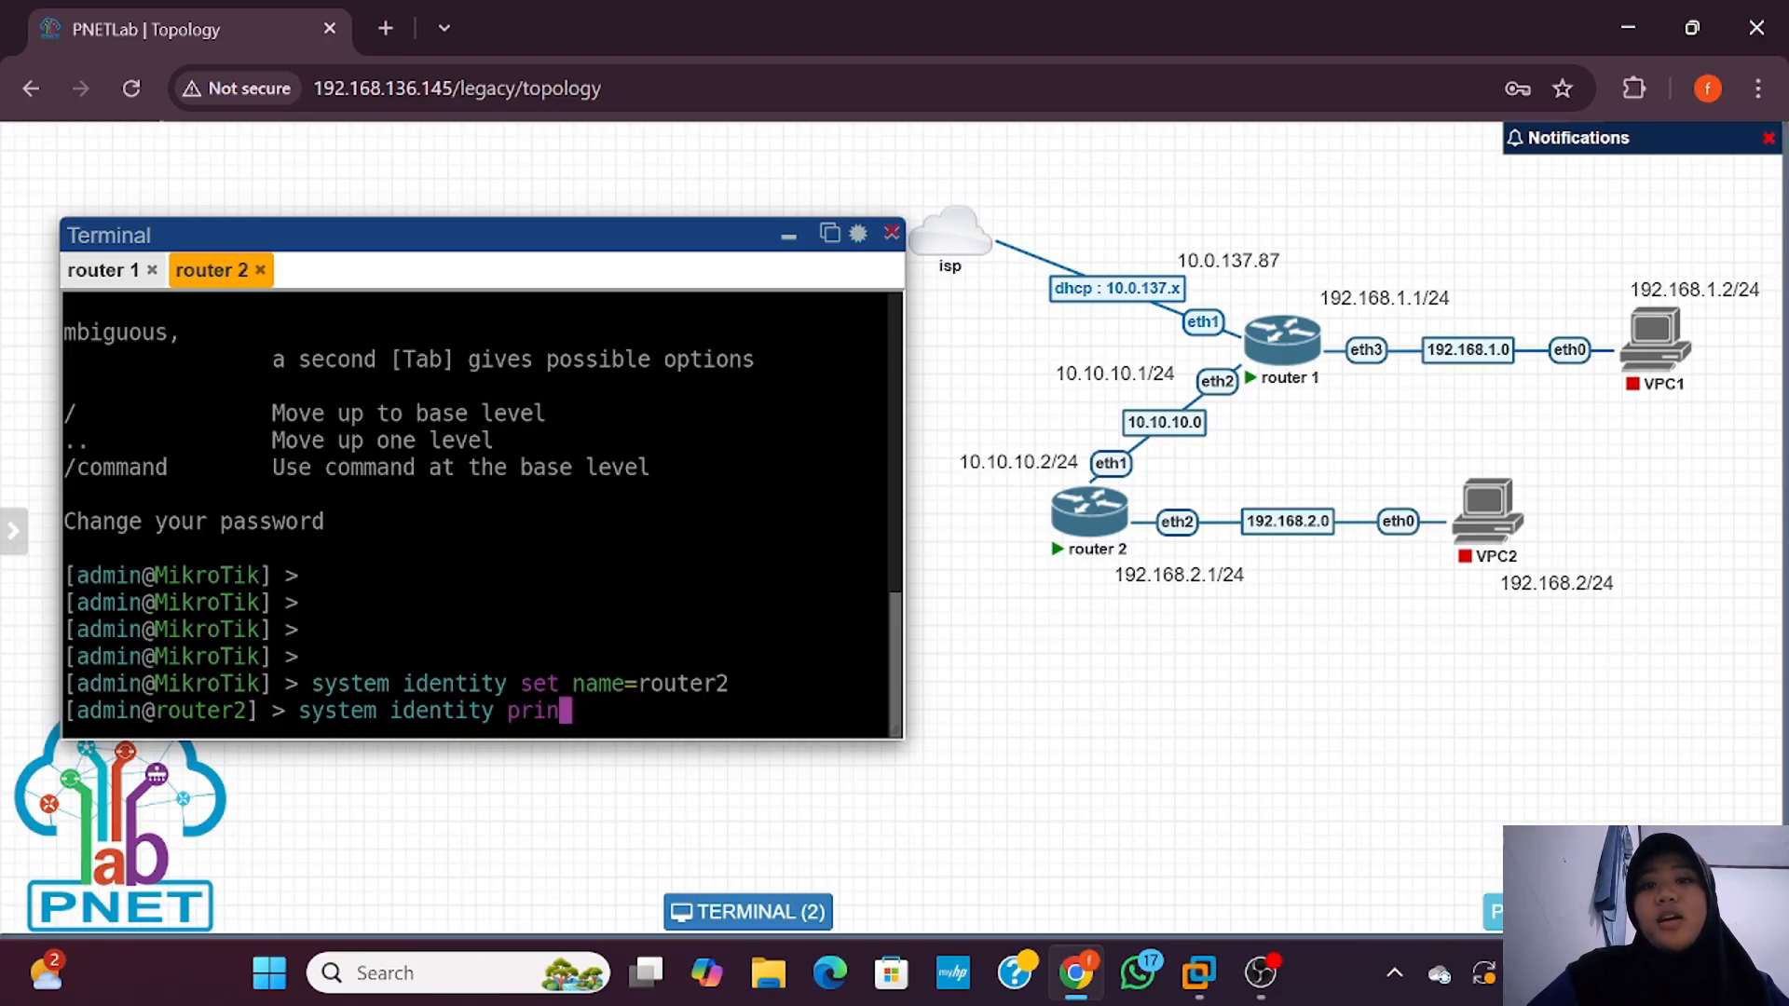
pyautogui.press('Return')
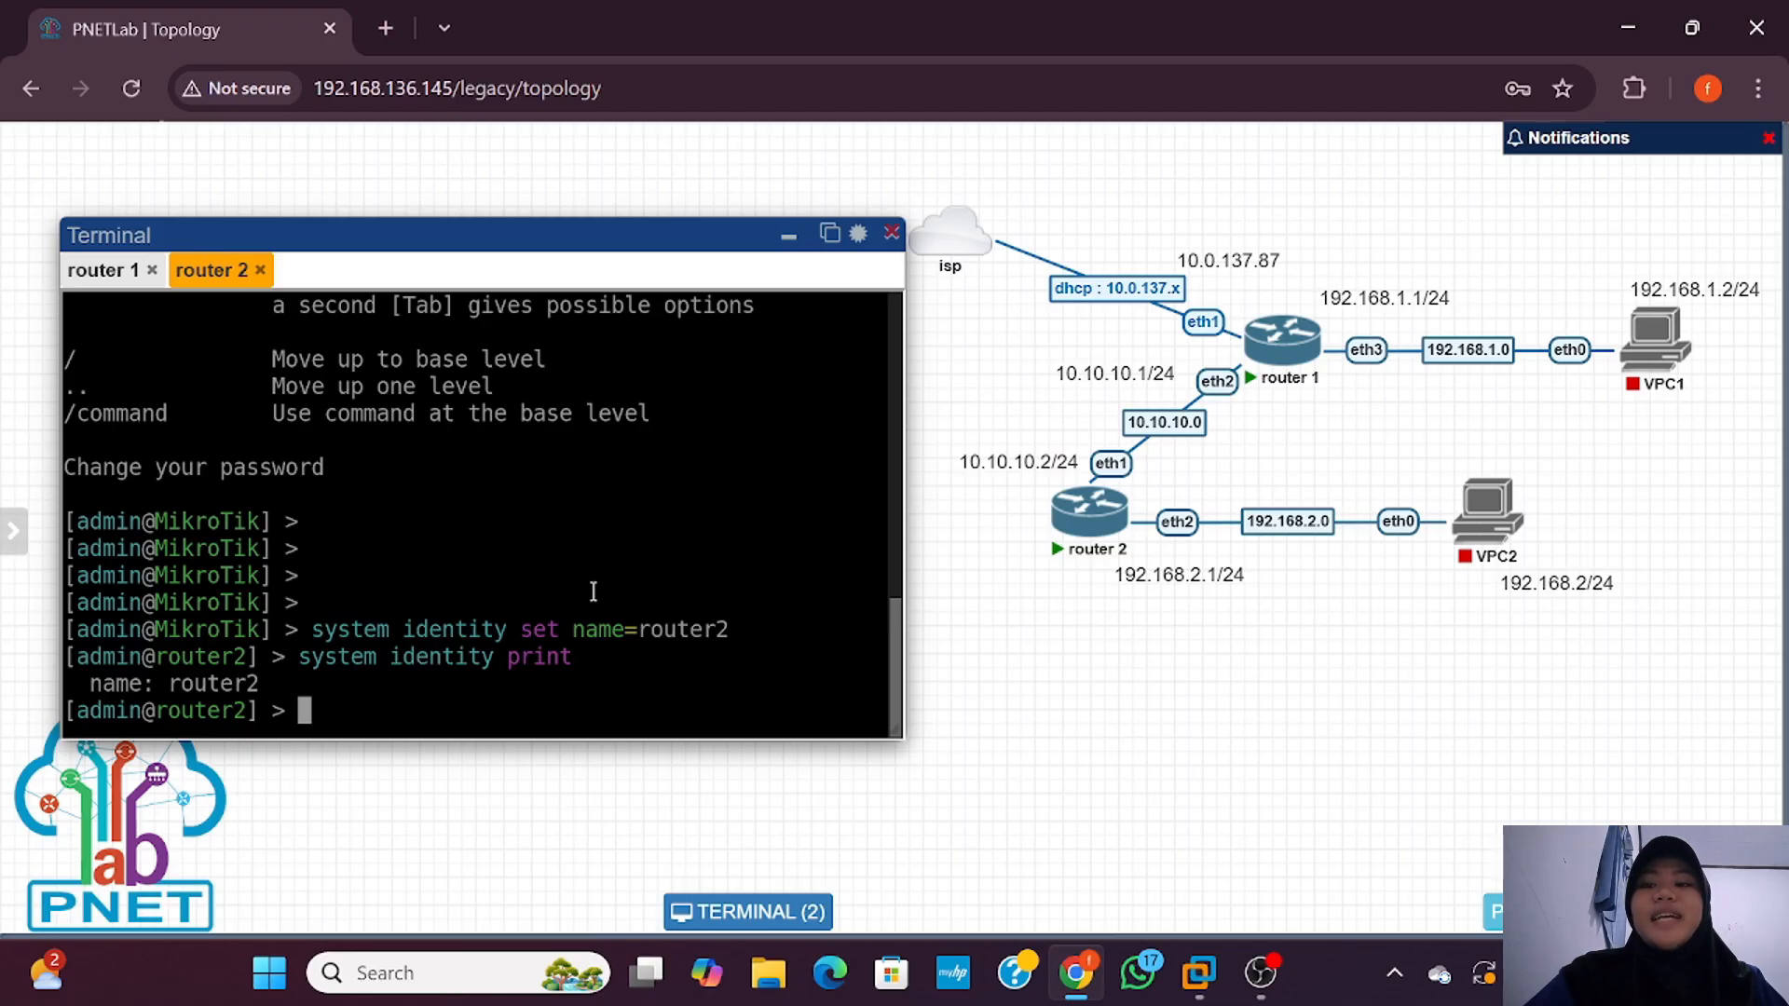
# Step: Open Command Prompt with 'route add' typed, then switch to the PNETLAB VM window
pyautogui.click(789, 236)
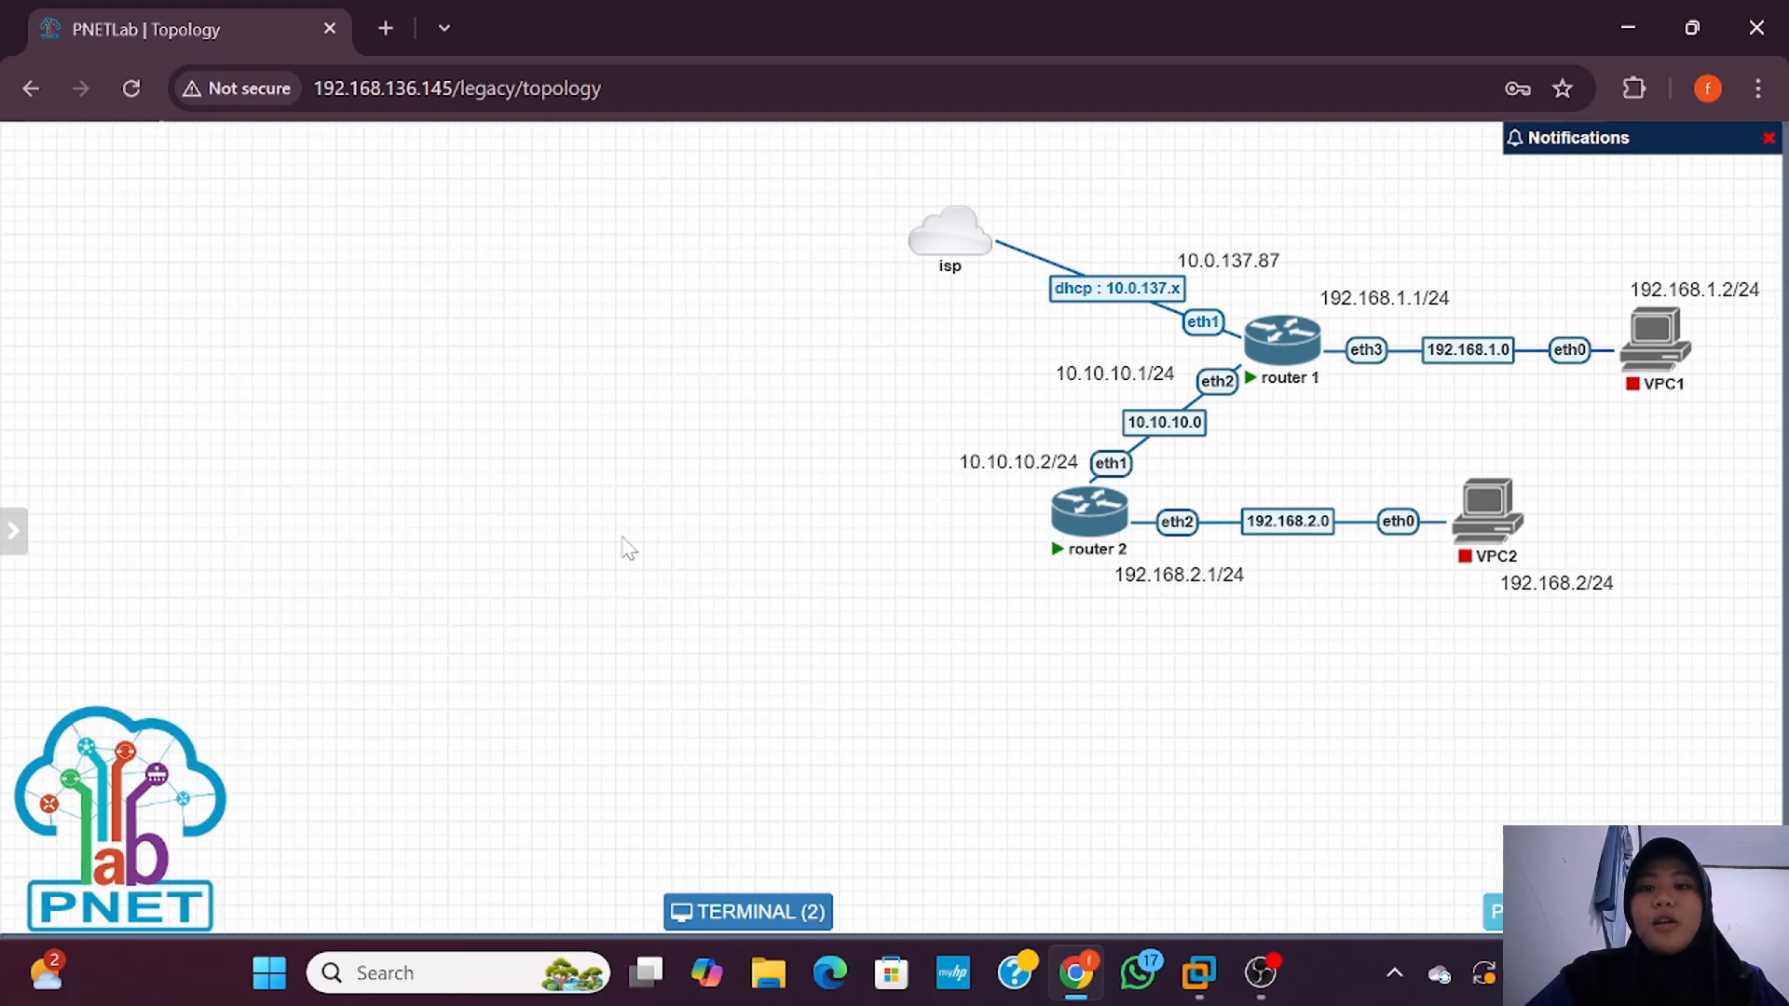
pyautogui.click(484, 973)
pyautogui.write('com')
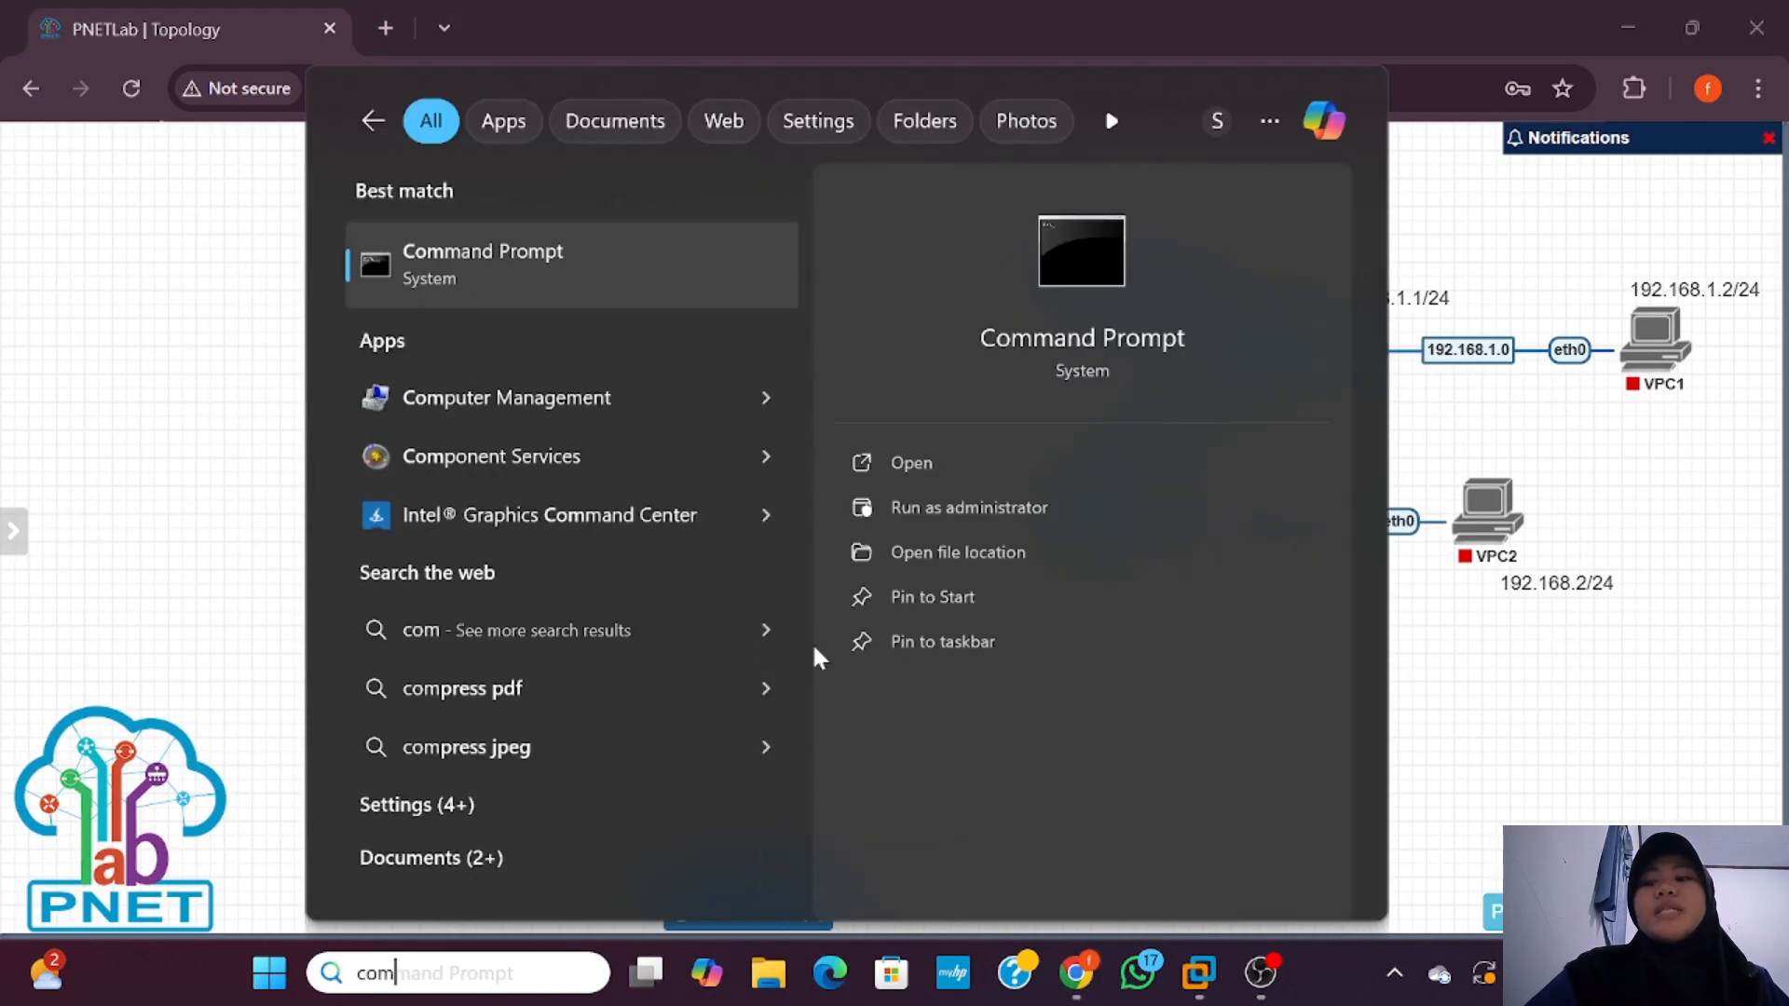
pyautogui.click(948, 473)
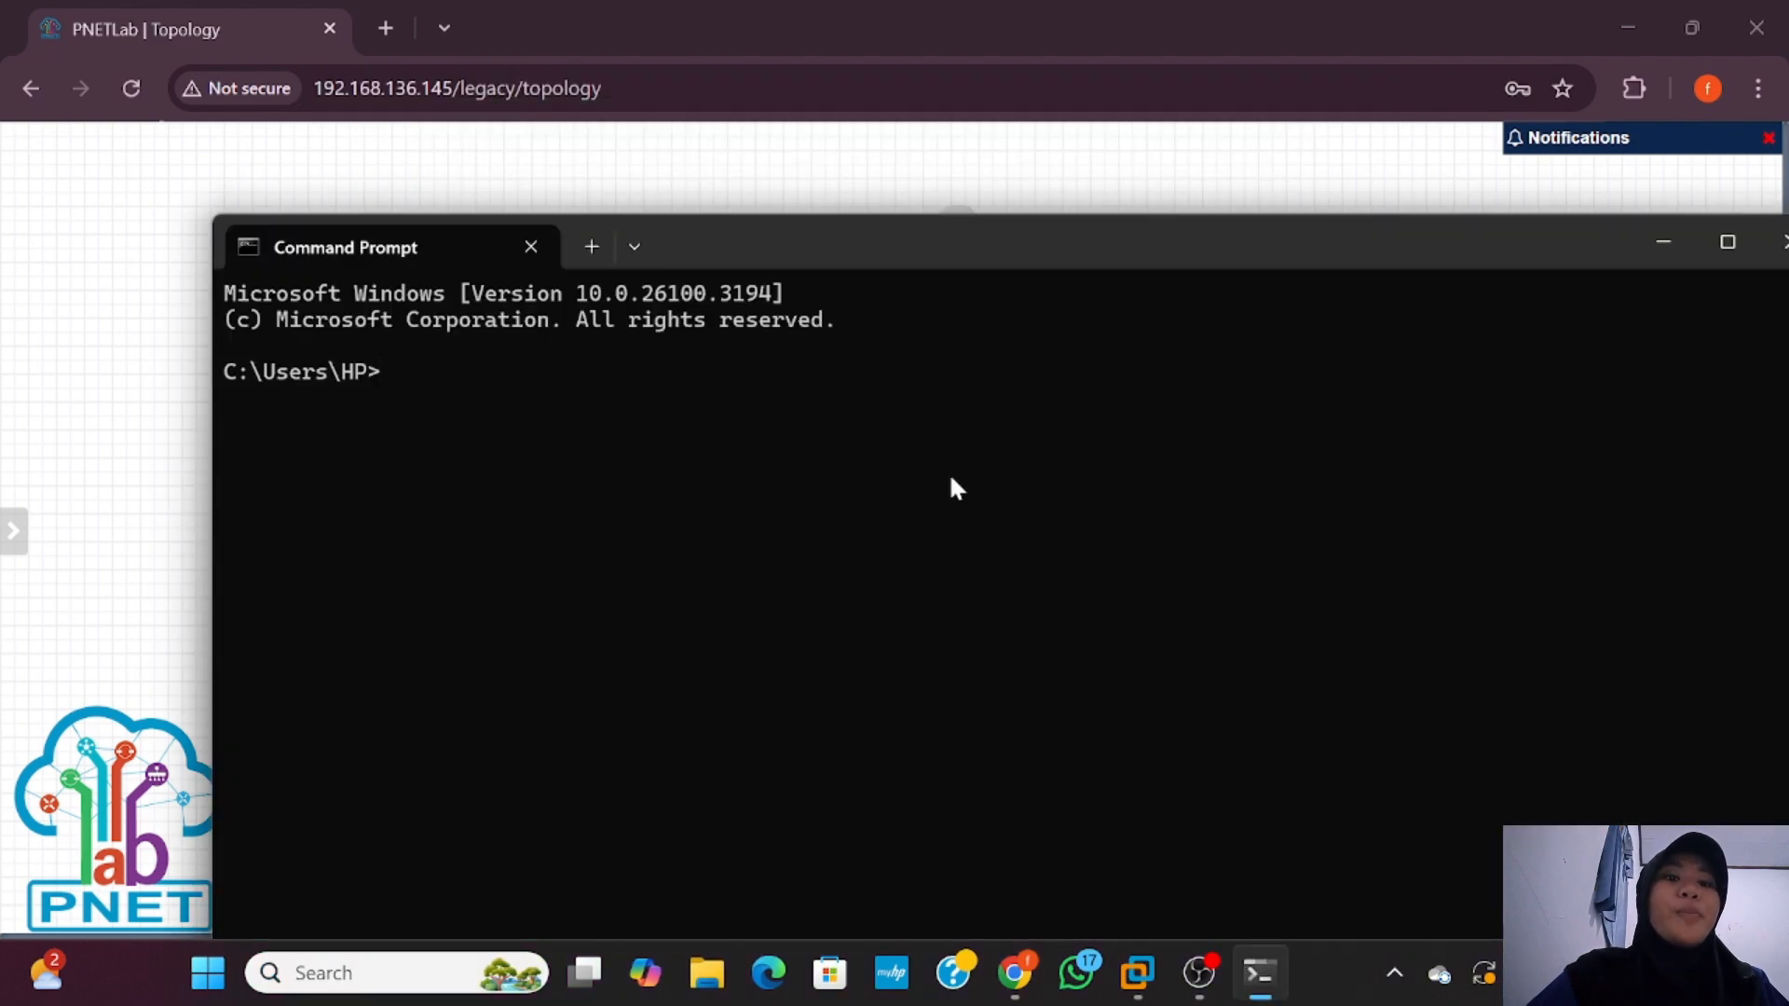
pyautogui.write('route add')
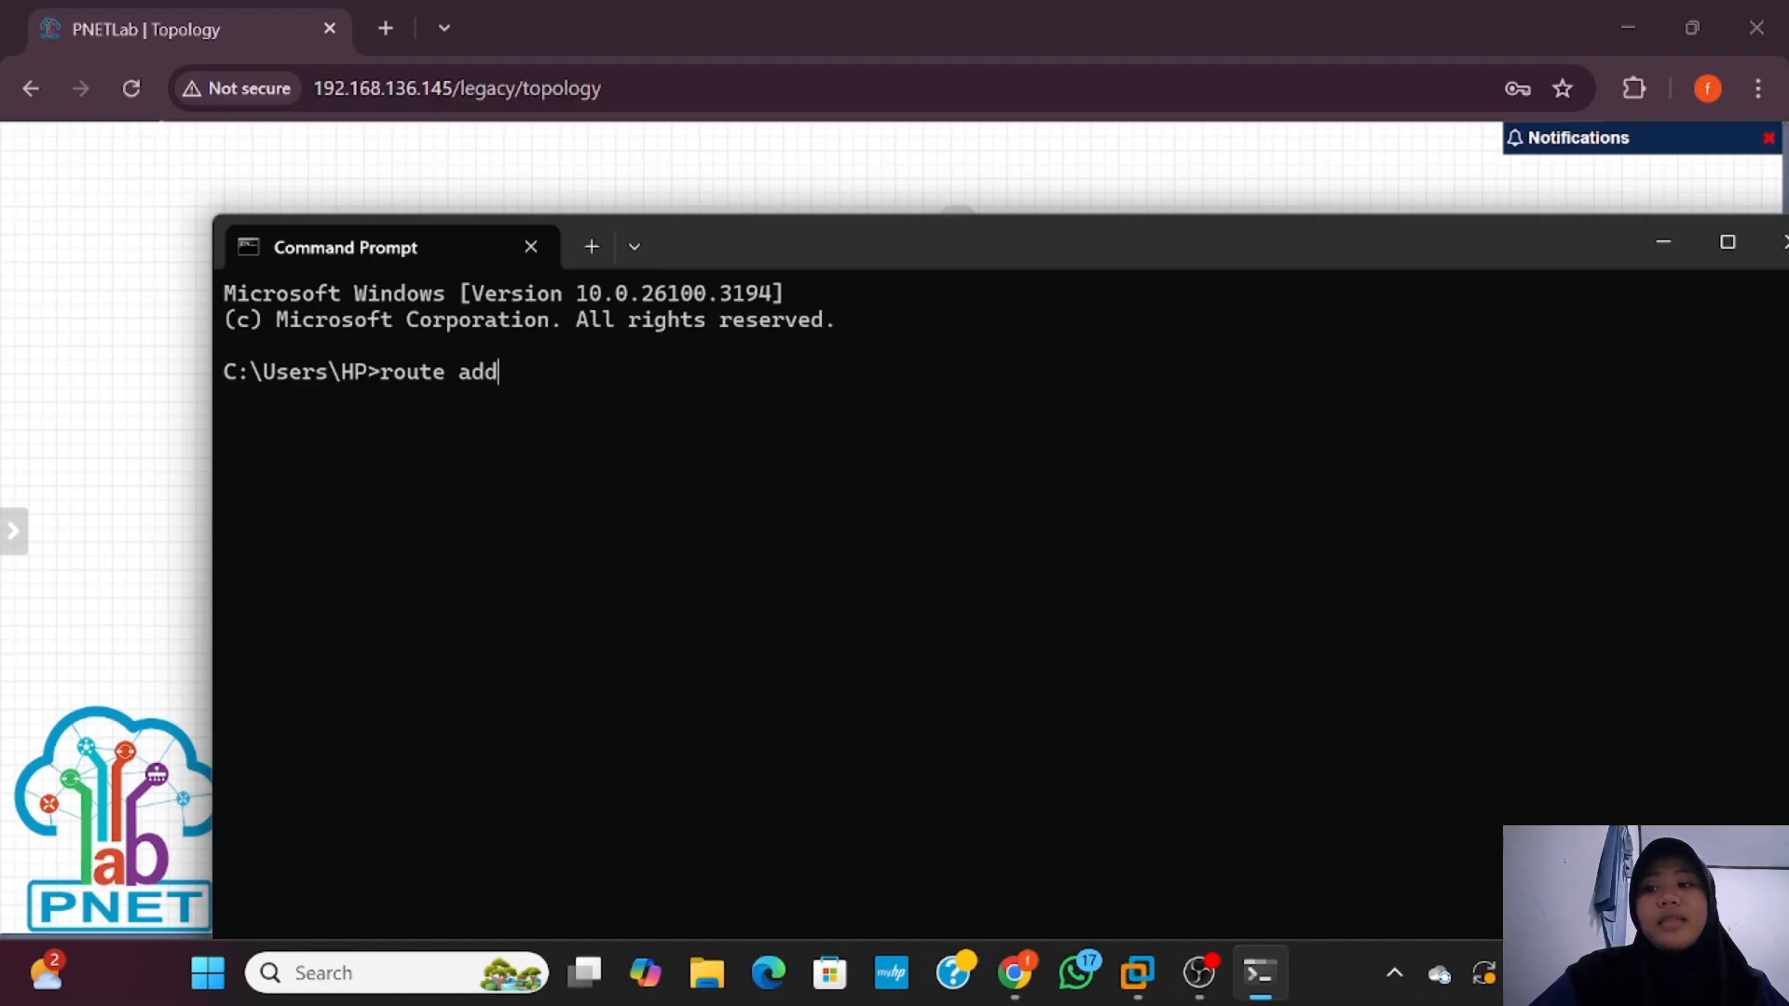
pyautogui.click(1145, 973)
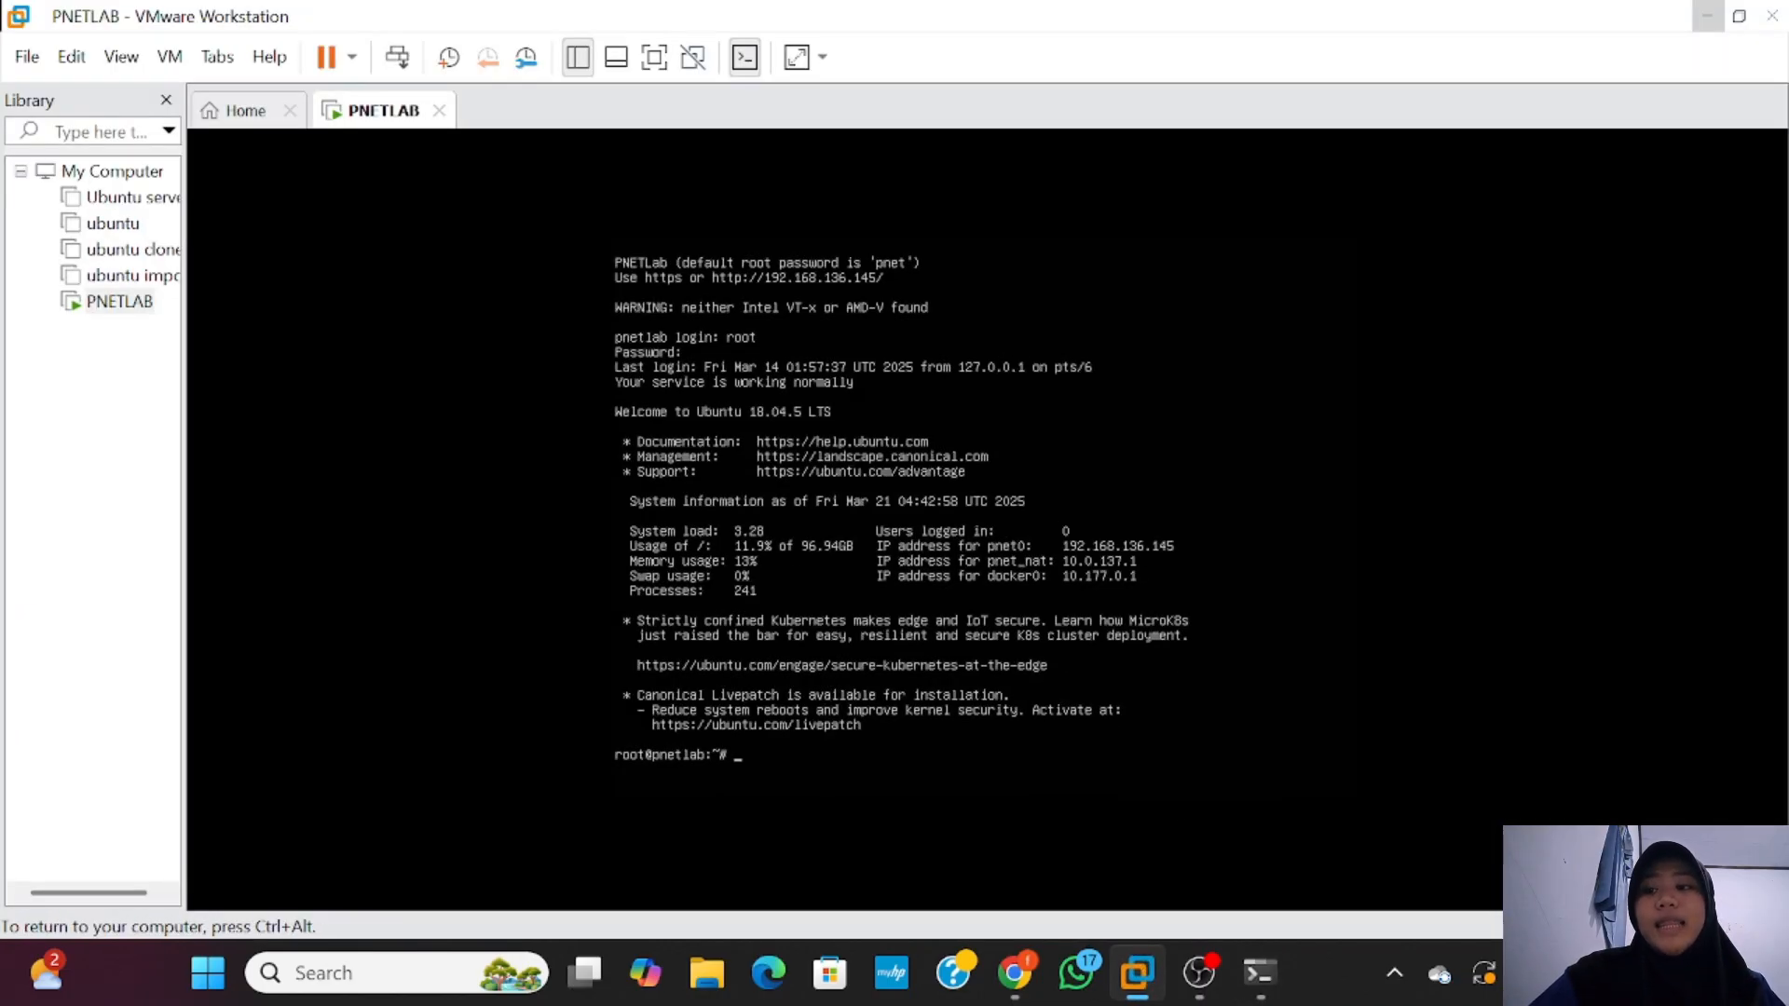
# Step: Run 'ip a show pnet_nat' in the VM console, confirming pnet_nat is UP with 10.0.137.1/24
pyautogui.write('ip a')
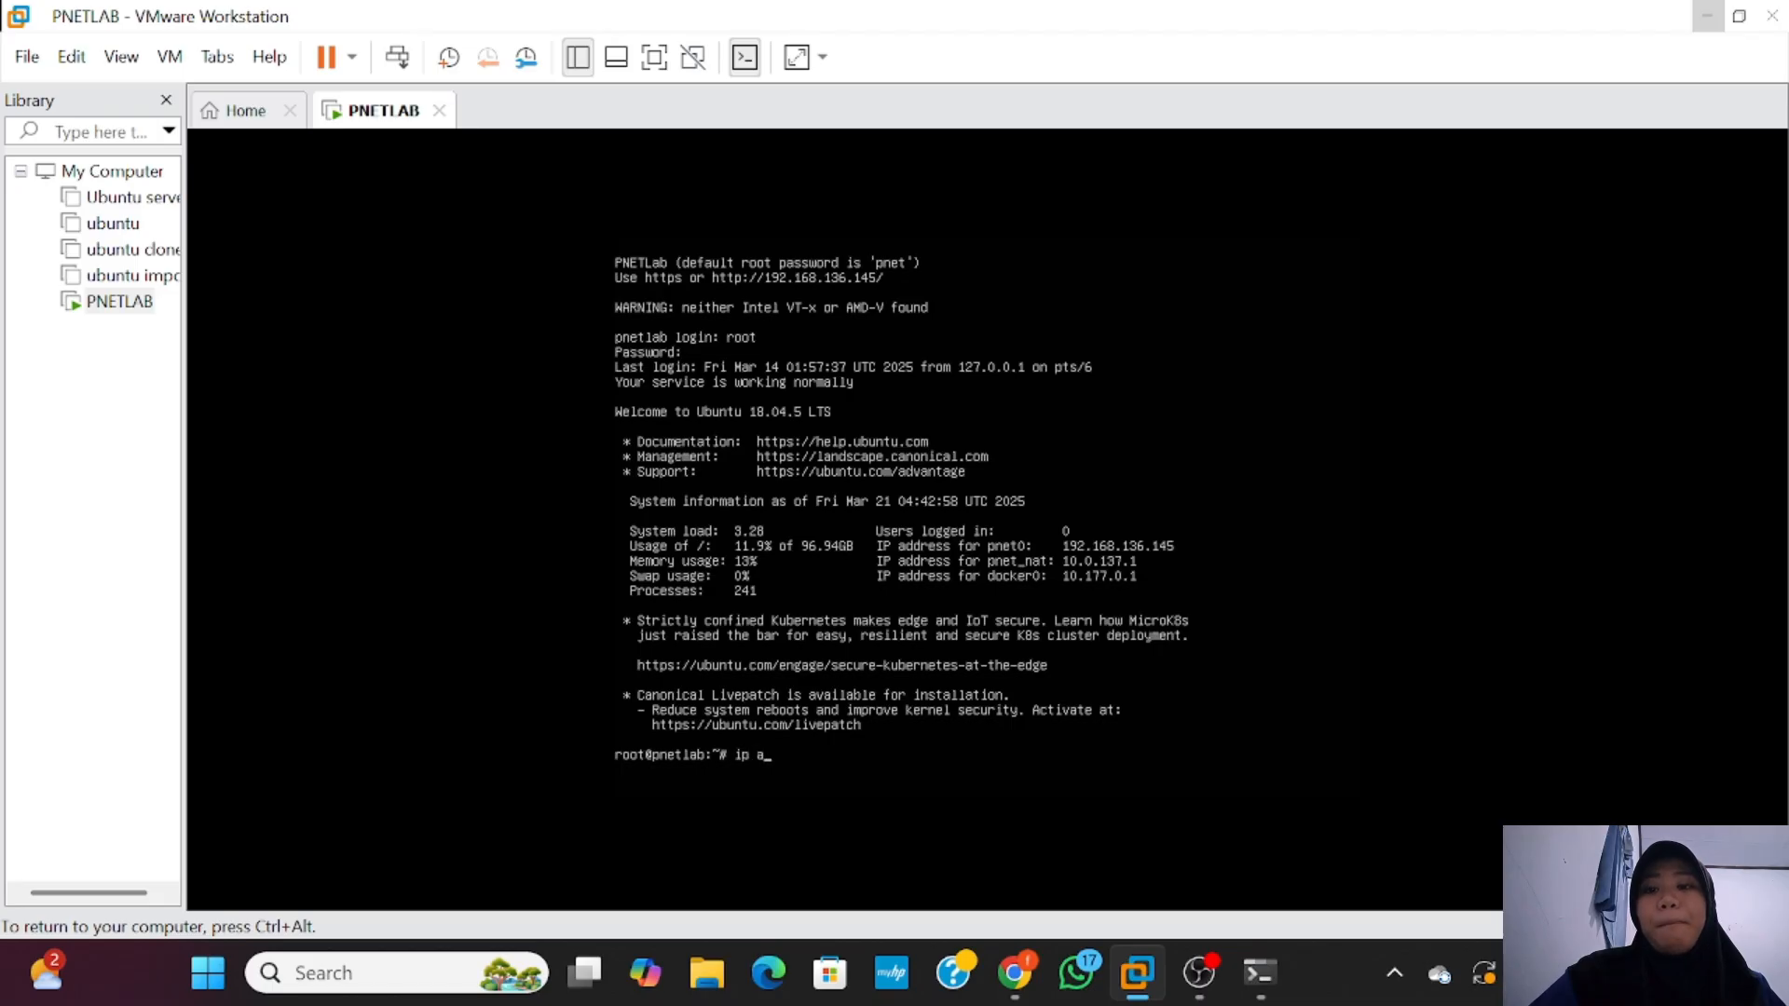
pyautogui.write(' ahow pnet-')
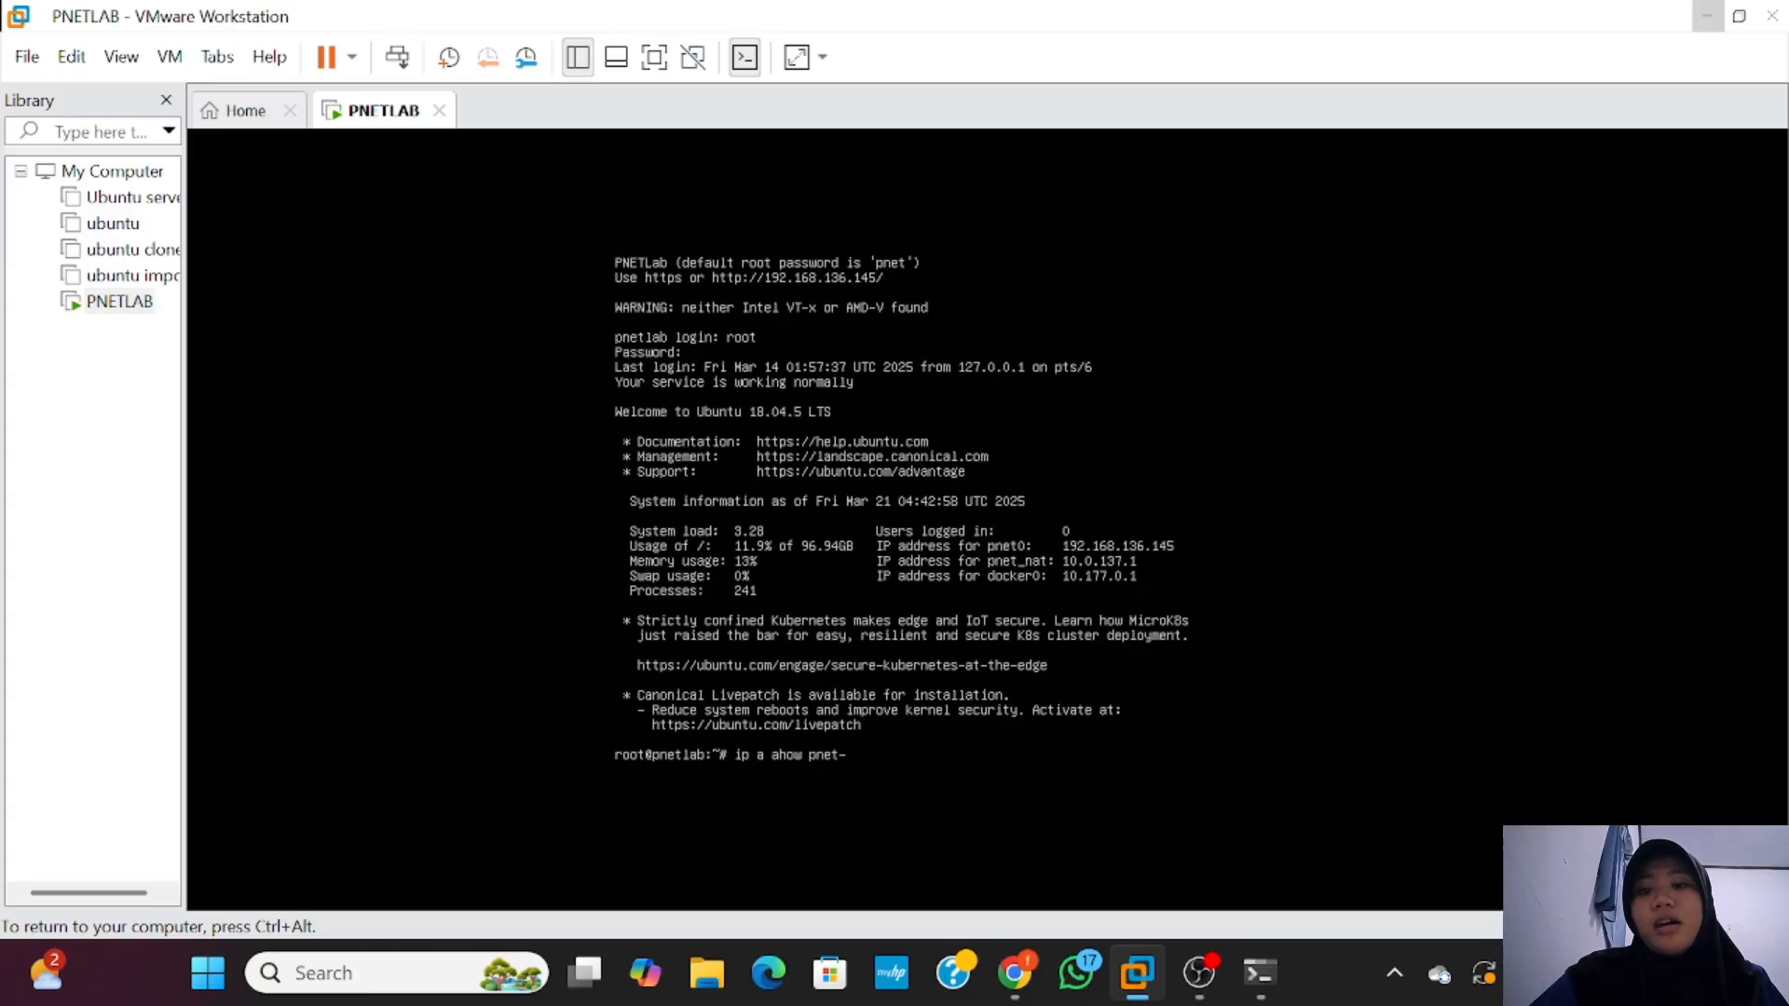
pyautogui.press('BackSpace')
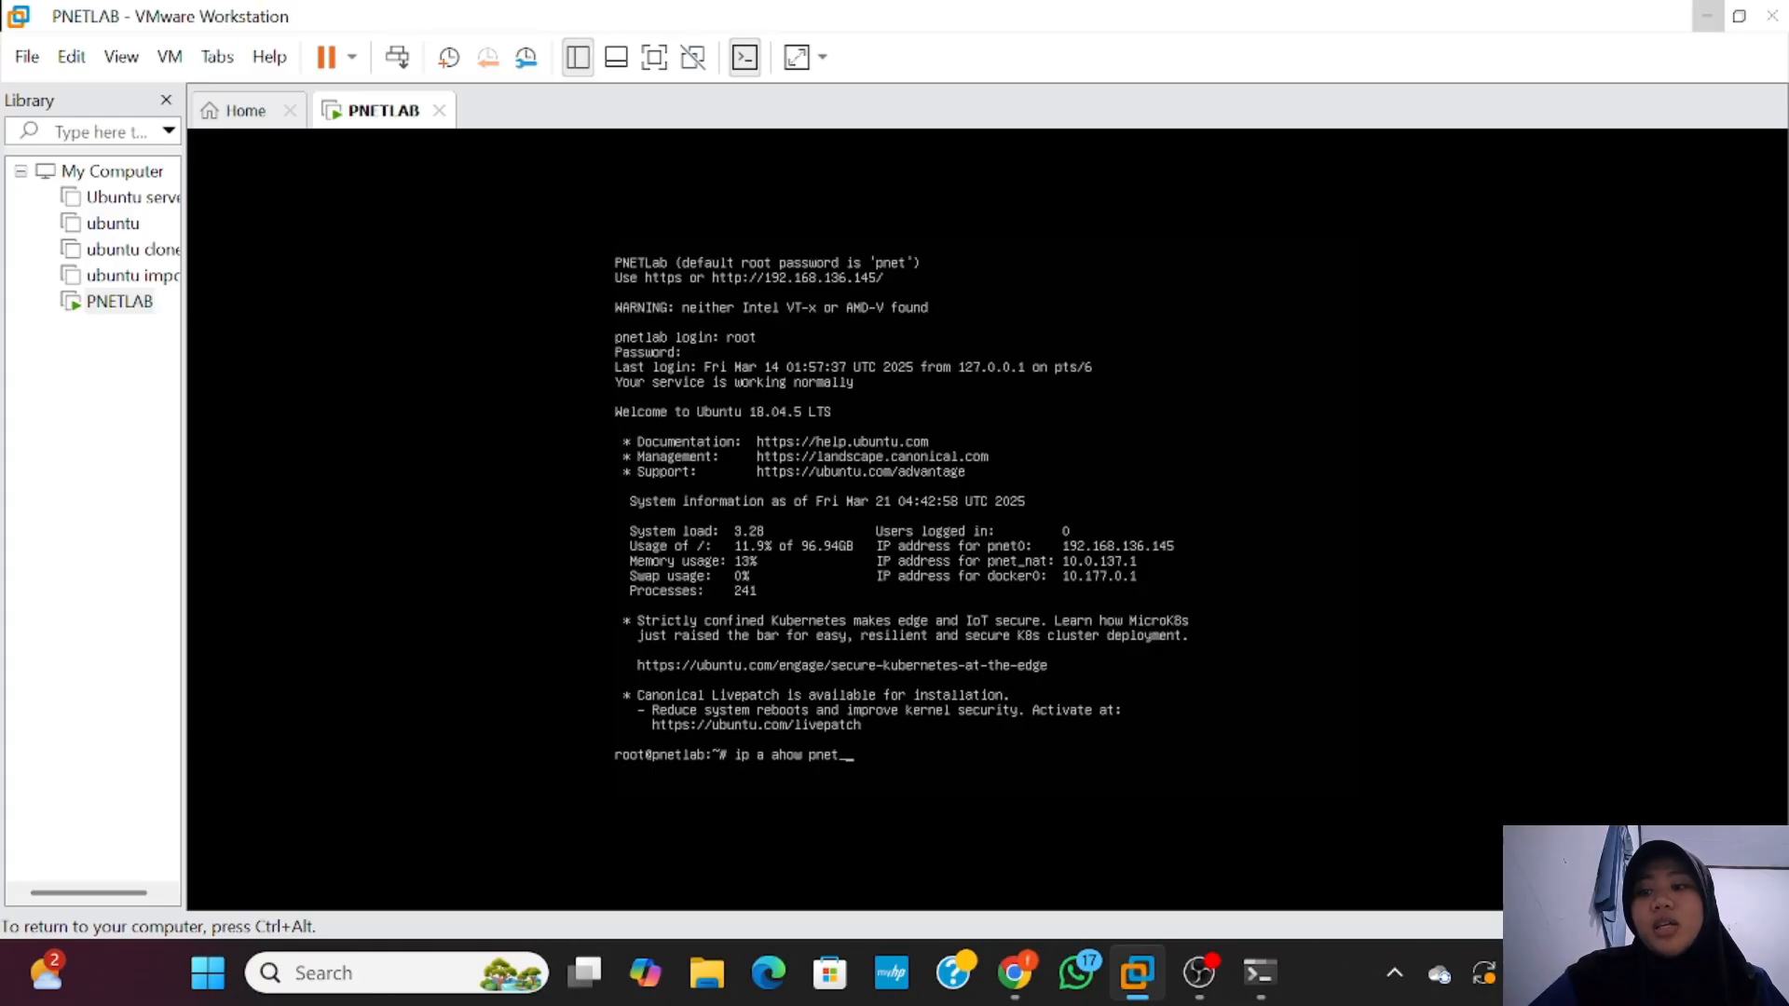
pyautogui.write('_nat')
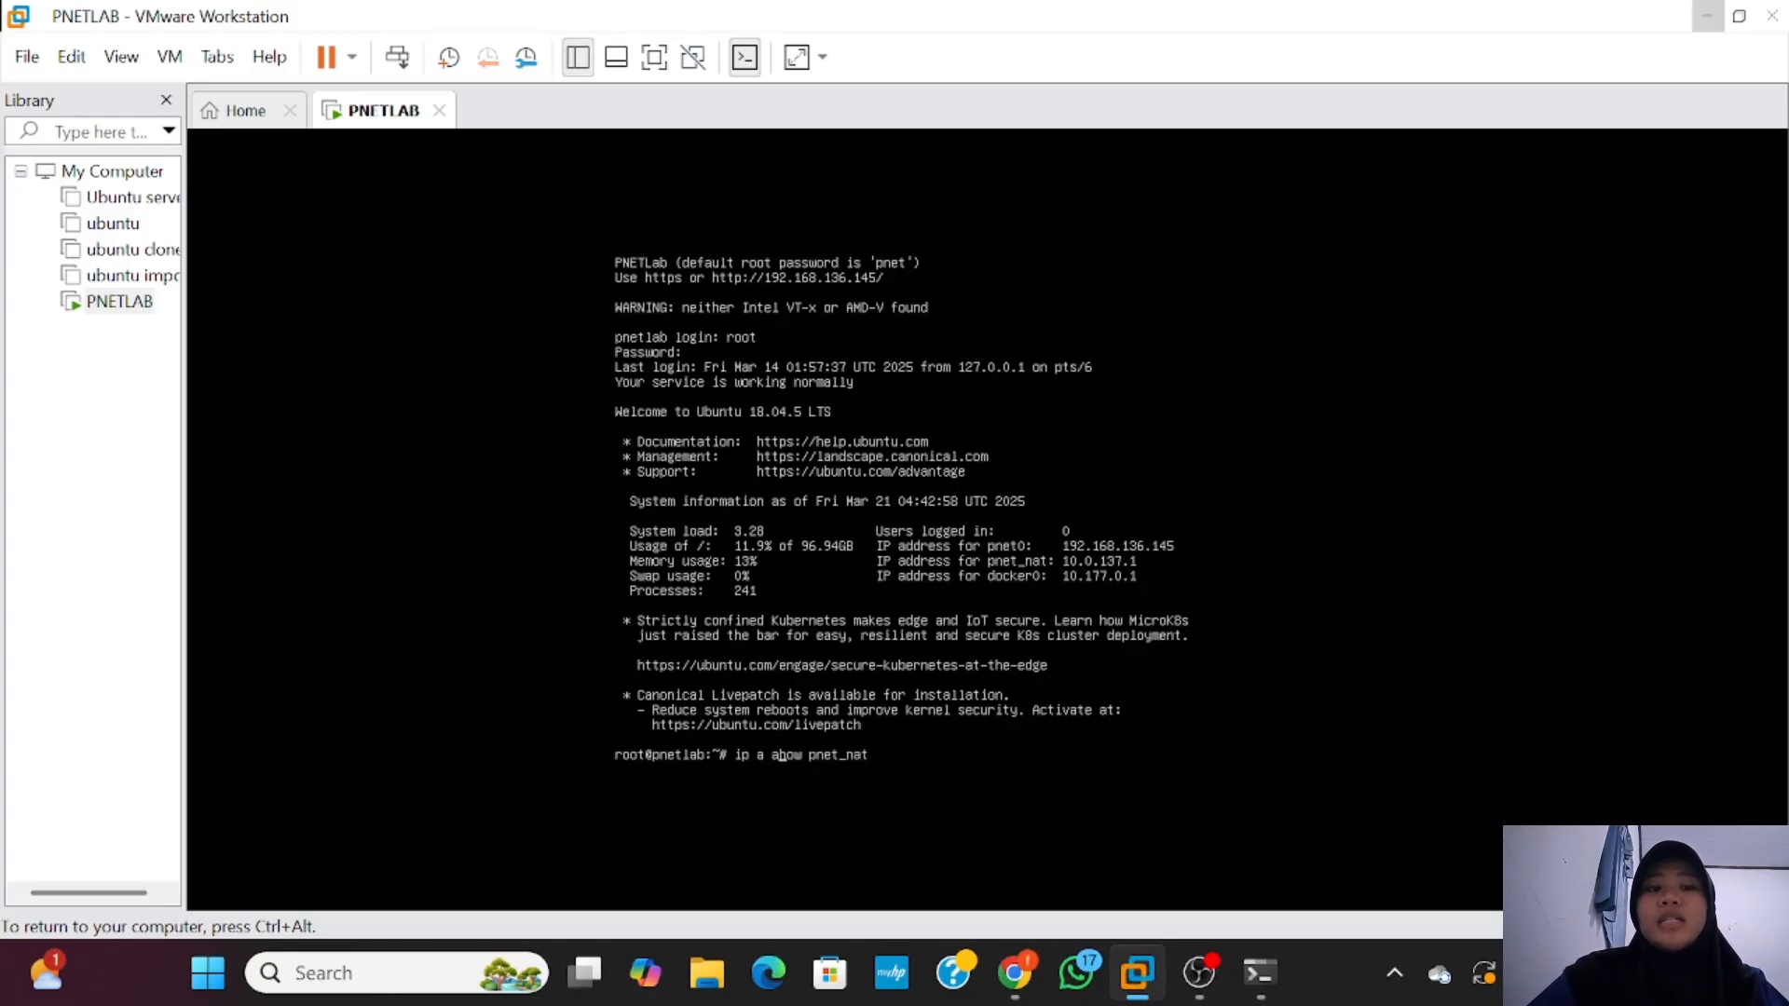
pyautogui.press('BackSpace')
pyautogui.write('s')
pyautogui.press('Return')
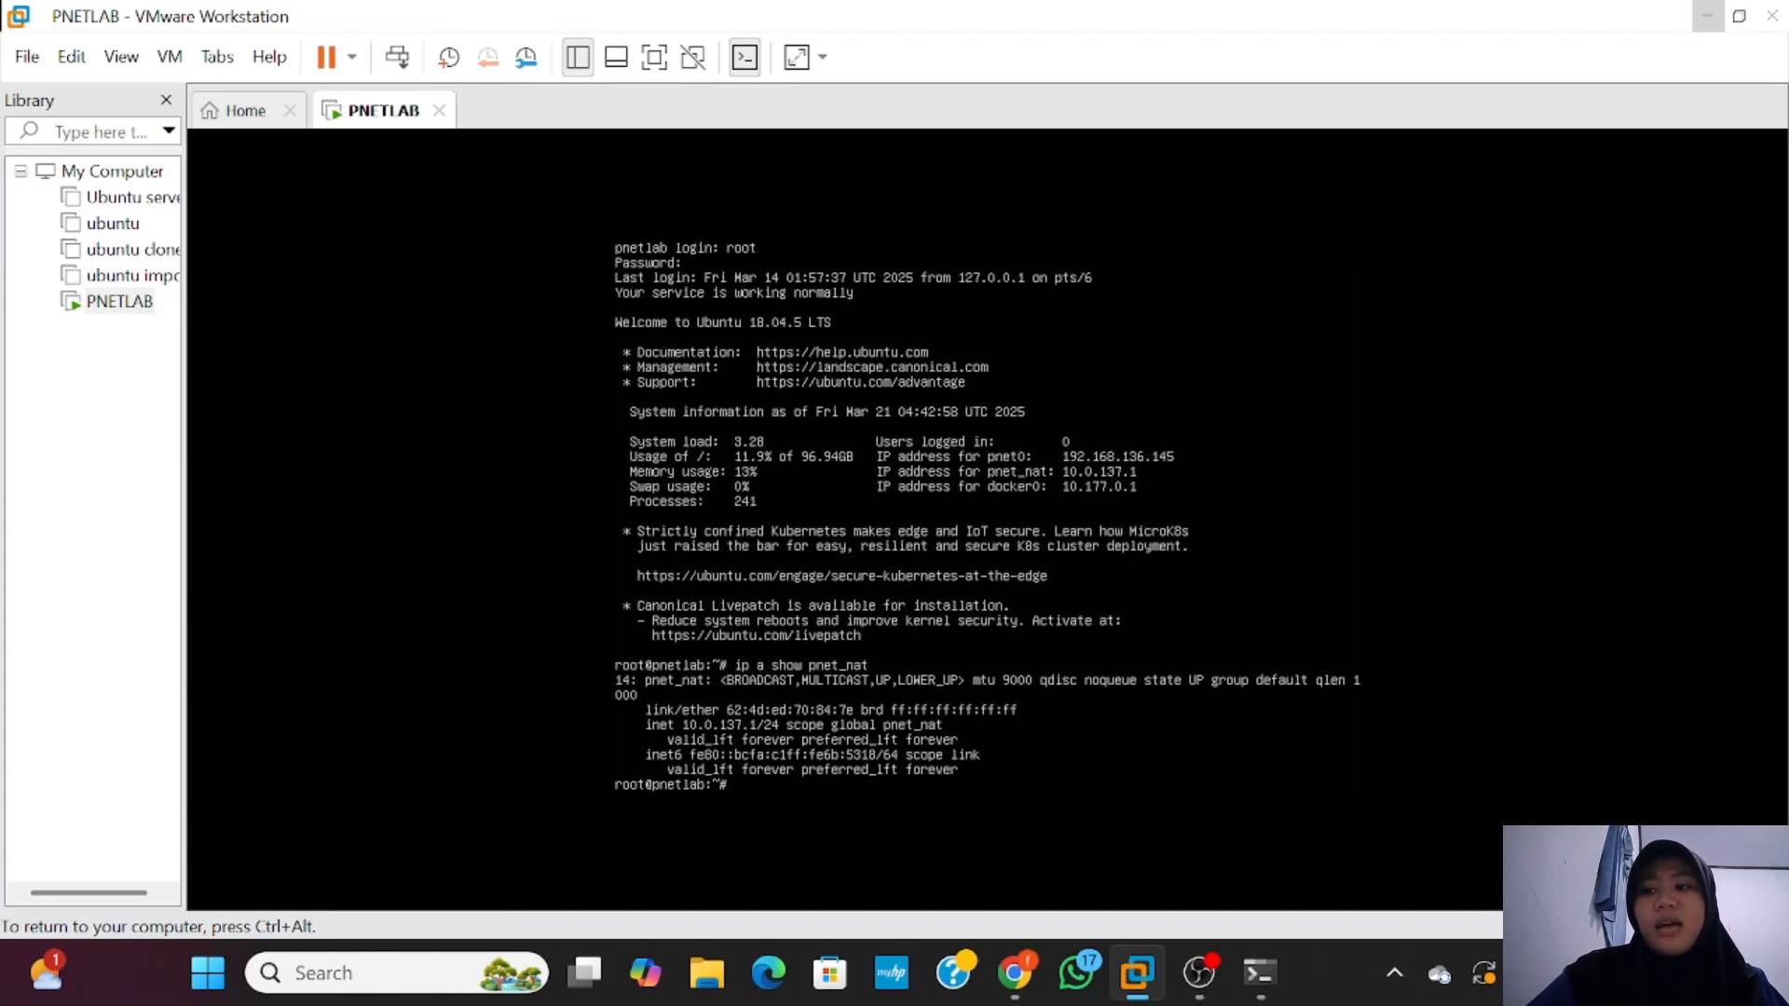
pyautogui.hotkey('ctrl', 'alt')
pyautogui.click(1074, 870)
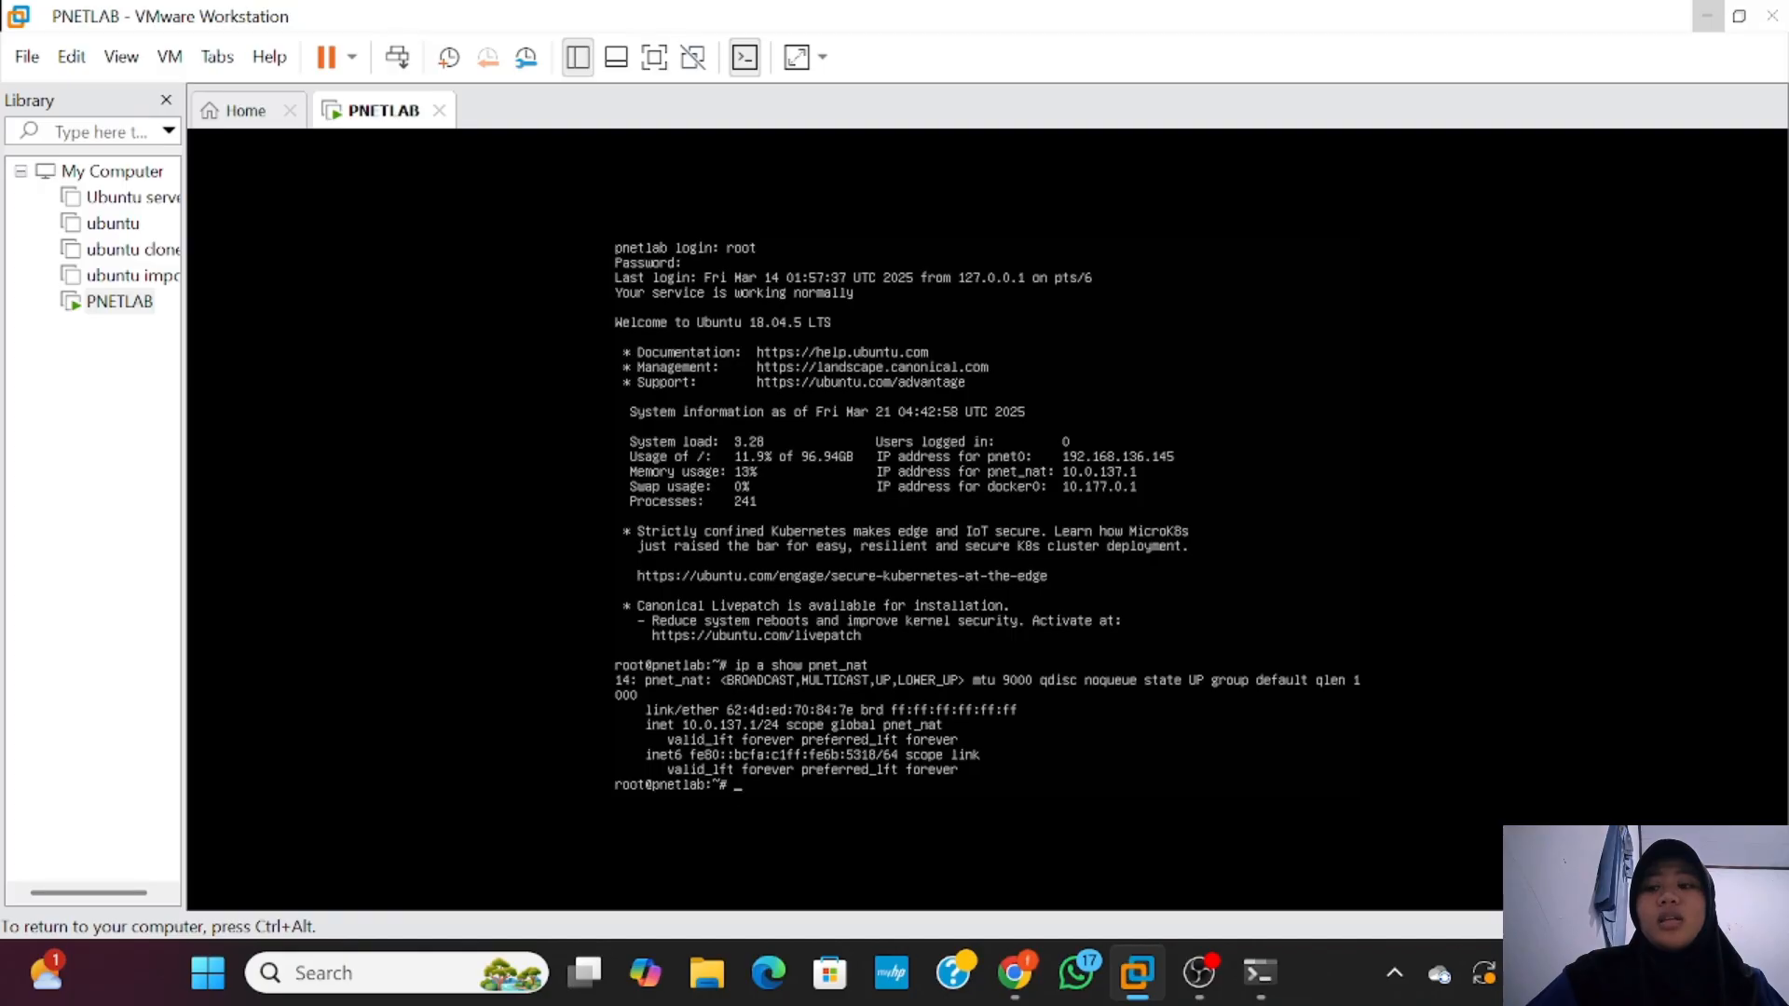
pyautogui.hotkey('ctrl', 'alt')
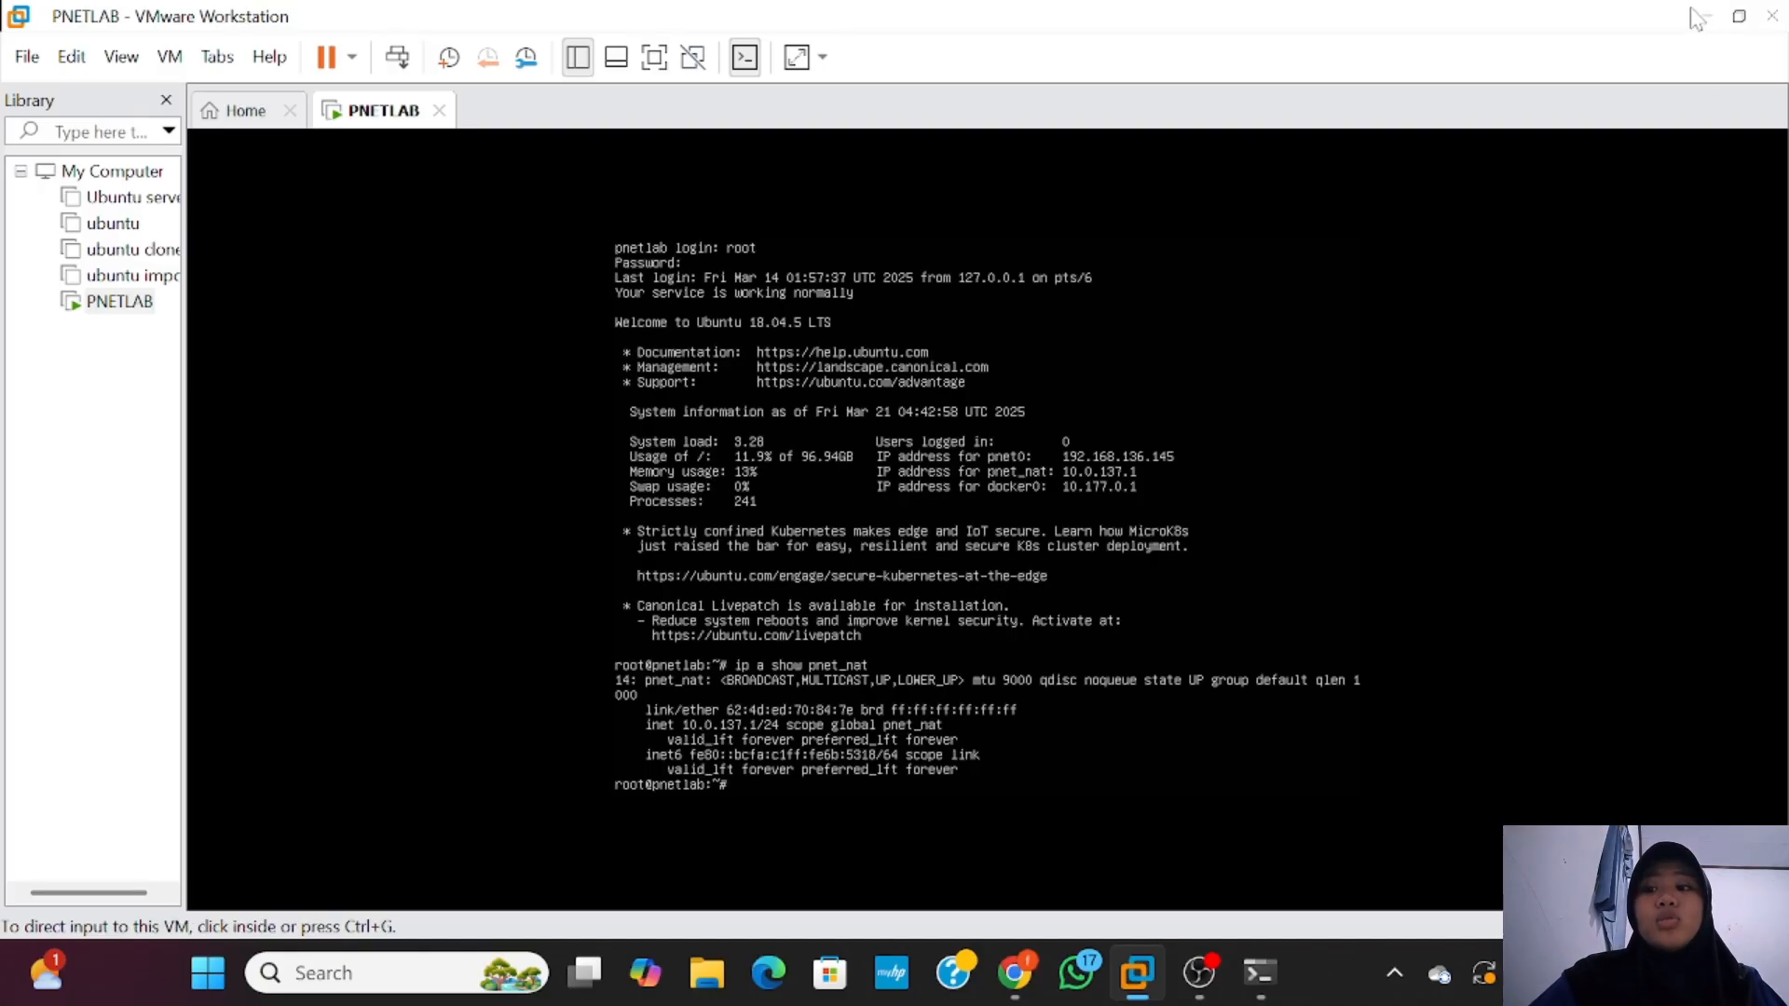
# Step: Add a route to 10.0.137.0 mask 255.255.255.0 via 192.168.136.145, then ping 10.0.137.21 (unreachable)
pyautogui.click(1707, 16)
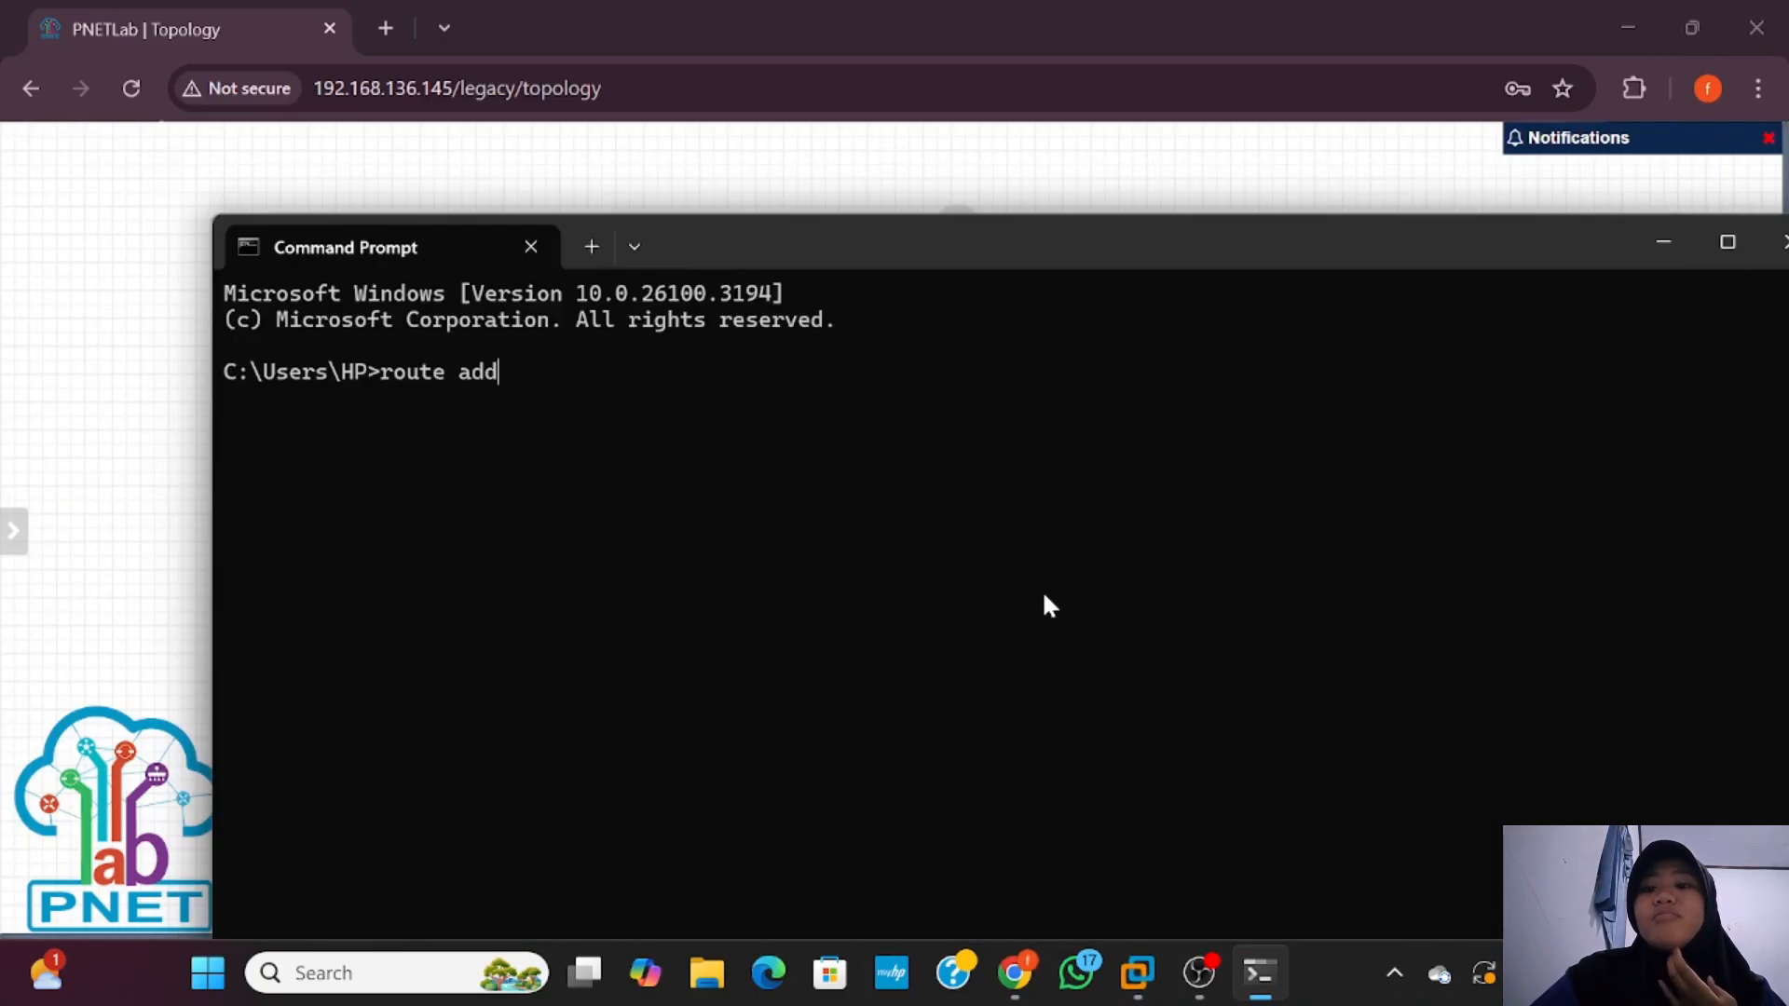
pyautogui.write('10.0')
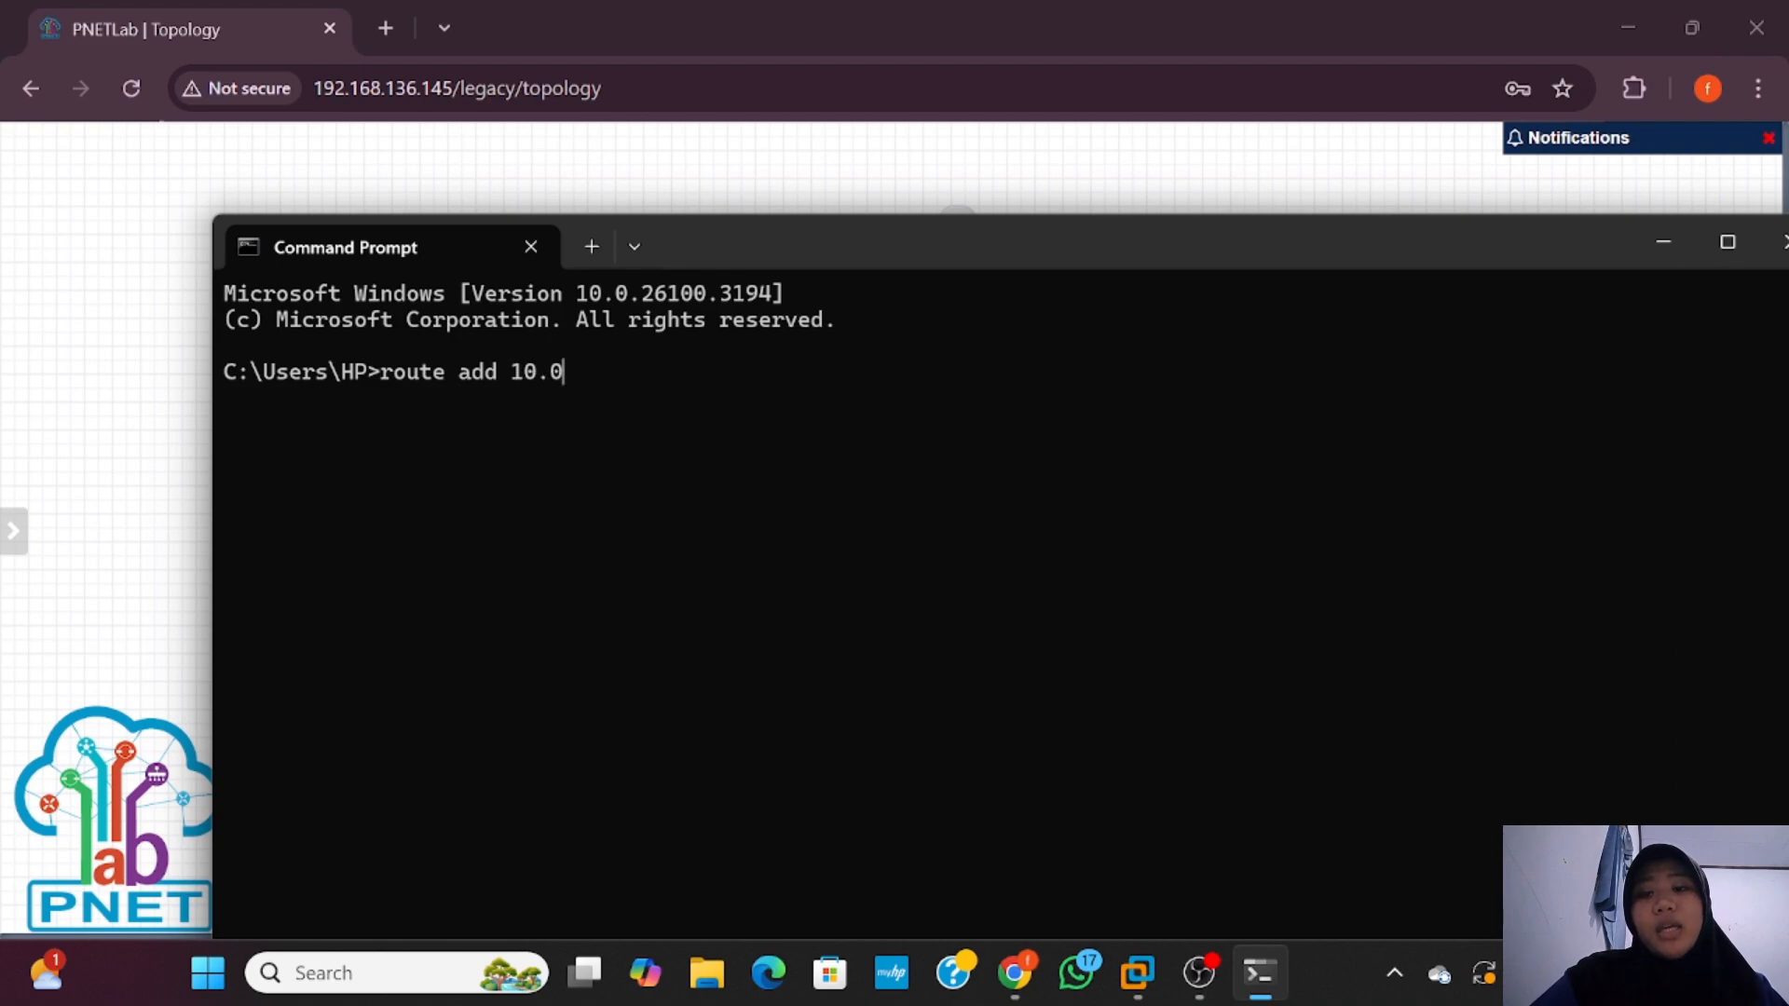
pyautogui.write('.137.0')
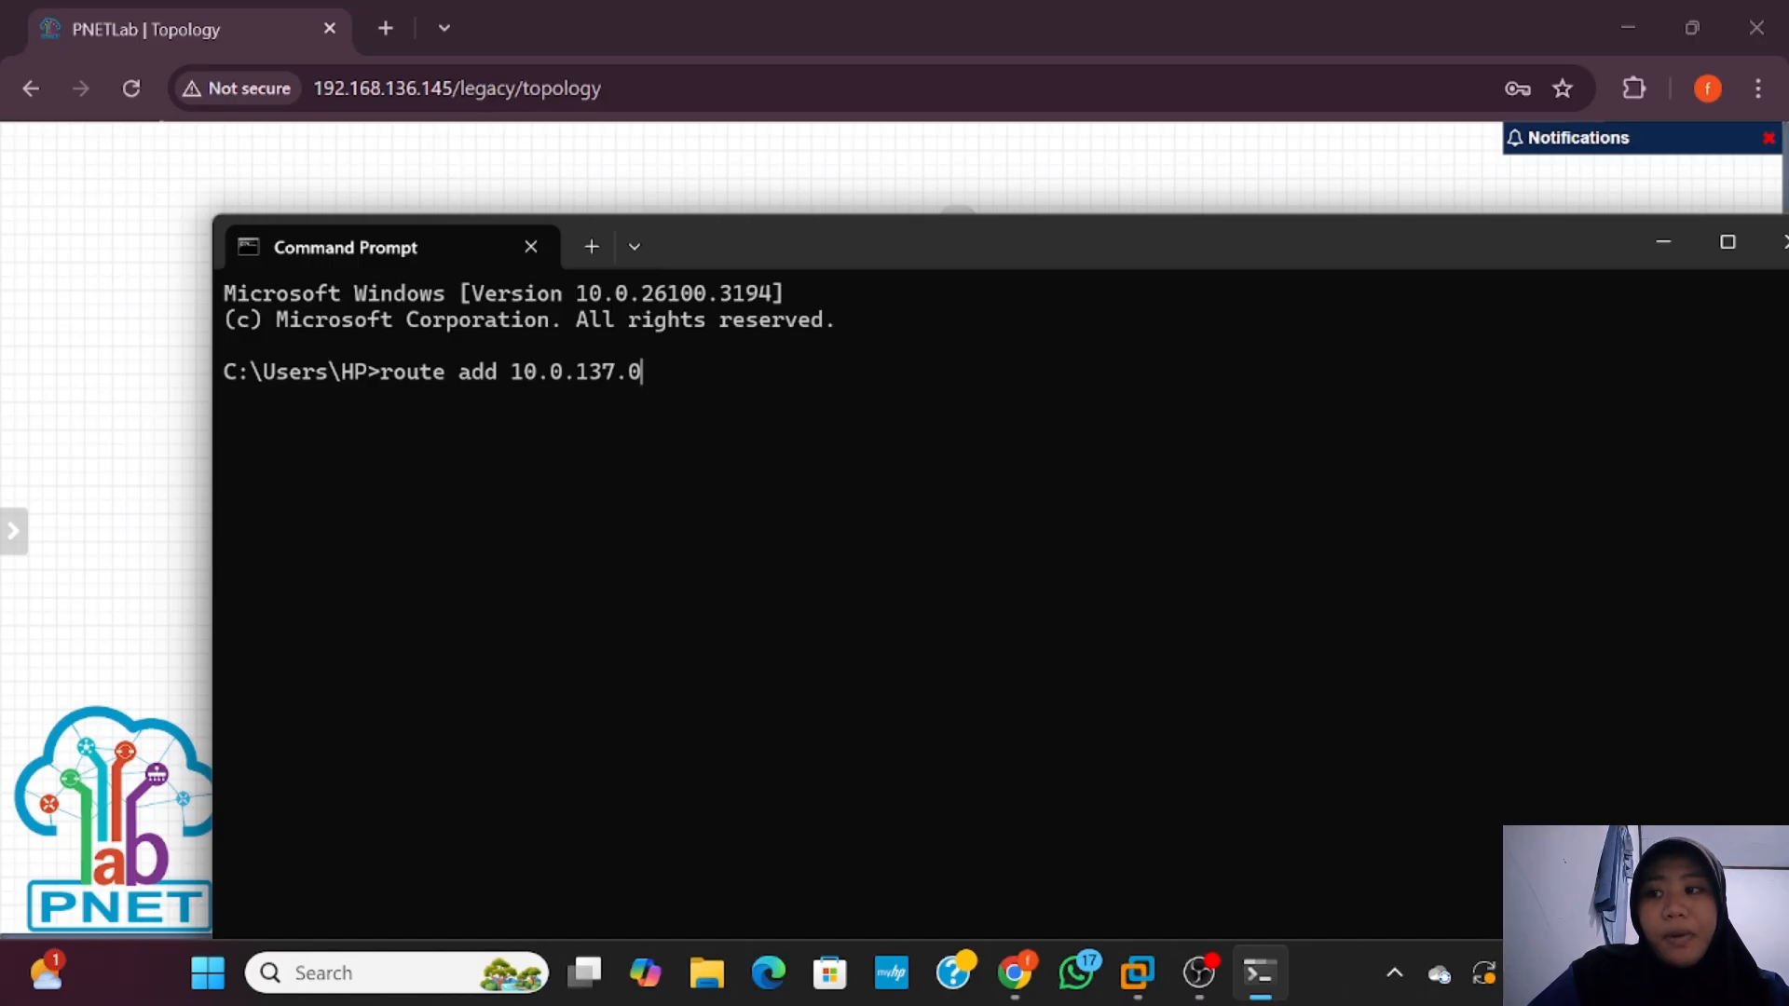
pyautogui.write(' mask 255')
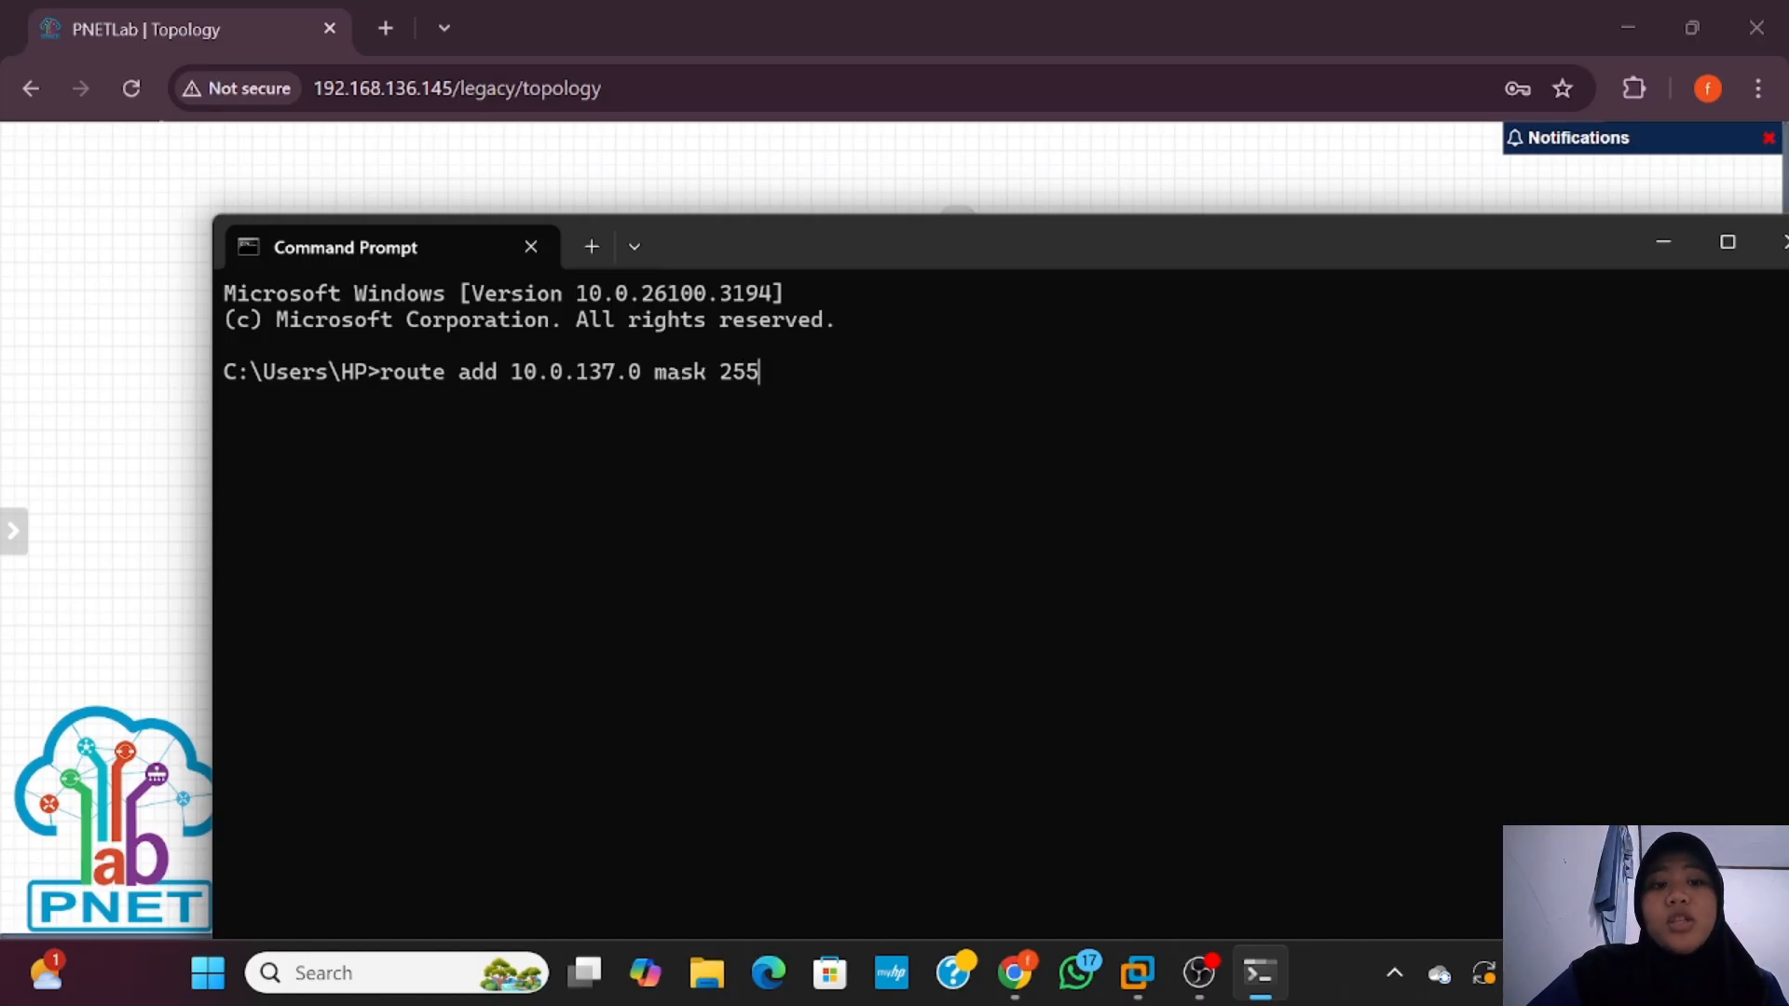
pyautogui.write('.255.255.0')
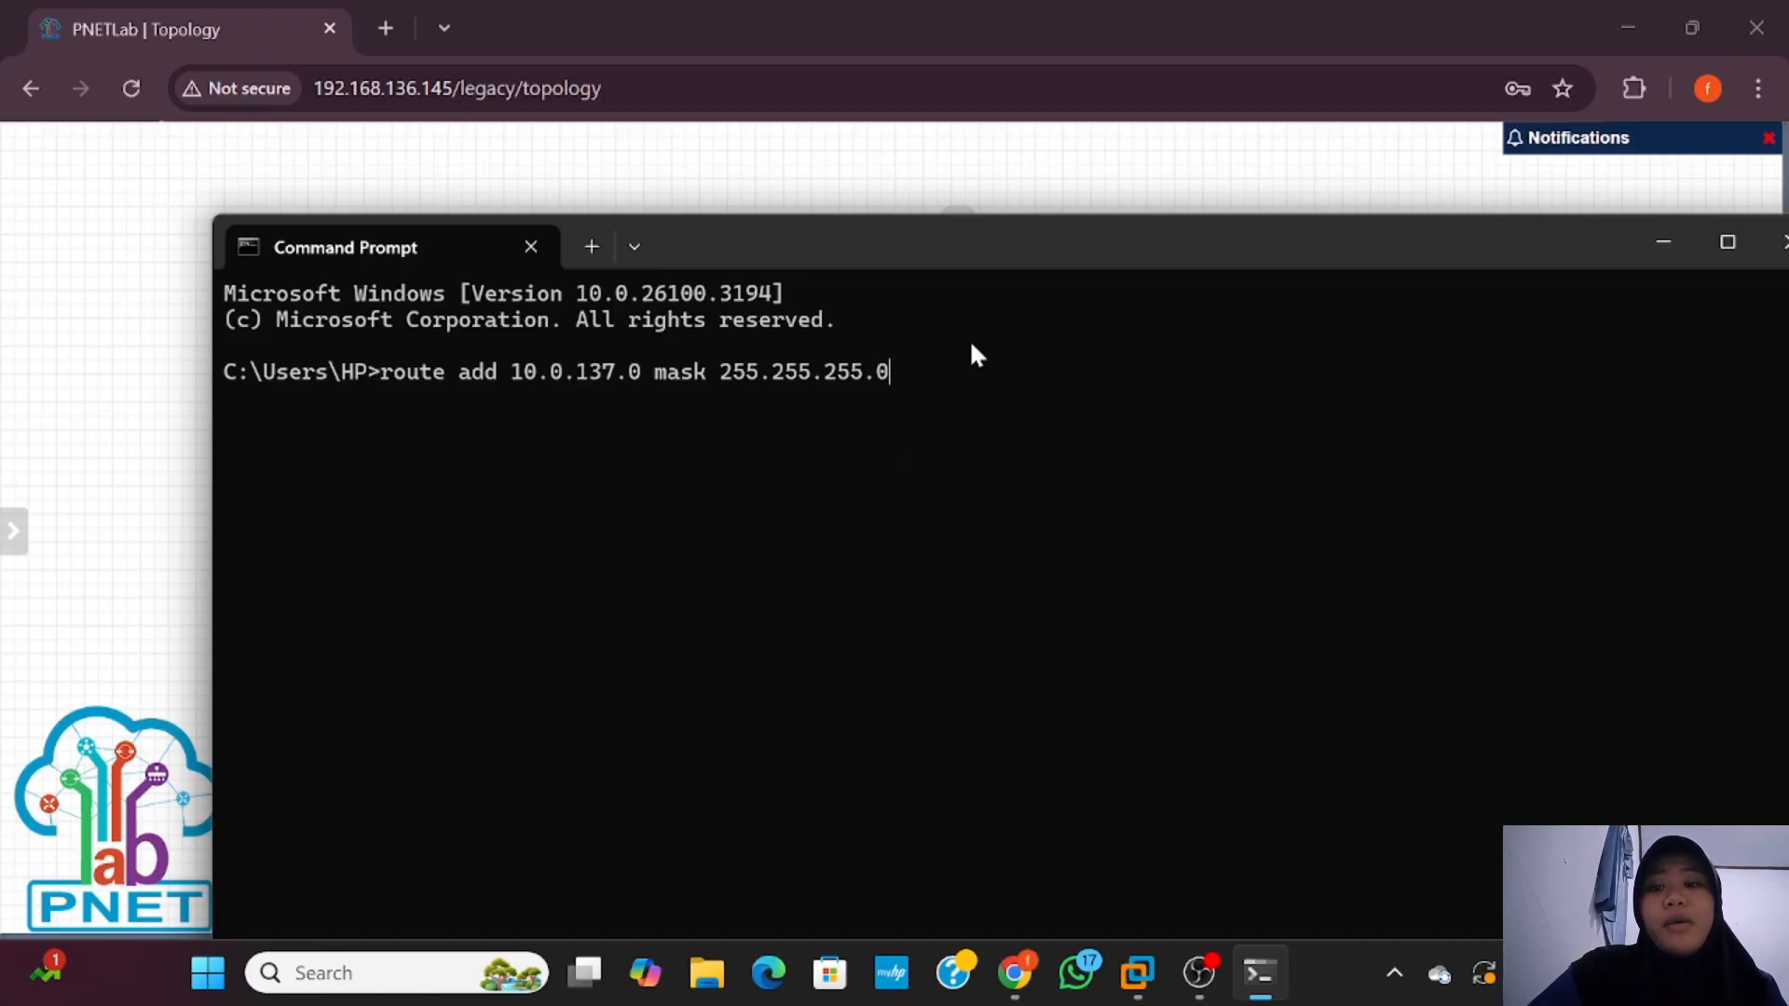
pyautogui.write(' 192.168')
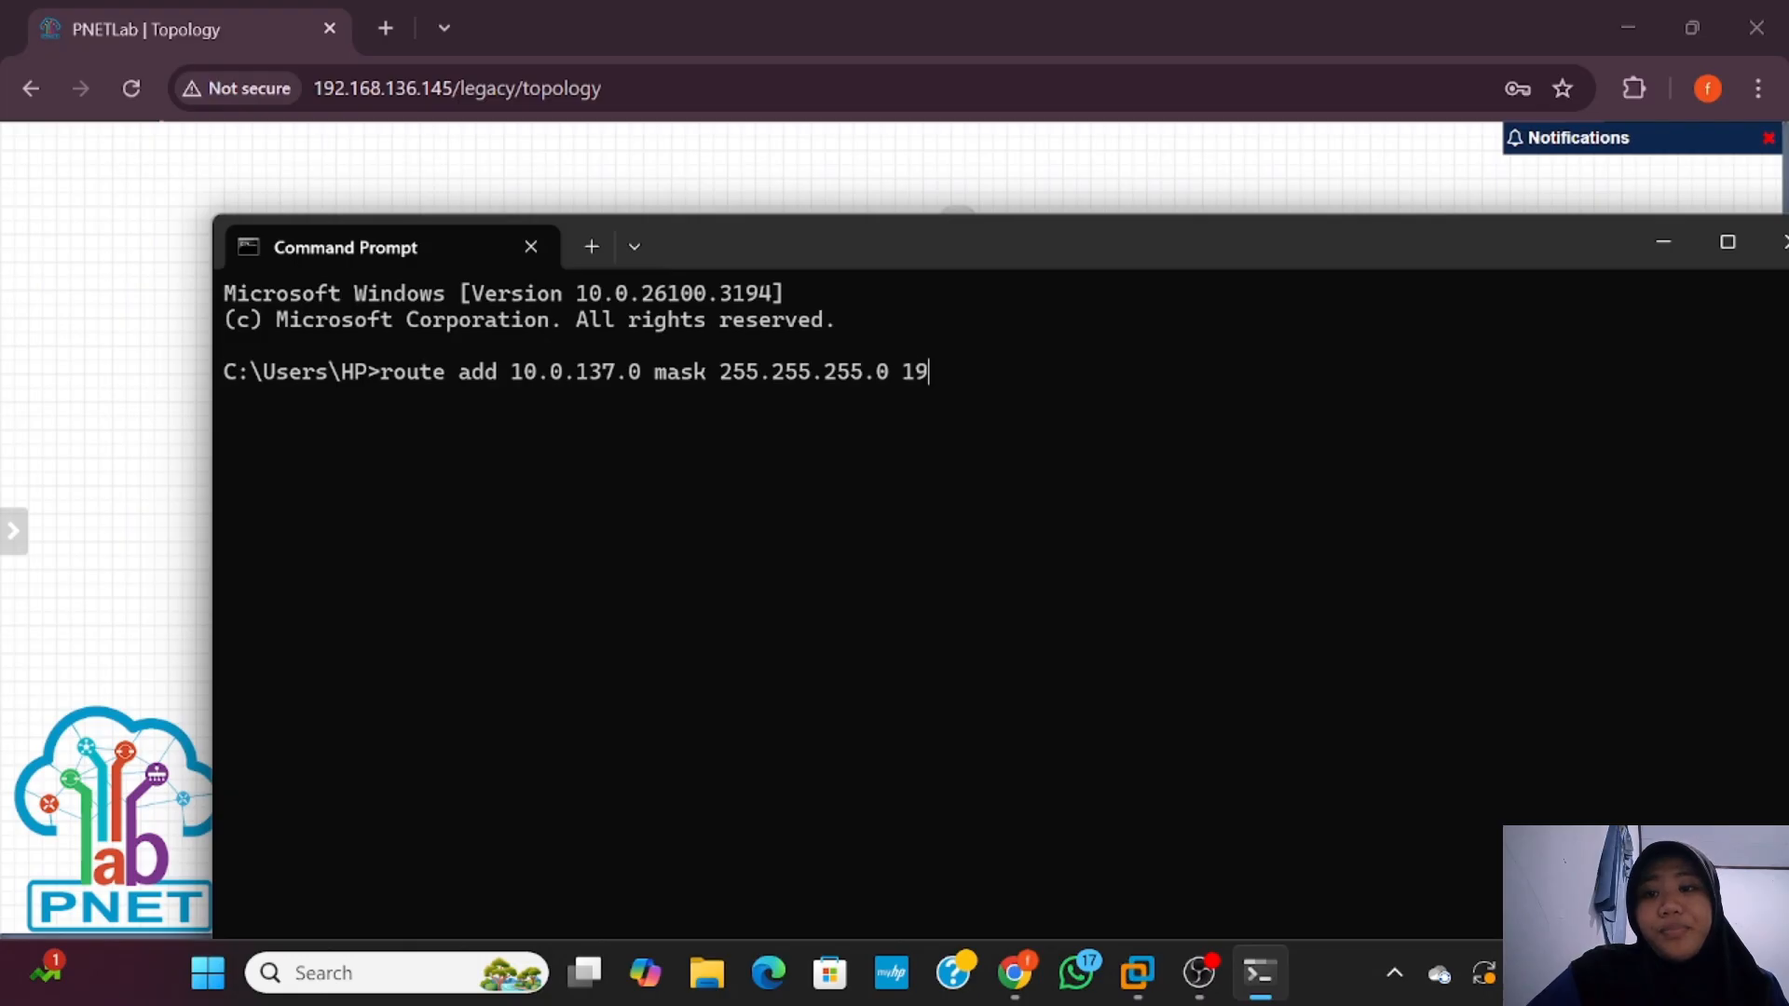
pyautogui.write('.136.145')
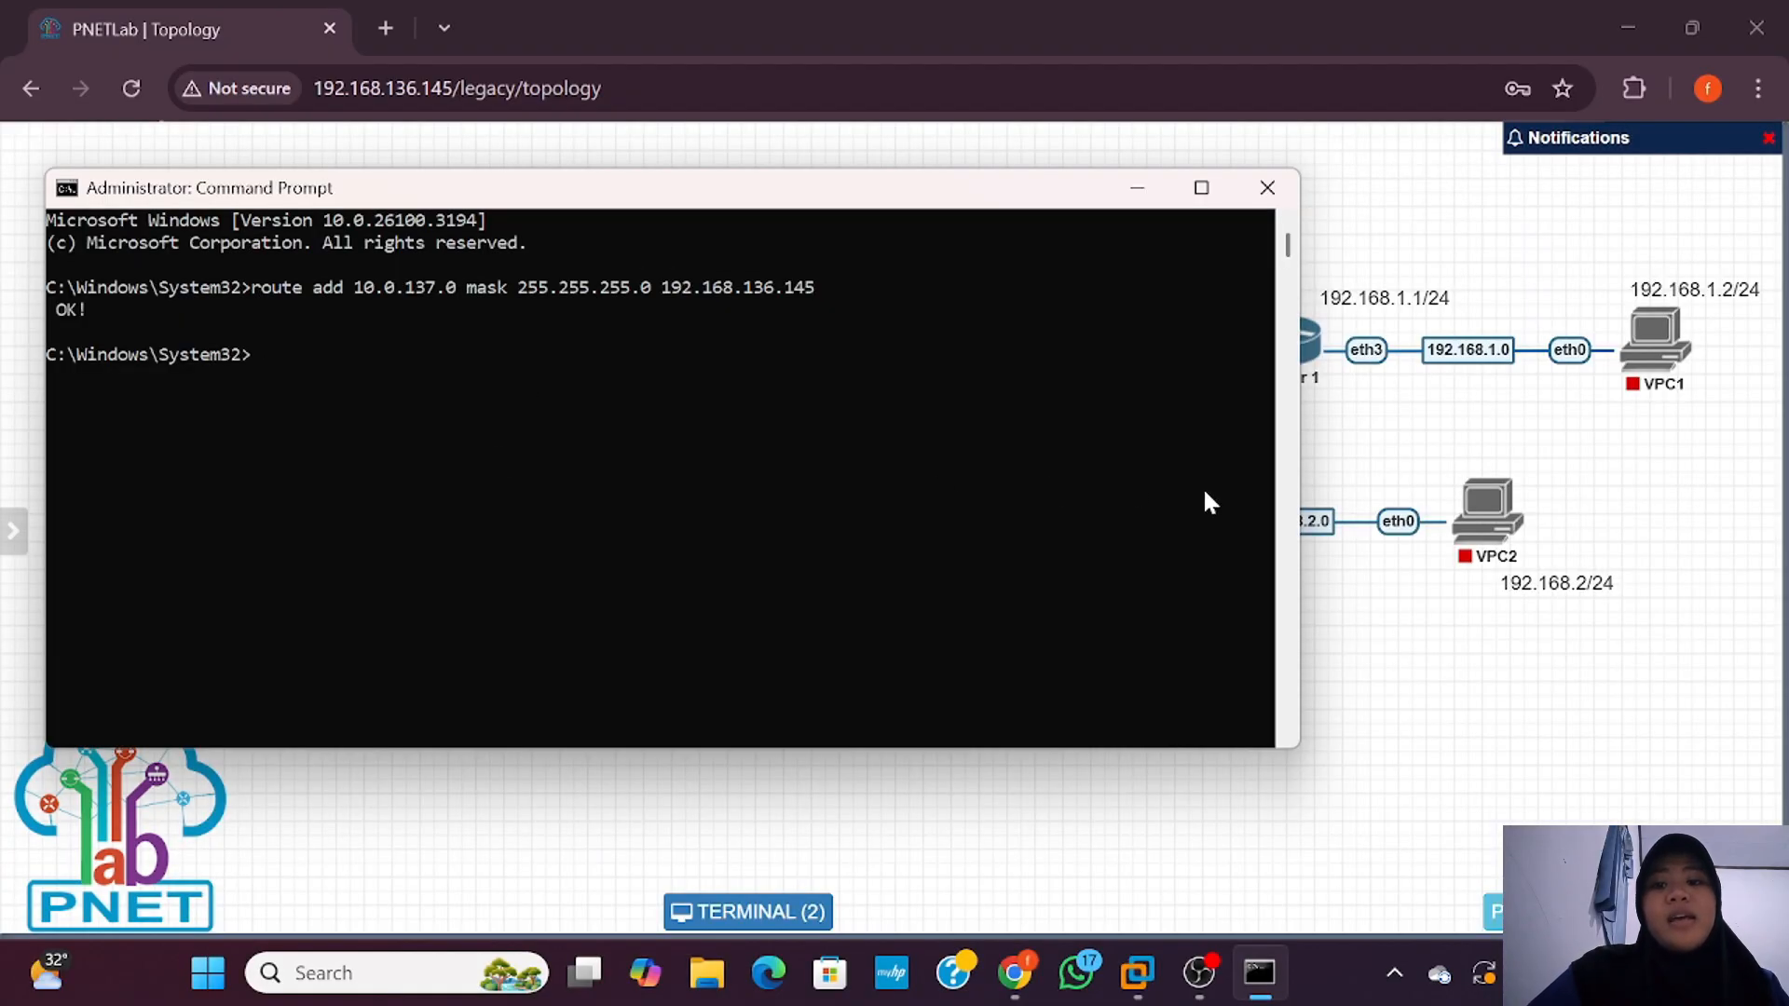
pyautogui.write('pi')
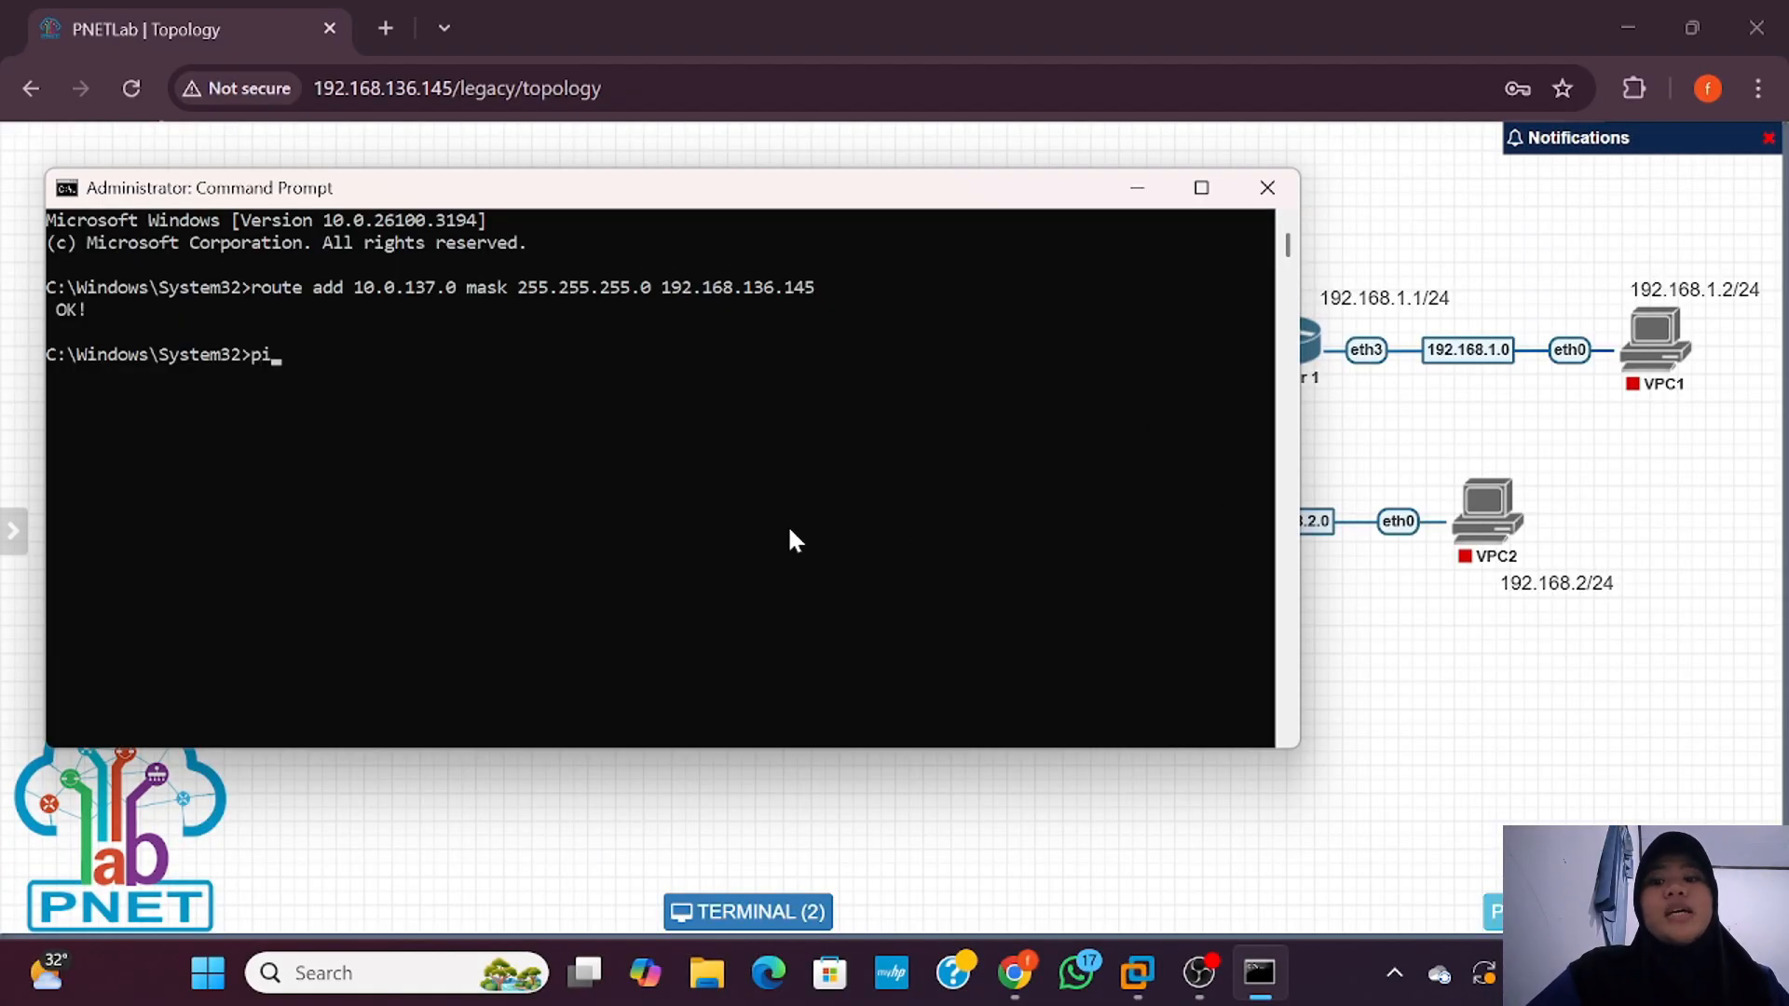
pyautogui.write('ng 10')
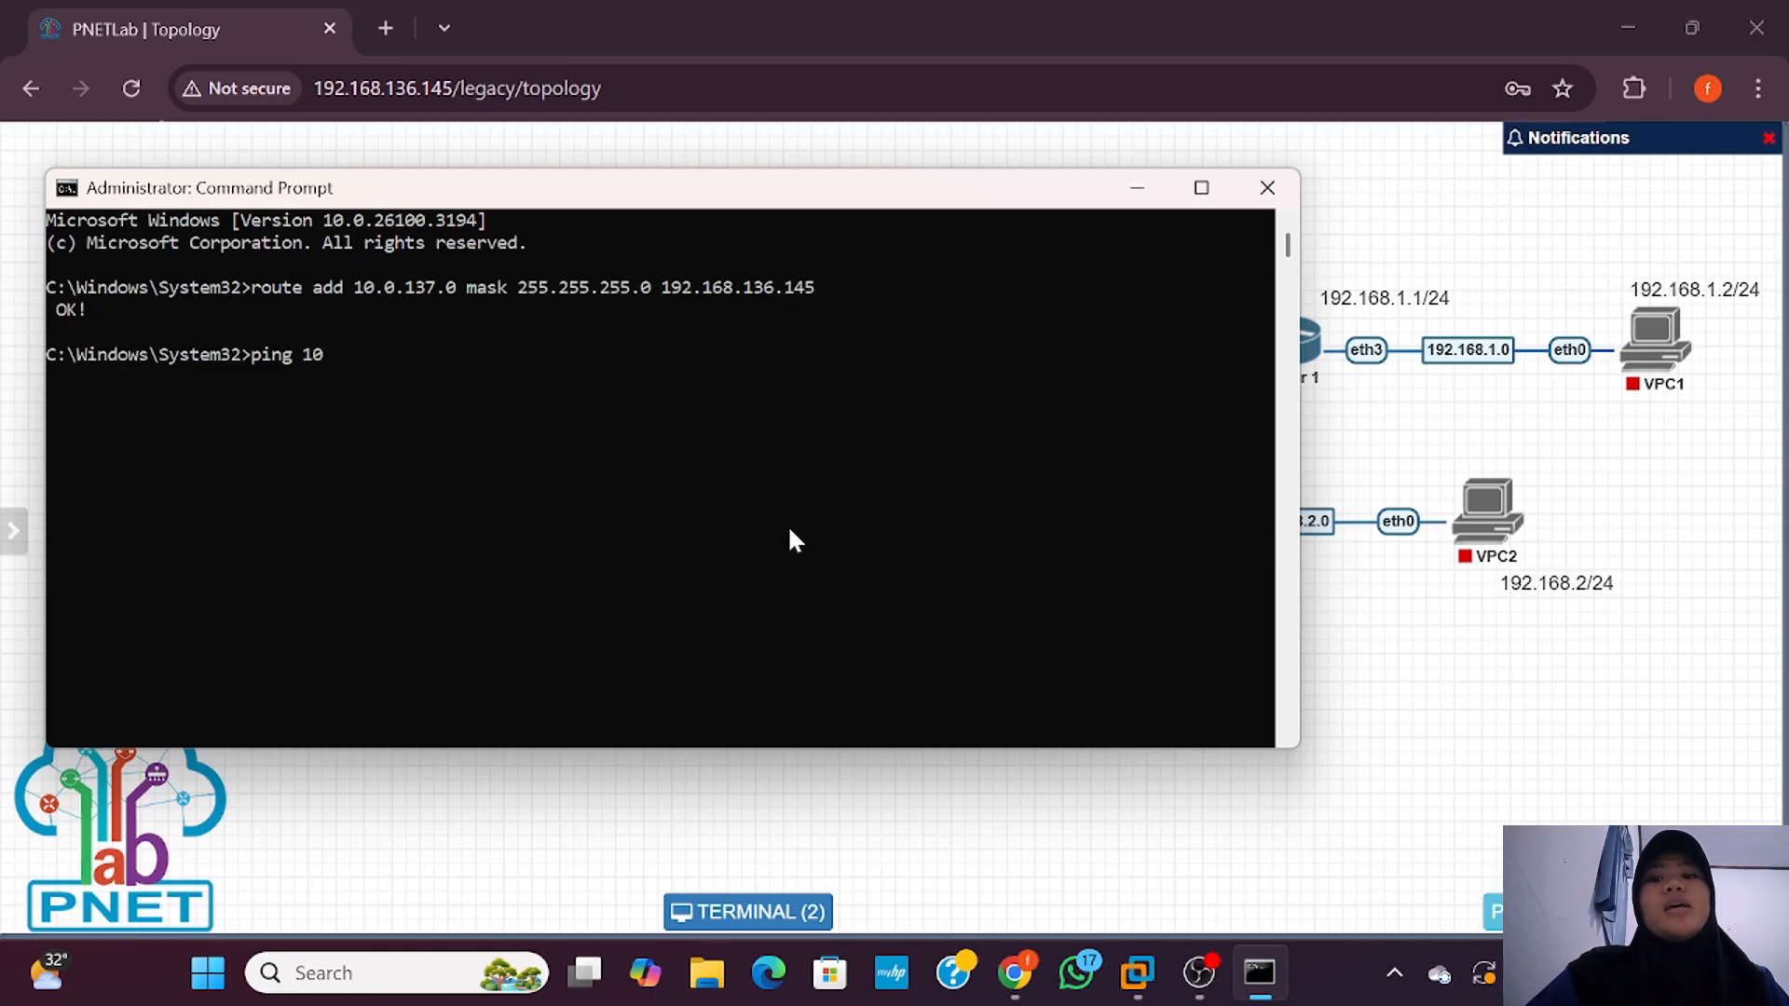
pyautogui.write('..')
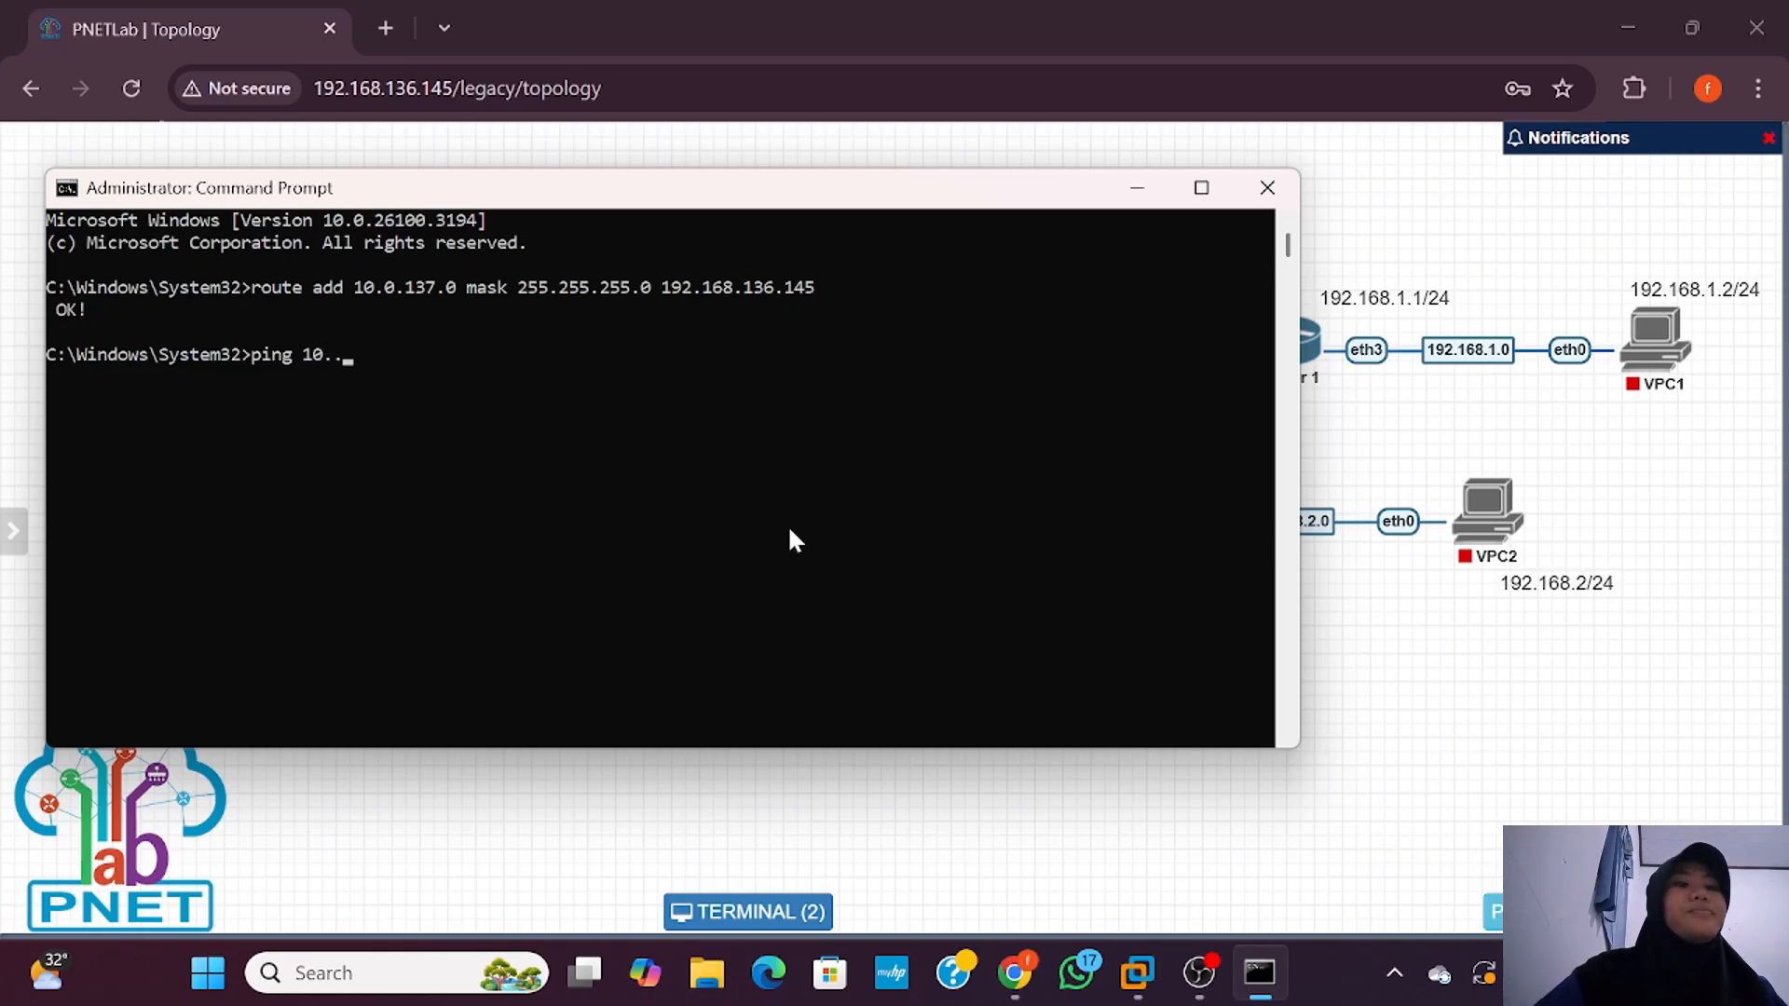
pyautogui.write('0')
pyautogui.press('BackSpace')
pyautogui.write('0')
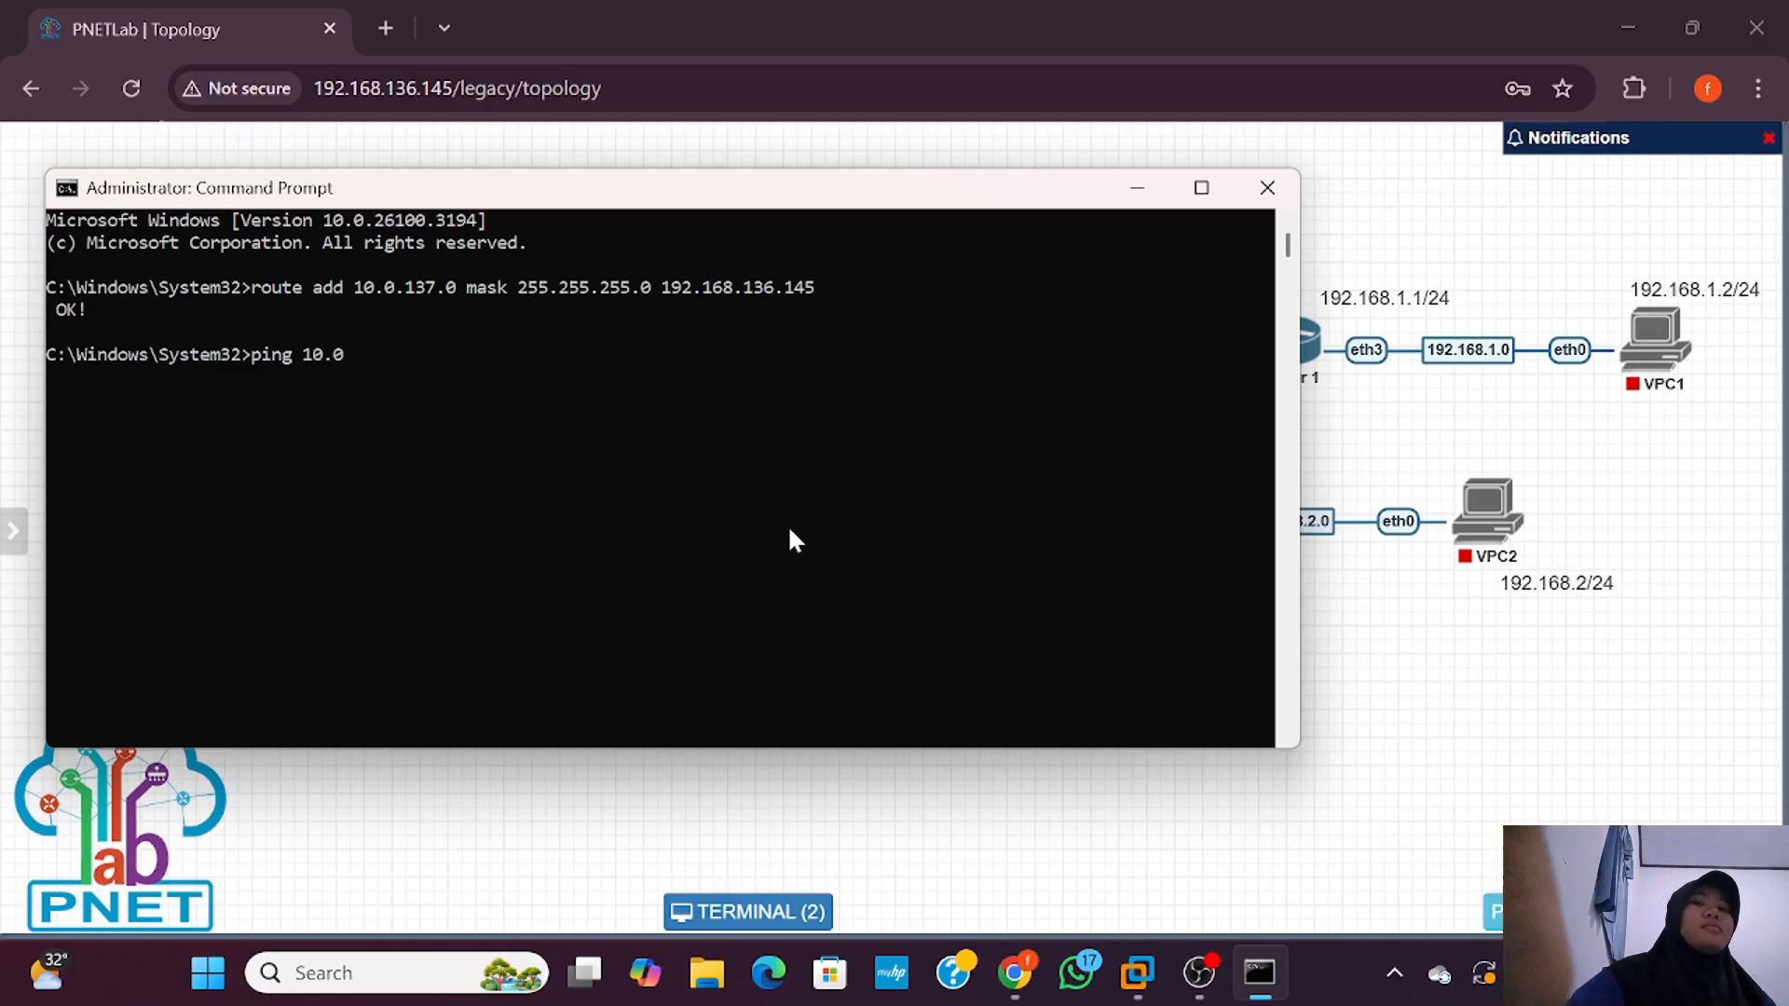
pyautogui.write('.137')
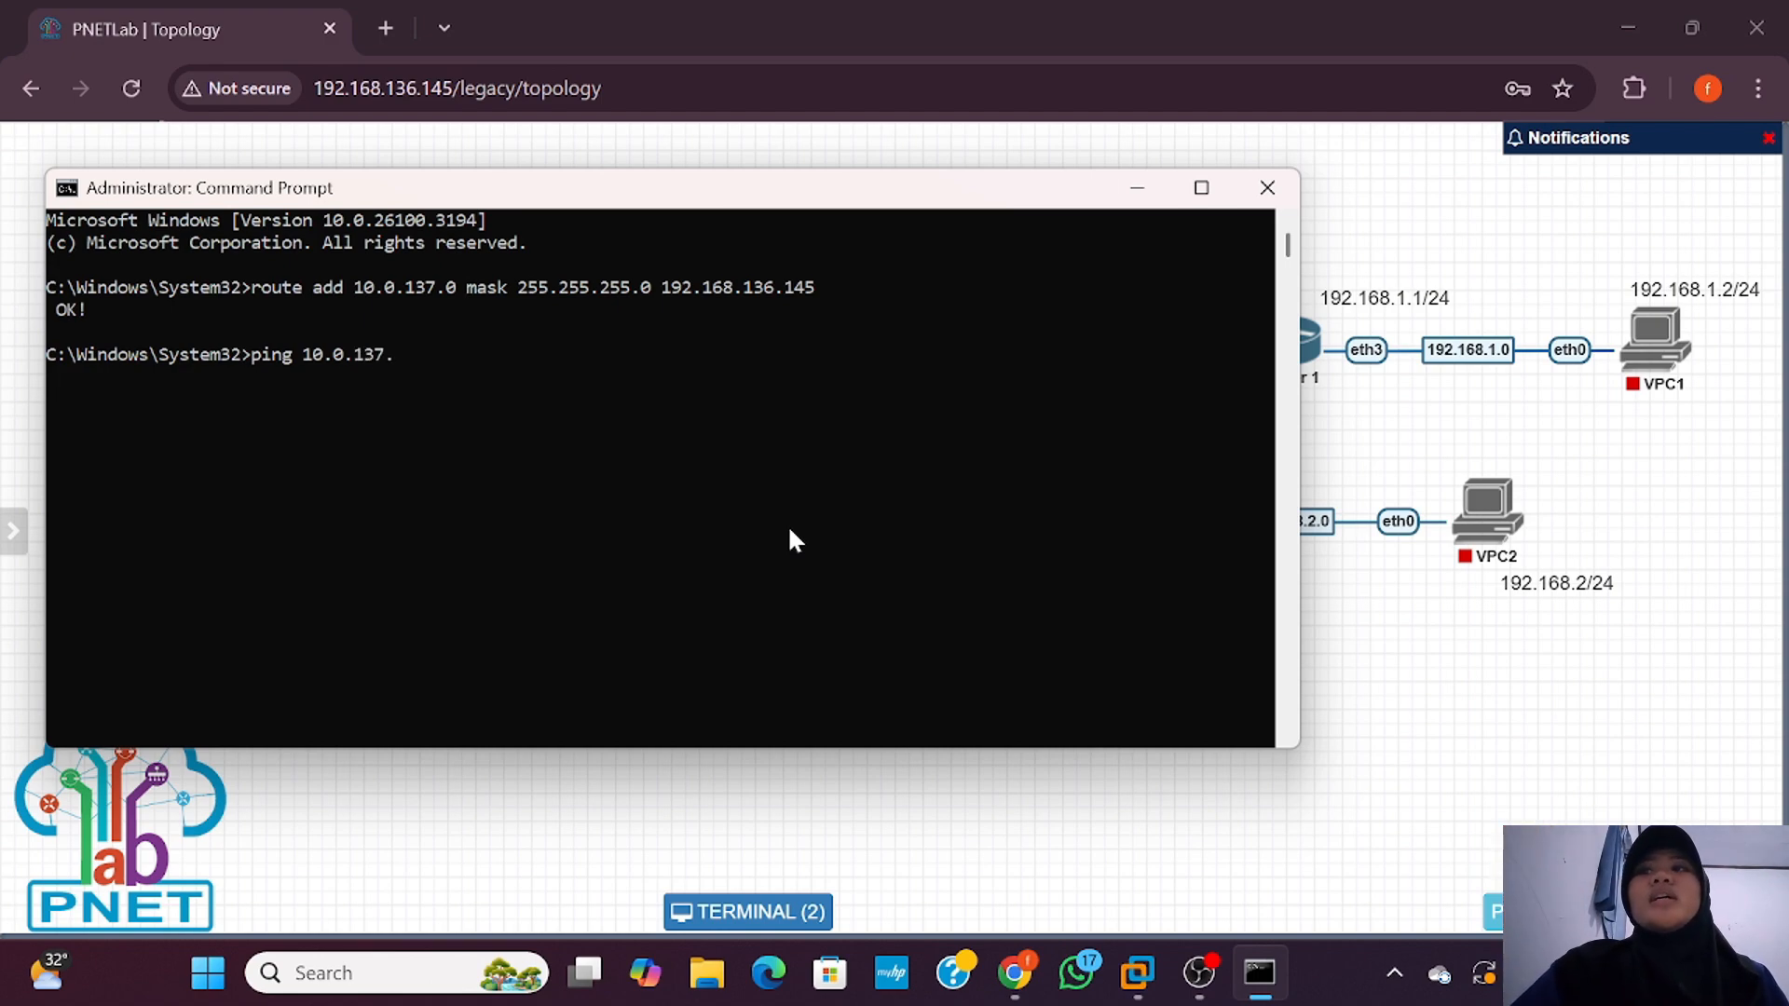
pyautogui.write('.21')
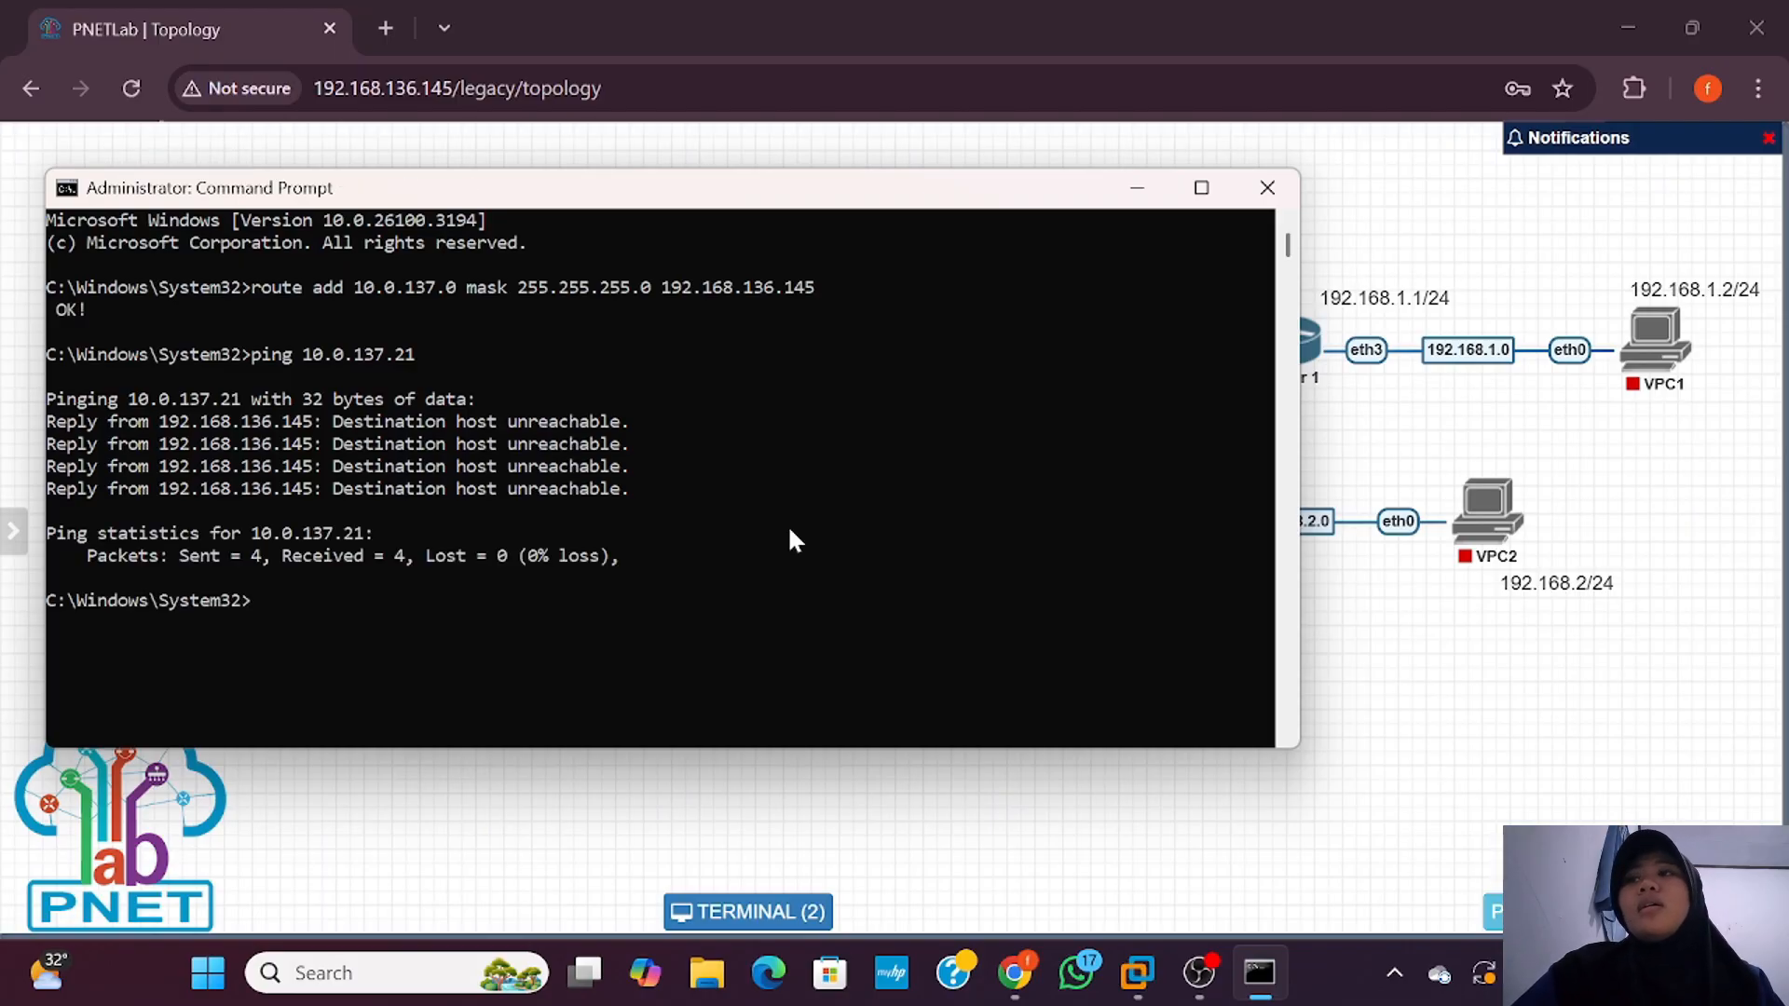
pyautogui.press('Return')
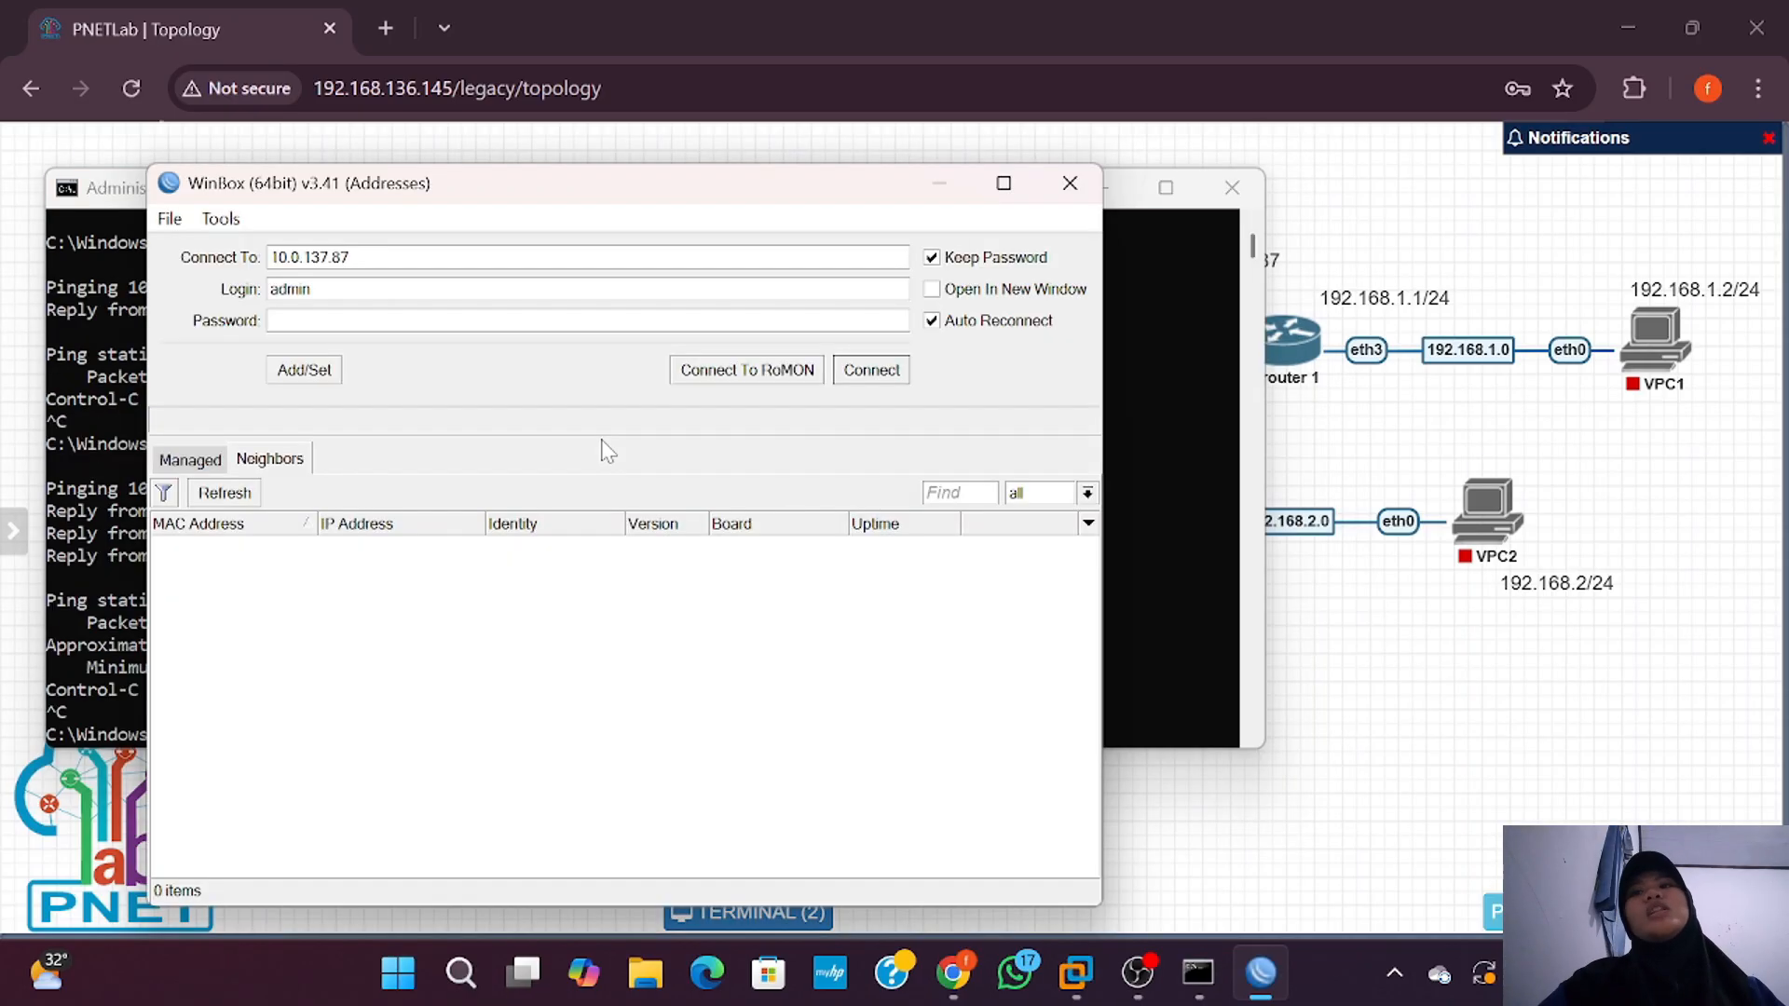
# Step: Log in to router1 at 10.0.137.87 as admin, enlarge its session window, and skip the password change
pyautogui.click(874, 373)
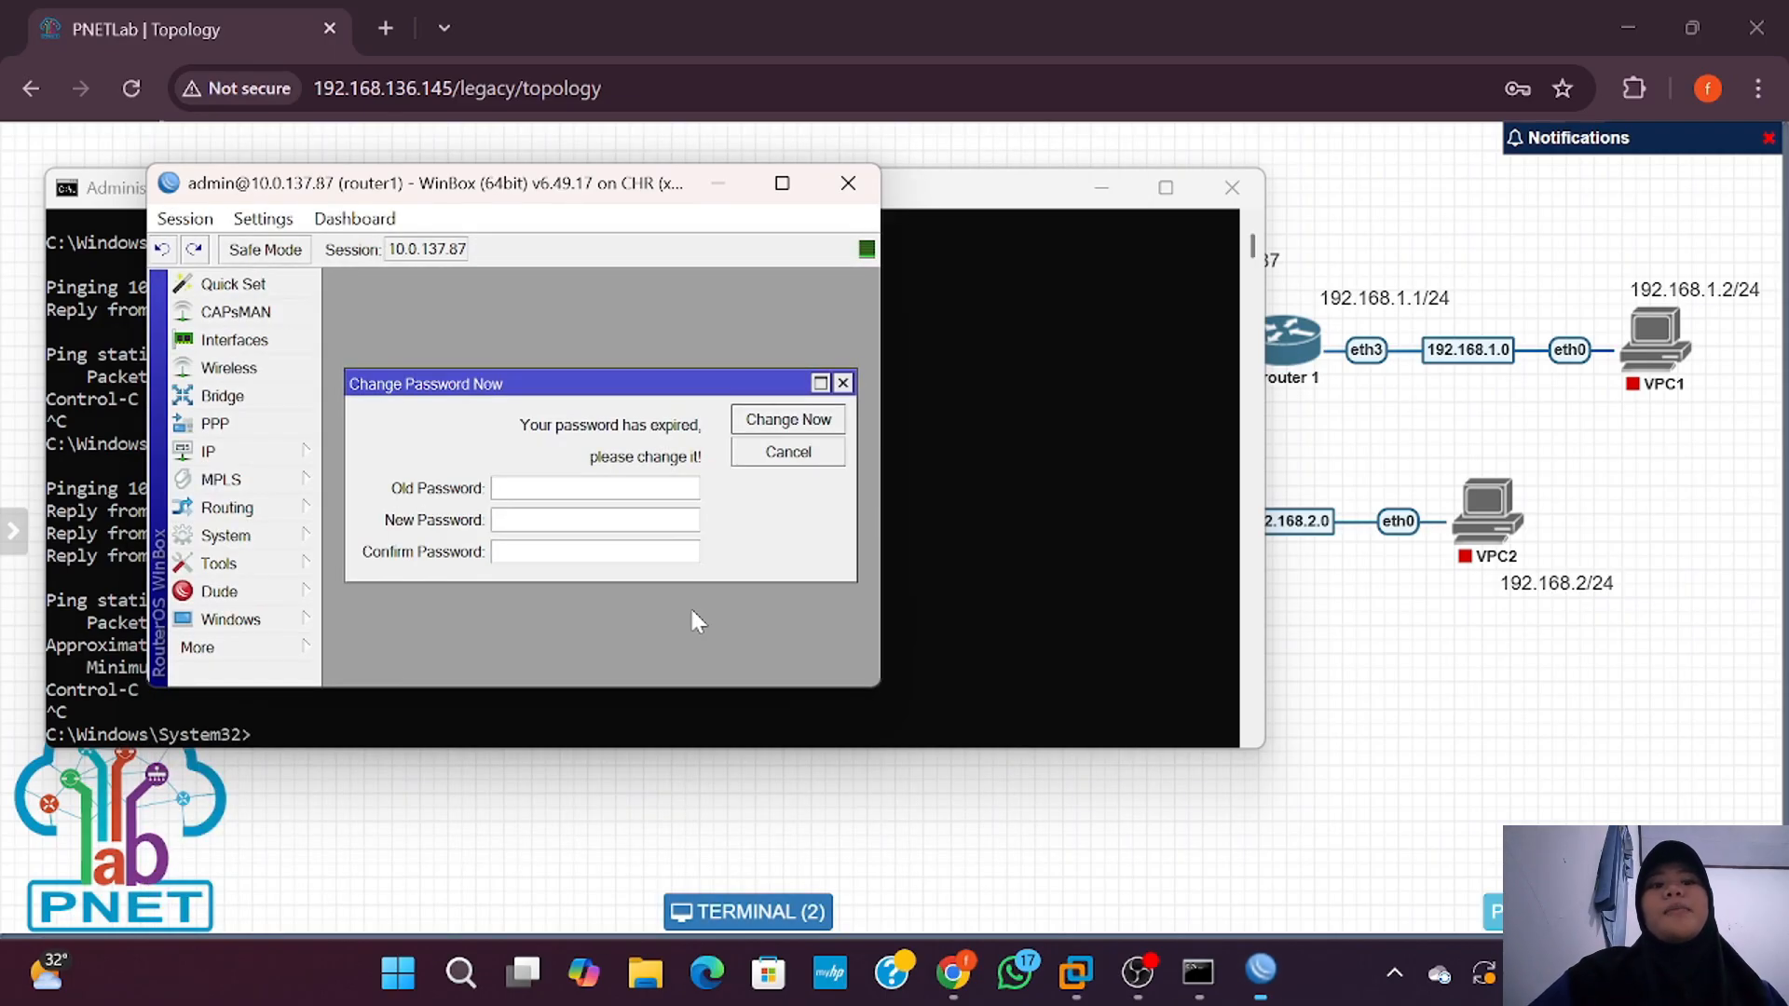
pyautogui.click(1101, 187)
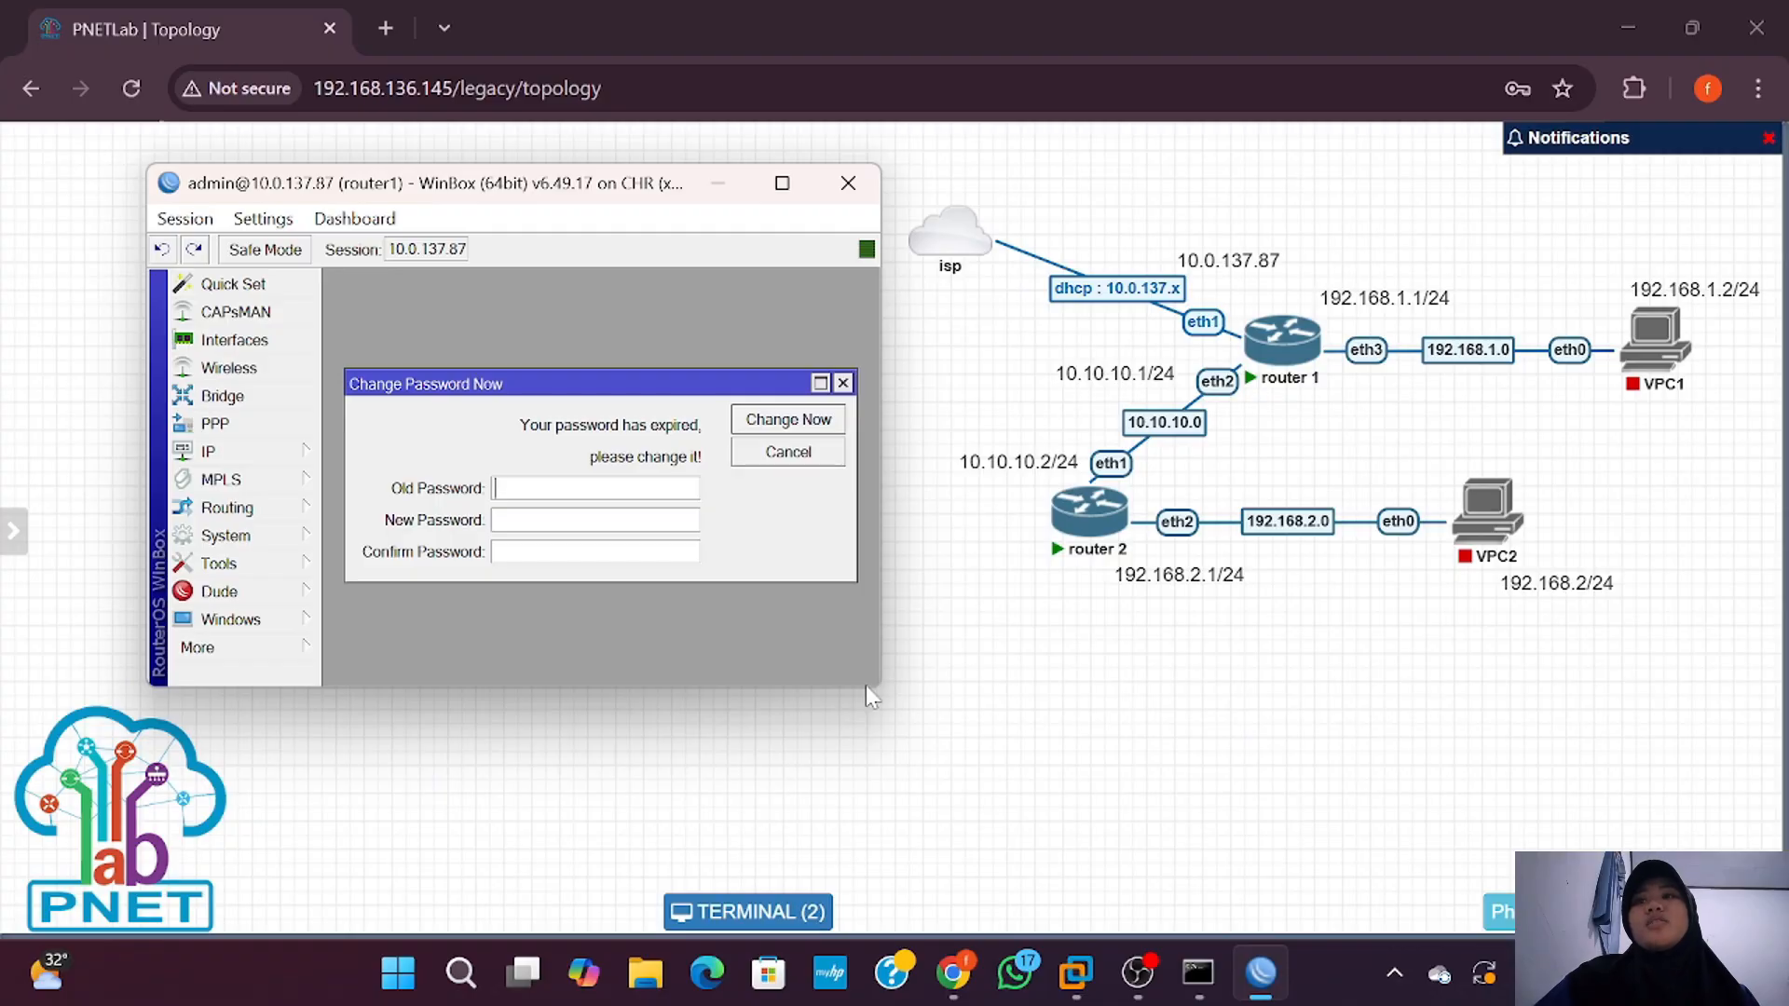
pyautogui.moveTo(880, 695); pyautogui.dragTo(968, 915)
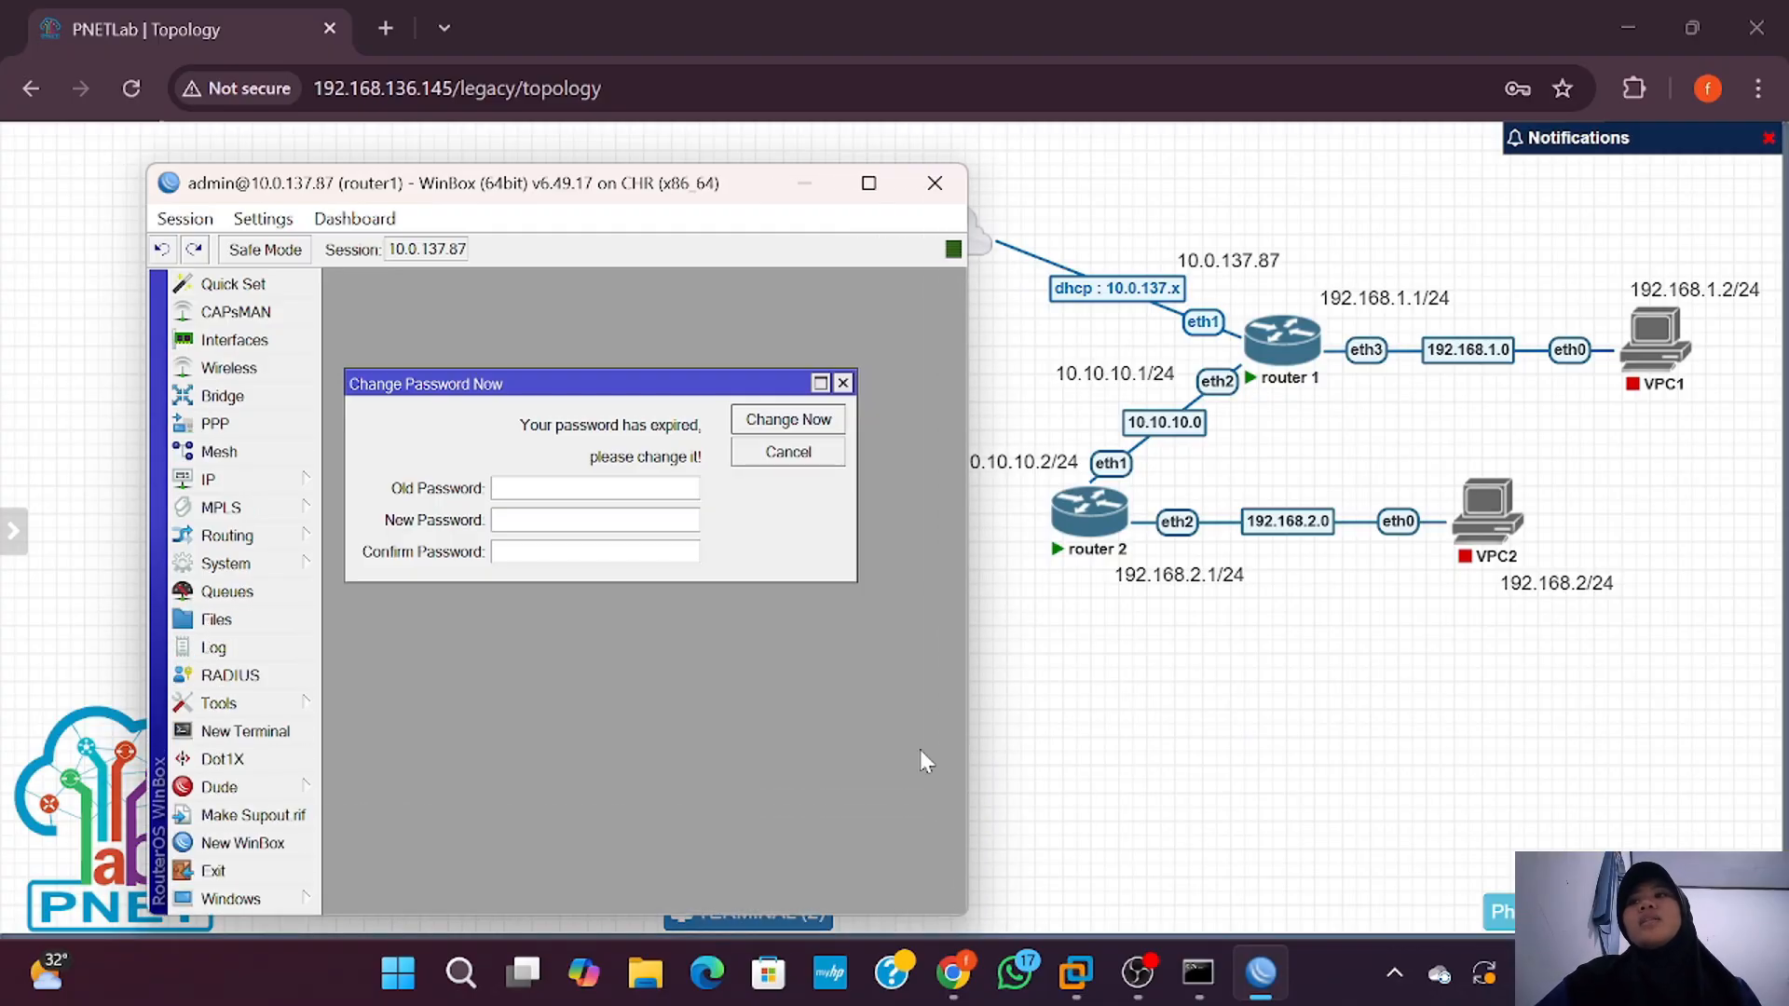
pyautogui.click(842, 383)
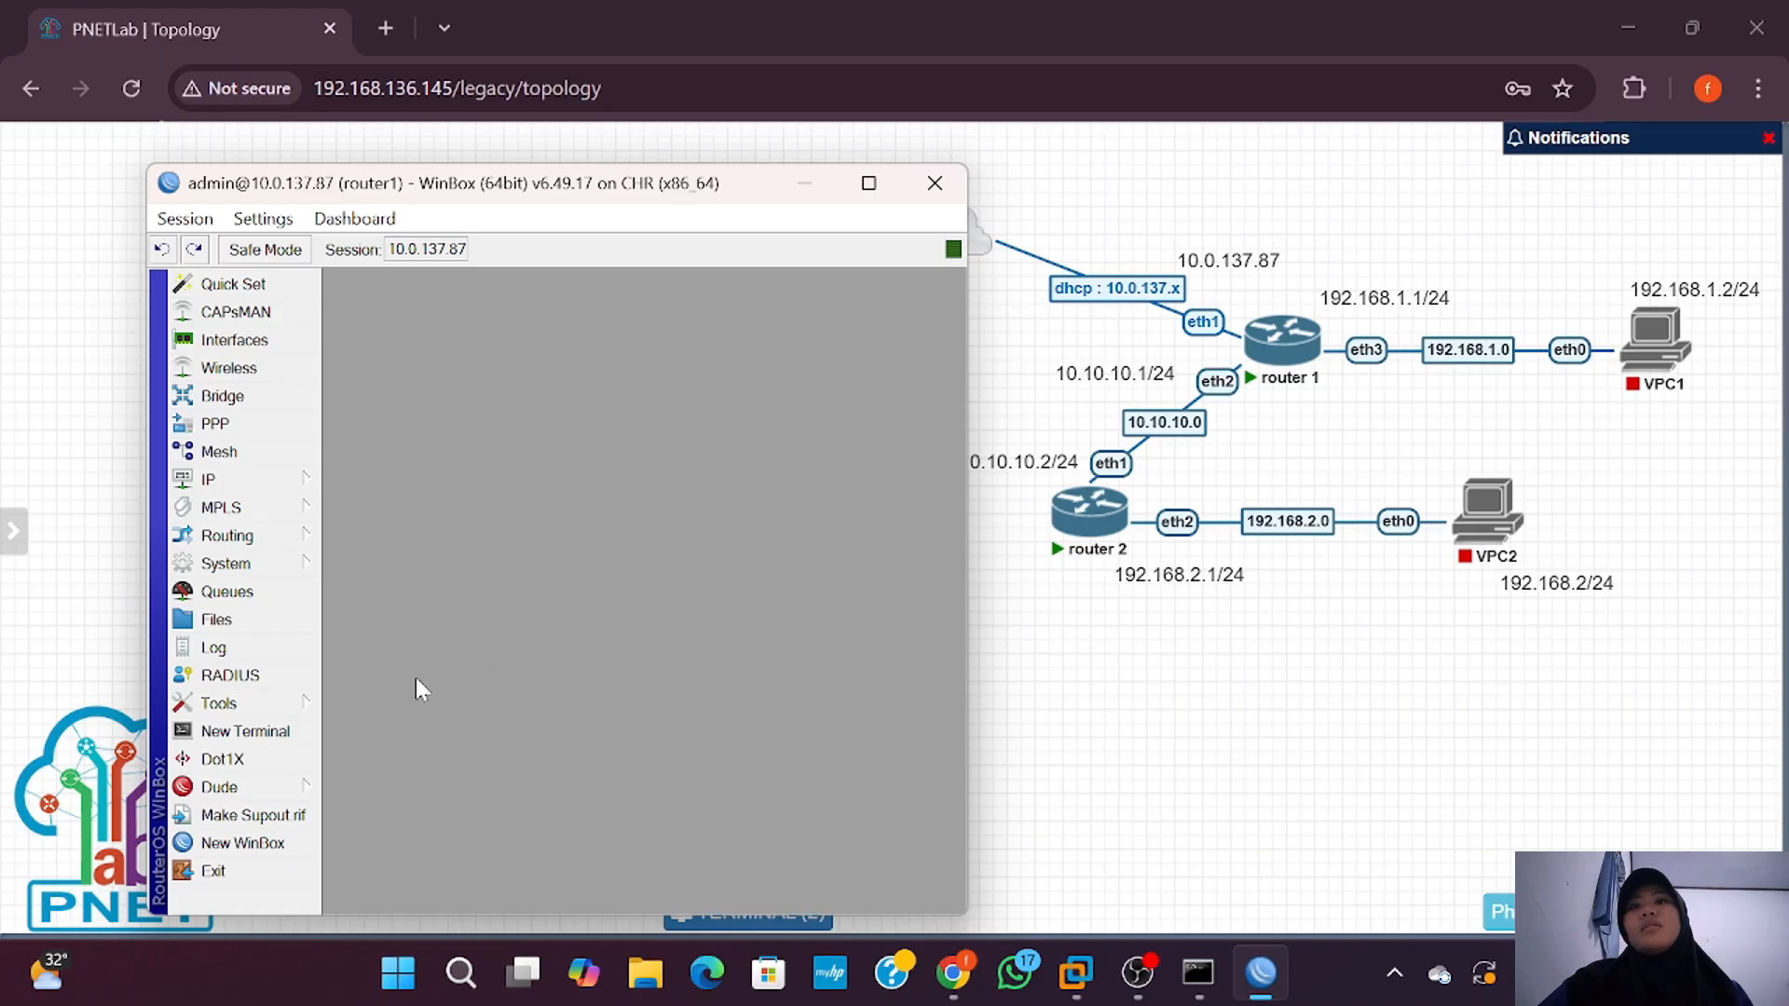
# Step: Tick Enabled in router1's Tools > RoMON settings and confirm with OK
pyautogui.click(282, 707)
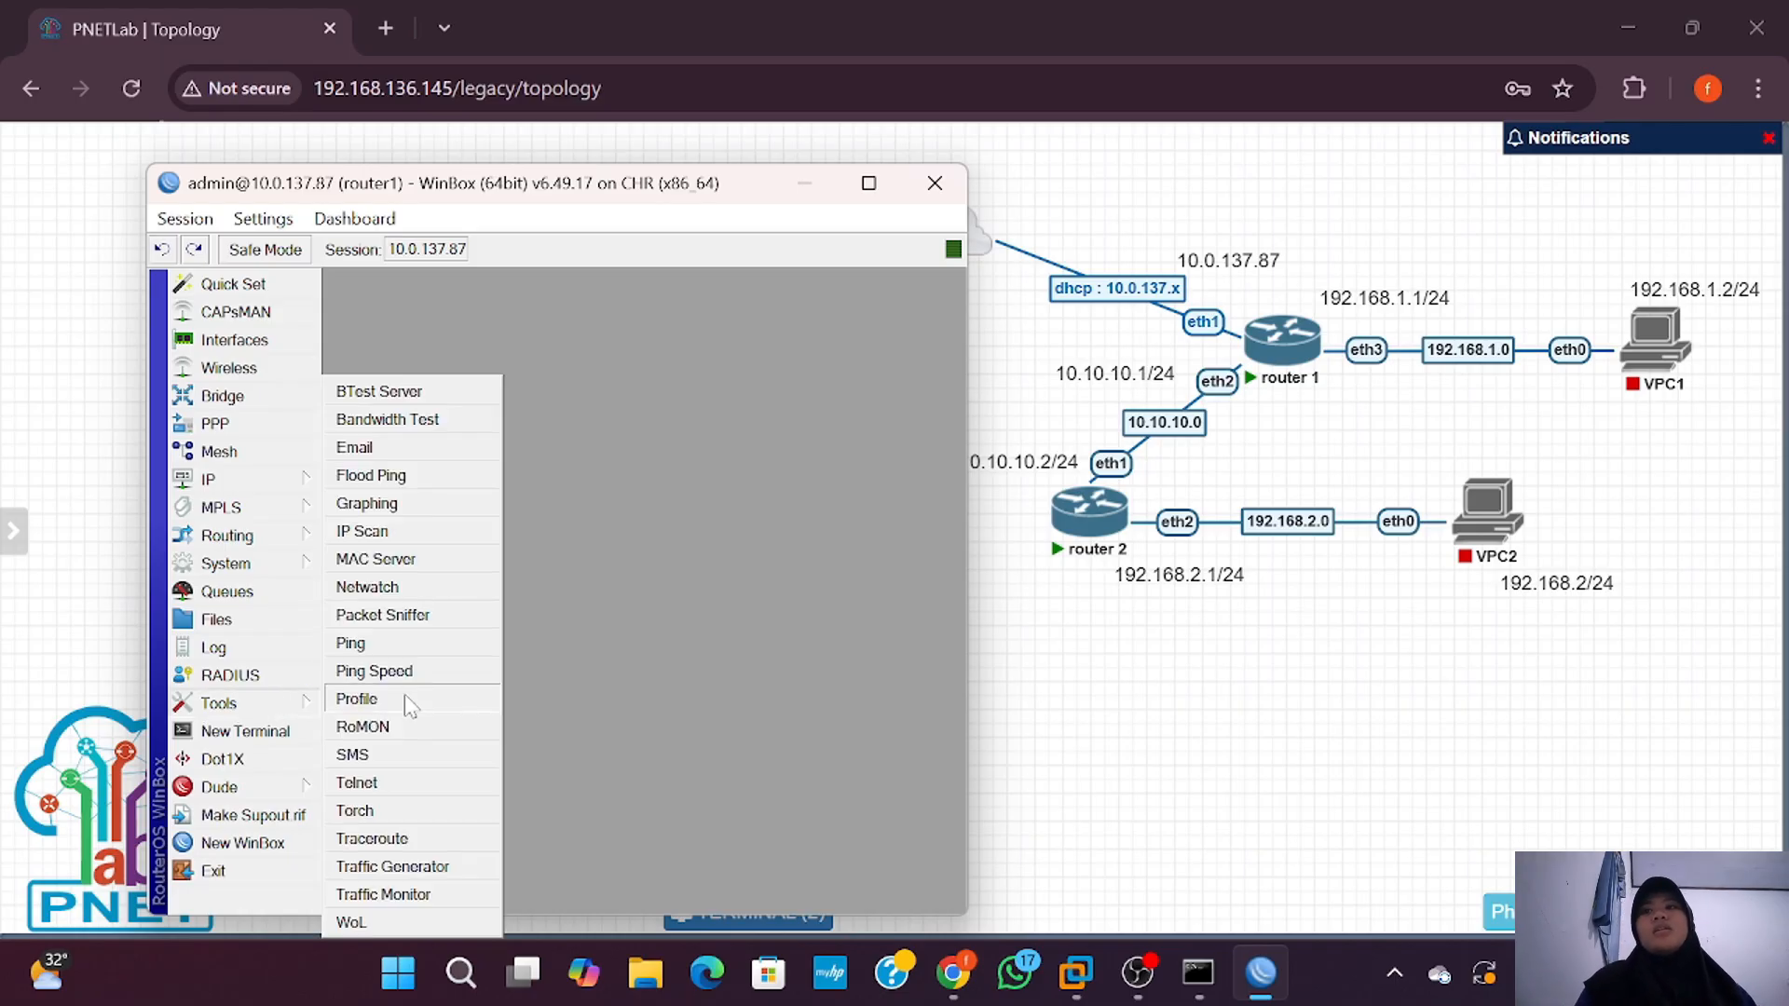
pyautogui.click(410, 729)
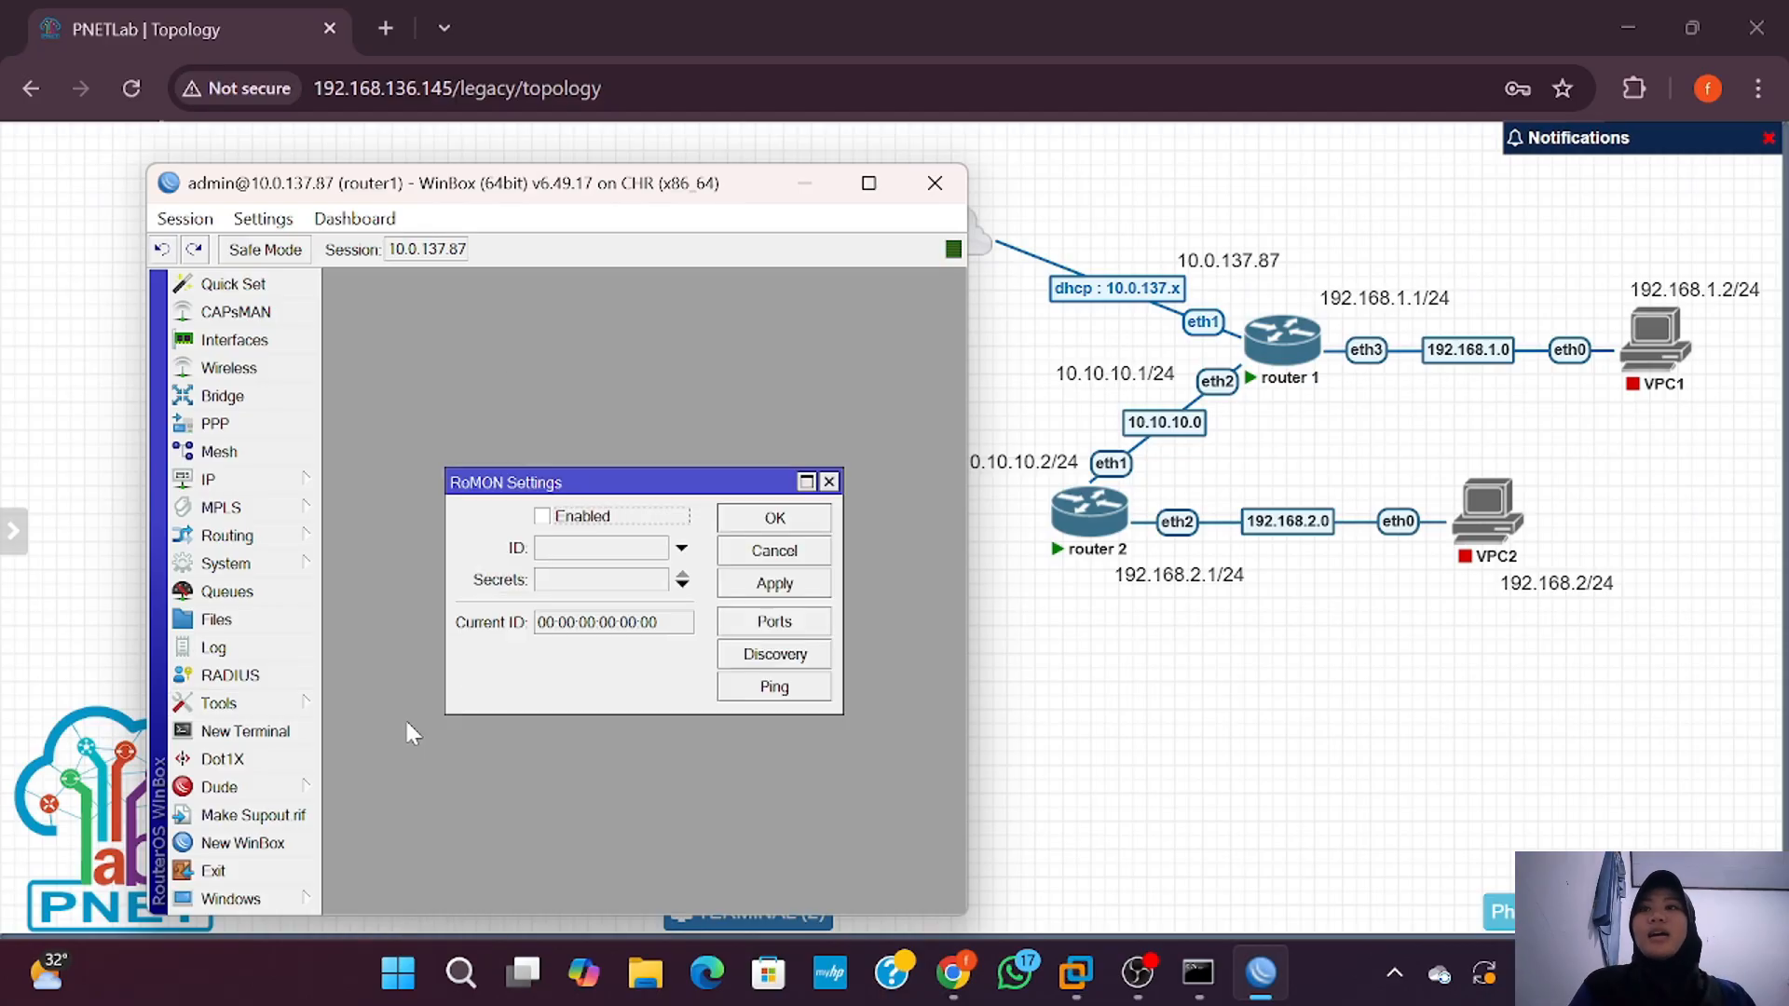
pyautogui.click(549, 518)
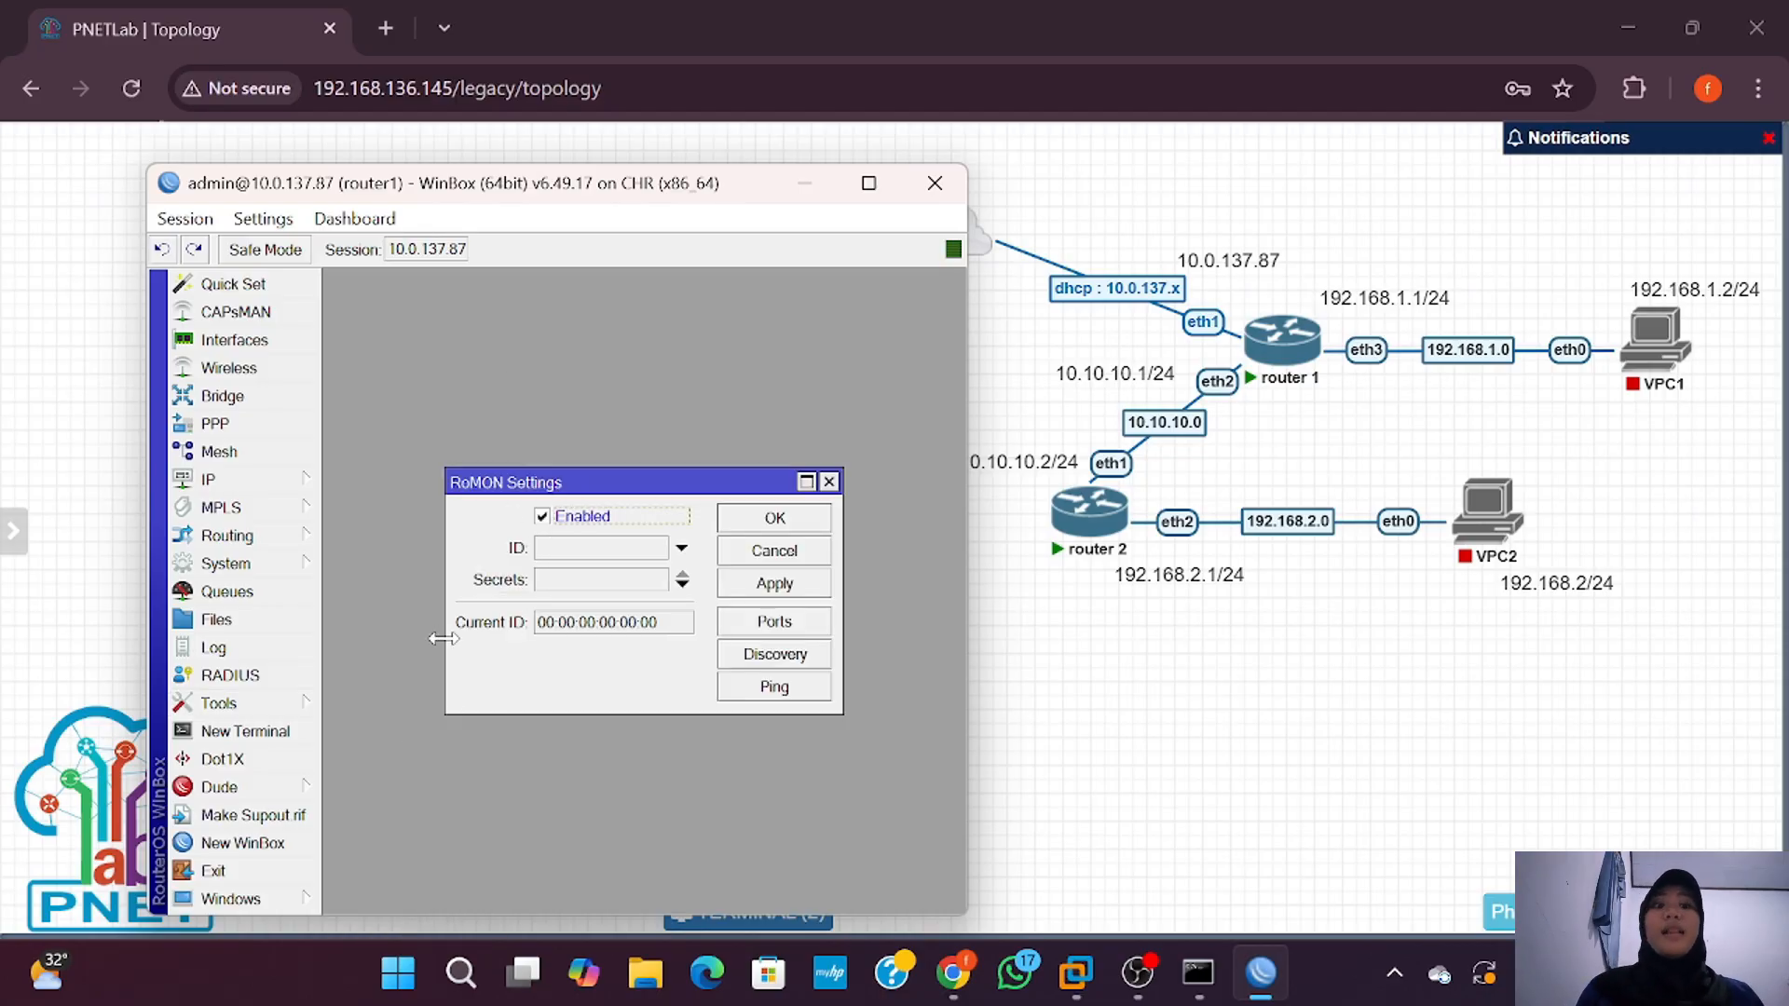
pyautogui.click(788, 519)
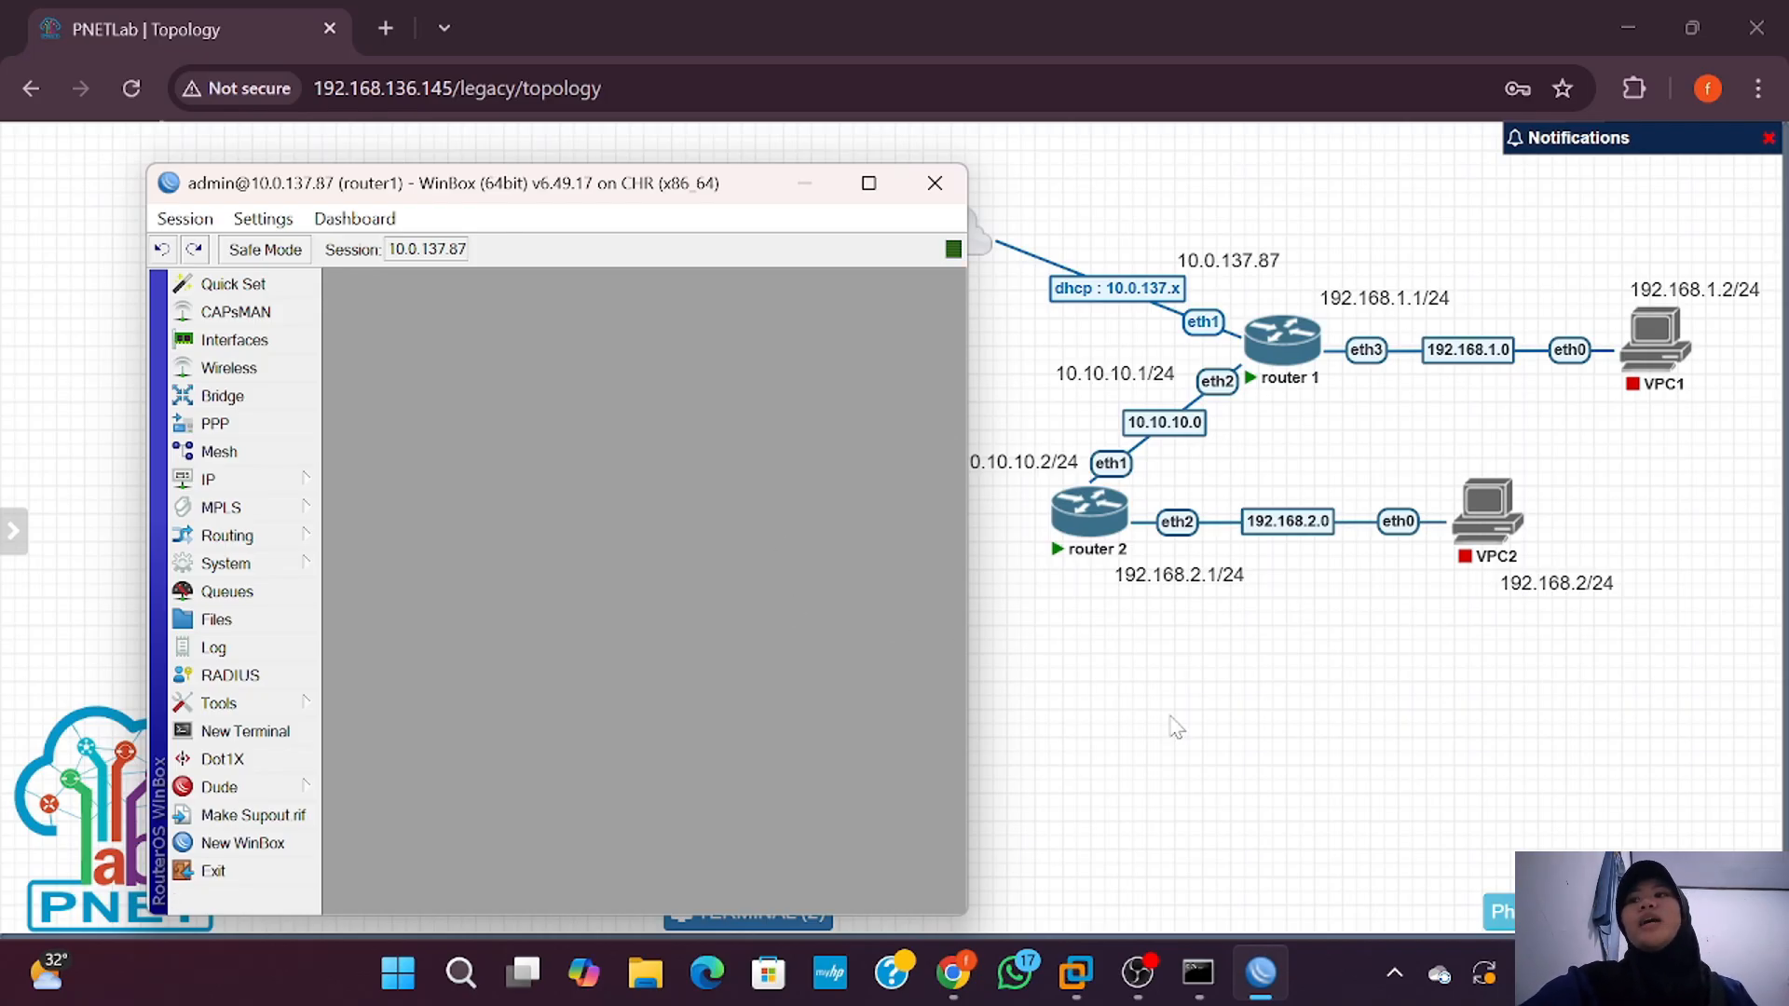
pyautogui.moveTo(1284, 353)
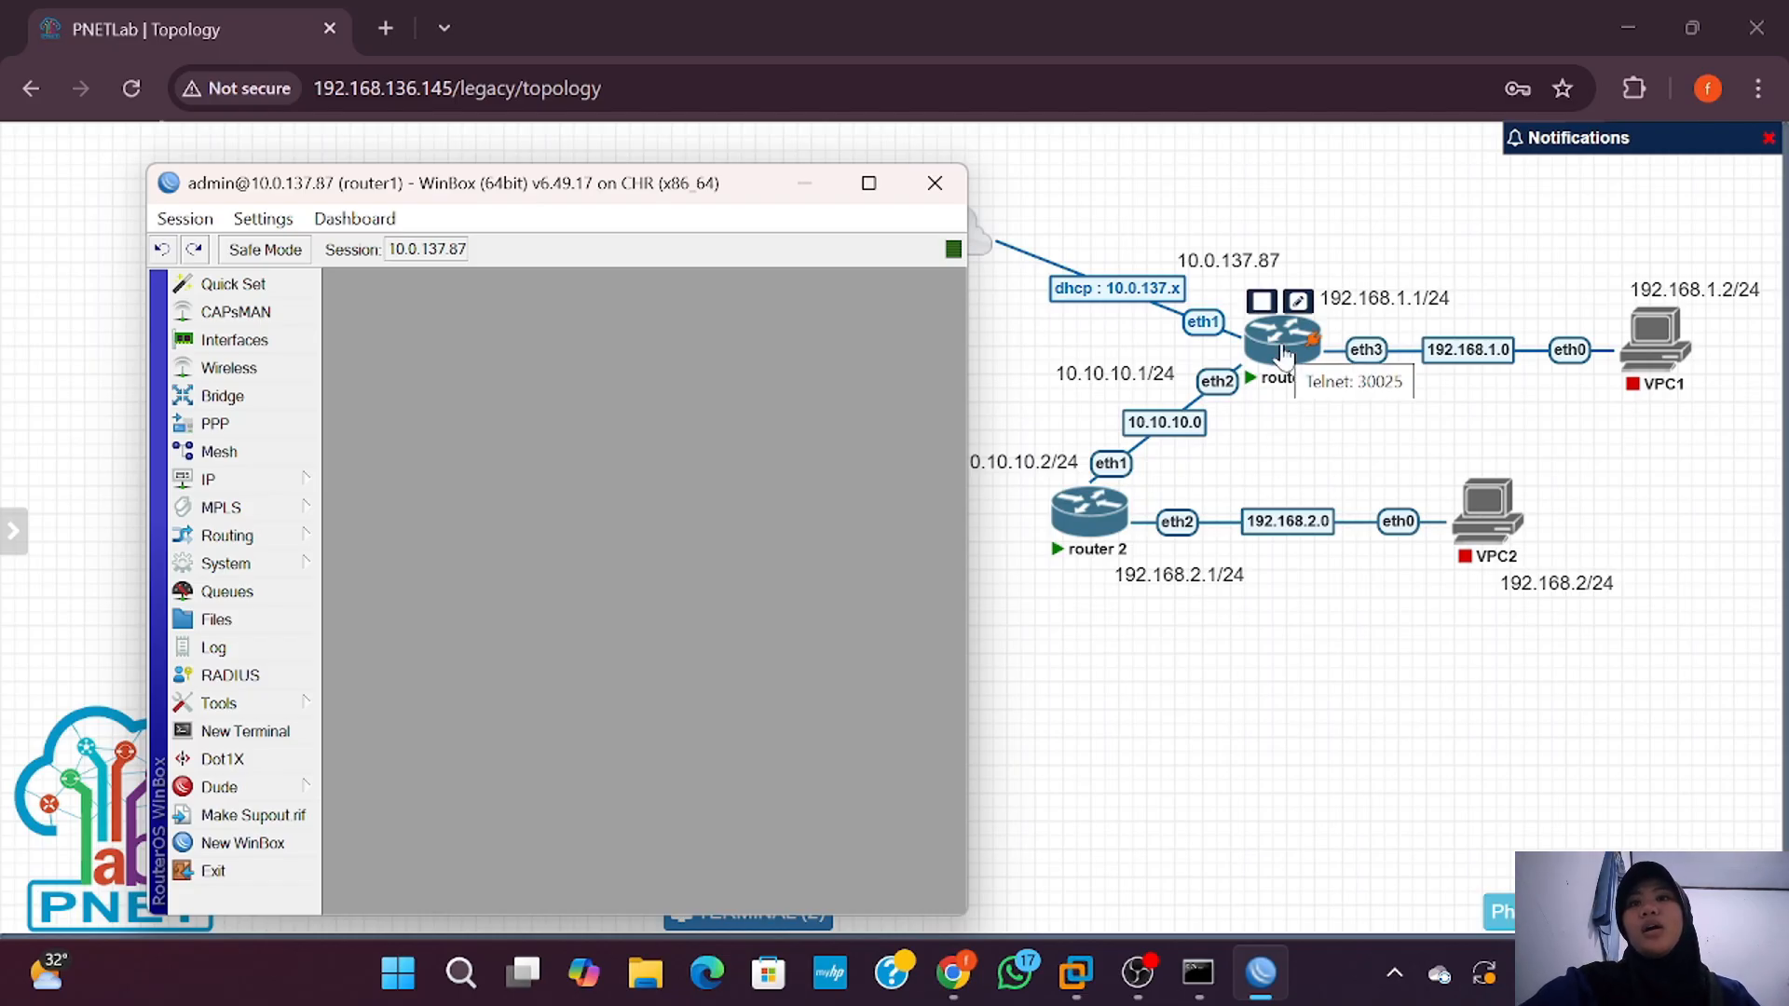
# Step: Run 'tool romon set enabled=yes' on router2's console
pyautogui.hotkey('alt', 'Tab')
pyautogui.write('tool romon')
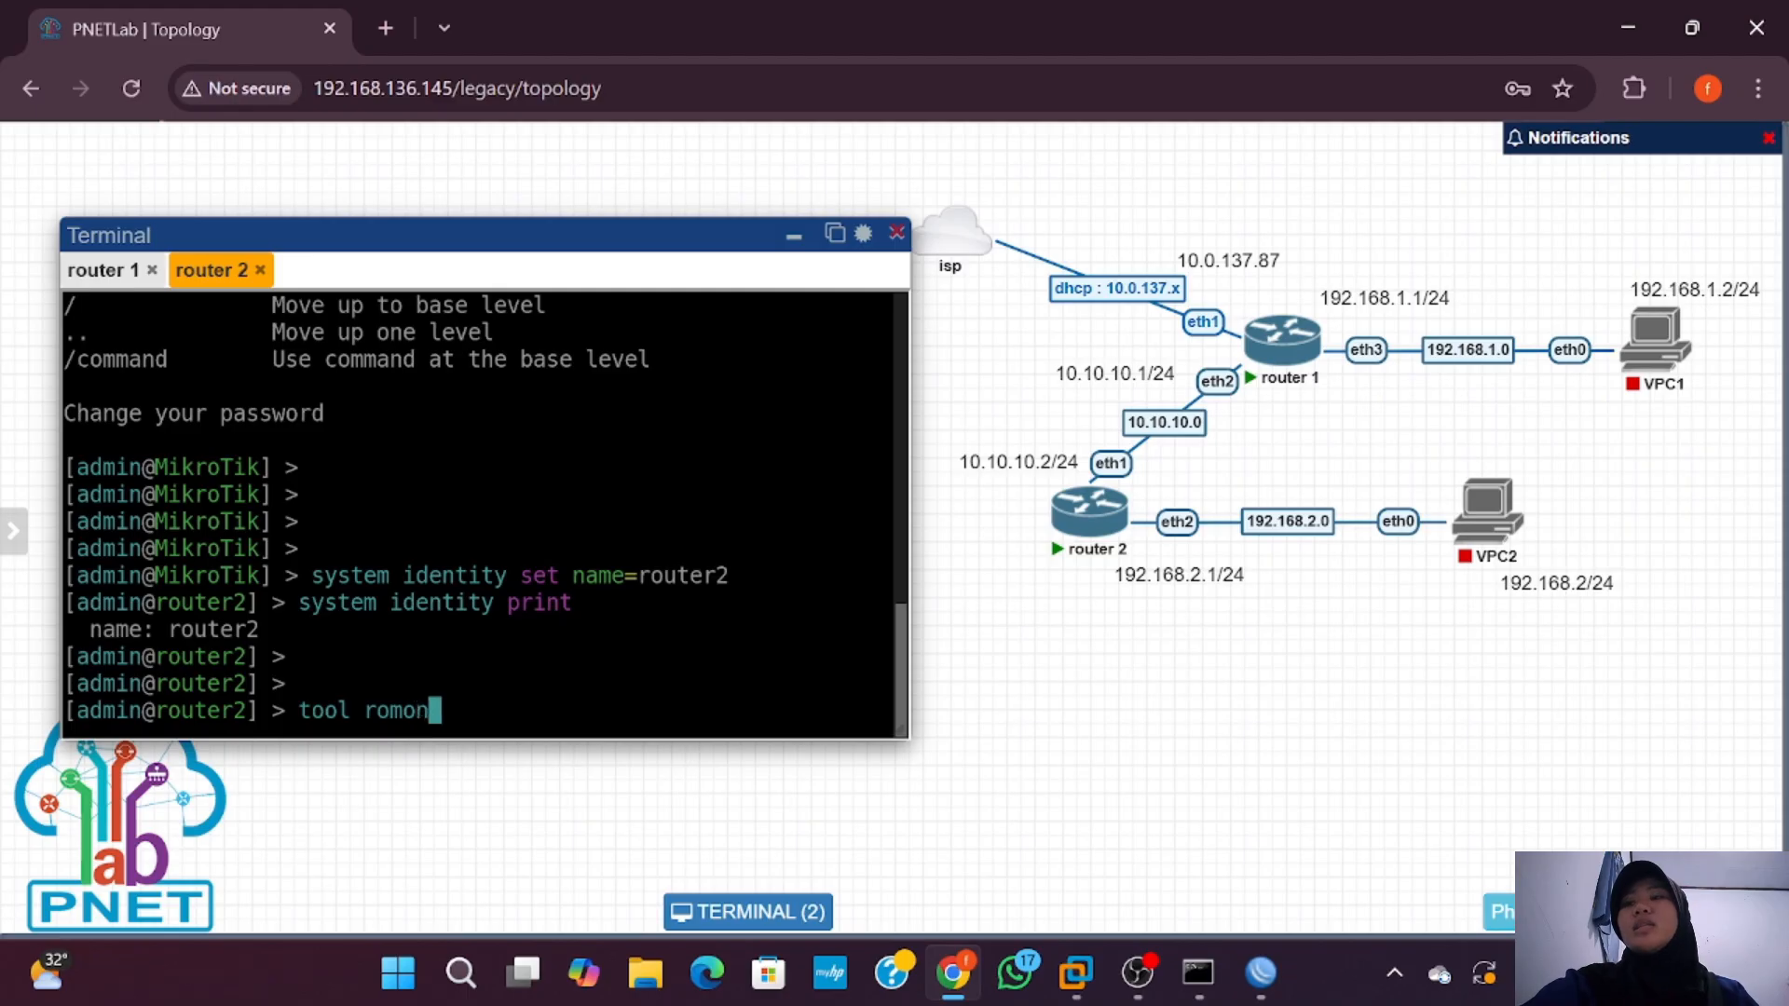
pyautogui.write(' set ')
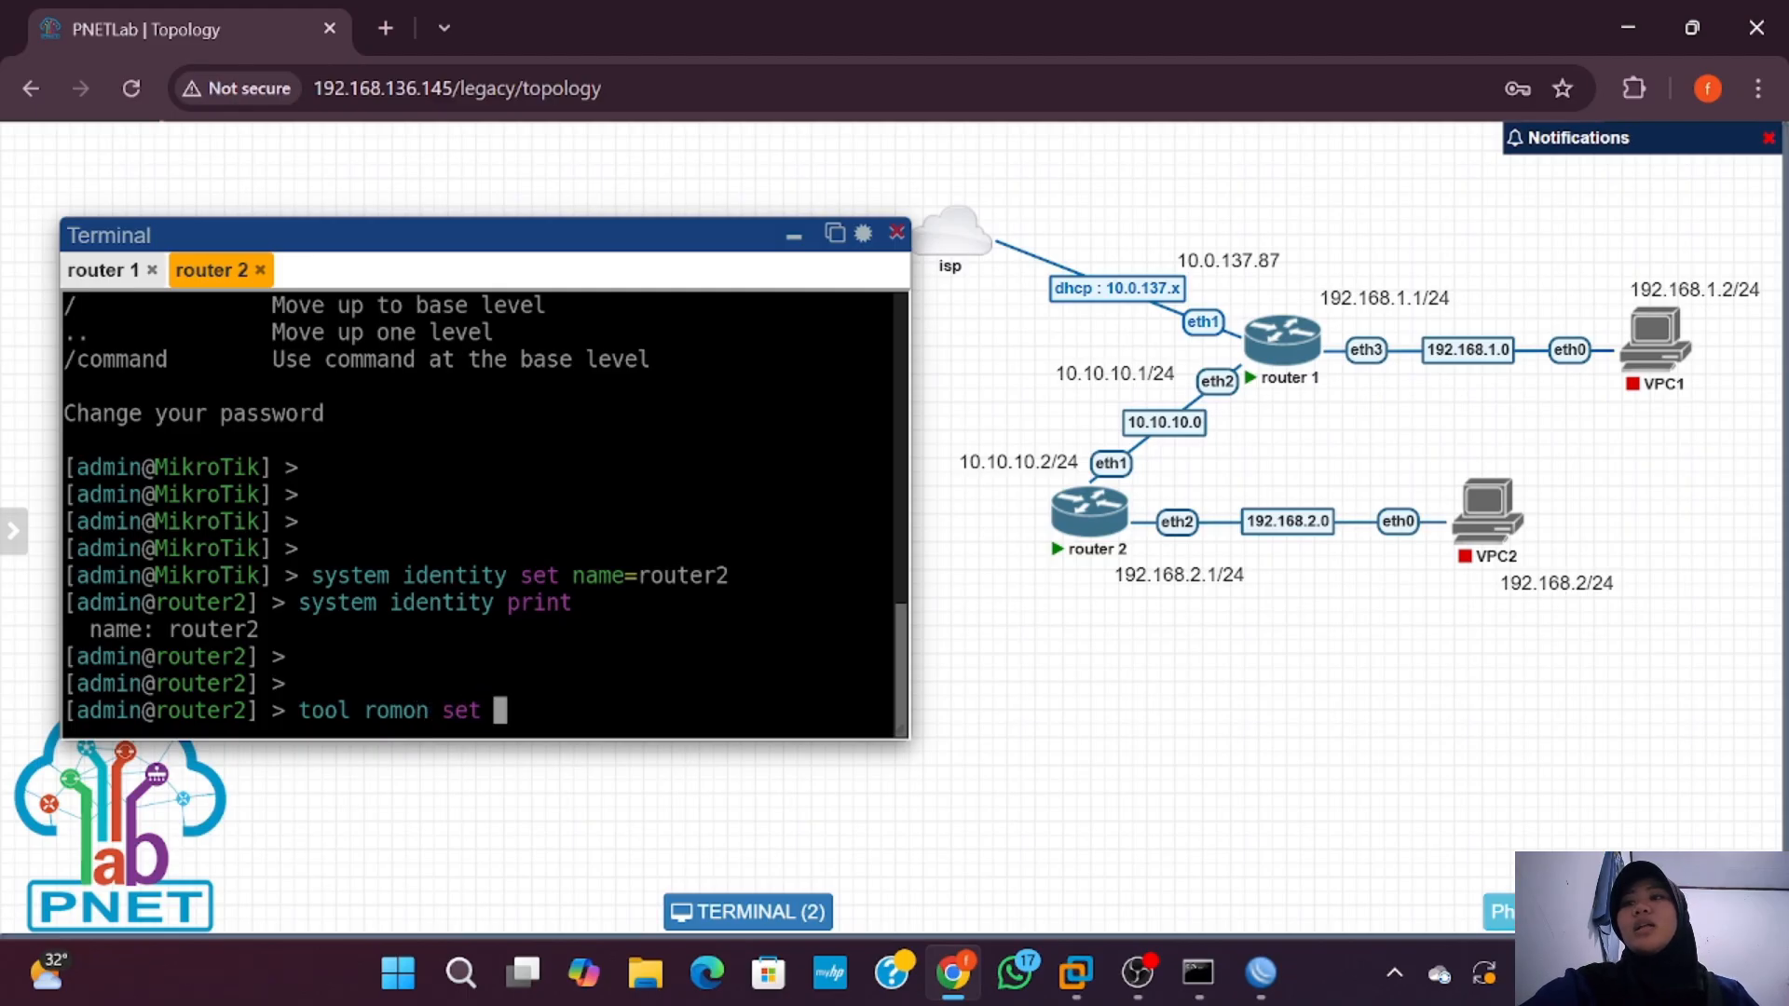
pyautogui.write('enabled=yes')
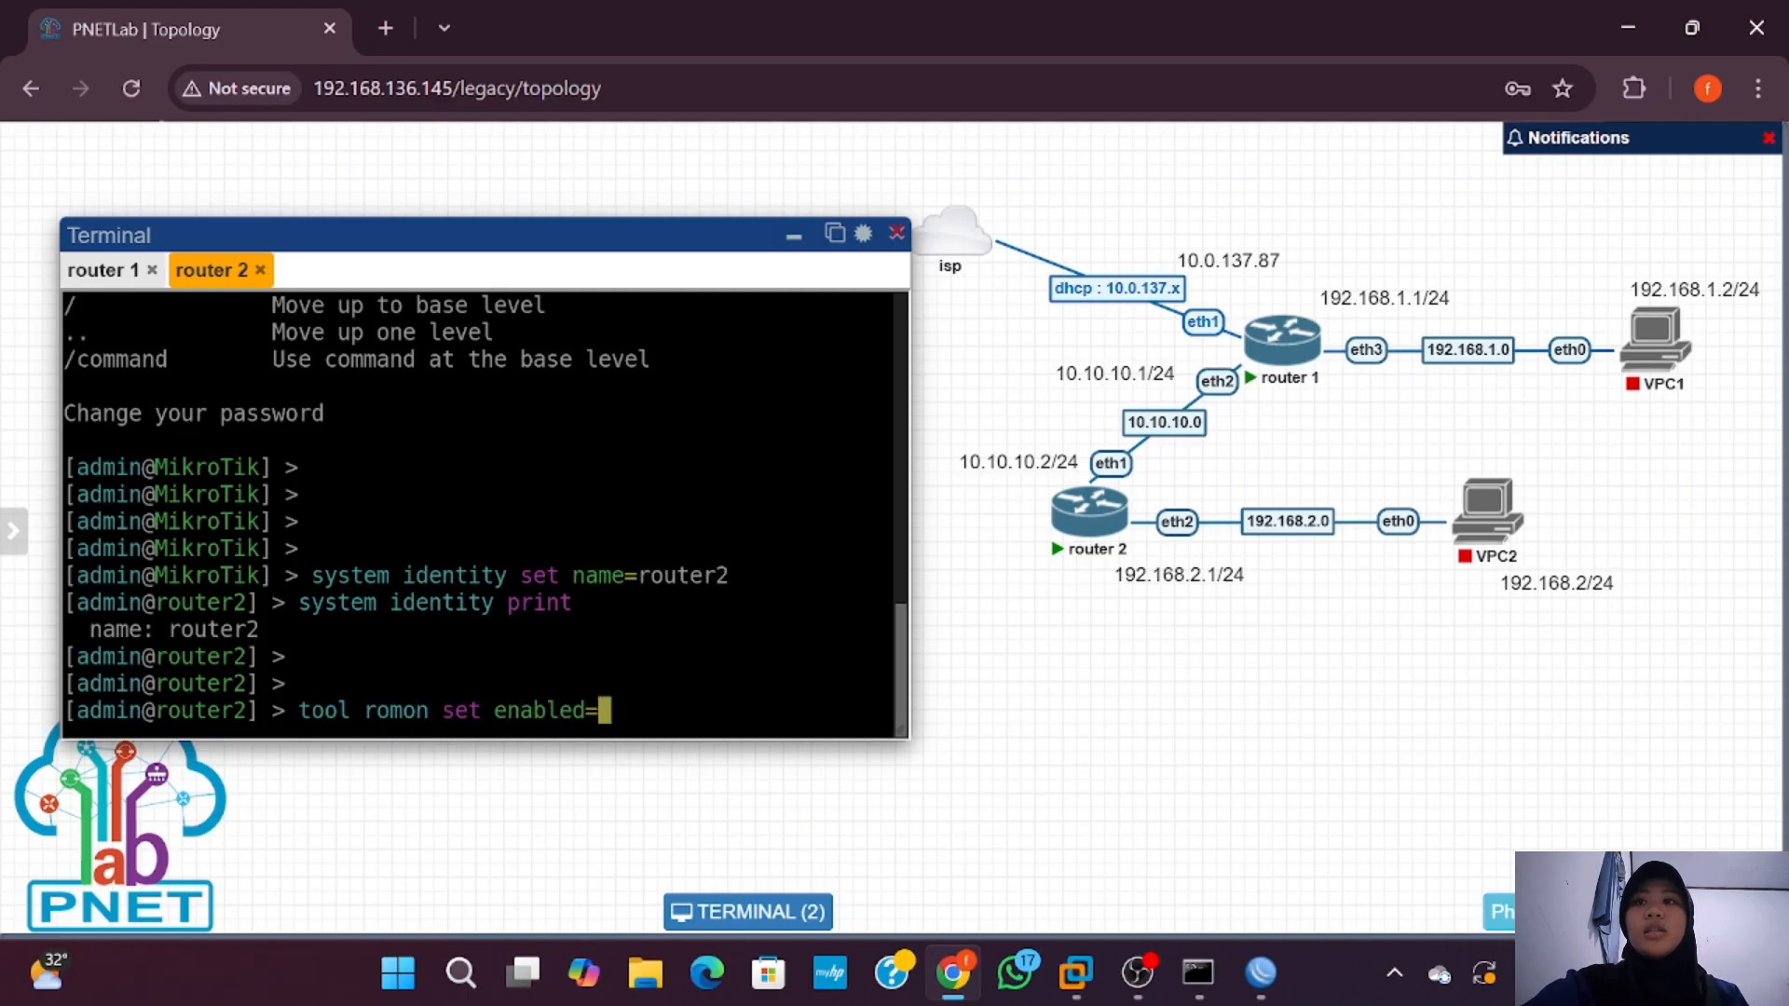
pyautogui.press('Return')
# Step: Print router2's RoMON settings to confirm it is enabled, then bring back router1's WinBox session
pyautogui.press('Up')
pyautogui.press('BackSpace')
pyautogui.press('BackSpace')
pyautogui.press('BackSpace')
pyautogui.press('BackSpace')
pyautogui.press('BackSpace')
pyautogui.press('BackSpace')
pyautogui.press('BackSpace')
pyautogui.press('BackSpace')
pyautogui.press('BackSpace')
pyautogui.press('BackSpace')
pyautogui.press('BackSpace')
pyautogui.press('BackSpace')
pyautogui.press('BackSpace')
pyautogui.press('BackSpace')
pyautogui.press('BackSpace')
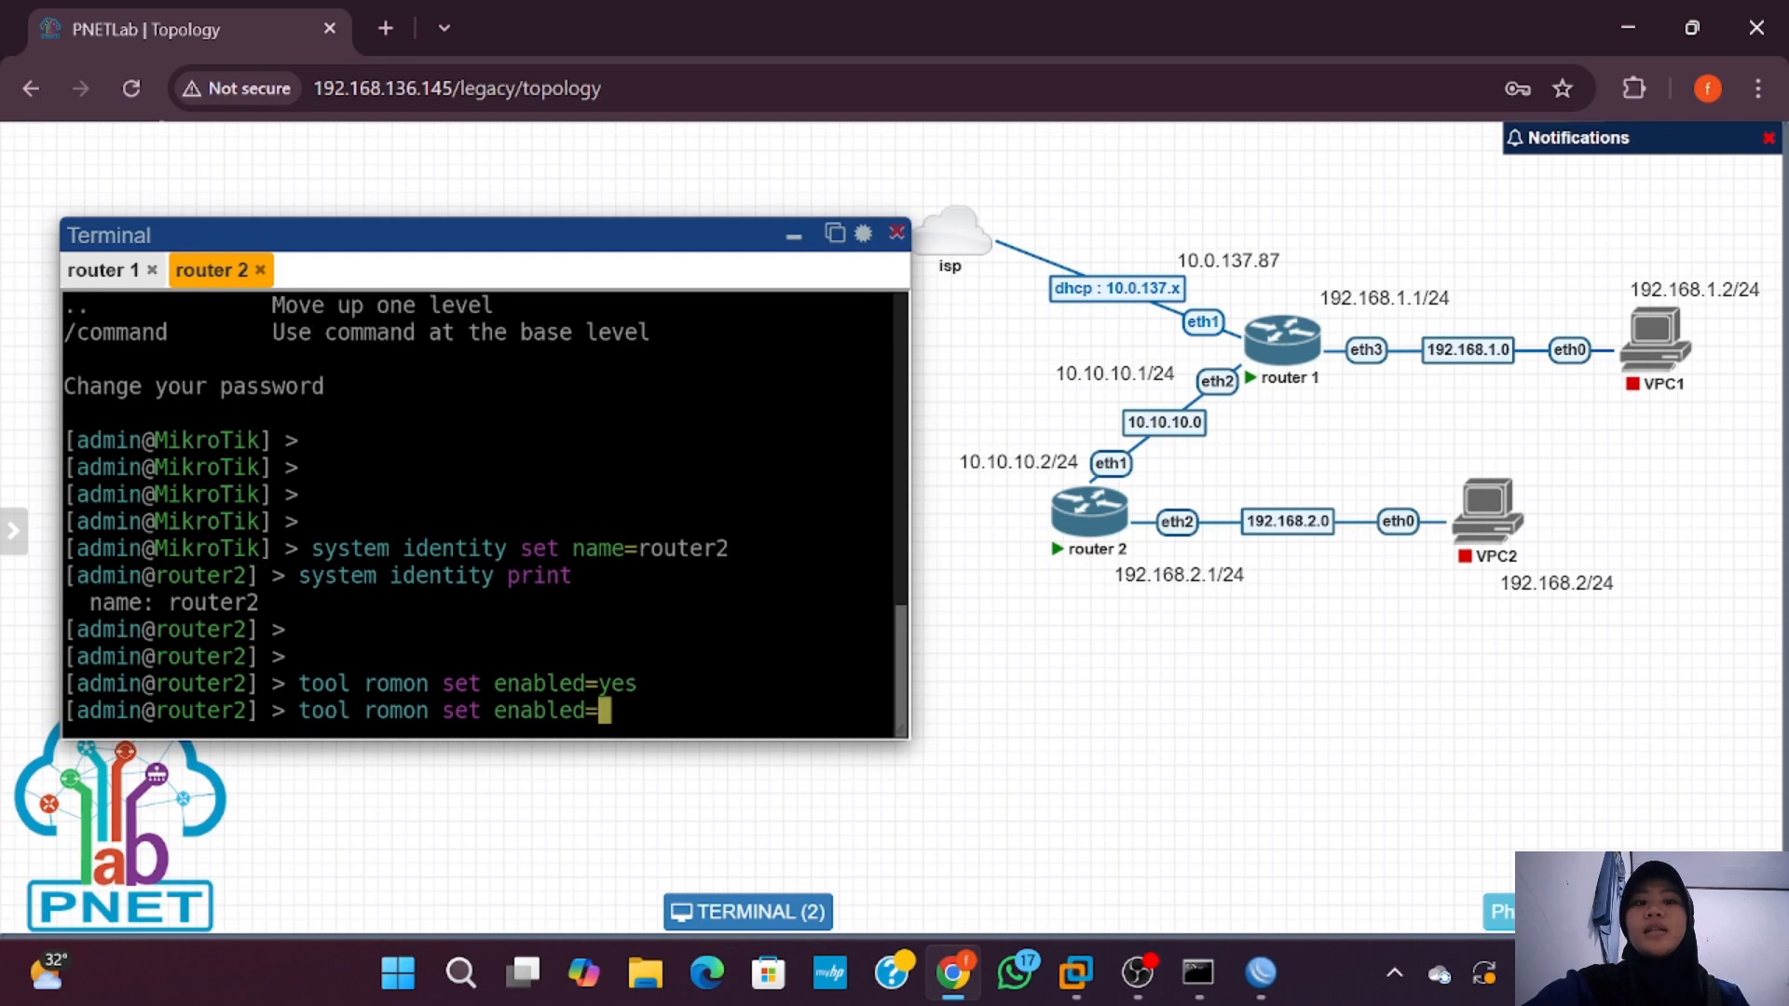
pyautogui.write('print')
pyautogui.press('Return')
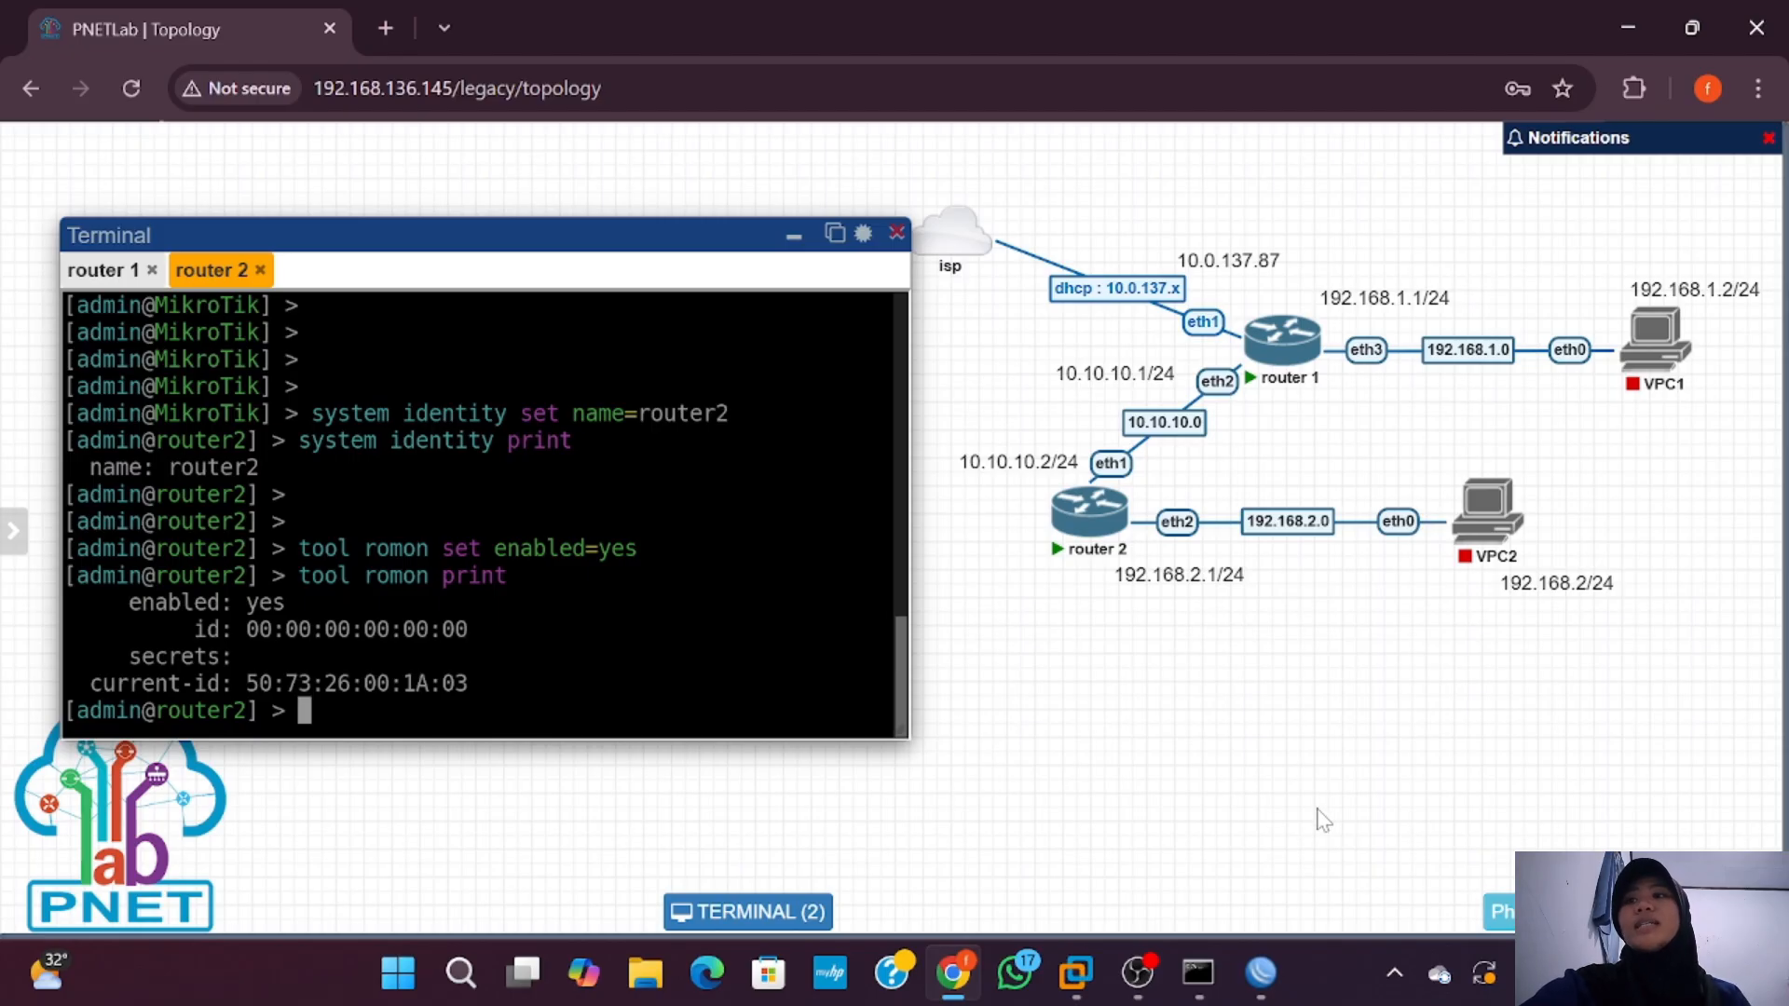
pyautogui.click(1268, 986)
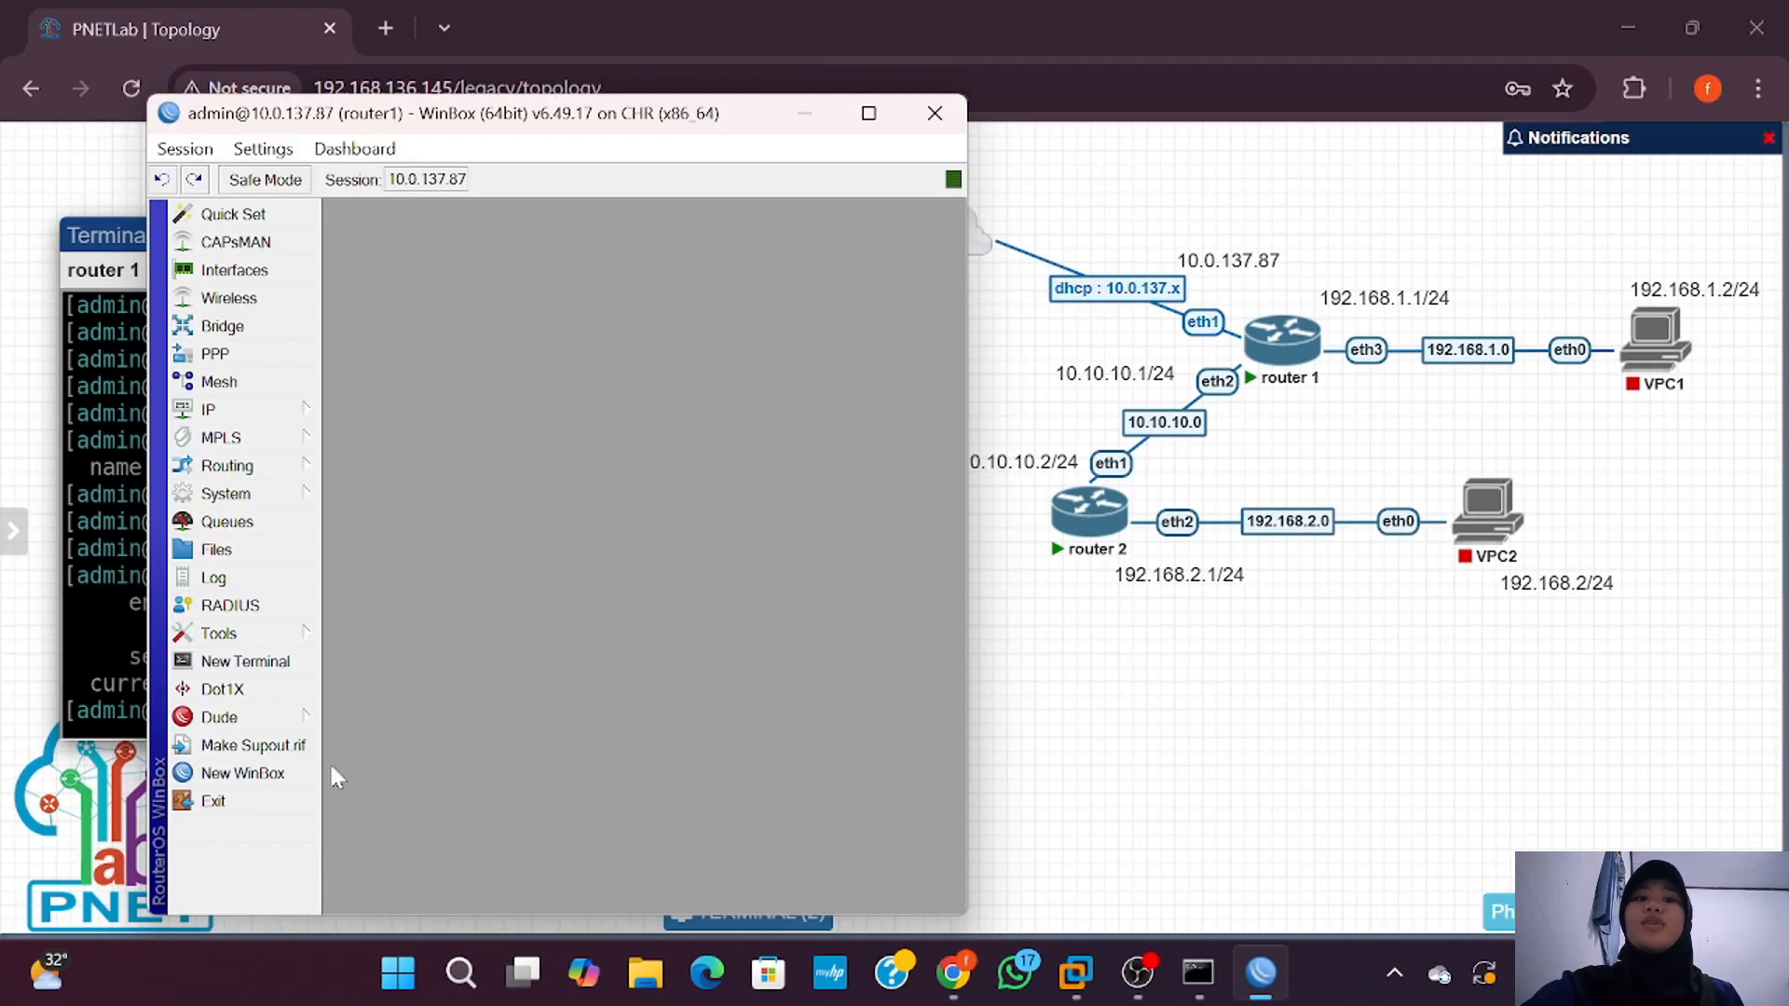
# Step: Open a new WinBox session to router2 via RoMON through router1, then return to router1's window
pyautogui.click(261, 776)
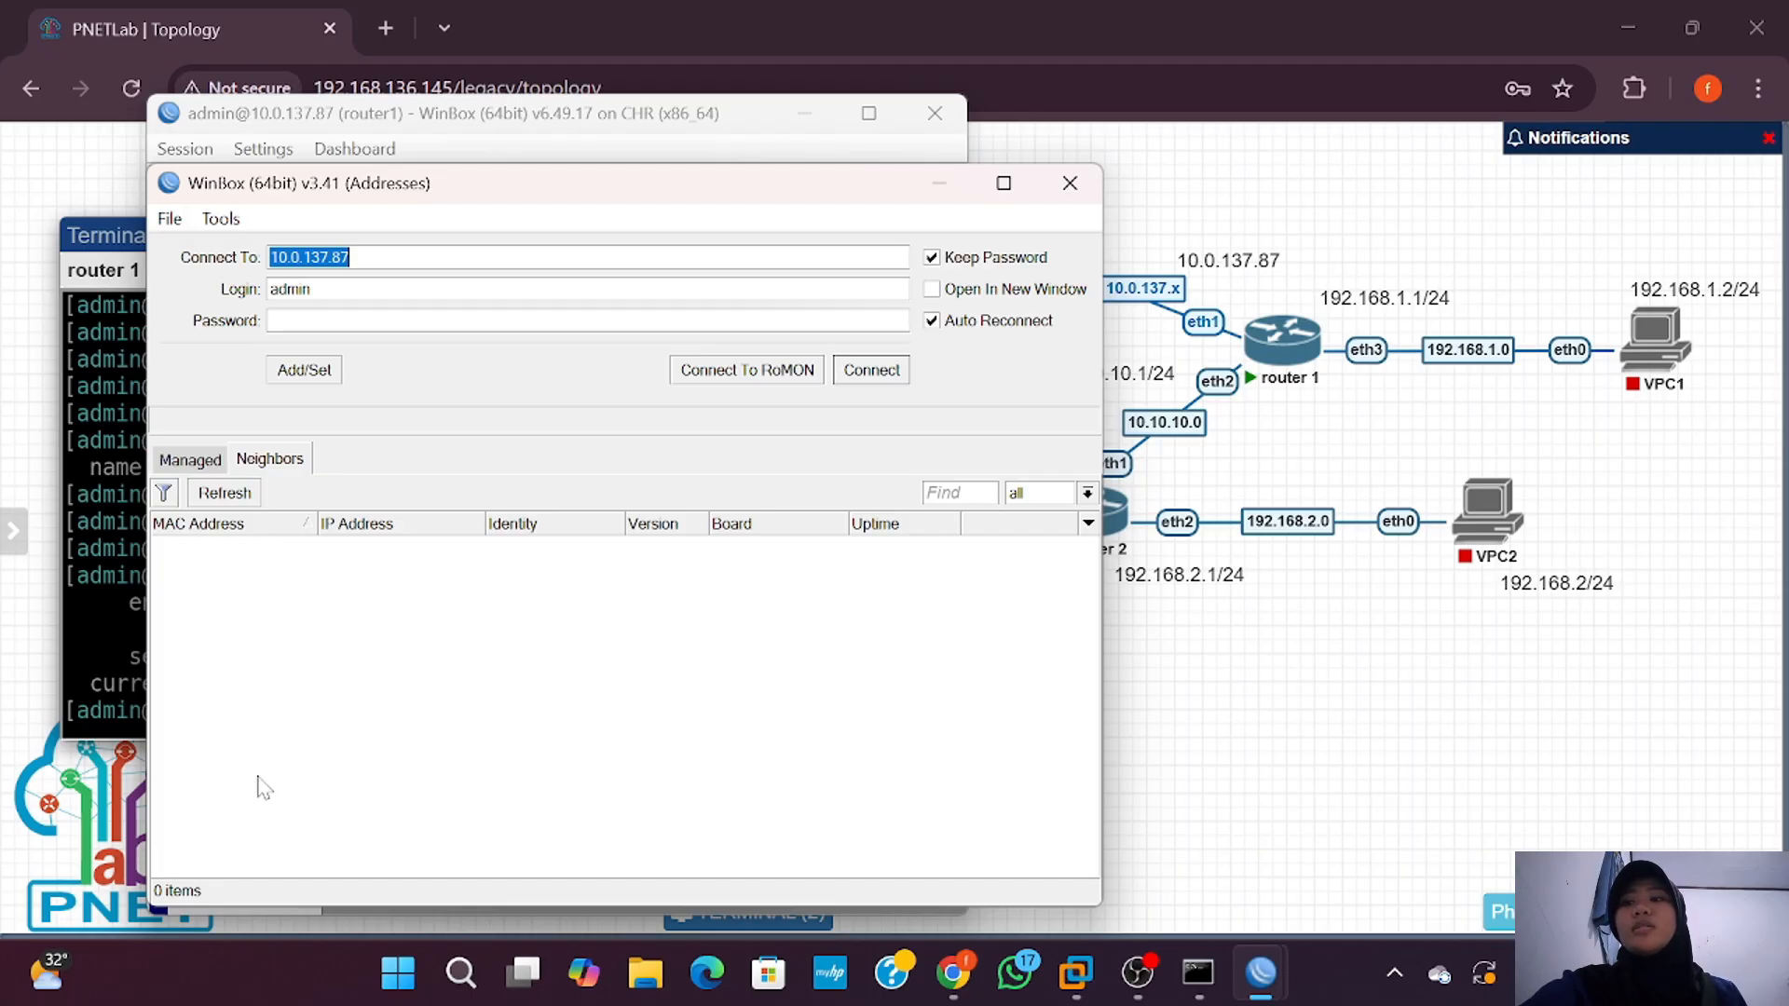
pyautogui.click(747, 370)
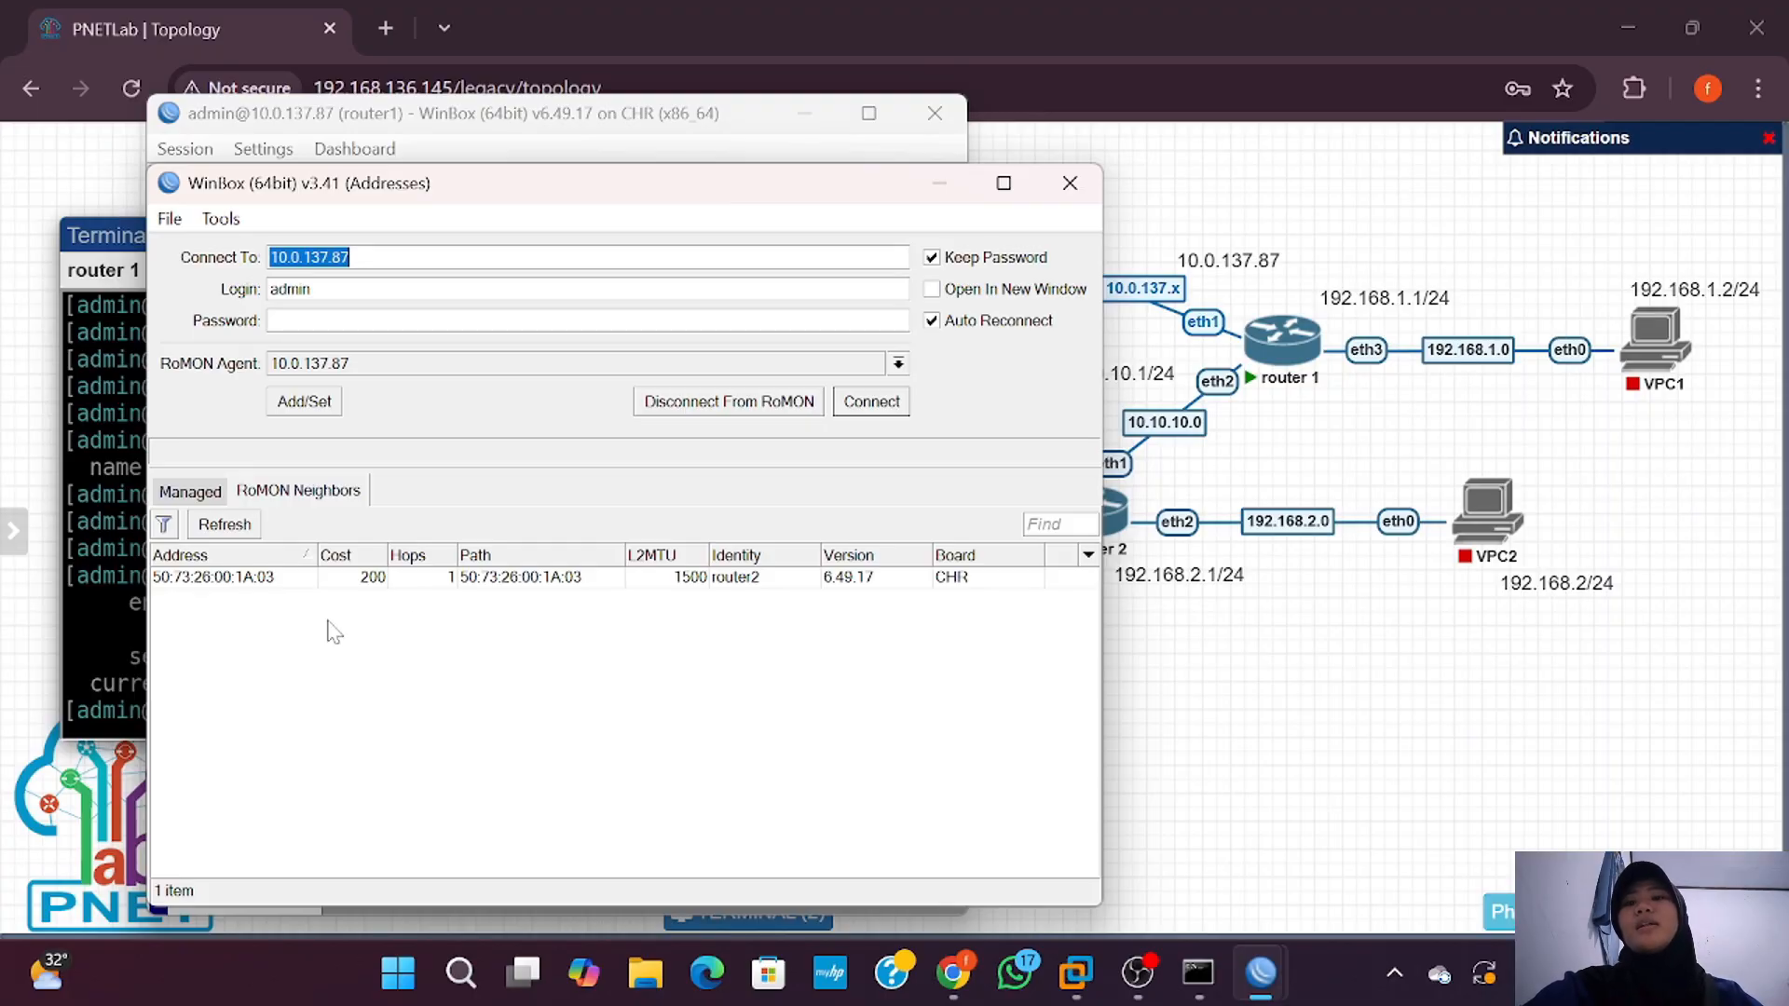
pyautogui.click(300, 578)
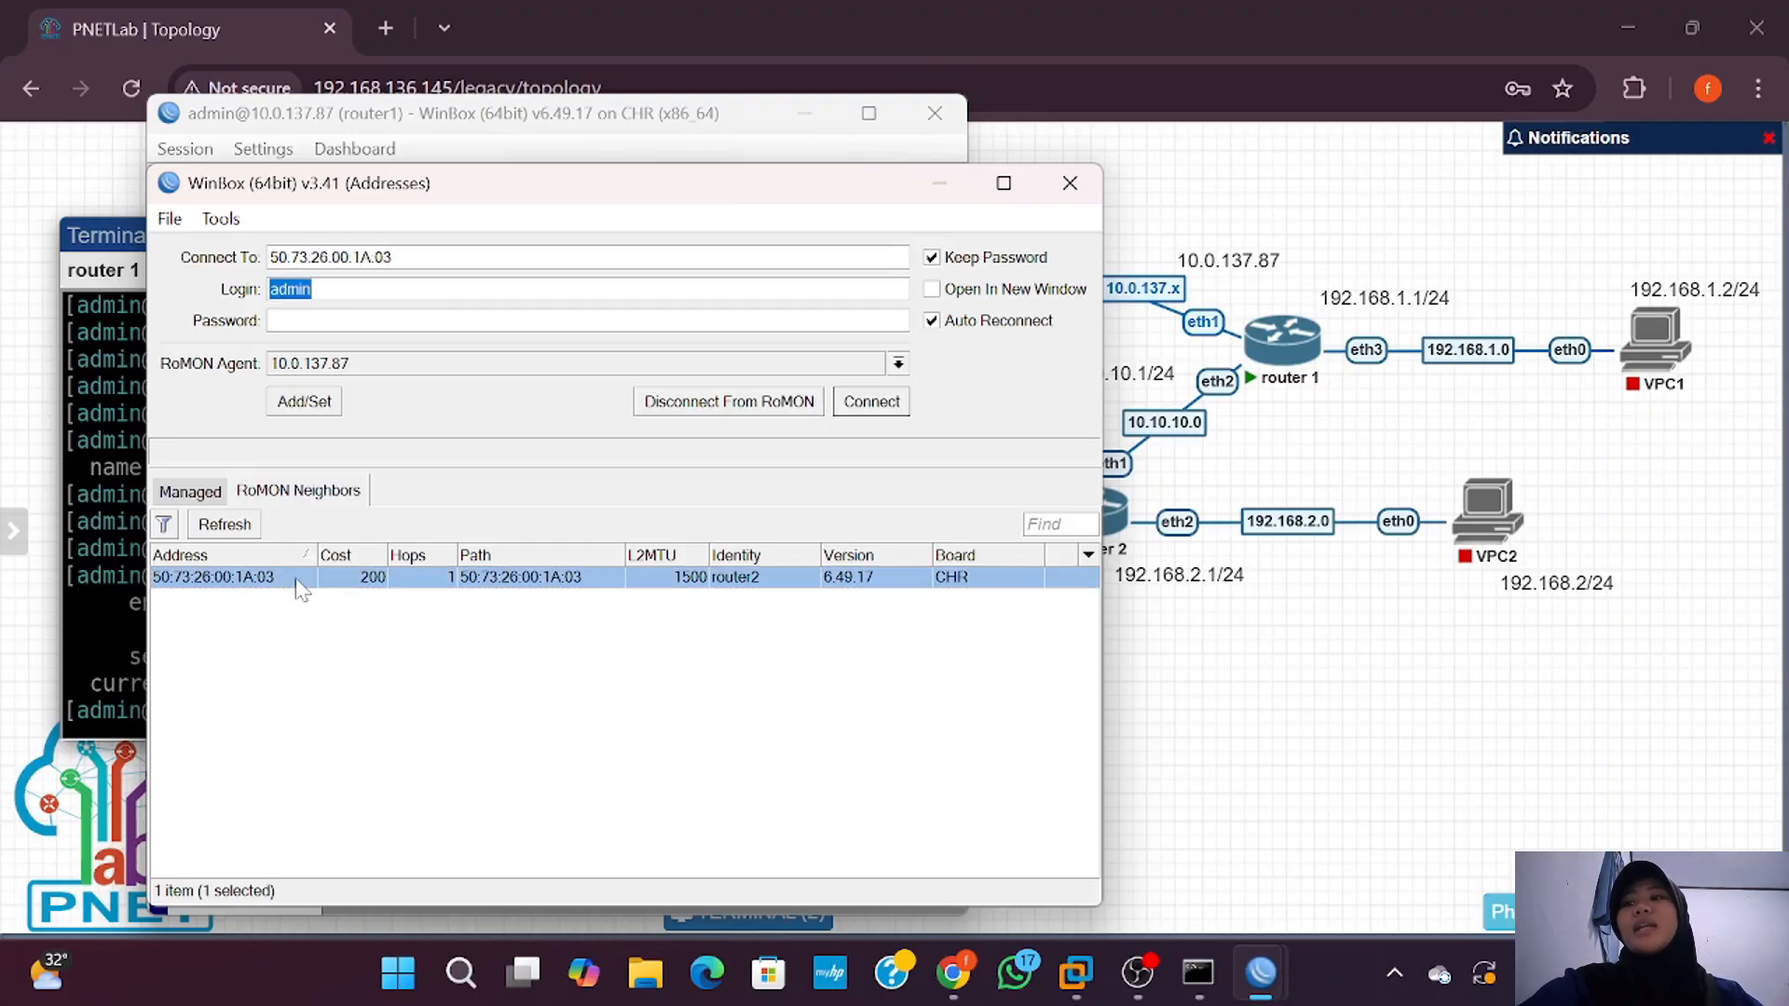
pyautogui.click(869, 411)
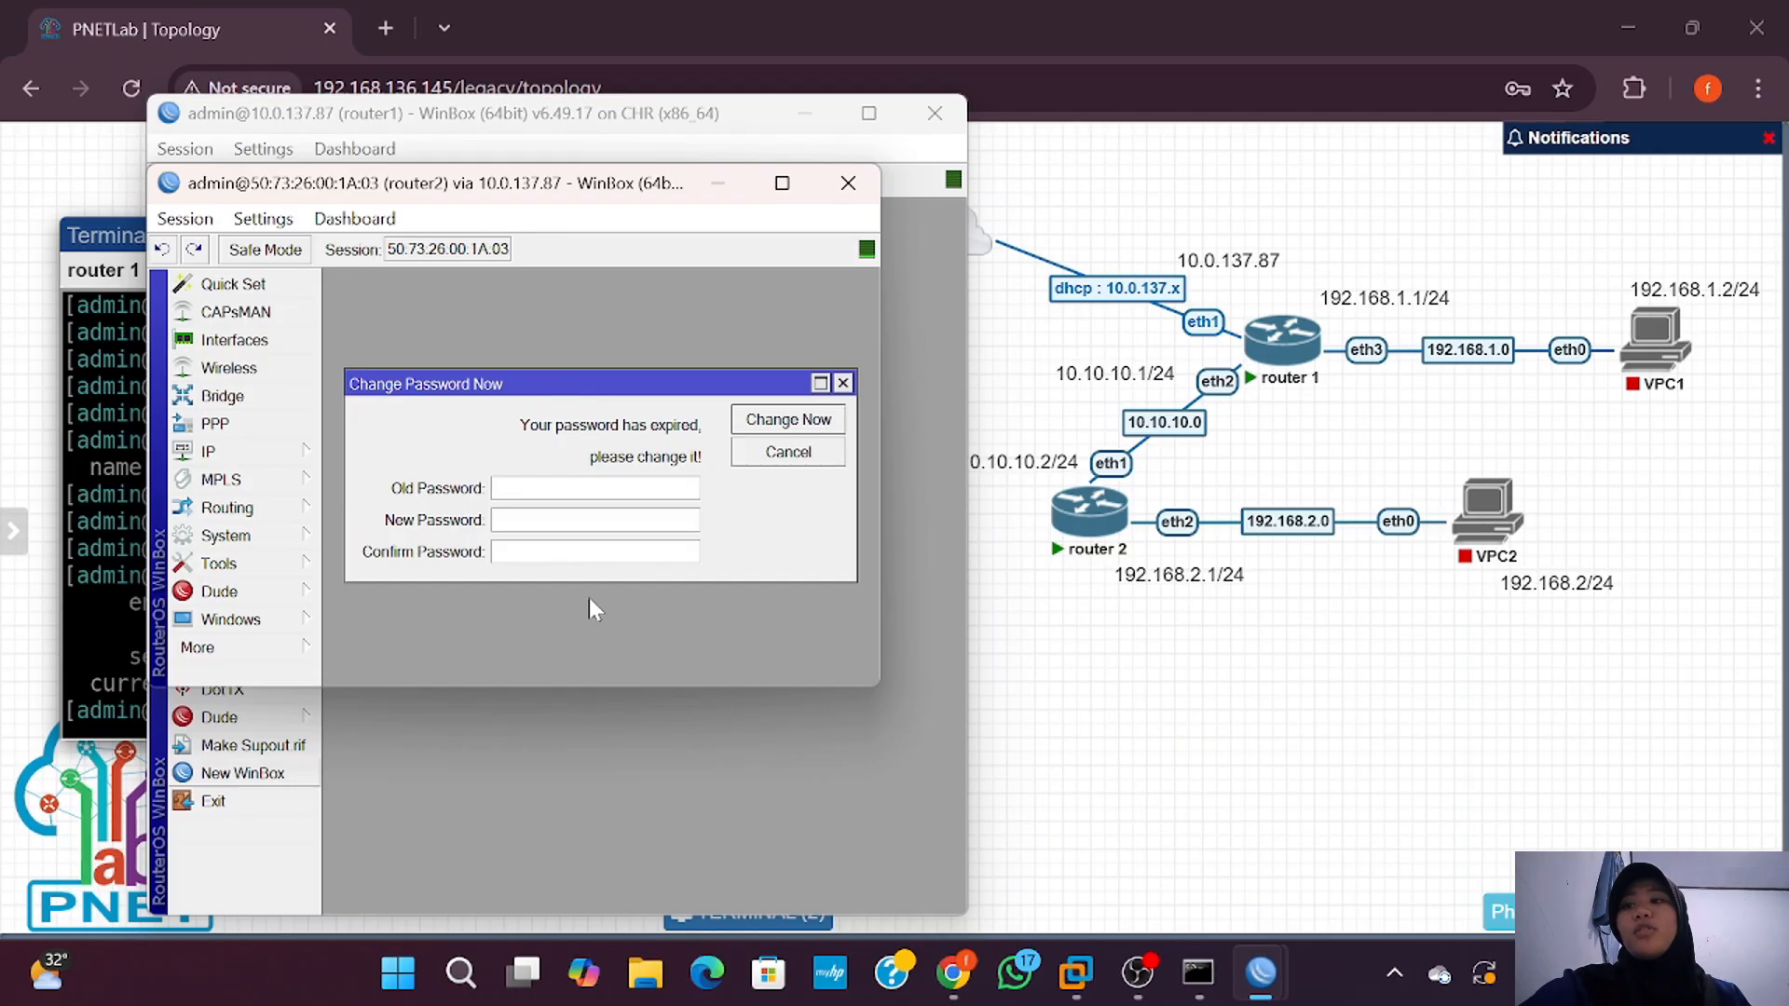
pyautogui.click(877, 691)
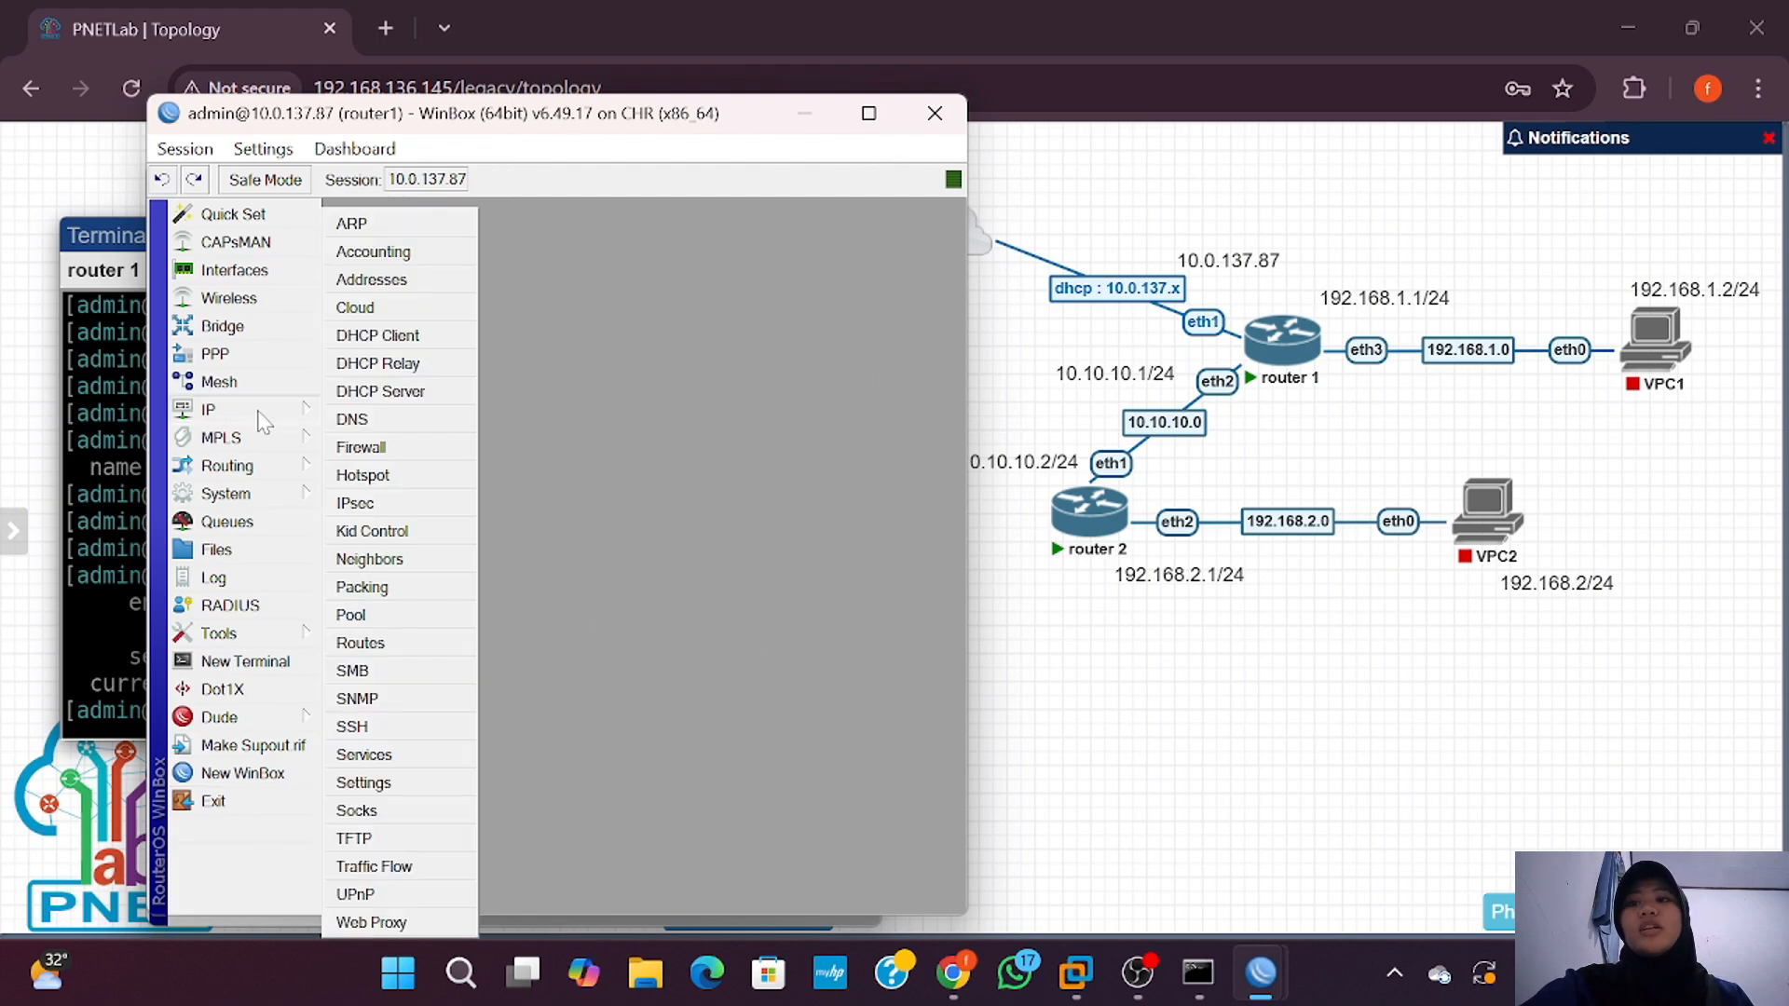
# Step: Add the address 192.168.1.1/24 on ether3 to router1's IP address list
pyautogui.click(229, 410)
pyautogui.click(405, 280)
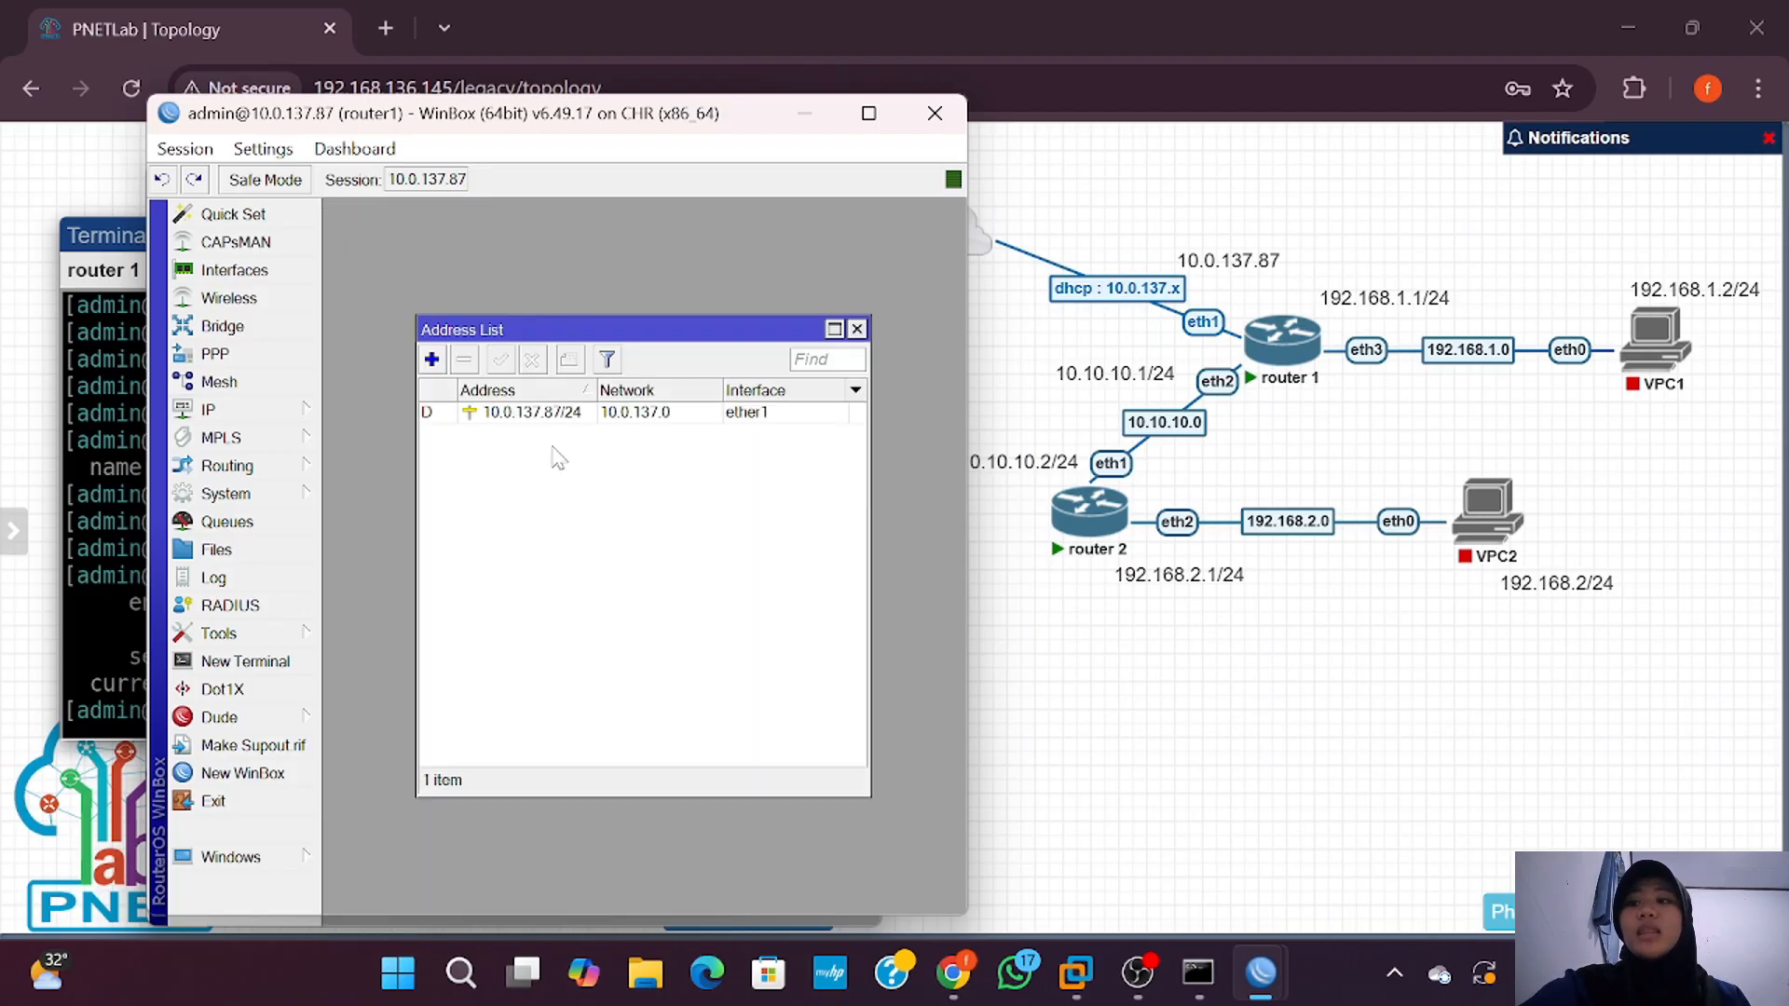
pyautogui.click(431, 358)
pyautogui.write('192.168.1.1/24')
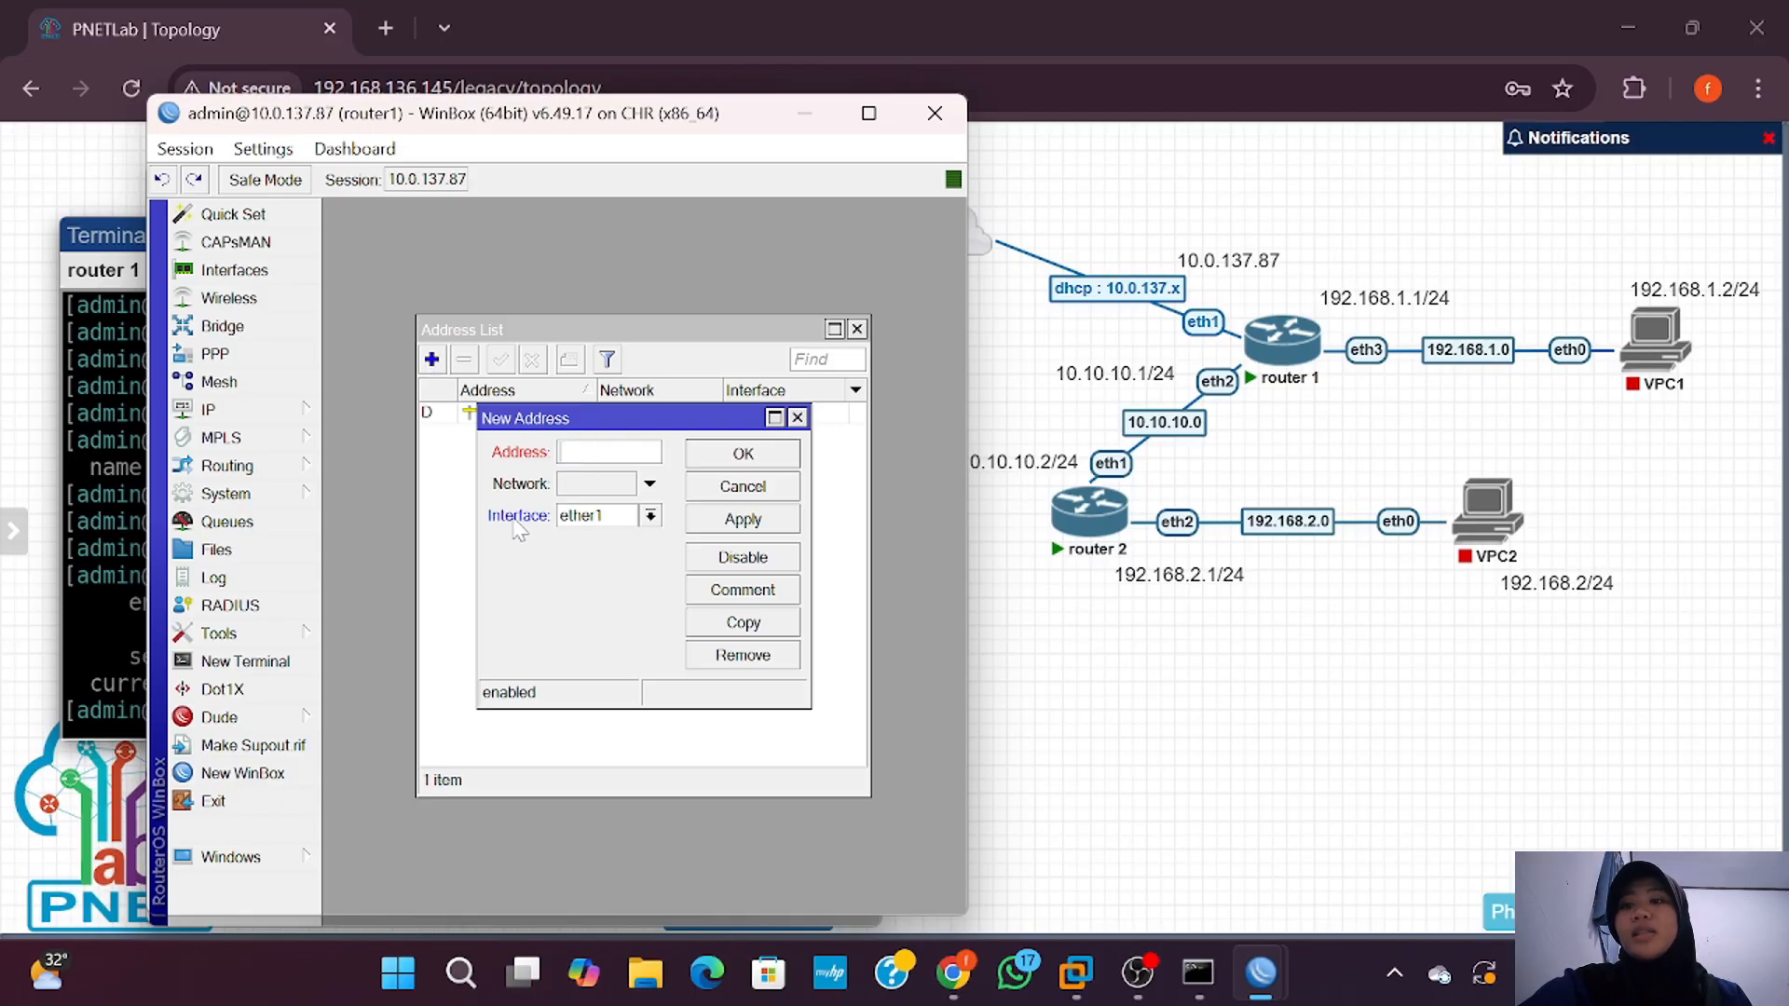
pyautogui.click(650, 516)
pyautogui.click(601, 566)
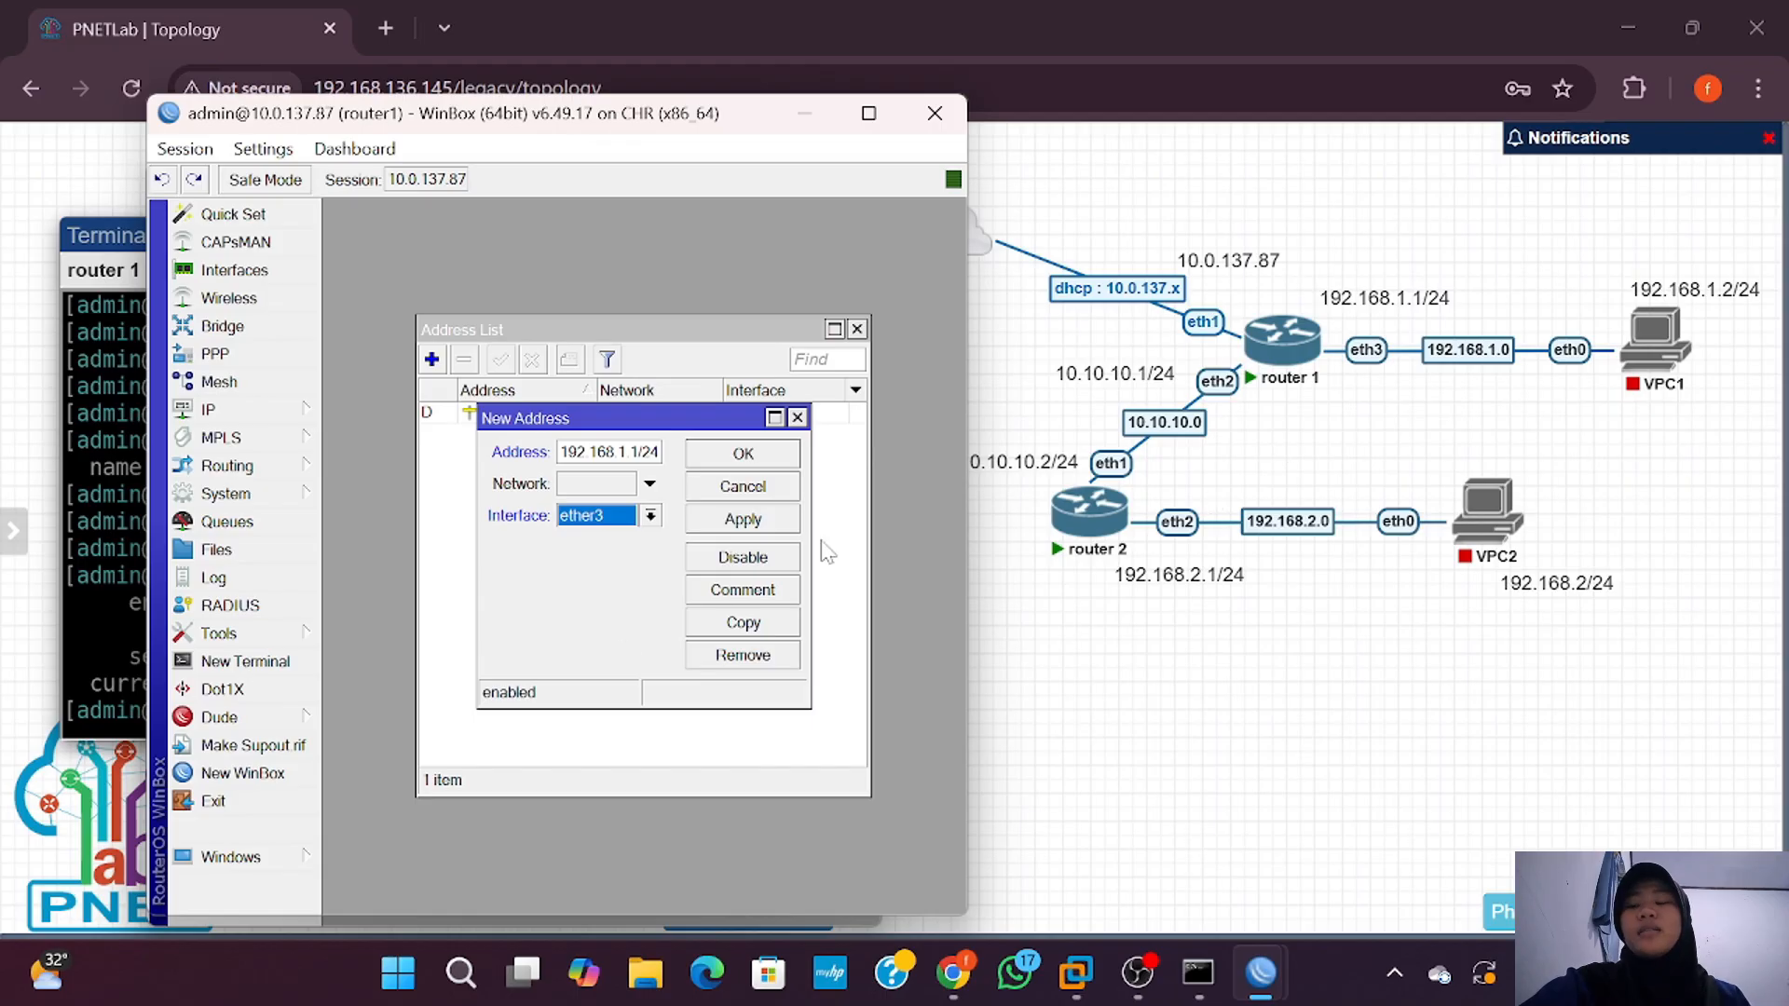
pyautogui.click(743, 453)
# Step: Add a second router1 address, 10.10.10.1/24 on ether2, and save it
pyautogui.click(431, 358)
pyautogui.write('1')
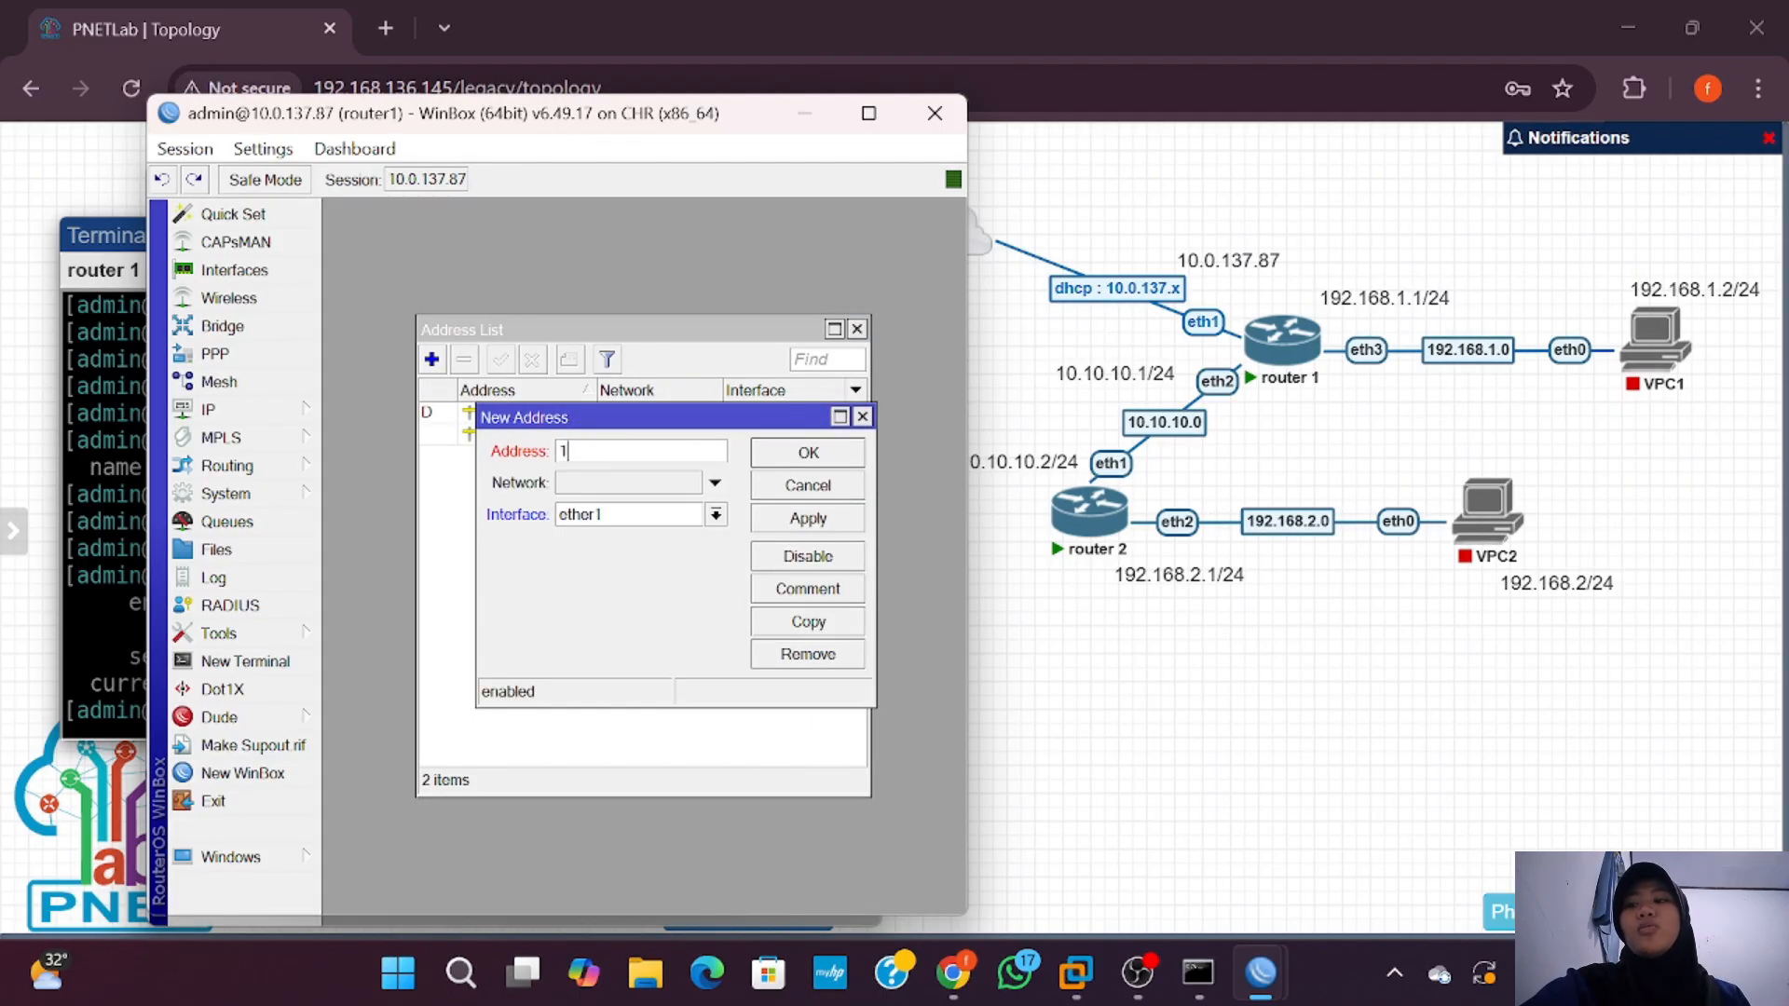
pyautogui.write('0.10.10.1/24')
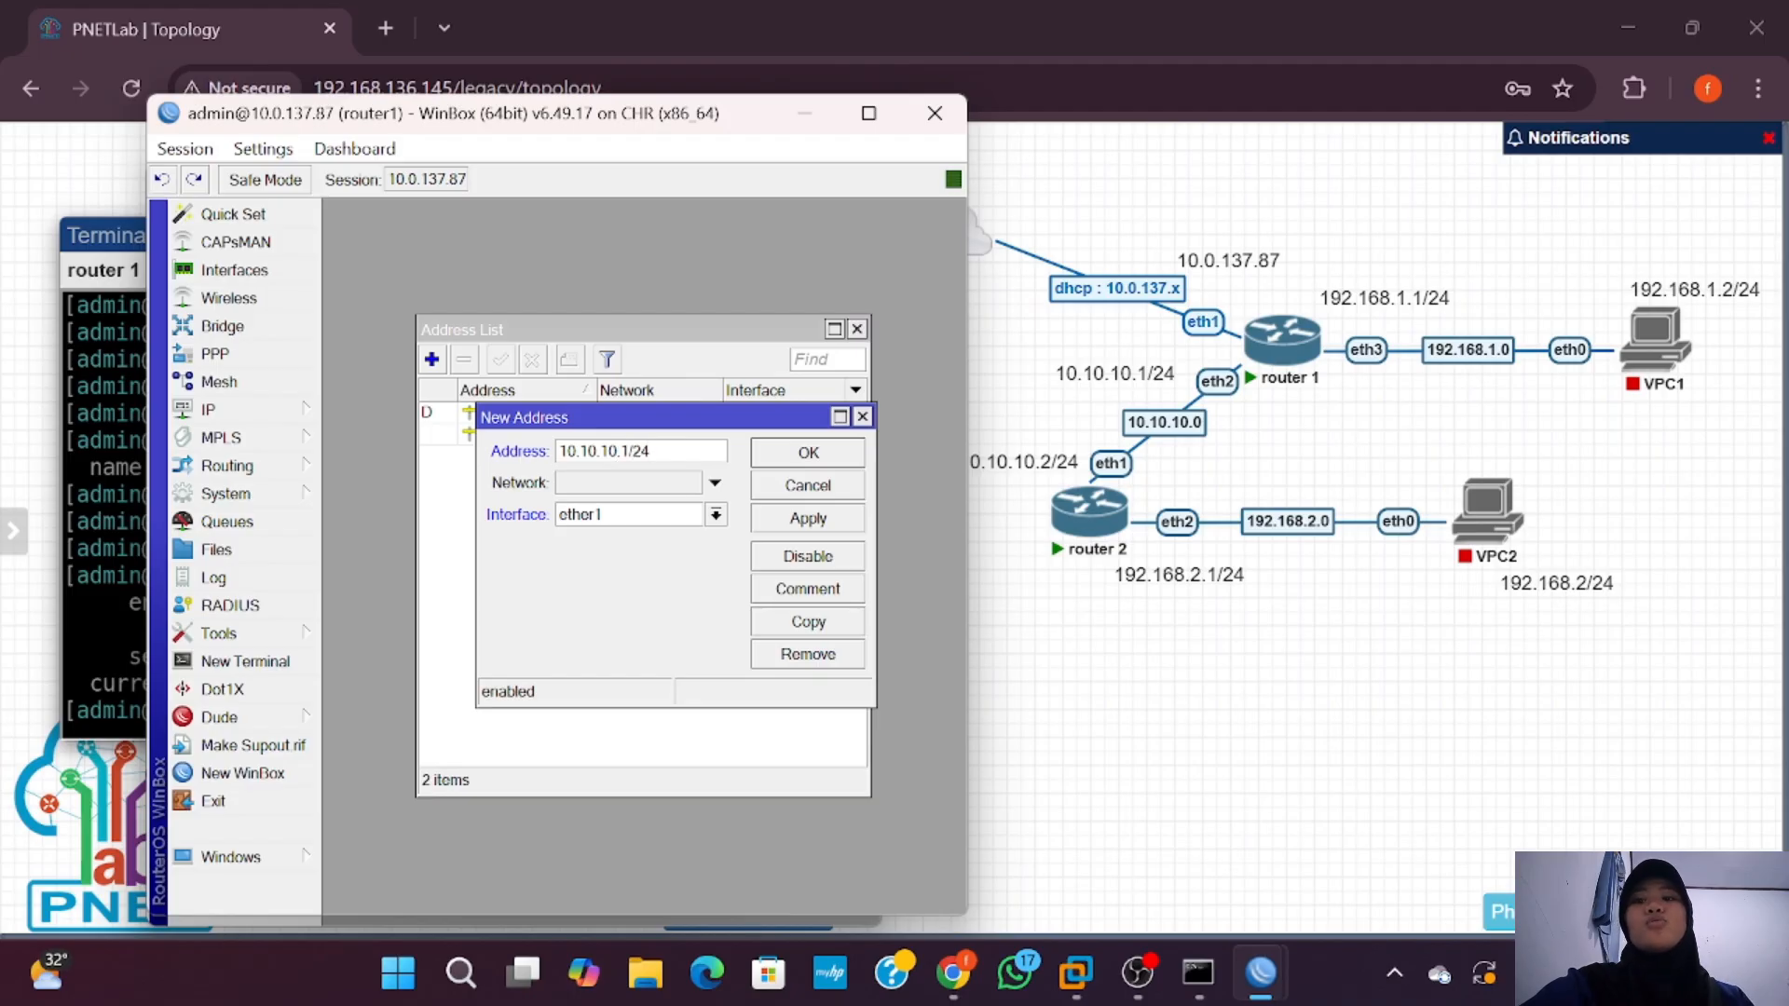
pyautogui.click(715, 515)
pyautogui.click(615, 548)
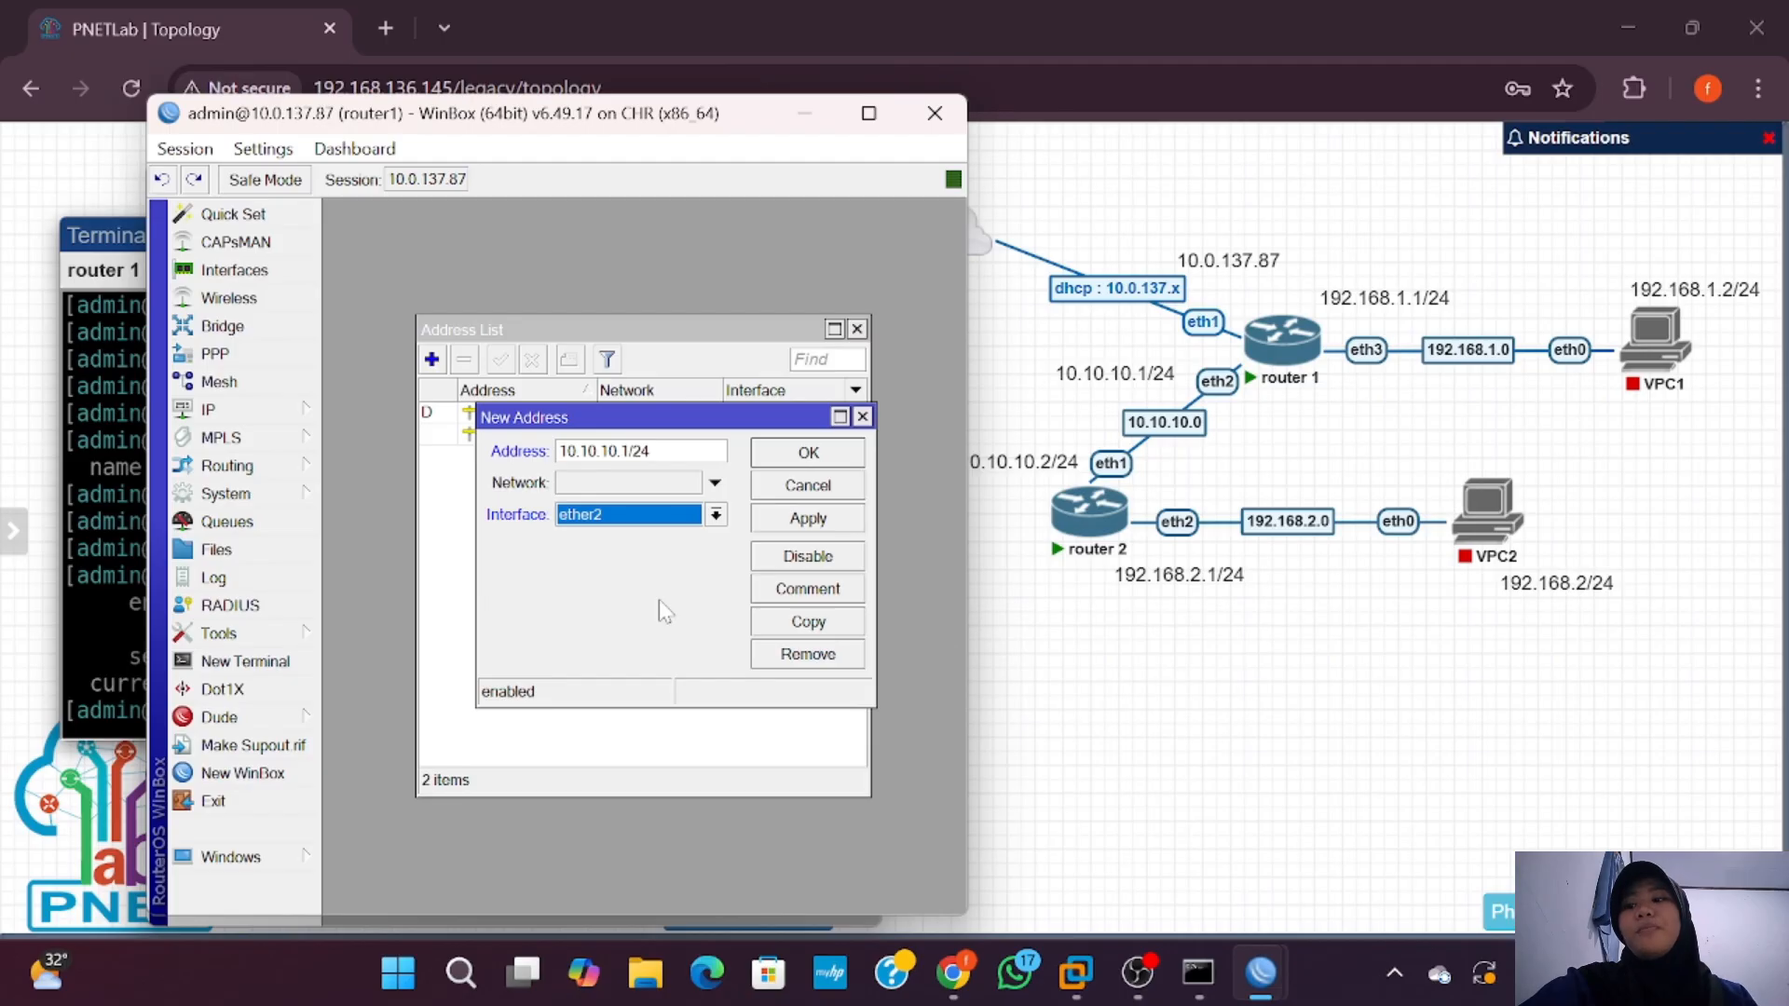
pyautogui.click(808, 519)
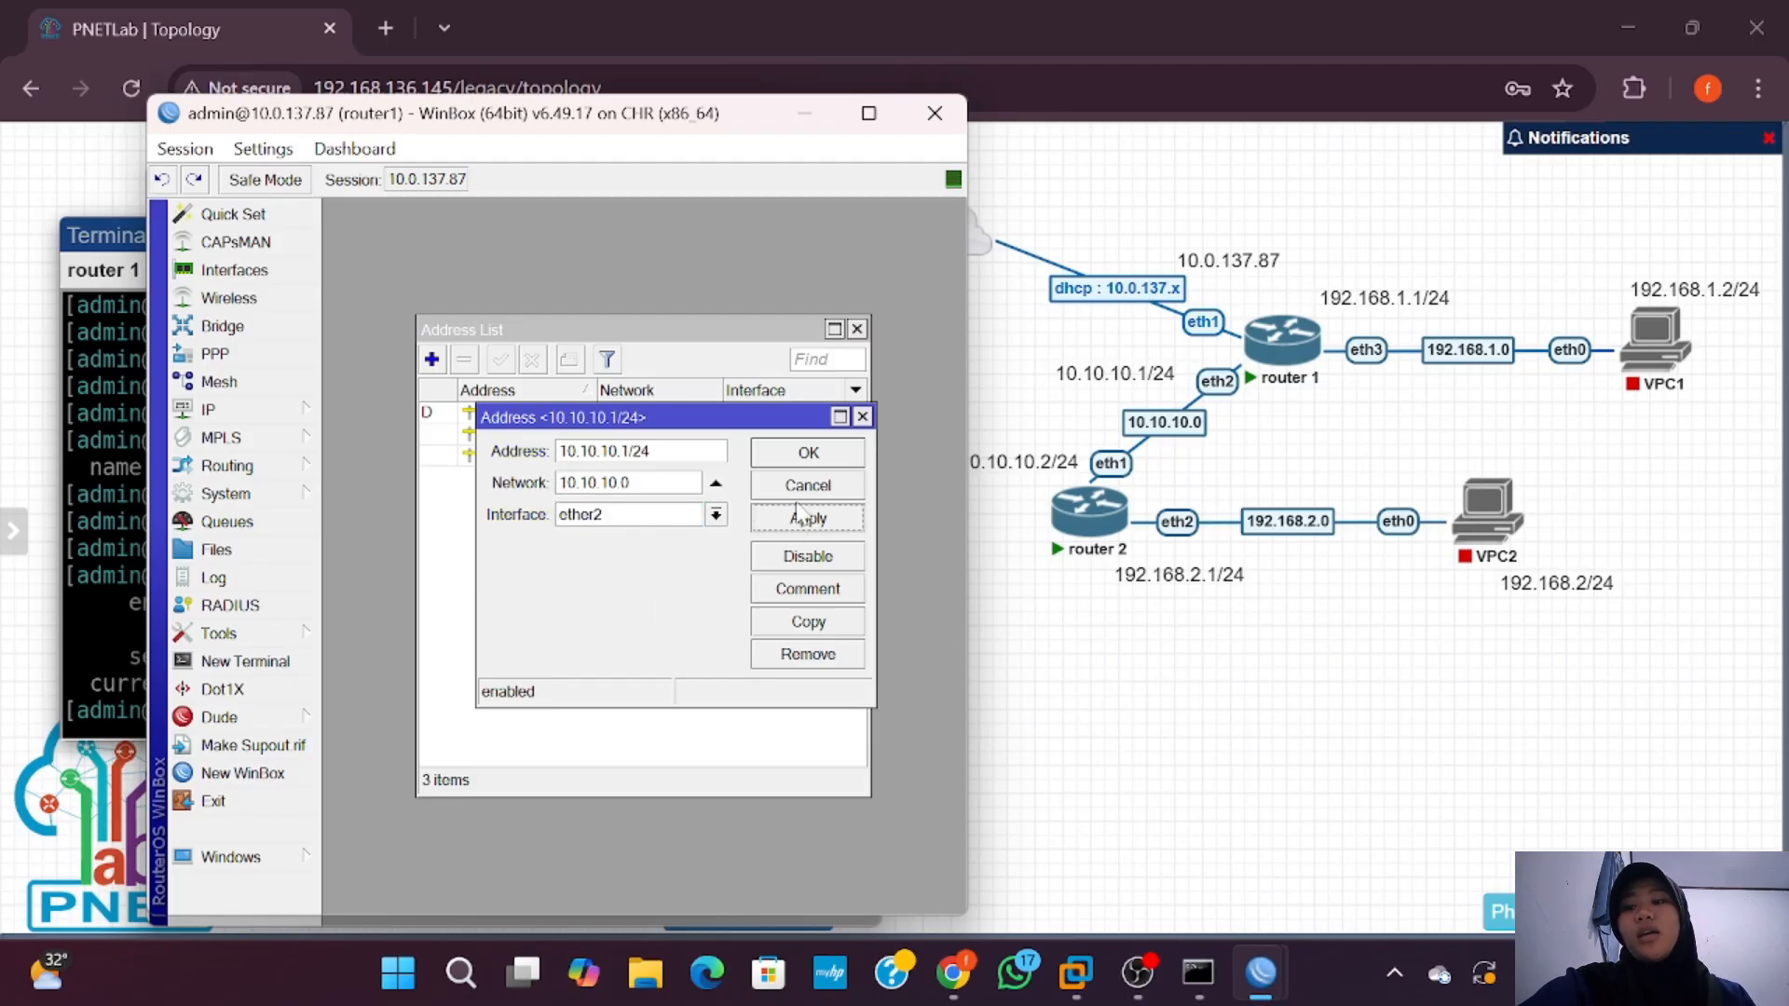
pyautogui.click(808, 453)
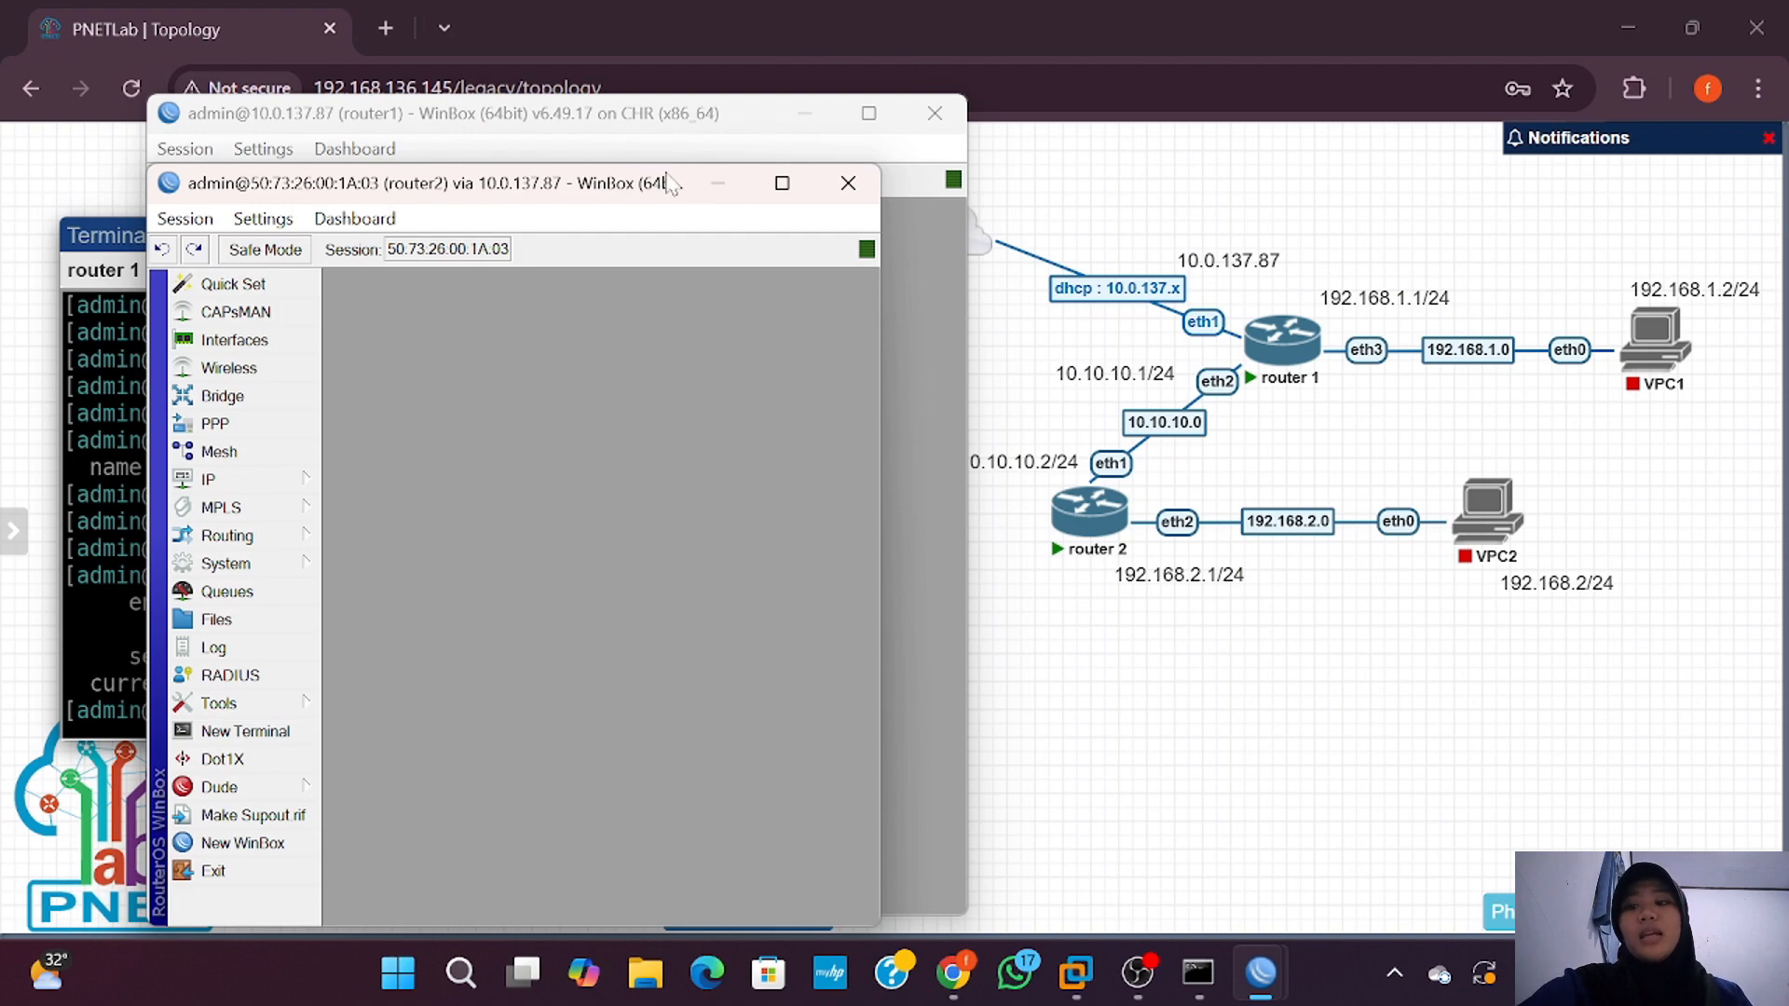
# Step: Save 10.10.10.2/24 on ether1 and 192.168.2.1/24 on ether2 in router2's address list
pyautogui.write('1')
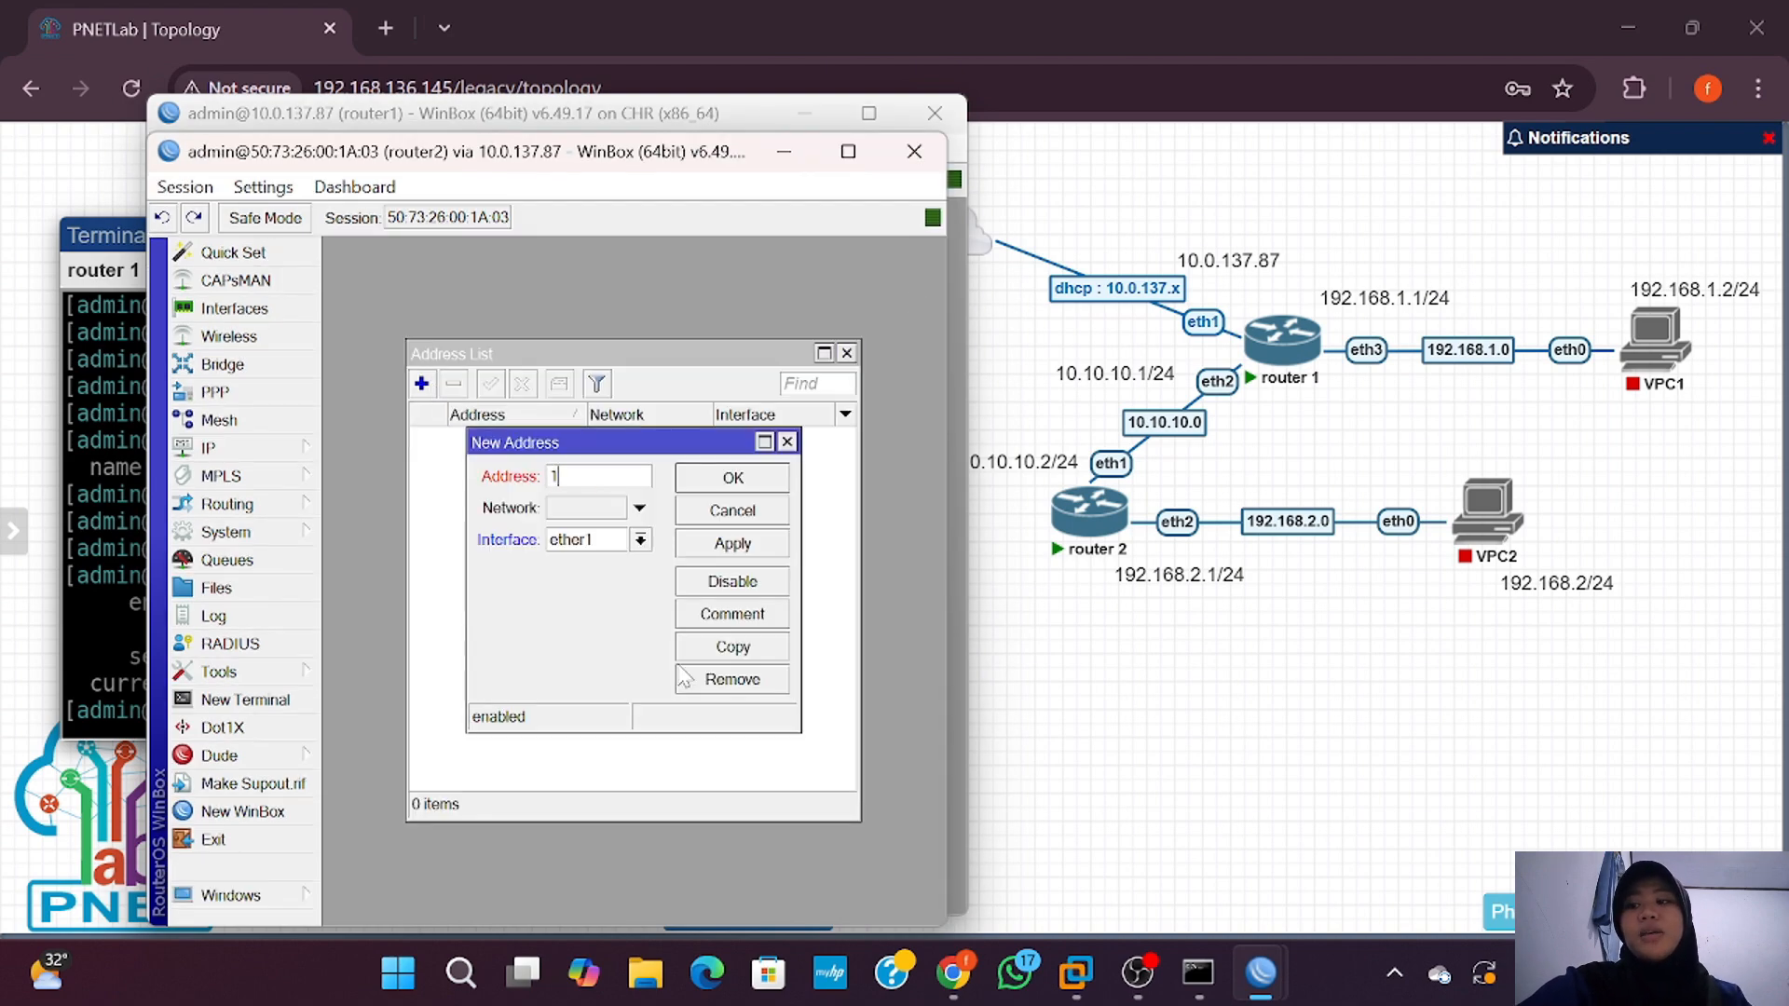
pyautogui.write('0.10.10.2/24')
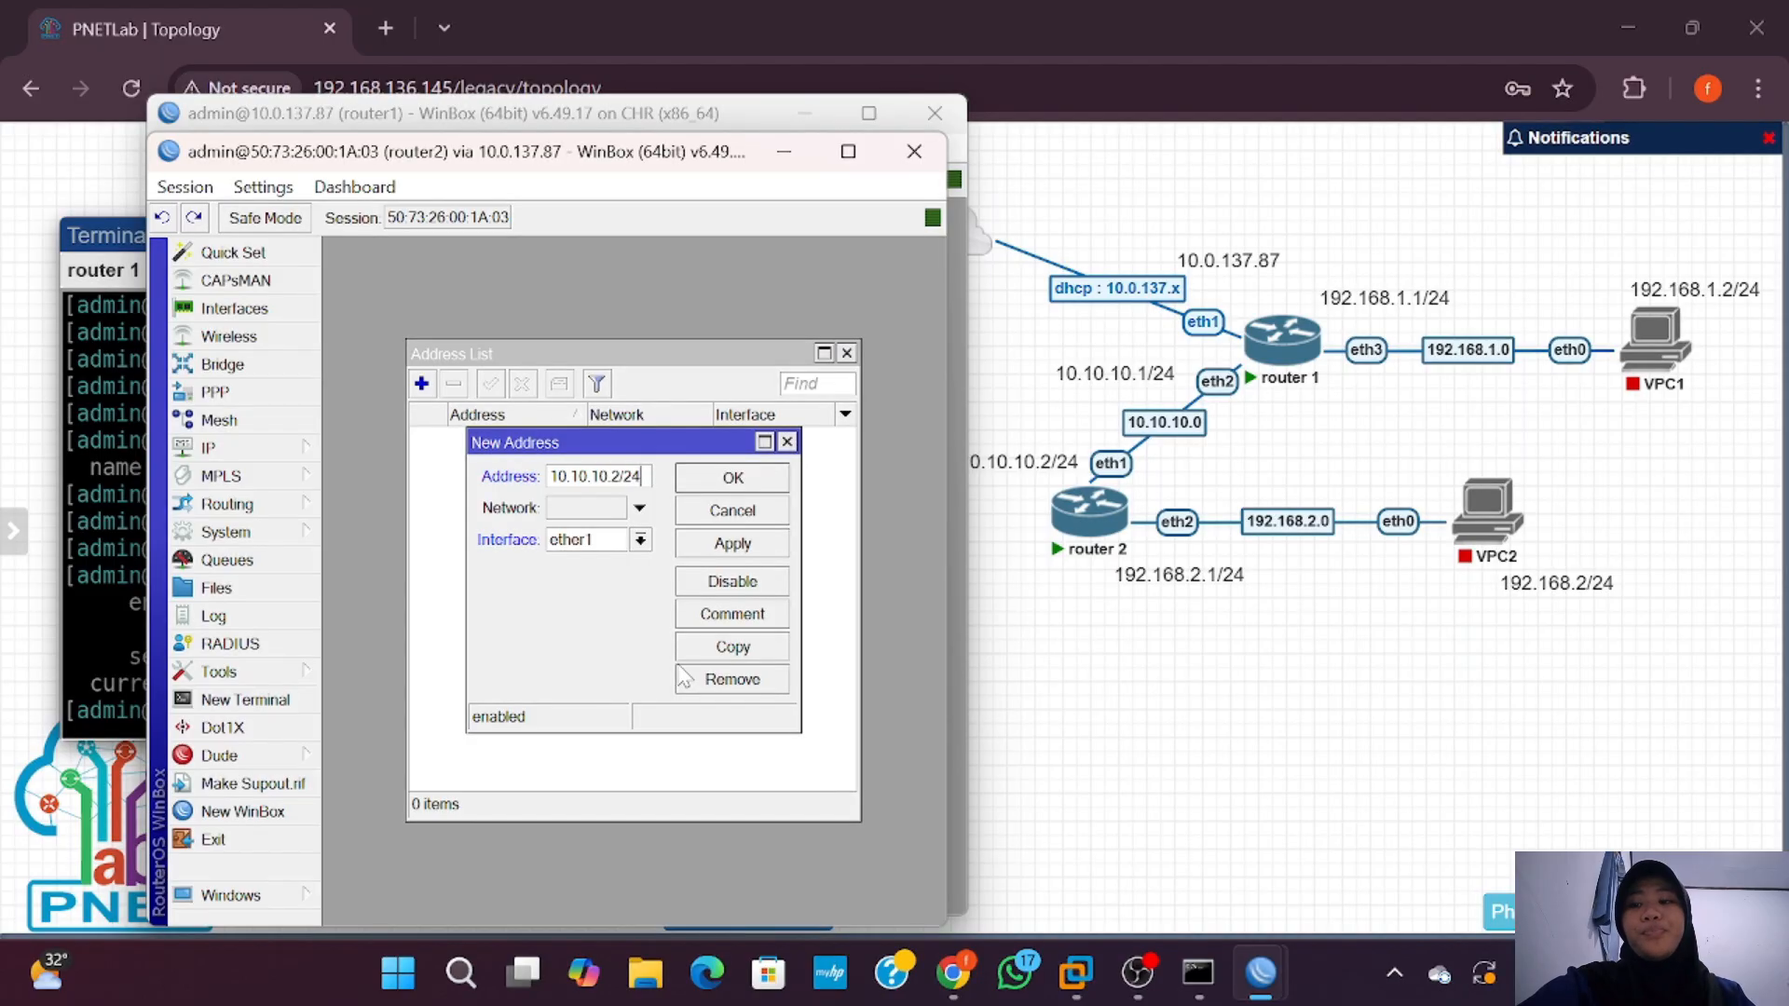
pyautogui.click(736, 479)
pyautogui.click(421, 383)
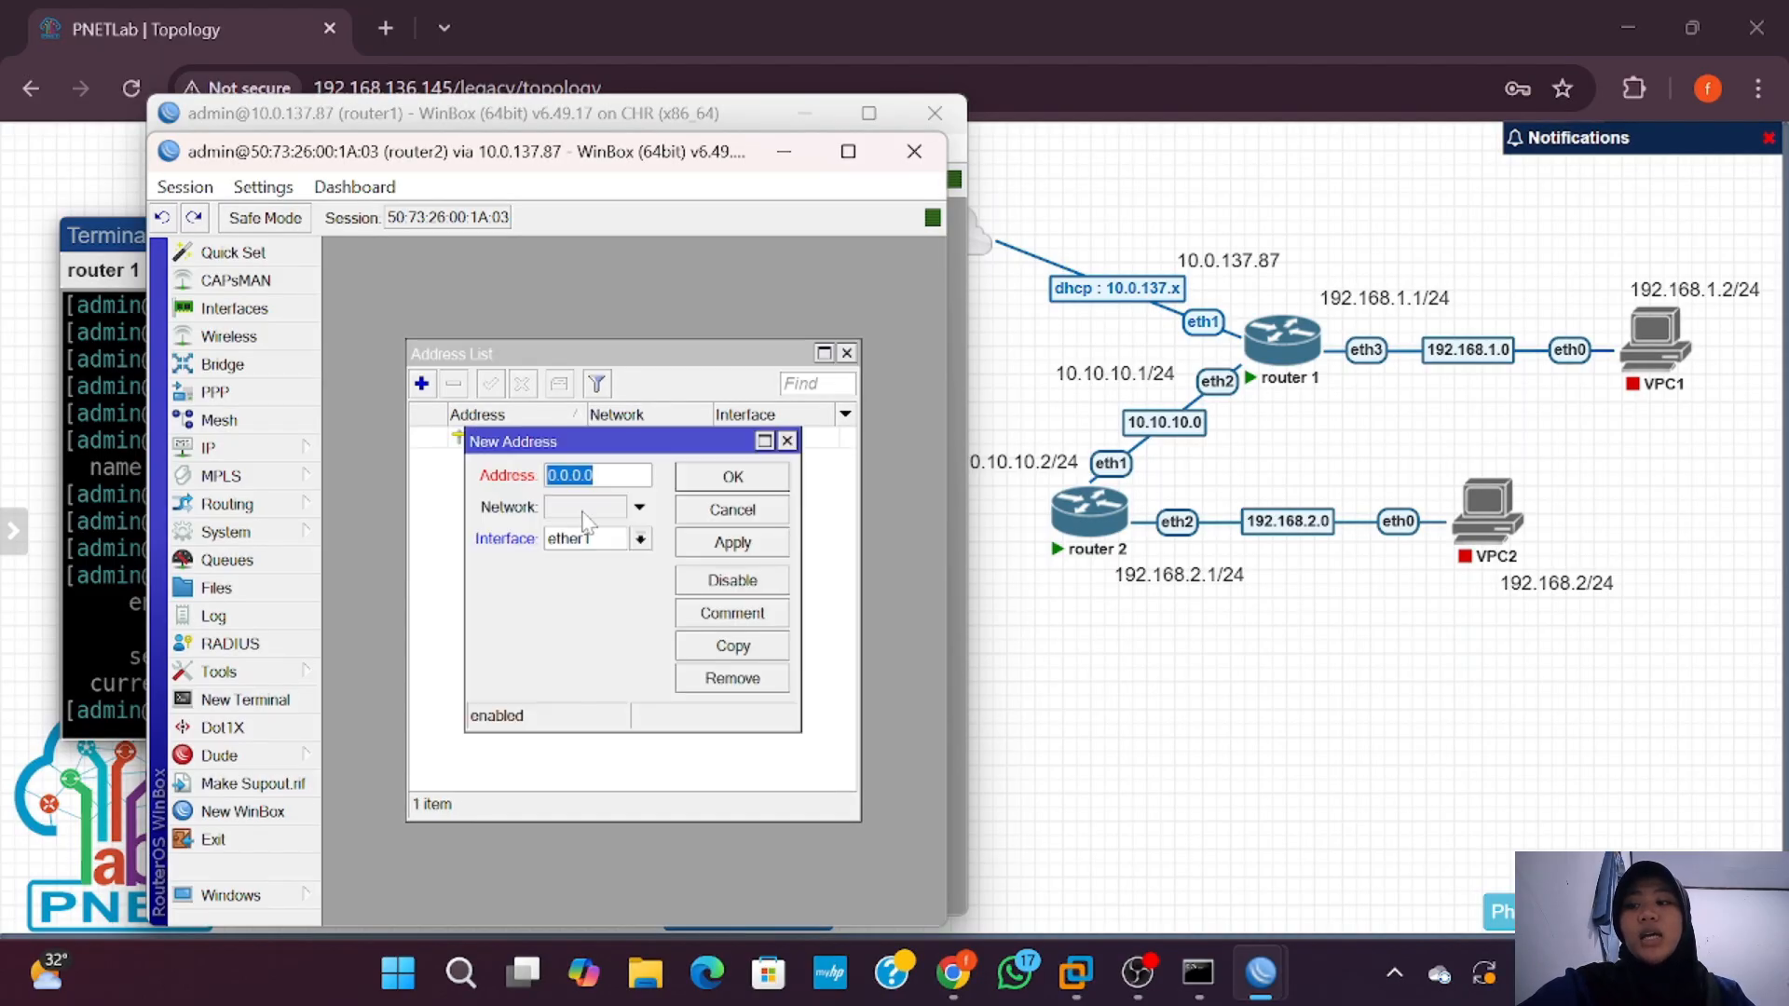
pyautogui.write('192.168.')
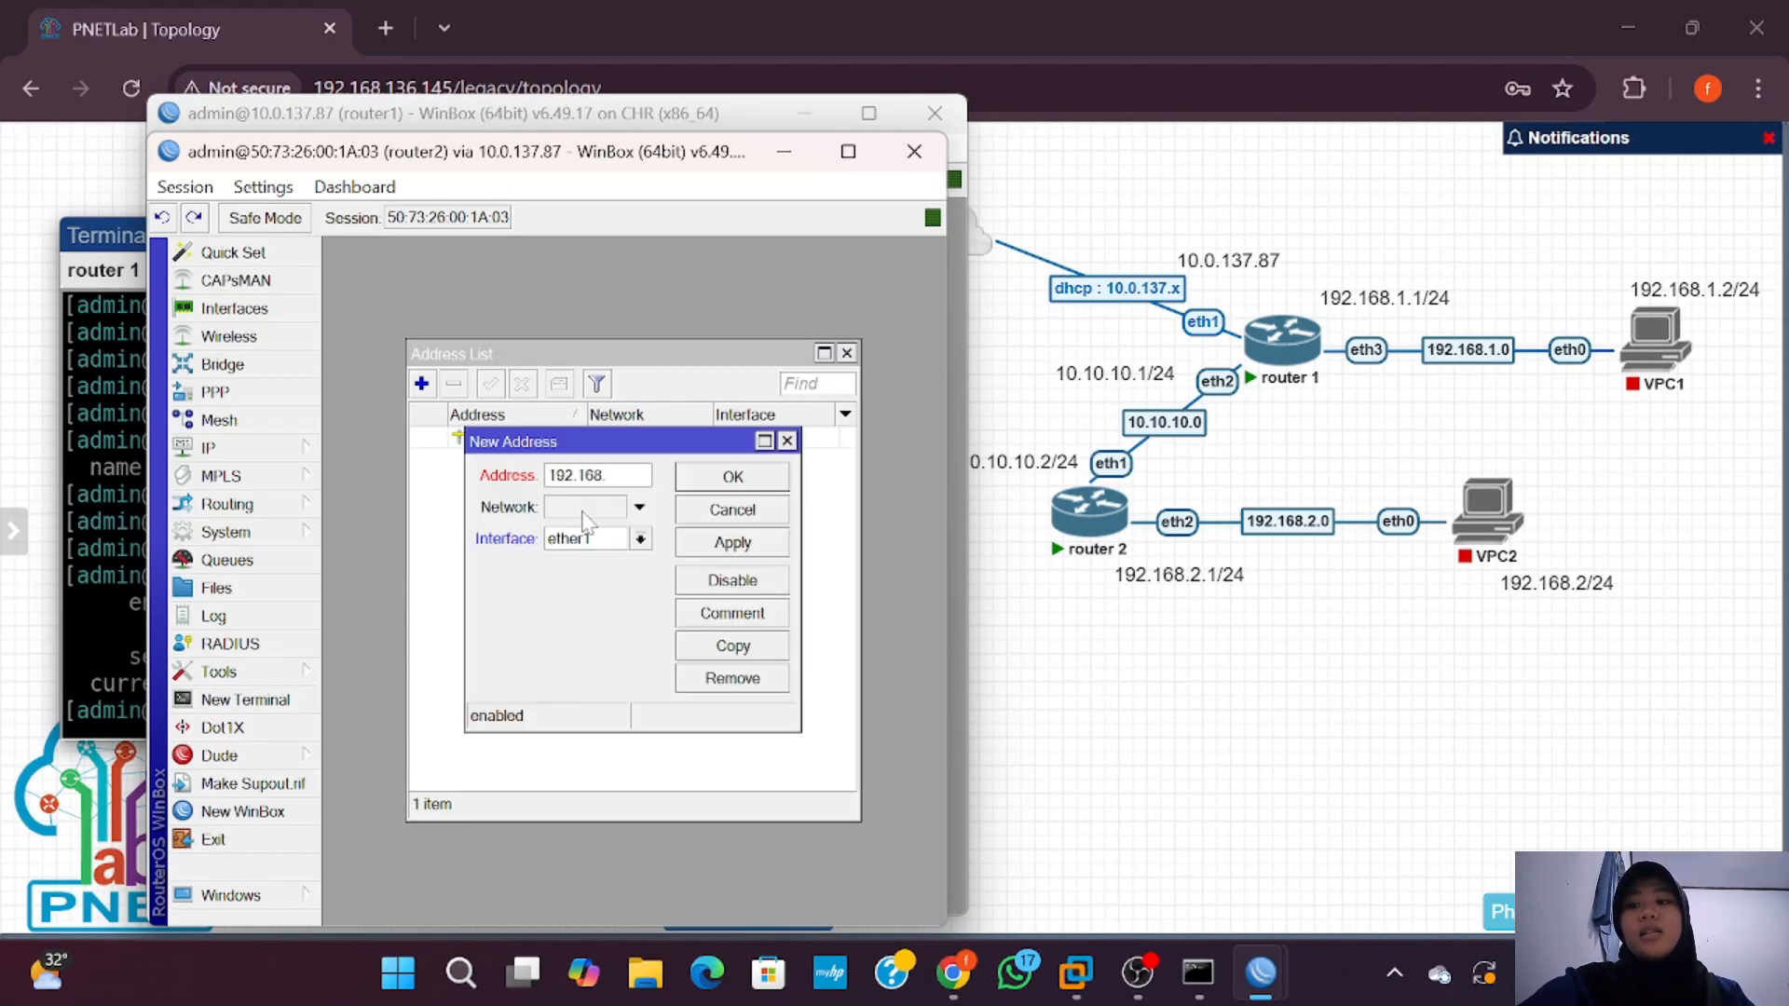
pyautogui.write('2.1/24')
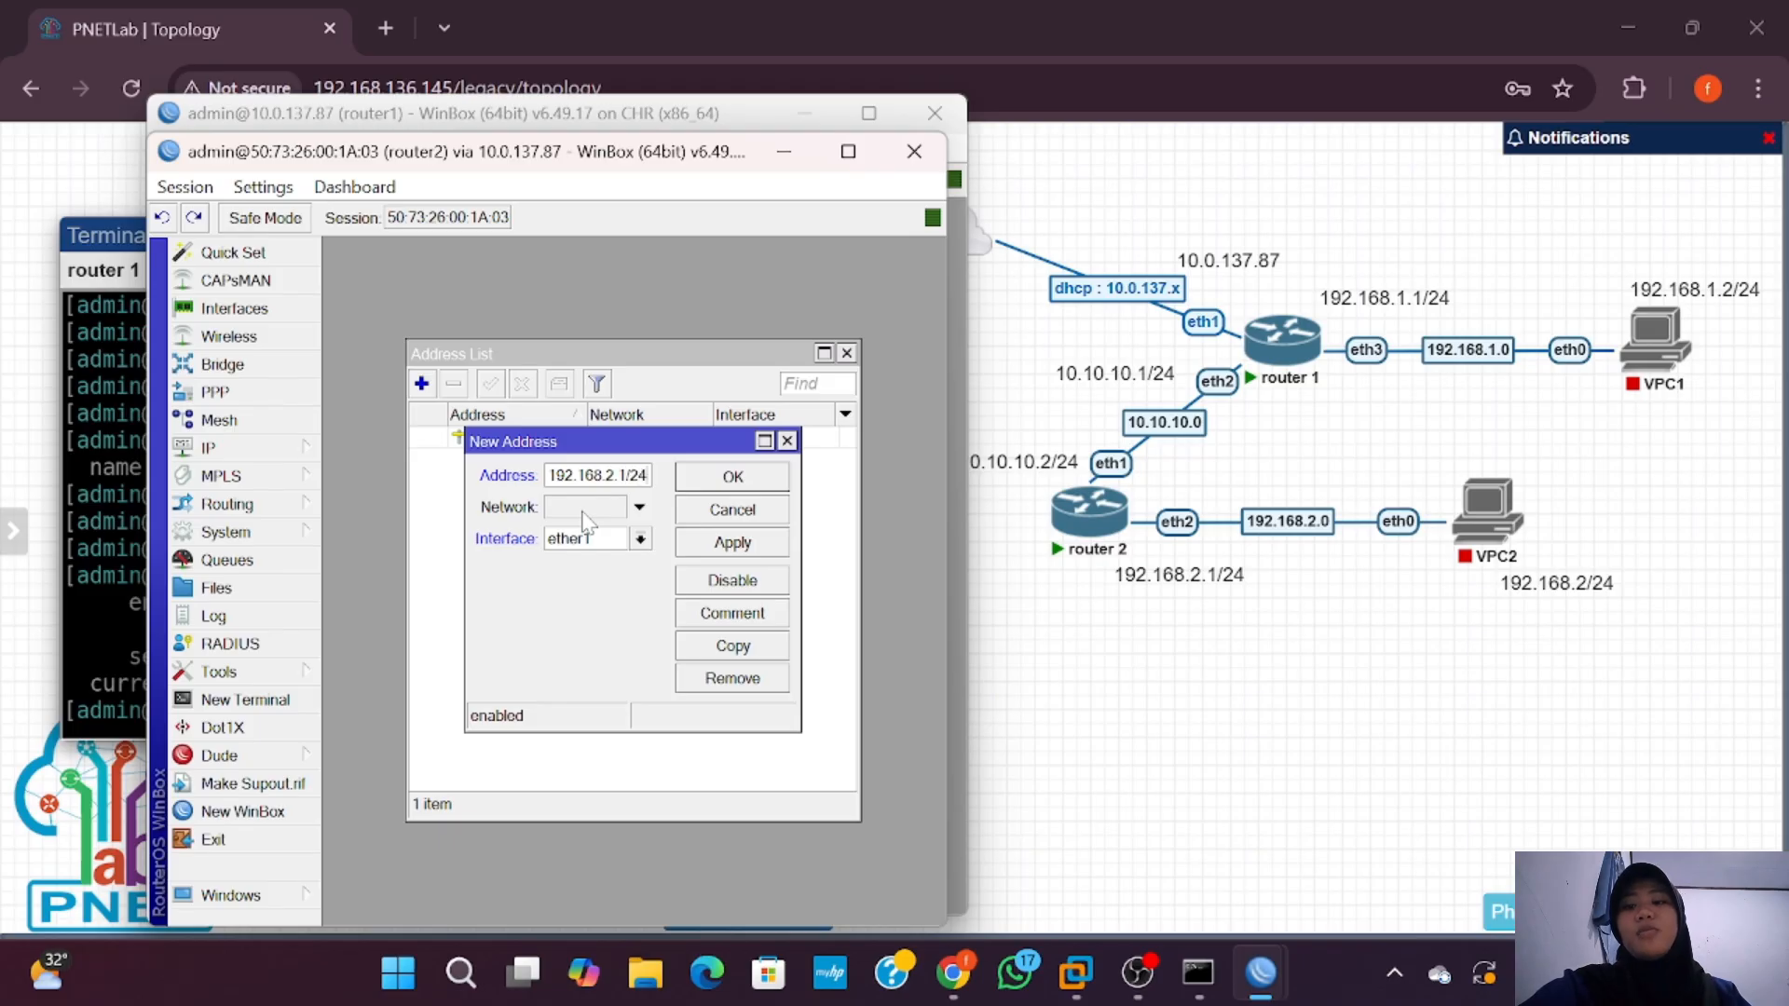
pyautogui.click(640, 539)
pyautogui.click(612, 623)
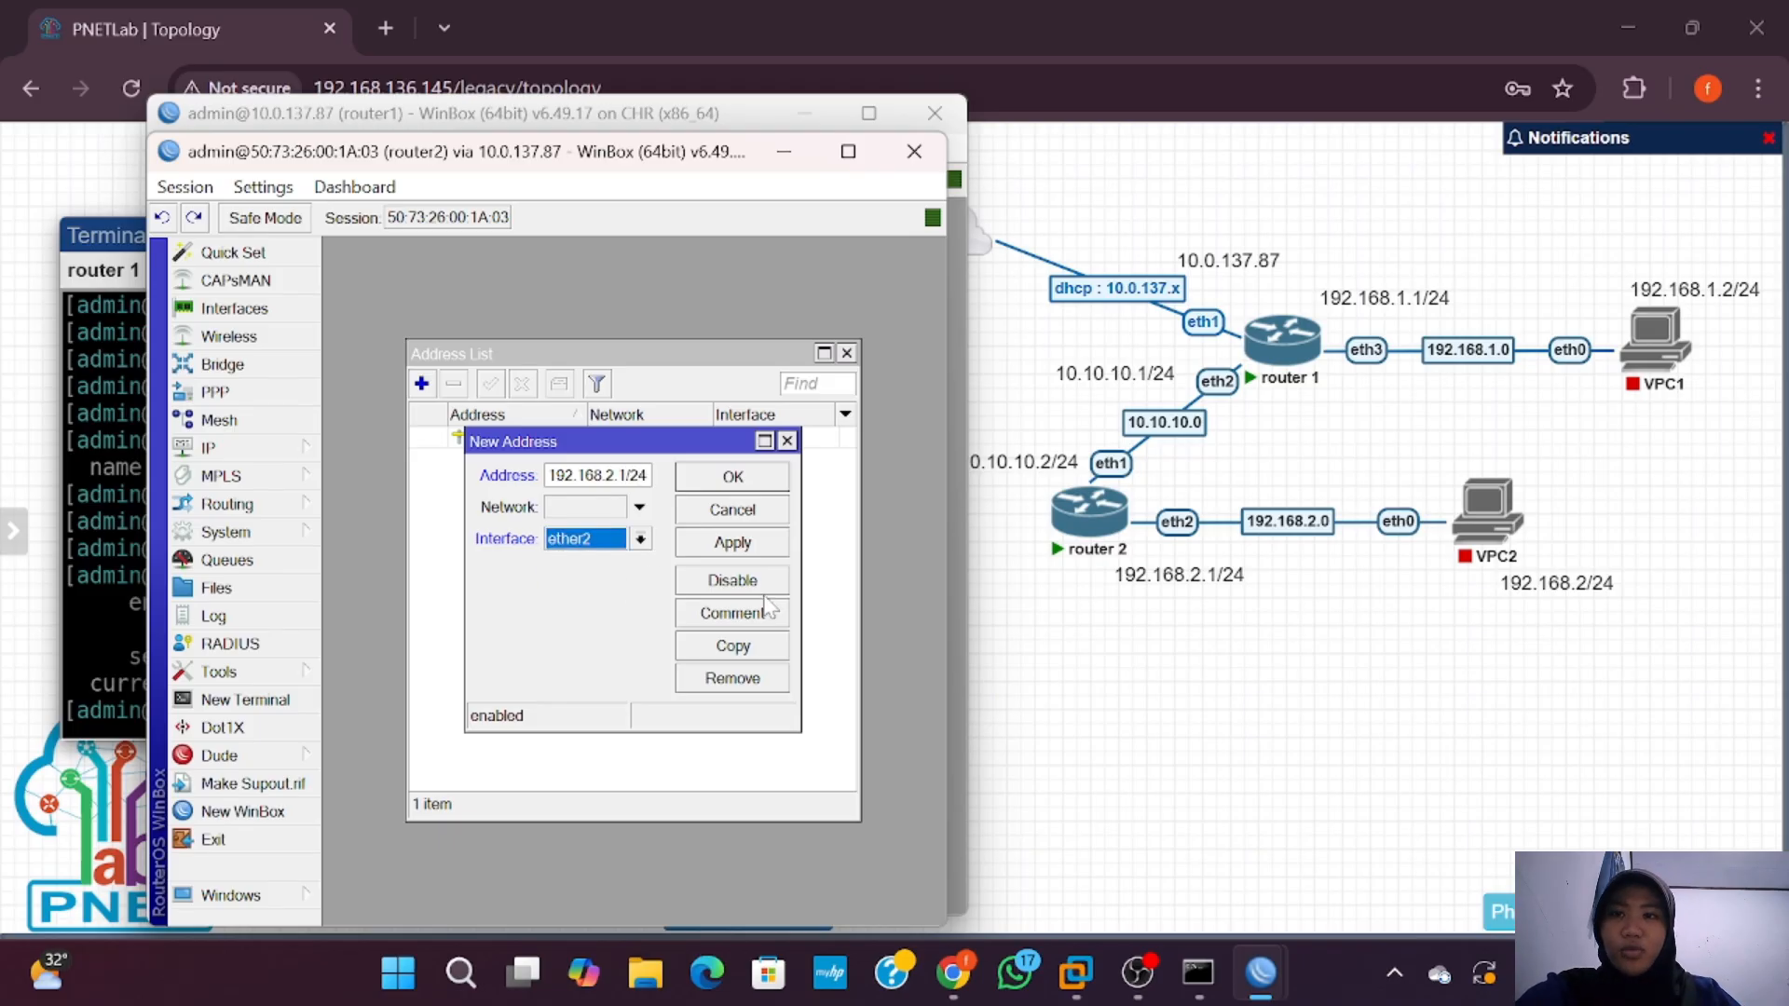
pyautogui.click(765, 480)
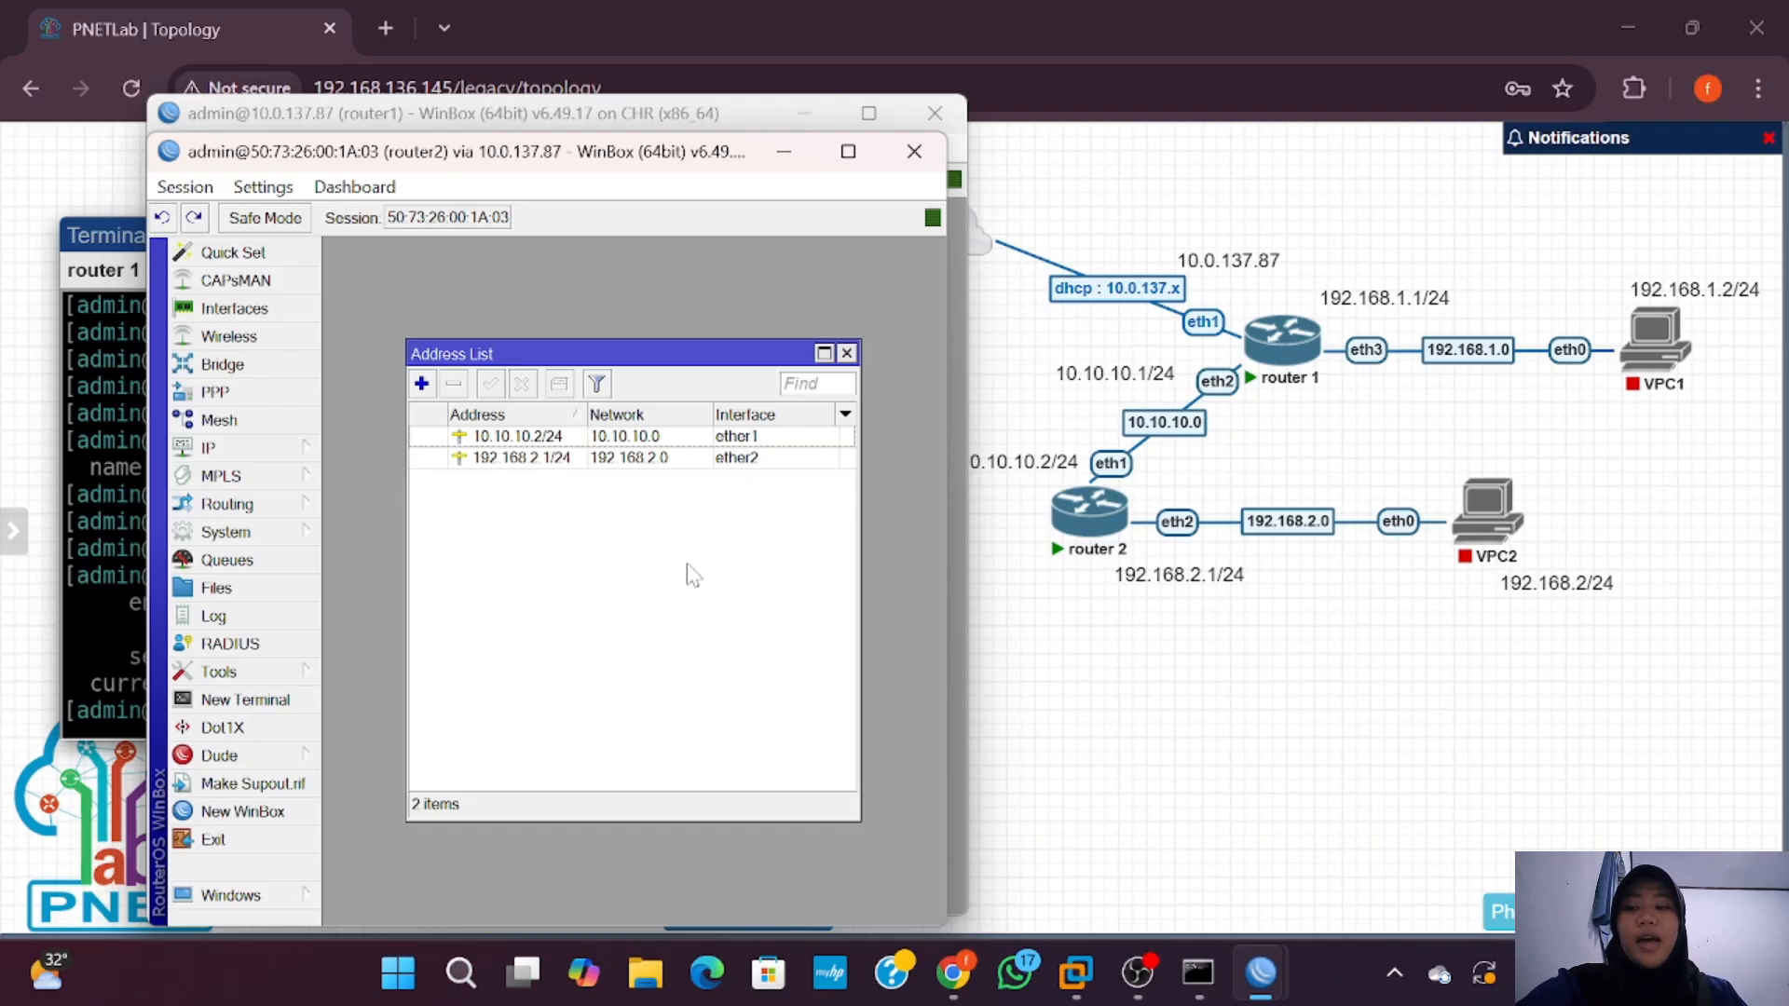
# Step: Close router1's address list and open its IP > Routes list with the default route via 10.0.137.1
pyautogui.click(963, 566)
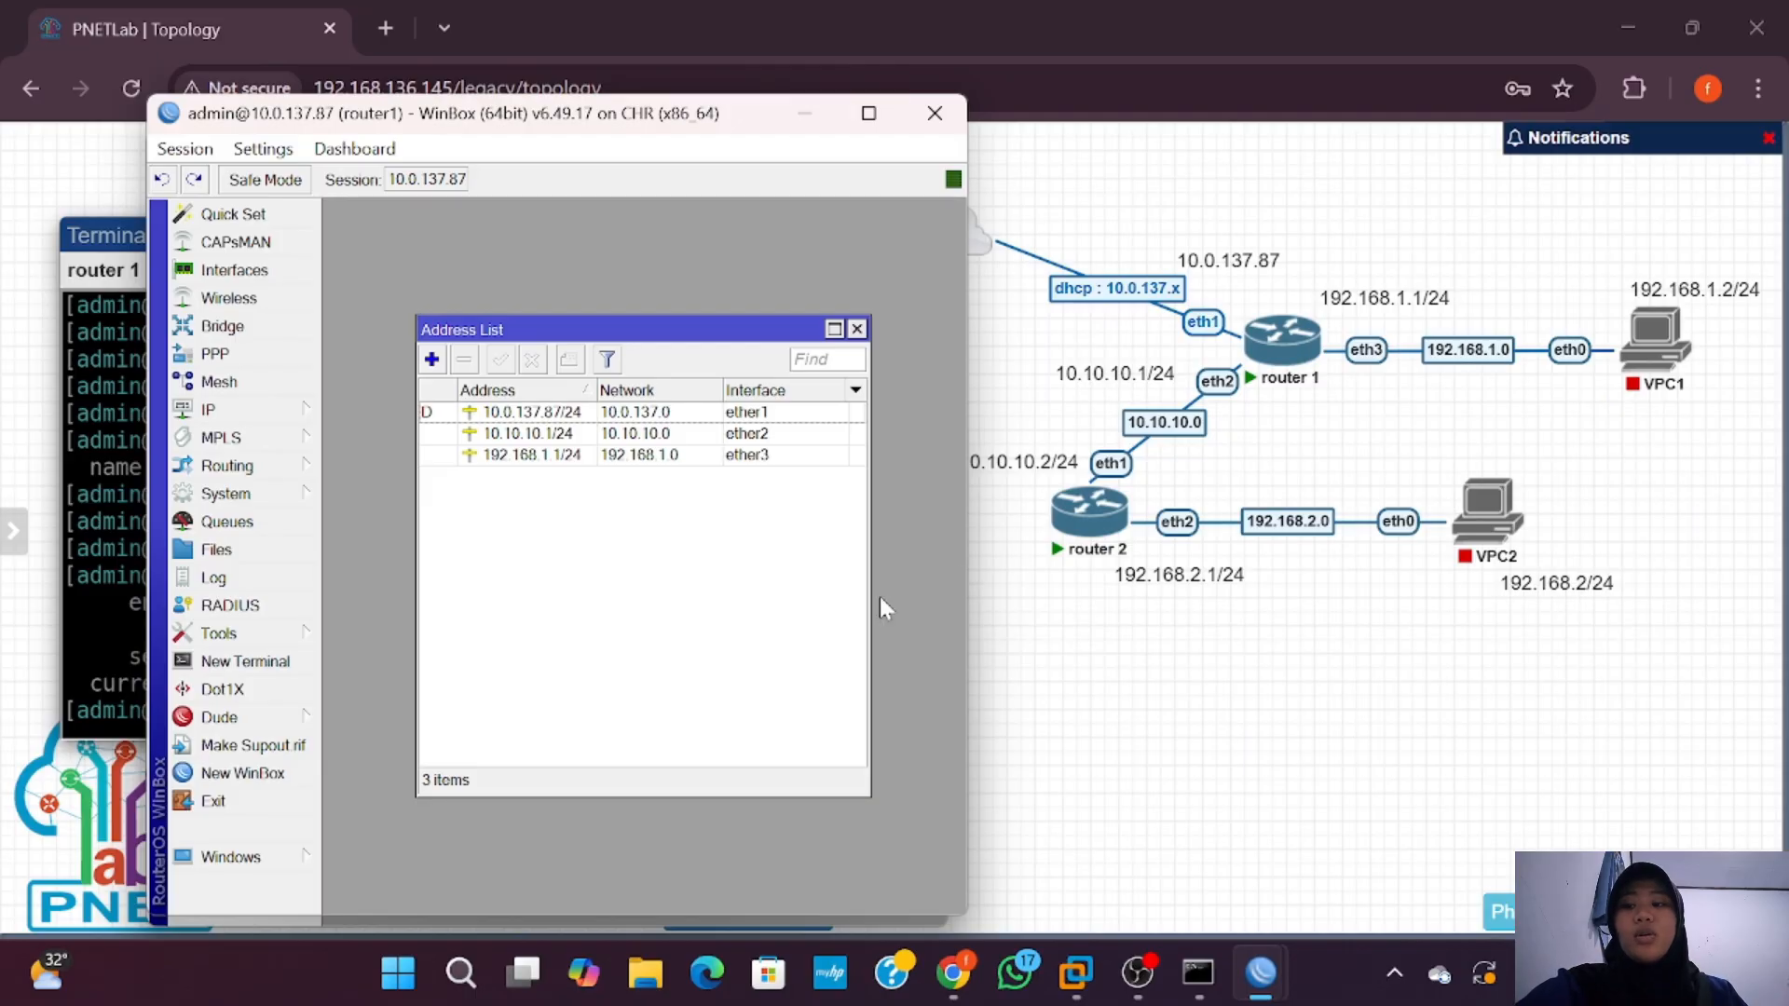
pyautogui.click(856, 329)
pyautogui.click(207, 409)
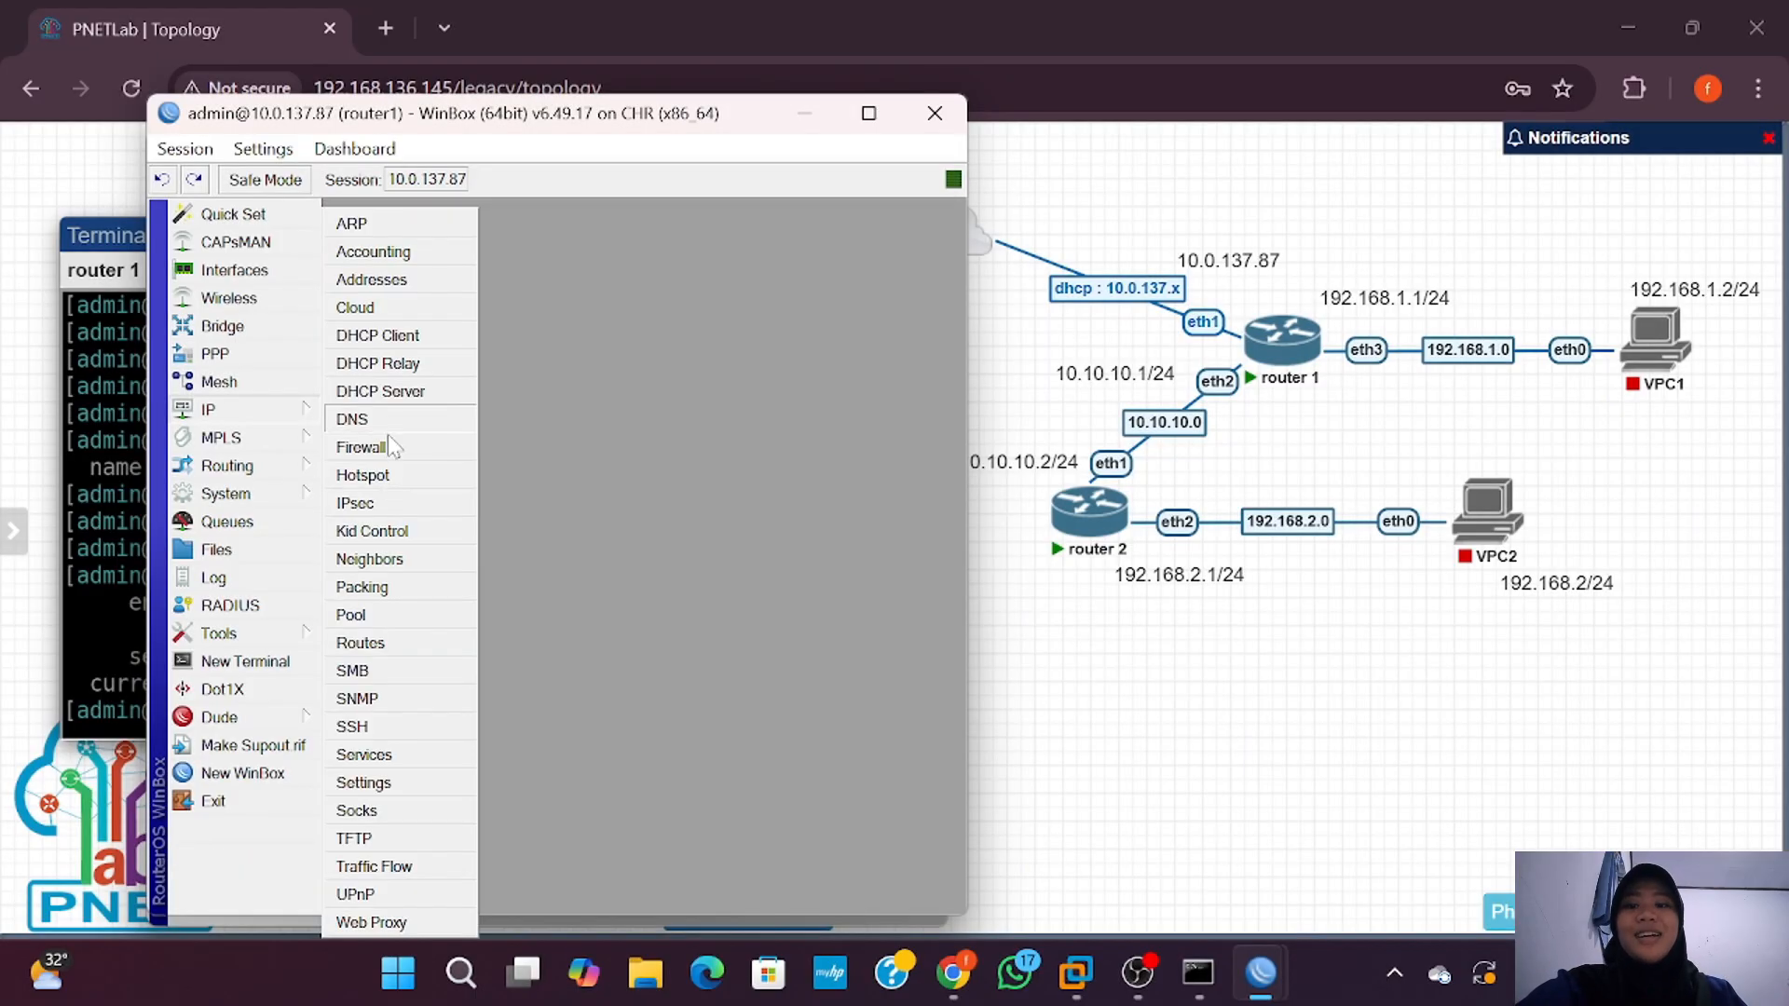
pyautogui.click(389, 643)
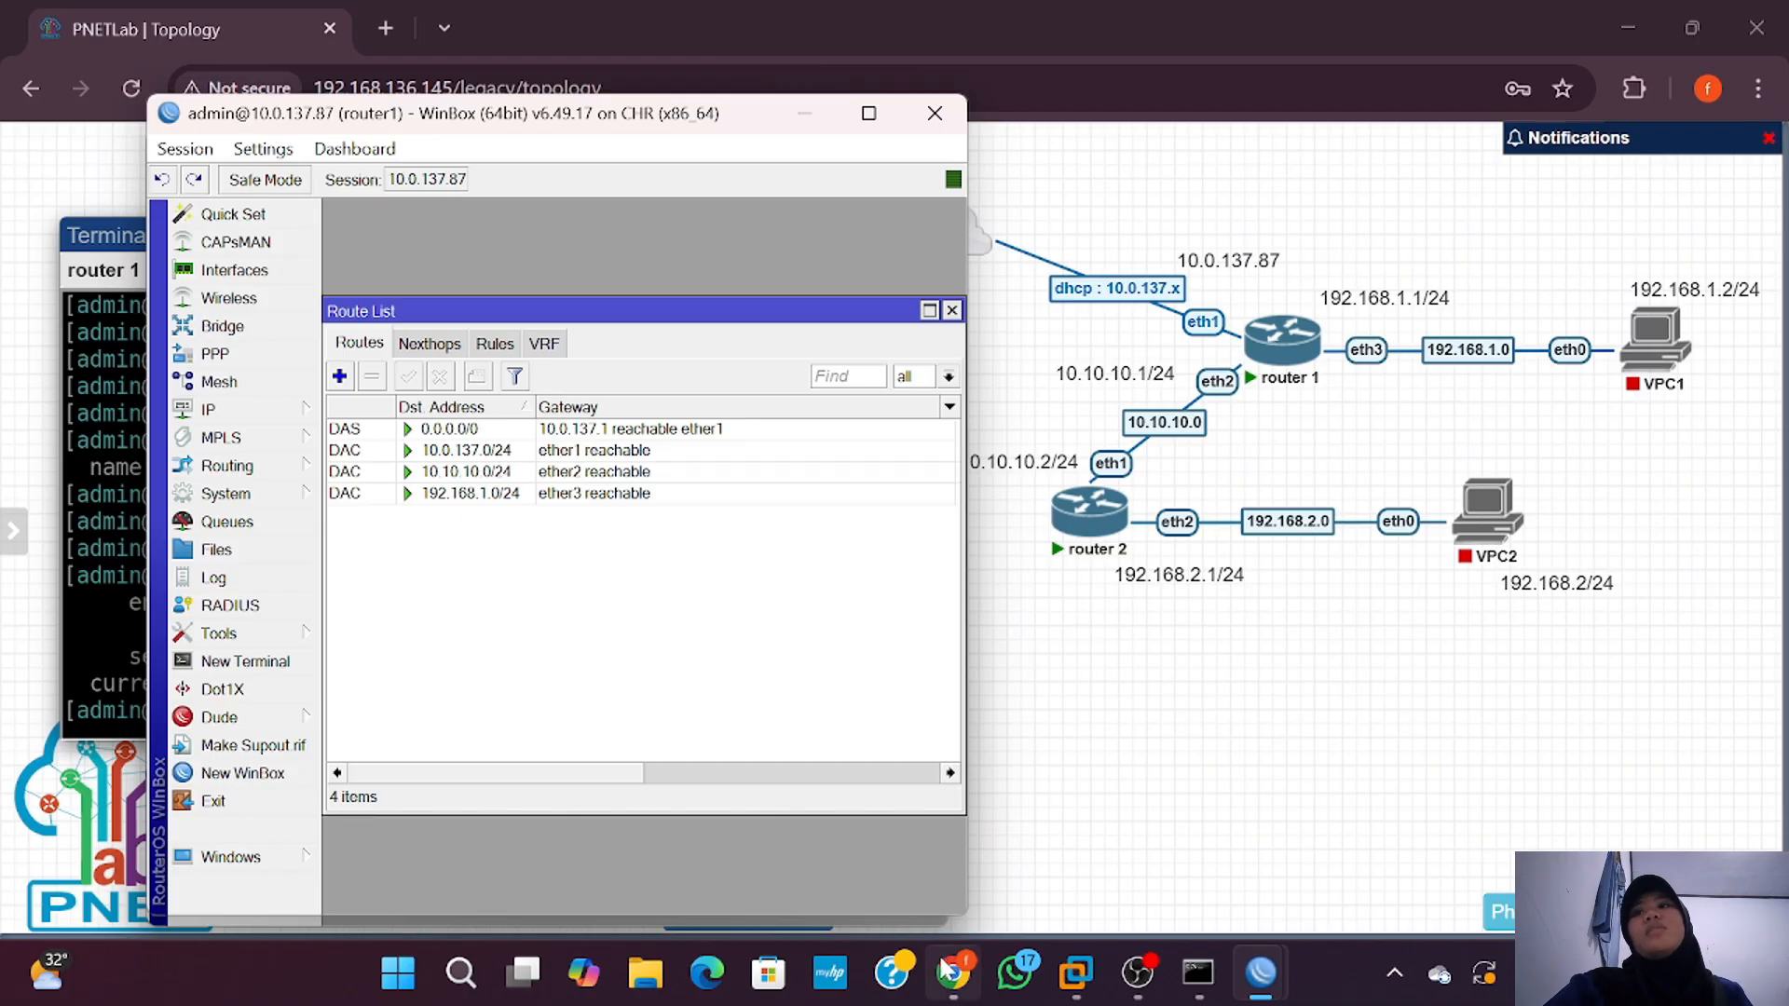
pyautogui.moveTo(953, 974)
pyautogui.moveTo(1260, 994)
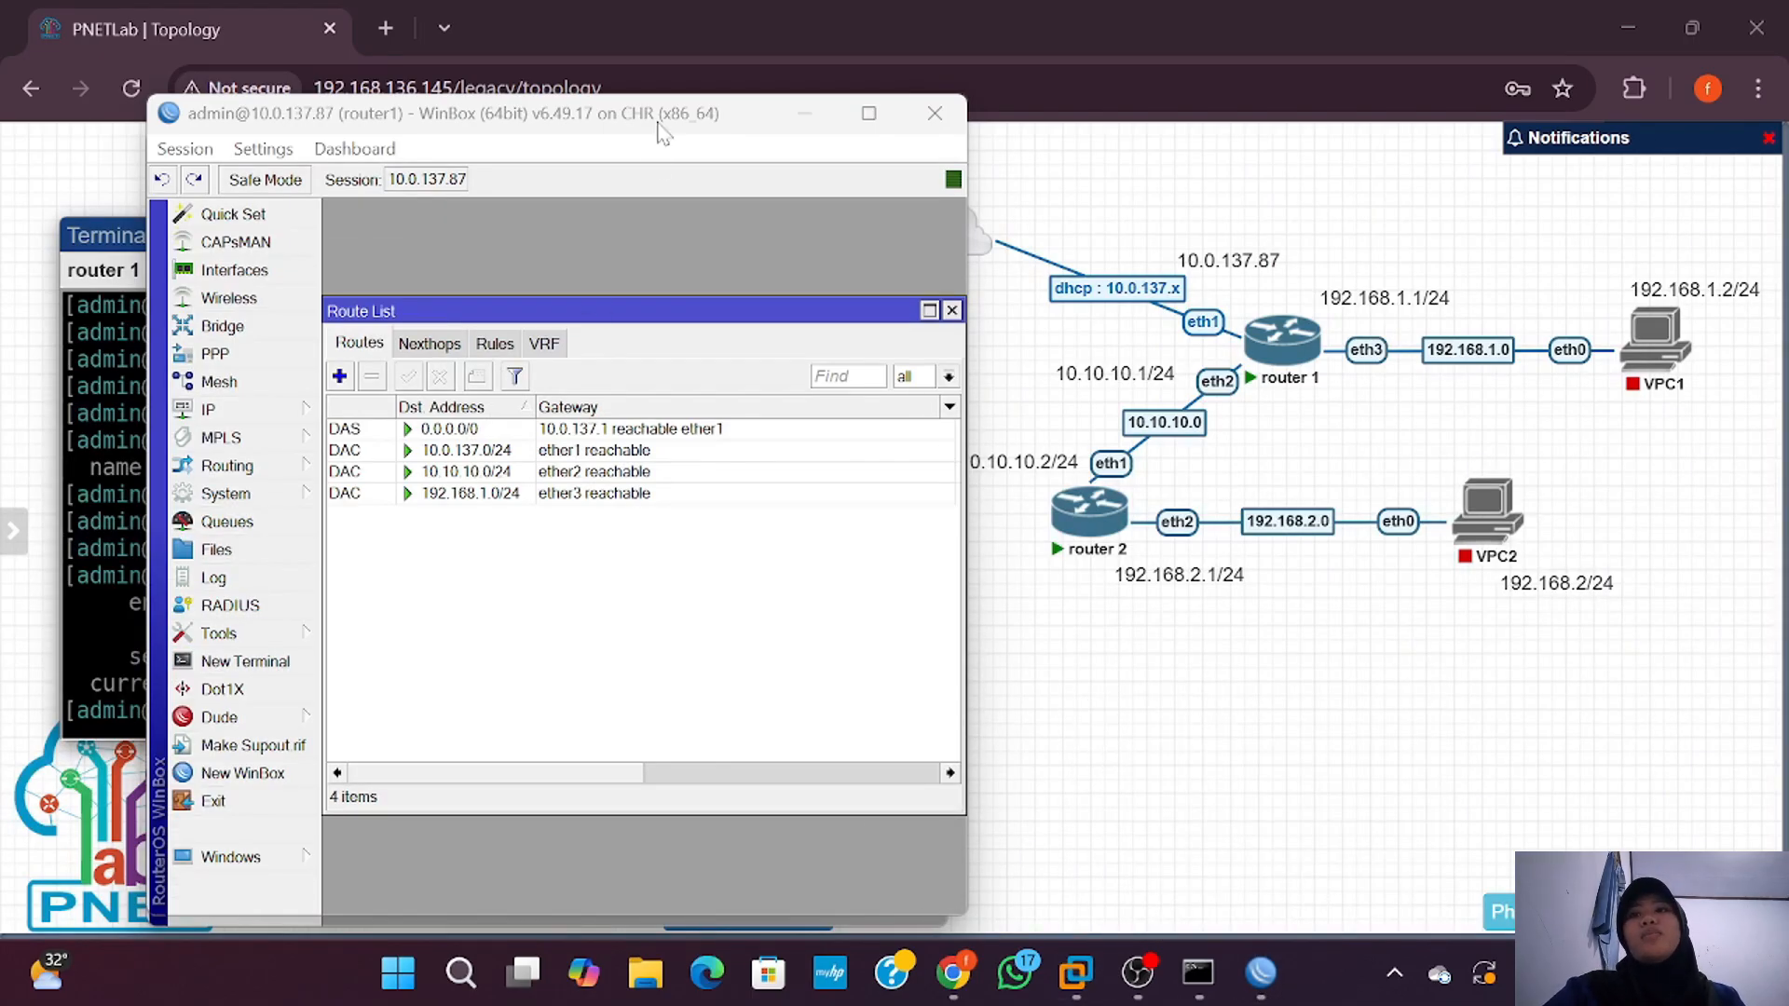
# Step: Close router2's address list and enter destination 192.168.2.0/24 for a new router1 route
pyautogui.moveTo(662, 107); pyautogui.dragTo(674, 187)
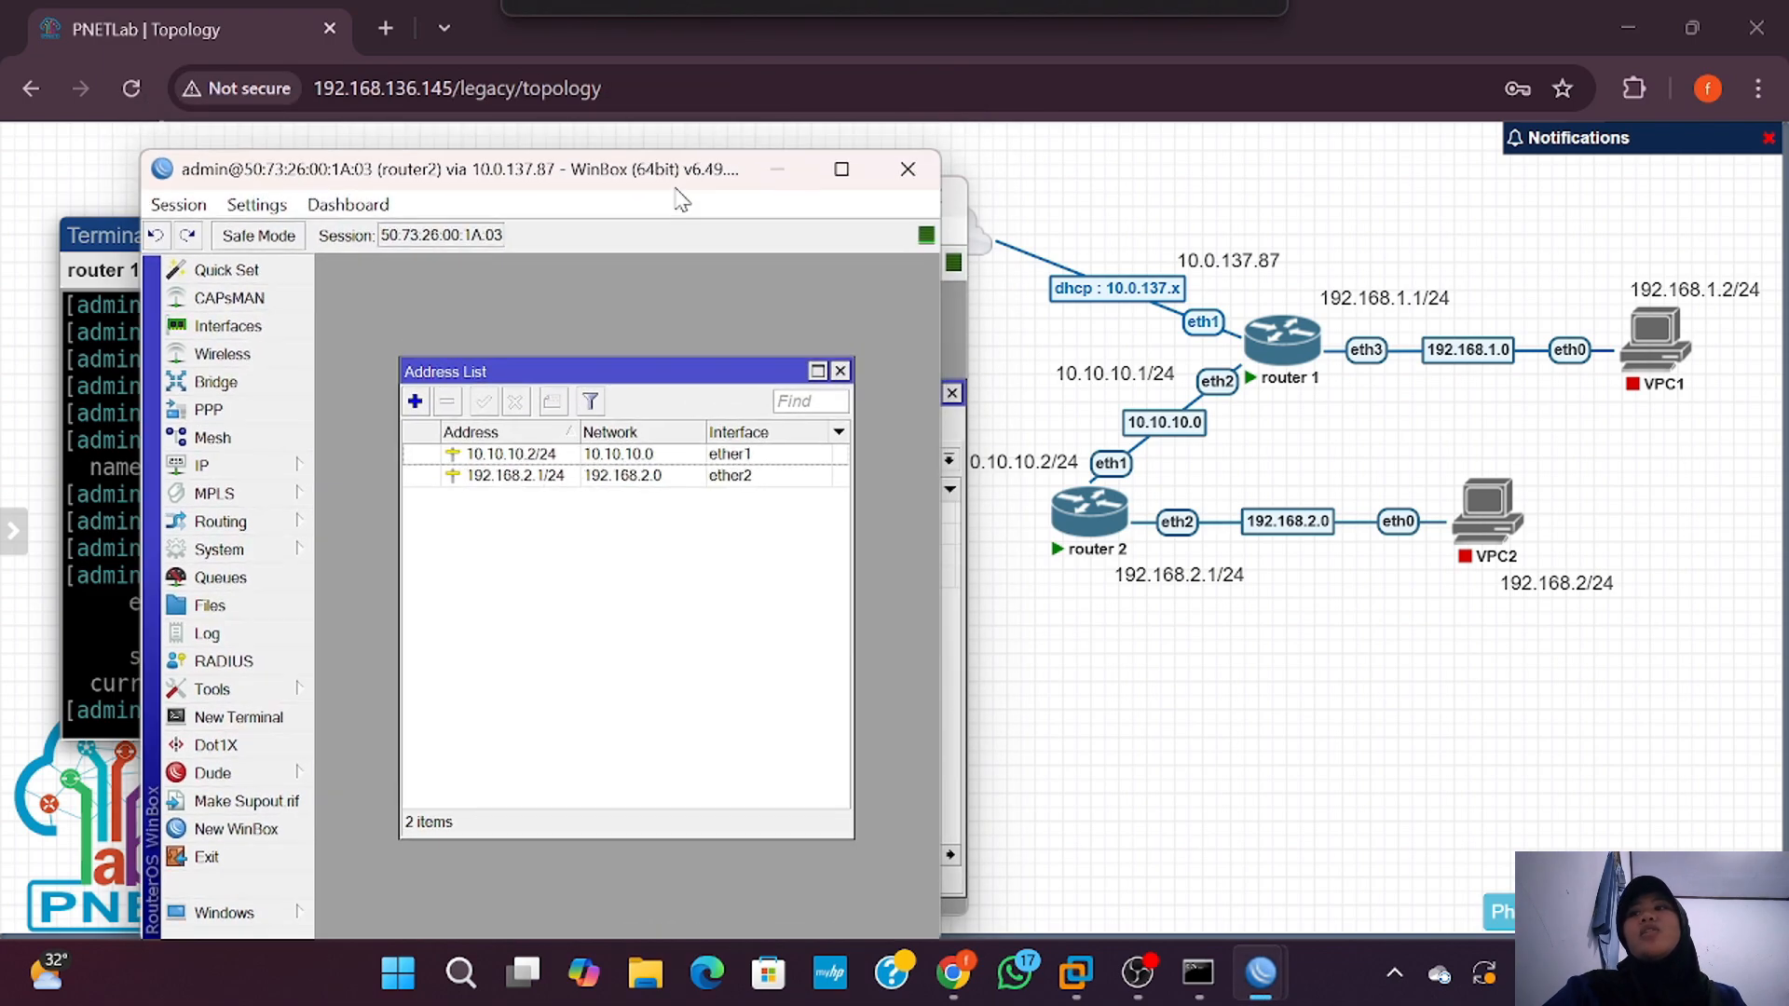
pyautogui.click(840, 371)
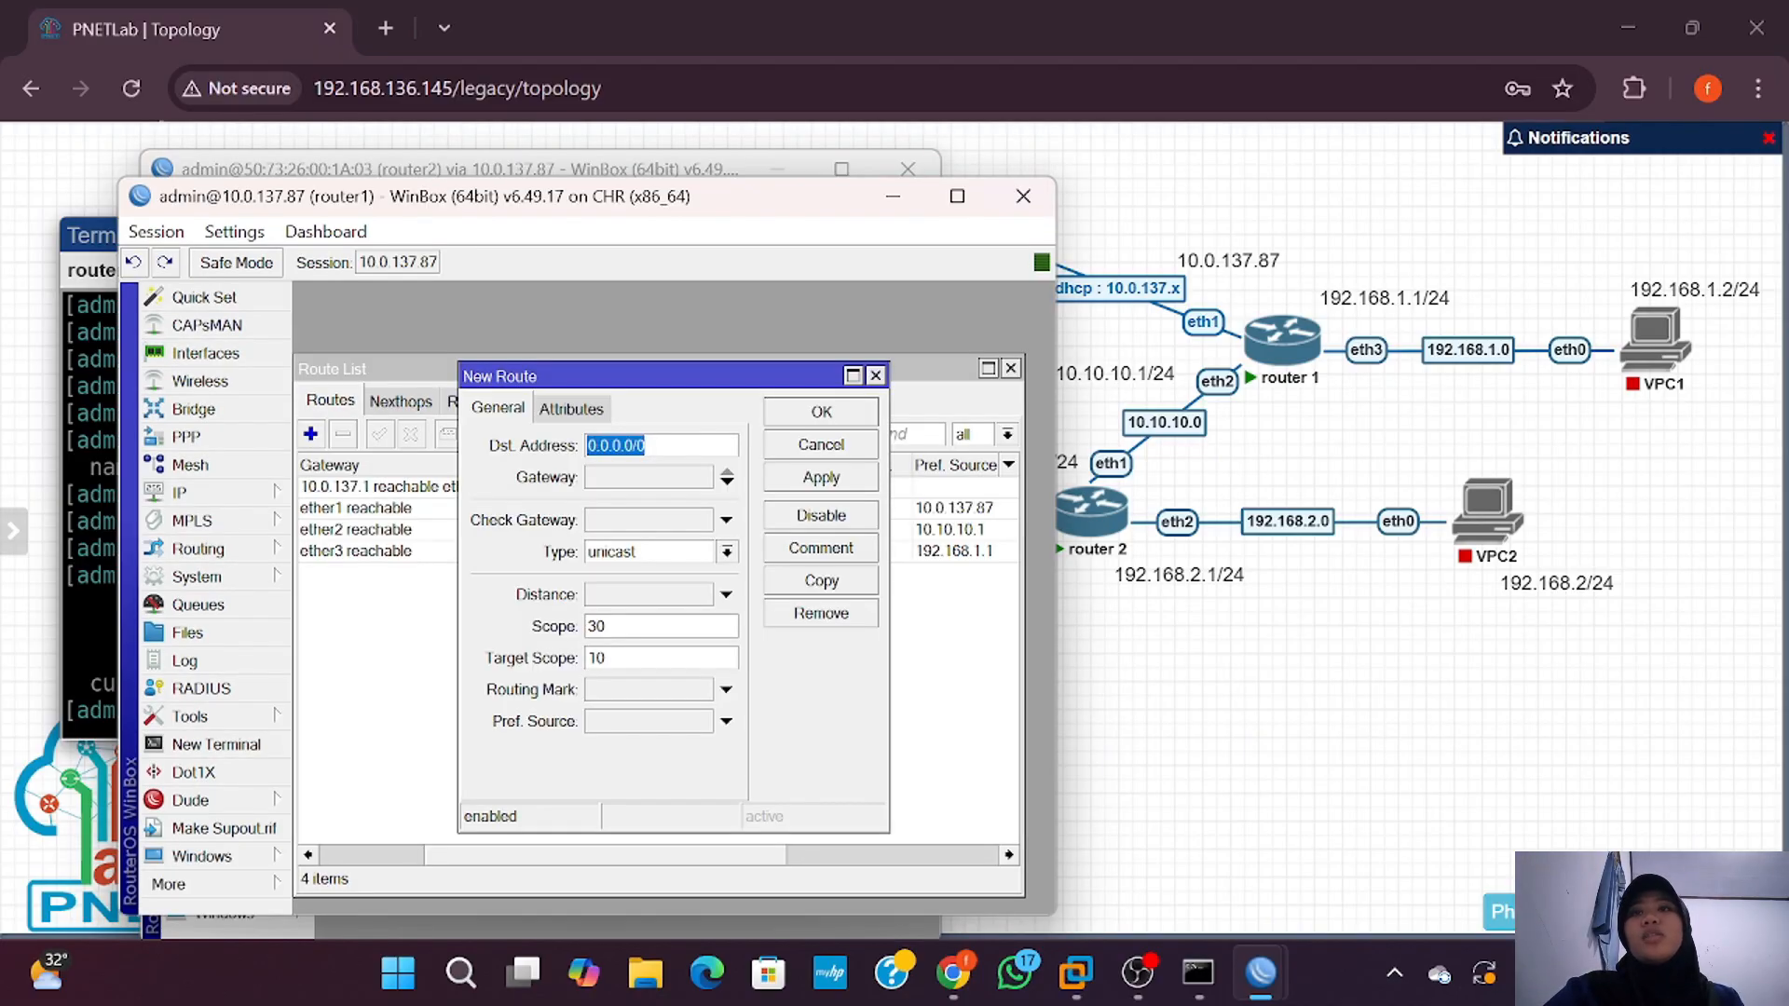
pyautogui.press('BackSpace')
pyautogui.write('192')
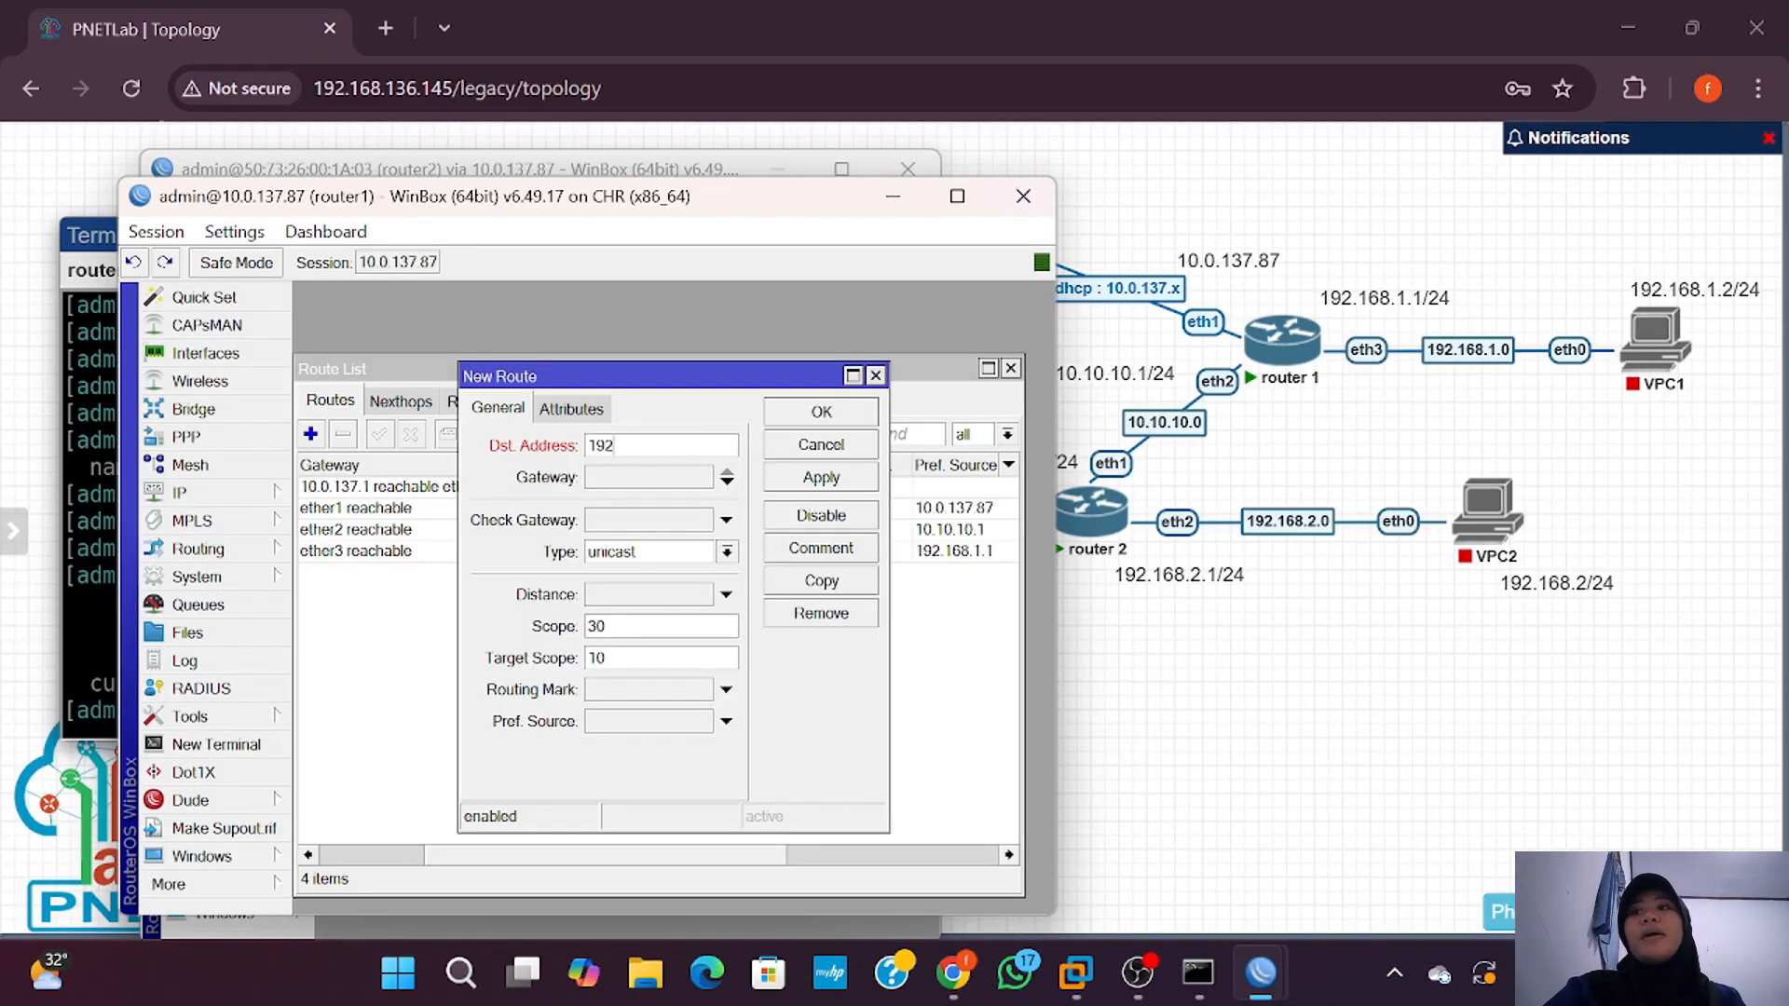
pyautogui.write('.168.')
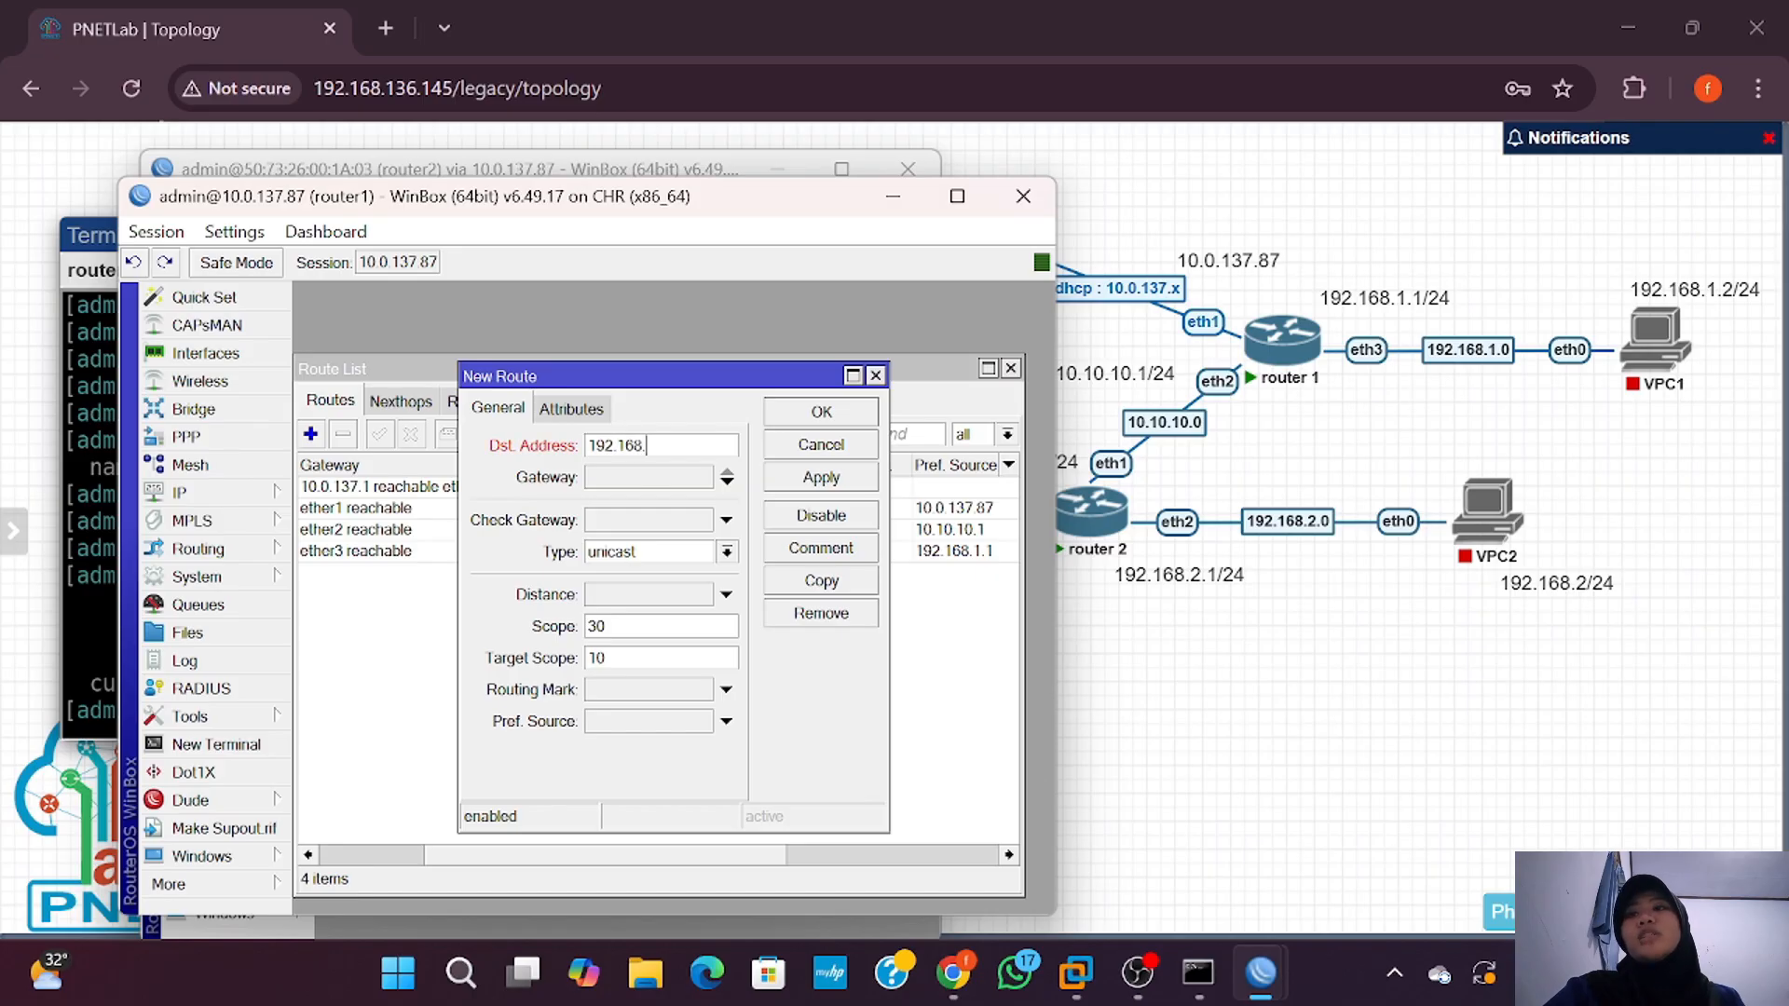
pyautogui.write('2.')
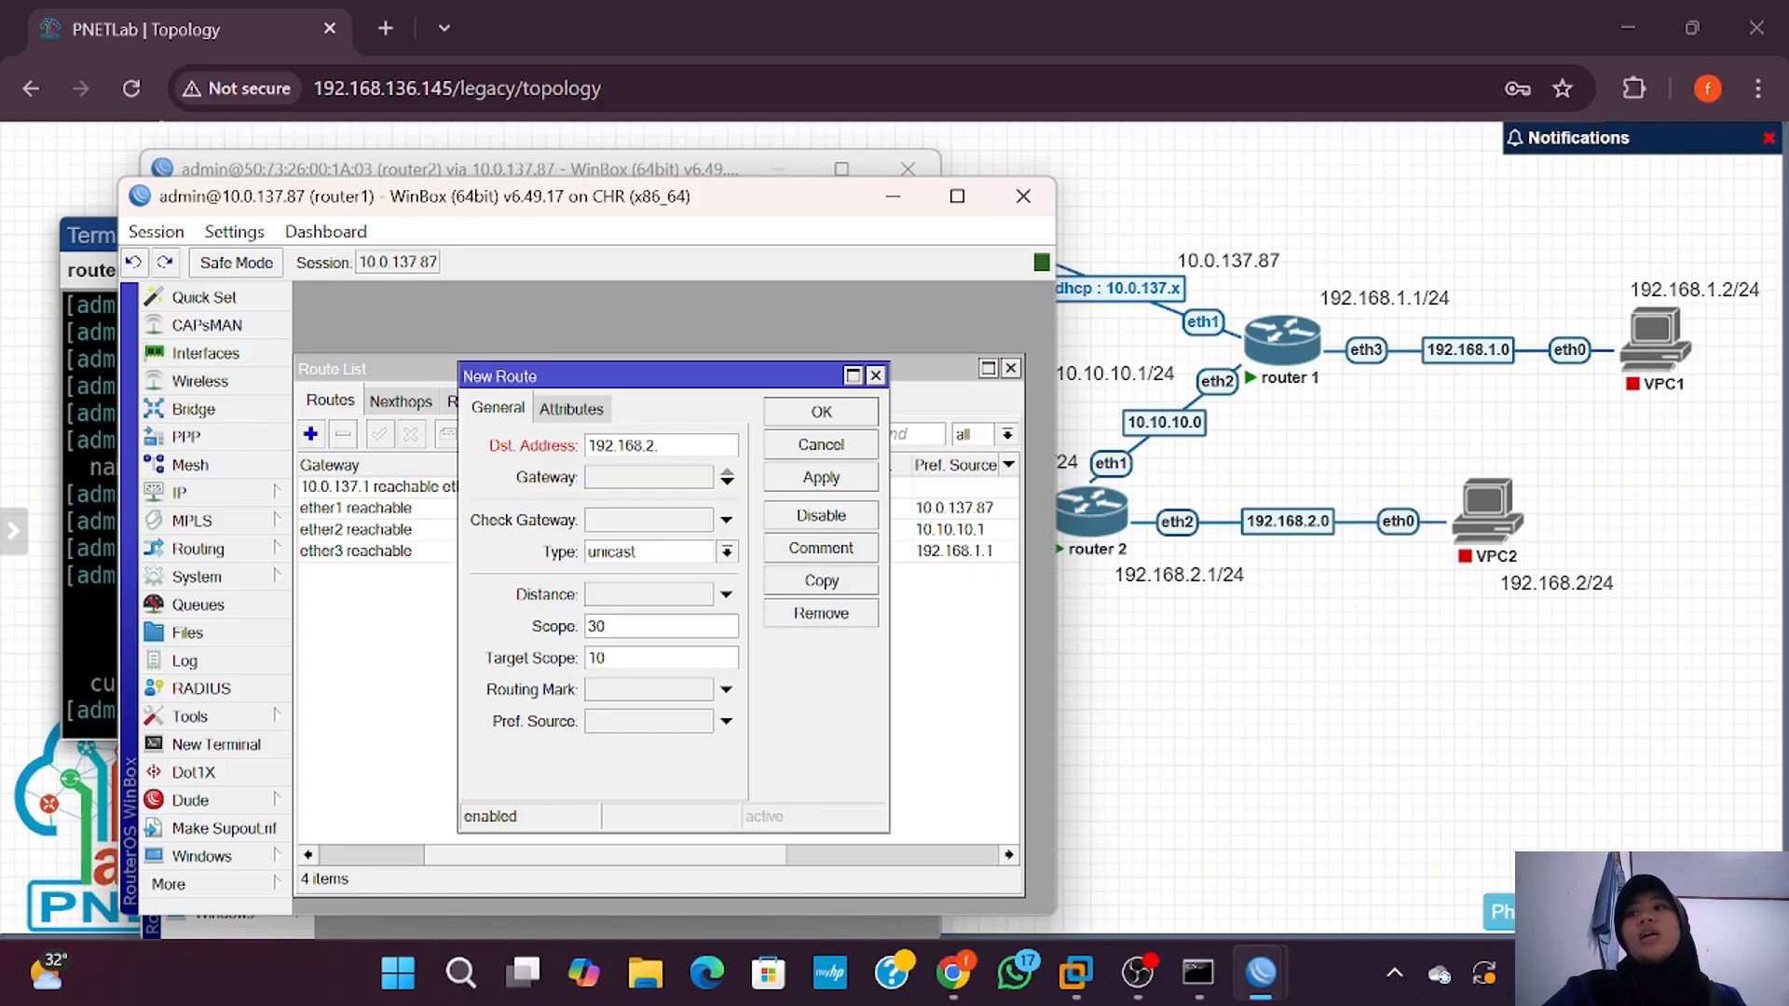
pyautogui.write('0/24')
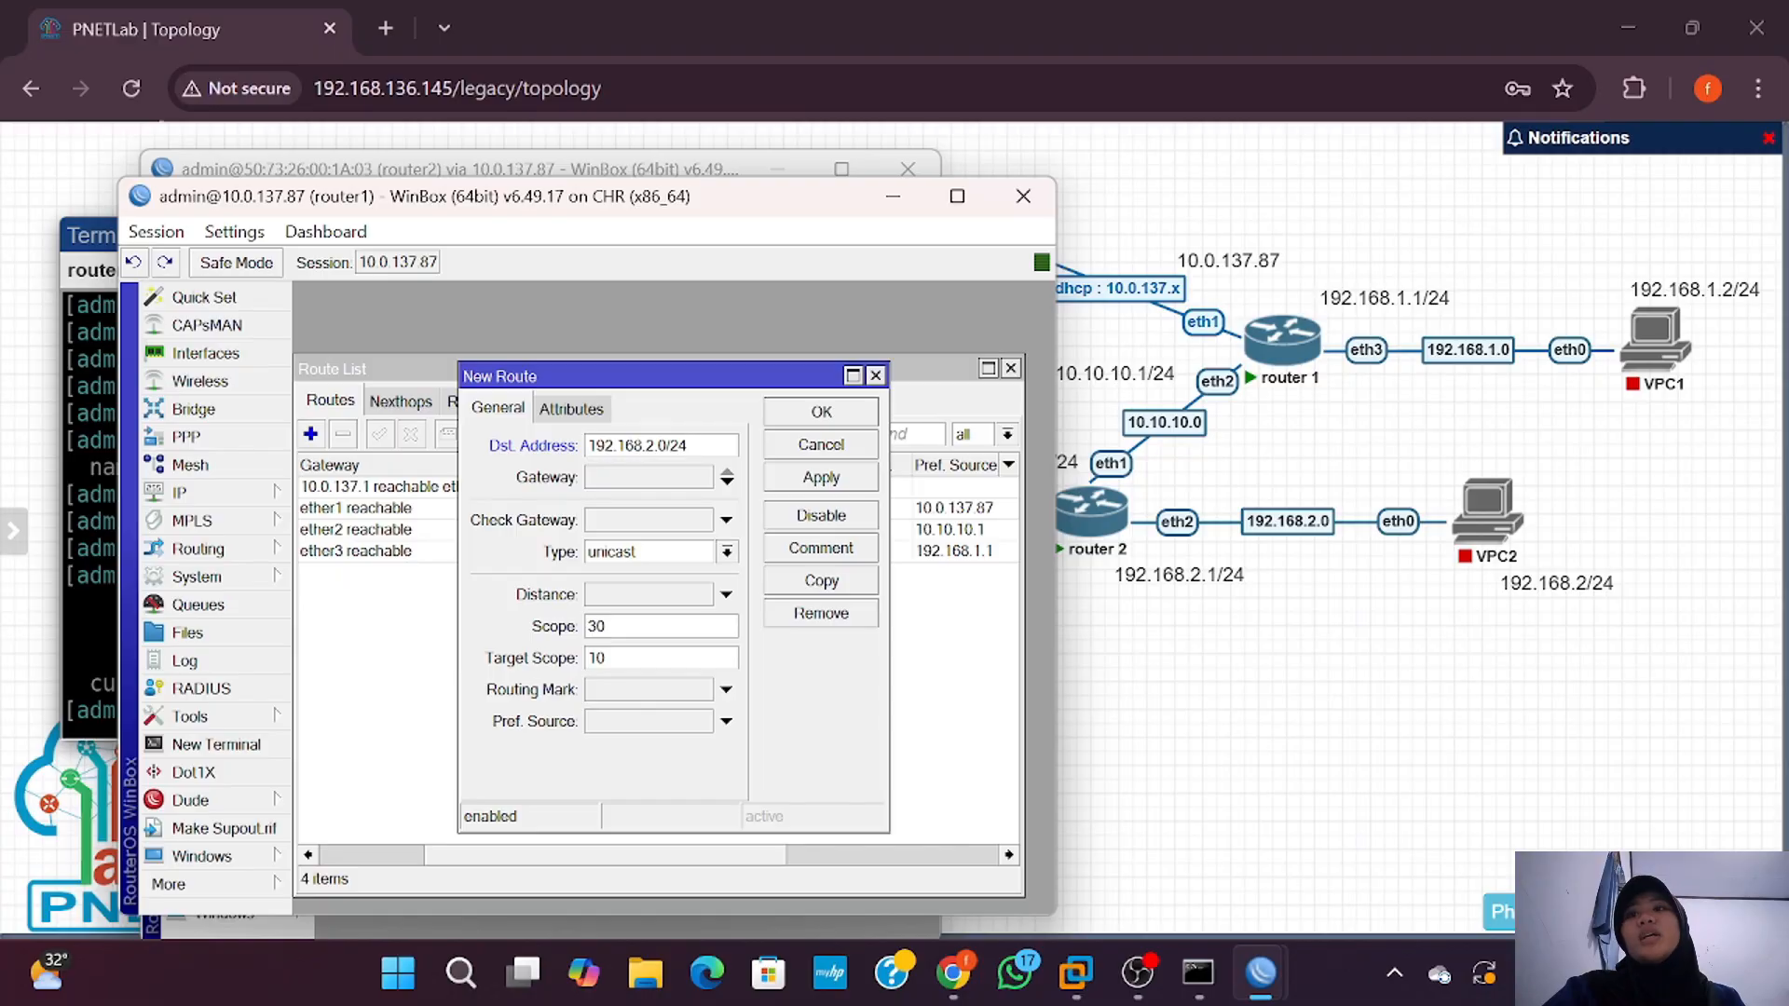
pyautogui.click(571, 408)
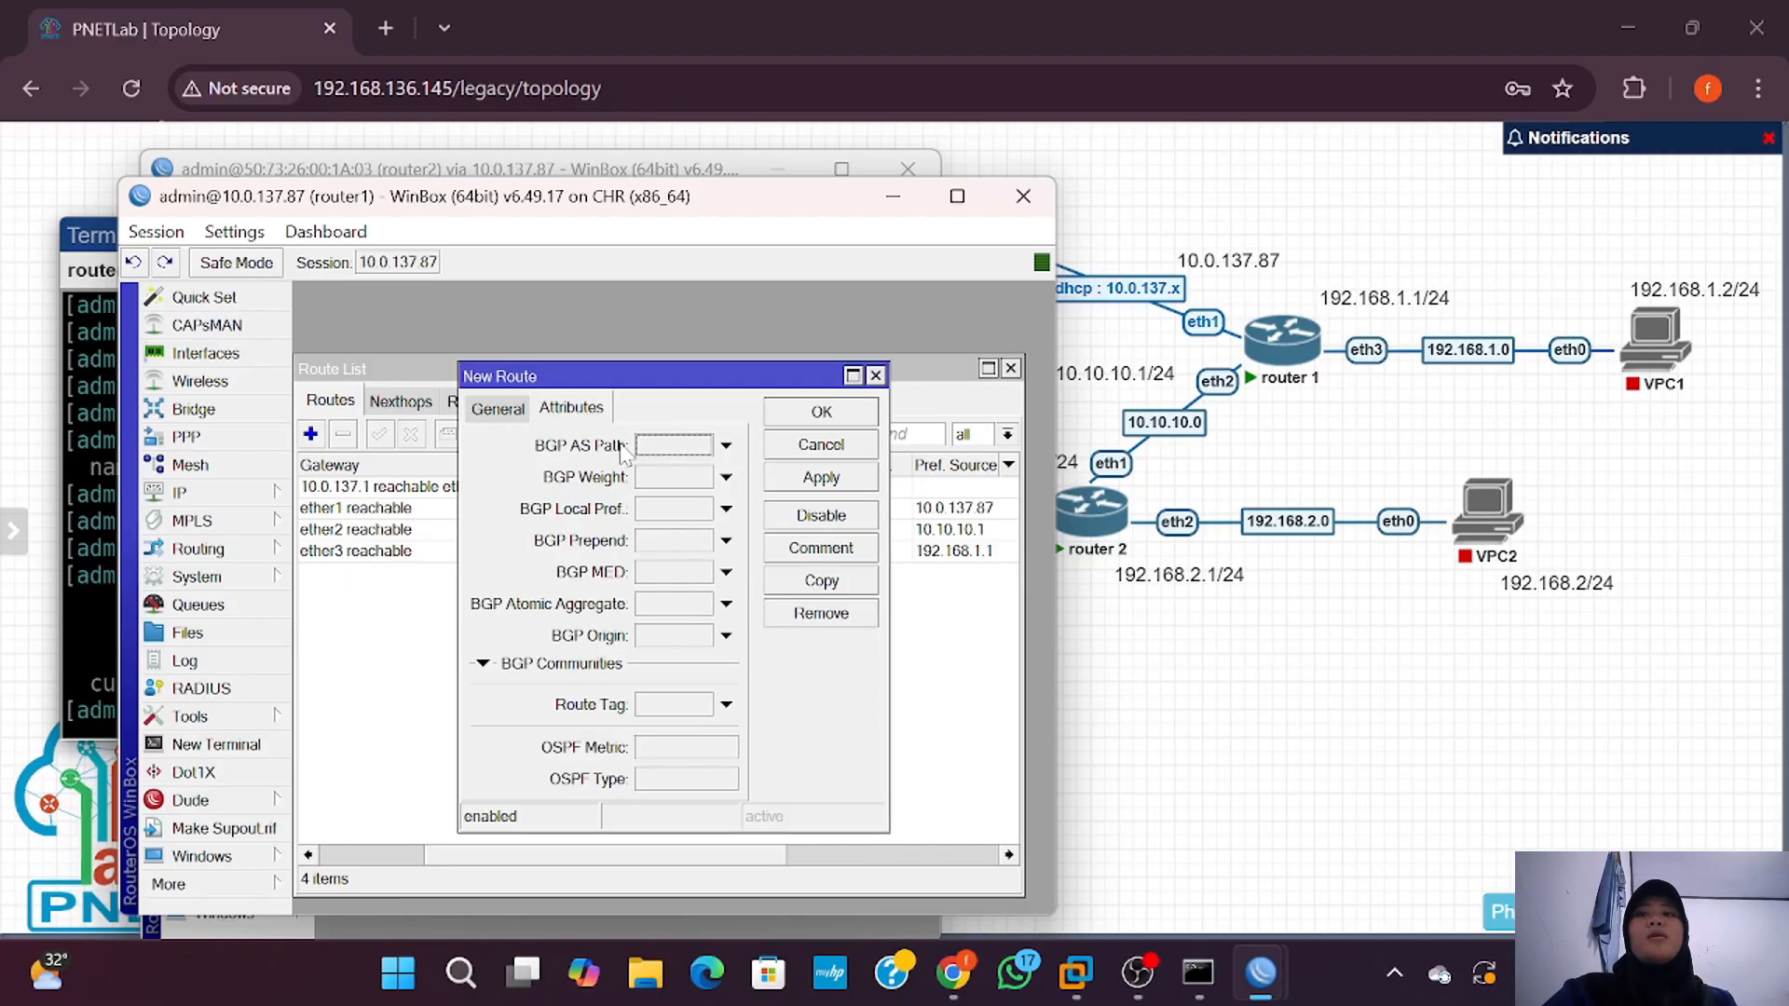
pyautogui.click(500, 408)
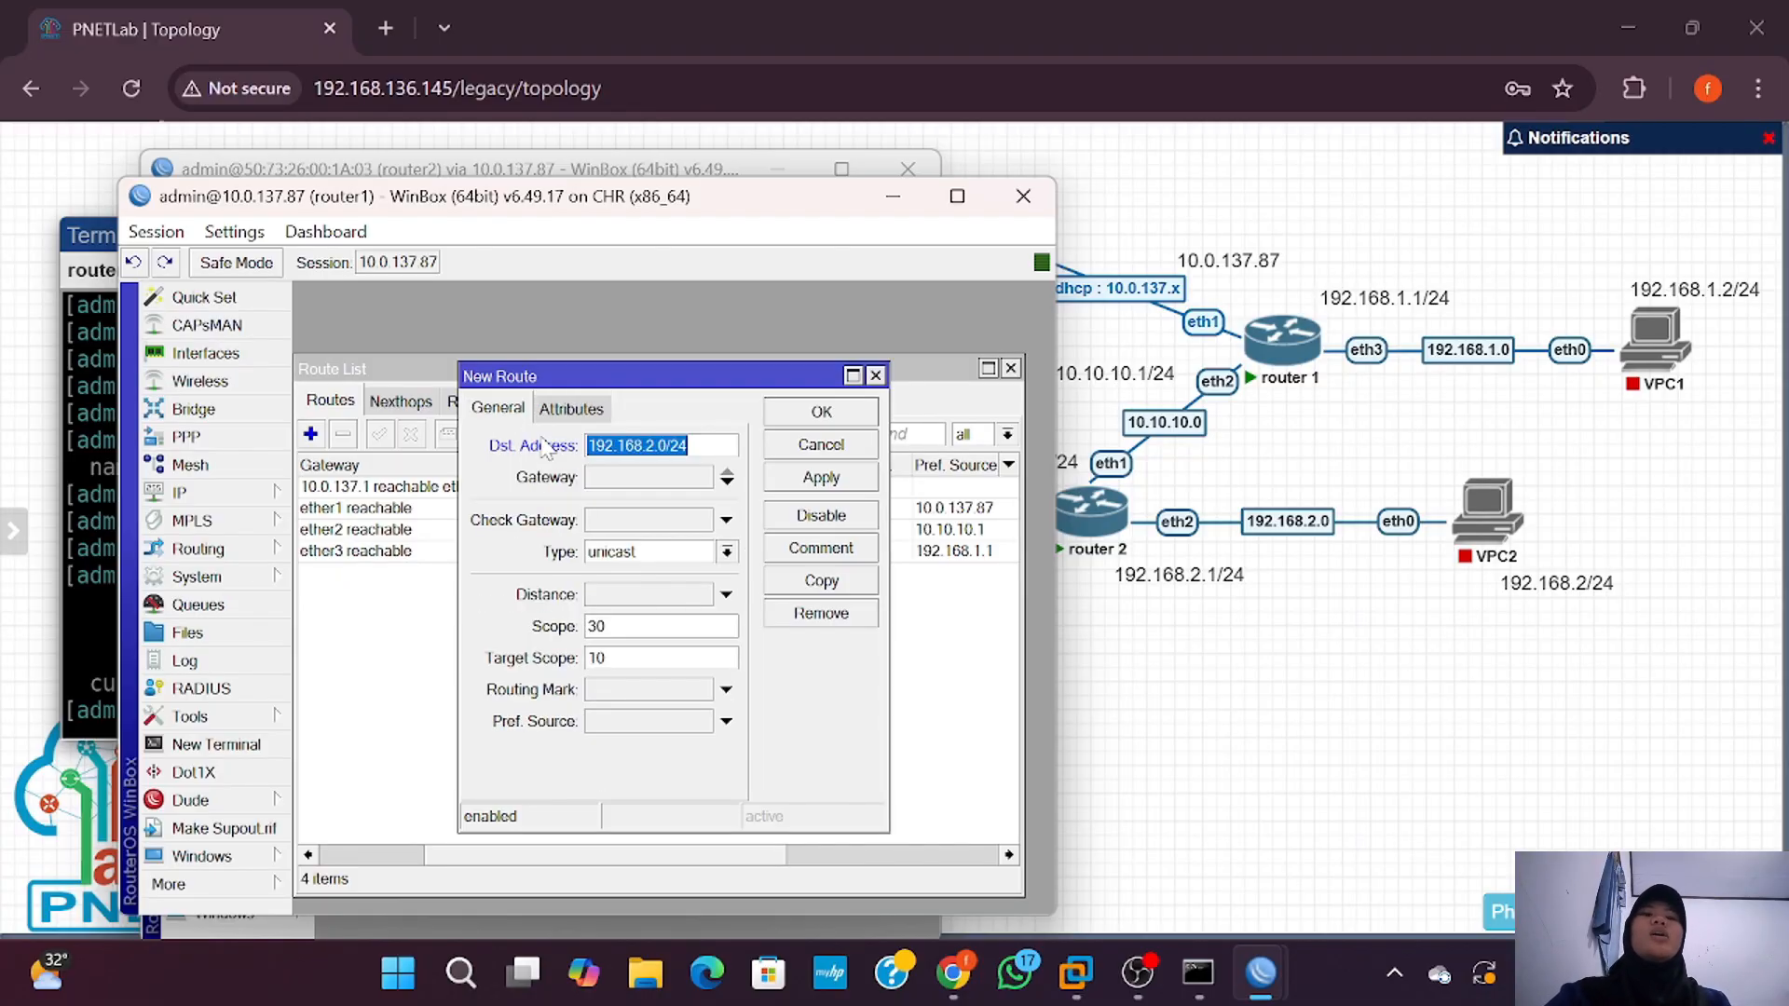
# Step: Set the route's gateway to 10.10.10.2, apply and save it, and widen the route list
pyautogui.click(641, 481)
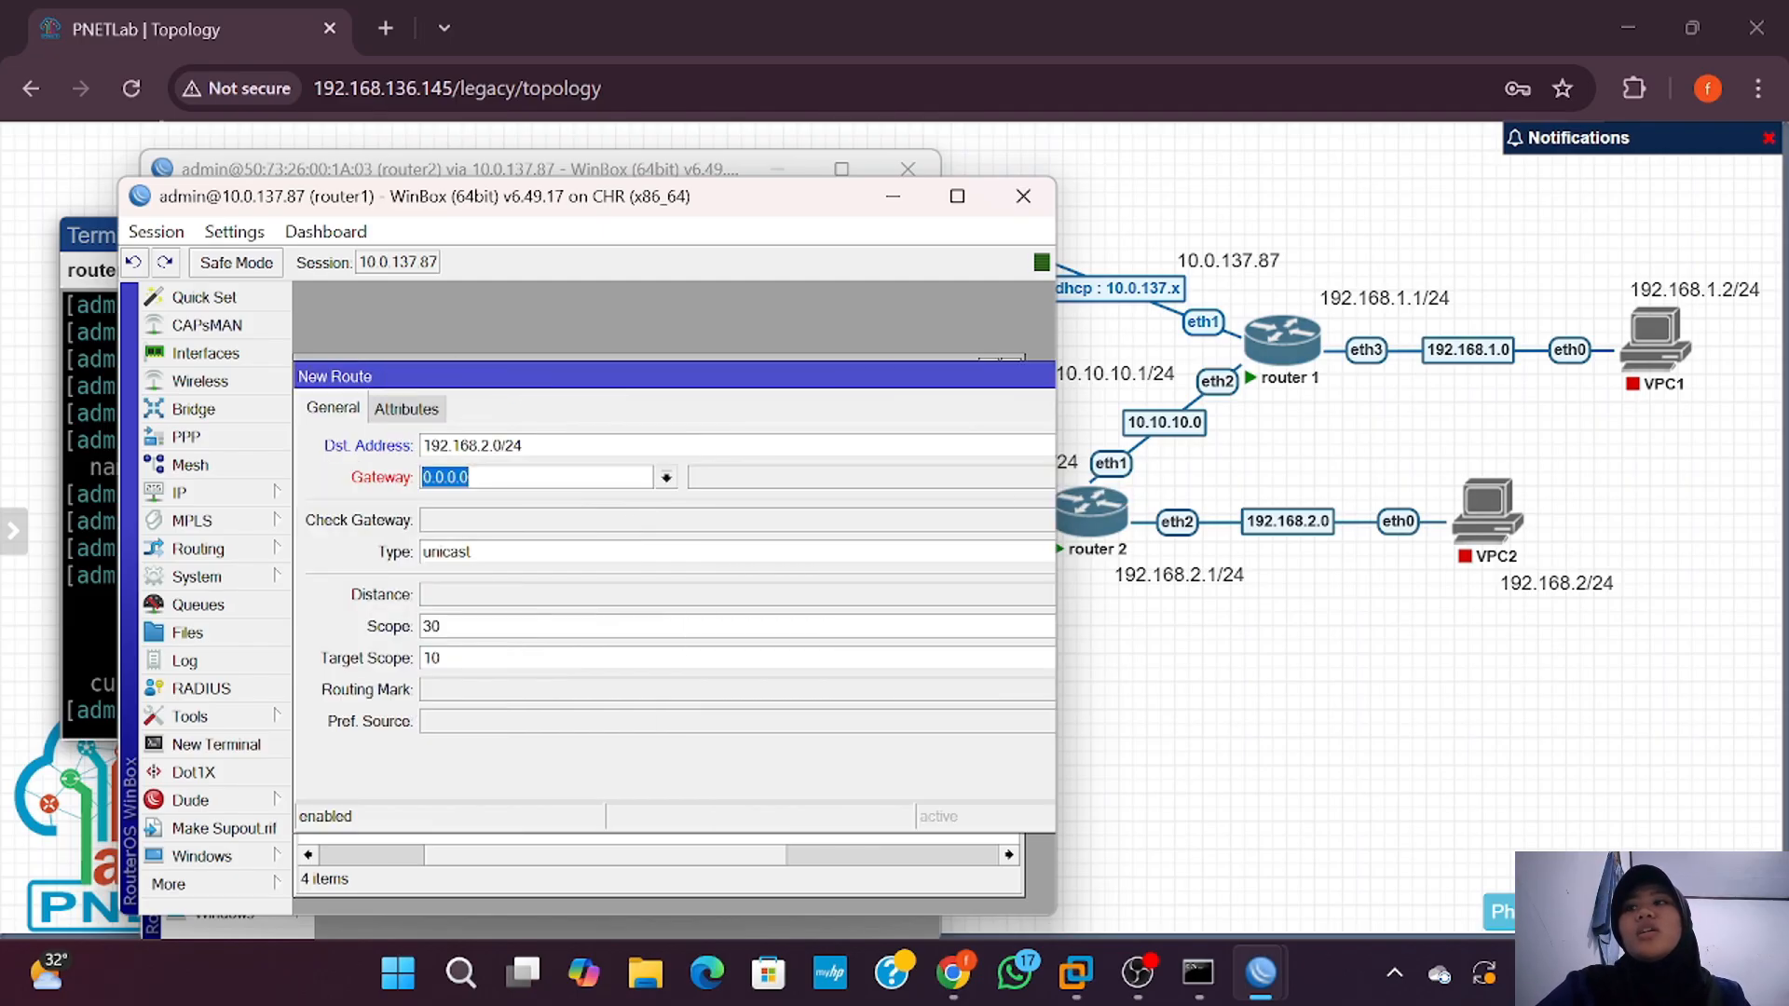
pyautogui.press('BackSpace')
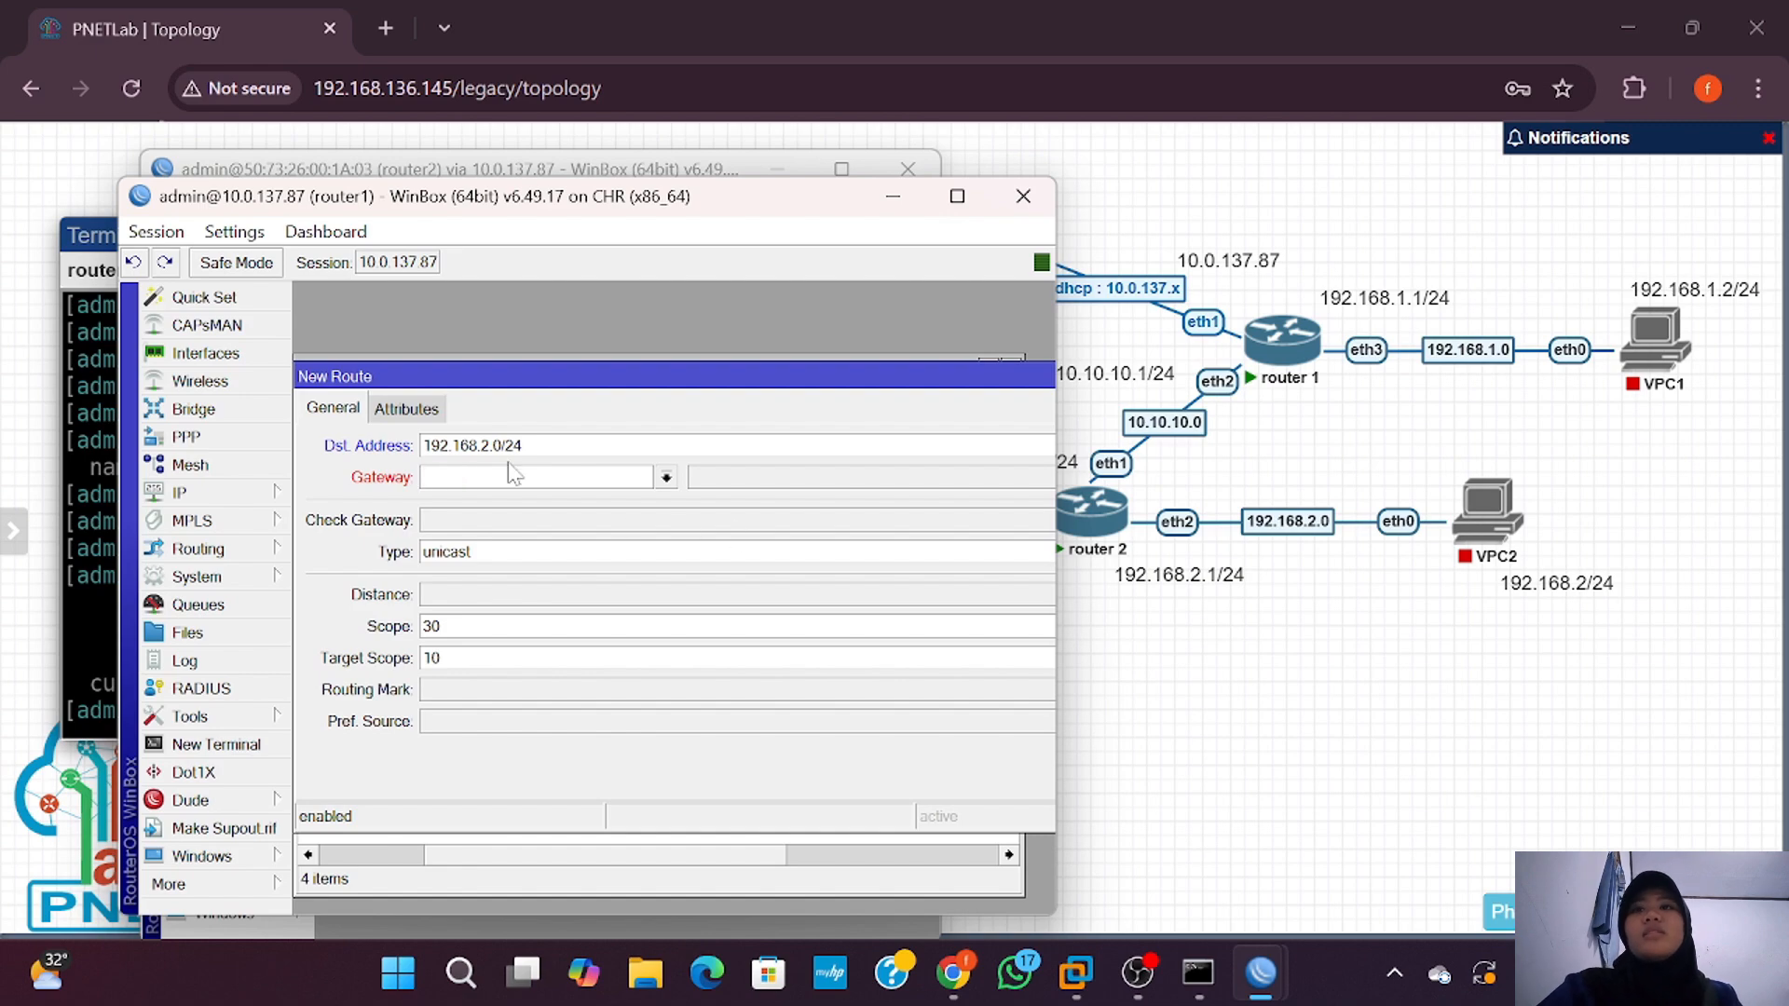
pyautogui.write('10.10')
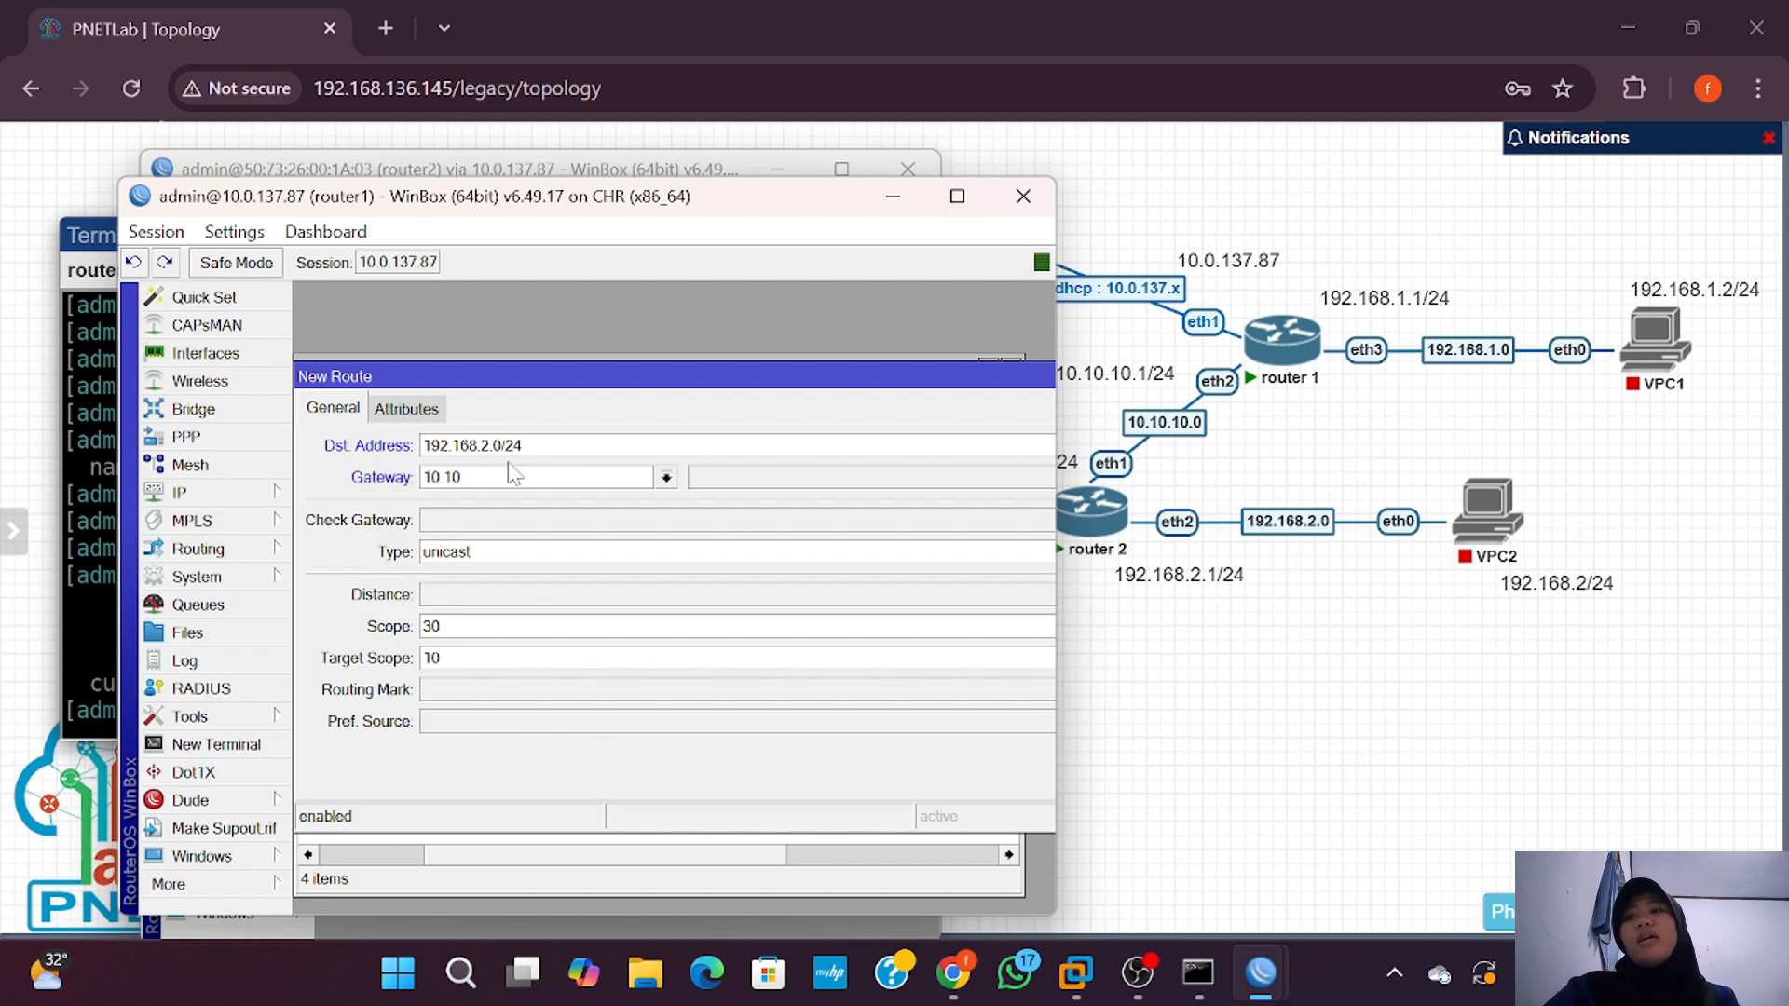
pyautogui.write('.10.2')
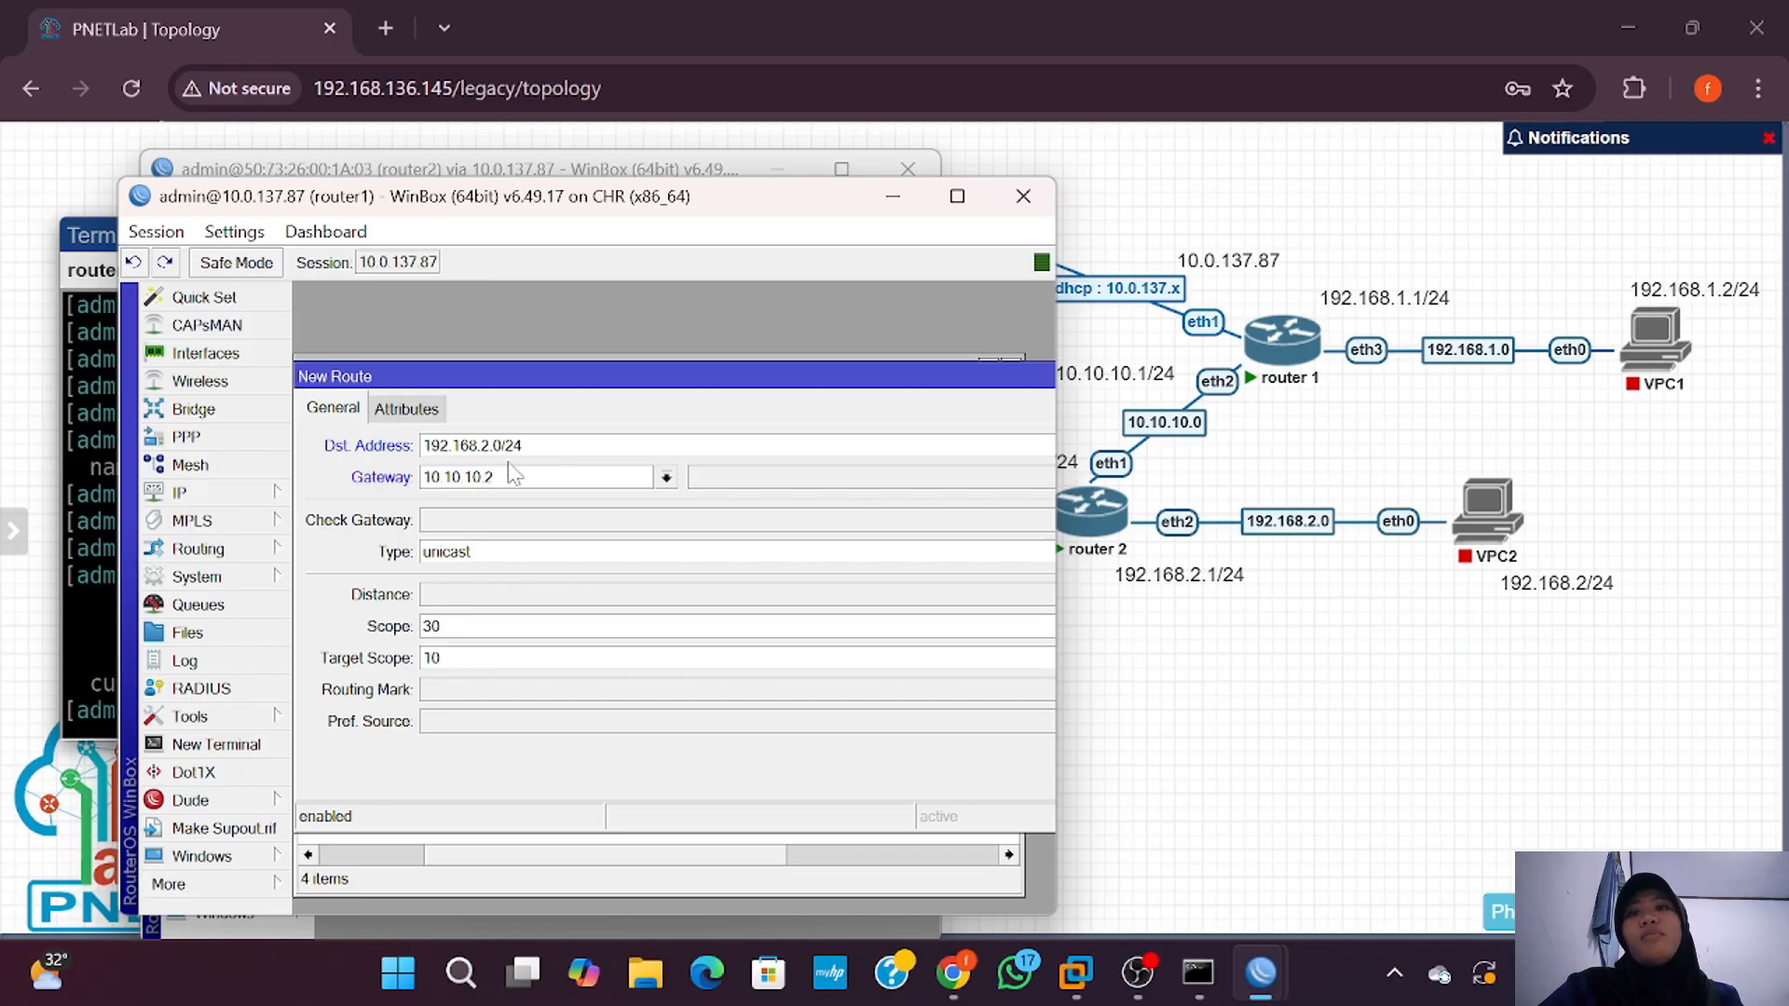
pyautogui.click(1053, 598)
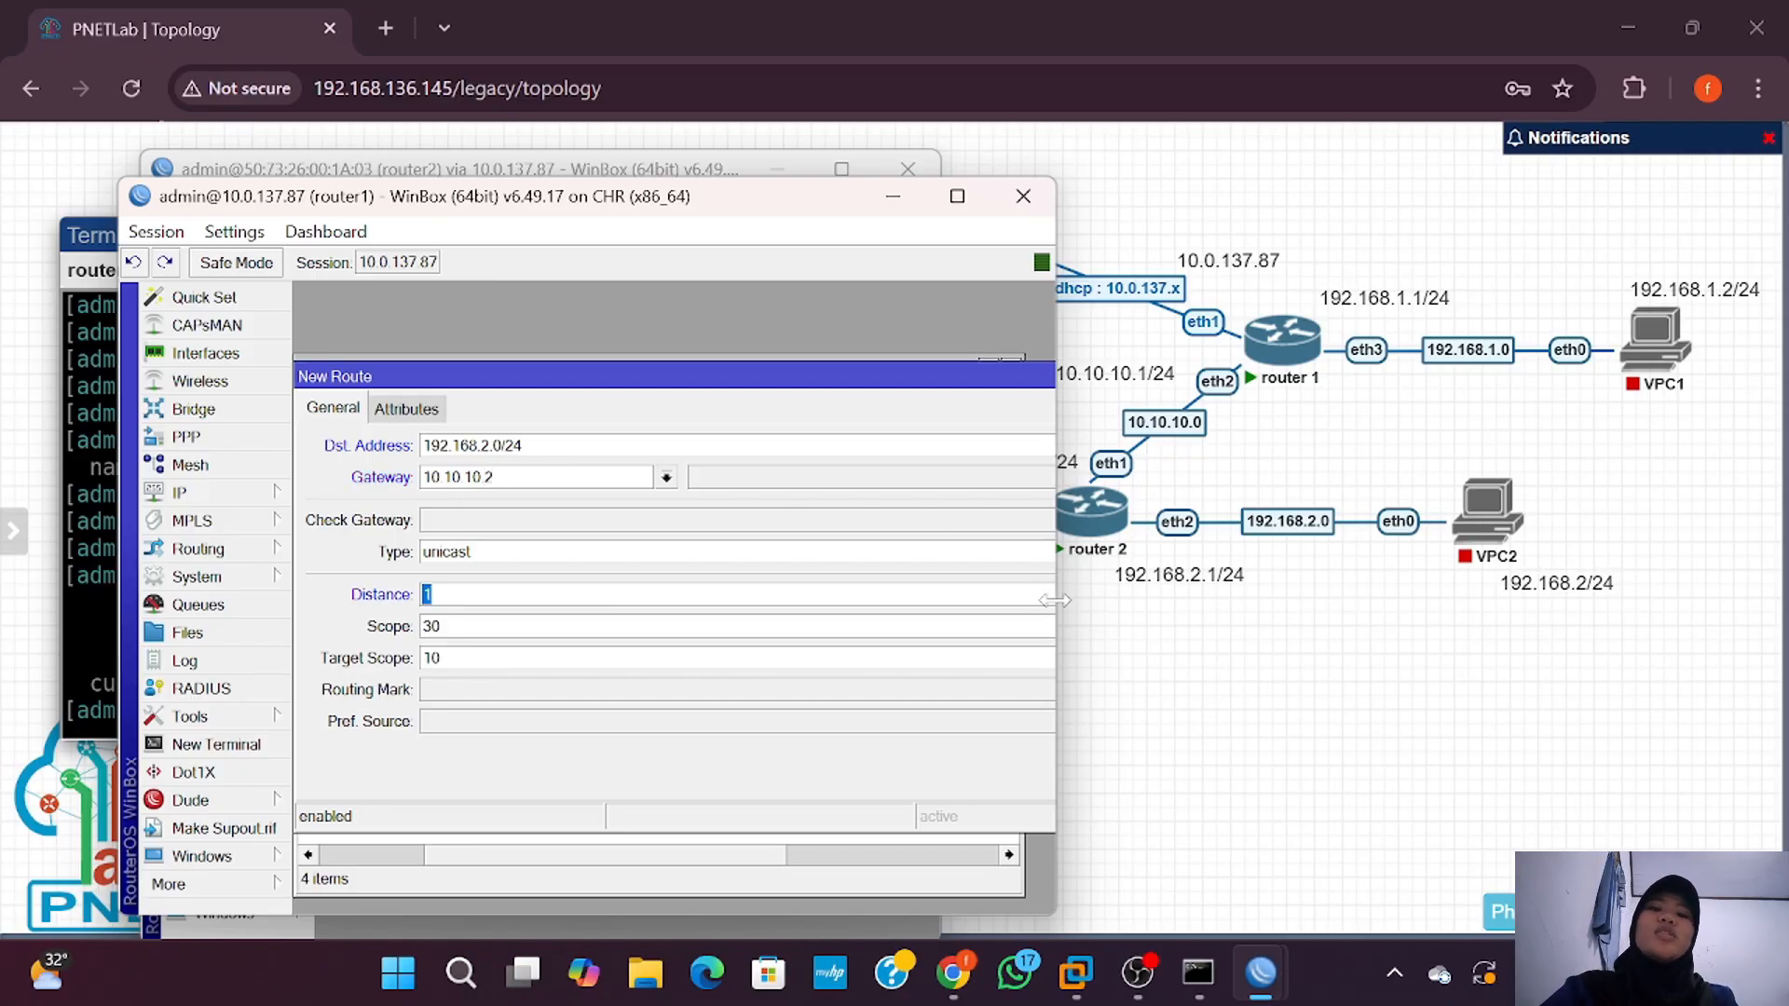
pyautogui.moveTo(1056, 603); pyautogui.dragTo(1477, 603)
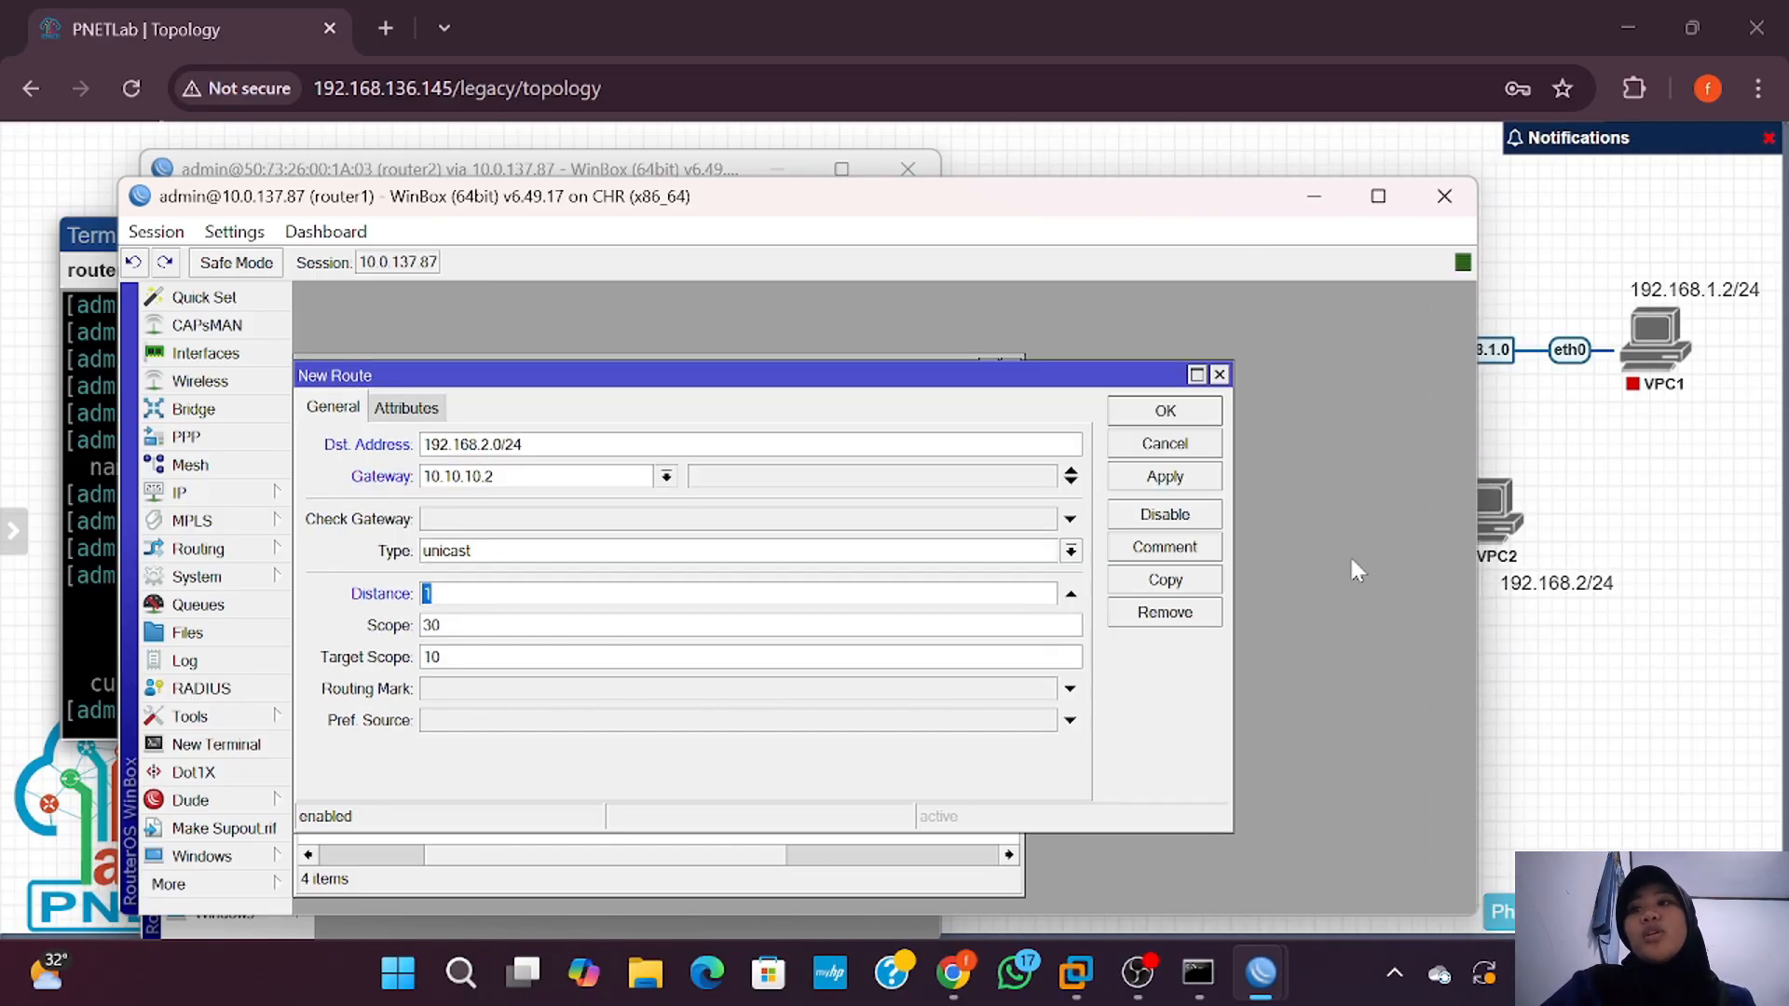
pyautogui.click(1179, 476)
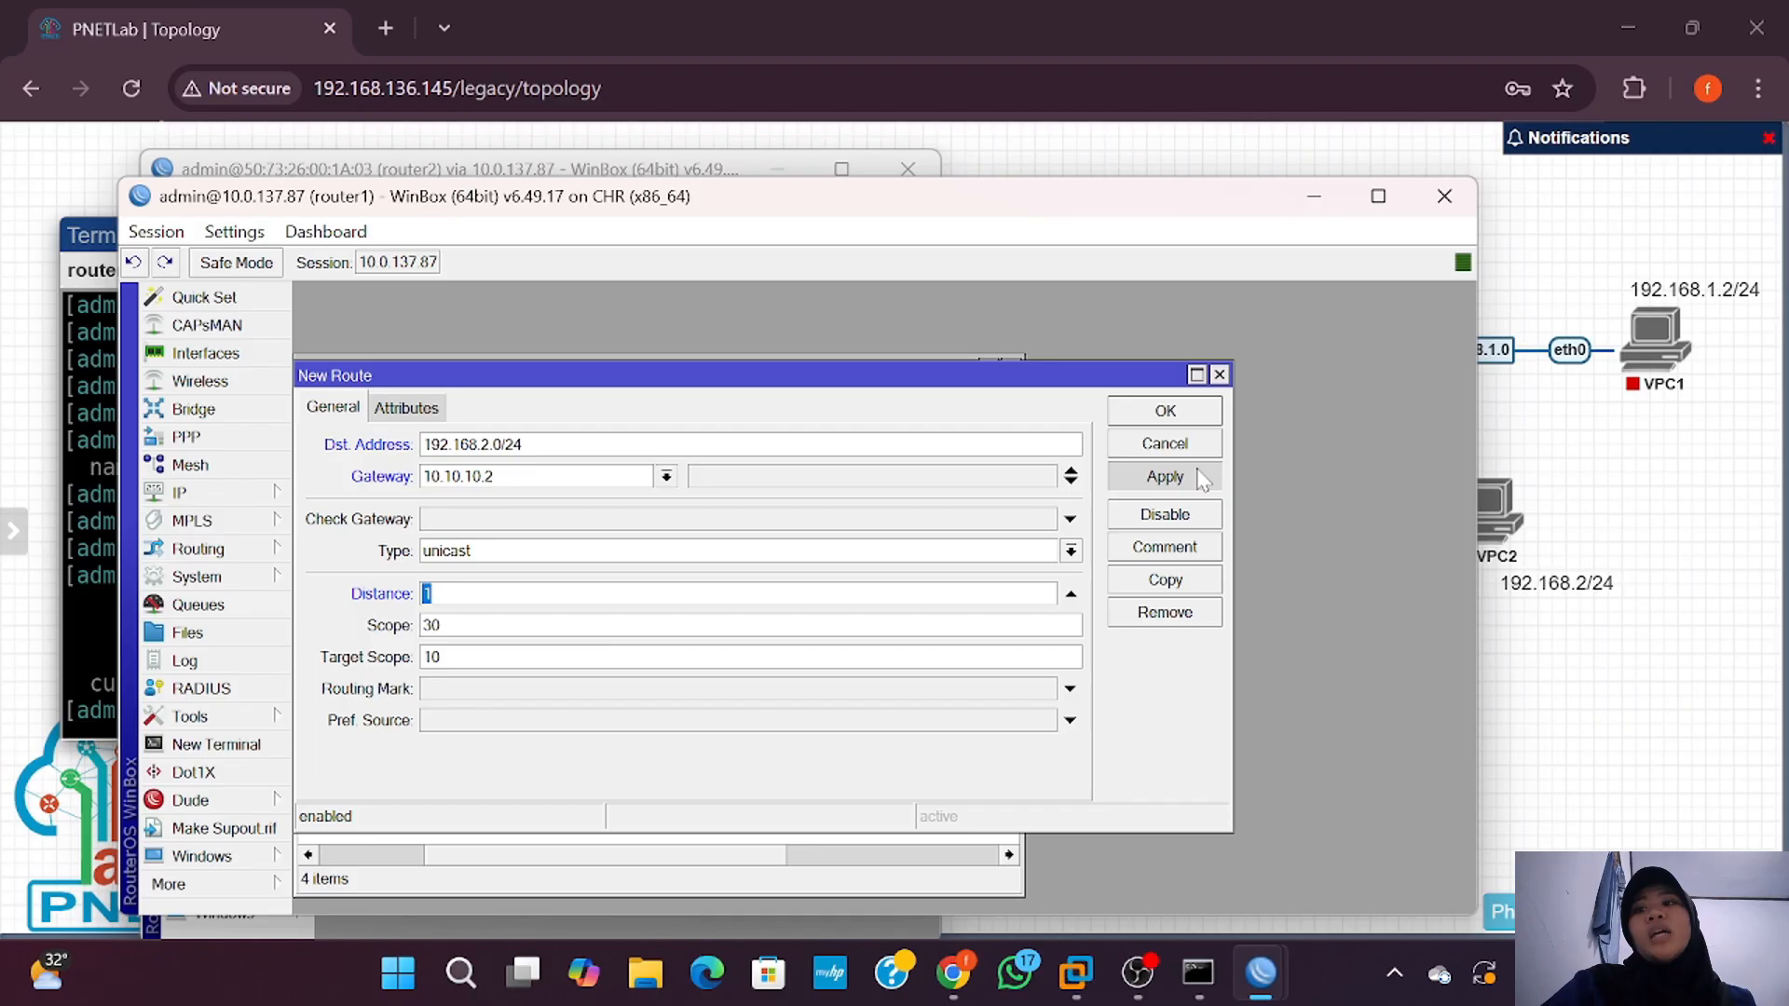
pyautogui.click(1166, 411)
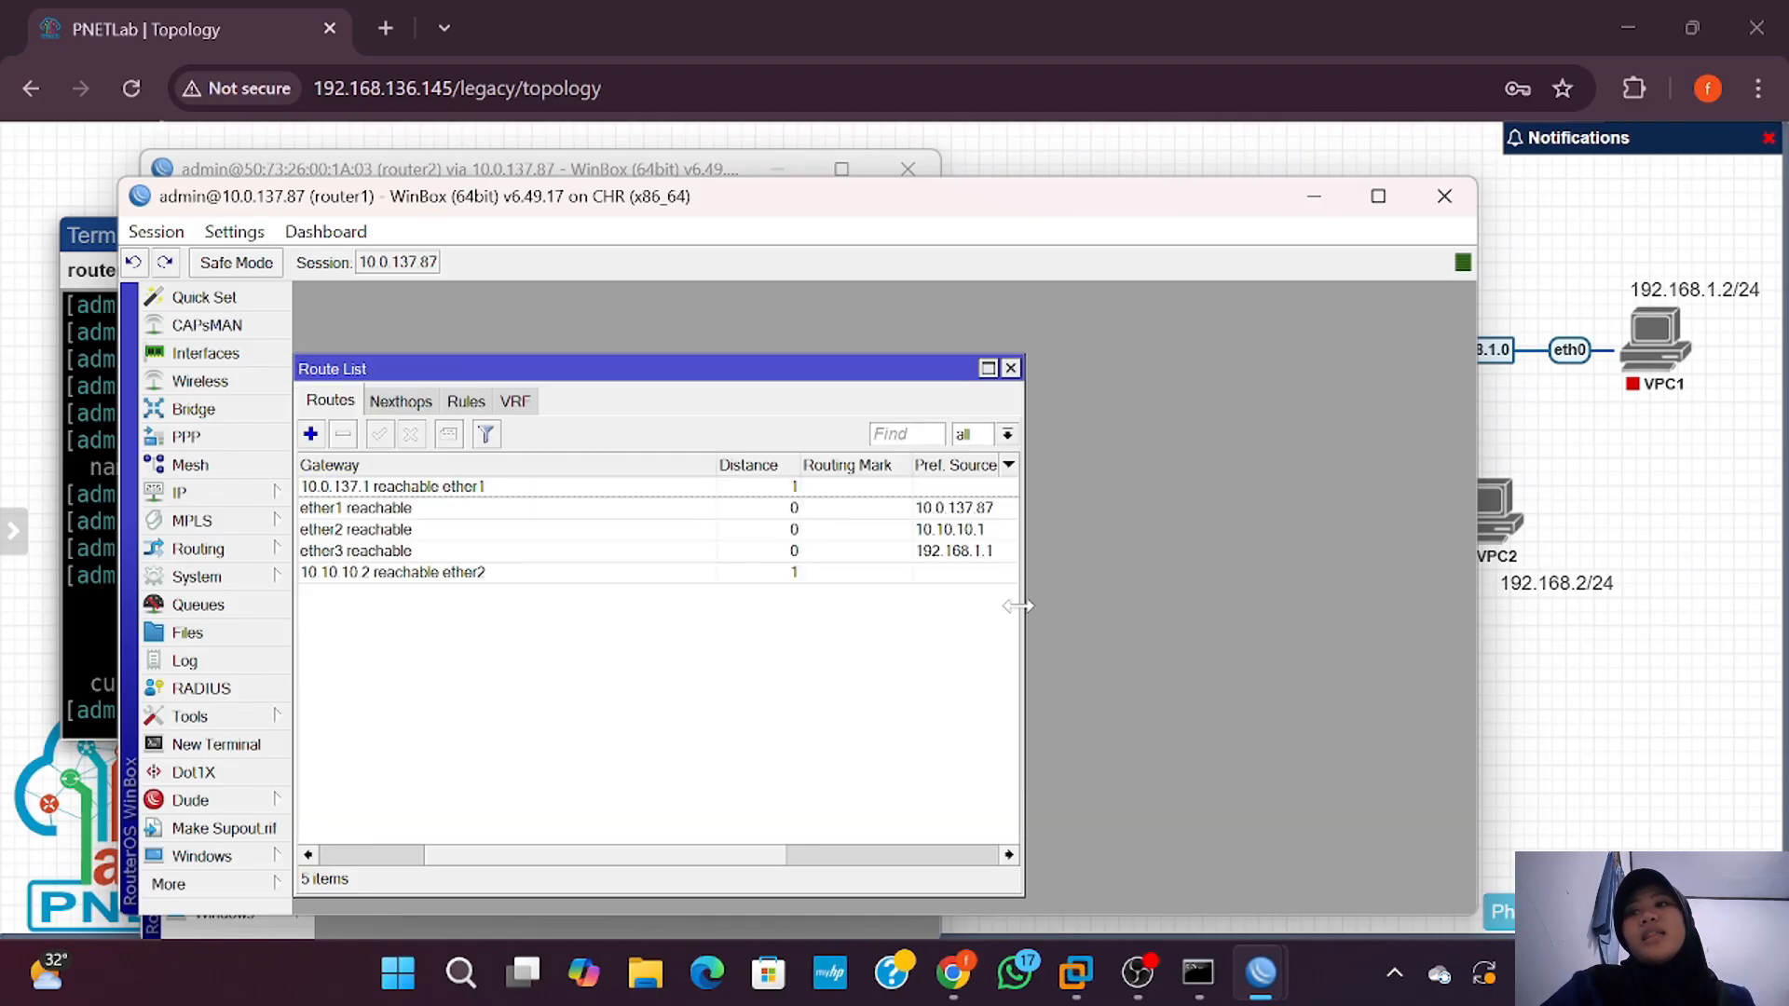
pyautogui.moveTo(1025, 604); pyautogui.dragTo(1221, 585)
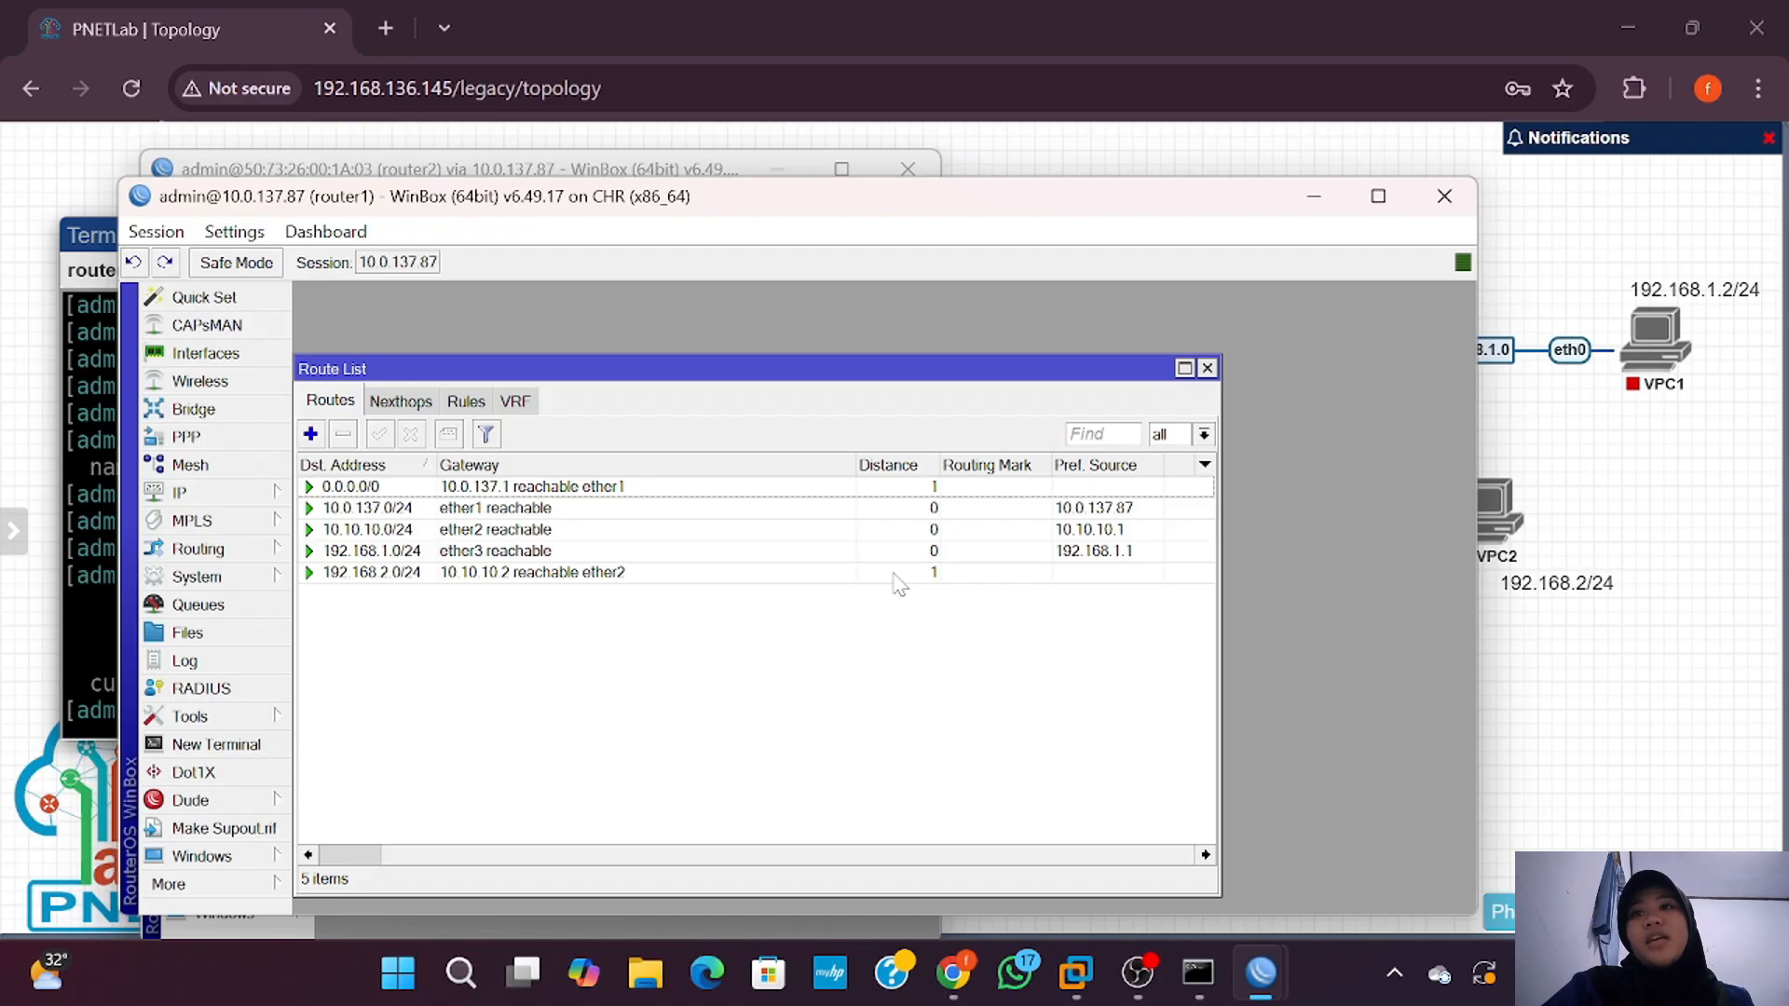
# Step: Arrange router2's route list beside router1's and compare their existing routes
pyautogui.moveTo(1254, 975)
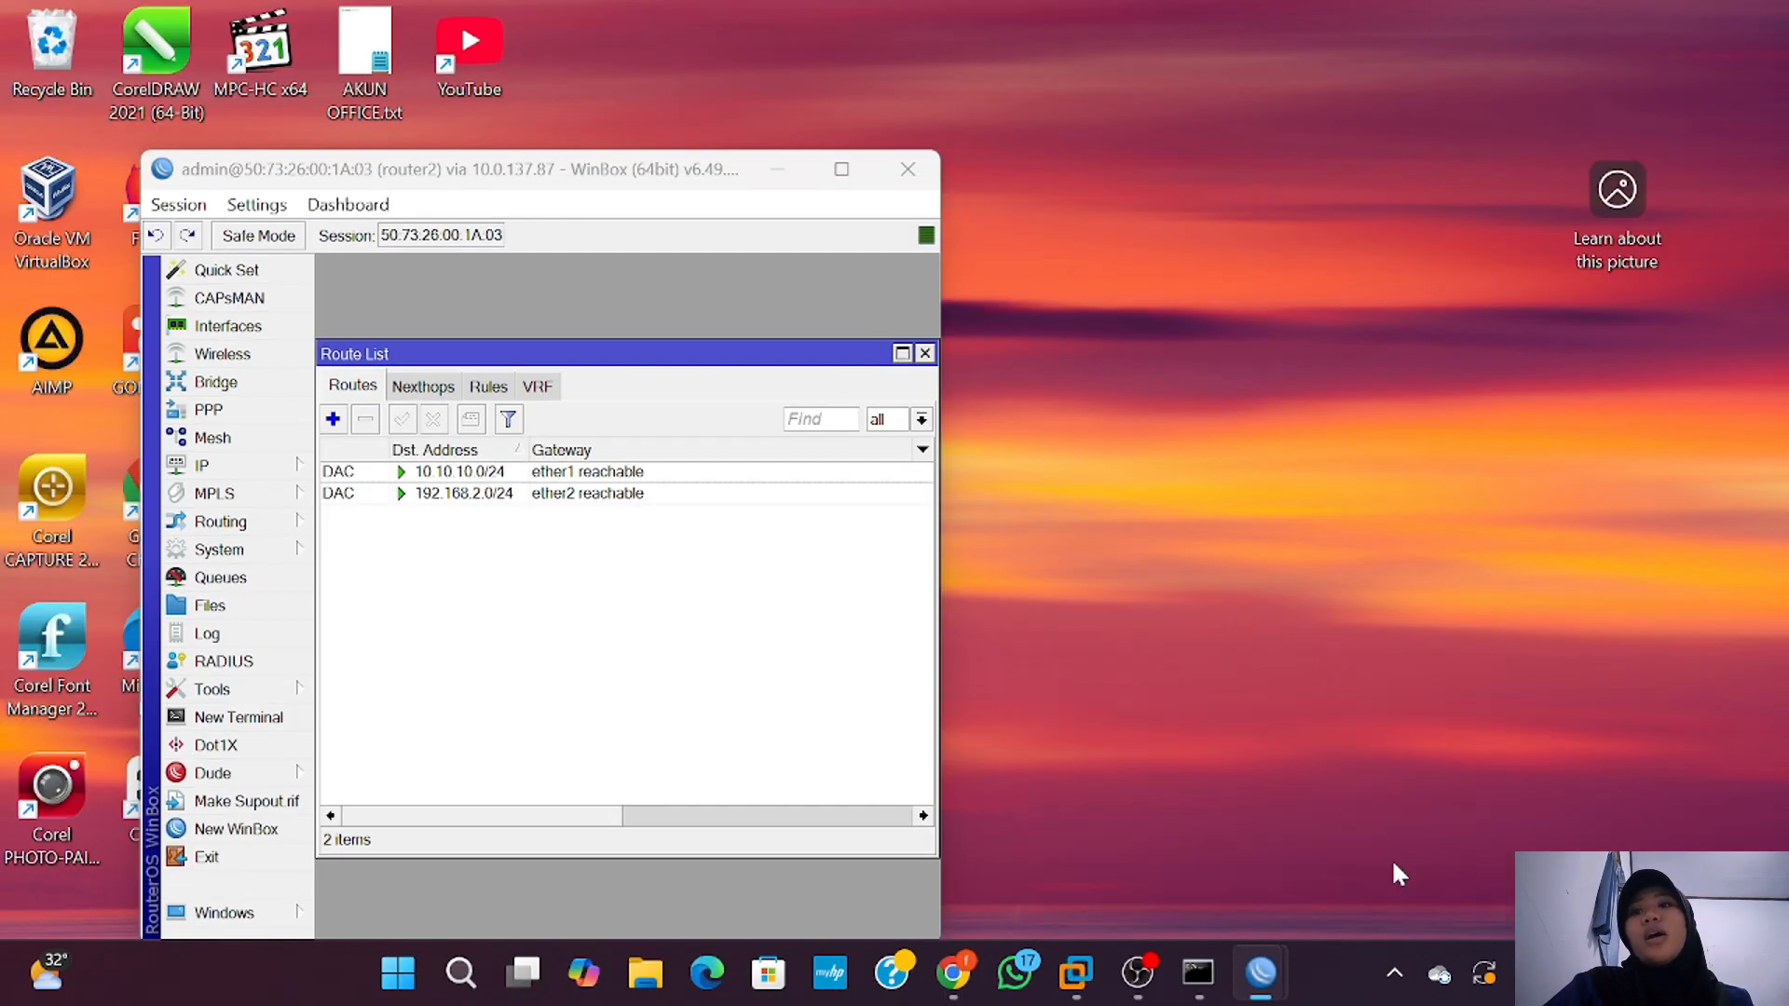
pyautogui.click(1390, 858)
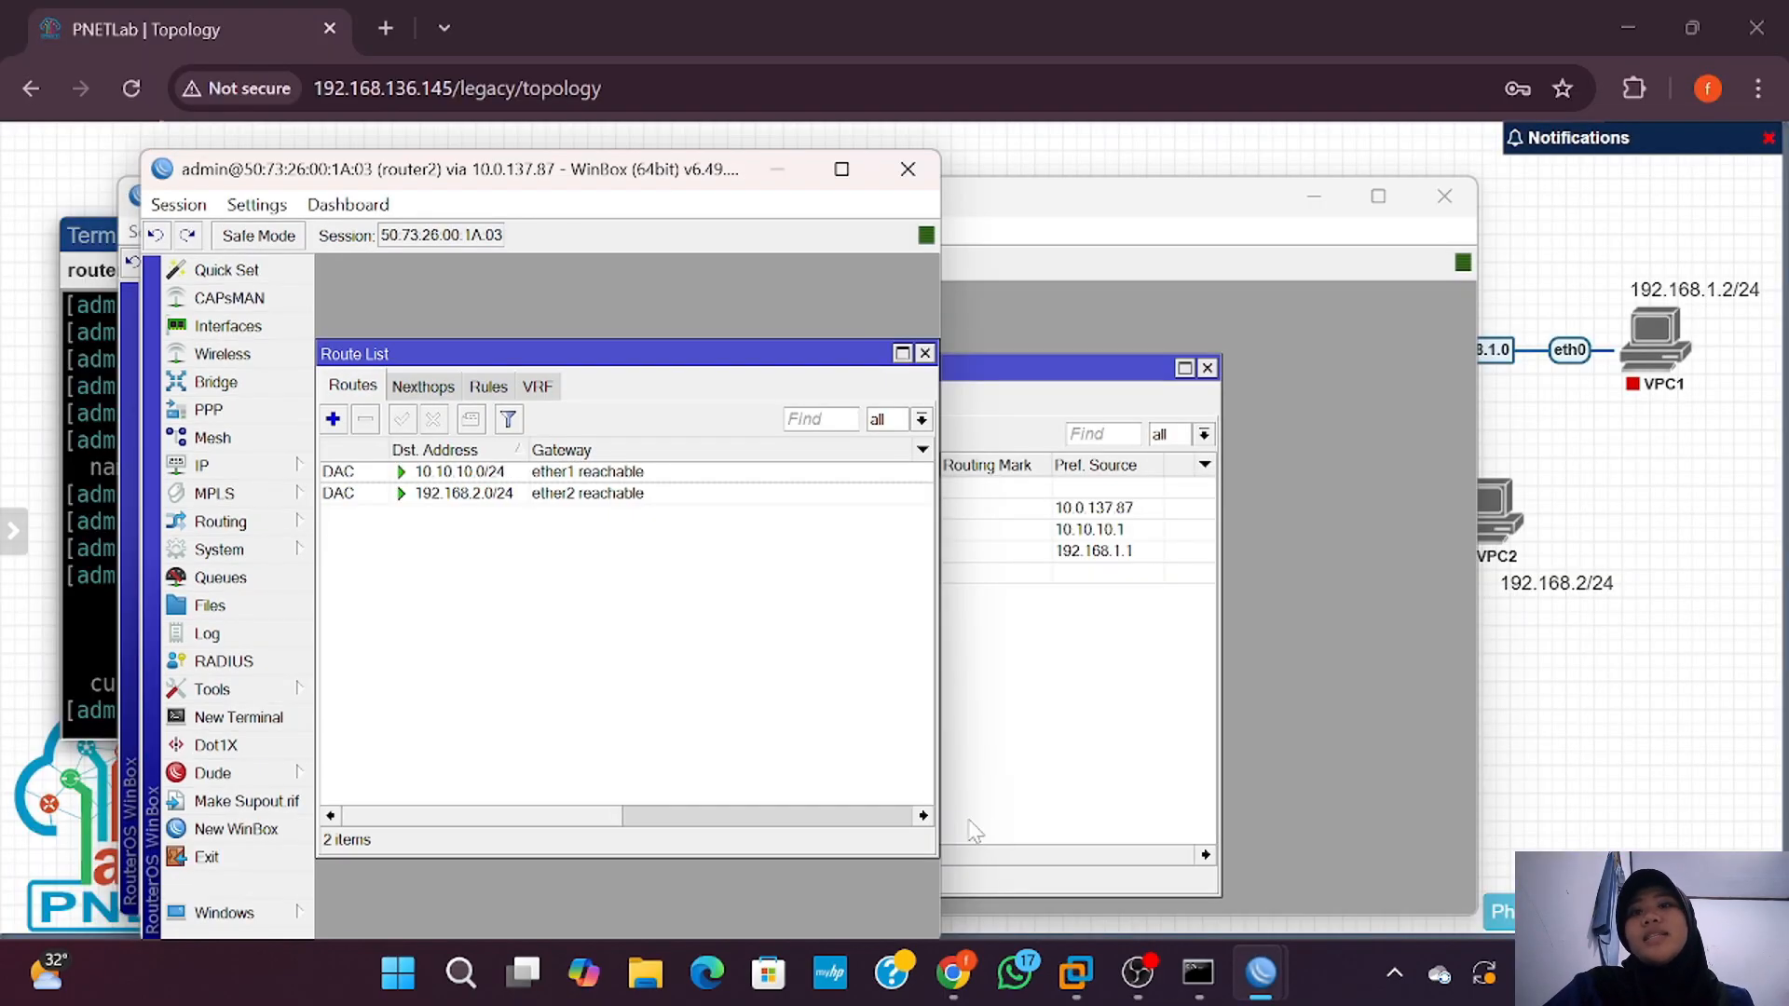
pyautogui.moveTo(946, 677); pyautogui.dragTo(1216, 672)
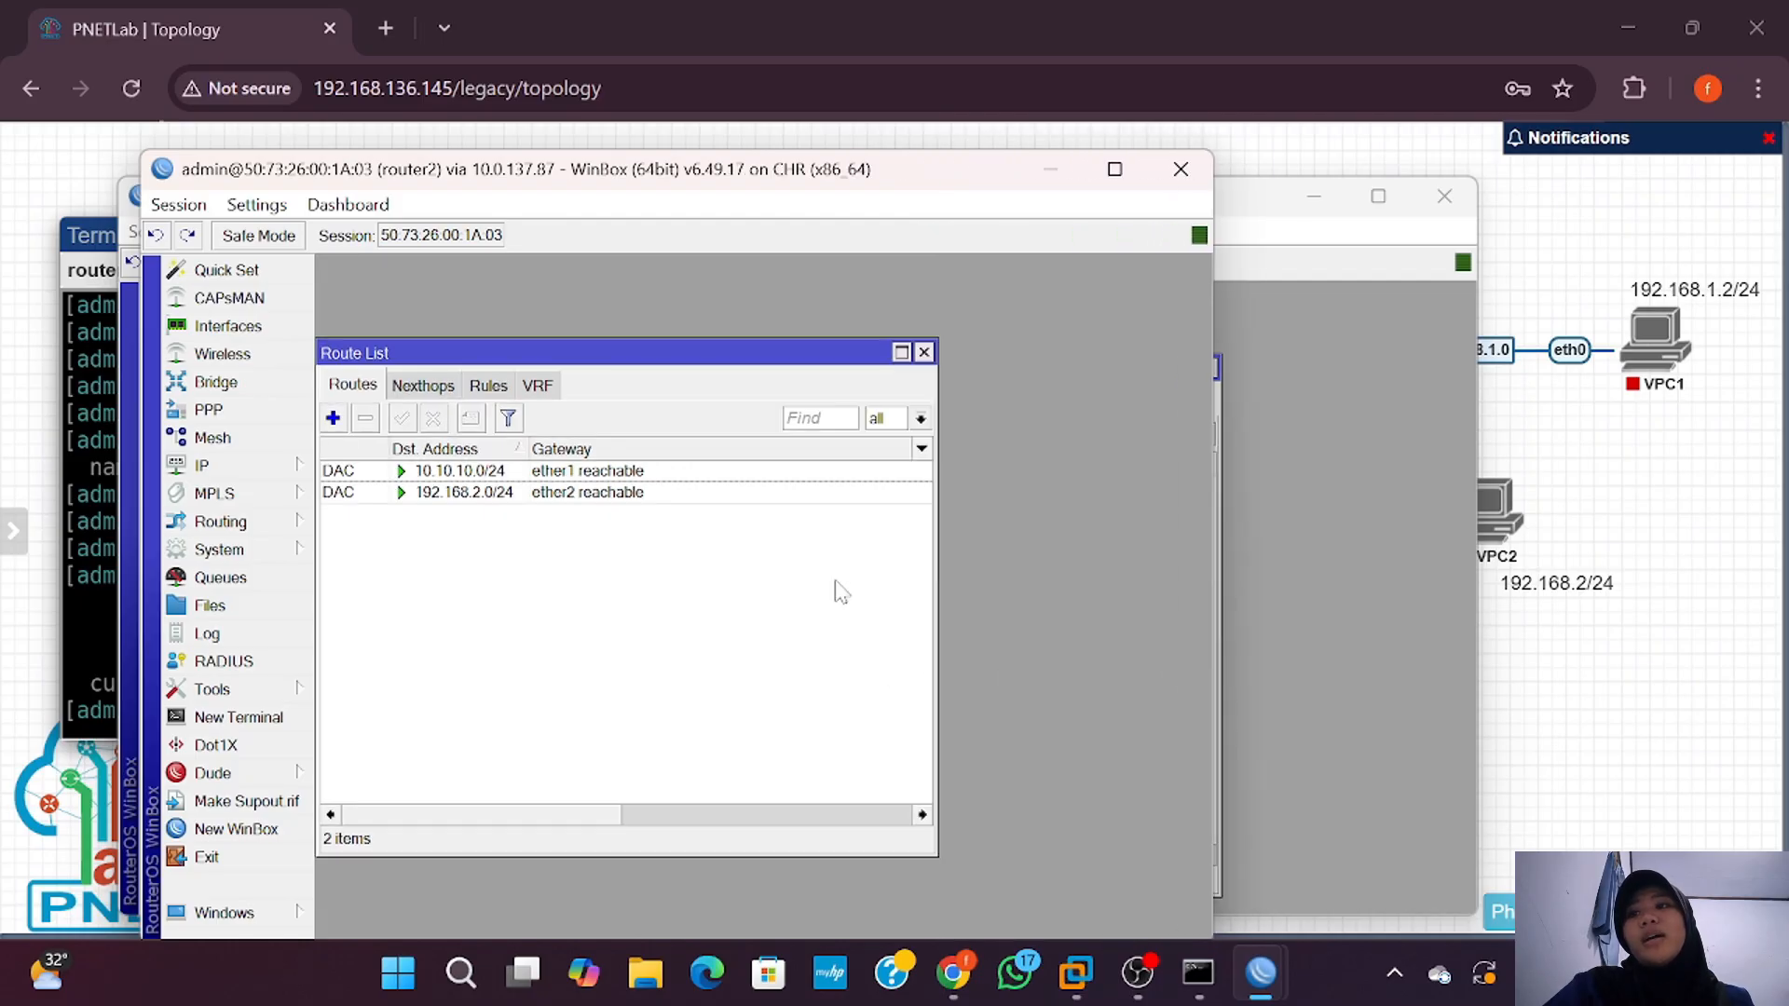
pyautogui.moveTo(735, 359); pyautogui.dragTo(850, 343)
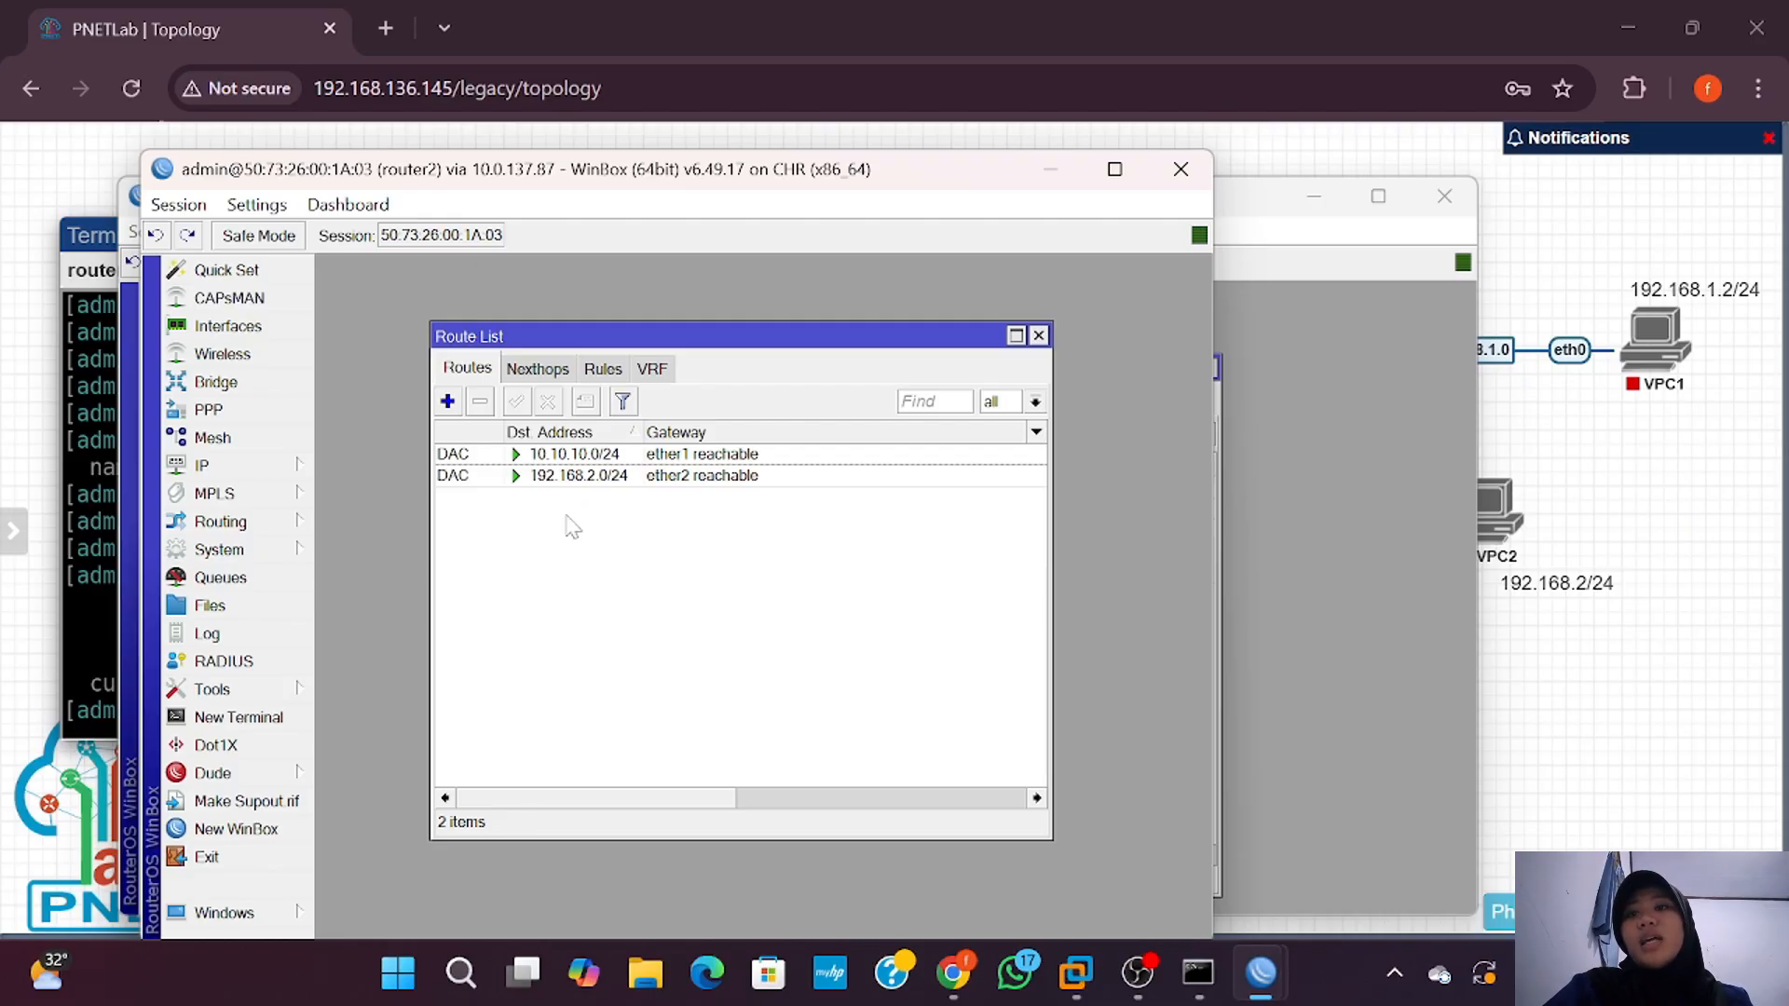
pyautogui.click(574, 458)
pyautogui.click(576, 478)
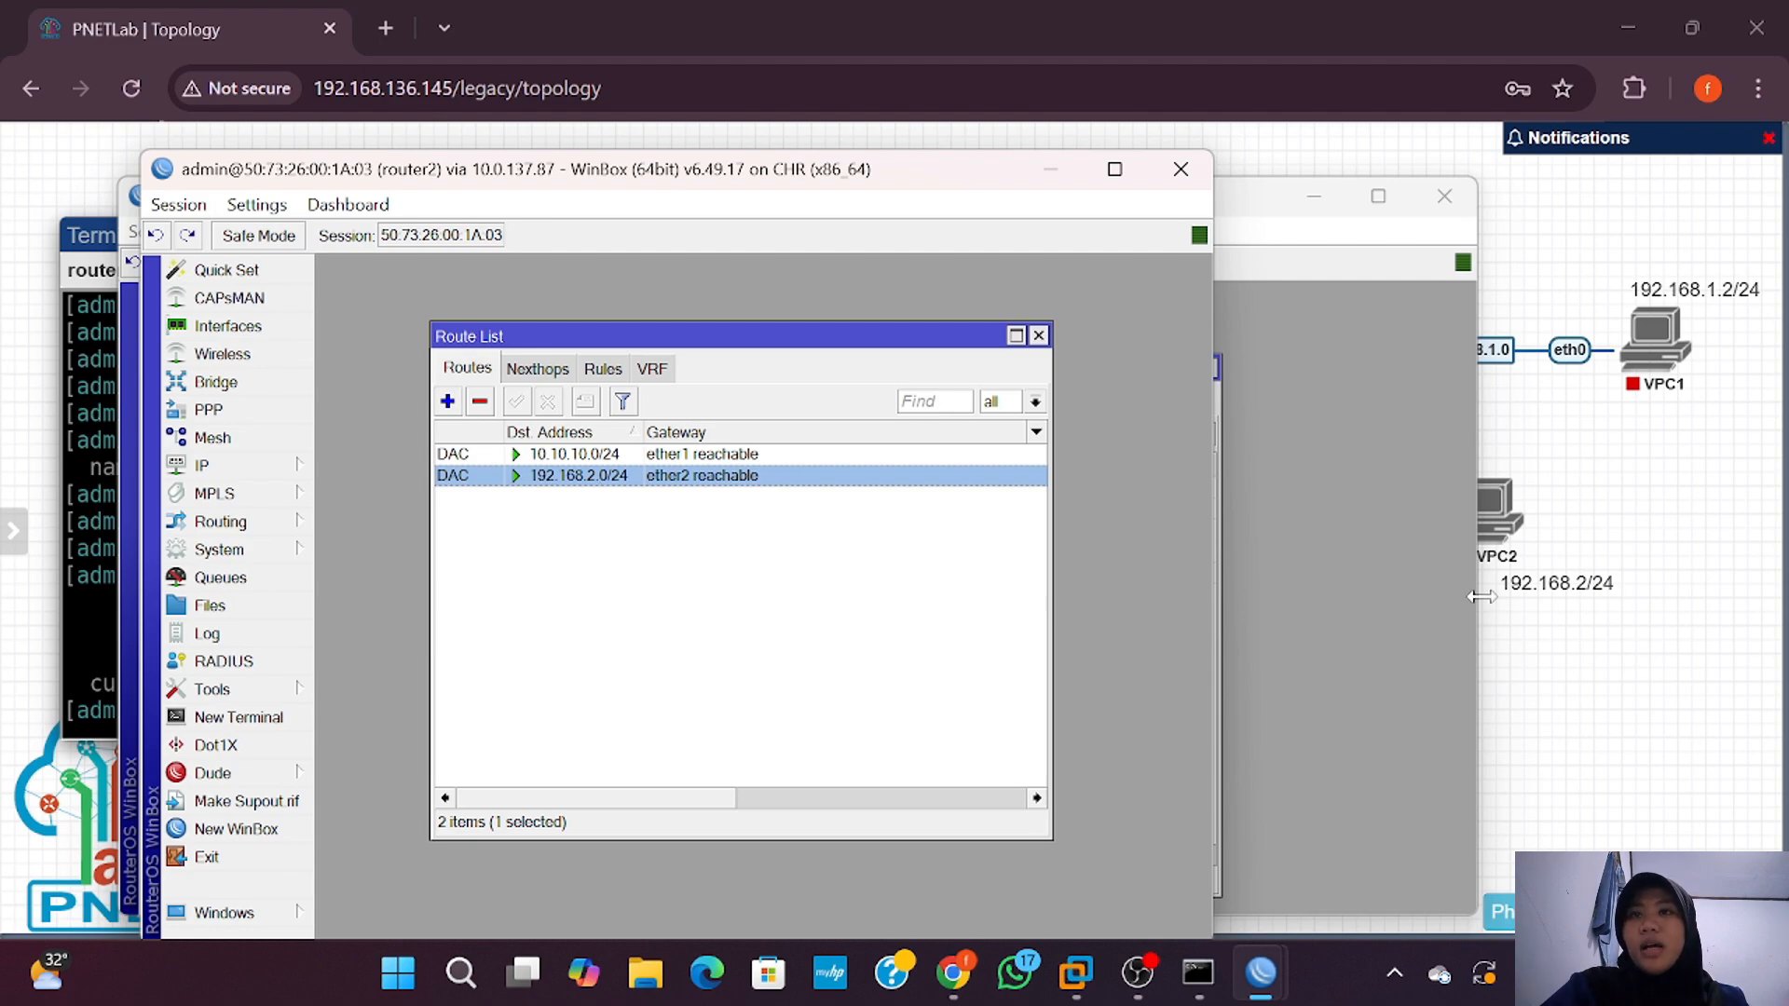
pyautogui.moveTo(1477, 604); pyautogui.dragTo(1202, 629)
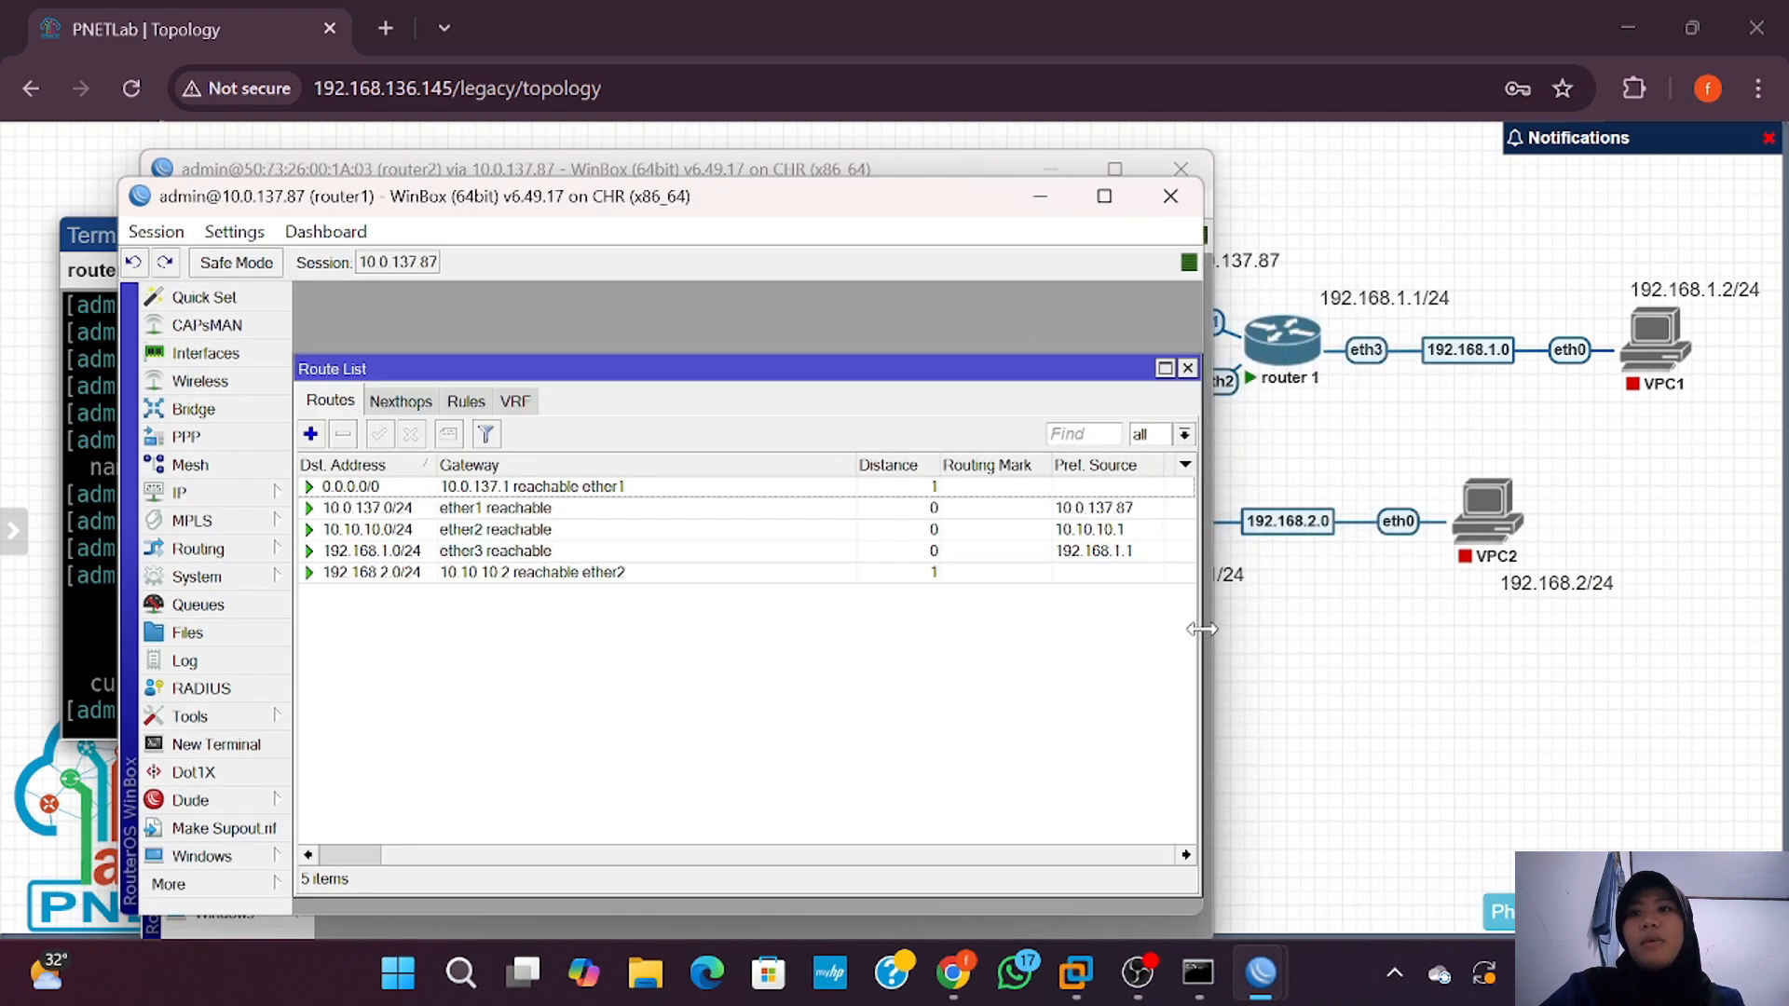
pyautogui.click(913, 172)
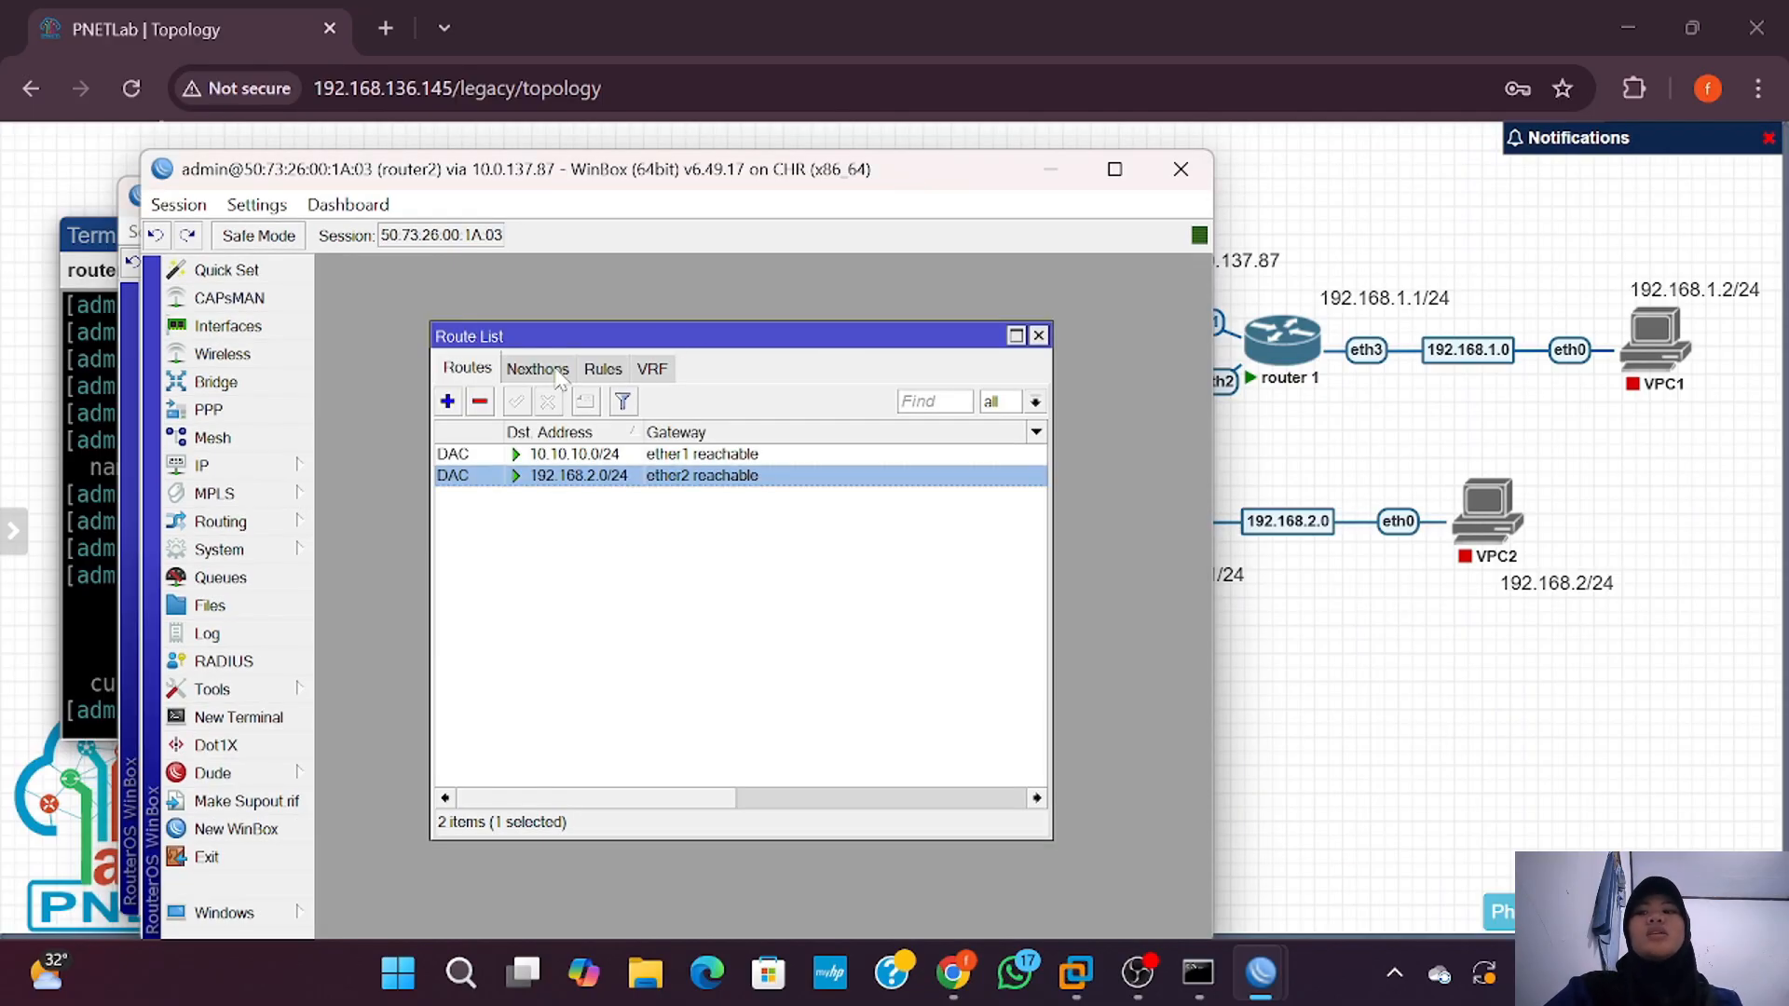
# Step: Add a router2 route to 192.168.1.0/24 with gateway 10.10.10.1 and save it
pyautogui.click(447, 401)
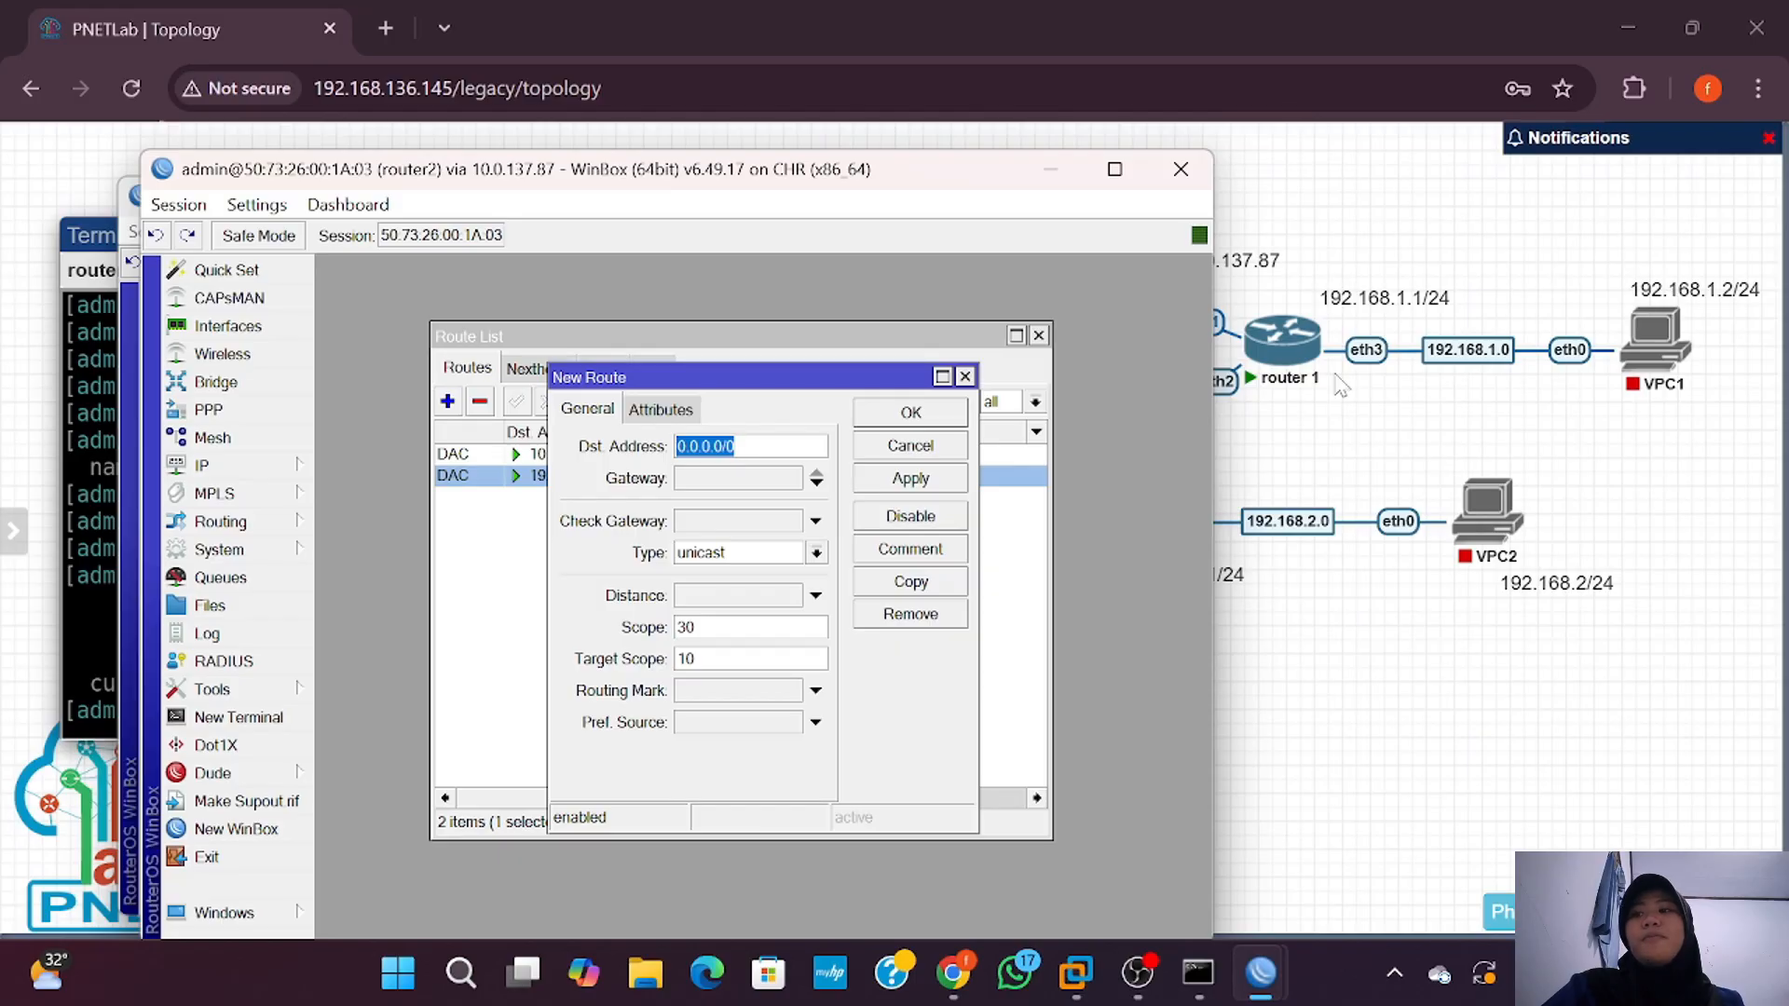
pyautogui.click(718, 479)
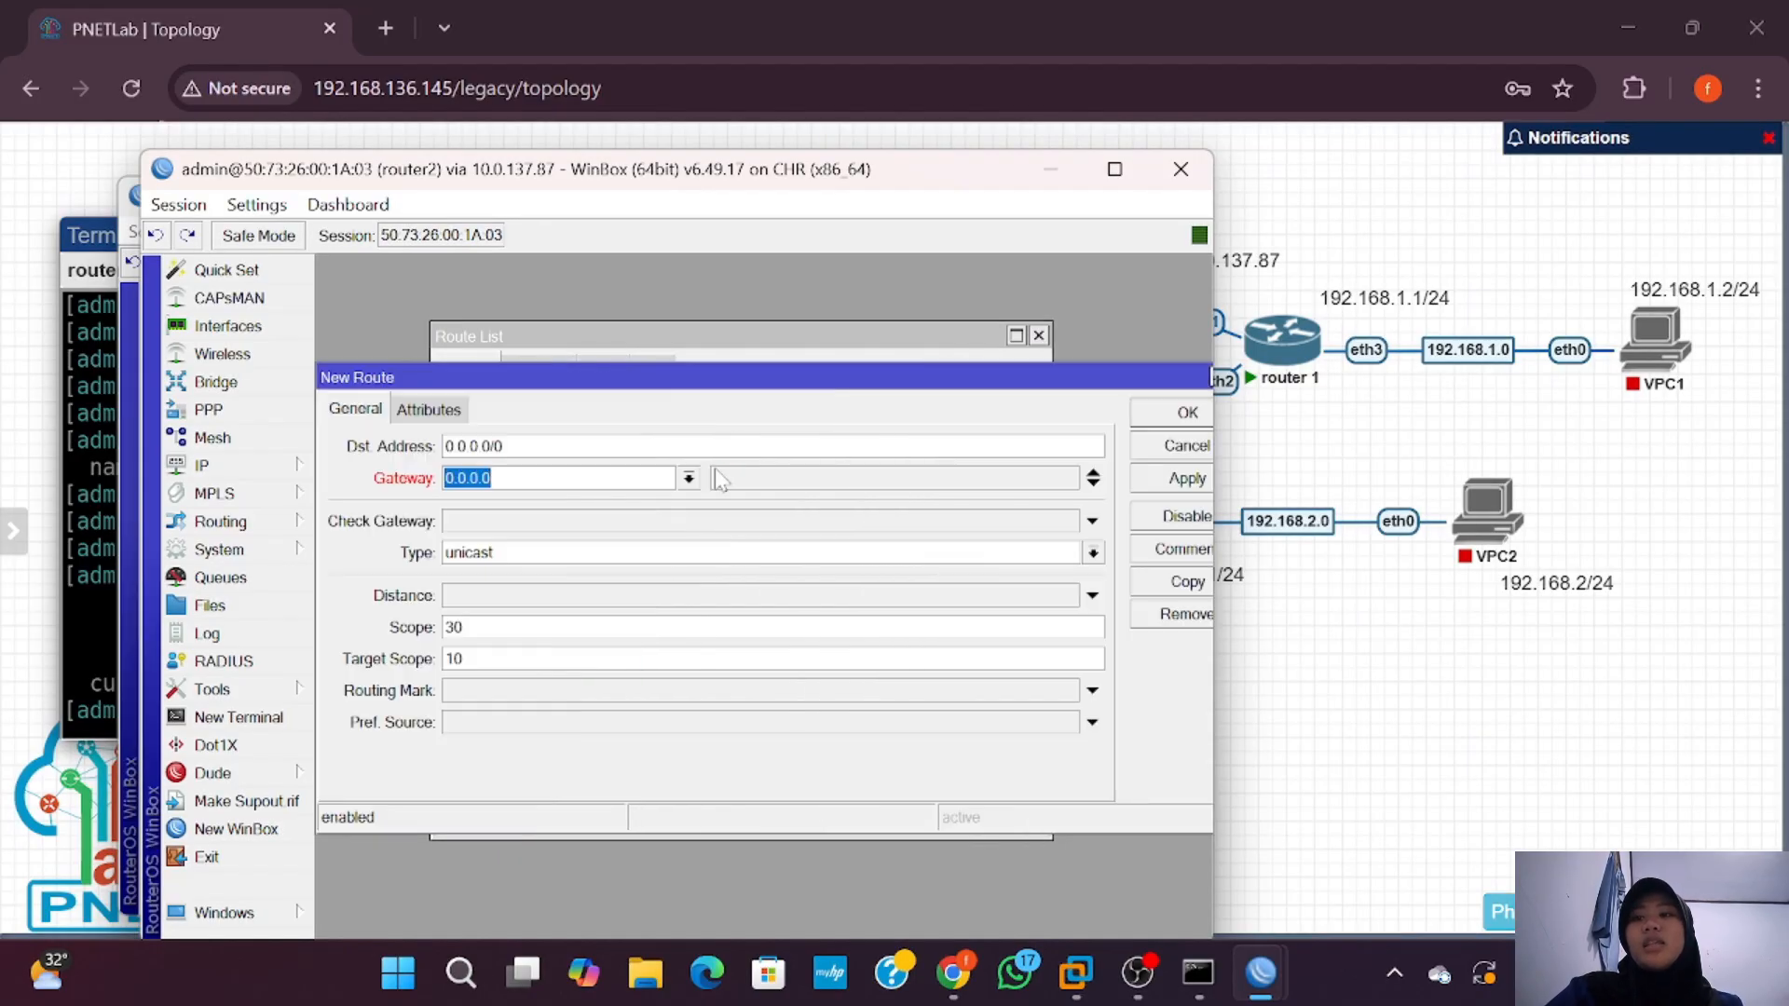
pyautogui.write('10.10.10.1')
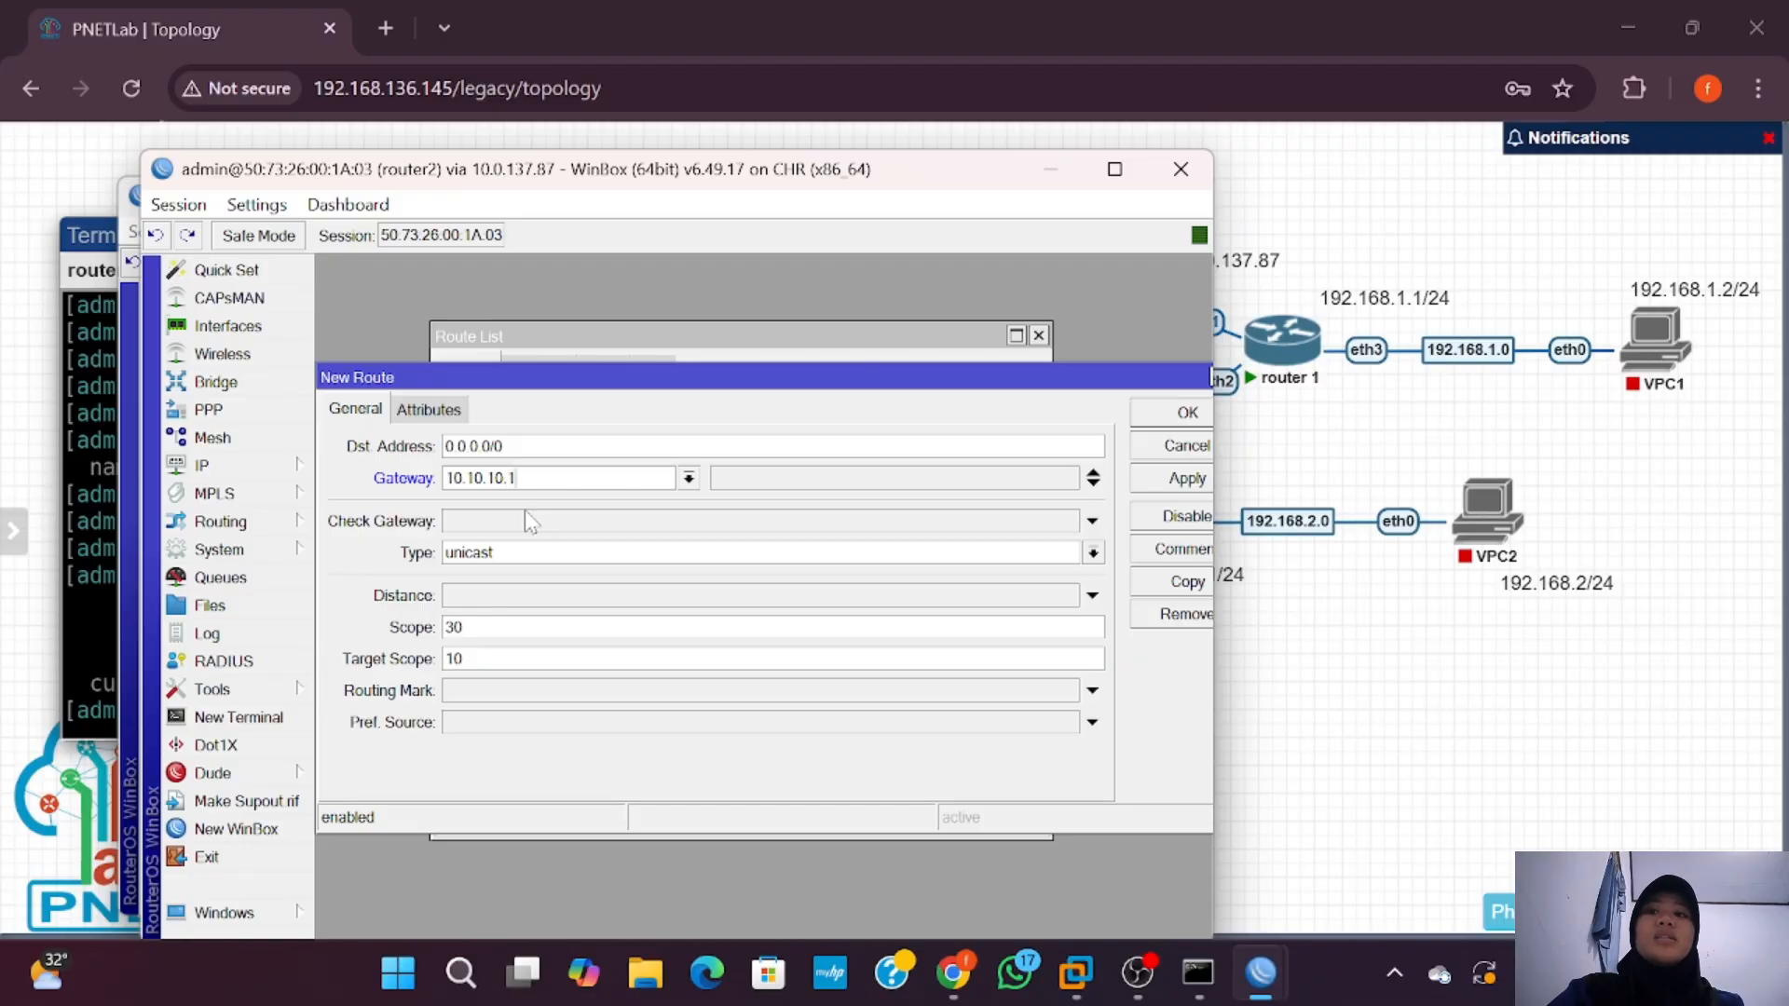
pyautogui.hotkey('shift', 'Tab')
pyautogui.press('BackSpace')
pyautogui.write('192.168.1.0/24')
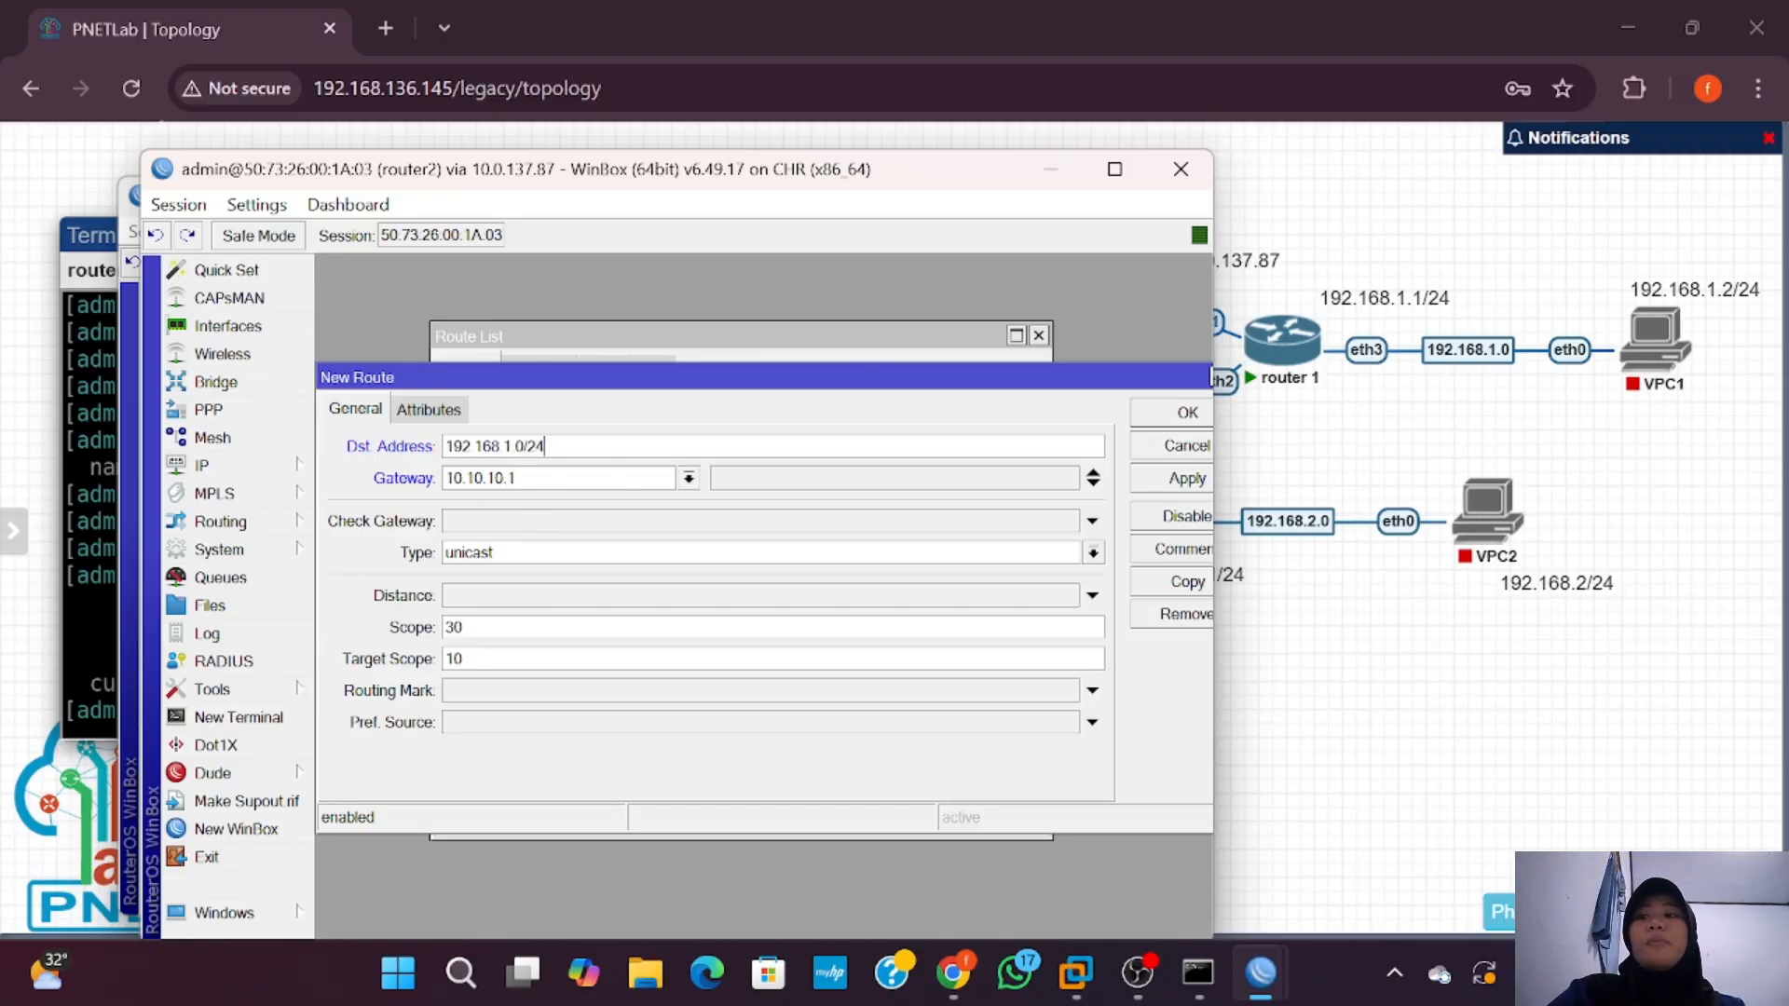
pyautogui.click(1177, 480)
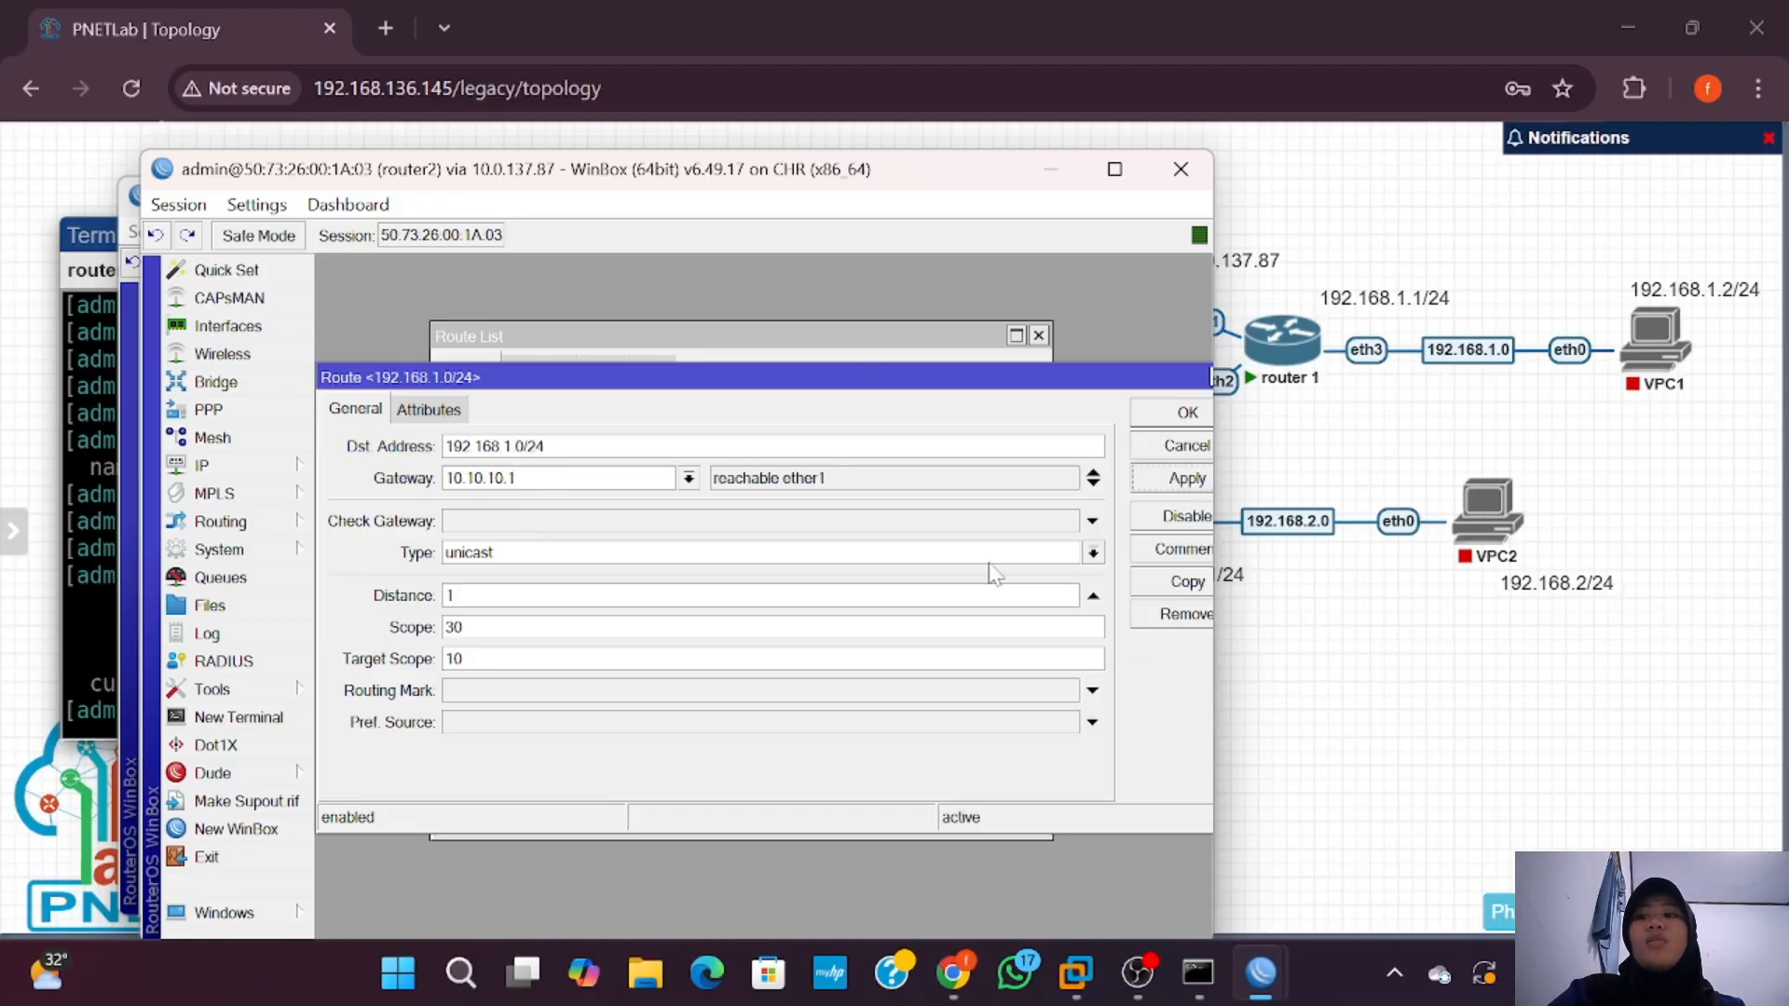
pyautogui.click(1165, 417)
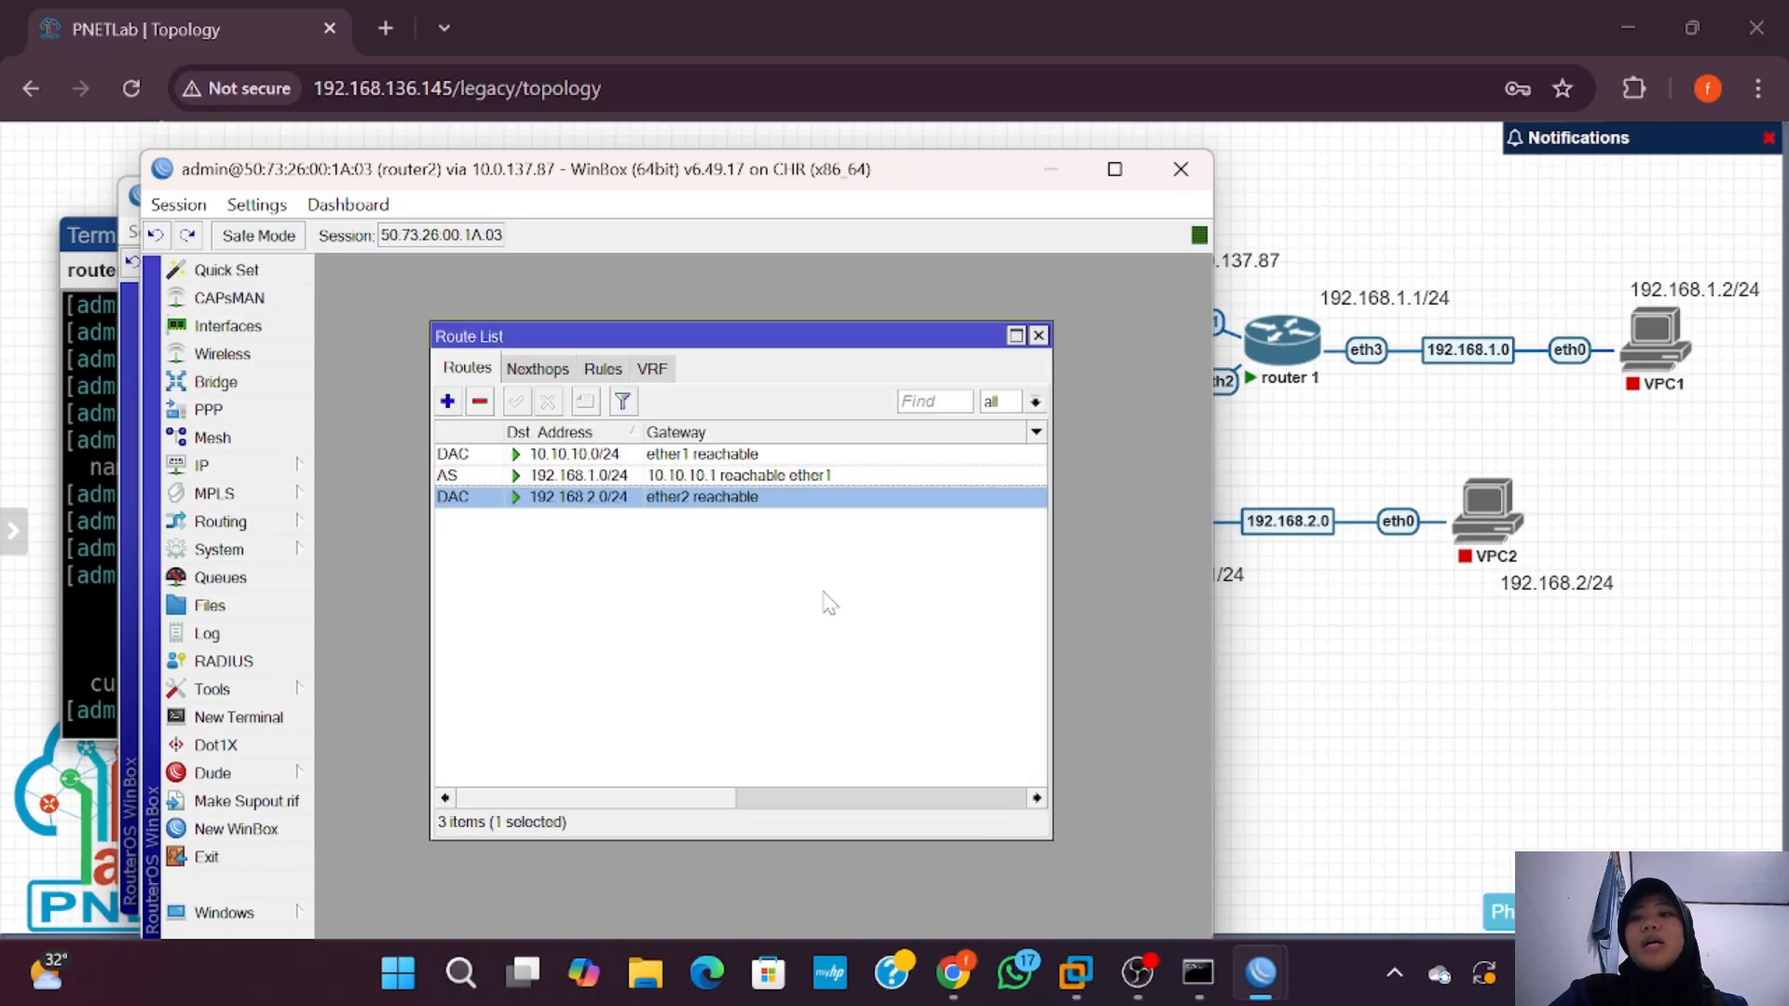
# Step: Check router2's 10.10.10.0/24 and new 192.168.1.0/24 routes, then return to the PNETLab page
pyautogui.click(615, 456)
pyautogui.click(615, 477)
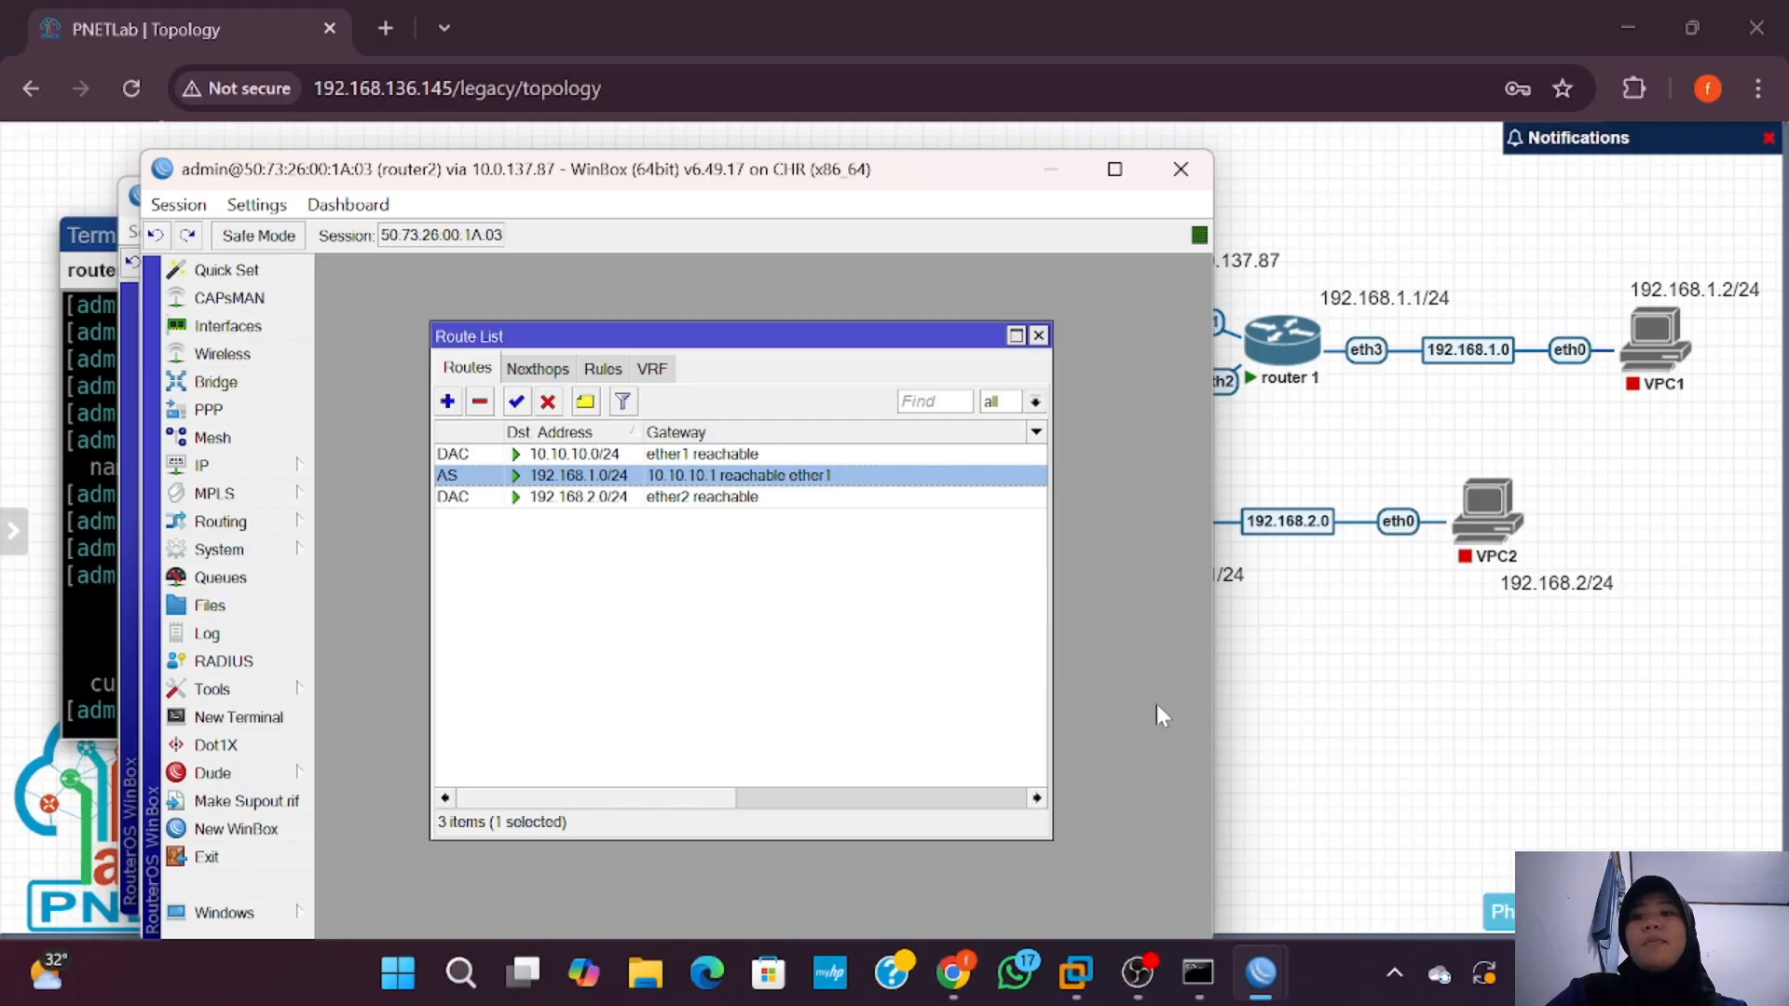
pyautogui.click(1403, 718)
# Step: Start the VPC1 and VPC2 nodes in the lab
pyautogui.moveTo(1653, 346)
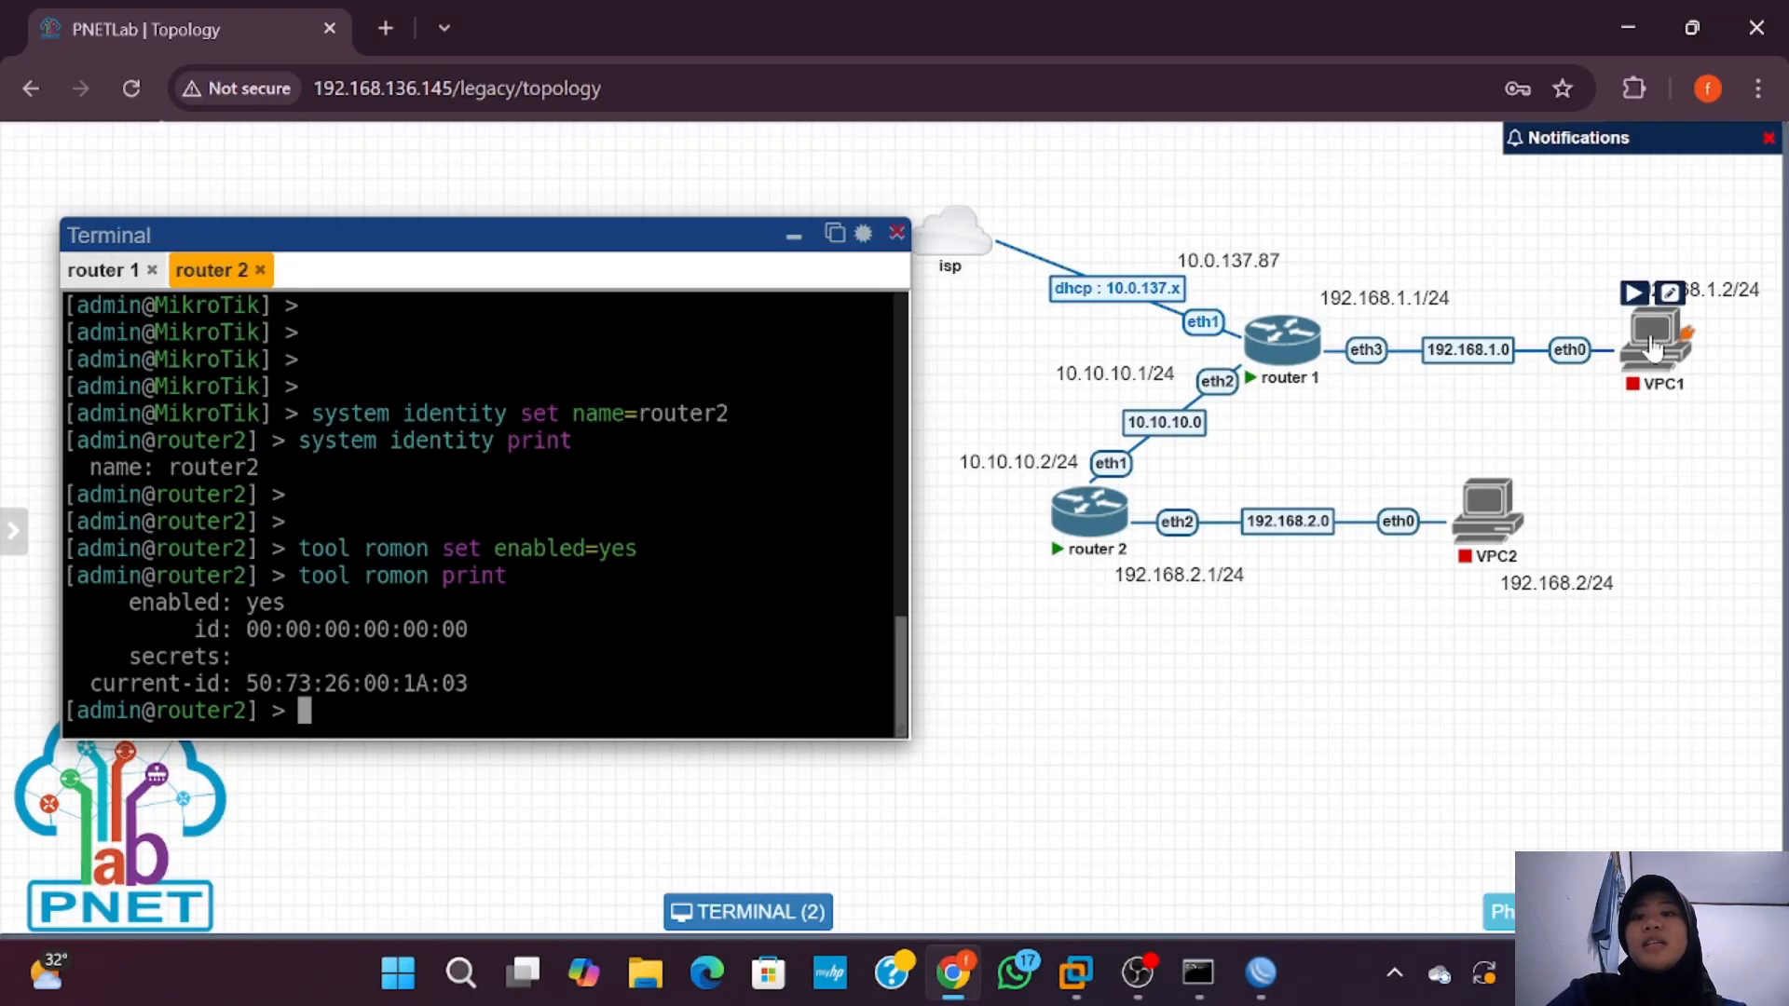
pyautogui.click(1634, 292)
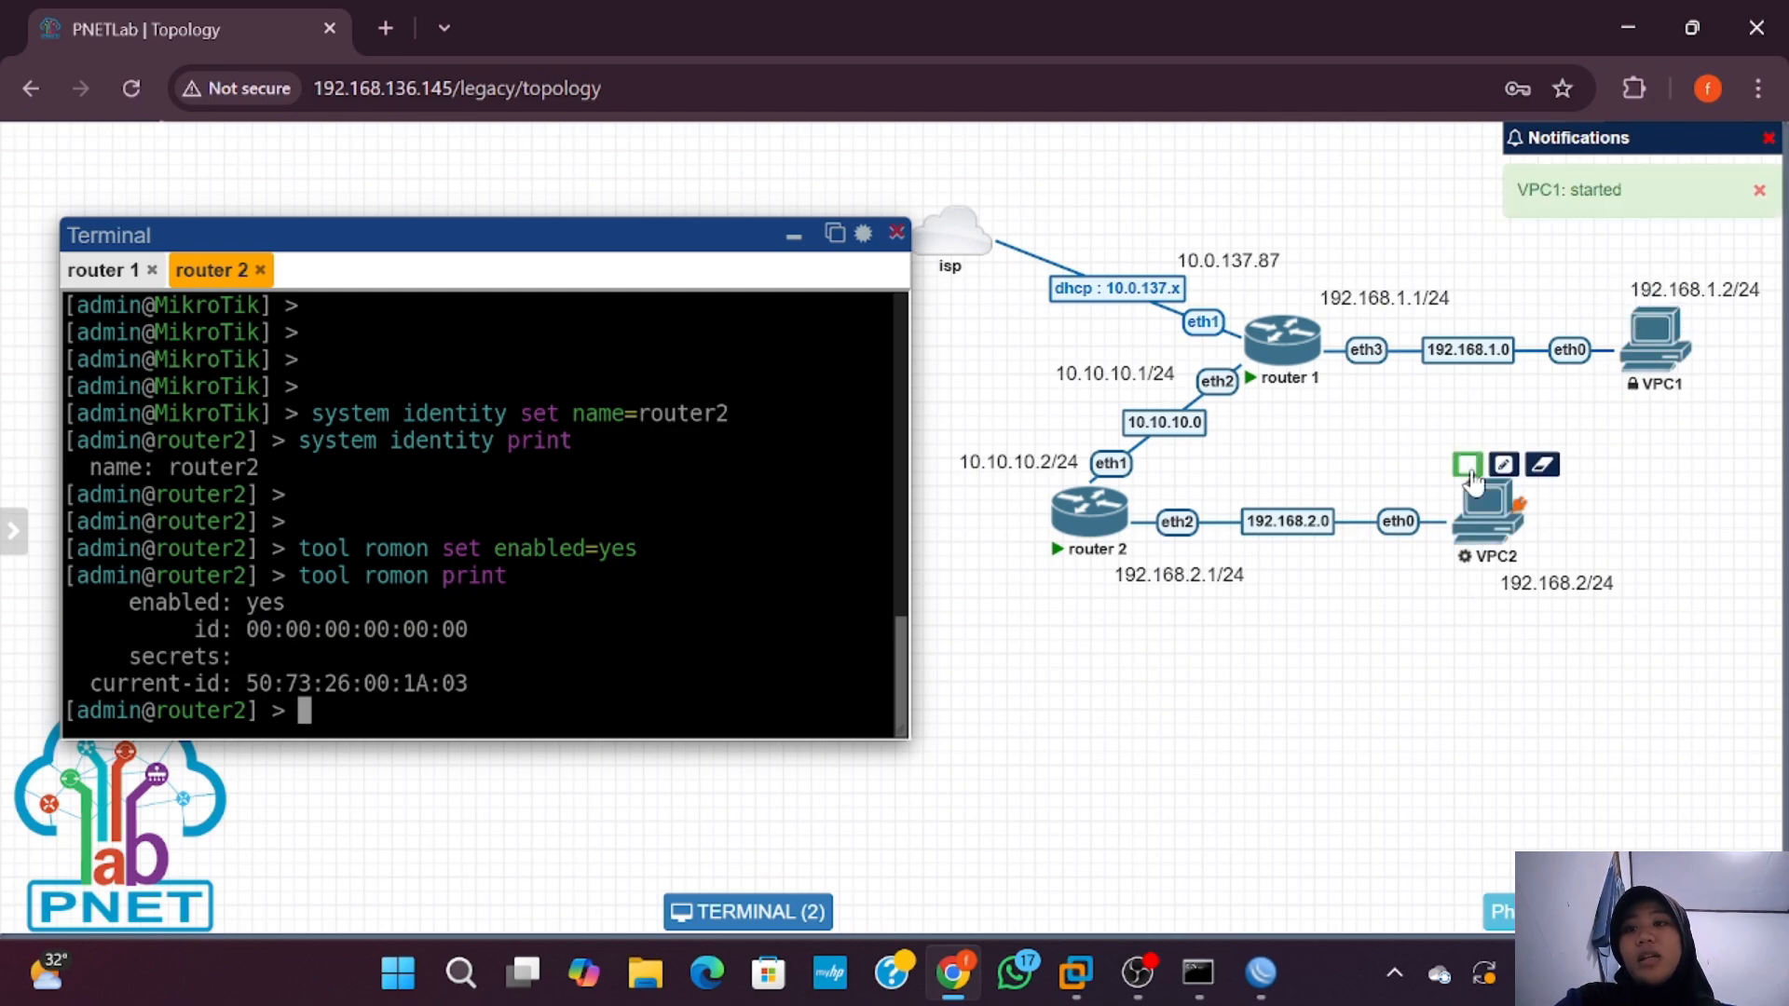
pyautogui.click(1468, 465)
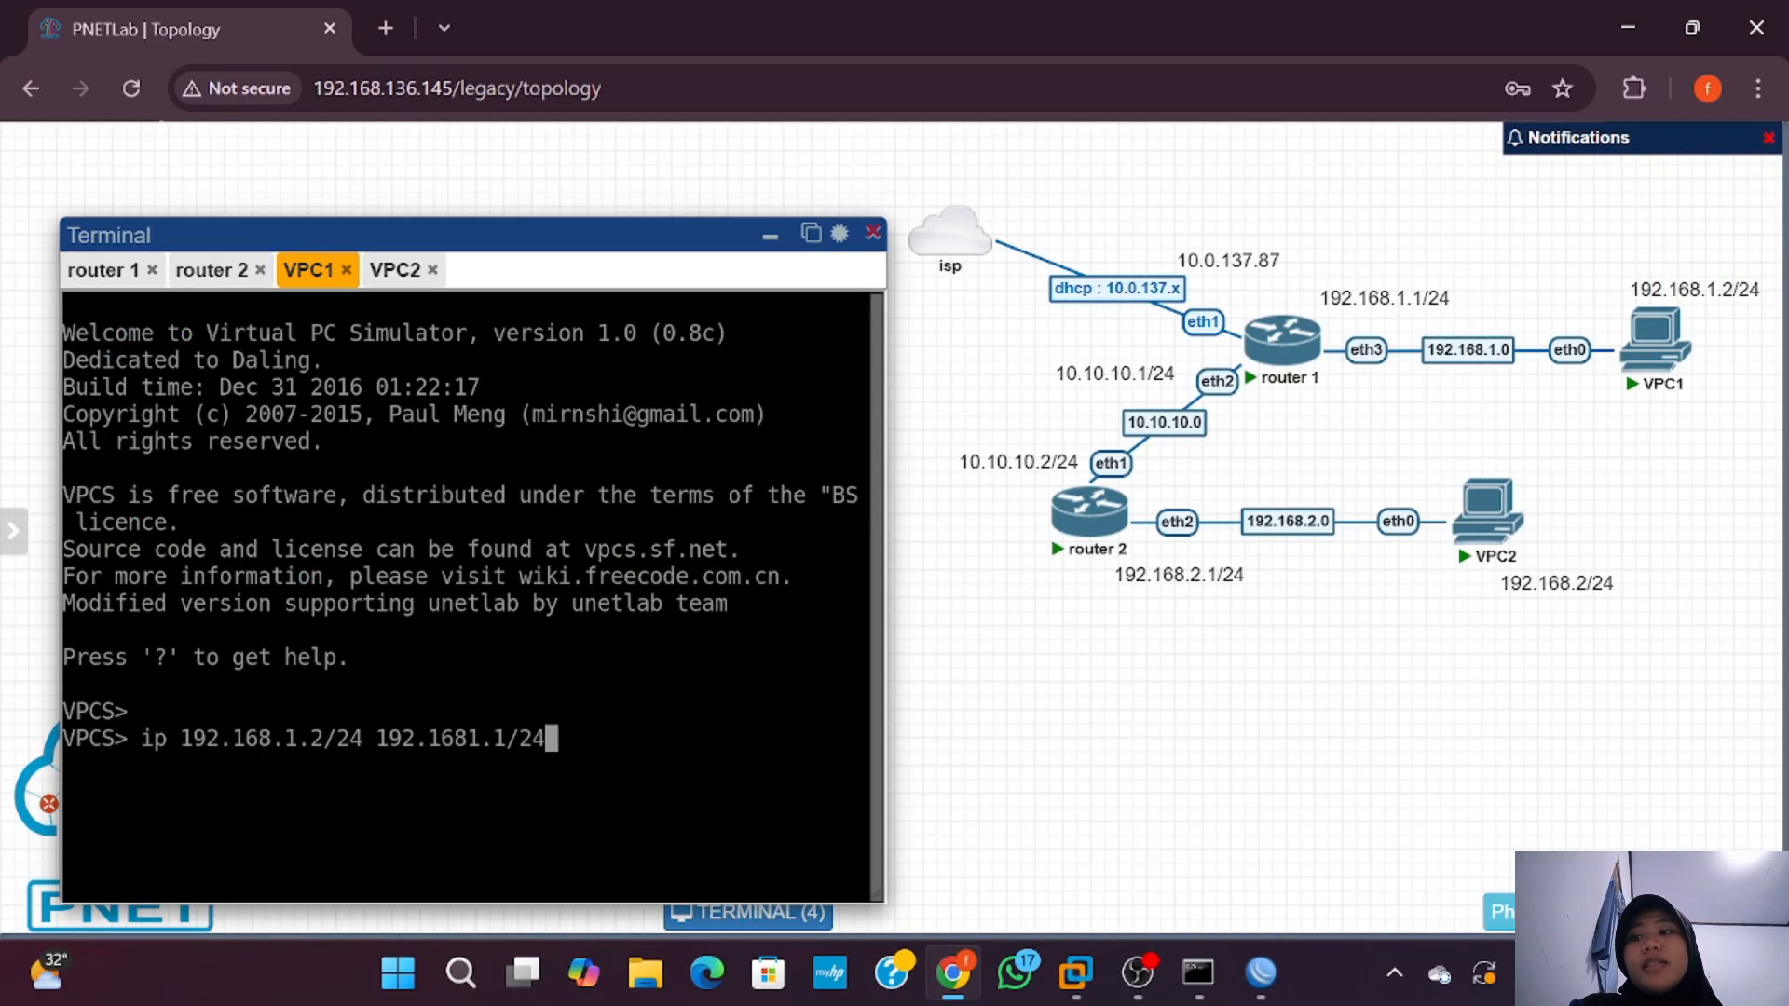
# Step: Fix the gateway to 192.168.1.1/24 and run VPC1's 'ip 192.168.1.2/24' command
pyautogui.press('Left')
pyautogui.press('Left')
pyautogui.press('Left')
pyautogui.press('Left')
pyautogui.press('Left')
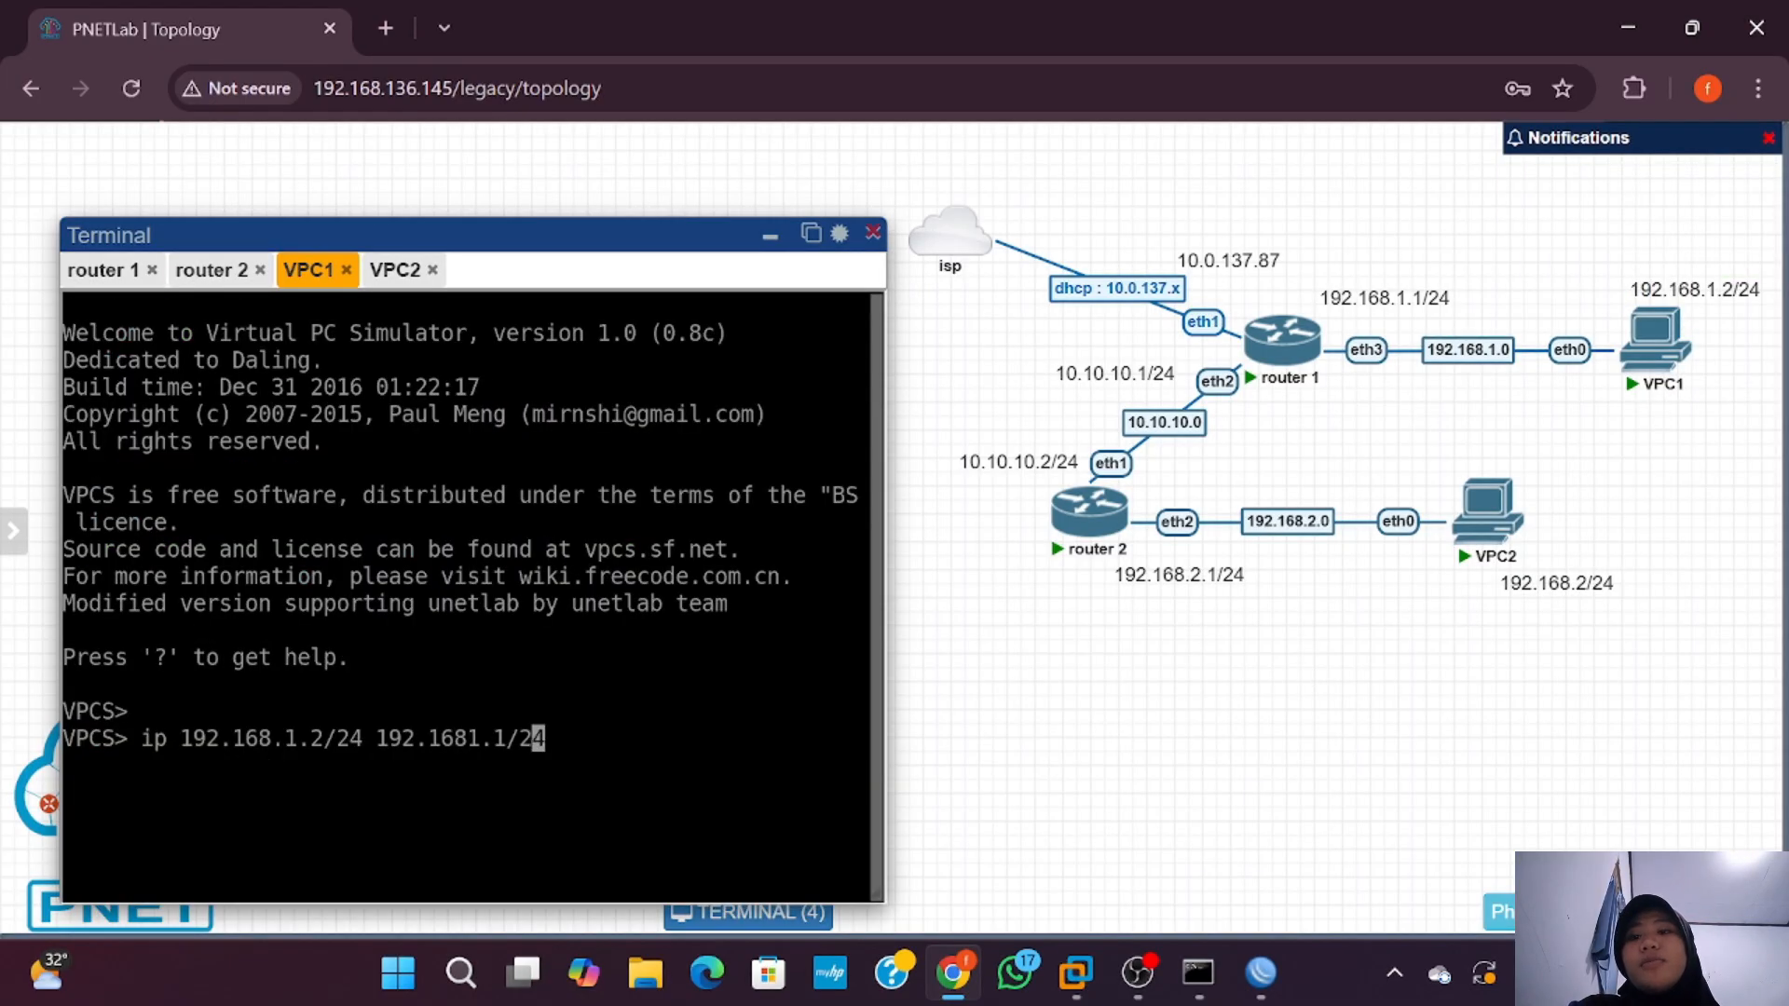
pyautogui.press('BackSpace')
pyautogui.write('1')
pyautogui.press('Right')
pyautogui.press('Right')
pyautogui.press('Right')
pyautogui.press('Right')
pyautogui.press('Right')
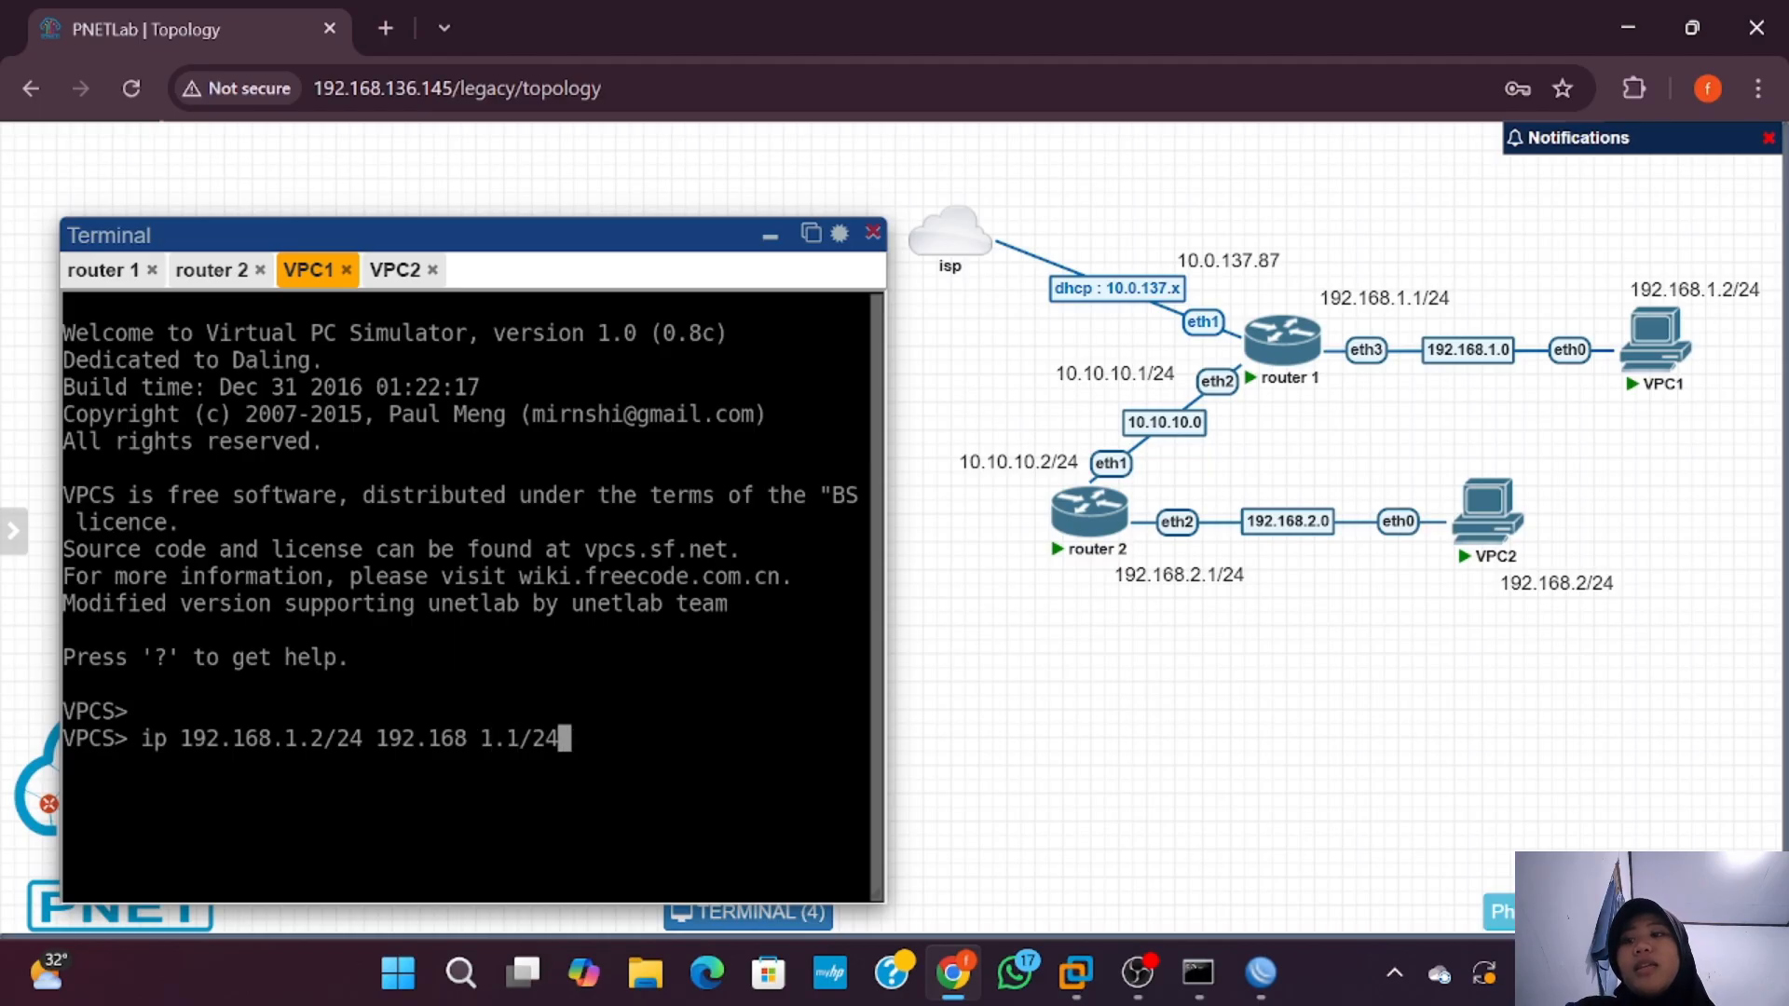
pyautogui.press('Left')
pyautogui.press('Left')
pyautogui.press('Left')
pyautogui.press('Left')
pyautogui.press('Left')
pyautogui.press('Left')
pyautogui.press('Left')
pyautogui.press('BackSpace')
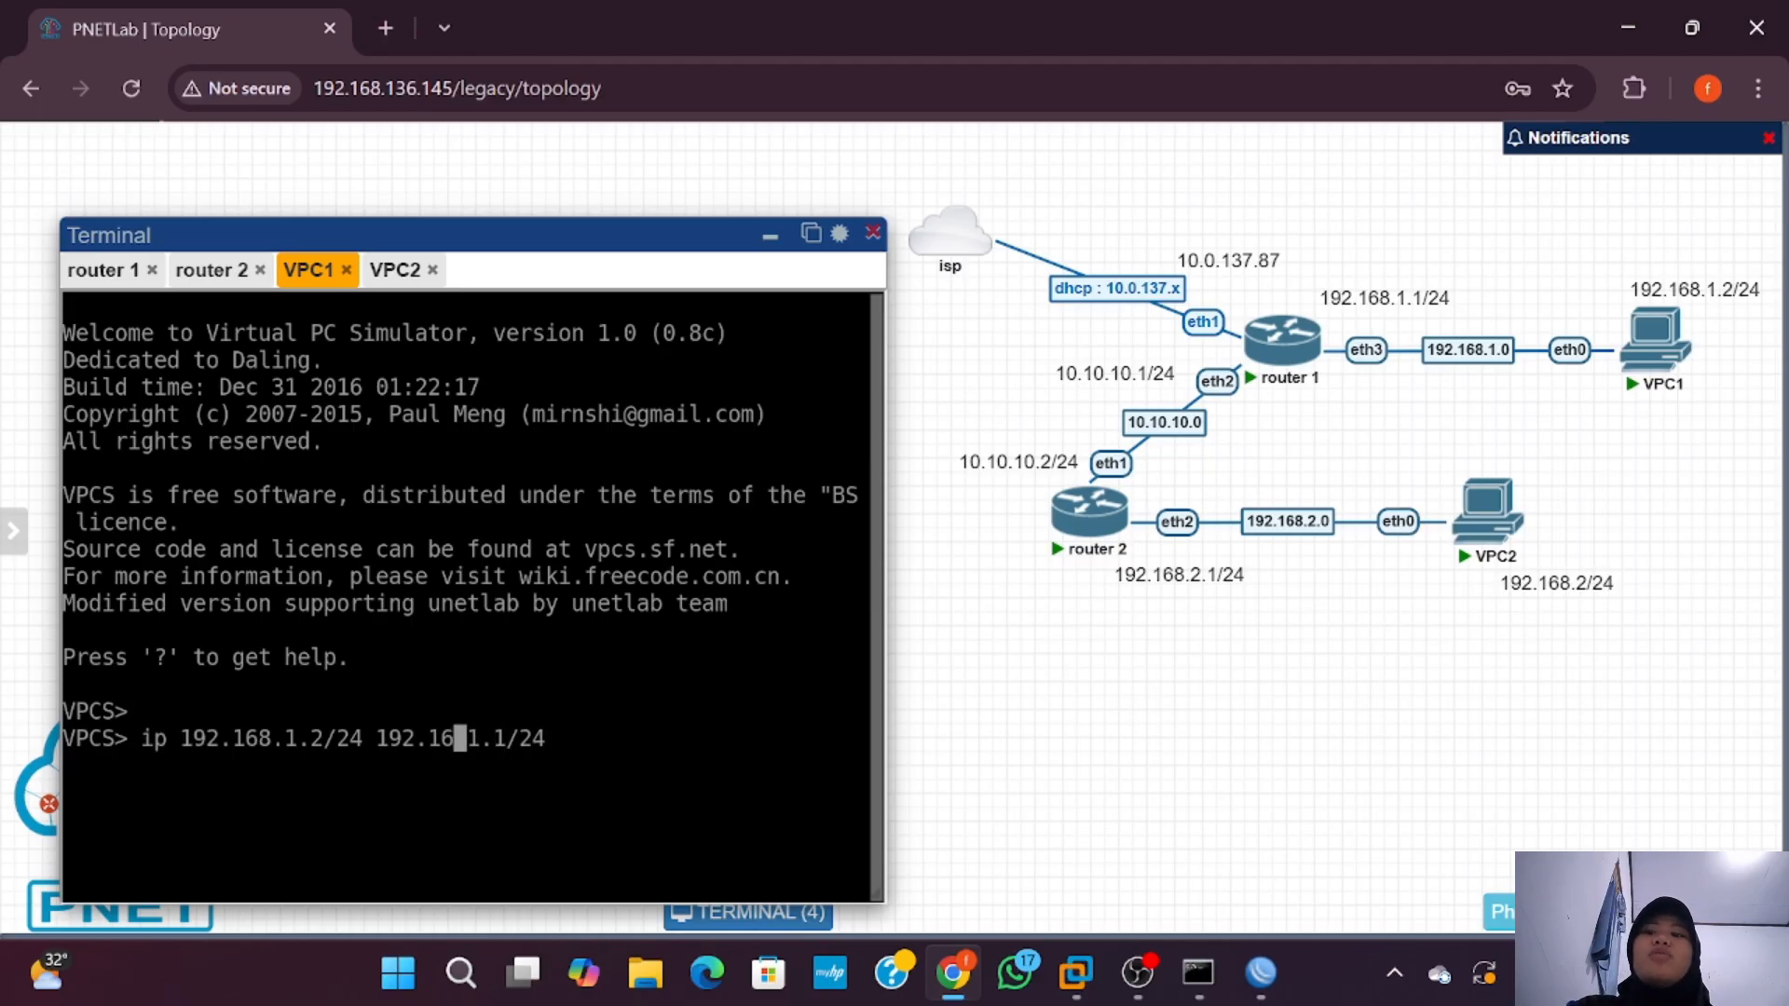
pyautogui.write('8')
pyautogui.press('Right')
pyautogui.press('Right')
pyautogui.press('Right')
pyautogui.press('Right')
pyautogui.press('Right')
pyautogui.press('Left')
pyautogui.press('Left')
pyautogui.press('Left')
pyautogui.press('Left')
pyautogui.press('Left')
pyautogui.write('.')
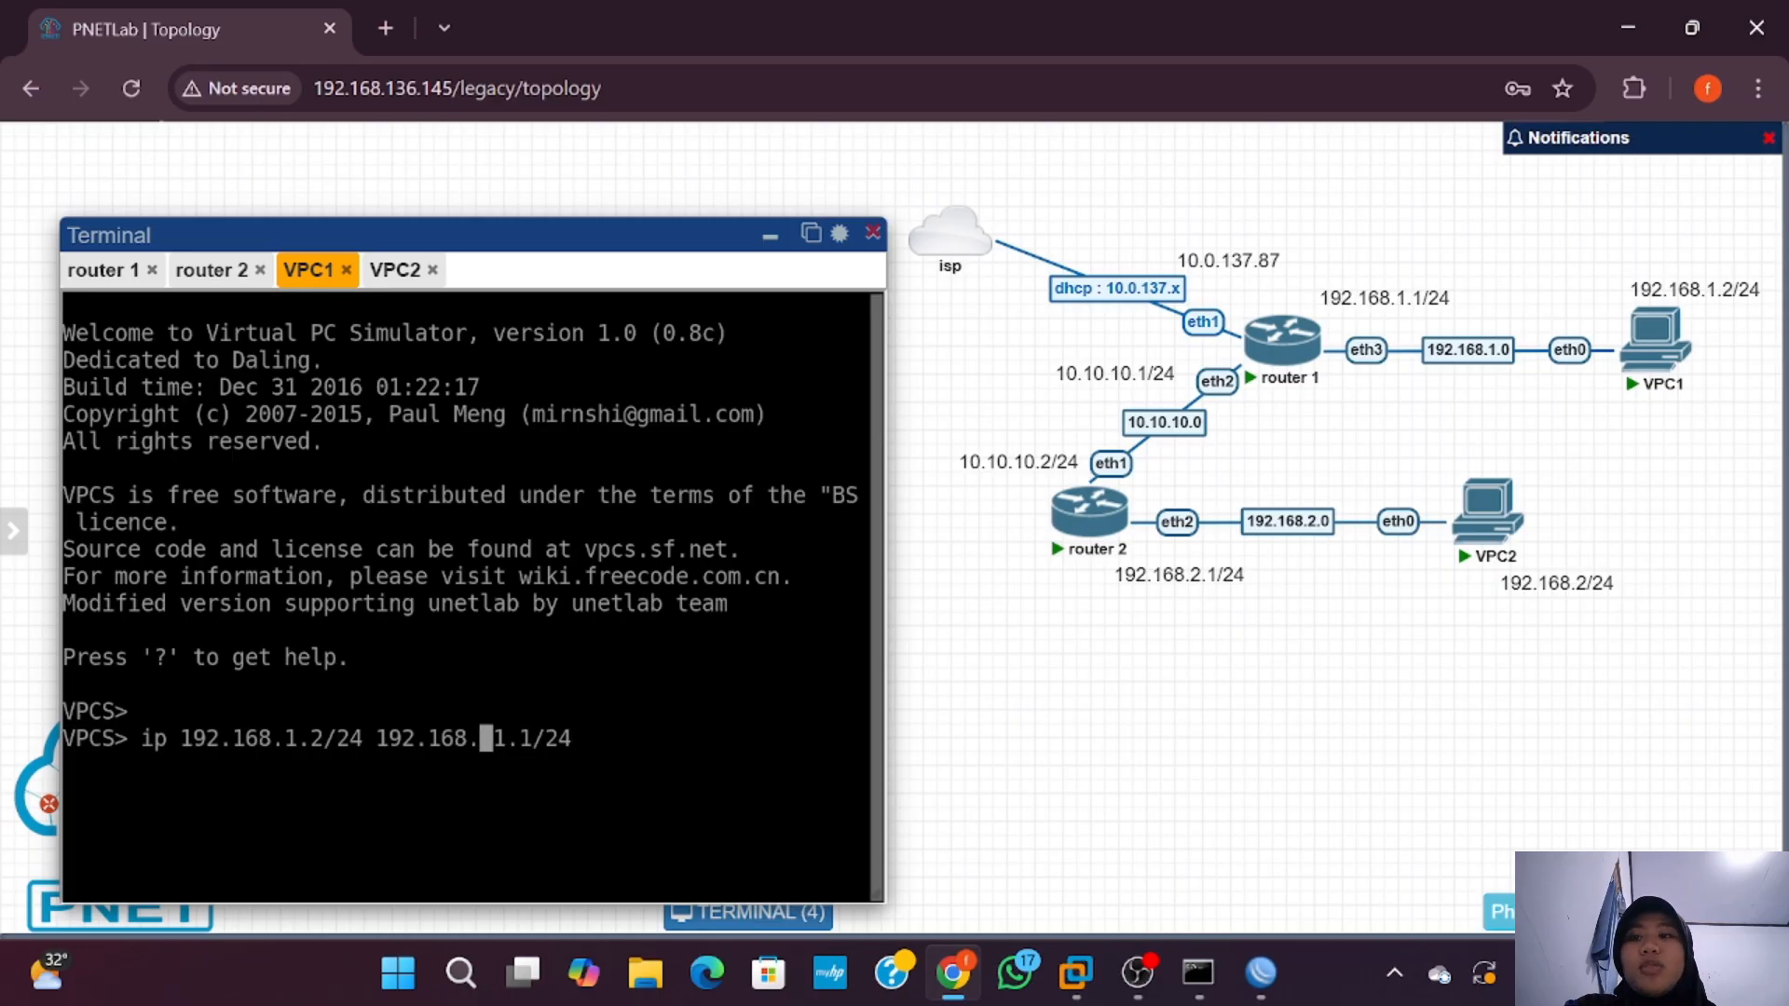
pyautogui.press('Right')
pyautogui.press('Right')
pyautogui.press('Right')
pyautogui.press('Right')
pyautogui.press('Right')
pyautogui.press('Right')
pyautogui.press('Right')
pyautogui.press('BackSpace')
pyautogui.press('BackSpace')
pyautogui.press('BackSpace')
pyautogui.press('BackSpace')
pyautogui.press('BackSpace')
pyautogui.press('BackSpace')
pyautogui.press('BackSpace')
pyautogui.press('BackSpace')
pyautogui.press('BackSpace')
pyautogui.write('8.1')
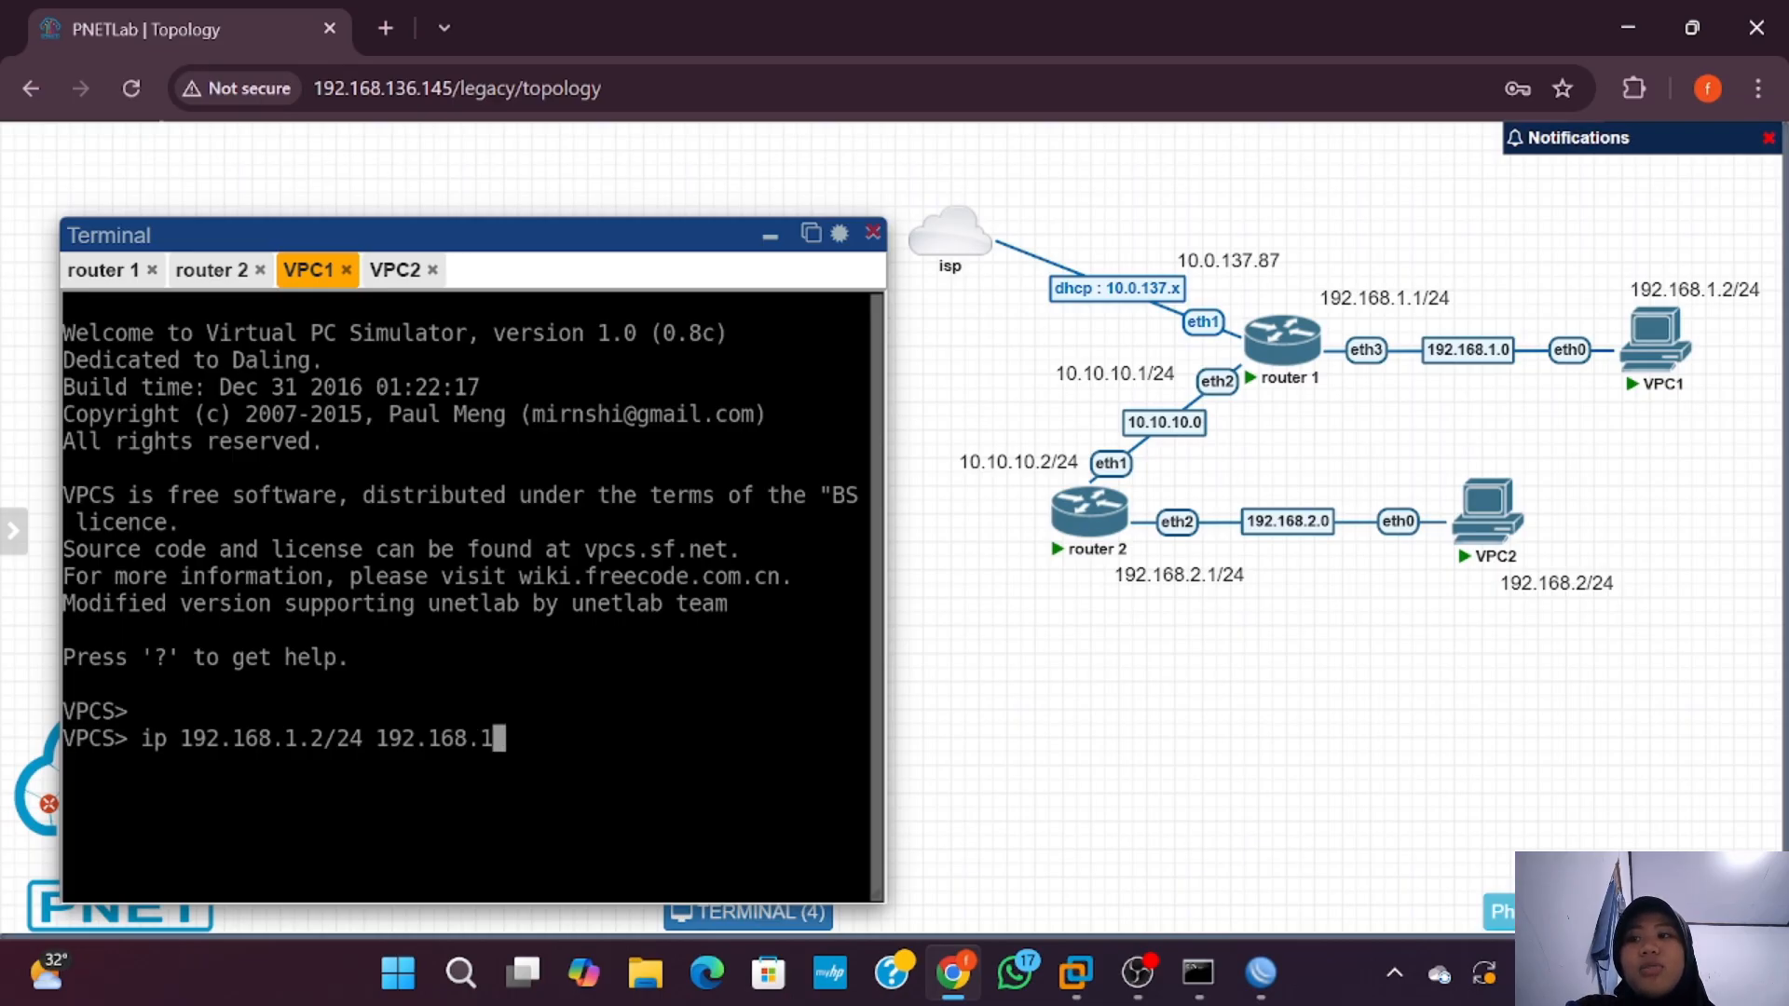
pyautogui.write('.1/24')
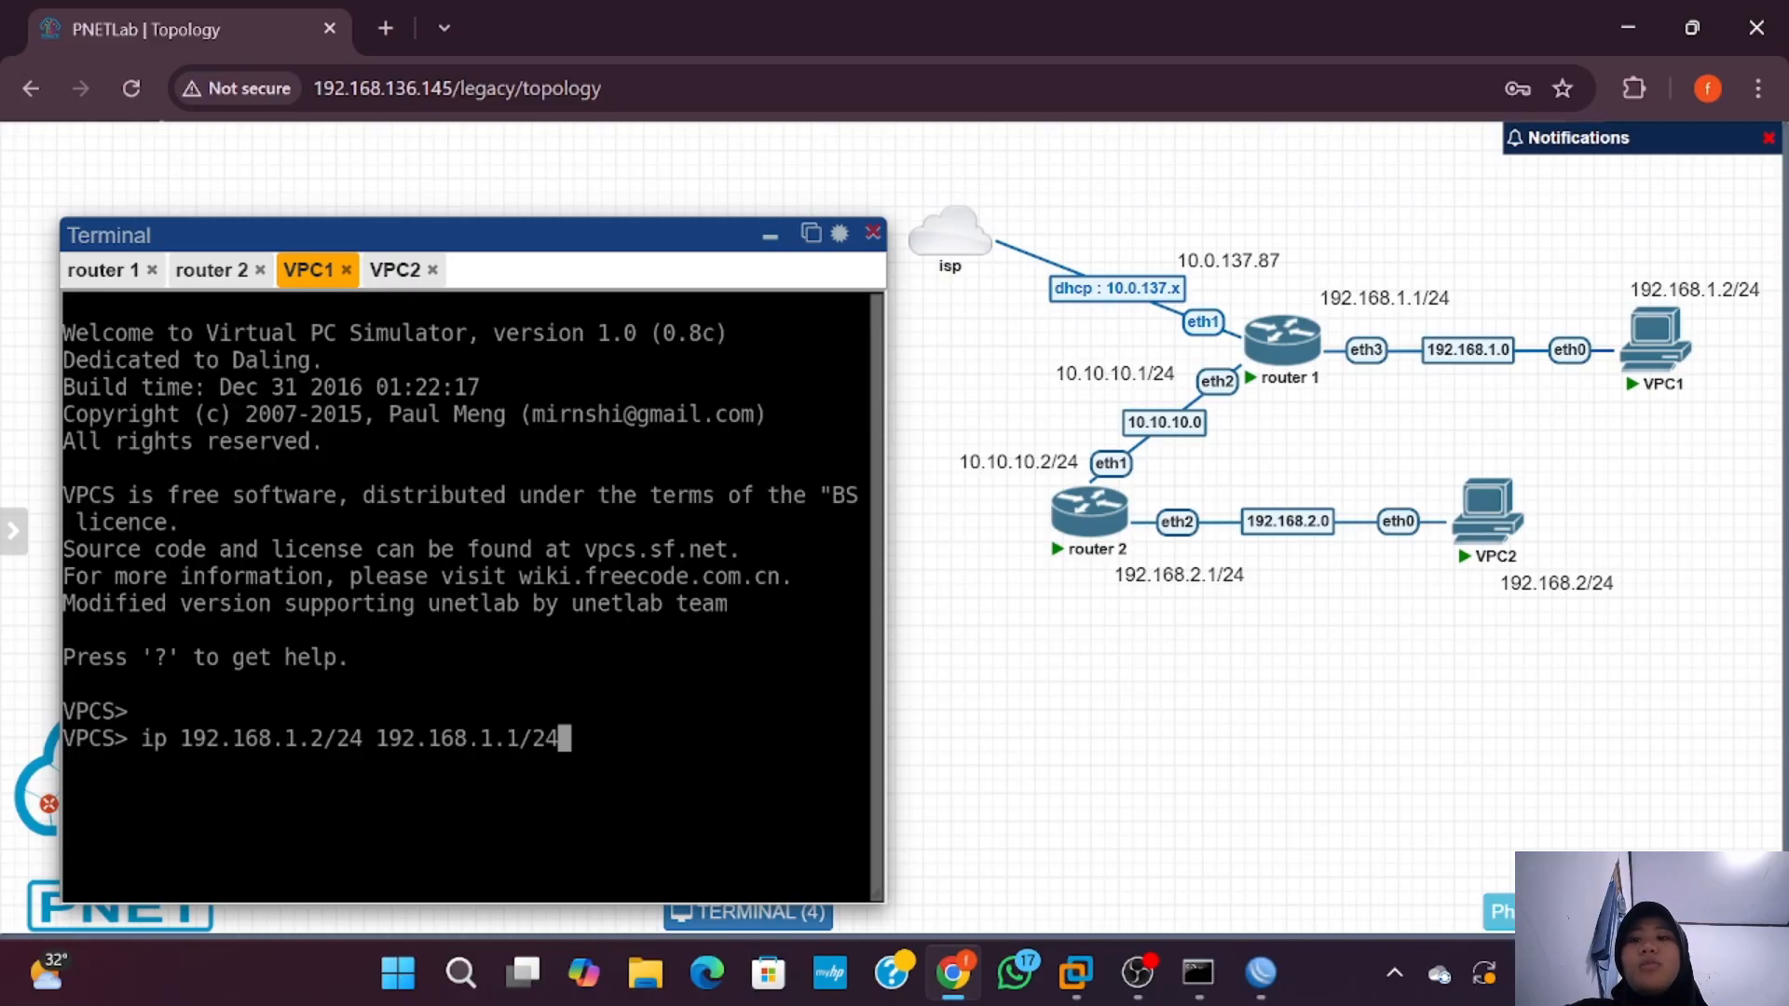
pyautogui.press('Return')
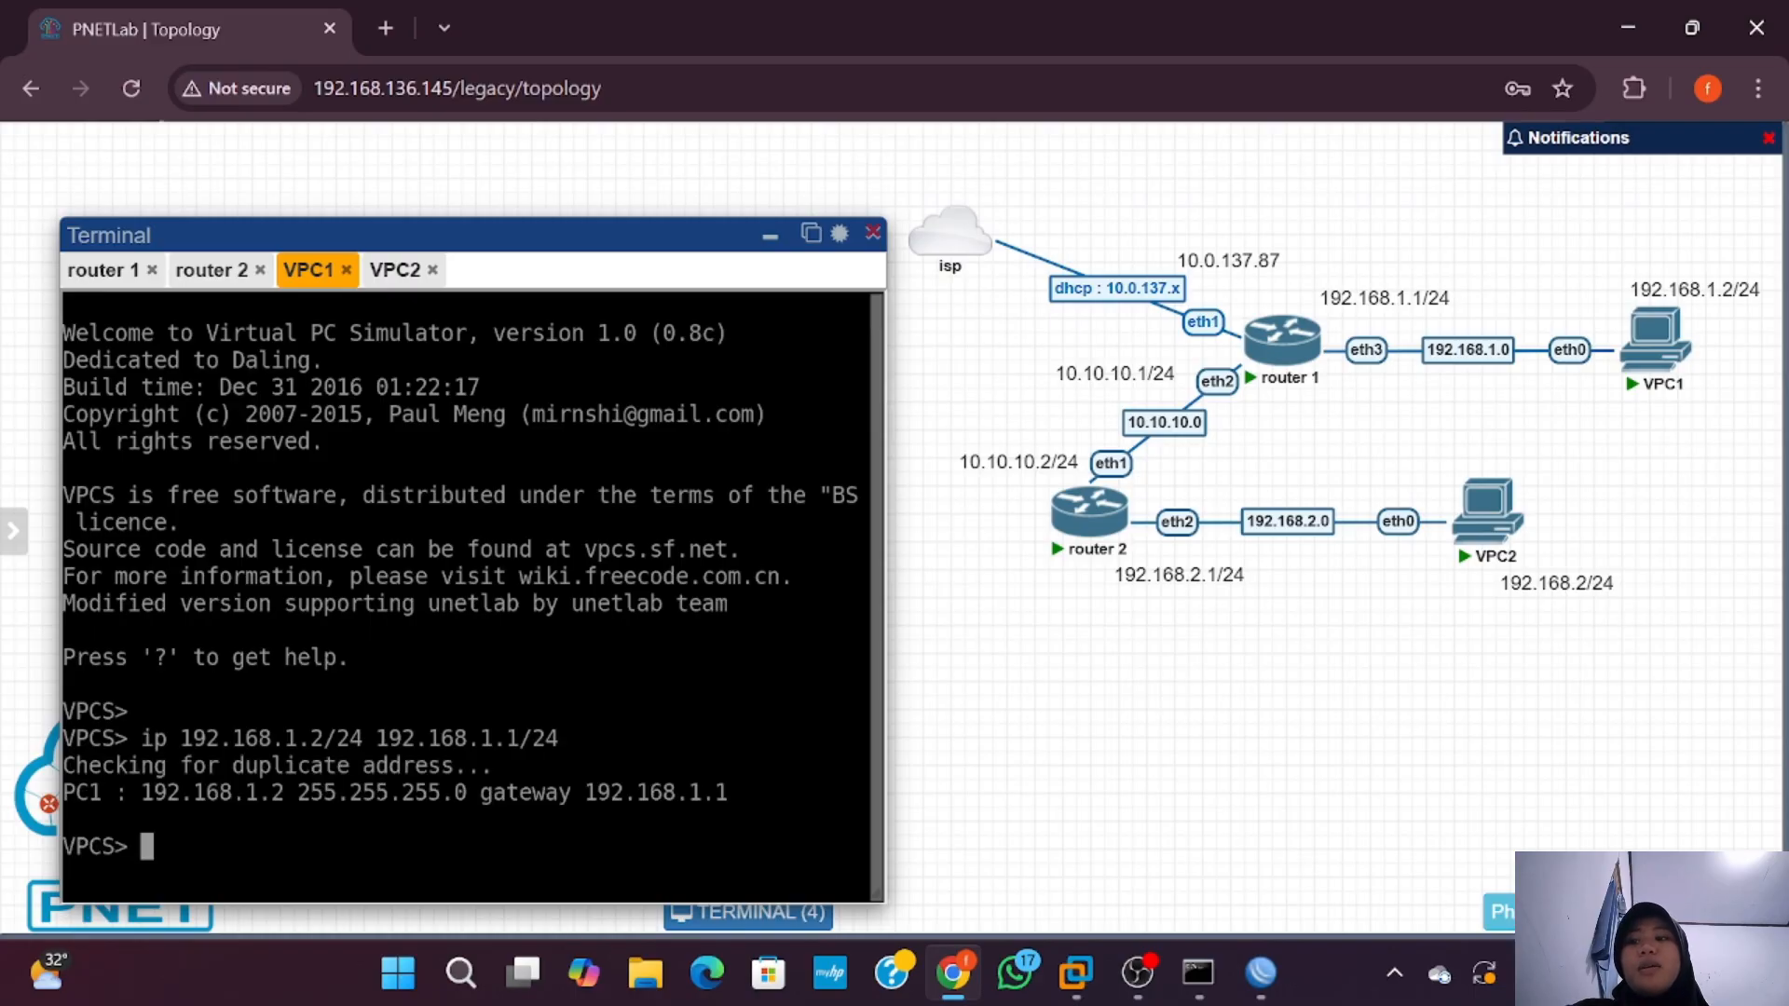
# Step: In VPC2's console, run 'ip 192.168.2.2/24 192.168.2.1/24'
pyautogui.click(395, 270)
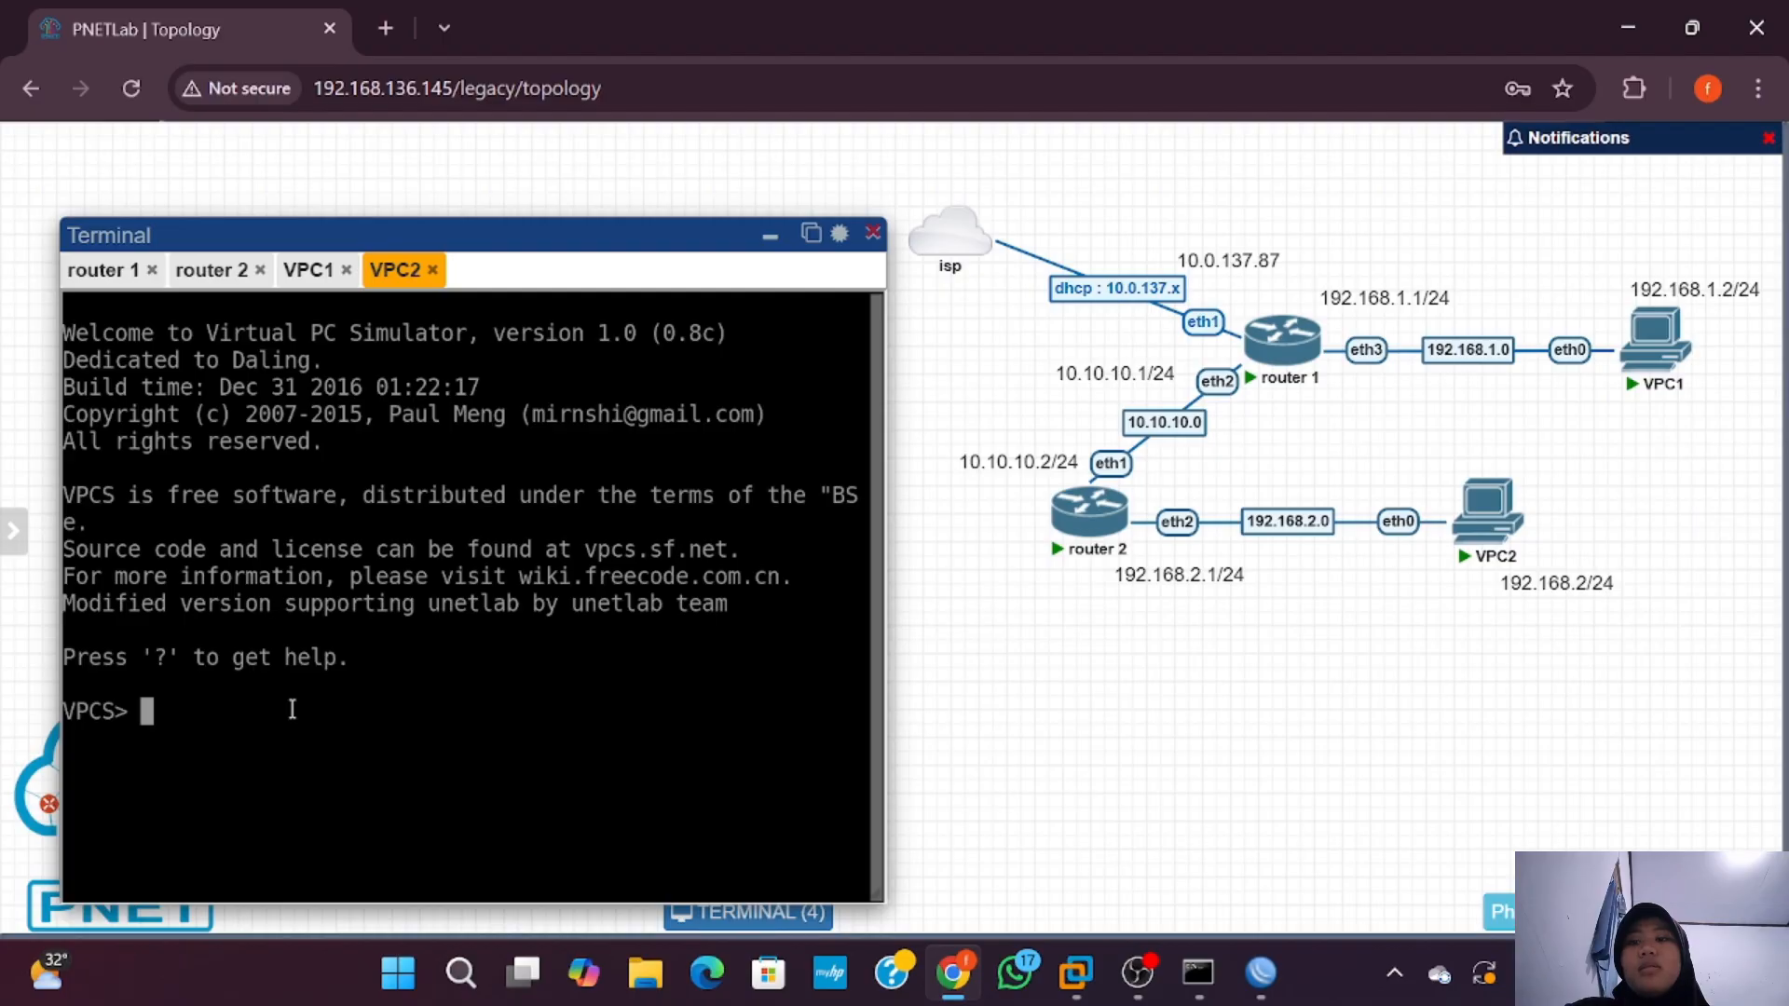
pyautogui.write('ip 192')
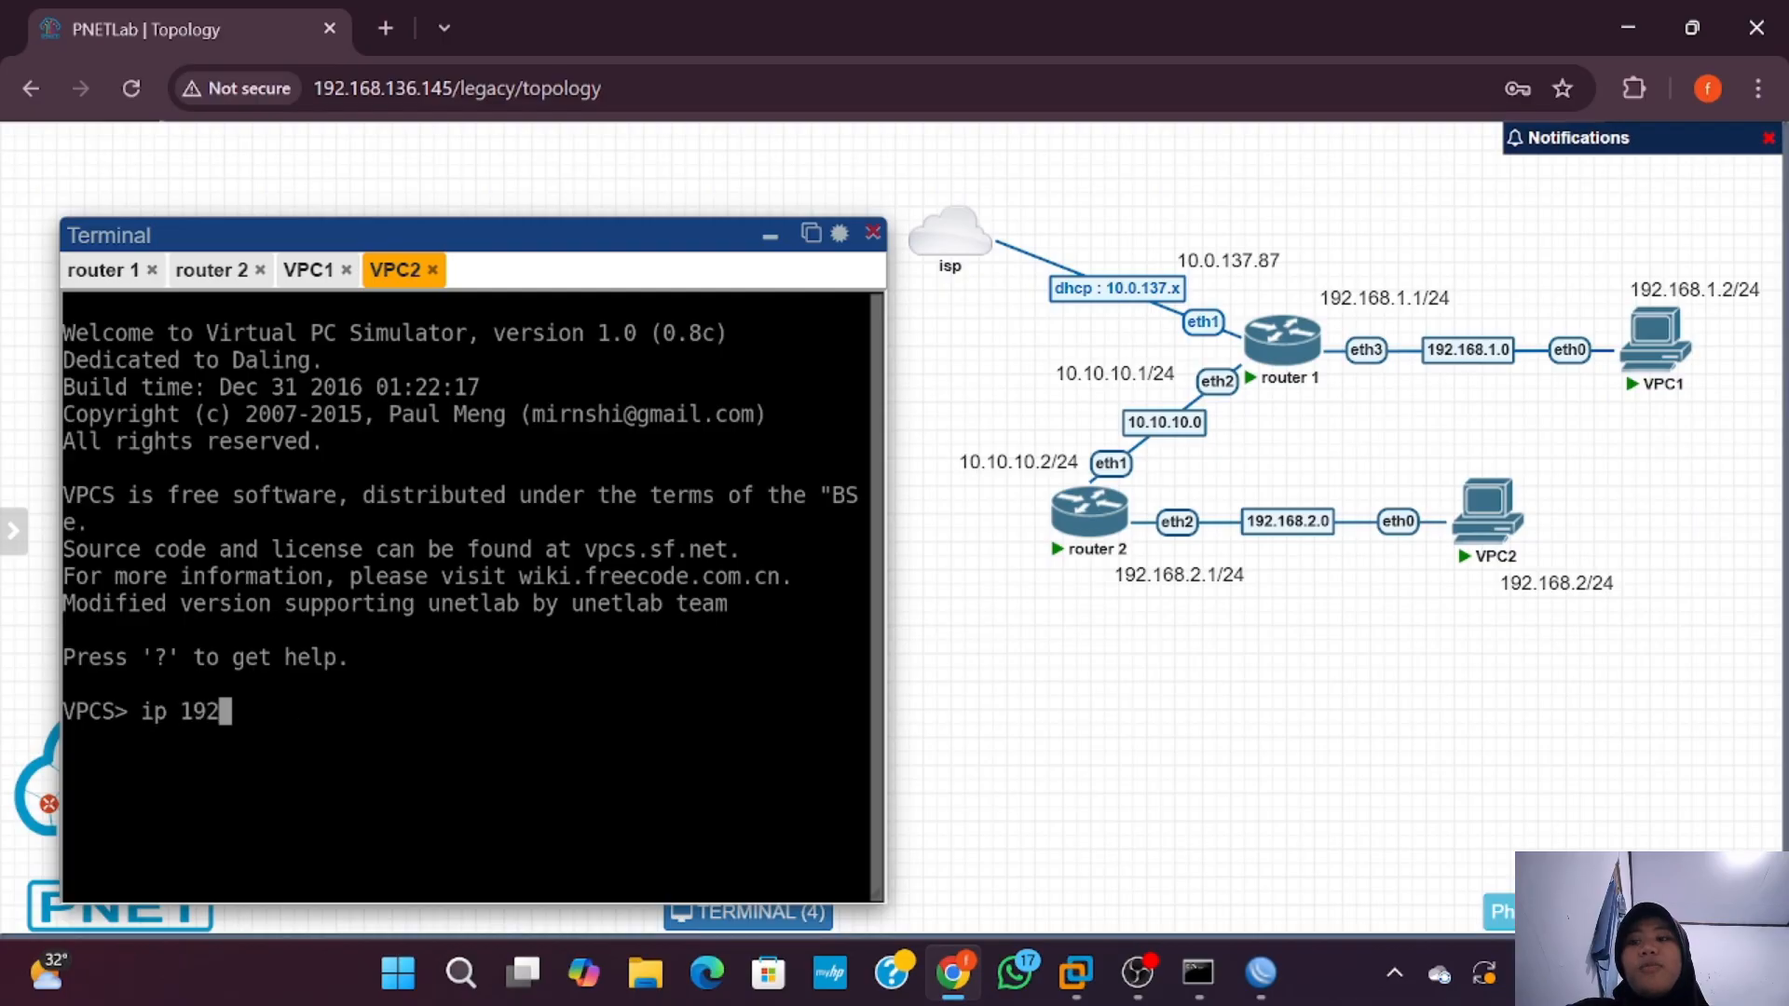
pyautogui.write('.168.2.2/')
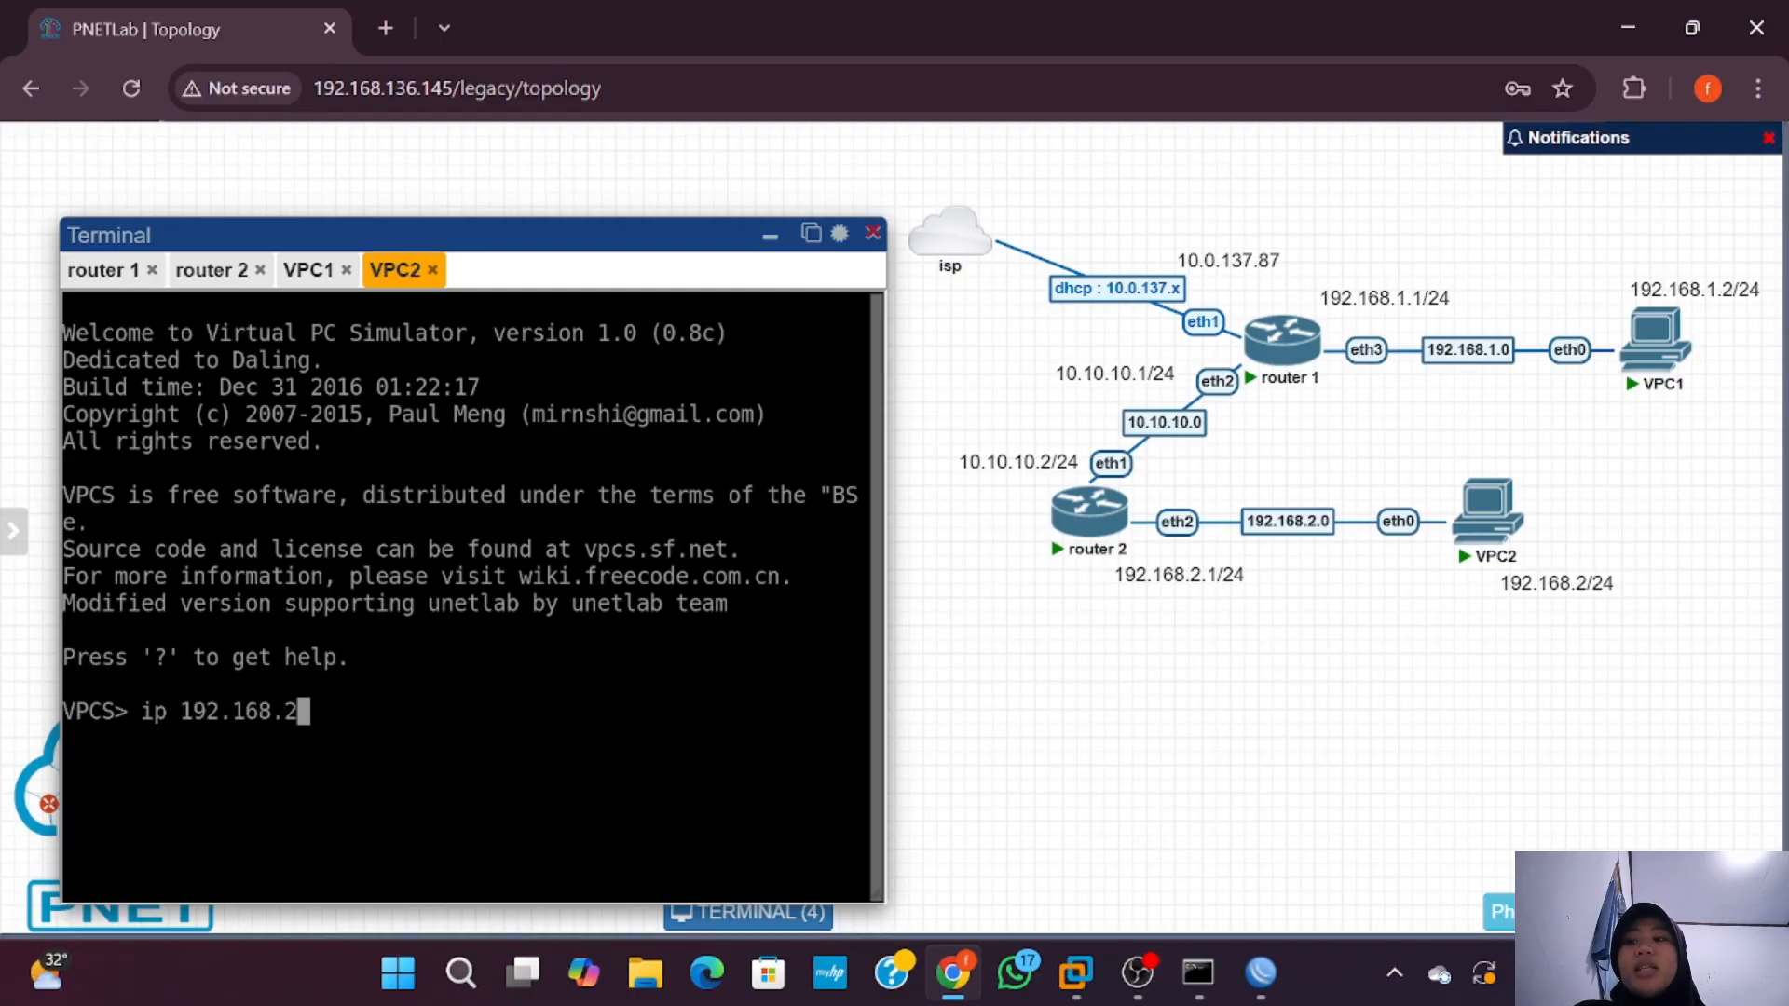
pyautogui.write('24 ')
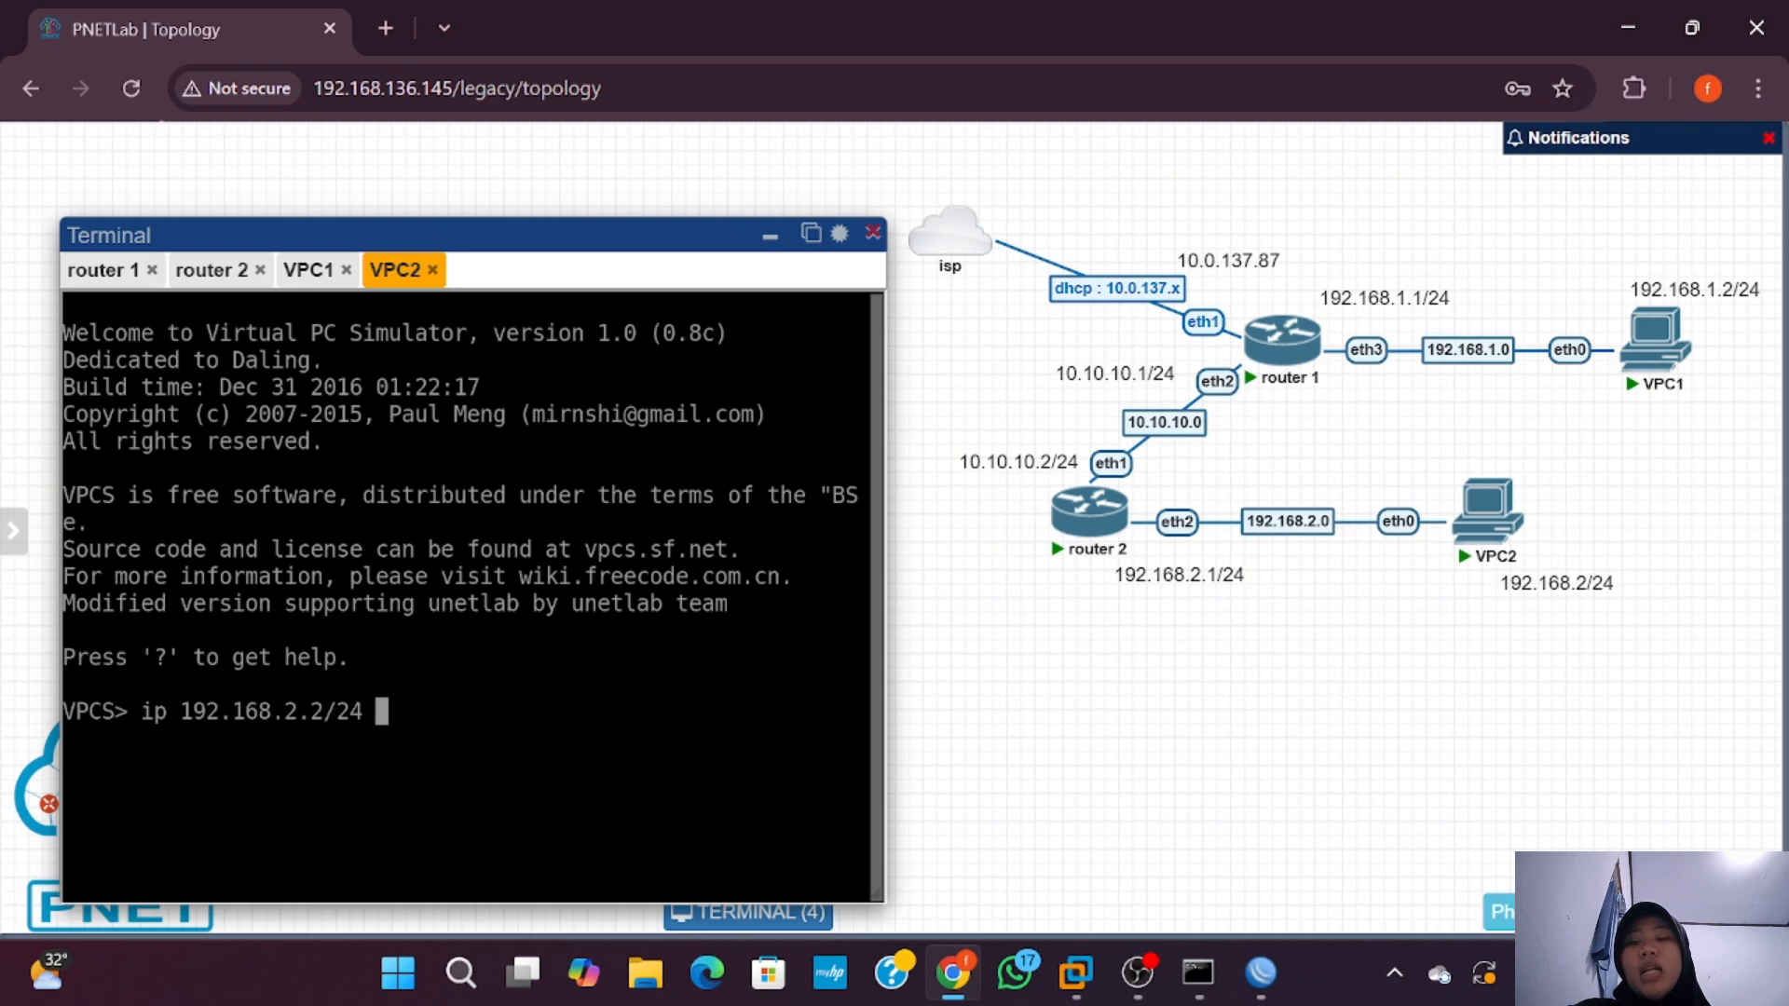
pyautogui.write('192.168.')
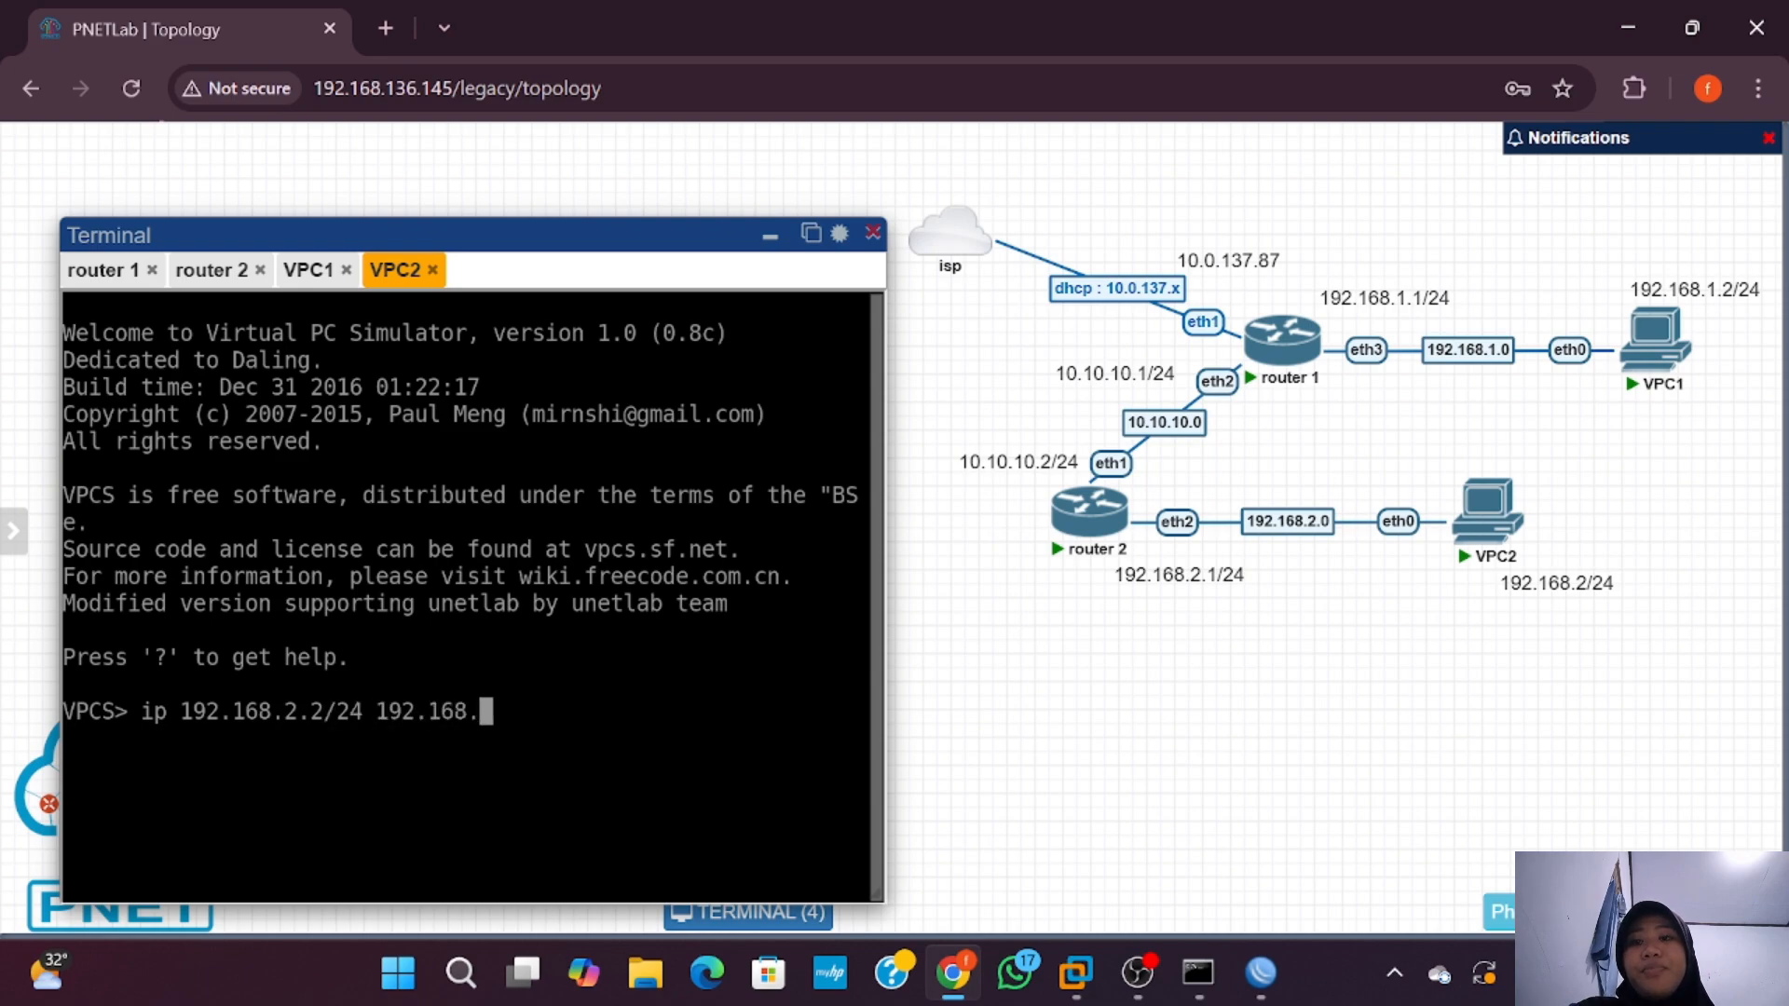
pyautogui.write('2.1/24')
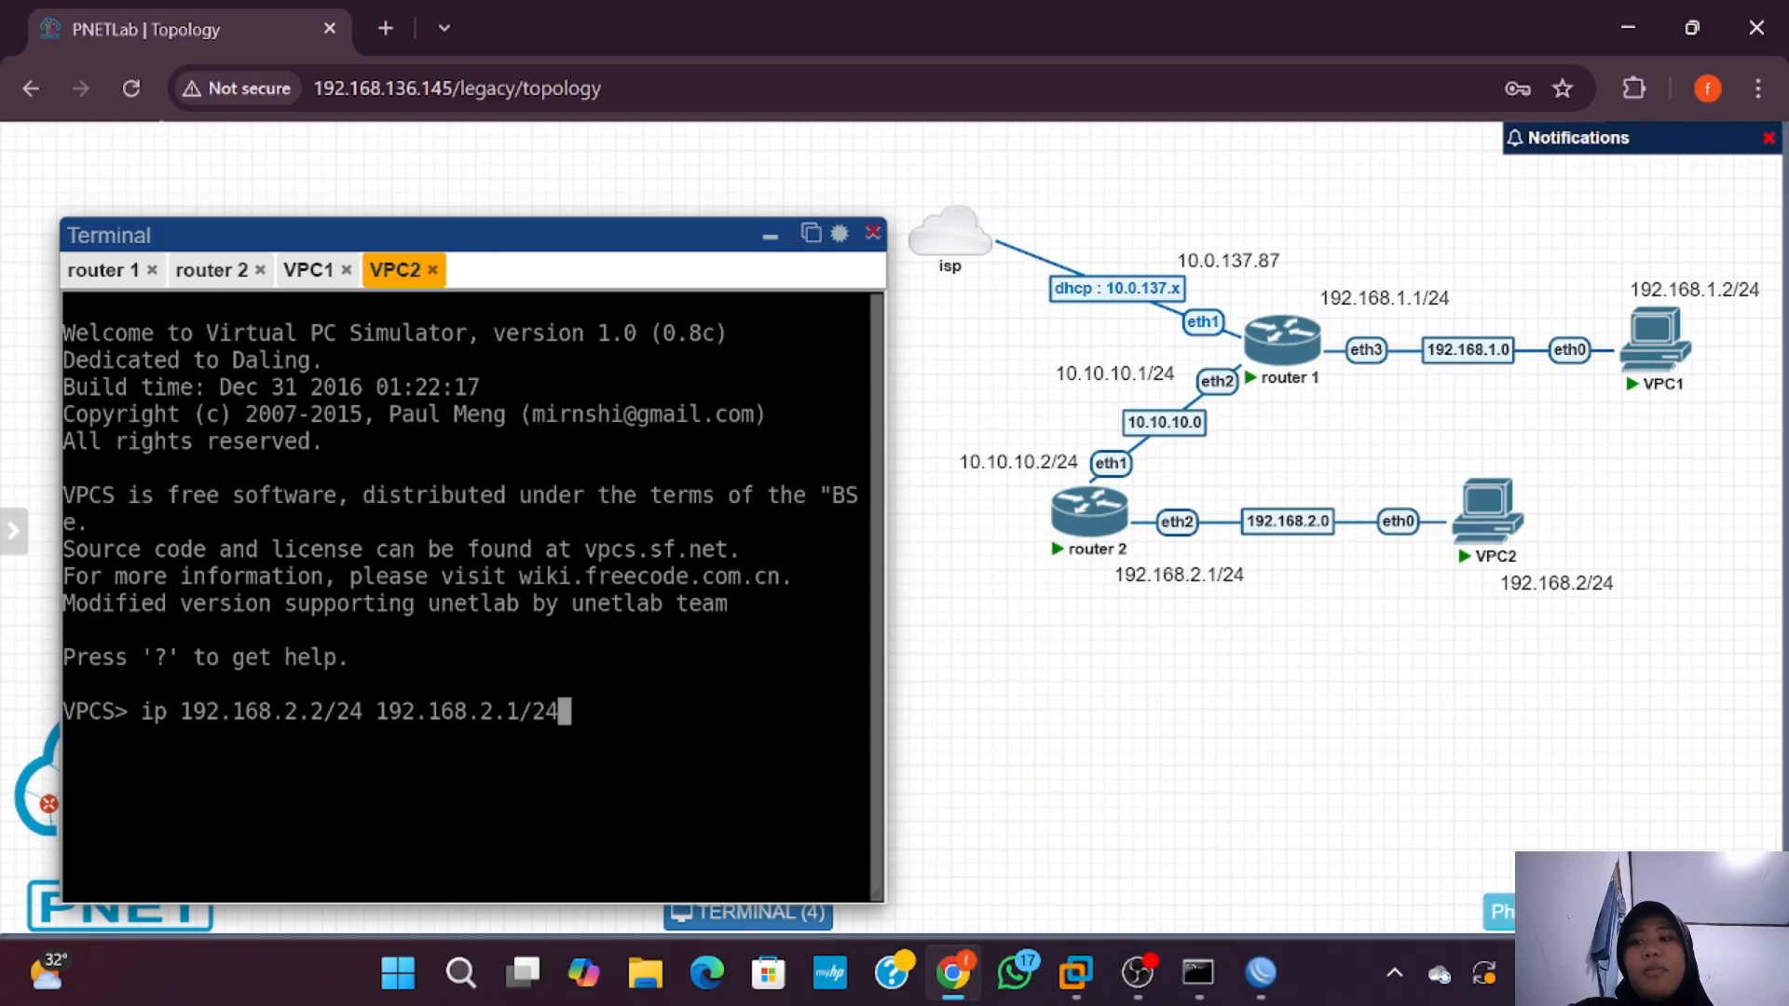
pyautogui.press('Return')
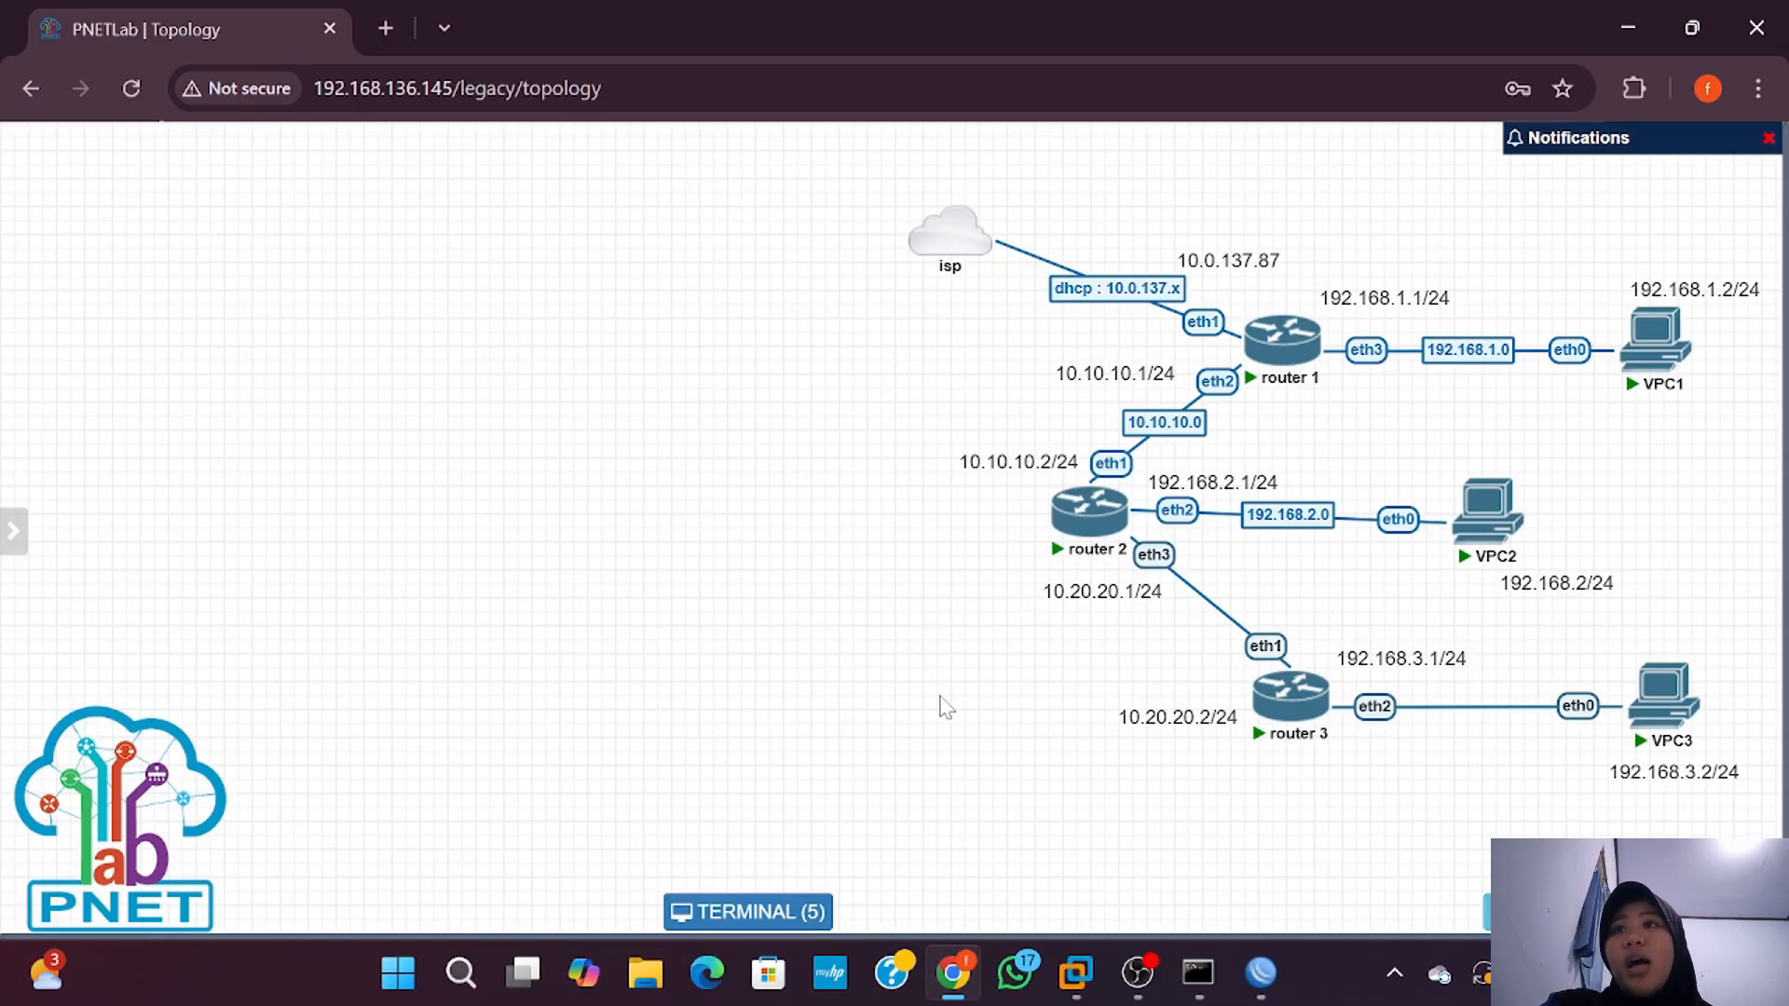
# Step: Open router 3's console from the PNETLab topology
pyautogui.moveTo(1250, 751)
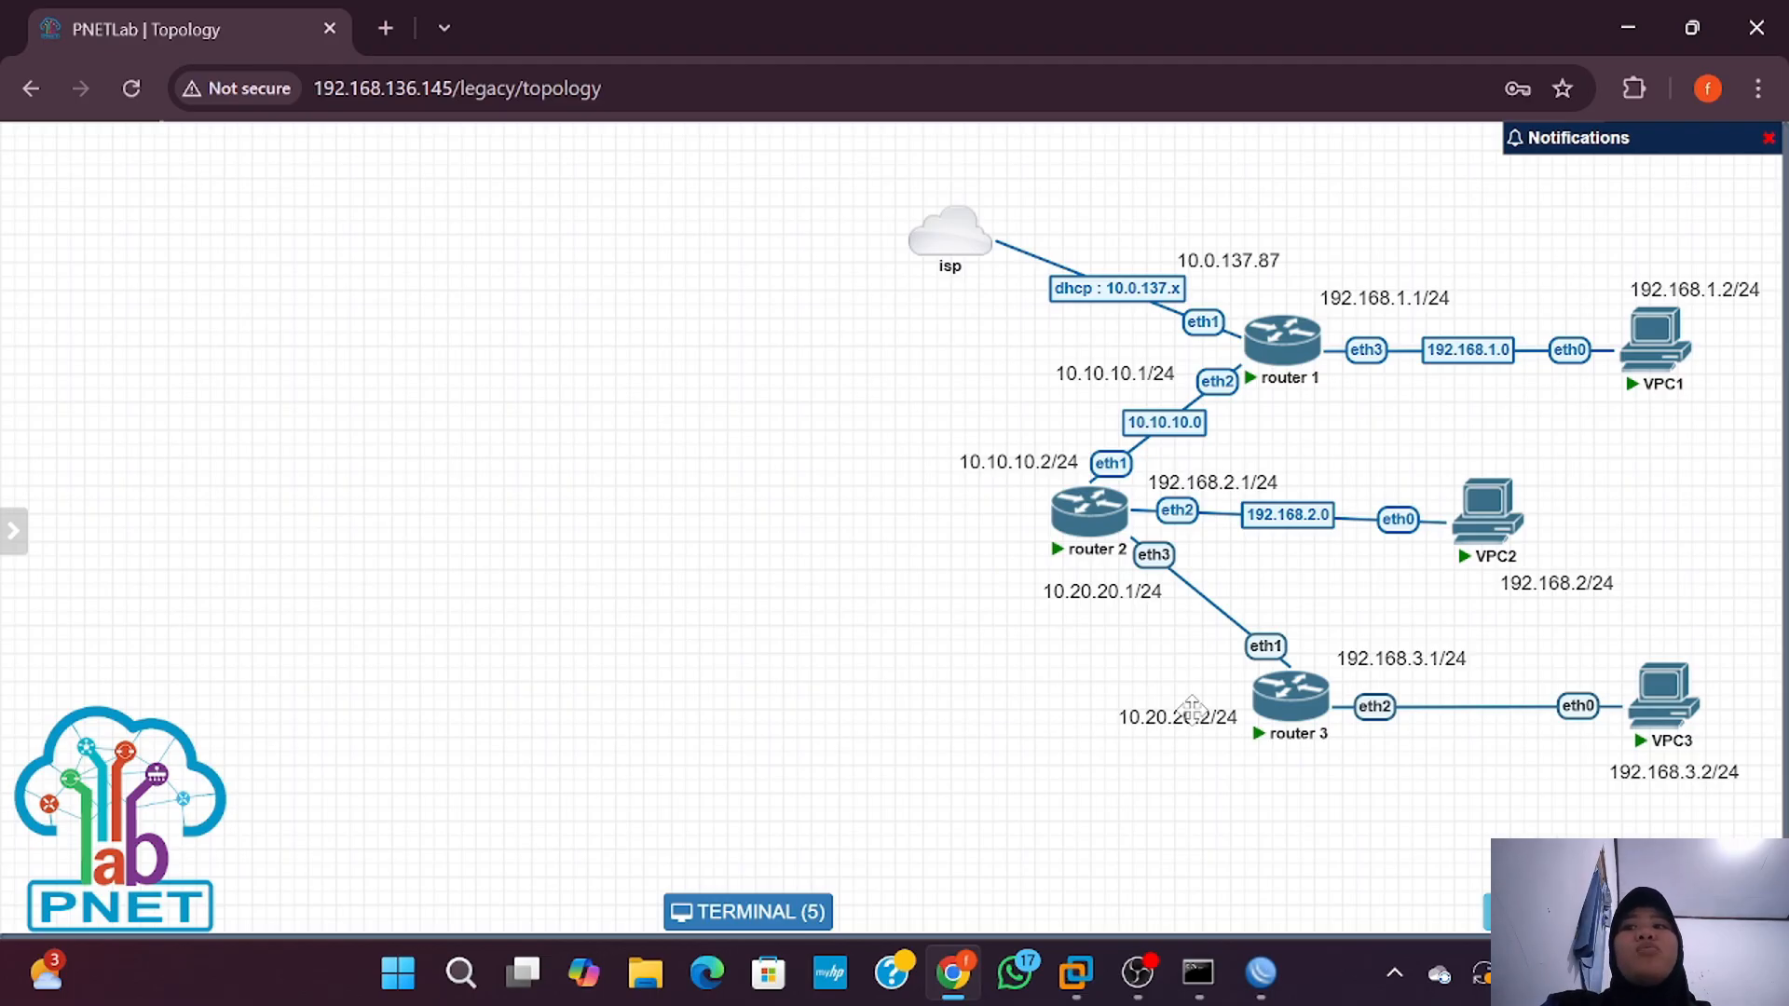
pyautogui.click(1277, 716)
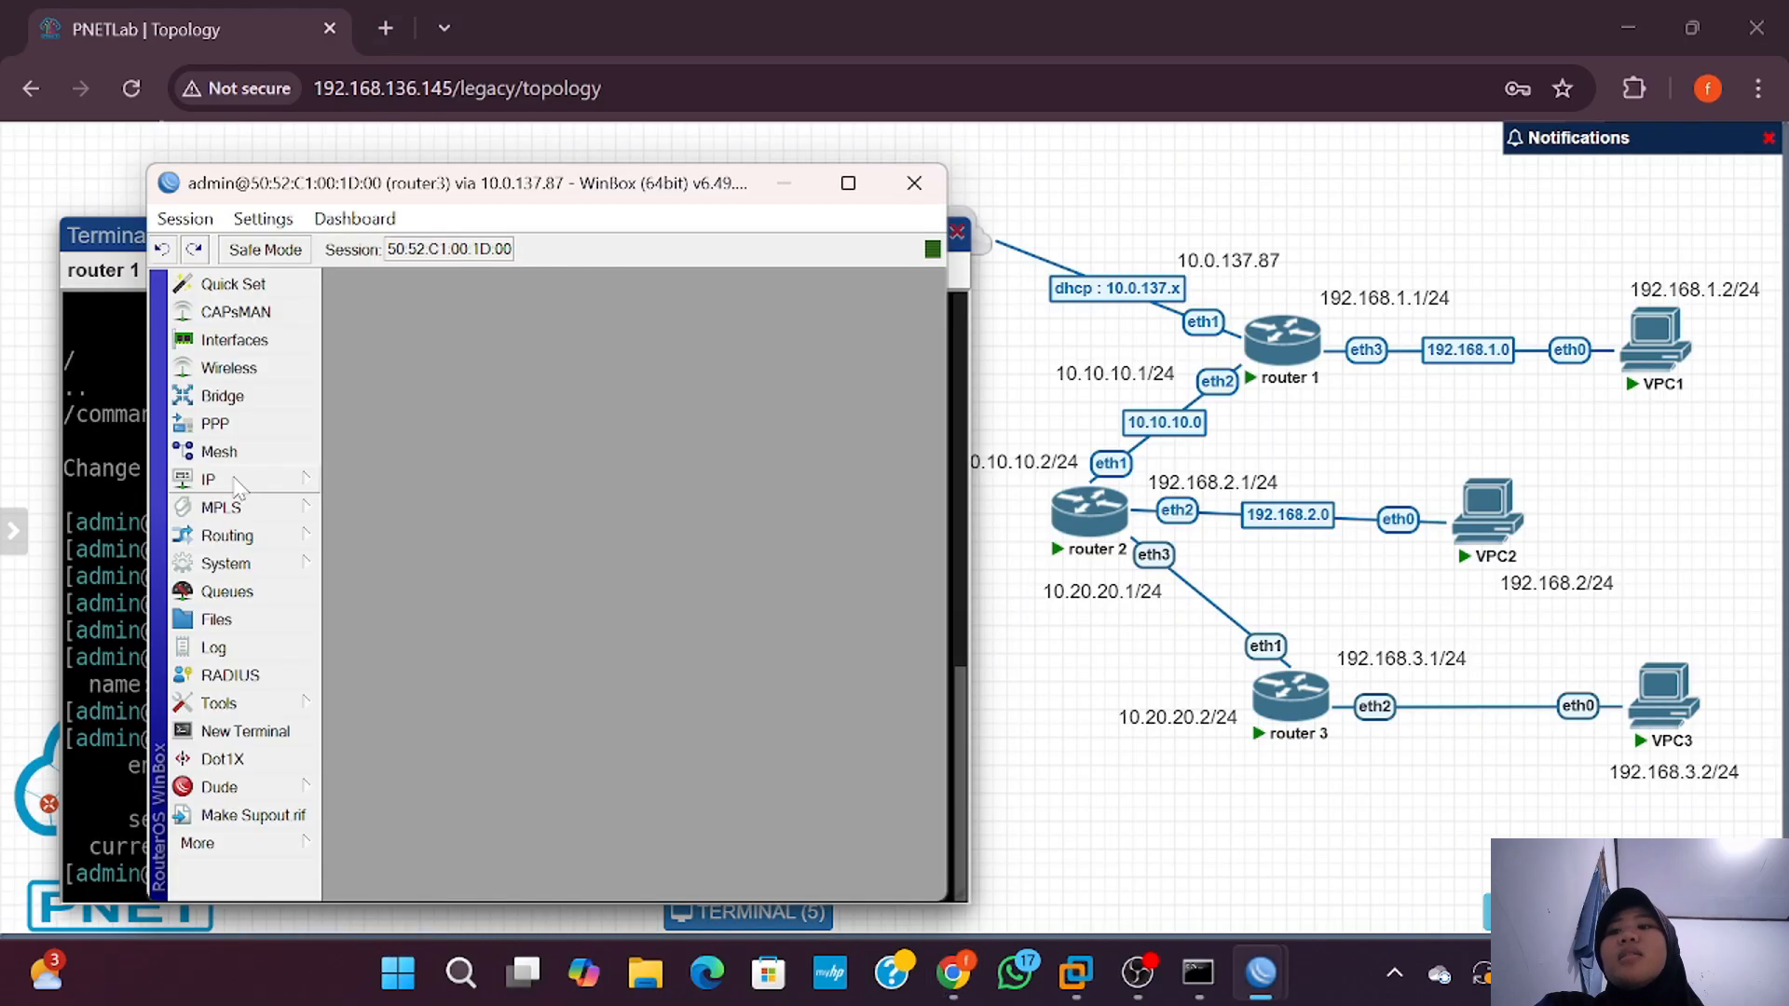
# Step: Add address 192.168.3.1 on ether2 in router3's IP address list
pyautogui.click(213, 479)
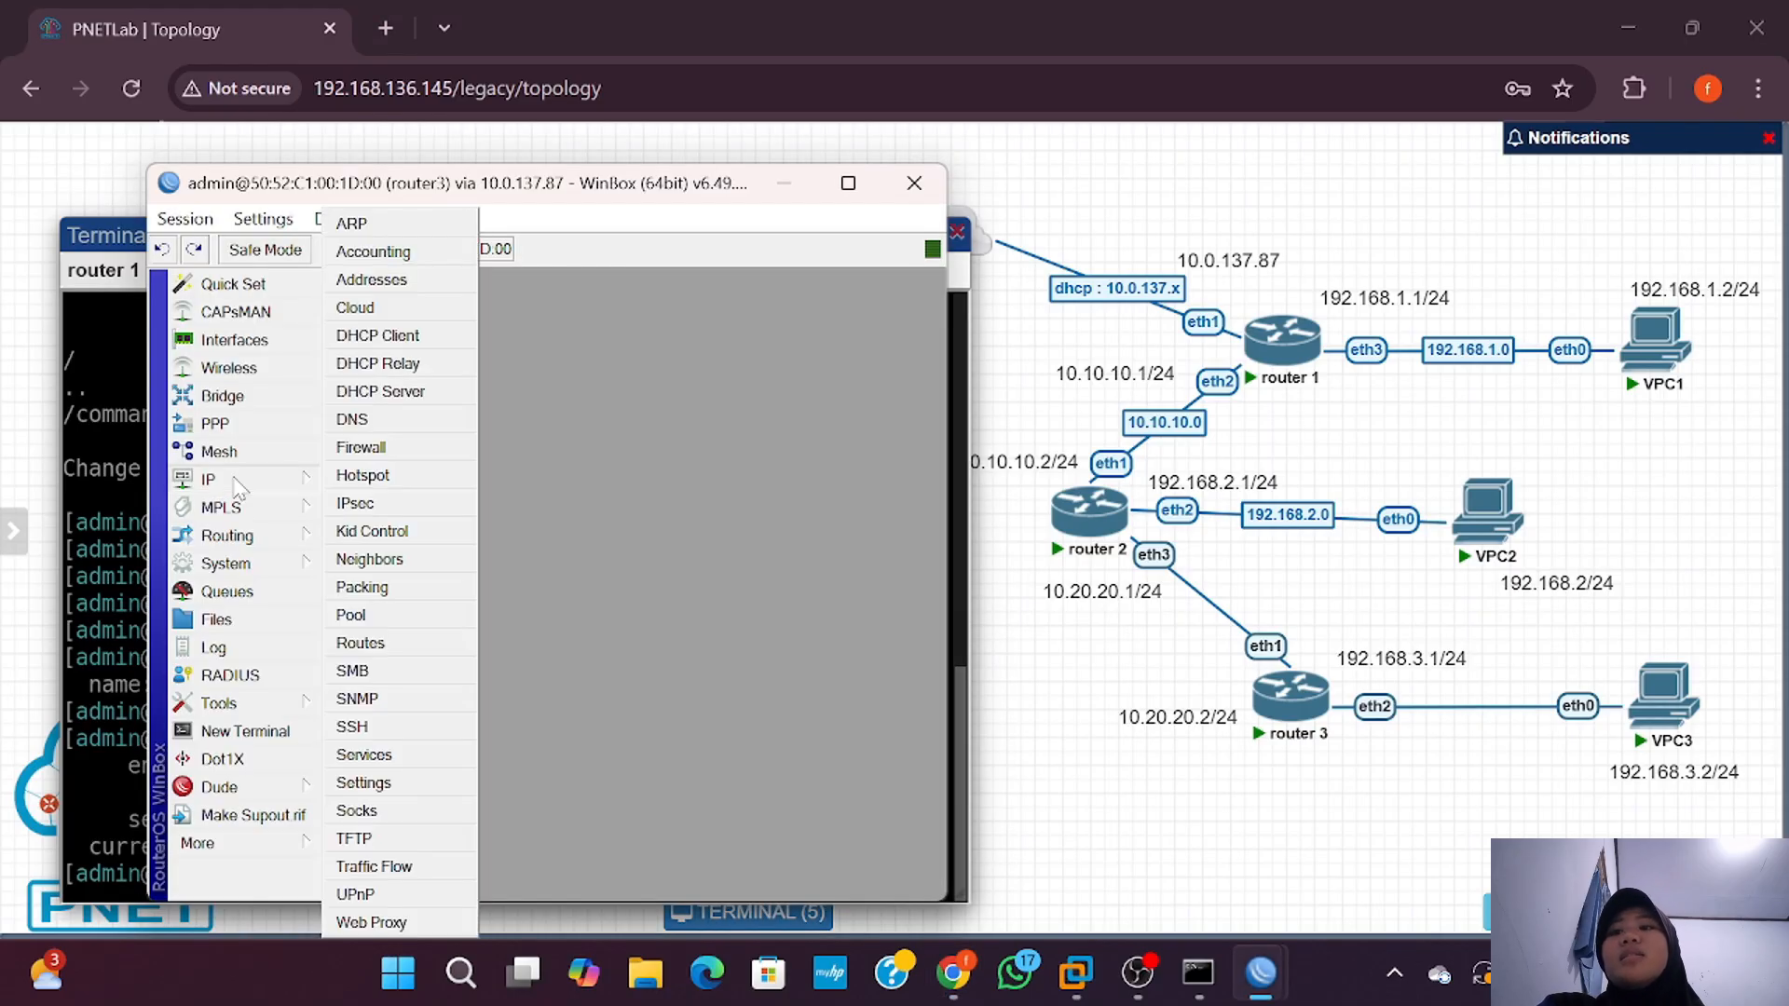
pyautogui.click(383, 282)
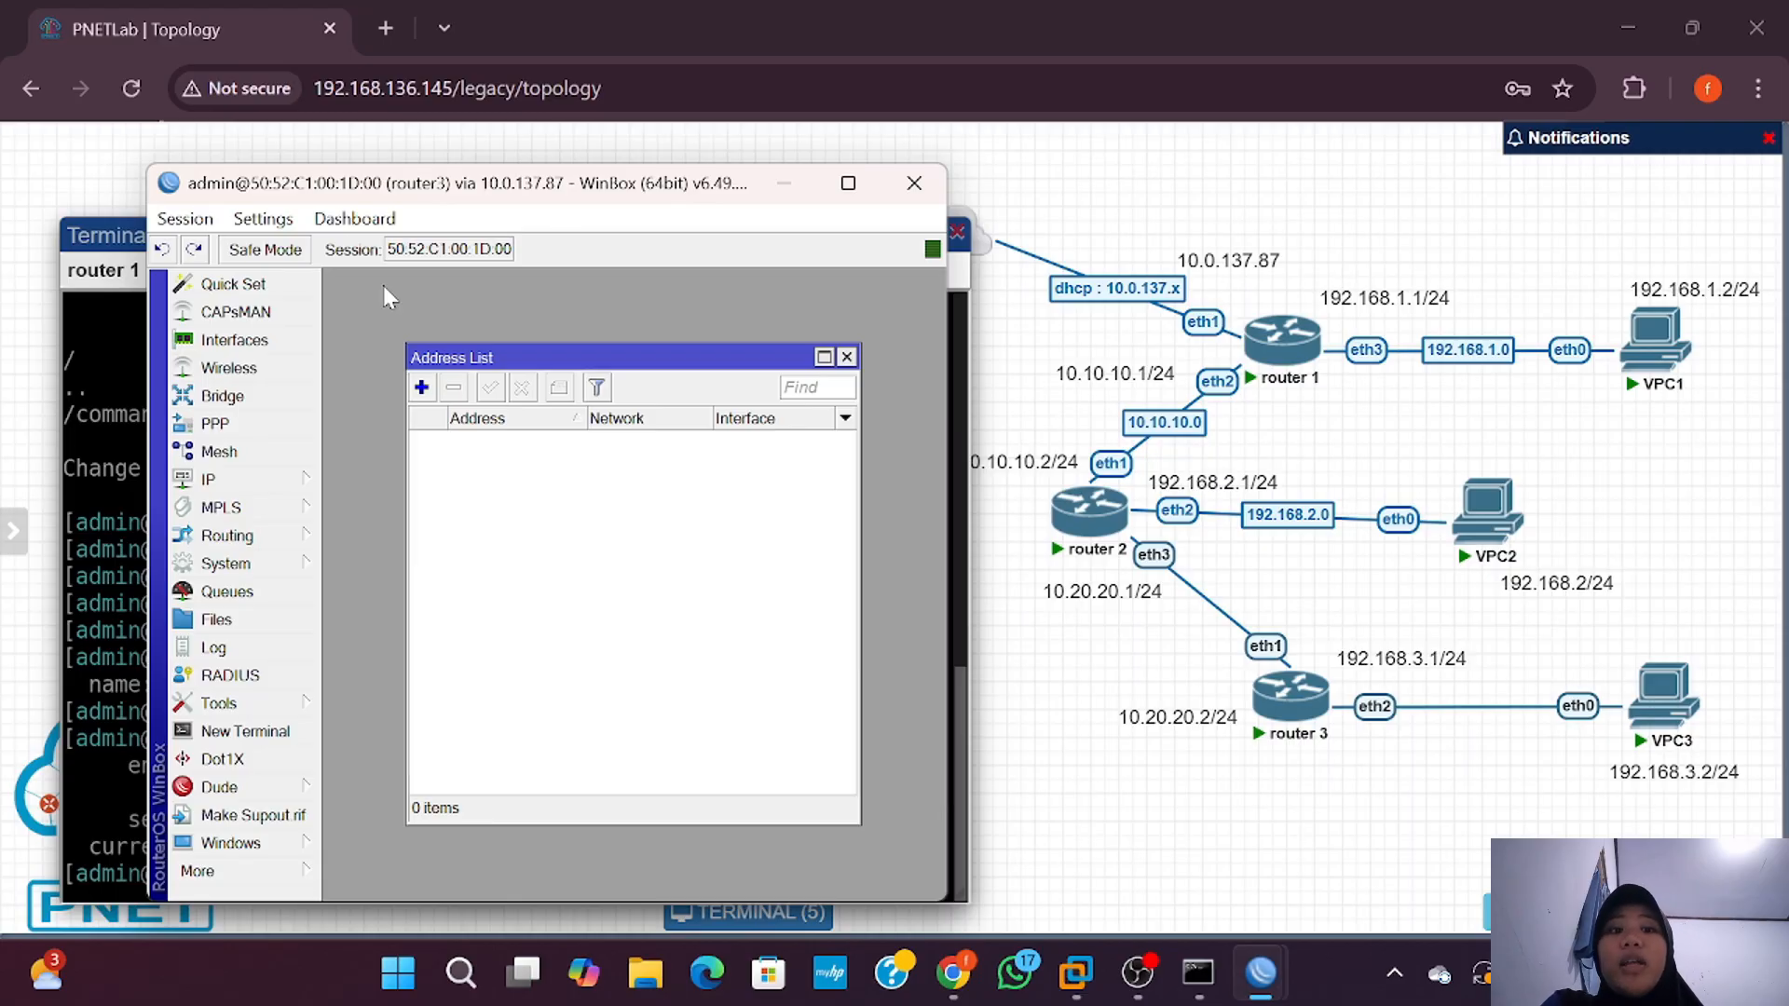
pyautogui.click(421, 386)
pyautogui.write('192.168')
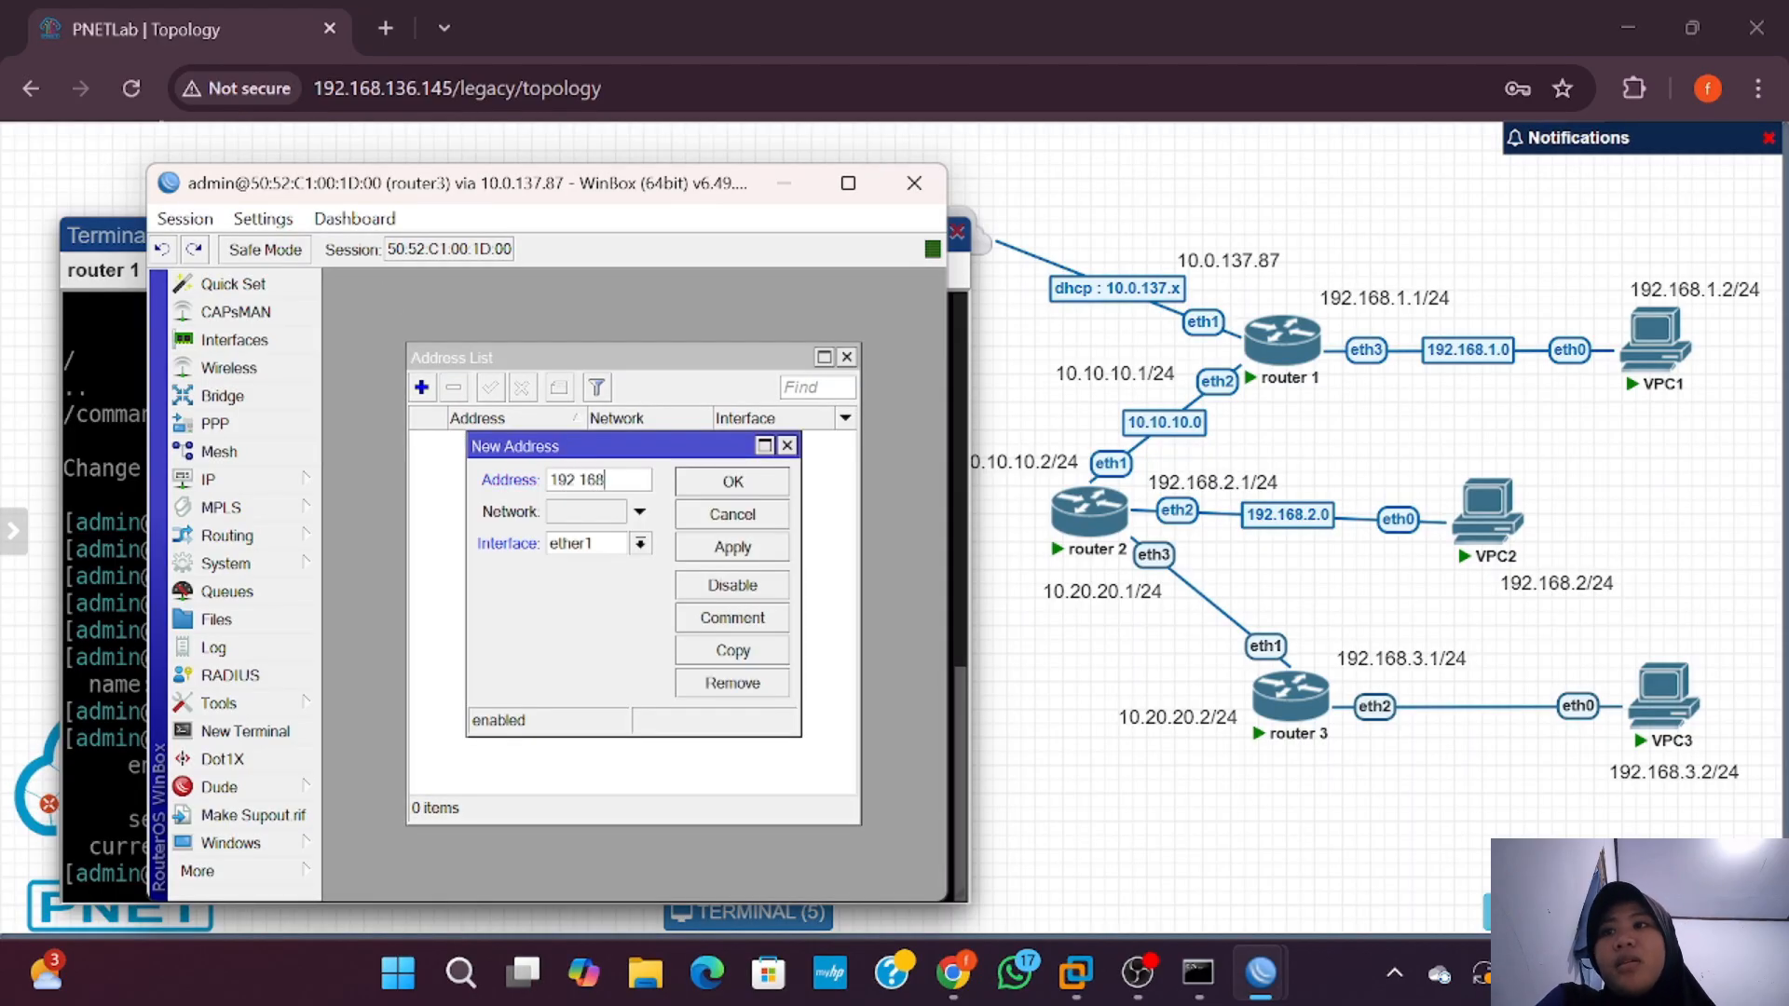
pyautogui.write('.3.1')
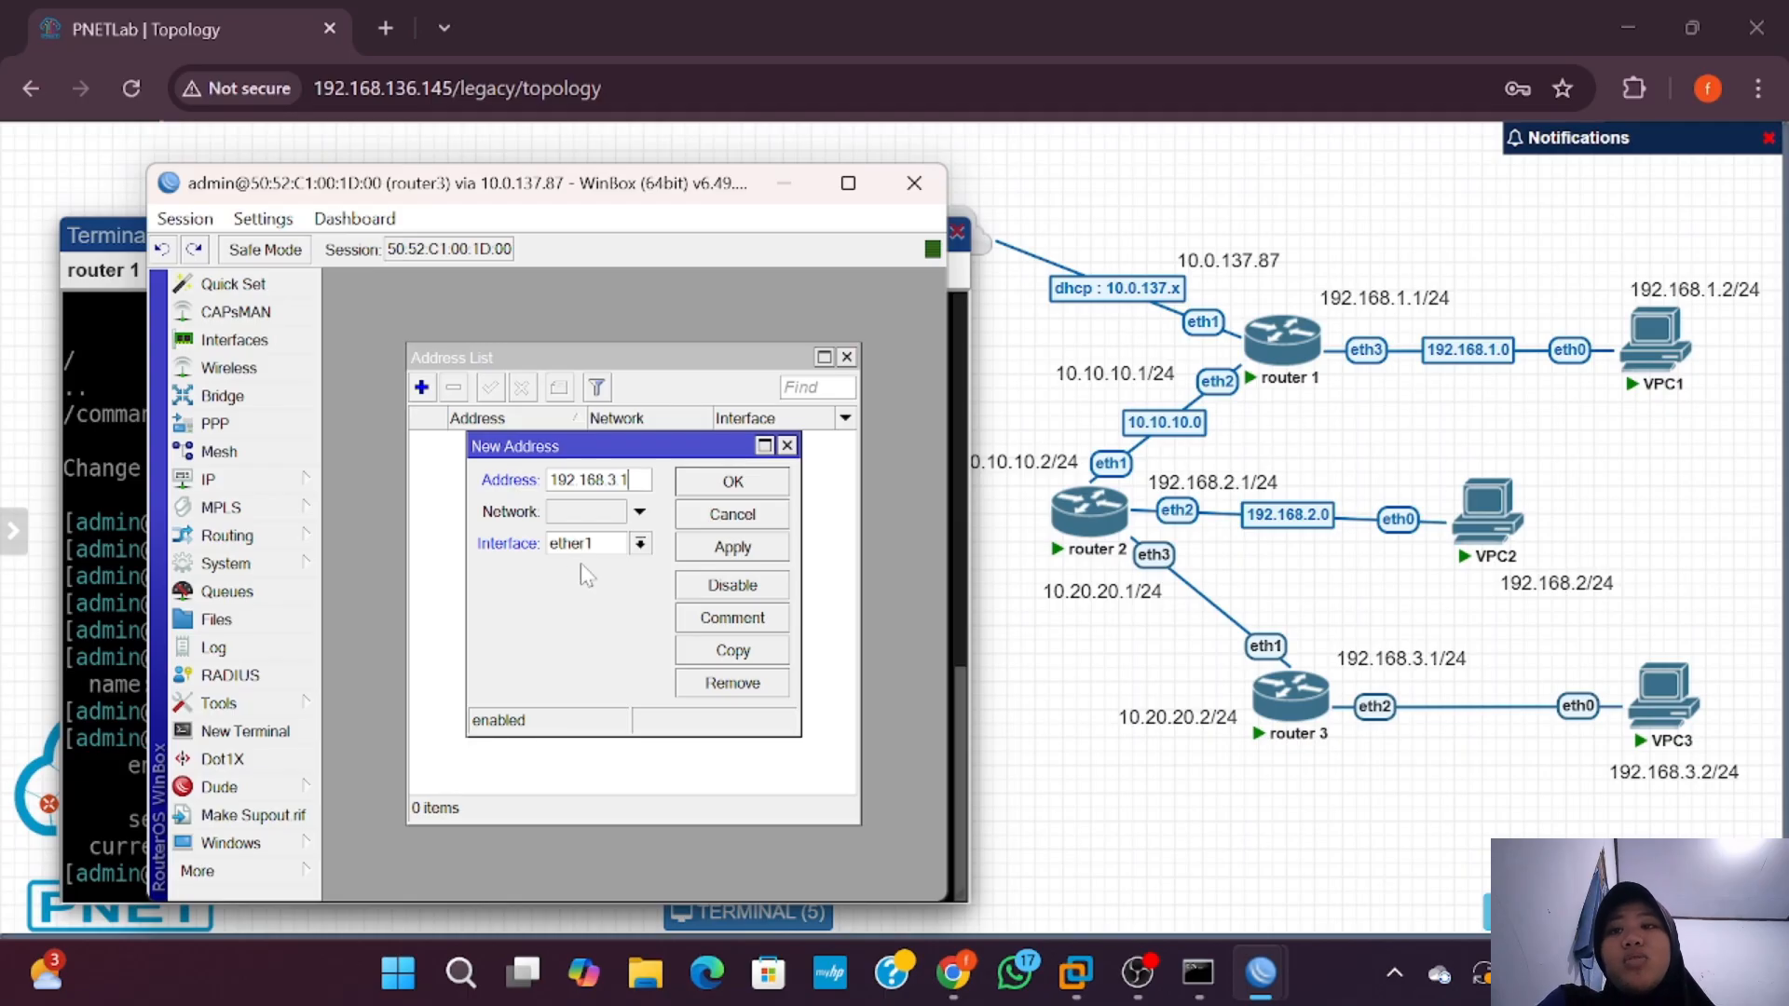
pyautogui.click(644, 541)
pyautogui.click(634, 587)
pyautogui.click(773, 475)
# Step: Add 10.20.20.2/24 and correct the ether2 address to 192.168.3.1/24
pyautogui.click(421, 387)
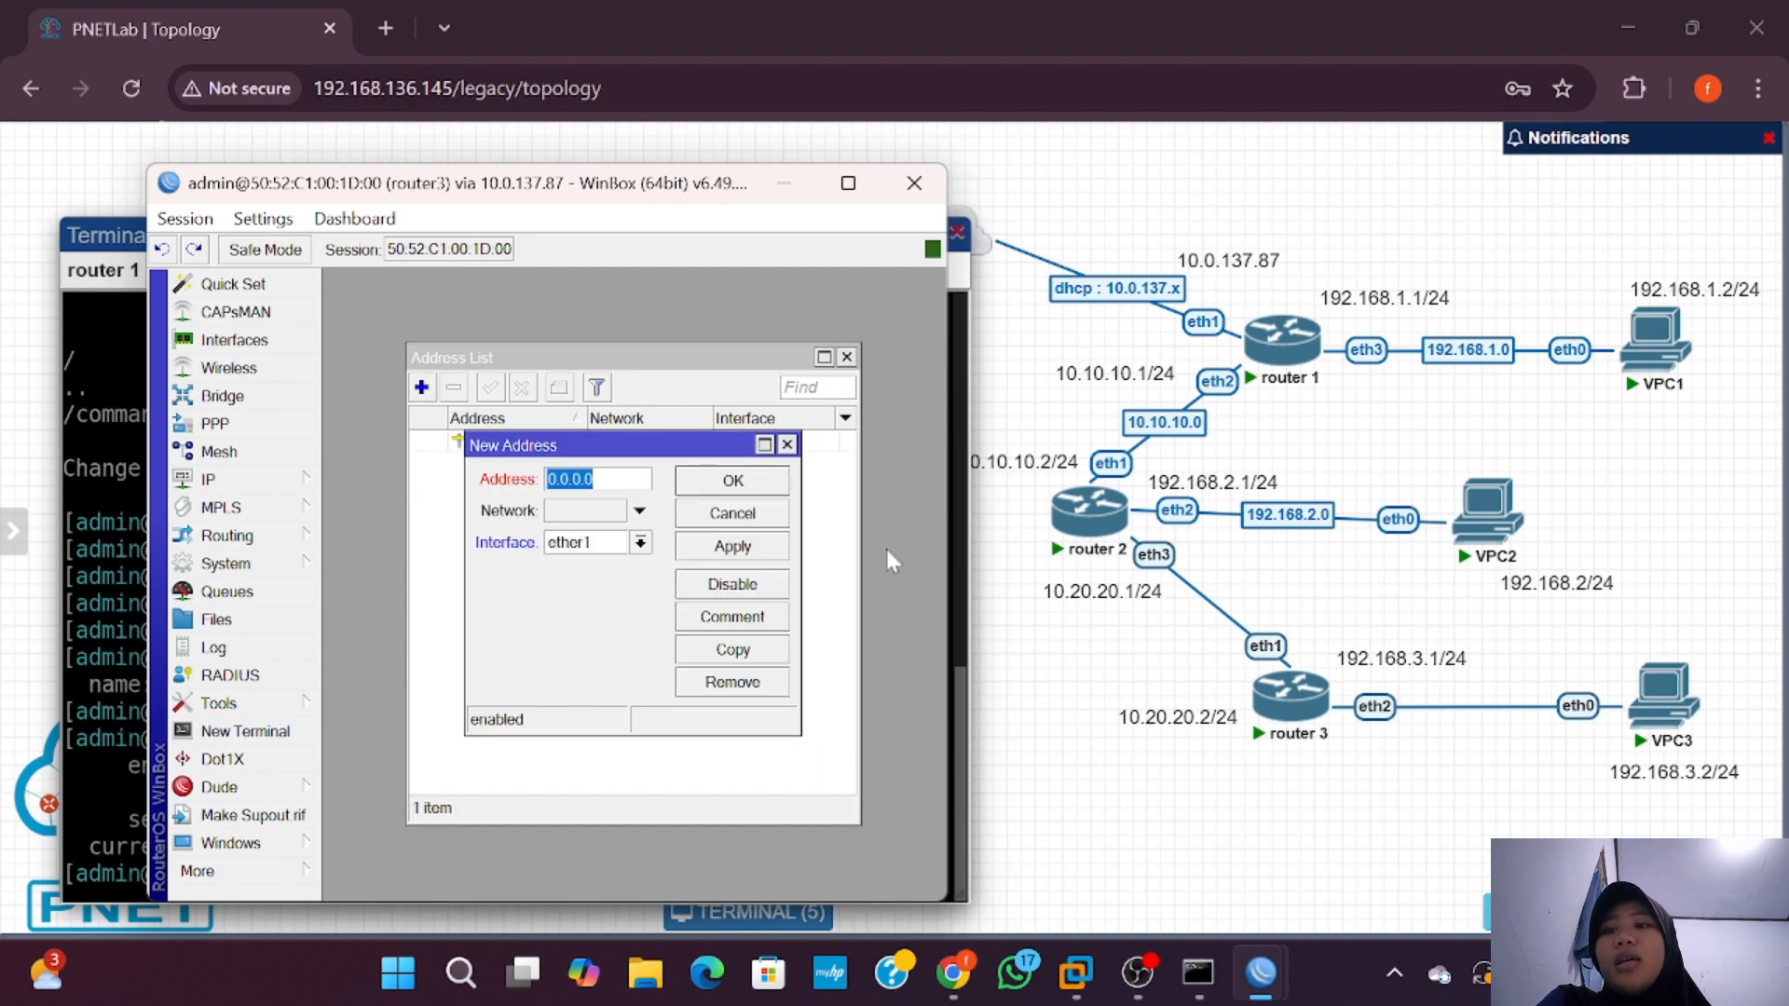
pyautogui.write('10.20.20')
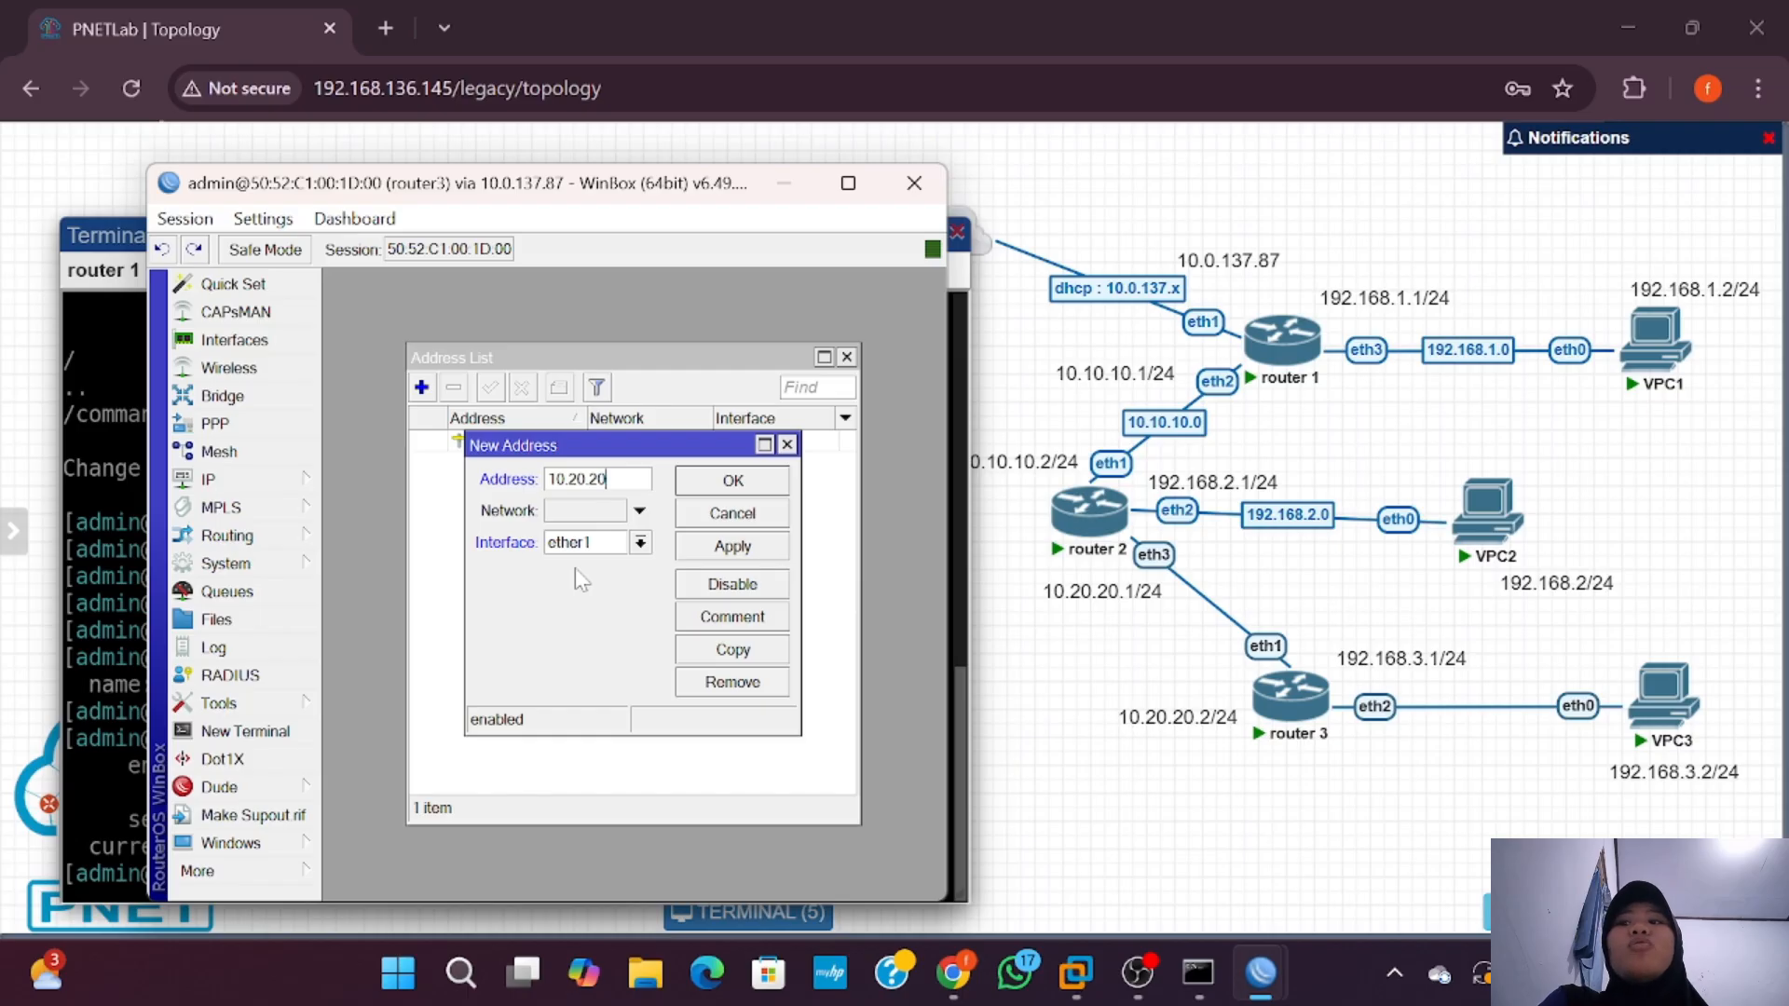
pyautogui.write('.2/24')
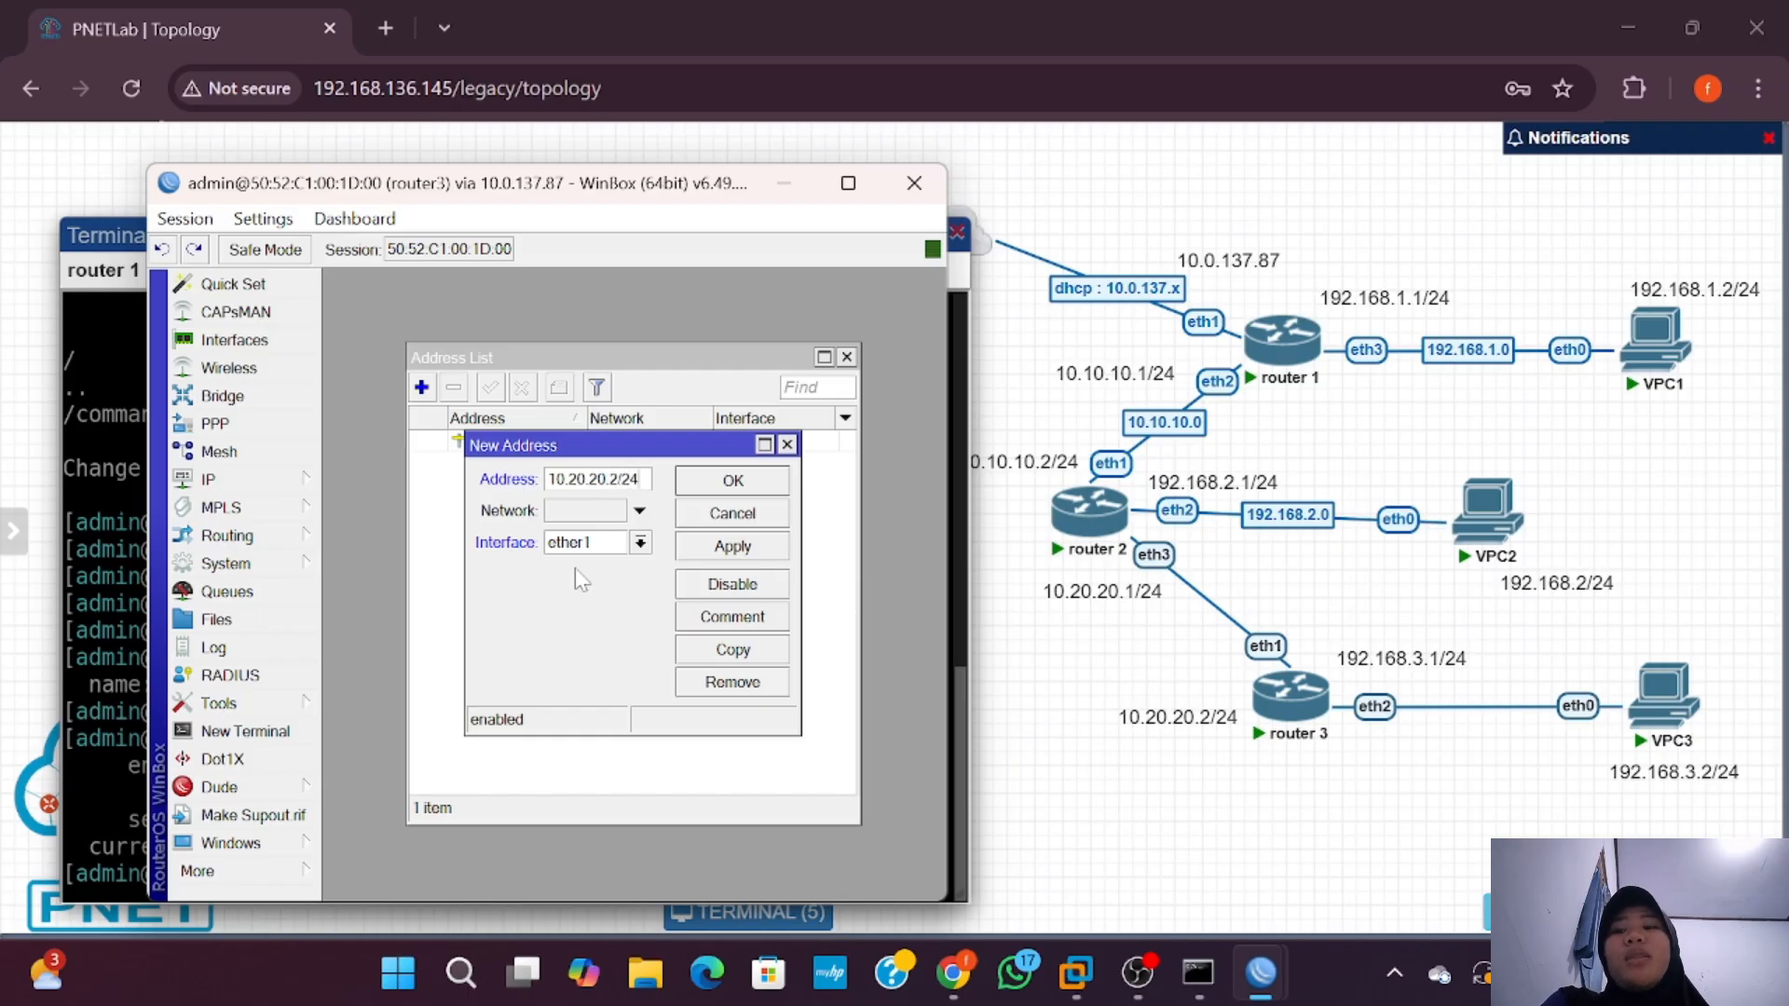
pyautogui.click(728, 487)
pyautogui.doubleClick(523, 463)
pyautogui.click(637, 479)
pyautogui.write('/24')
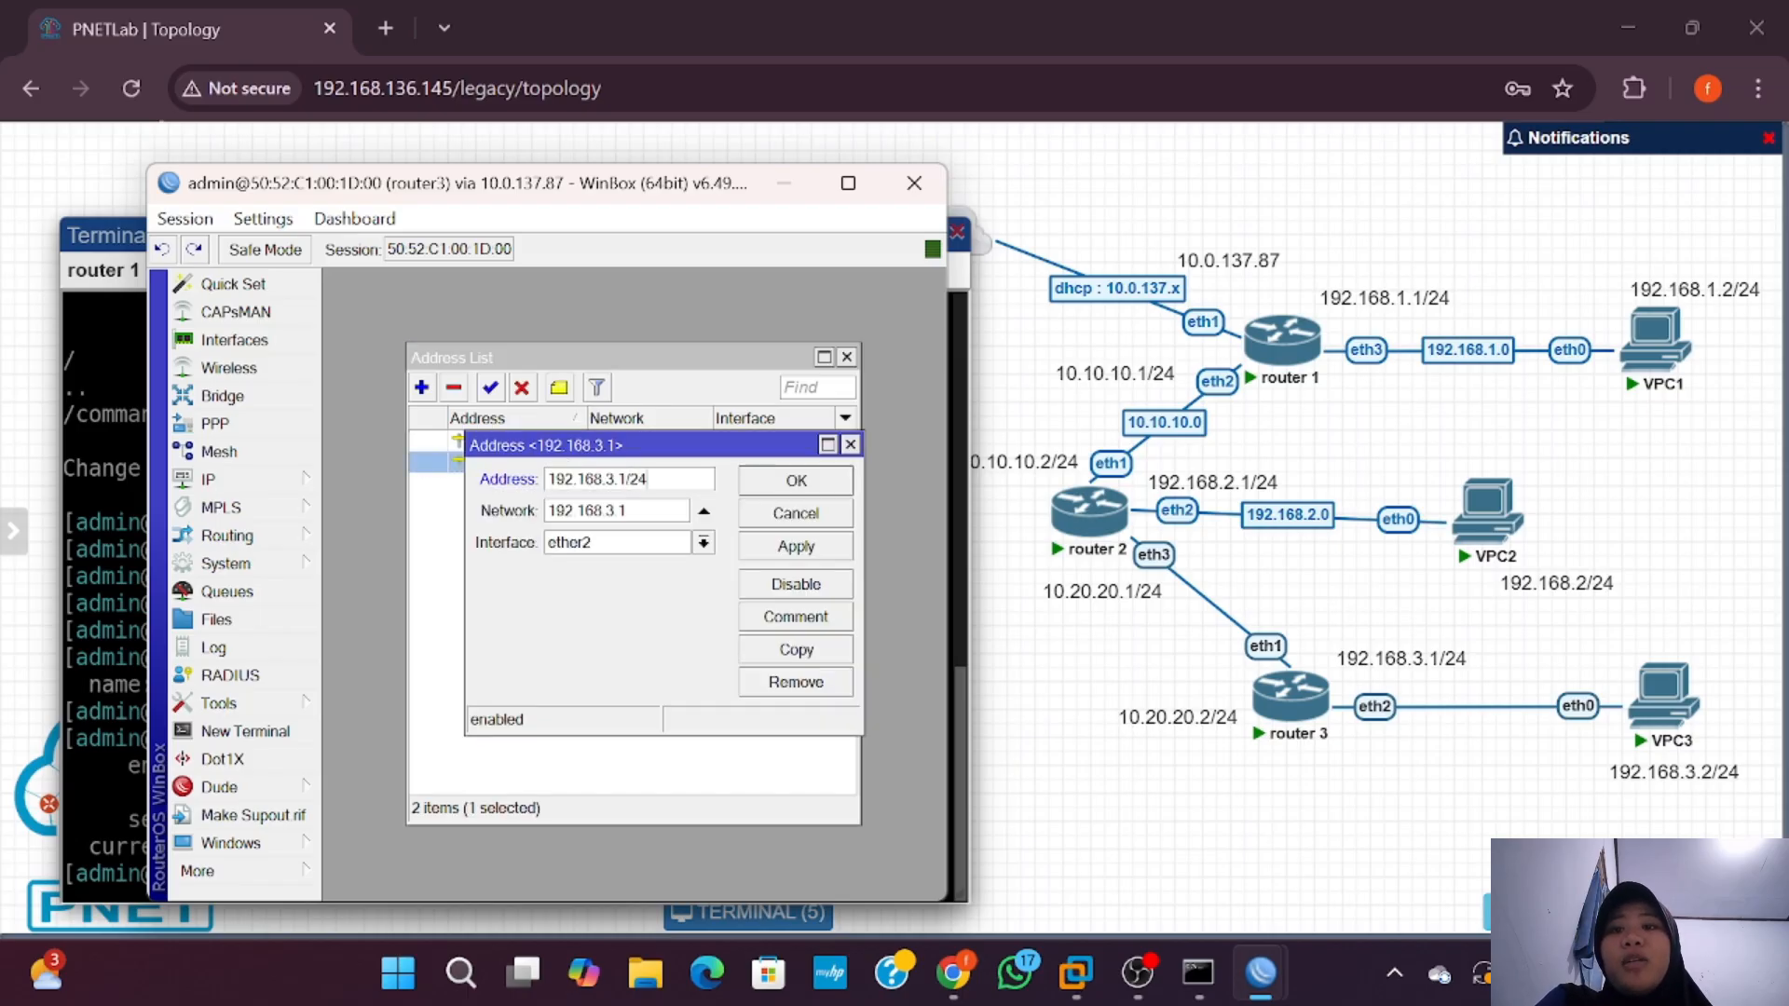
pyautogui.click(832, 489)
pyautogui.click(129, 790)
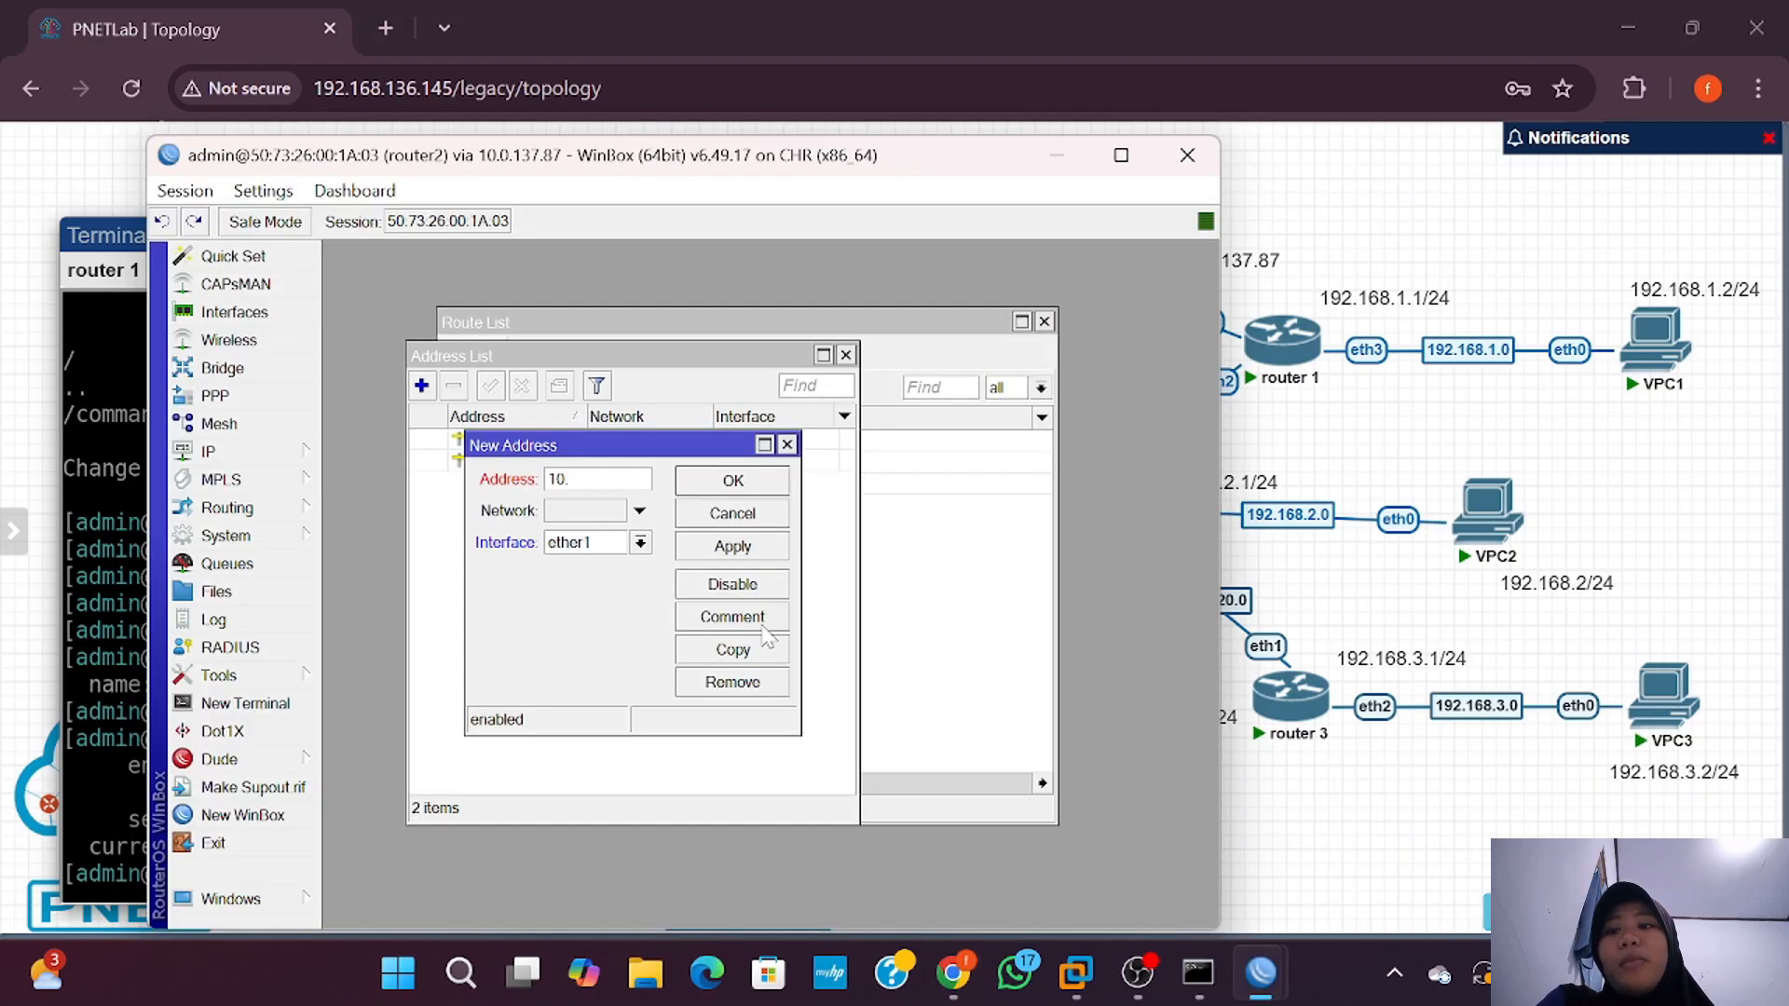
# Step: Enter 10.20.20.1/24 on ether3 for router2, then open router3's route list
pyautogui.write('20.20')
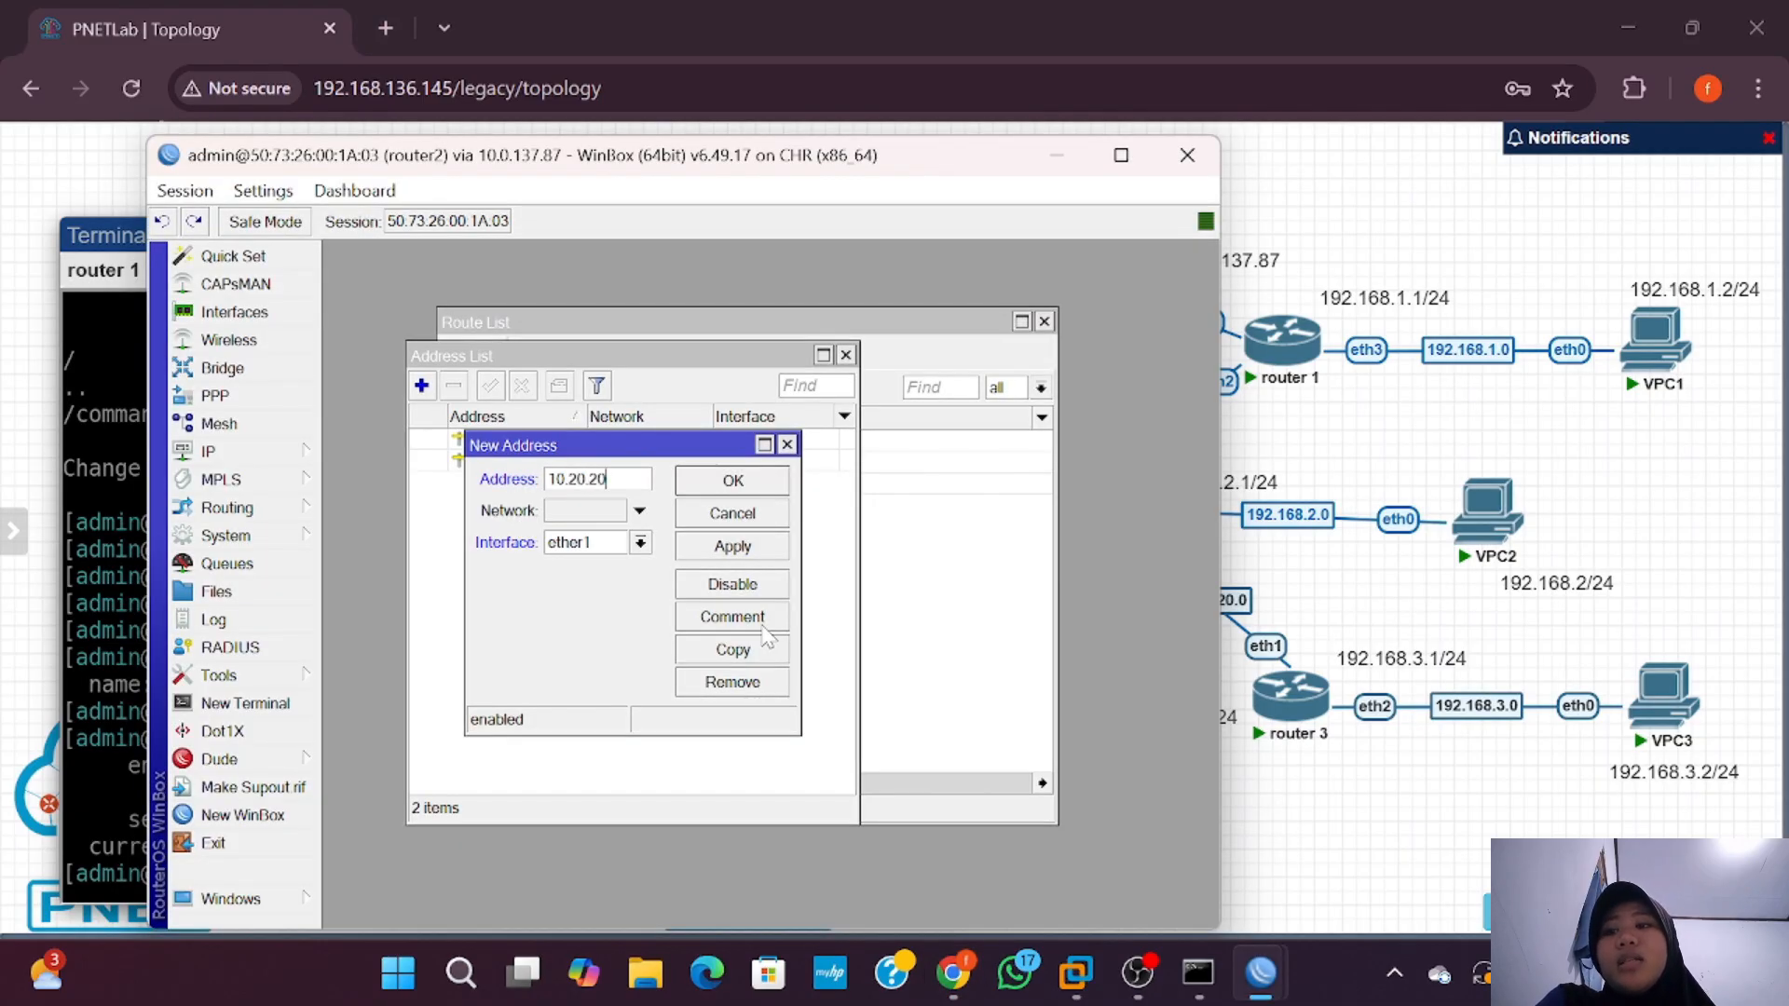
pyautogui.write('.1/24')
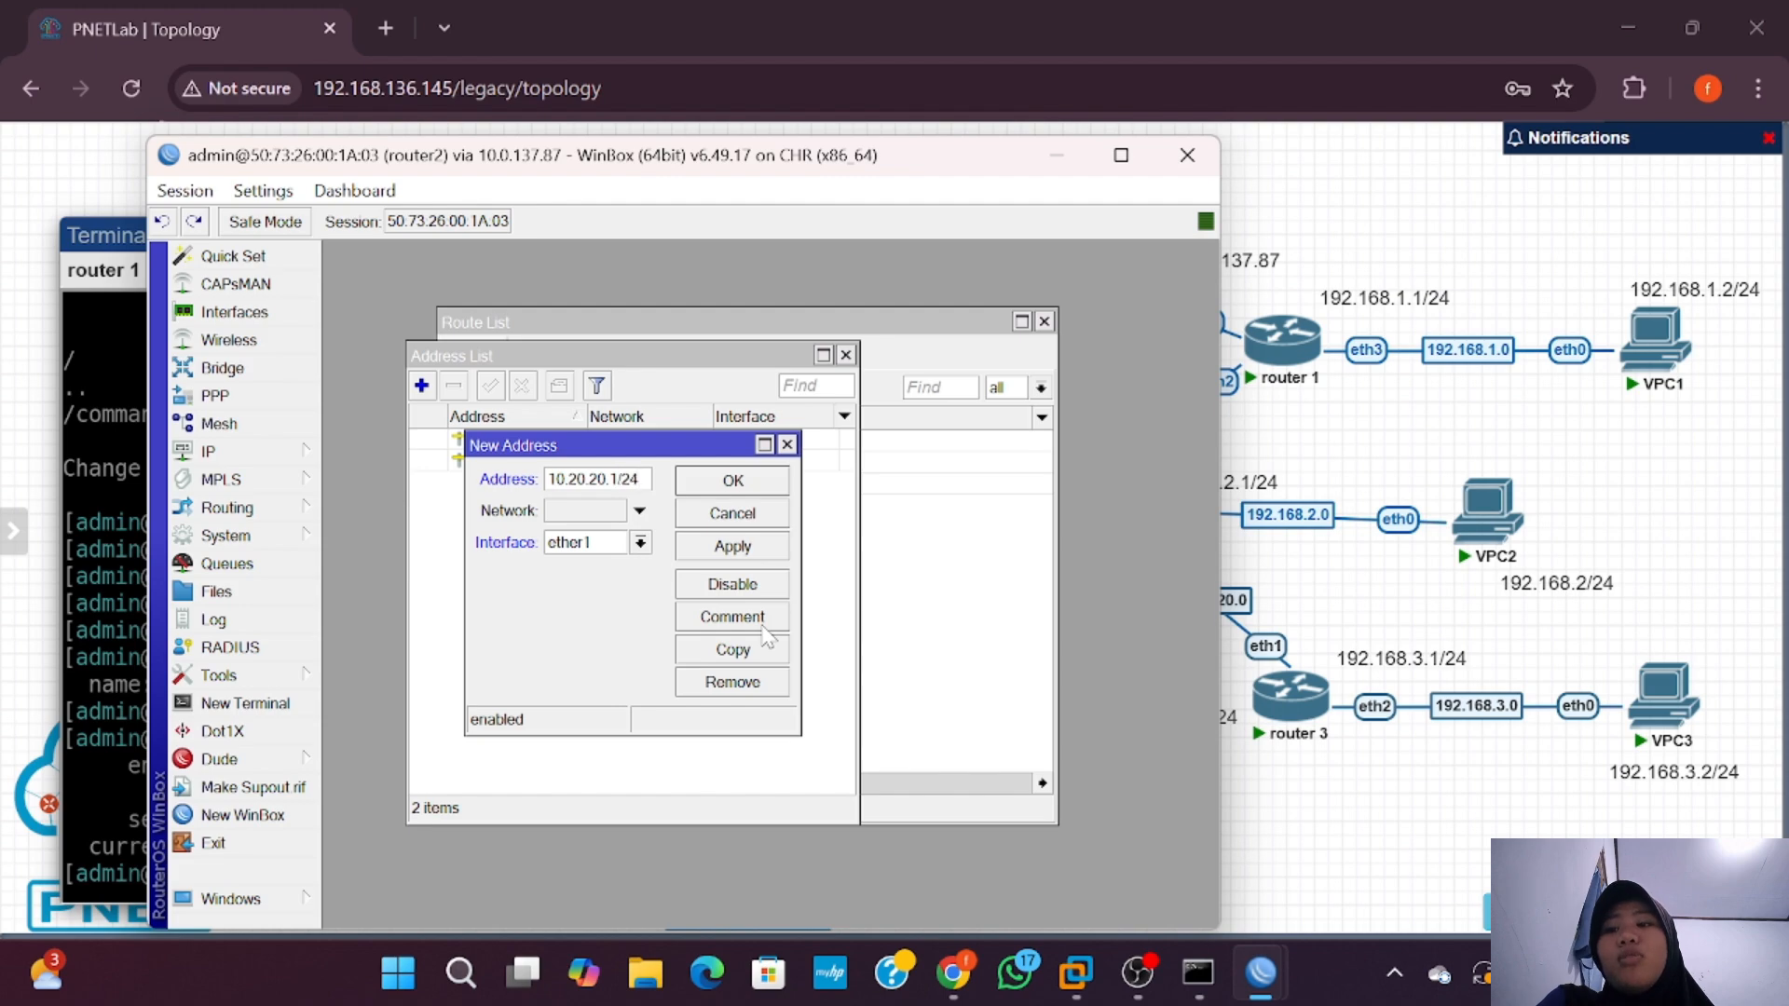
pyautogui.click(641, 543)
pyautogui.click(624, 619)
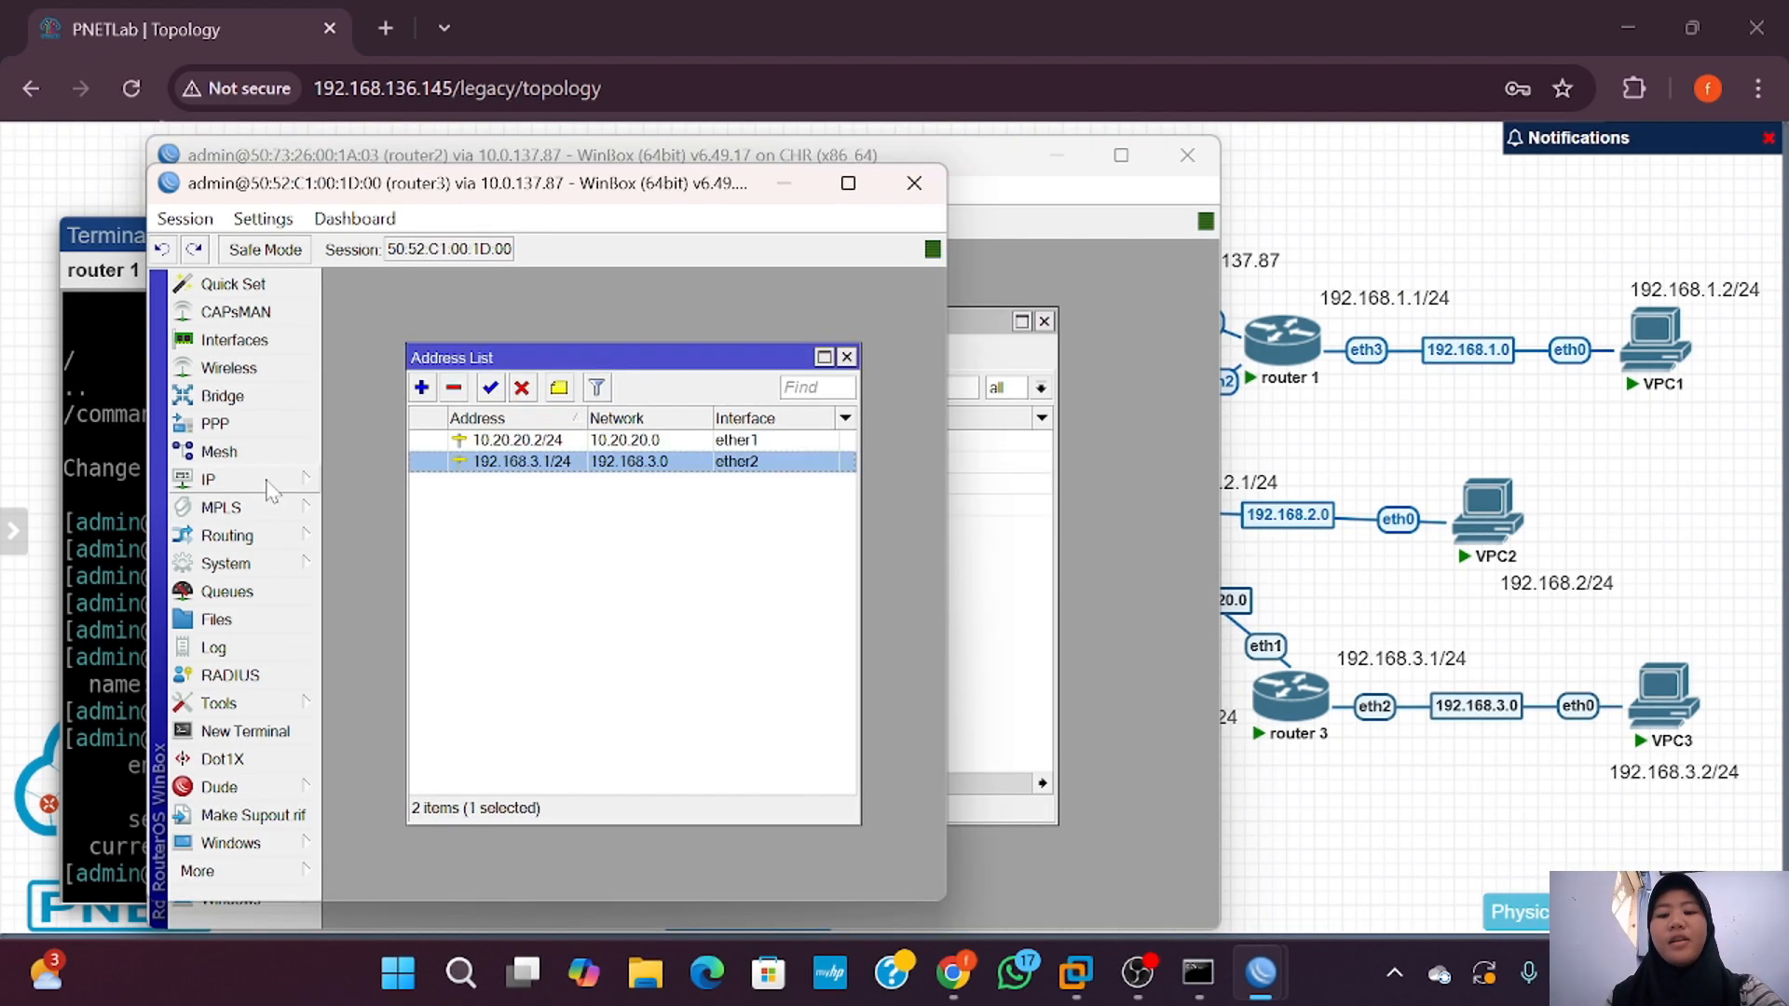
pyautogui.click(268, 480)
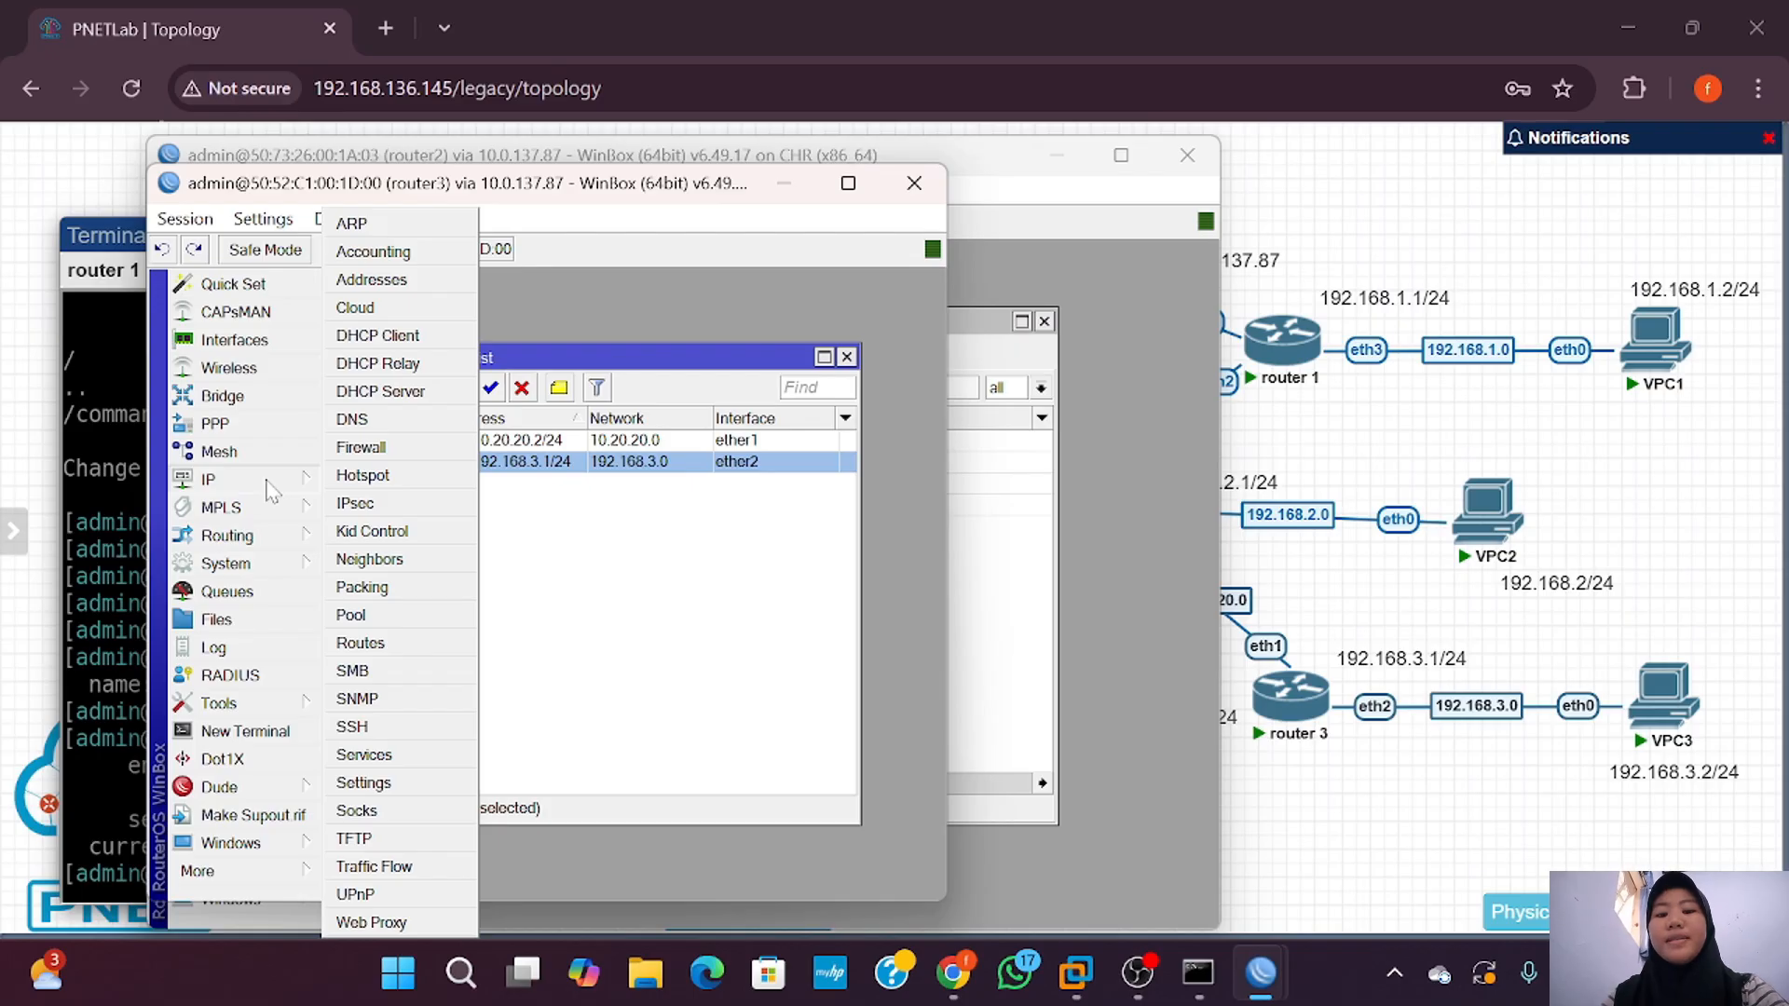
pyautogui.click(359, 643)
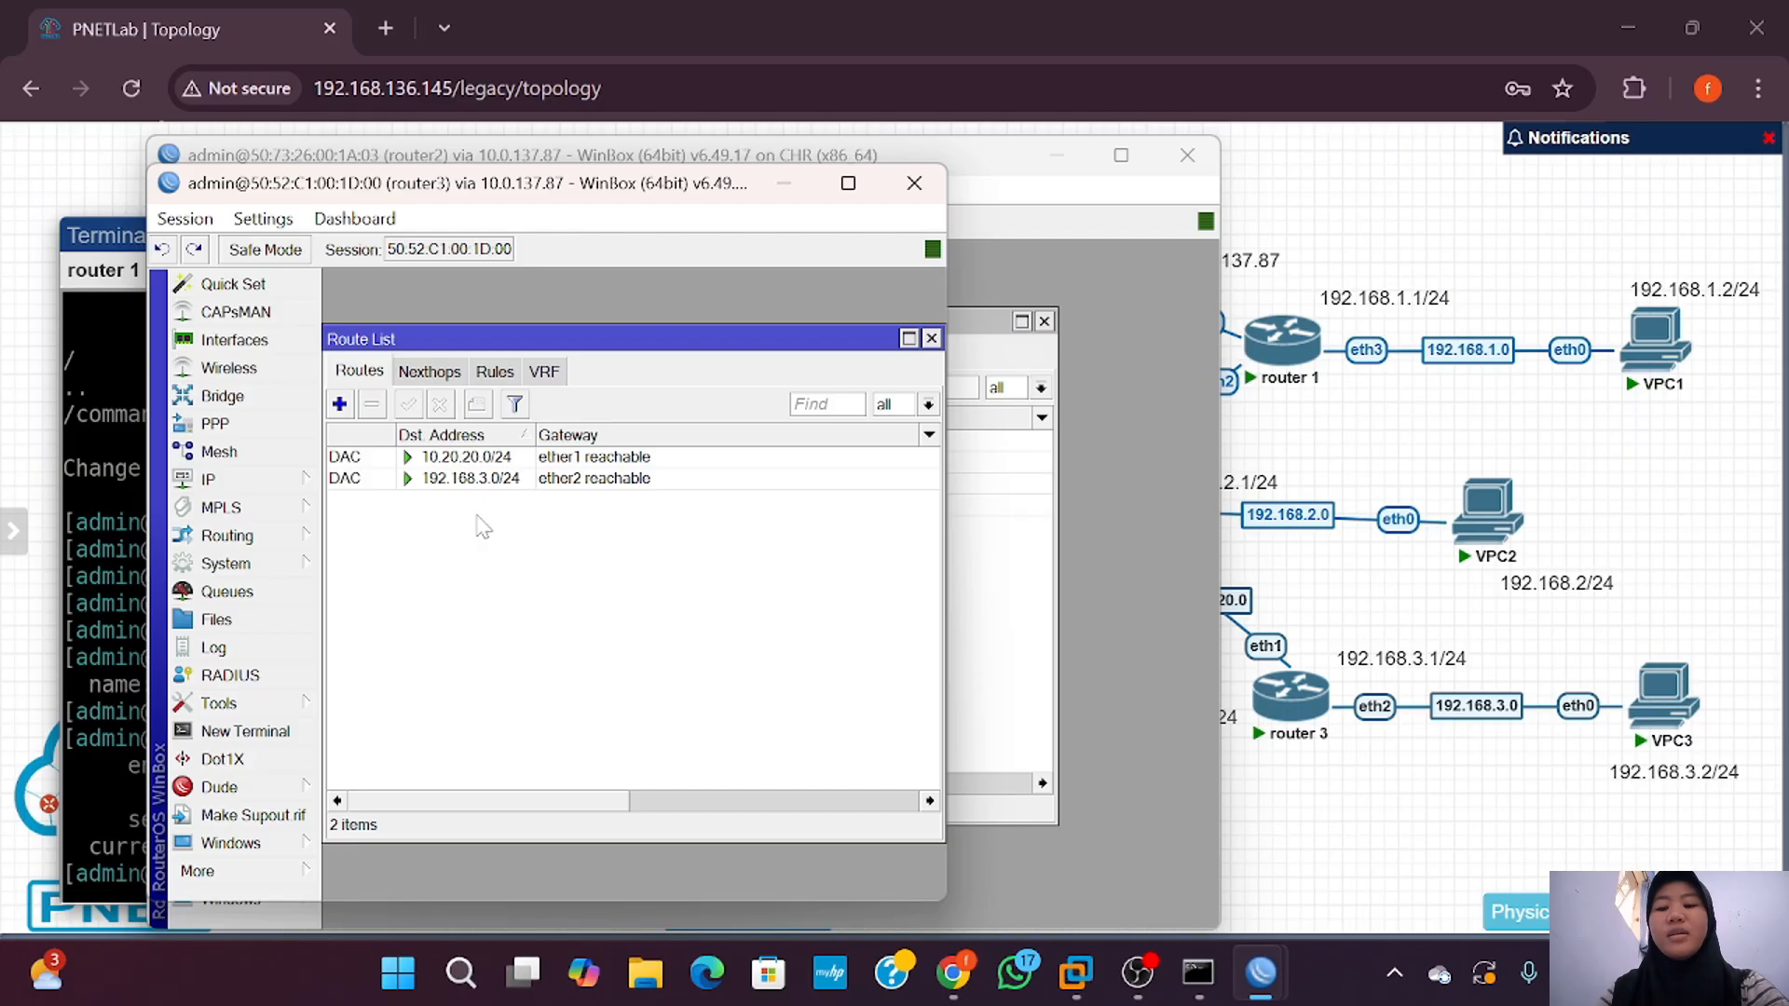
# Step: On router3, add a static route to 192.168.2.0/24 via 10.20.20.1
pyautogui.click(475, 461)
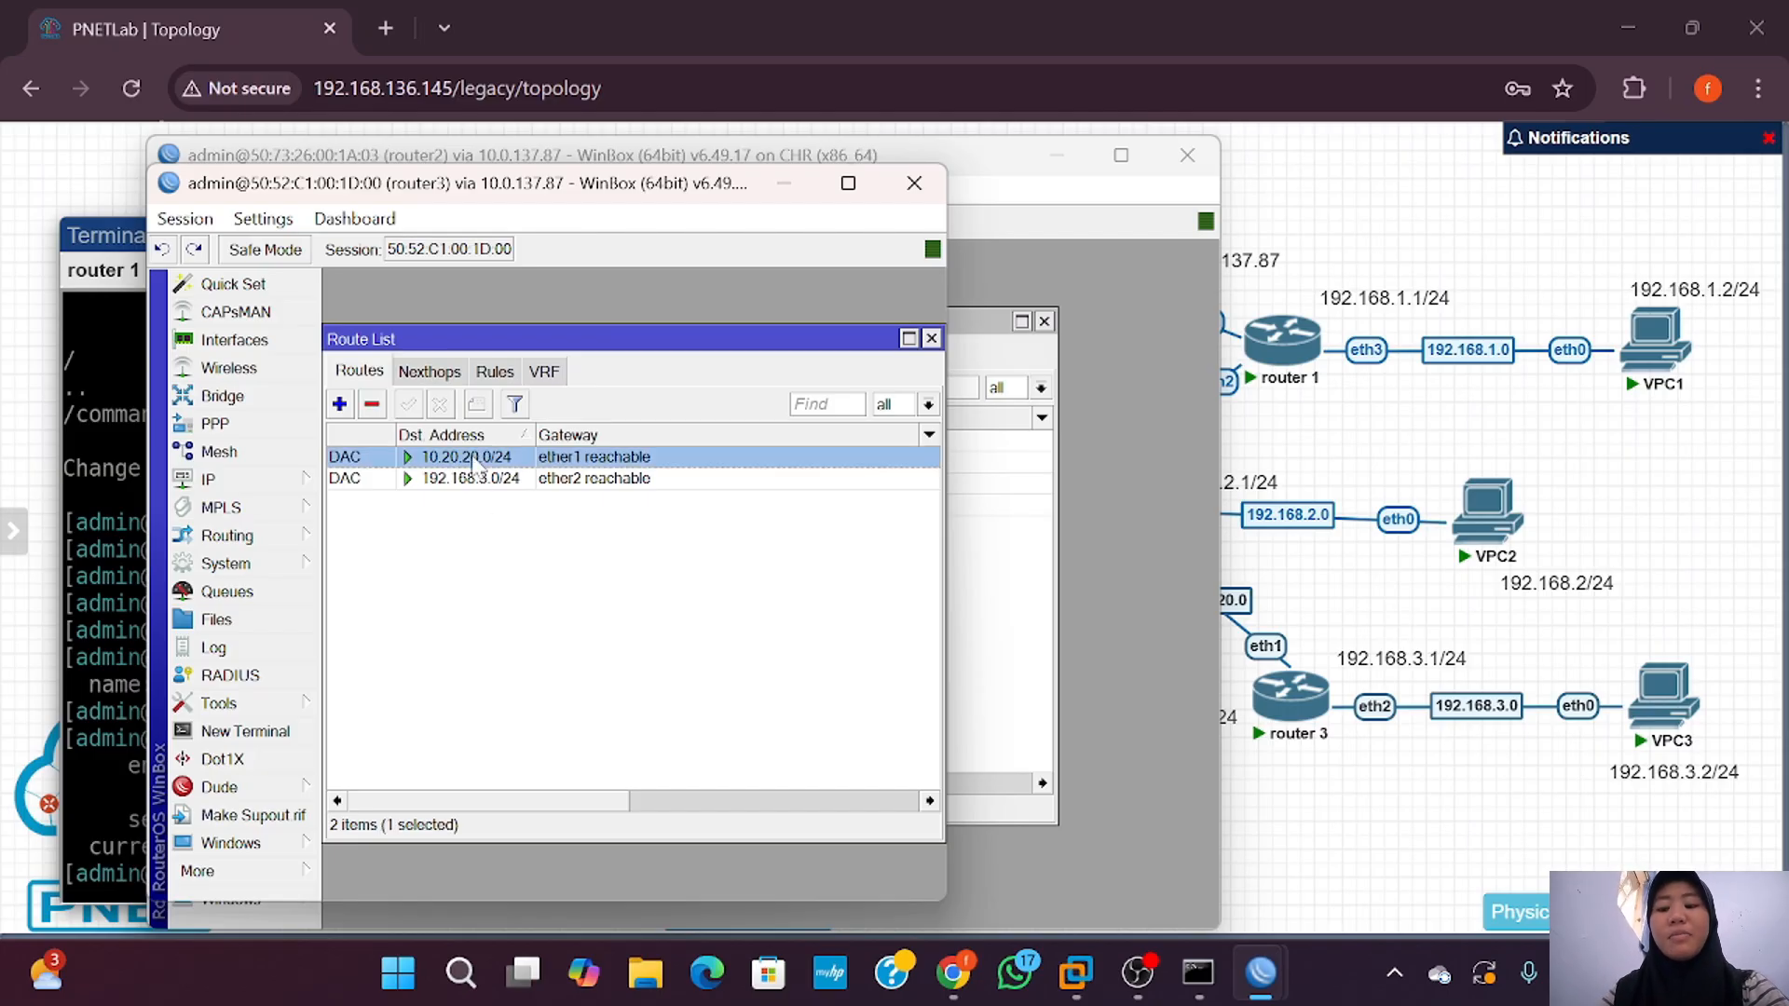
pyautogui.click(475, 479)
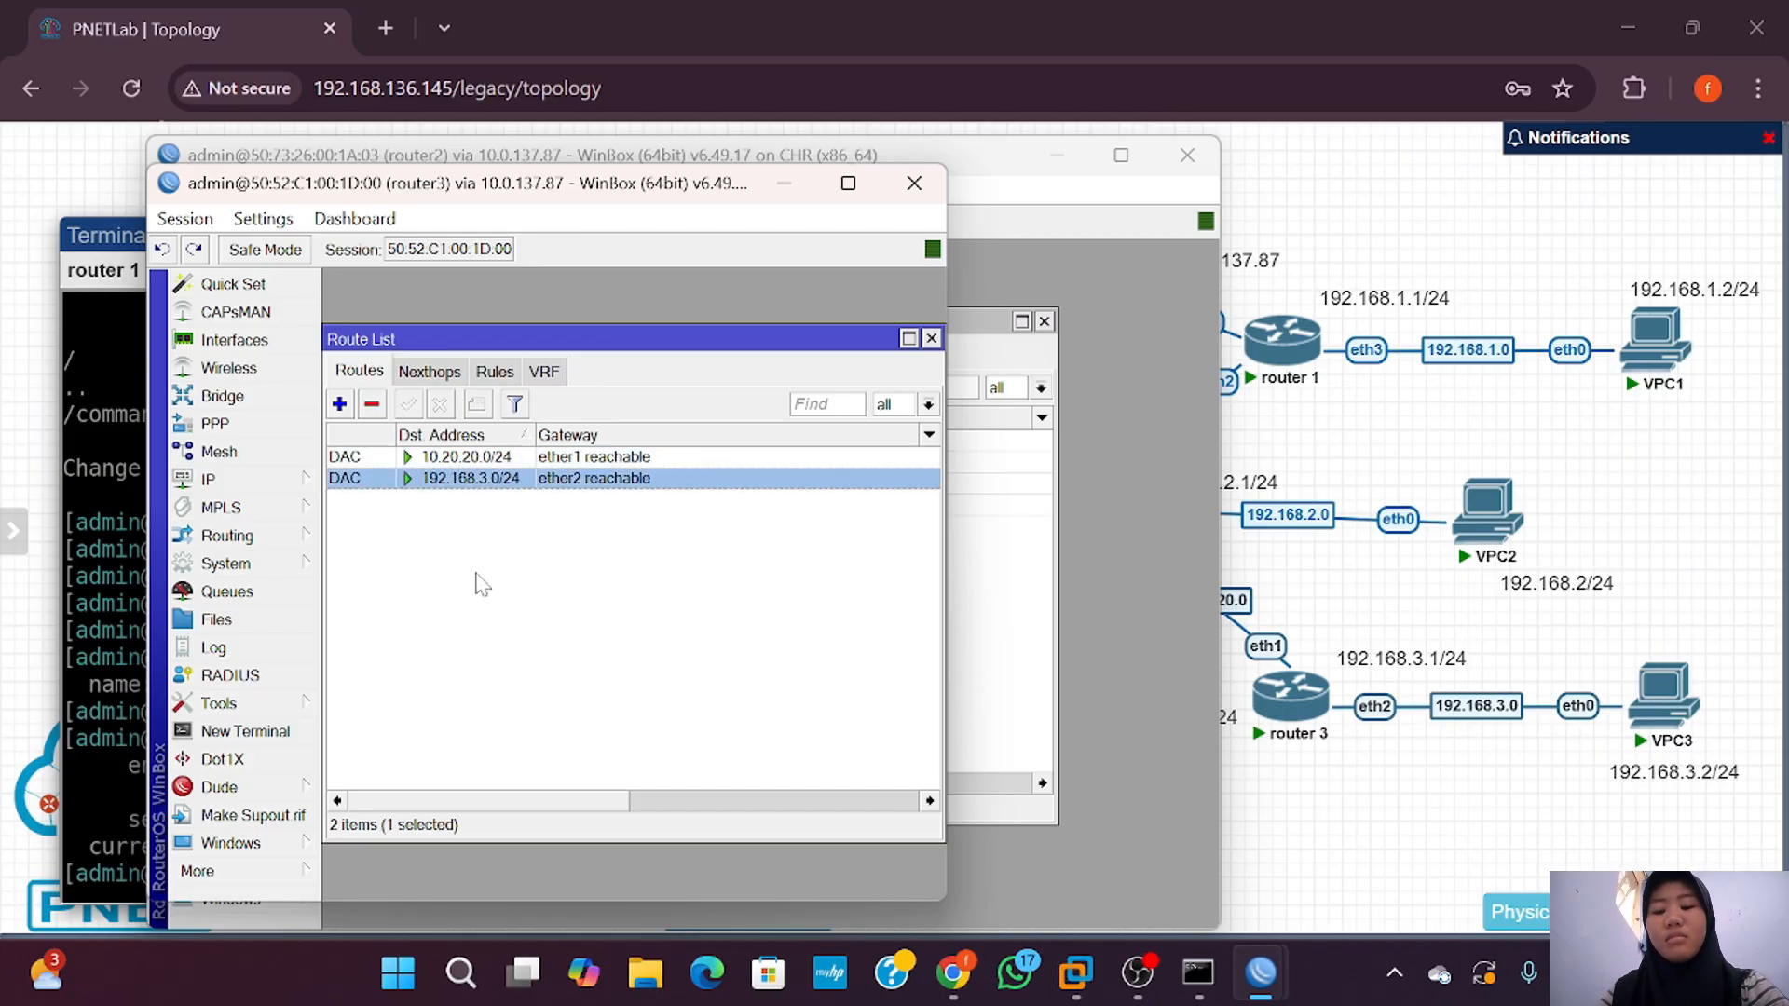
pyautogui.click(339, 403)
pyautogui.write('192.168.2.0/24')
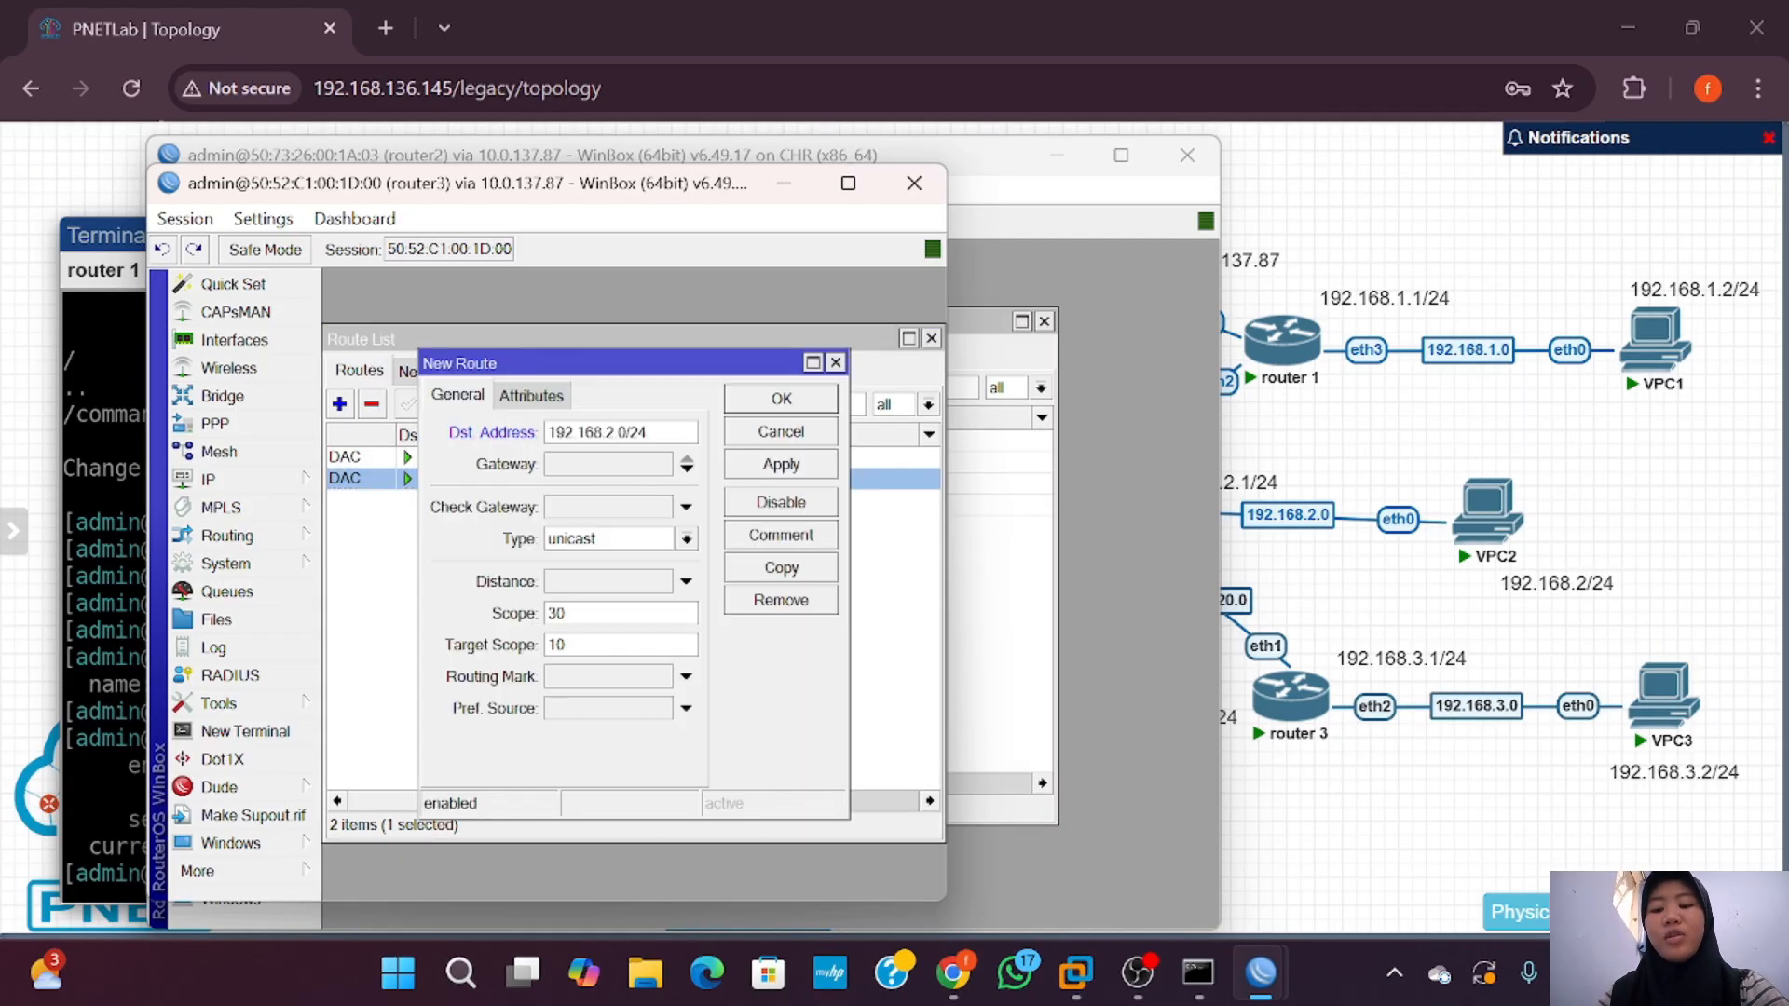
pyautogui.click(687, 464)
pyautogui.write('10.20.20.1')
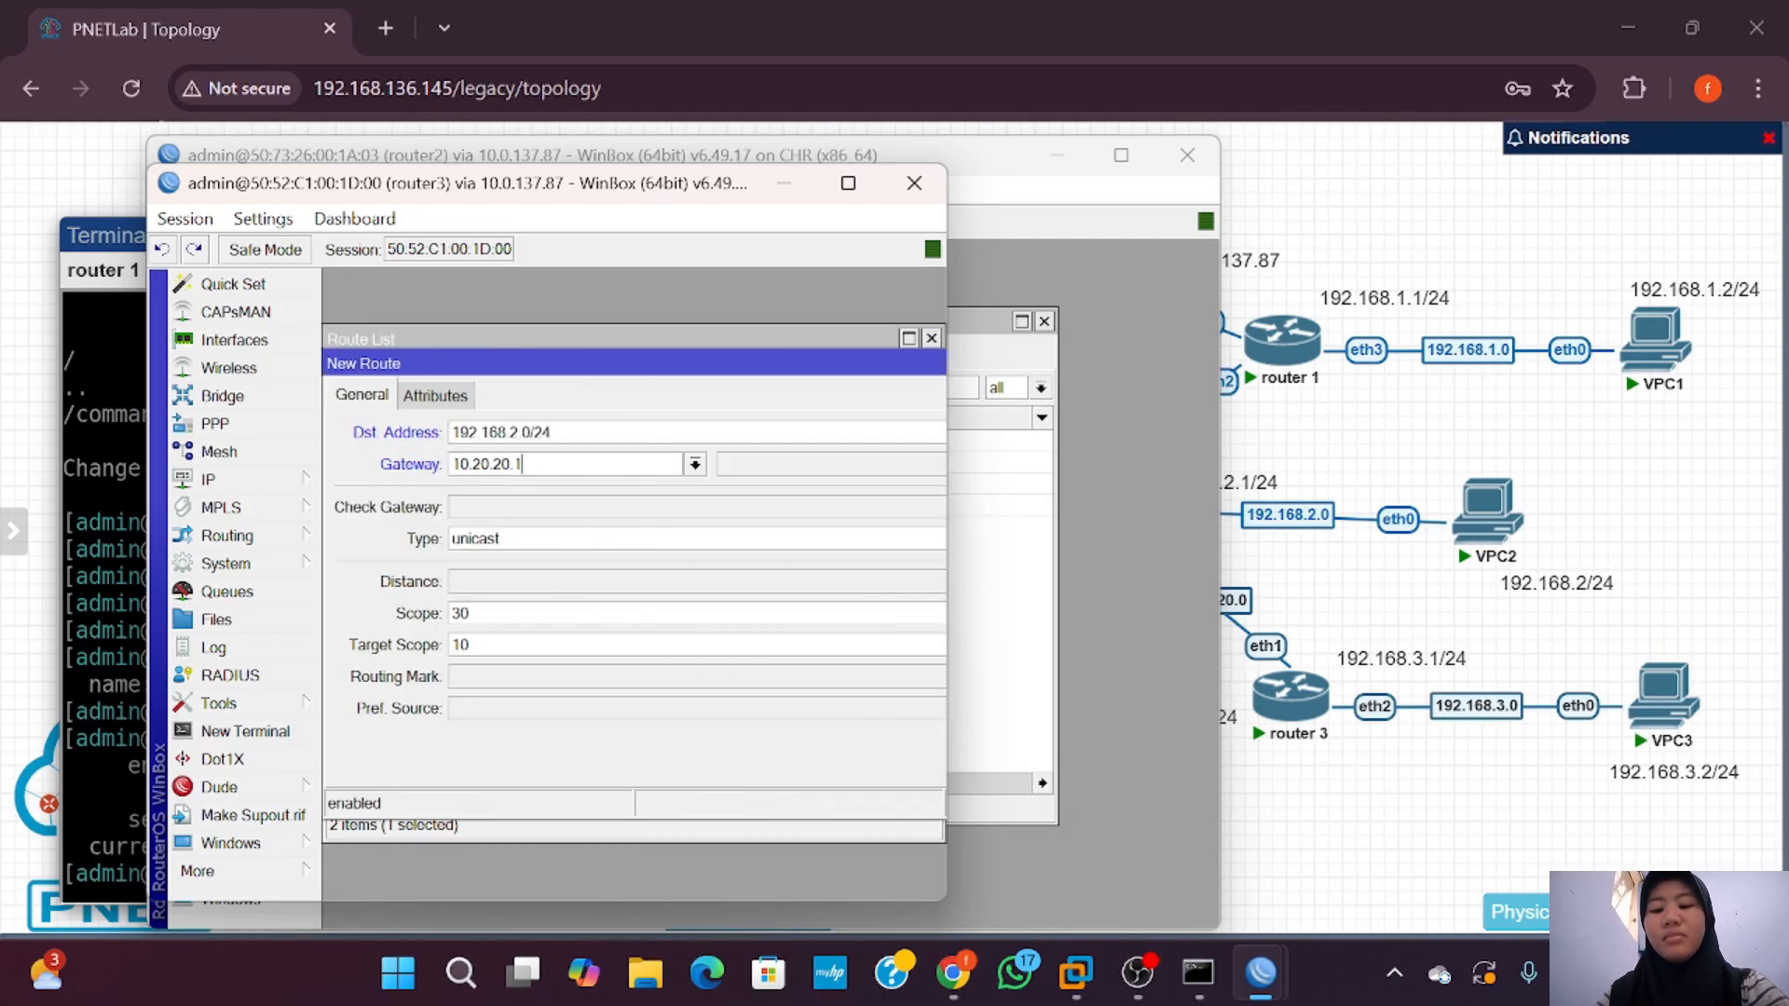
pyautogui.moveTo(946, 459); pyautogui.dragTo(1149, 460)
pyautogui.click(1079, 463)
pyautogui.moveTo(1150, 387); pyautogui.dragTo(1228, 389)
pyautogui.click(1158, 397)
# Step: On router3, add a route to 10.10.10.0/24 via 10.20.20.1
pyautogui.click(339, 403)
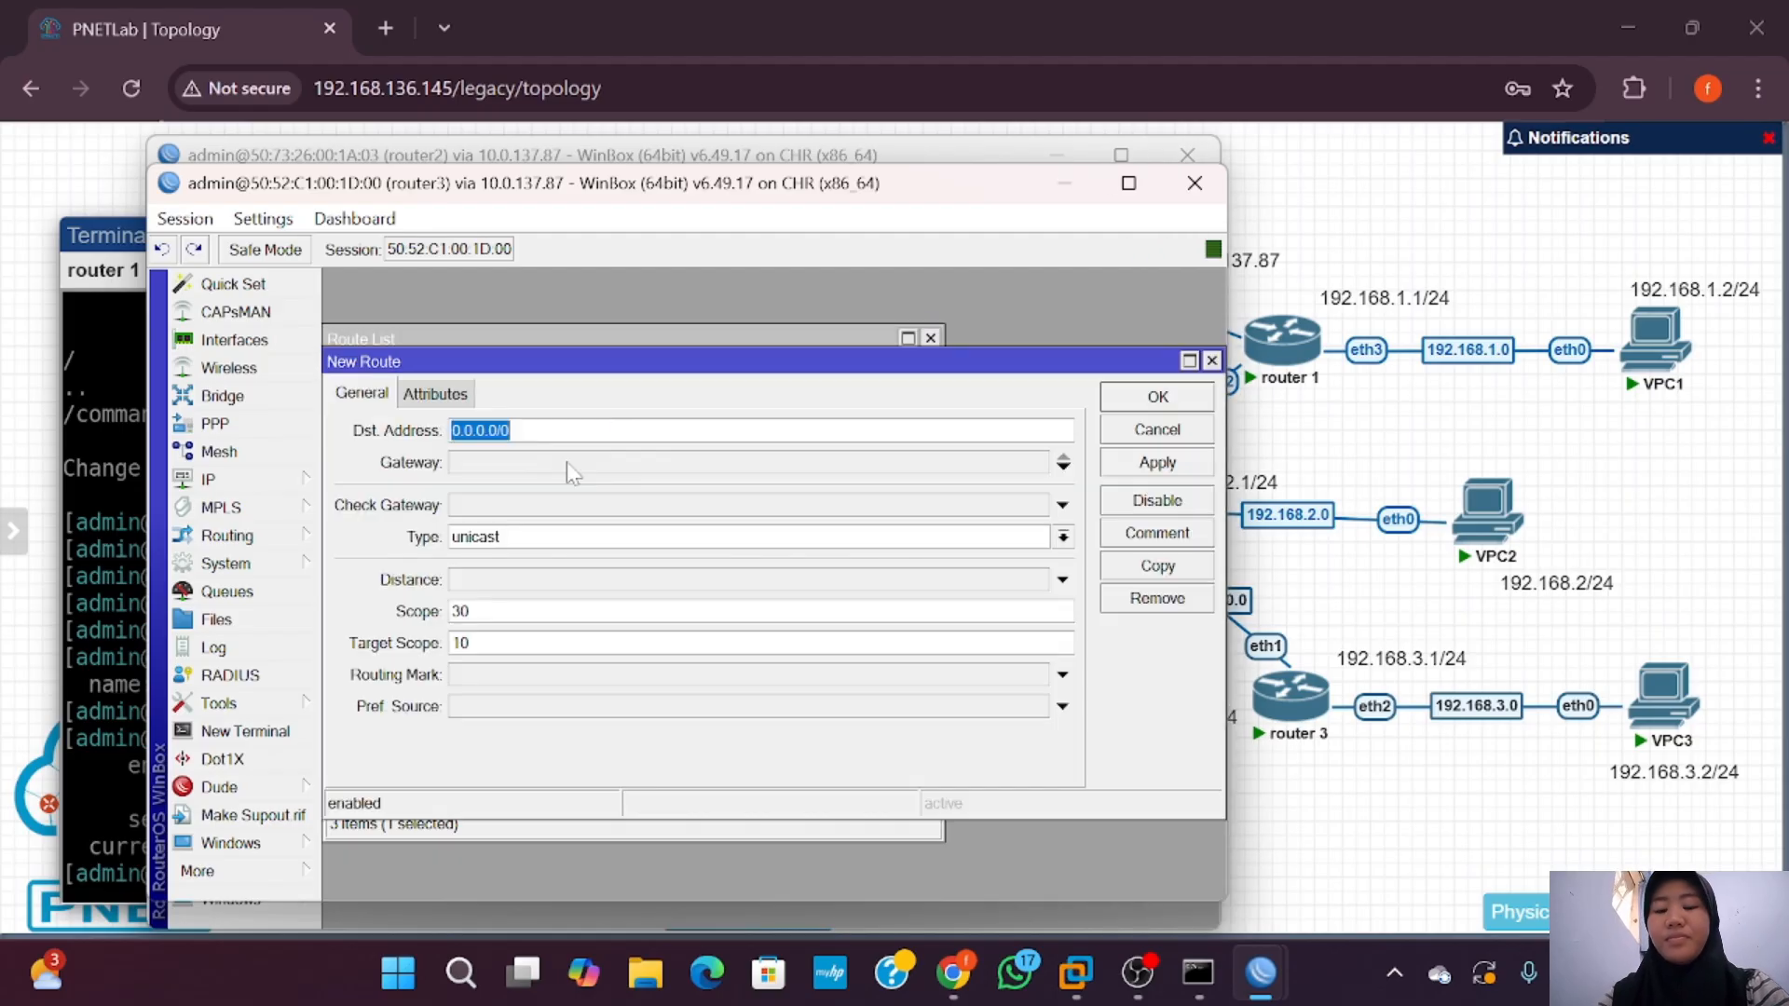
pyautogui.write('10.10.10.0')
pyautogui.click(566, 463)
pyautogui.write('10.20.20.1')
pyautogui.click(567, 432)
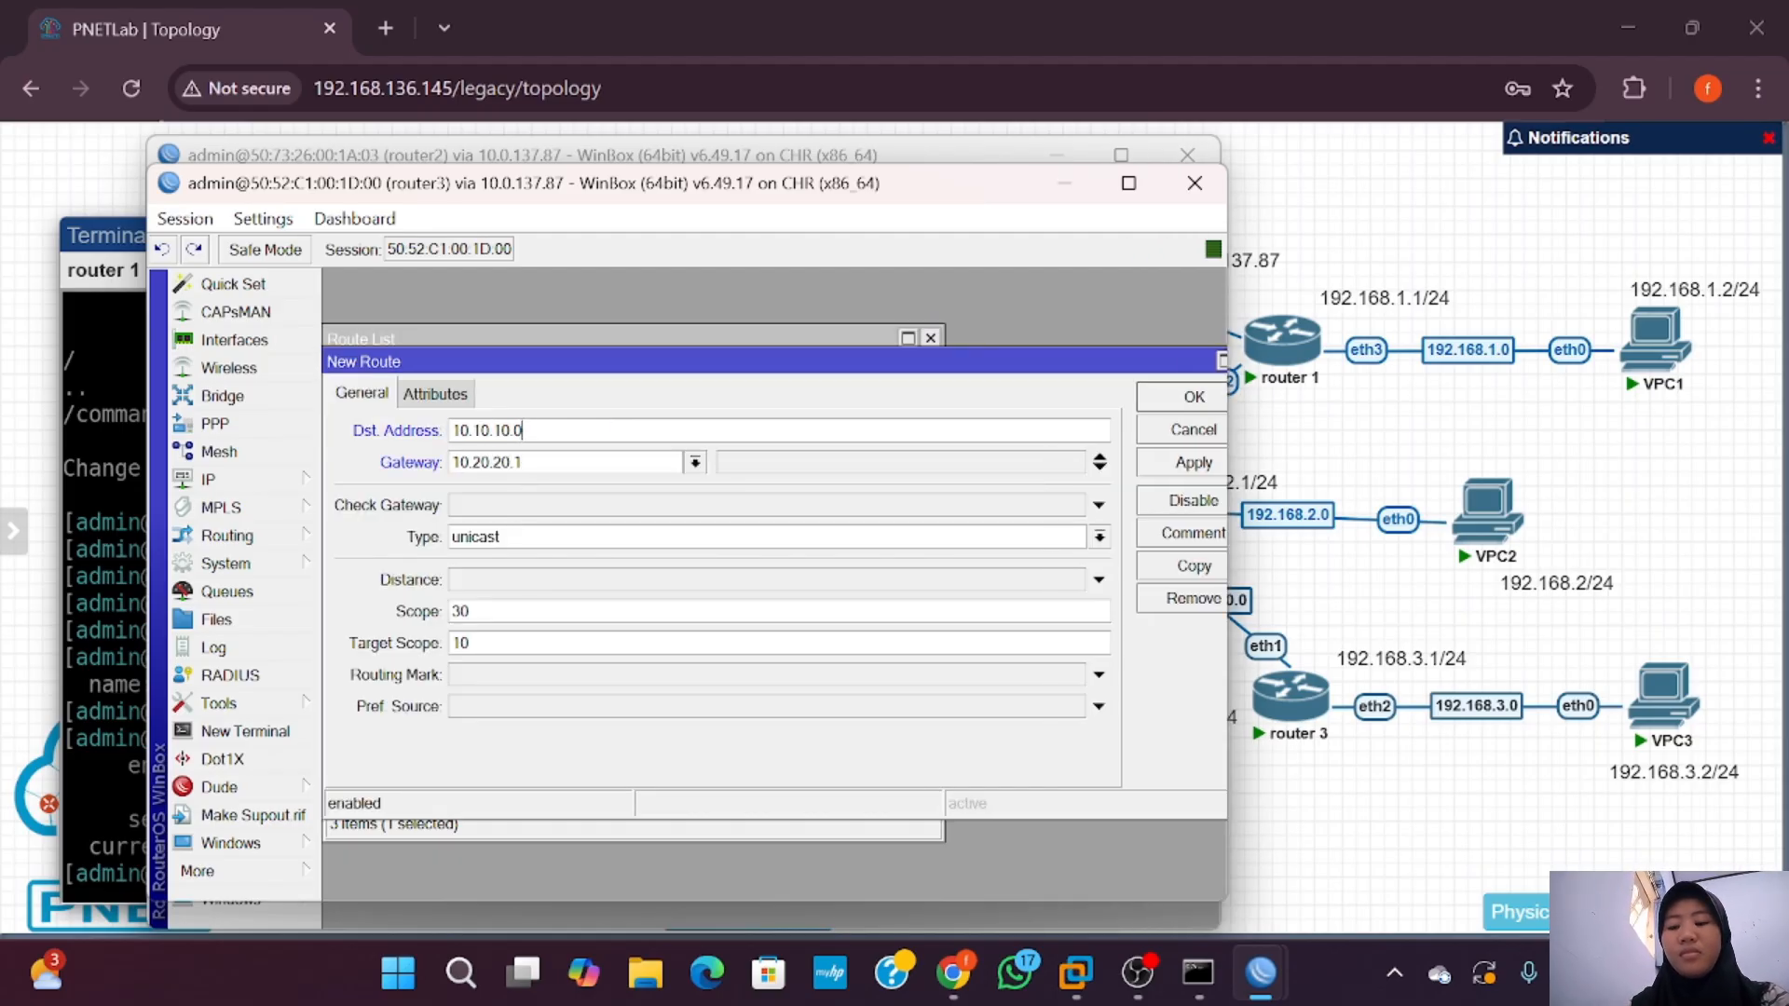
pyautogui.write('/24')
pyautogui.click(1156, 398)
# Step: On router3, add a route to 192.168.1.0/24 via 10.20.20.1
pyautogui.click(339, 403)
pyautogui.write('192.168.1.0')
pyautogui.click(567, 463)
pyautogui.write('10.20.20.1')
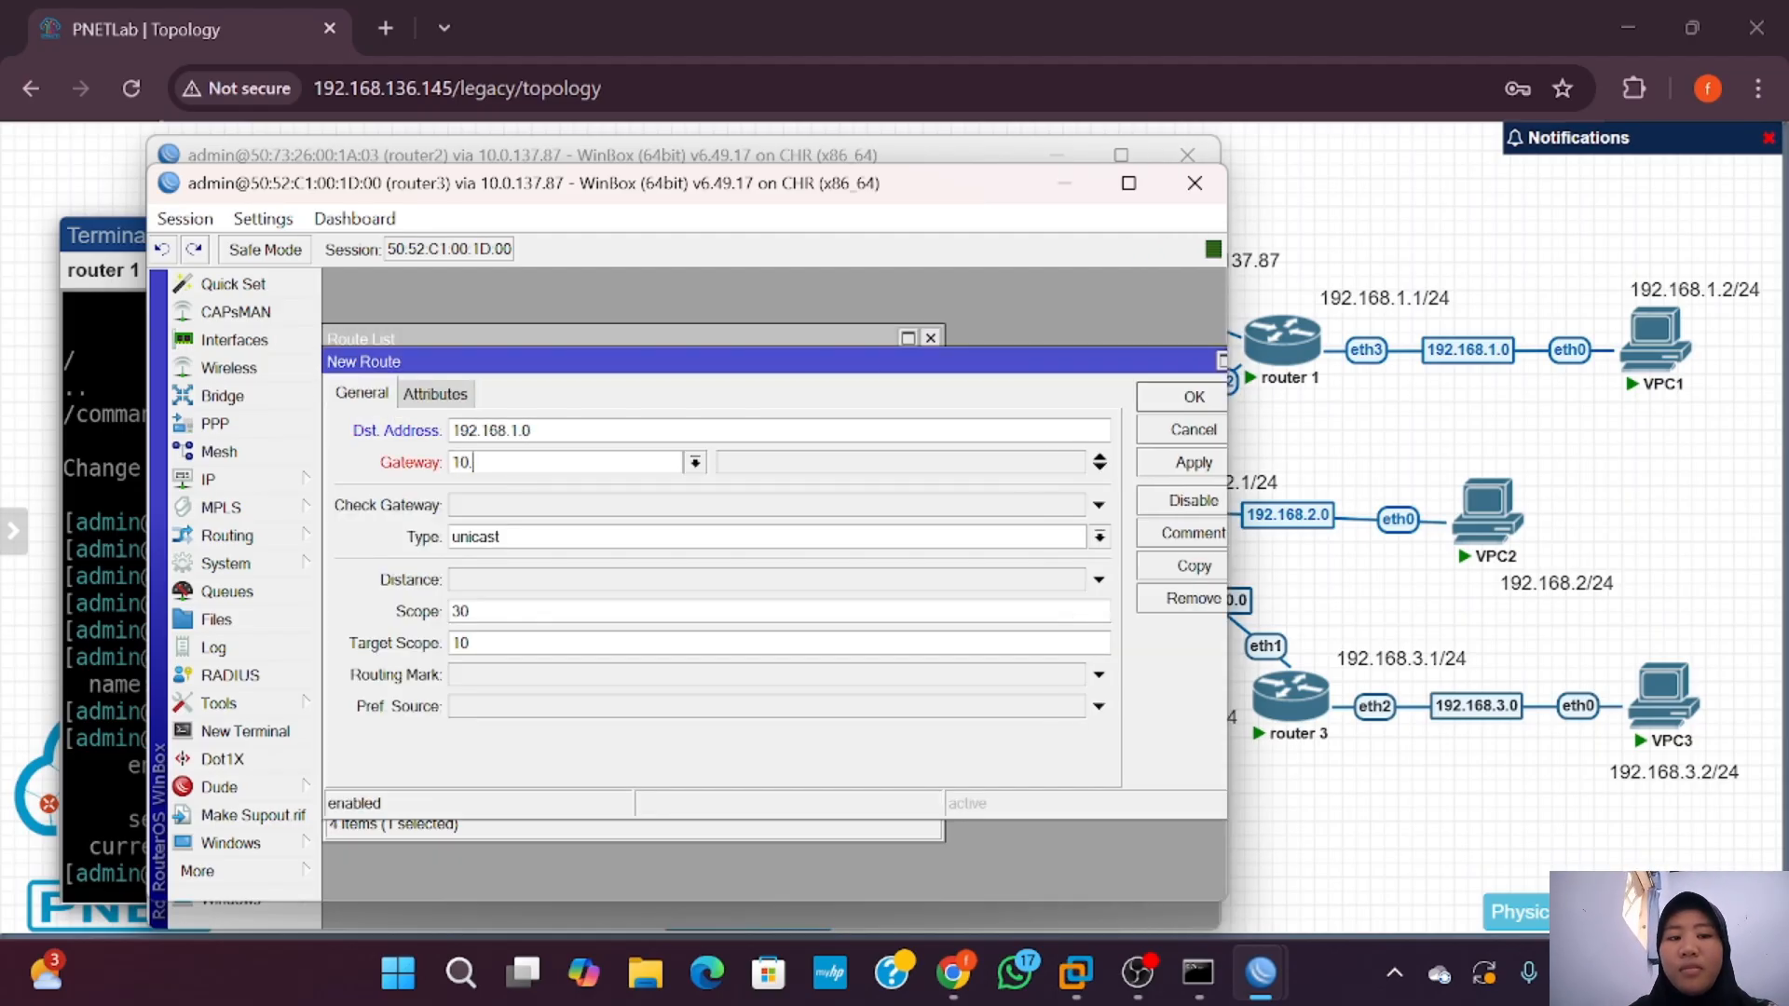
pyautogui.click(567, 431)
pyautogui.write('/24')
pyautogui.click(1157, 398)
# Step: On router1, add a route to 10.20.20.0/24 via 10.10.10.2 and begin one to 192.168.3.0/24
pyautogui.click(1262, 972)
pyautogui.click(1002, 829)
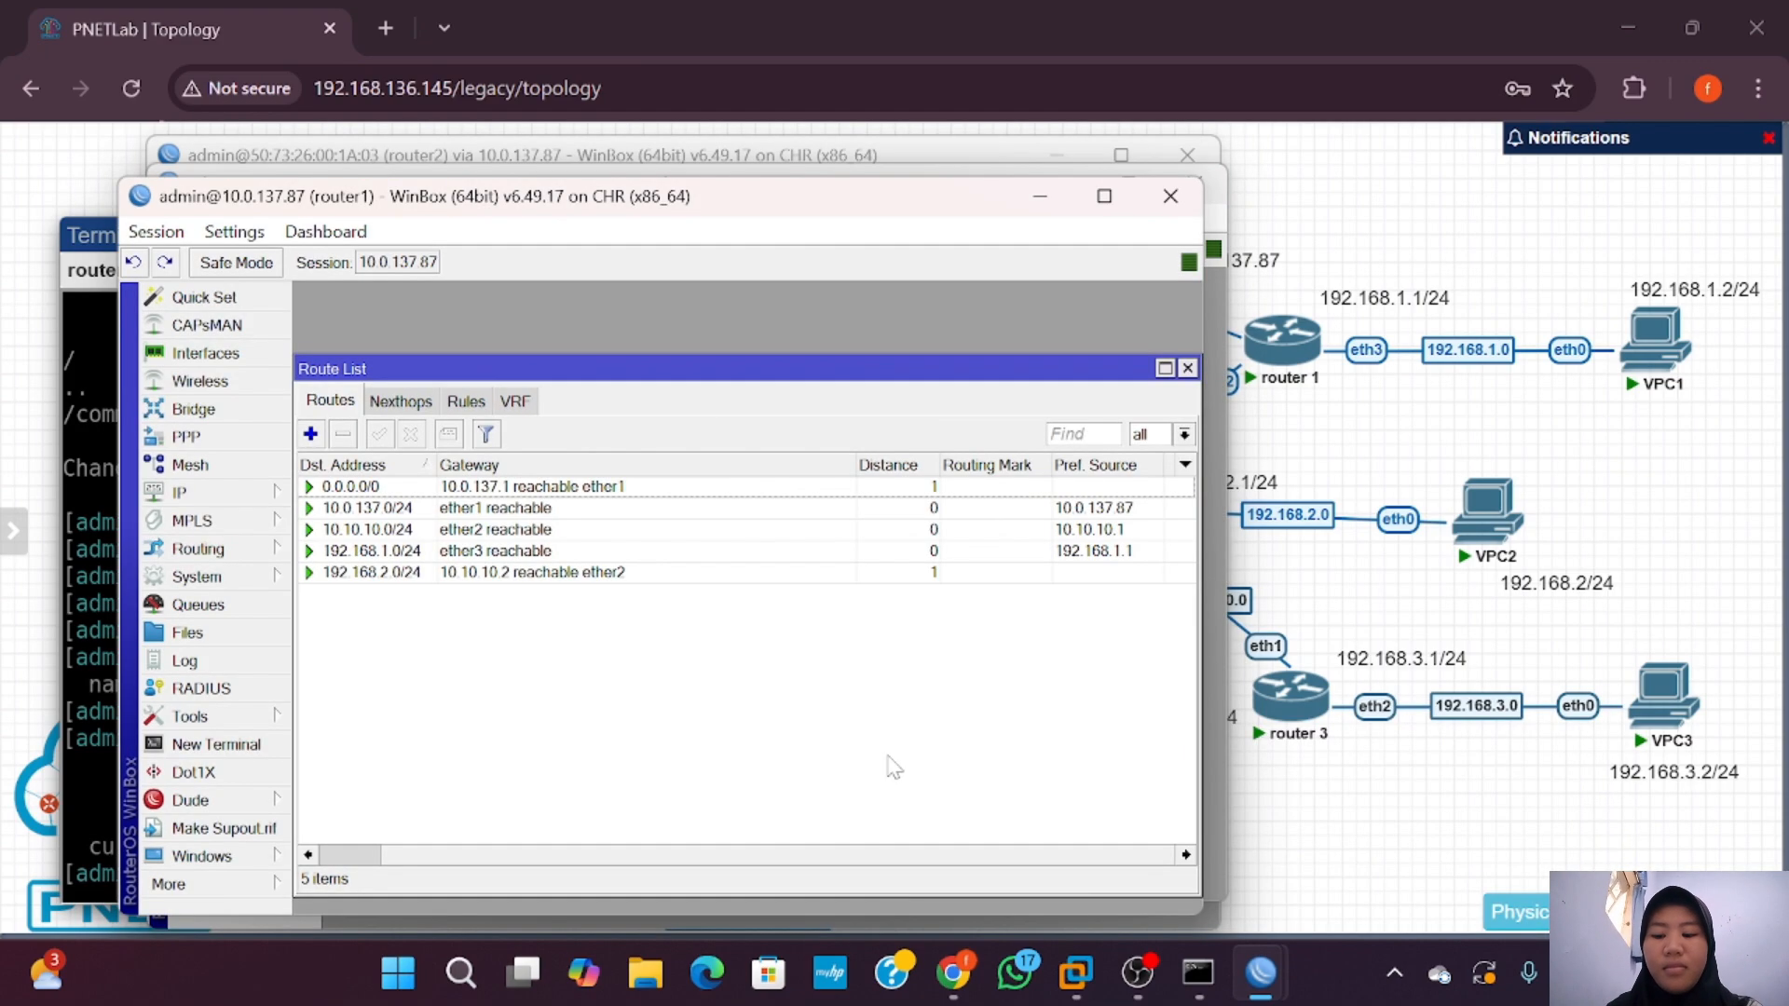
pyautogui.click(310, 433)
pyautogui.write('10.20.20.0/24')
pyautogui.click(569, 479)
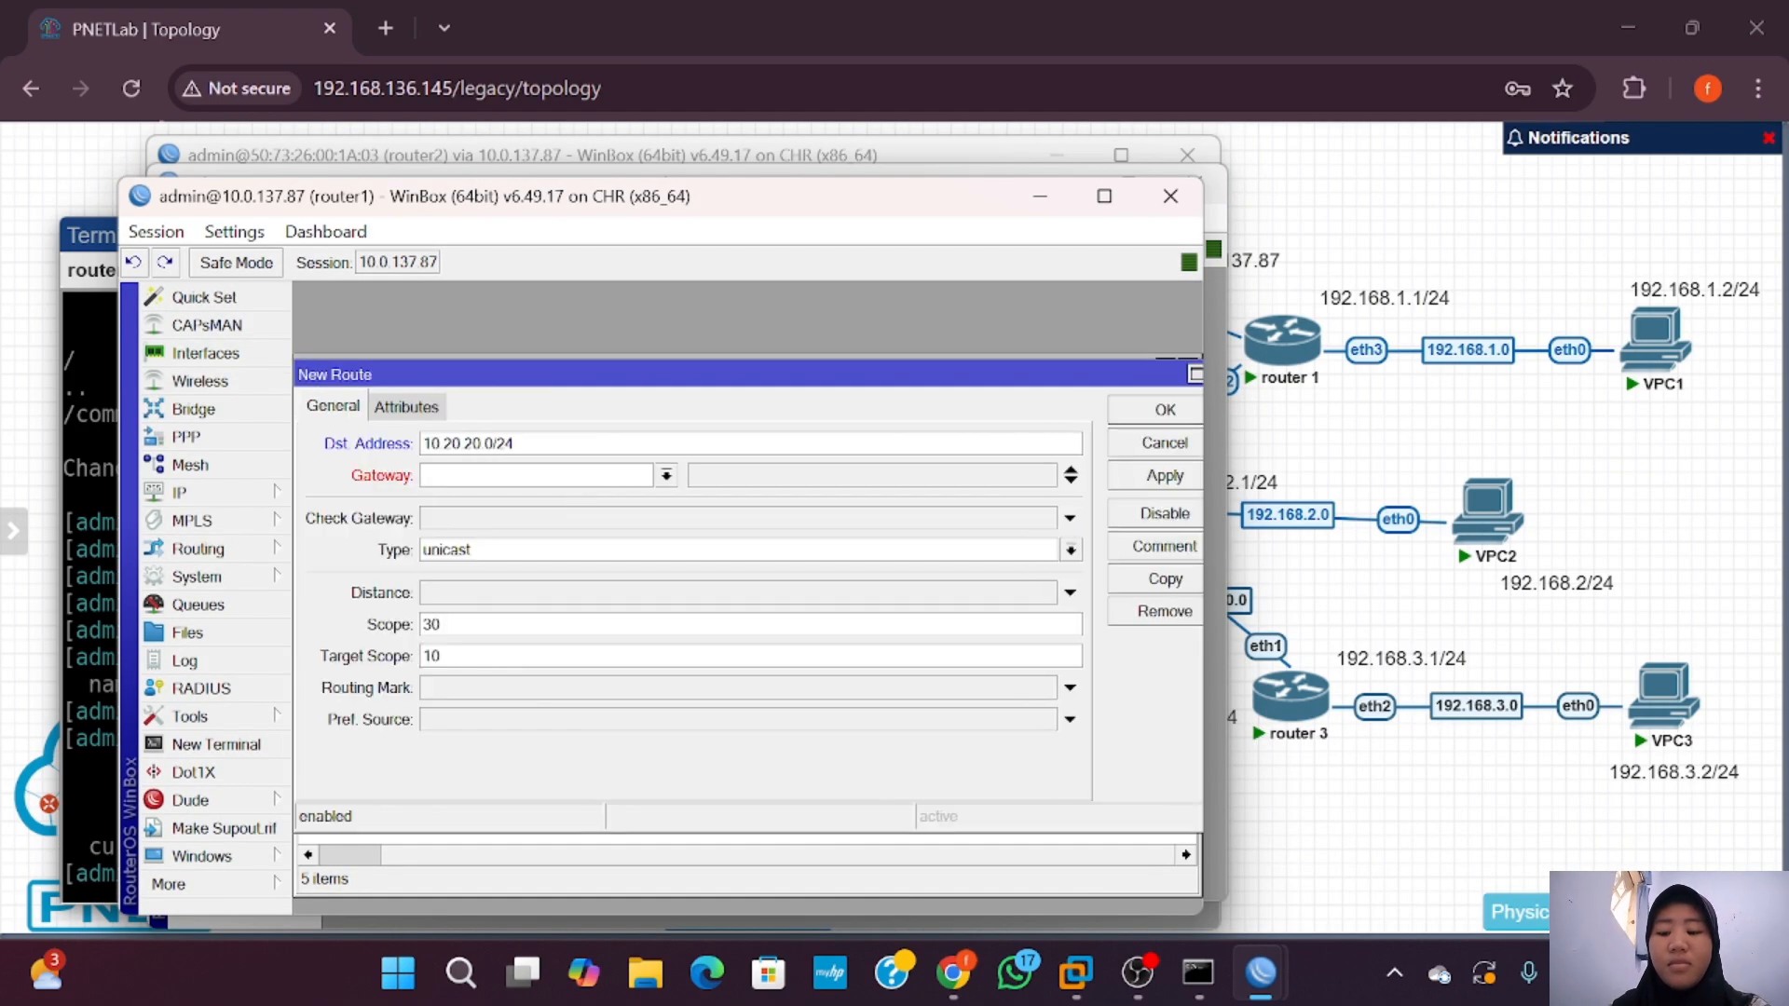
pyautogui.write('10.10.10.2')
pyautogui.click(1130, 482)
pyautogui.click(1155, 411)
pyautogui.click(310, 434)
pyautogui.write('192.168.3.0/24')
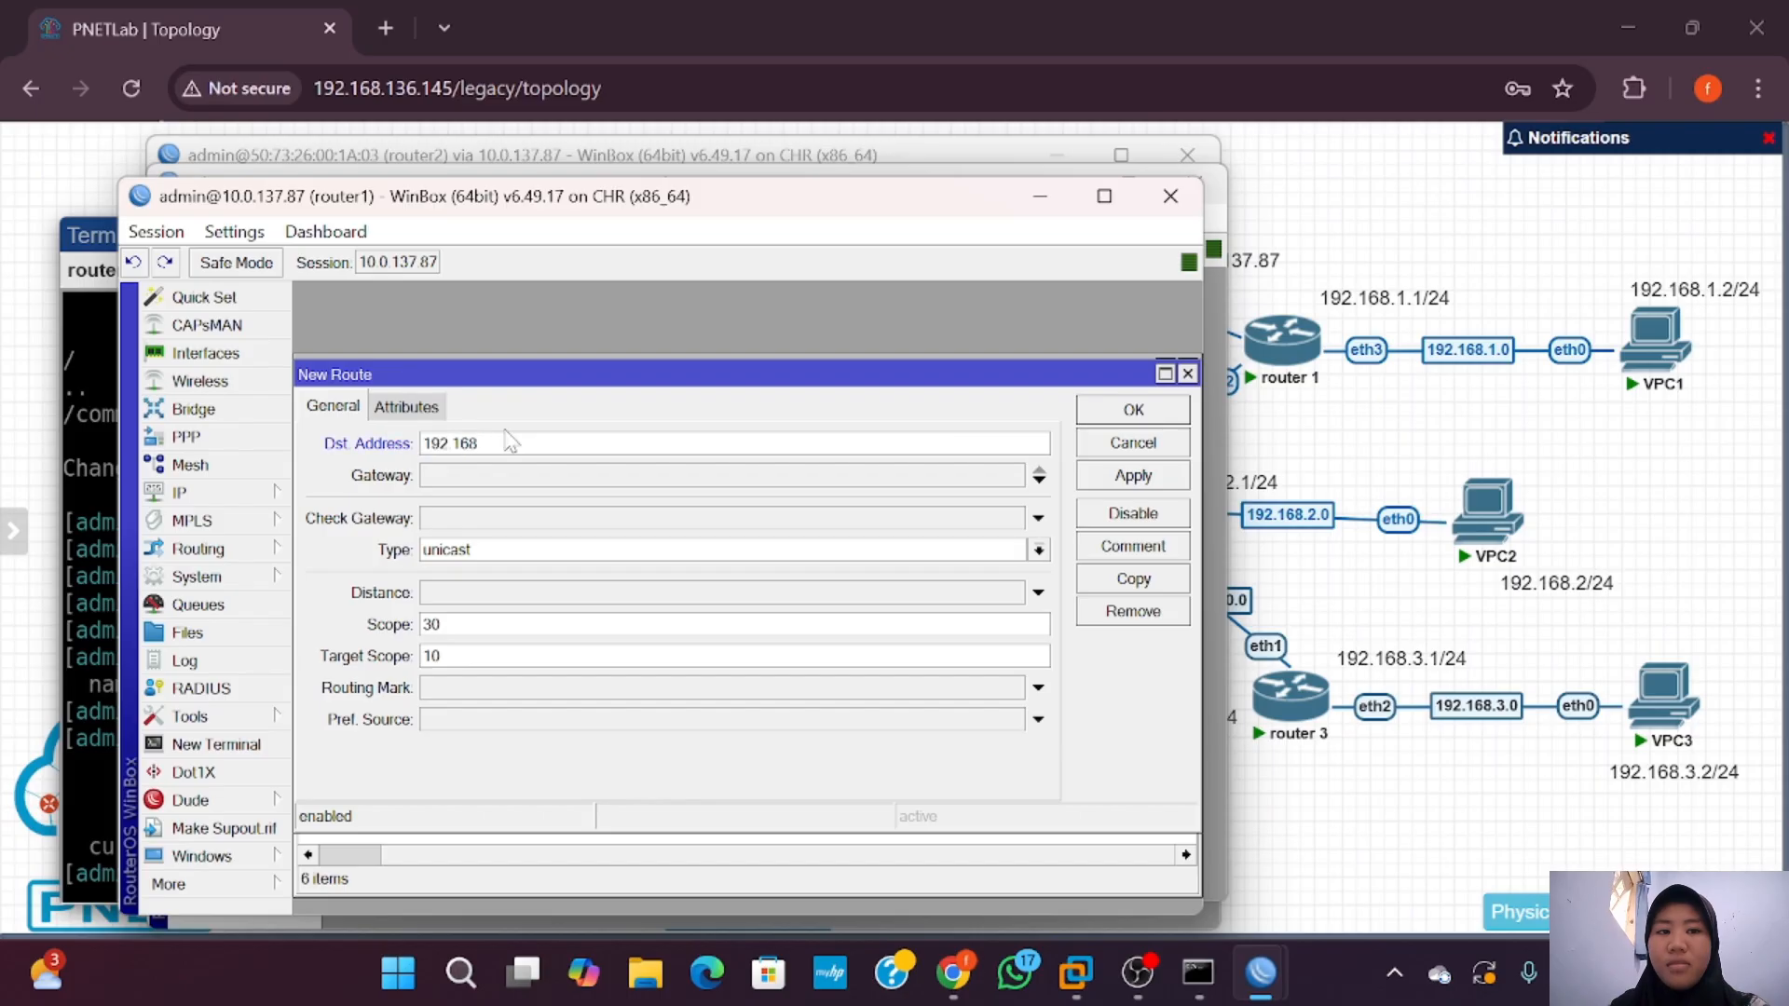
pyautogui.click(522, 473)
# Step: Finish router1's route to 192.168.3.0/24 via 10.10.10.2 and bring up router2's route list
pyautogui.write('10.10.10.2')
pyautogui.click(1154, 481)
pyautogui.click(1155, 410)
pyautogui.click(1262, 972)
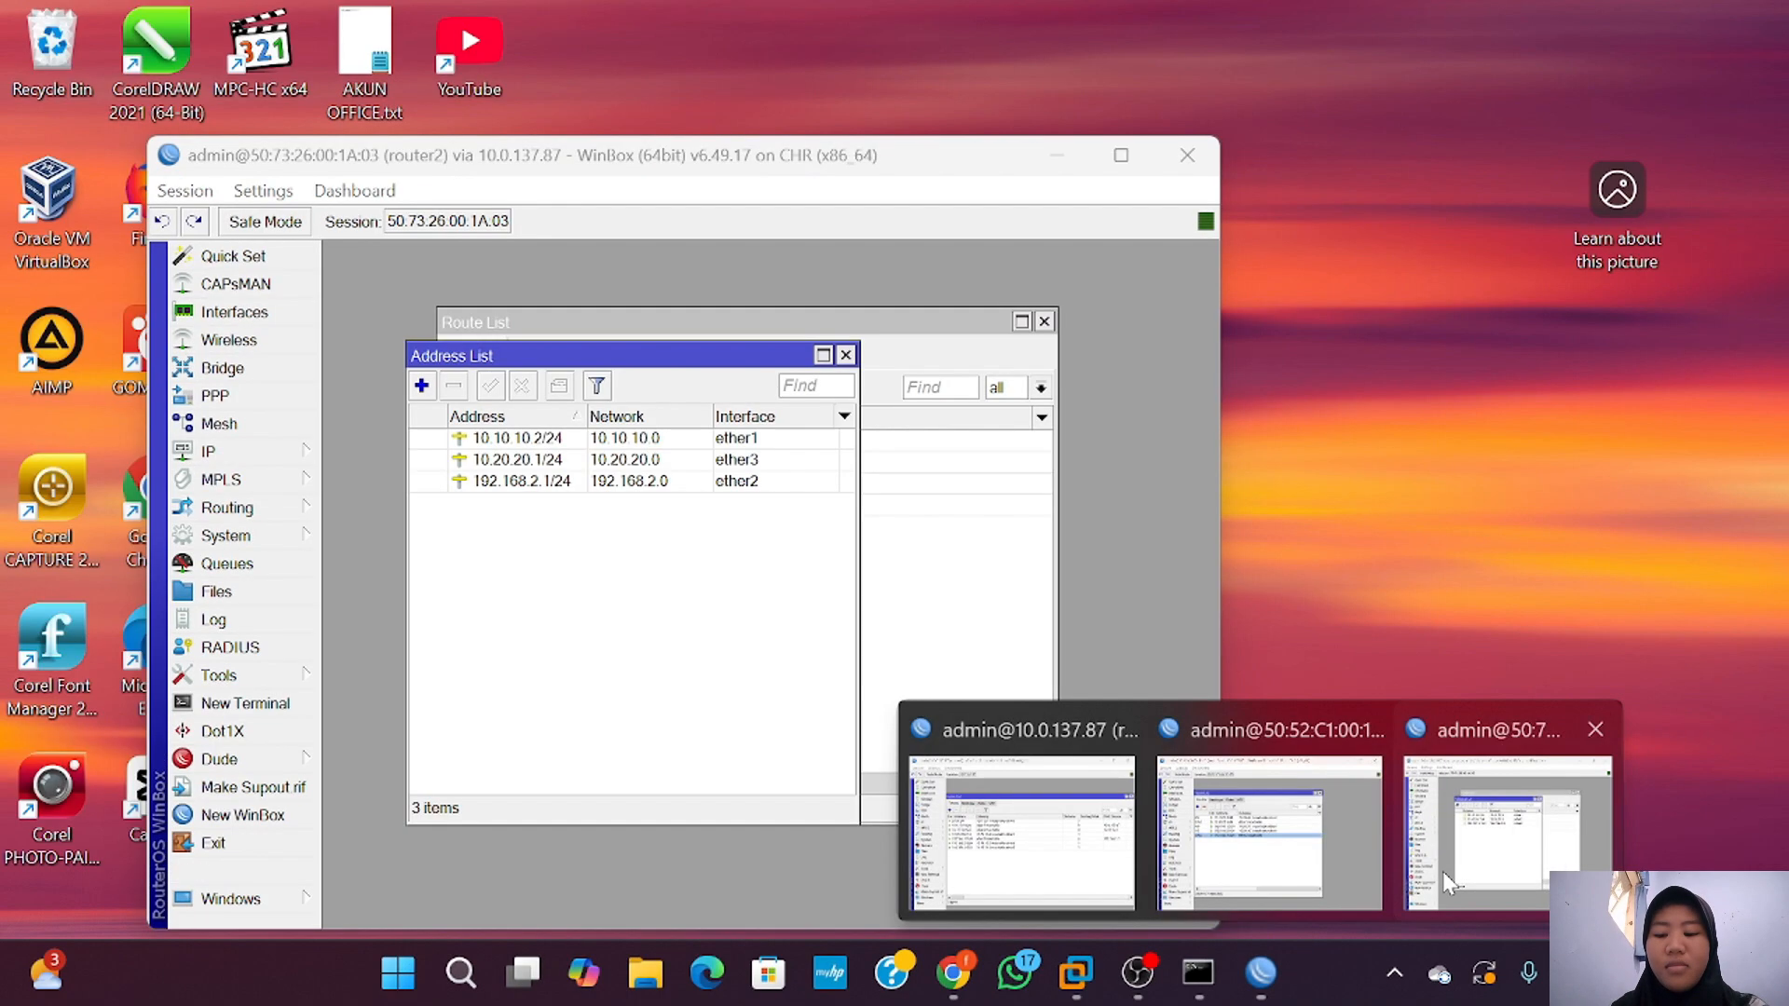
pyautogui.click(1445, 872)
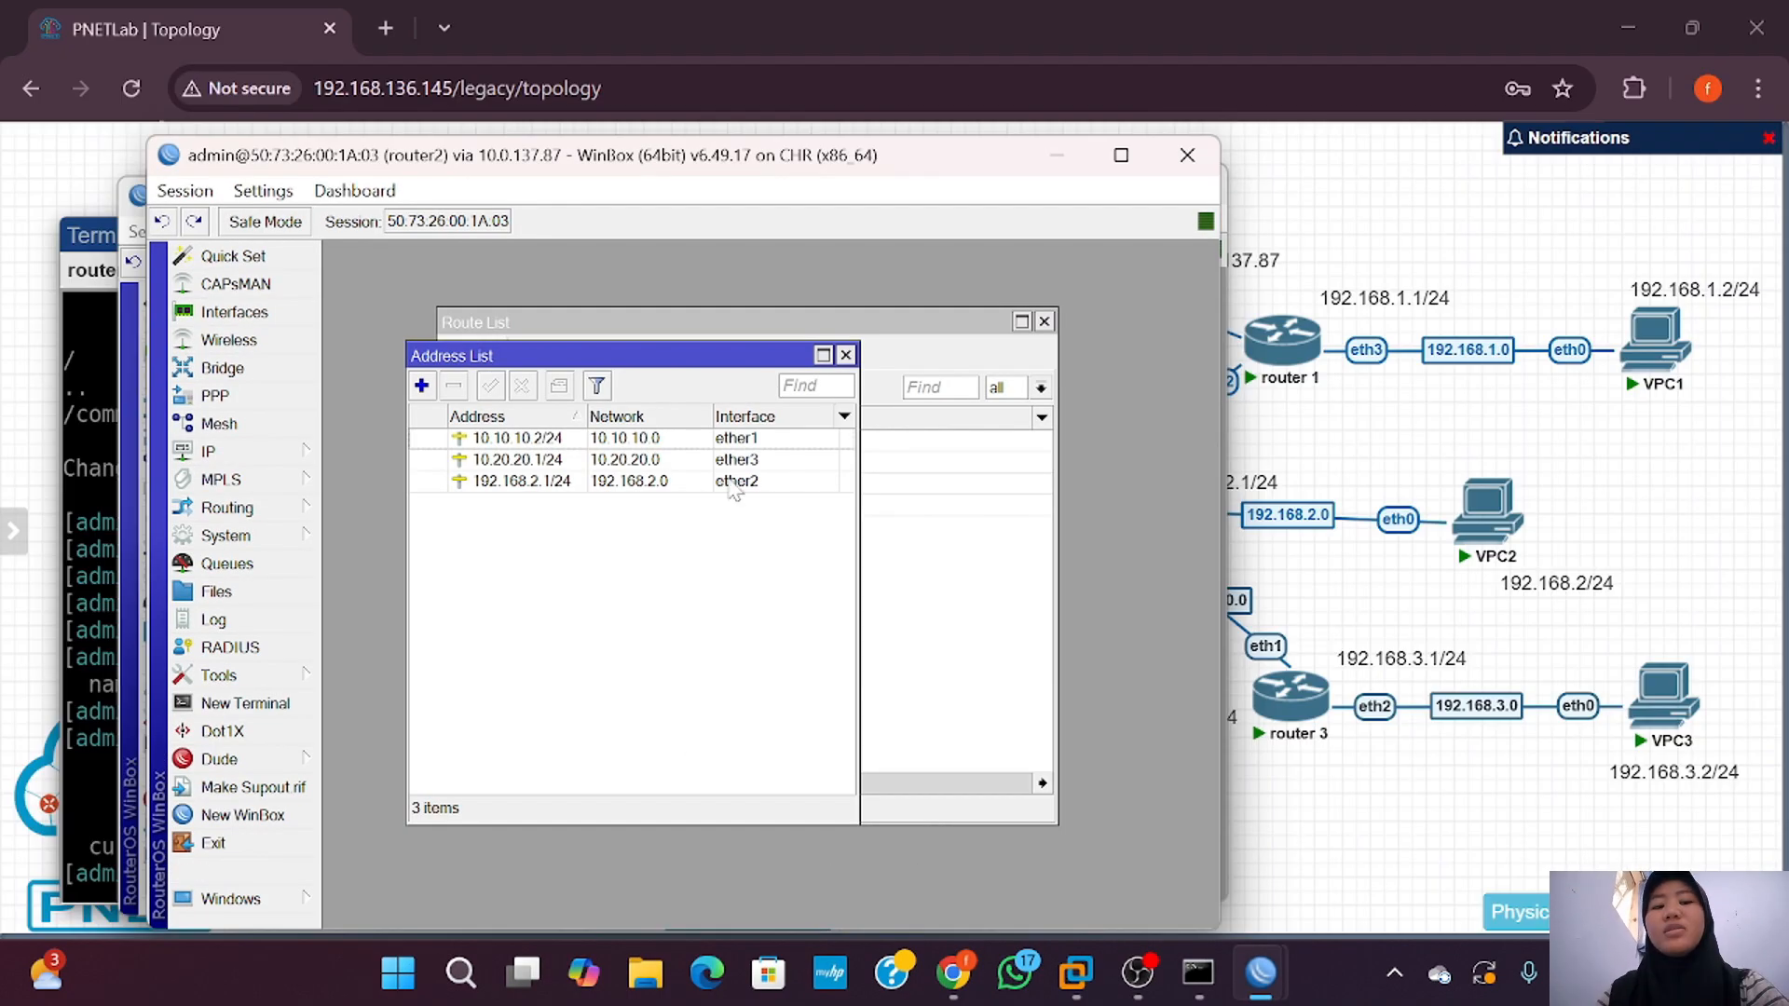
pyautogui.click(886, 559)
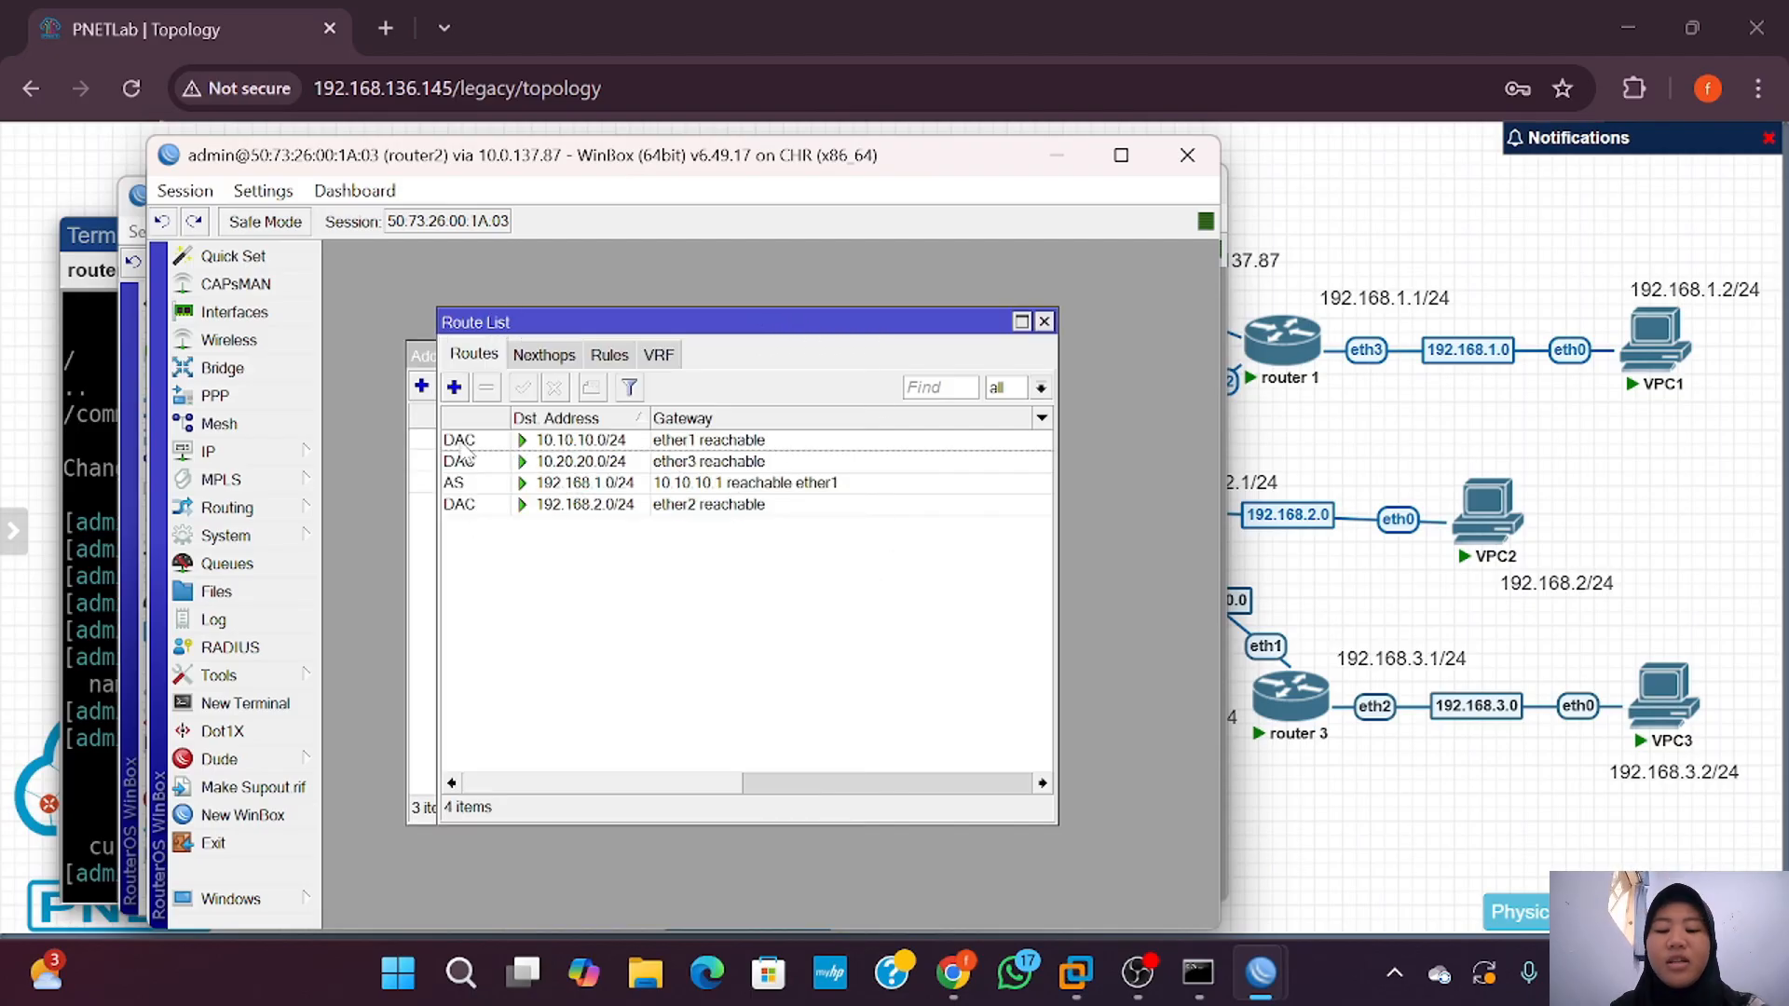
# Step: Add router2's route to 192.168.3.0/24 via 10.20.20.2, then return to the topology page
pyautogui.click(454, 386)
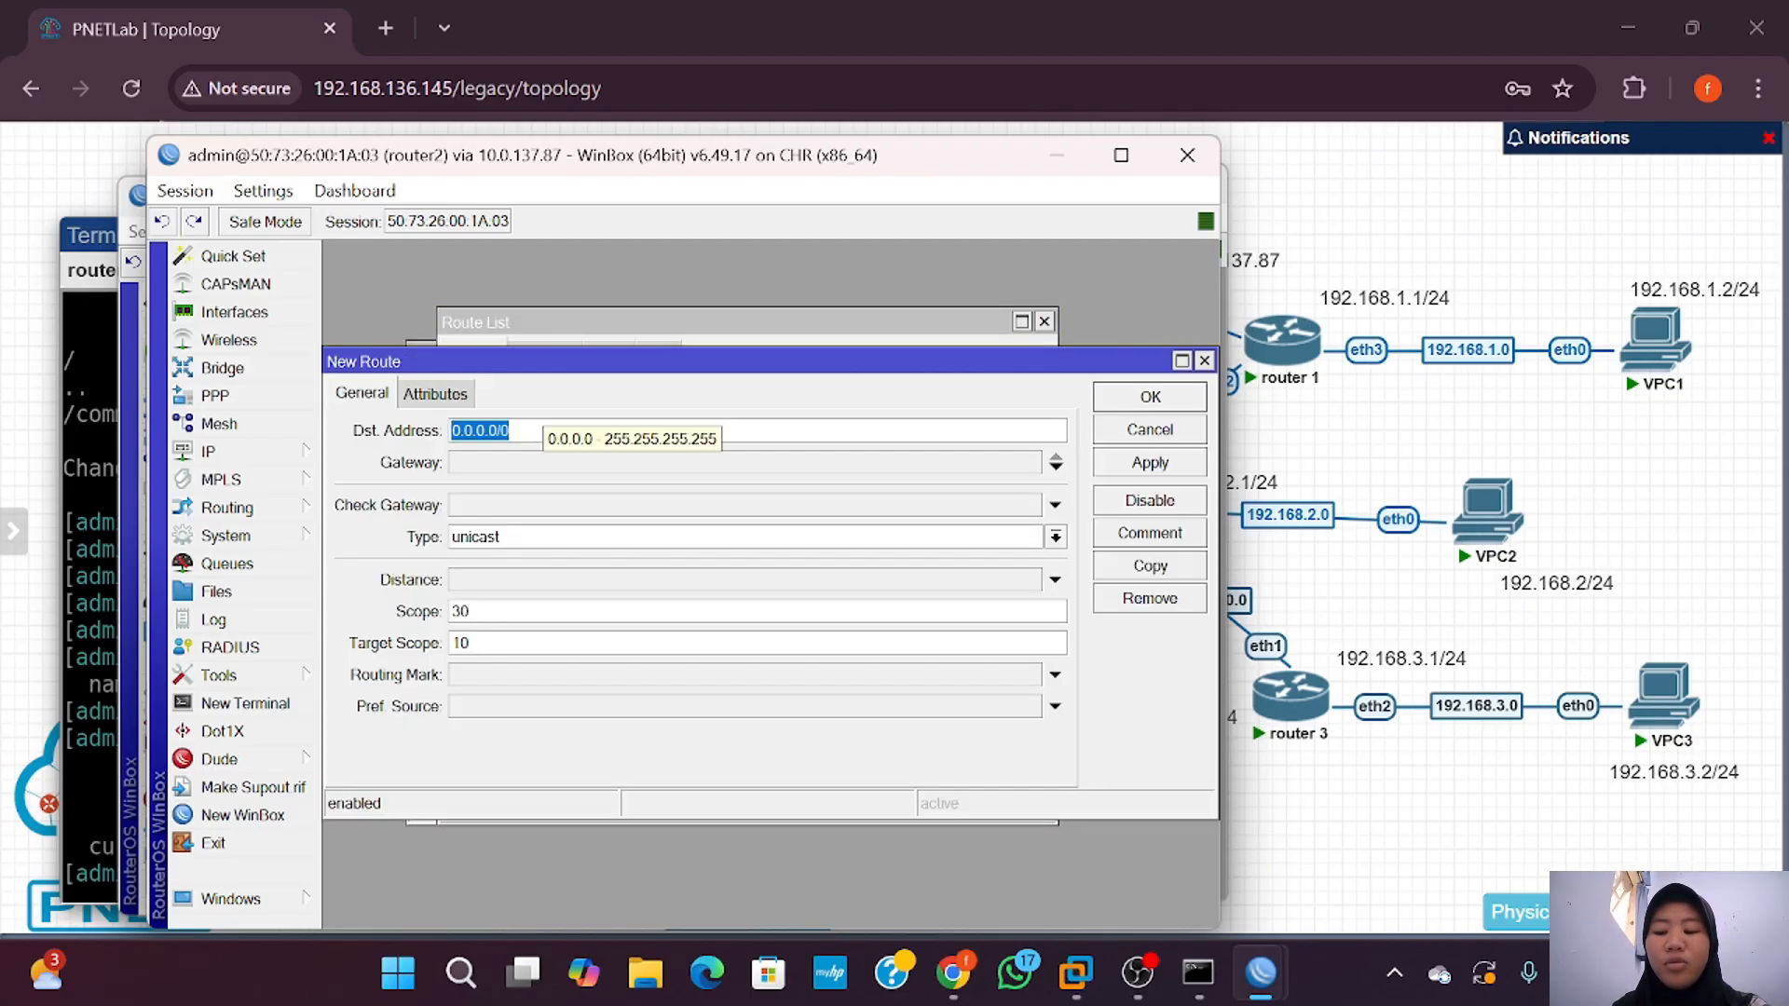
pyautogui.write('192.')
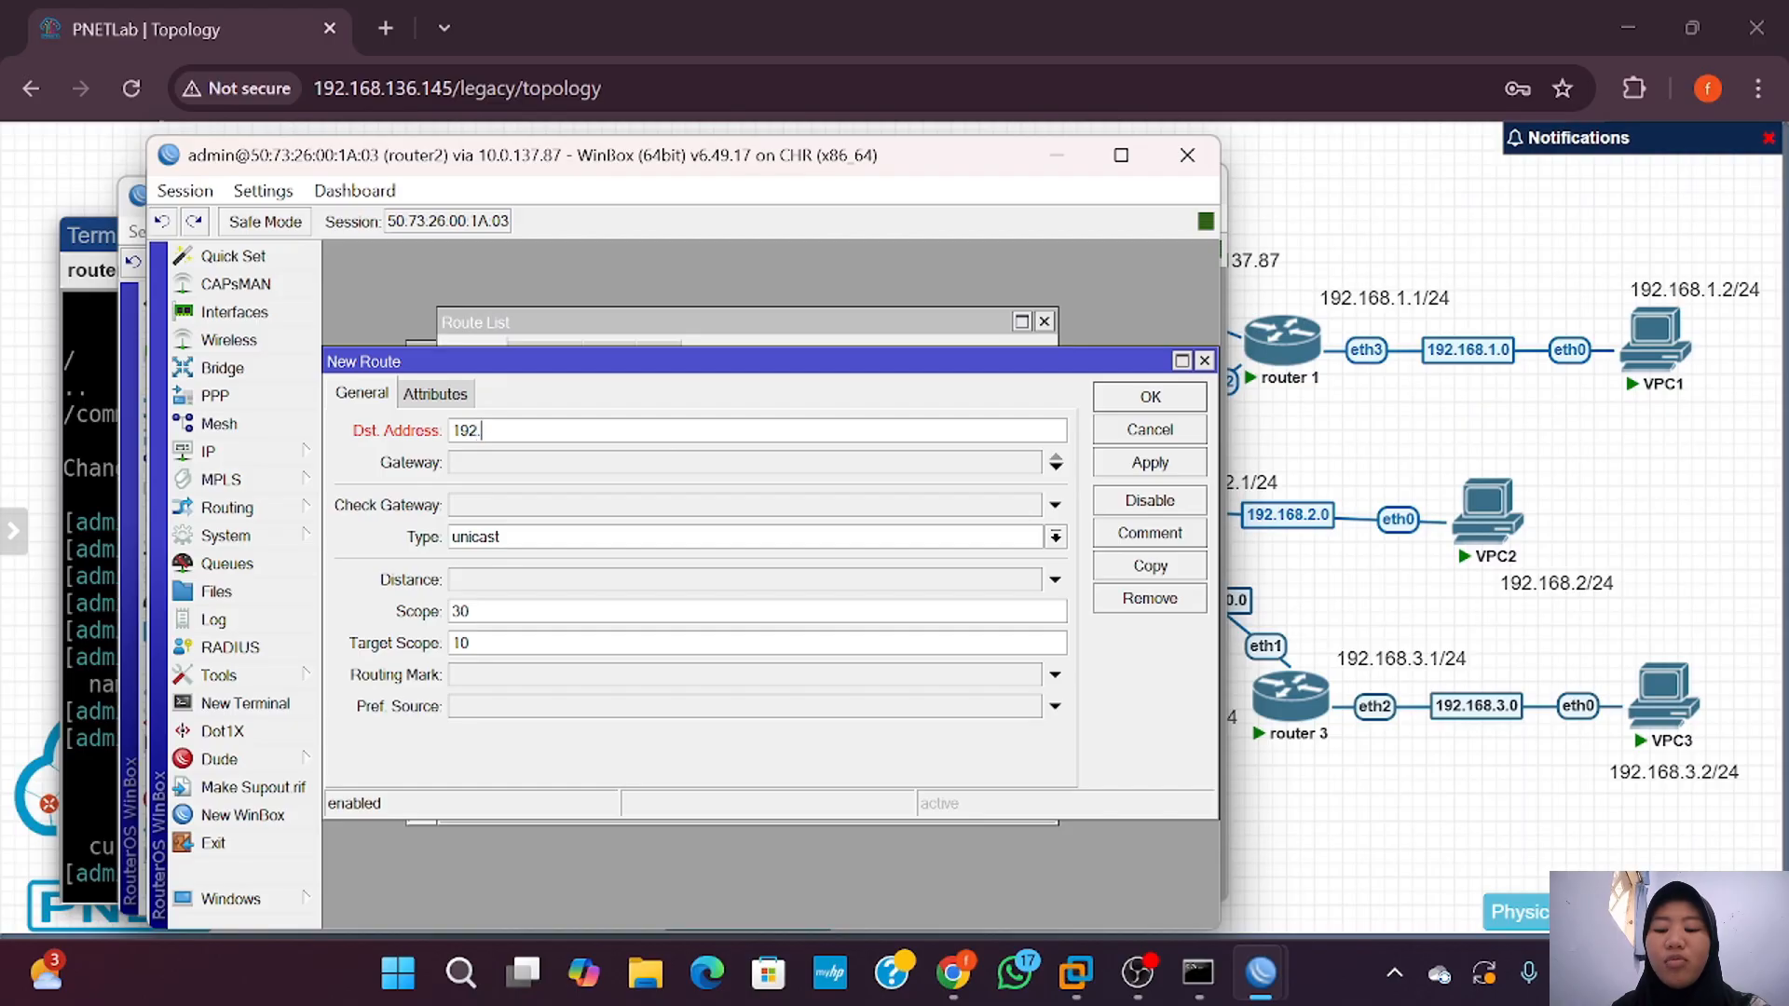
pyautogui.write('168.')
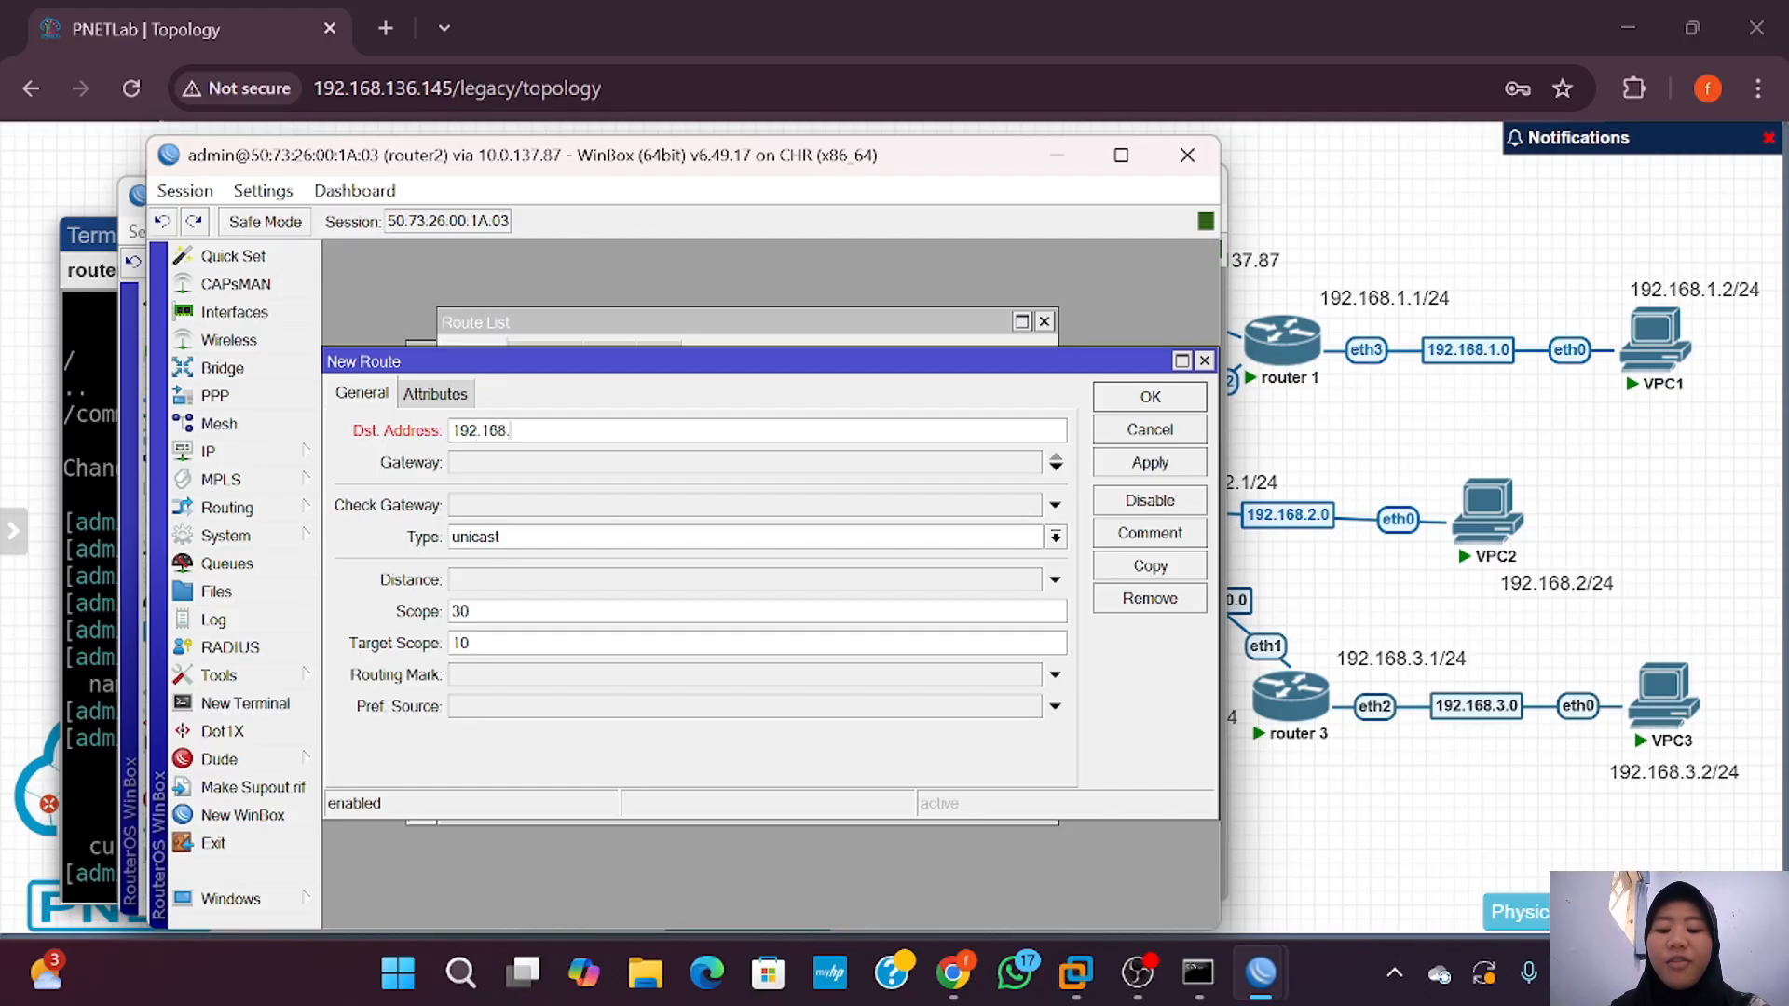
pyautogui.write('3.0')
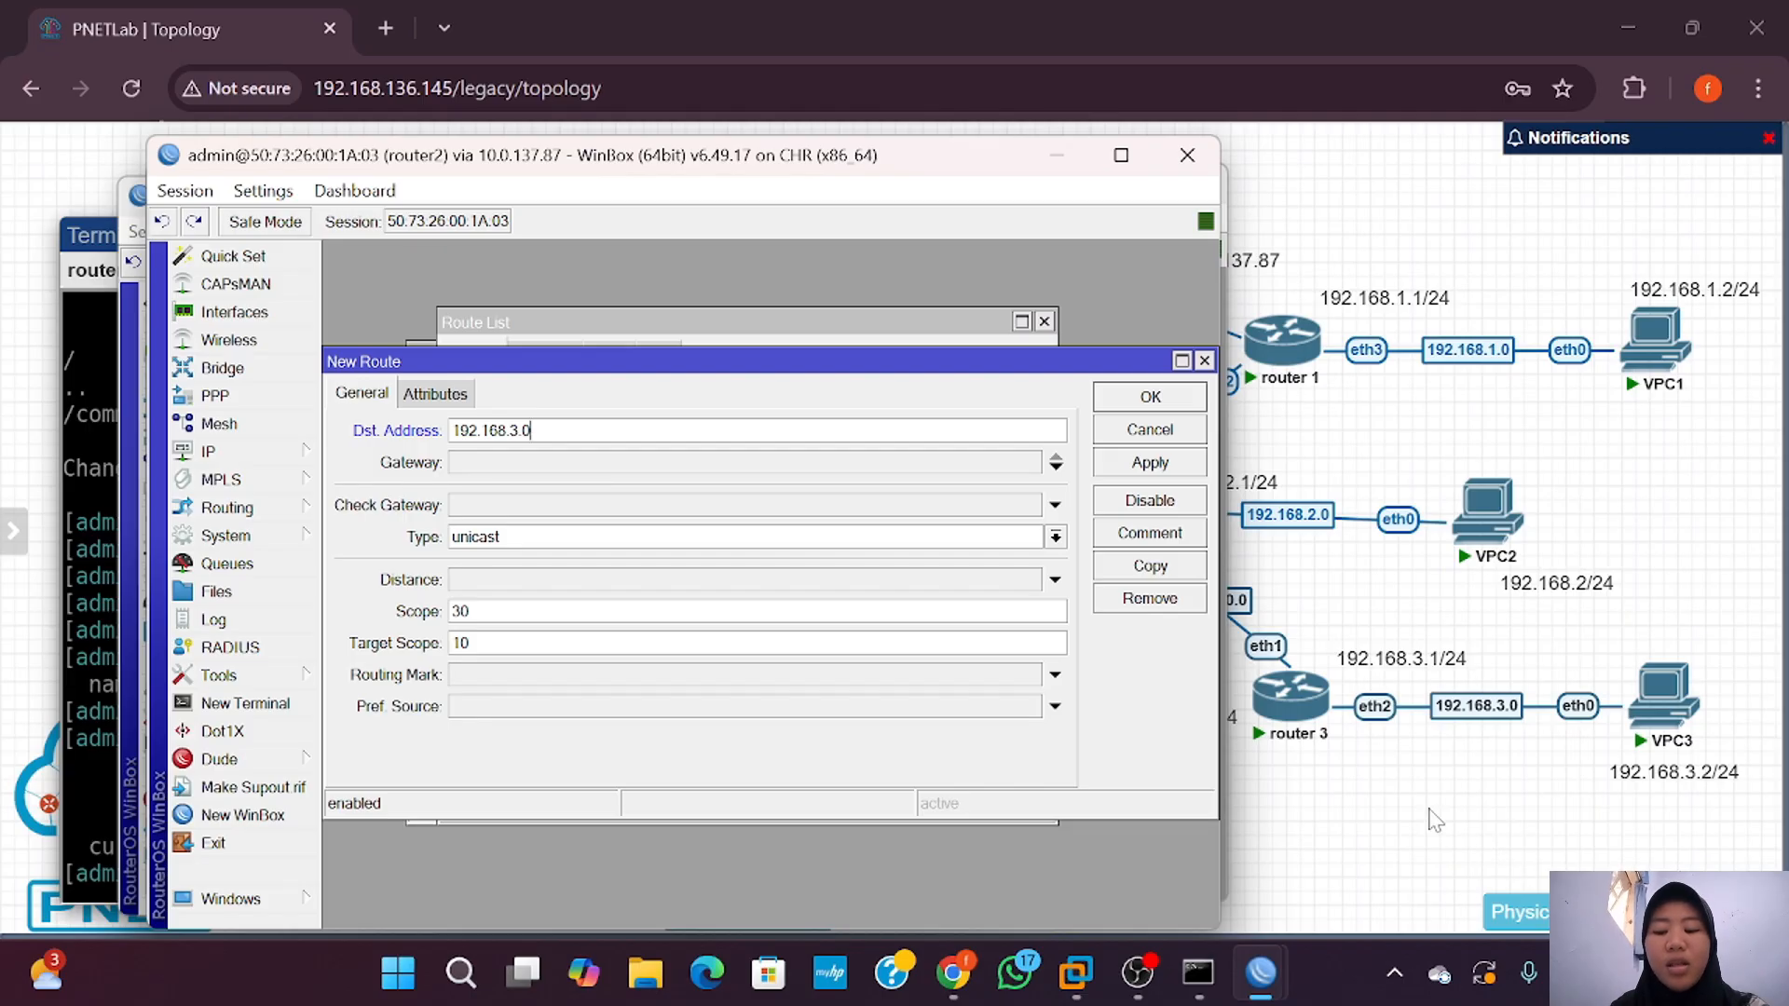
pyautogui.click(645, 462)
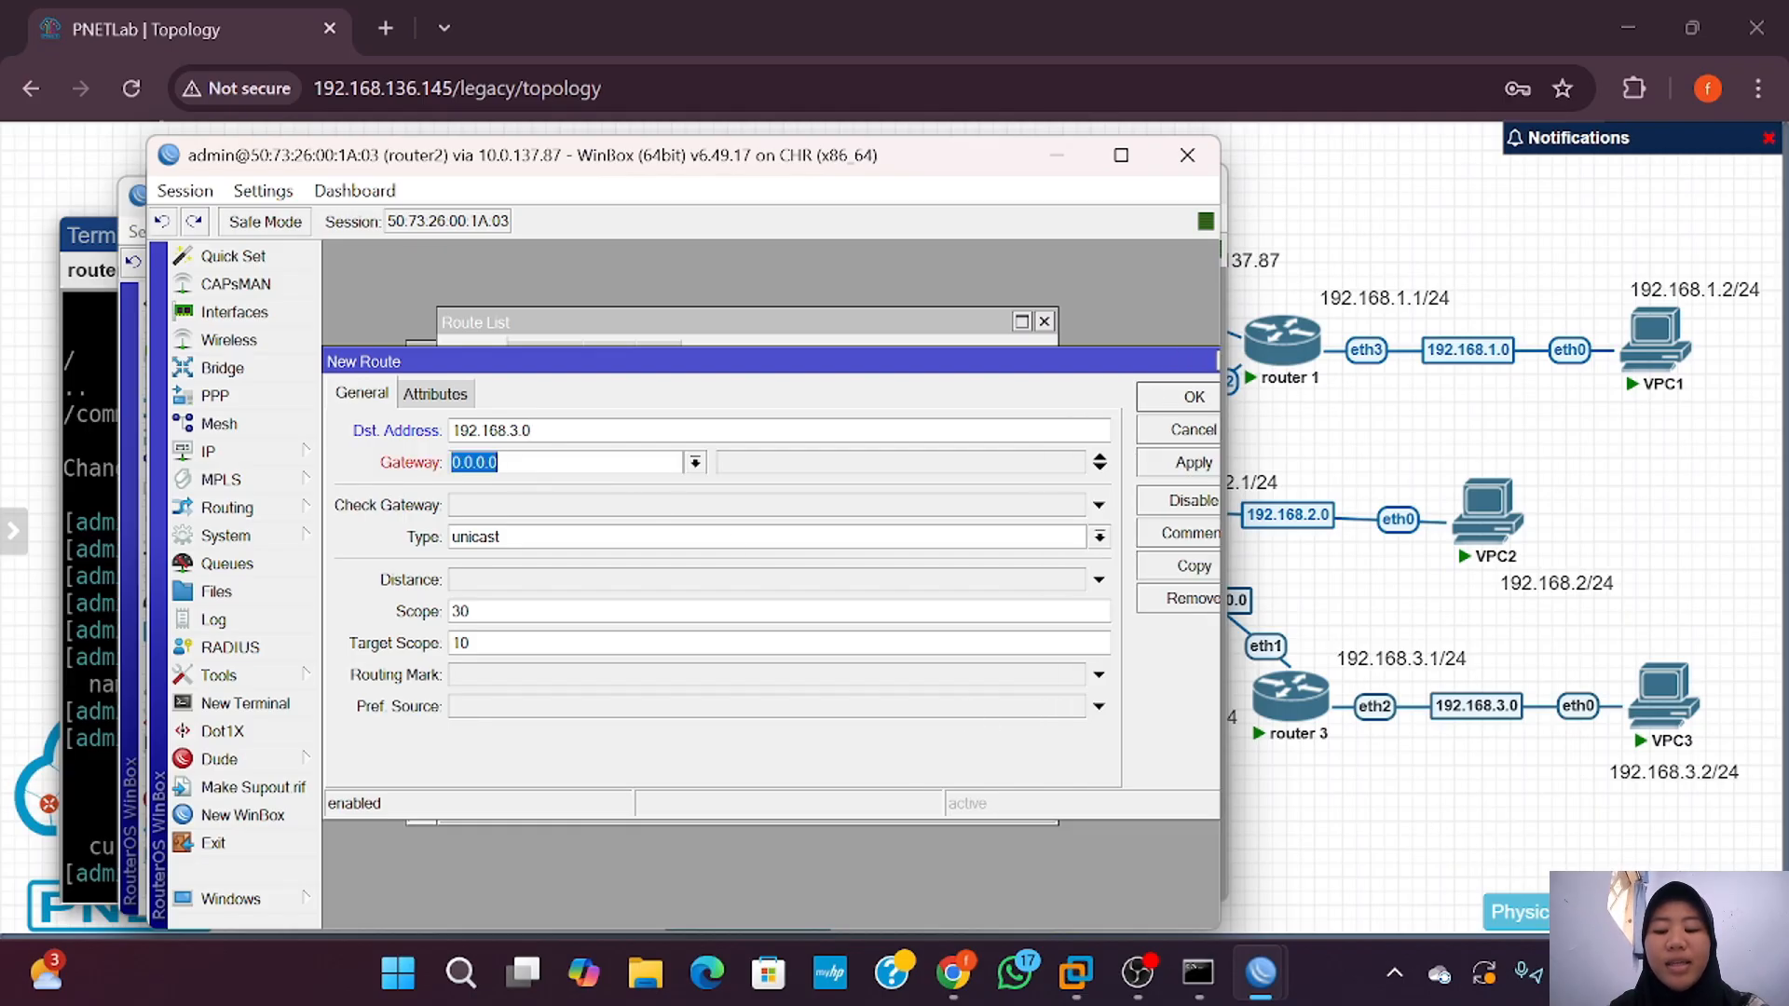
pyautogui.write('10.20')
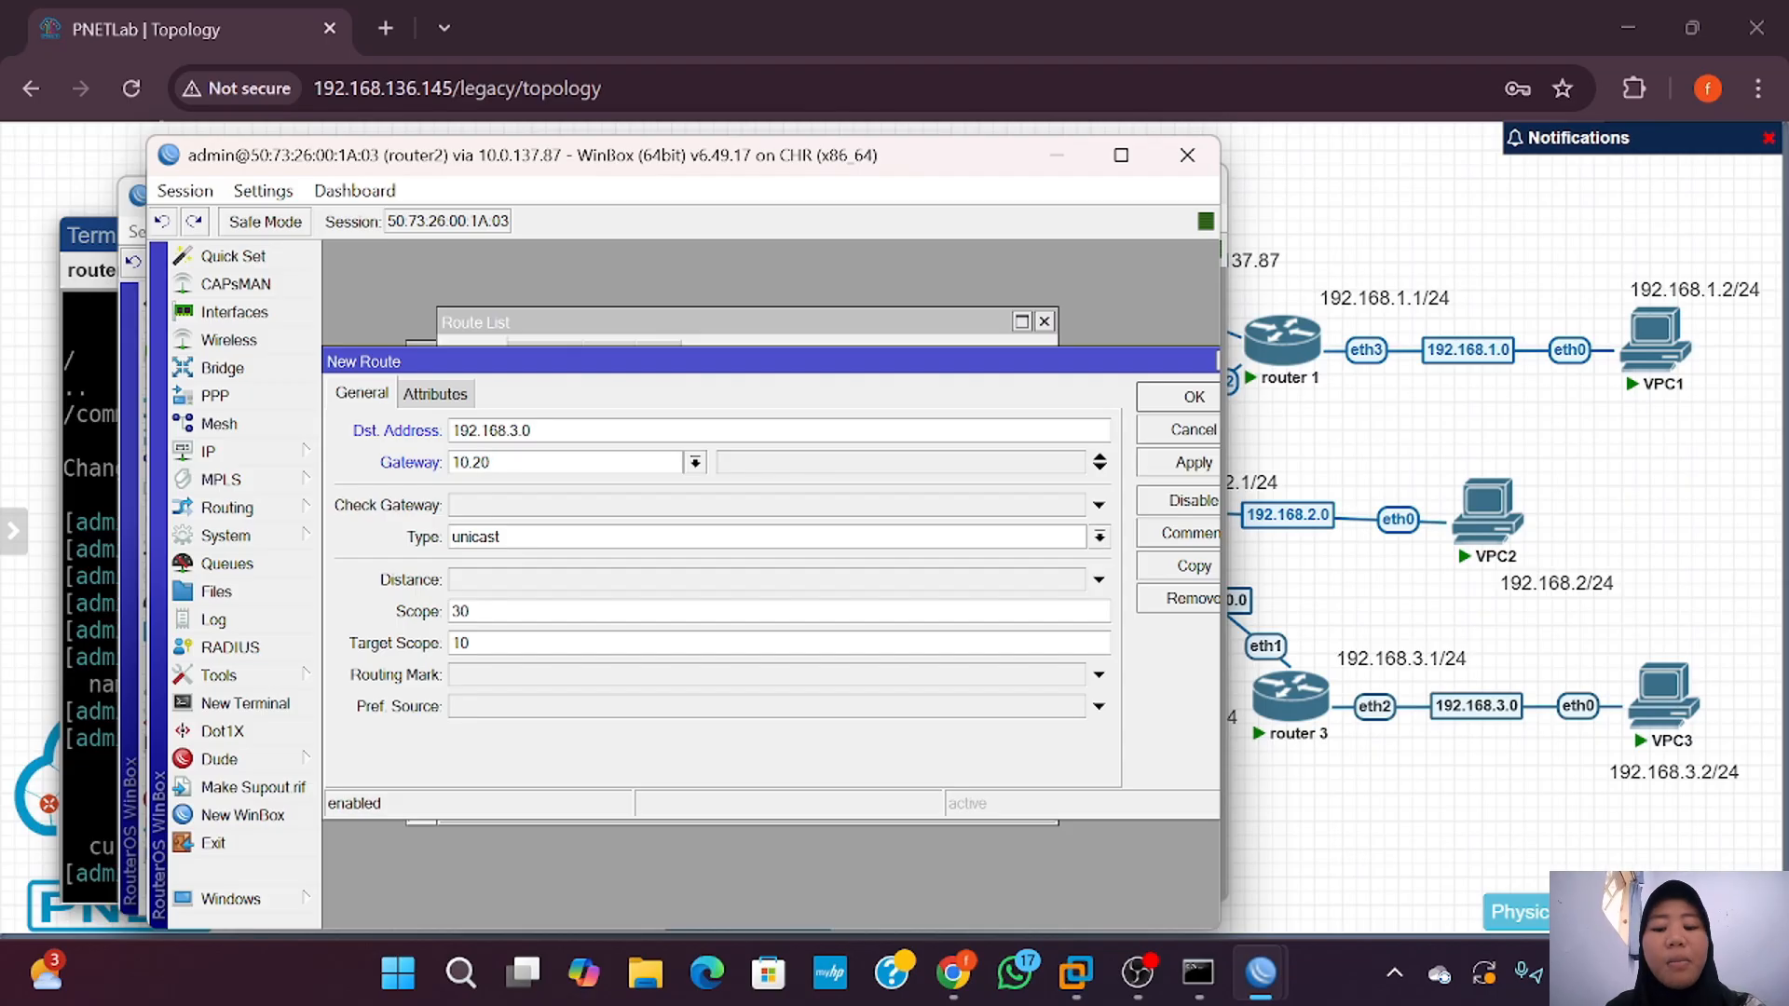
pyautogui.write('.20.2')
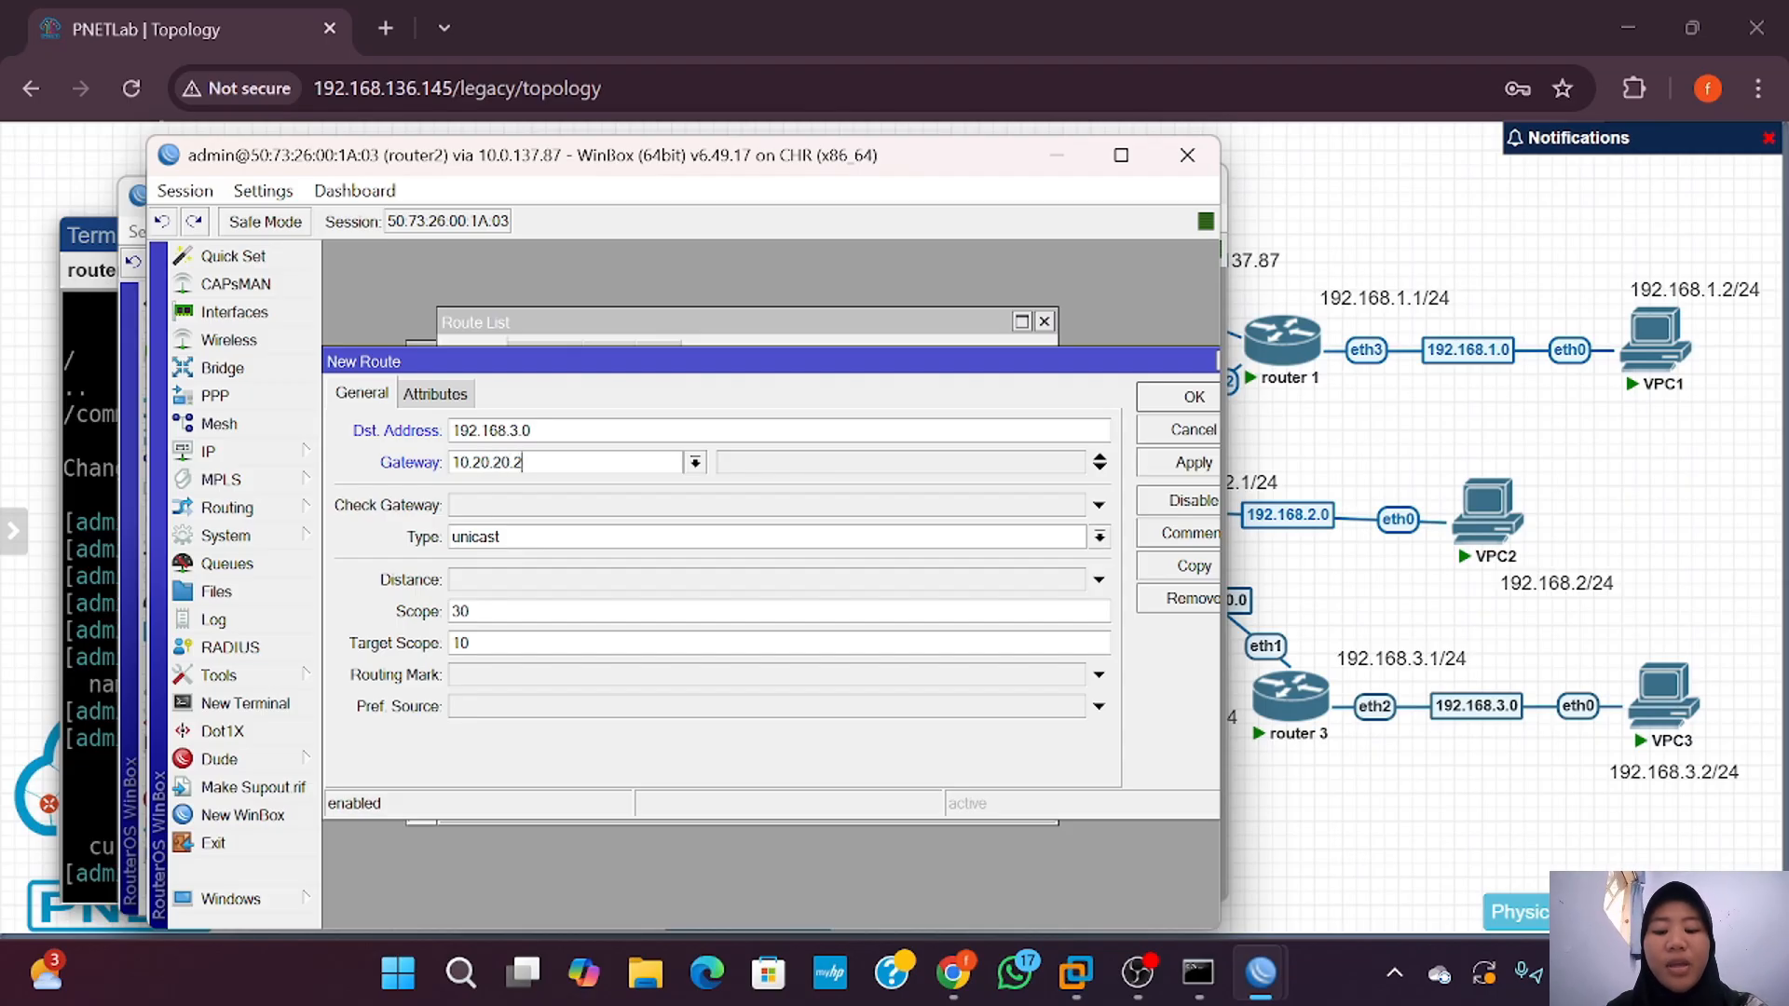
pyautogui.click(604, 431)
pyautogui.write('/24')
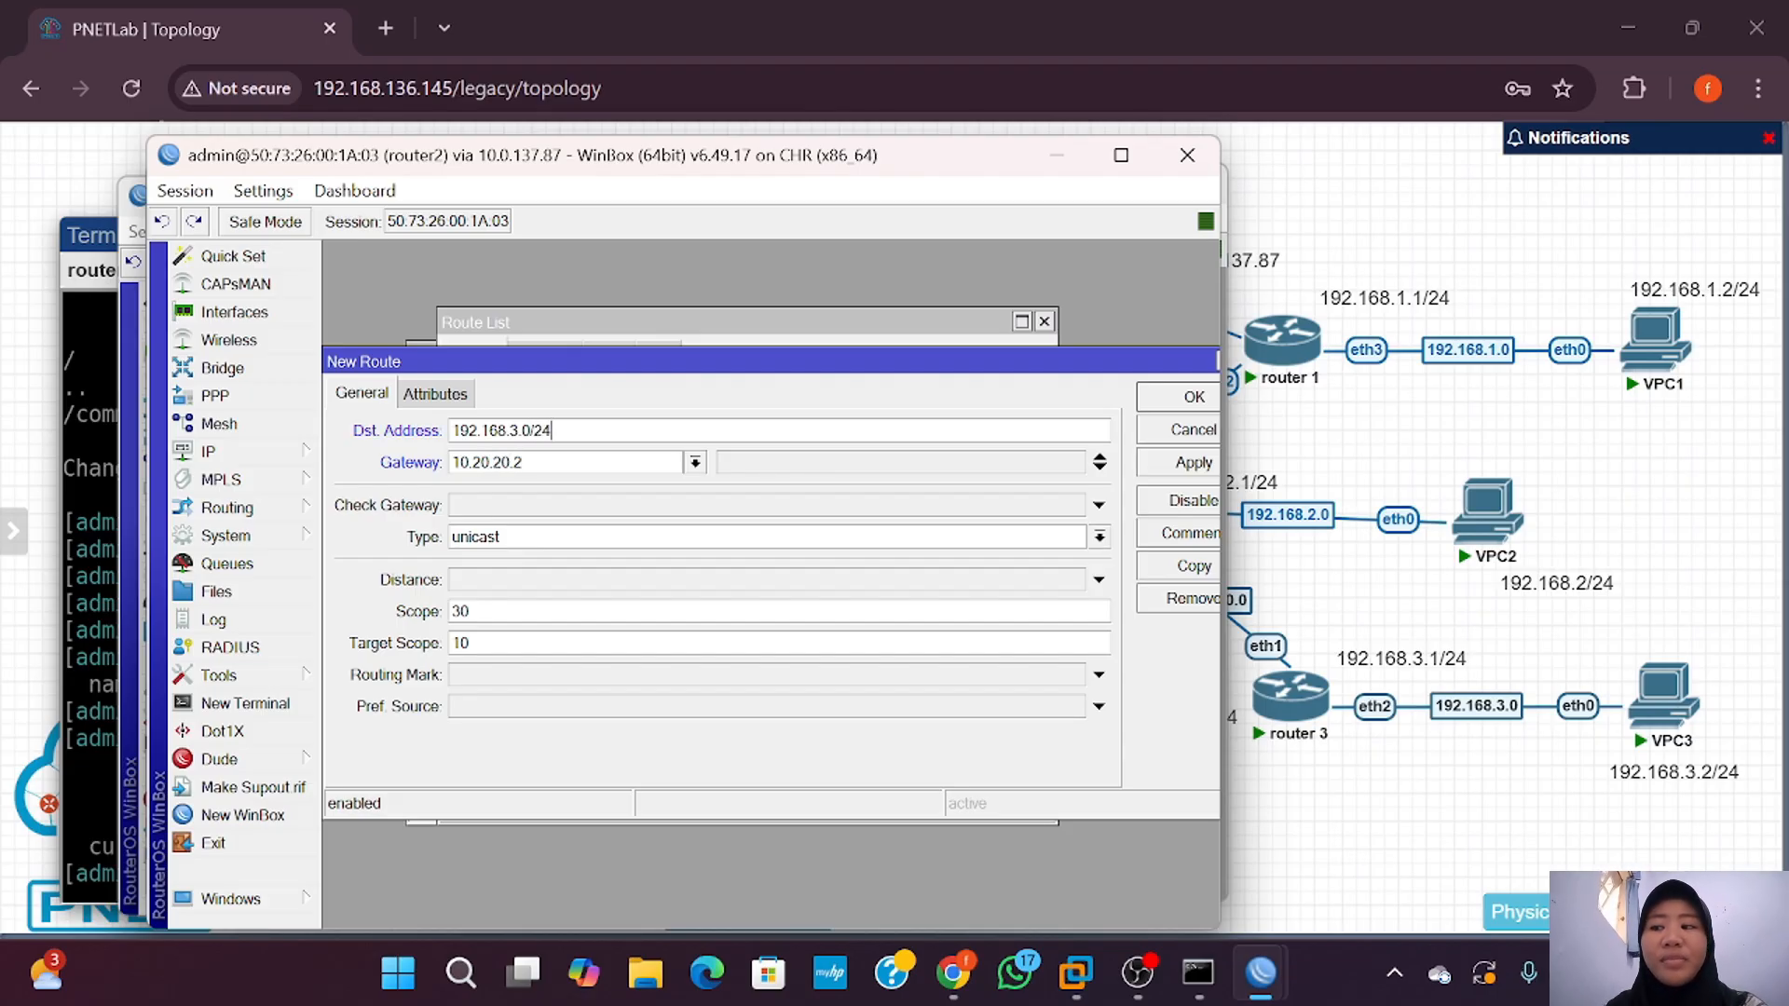
pyautogui.click(1179, 463)
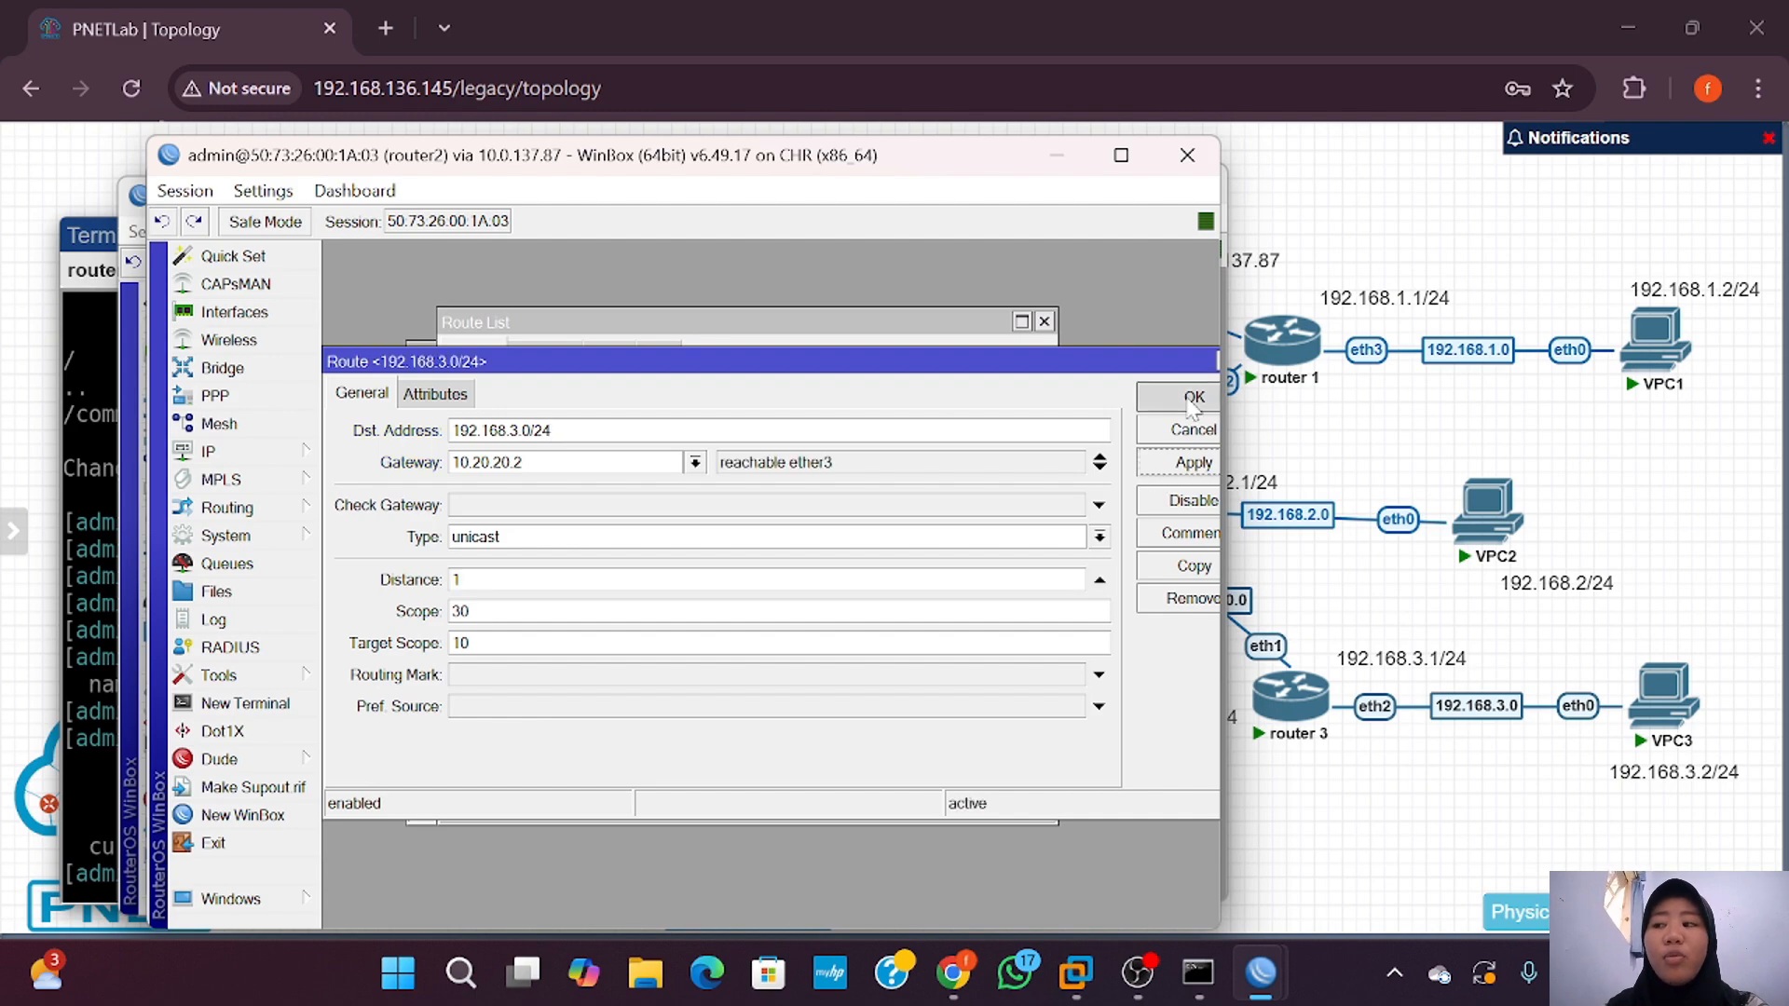
pyautogui.click(1184, 399)
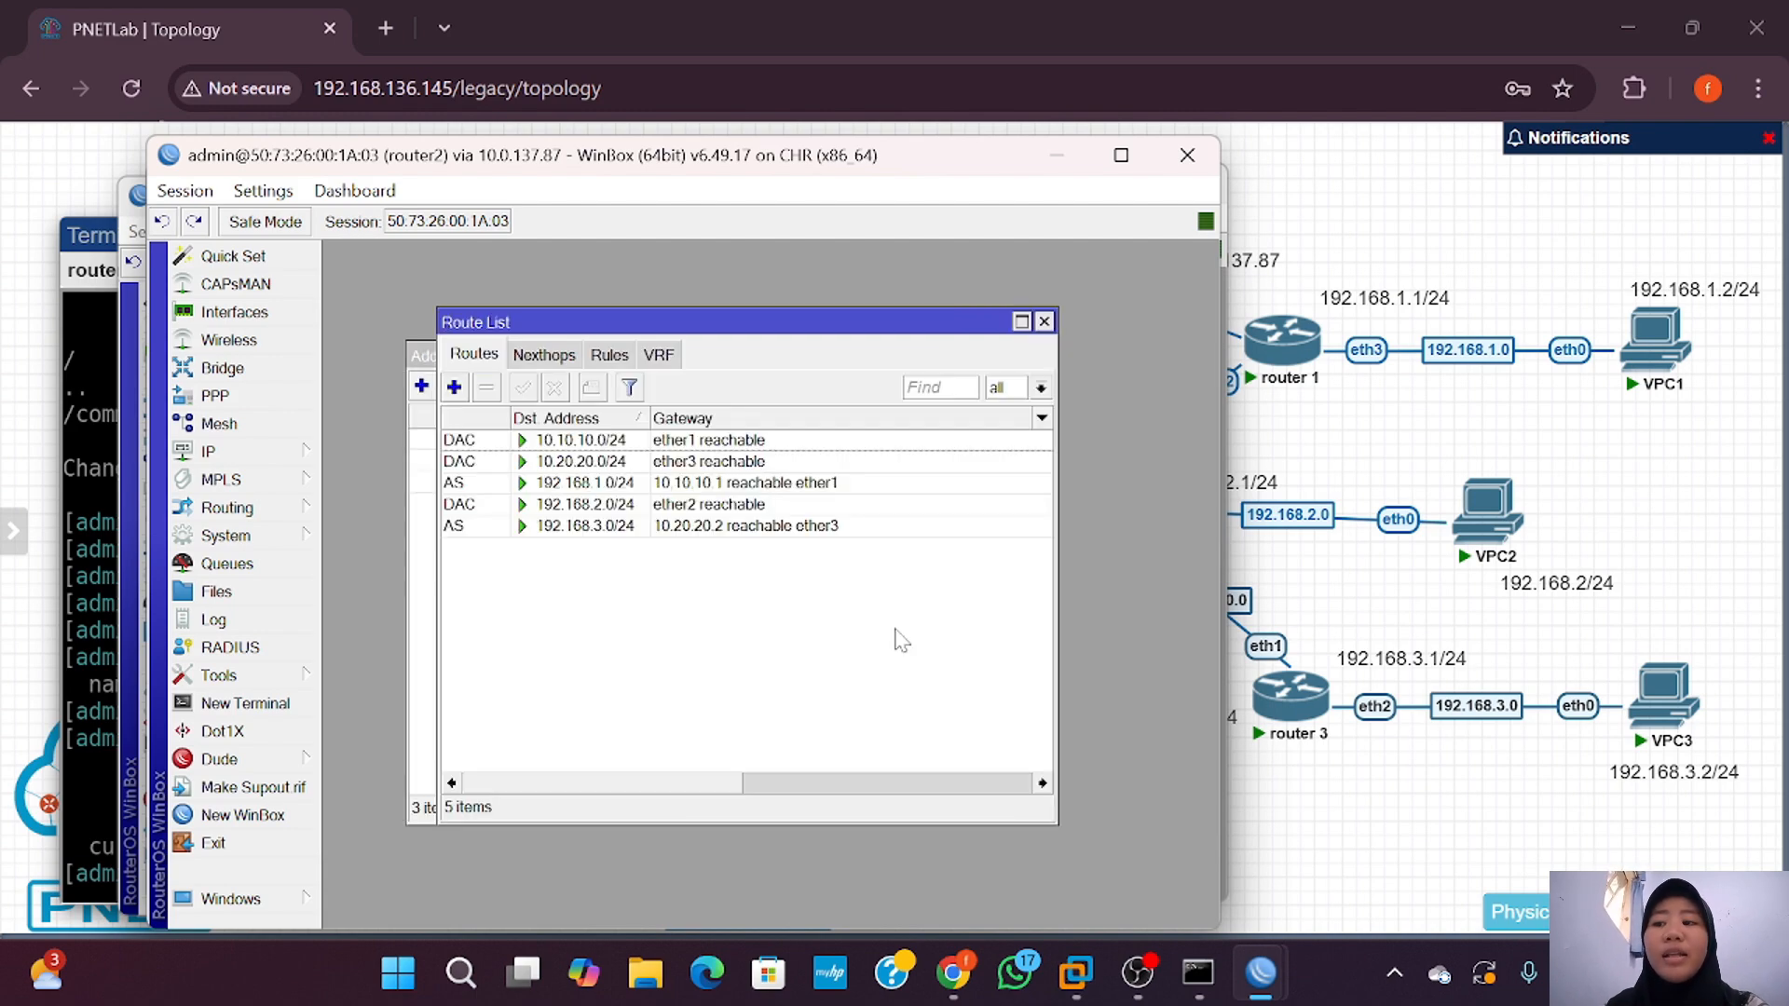
pyautogui.click(1249, 744)
# Step: Set VPC3 to 192.168.3.2/24 with gateway 192.168.3.1 and start ping tests
pyautogui.click(1662, 699)
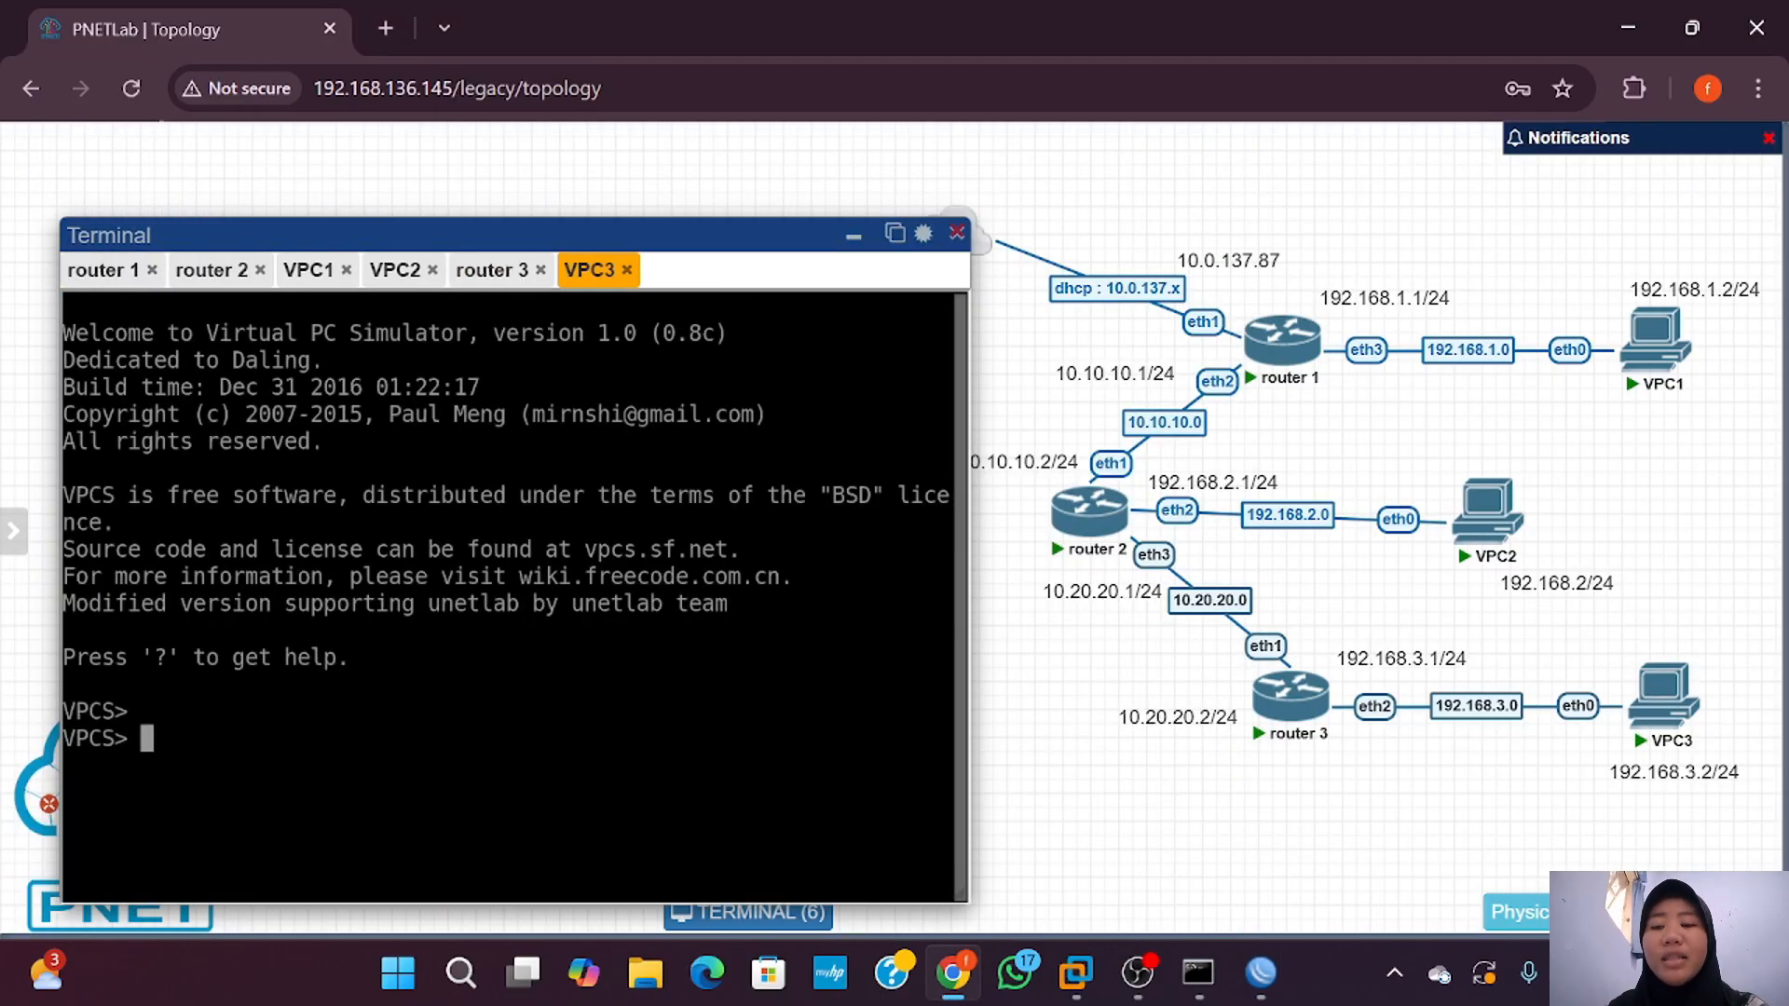
pyautogui.press('Return')
pyautogui.press('Return')
pyautogui.write('ip 192.')
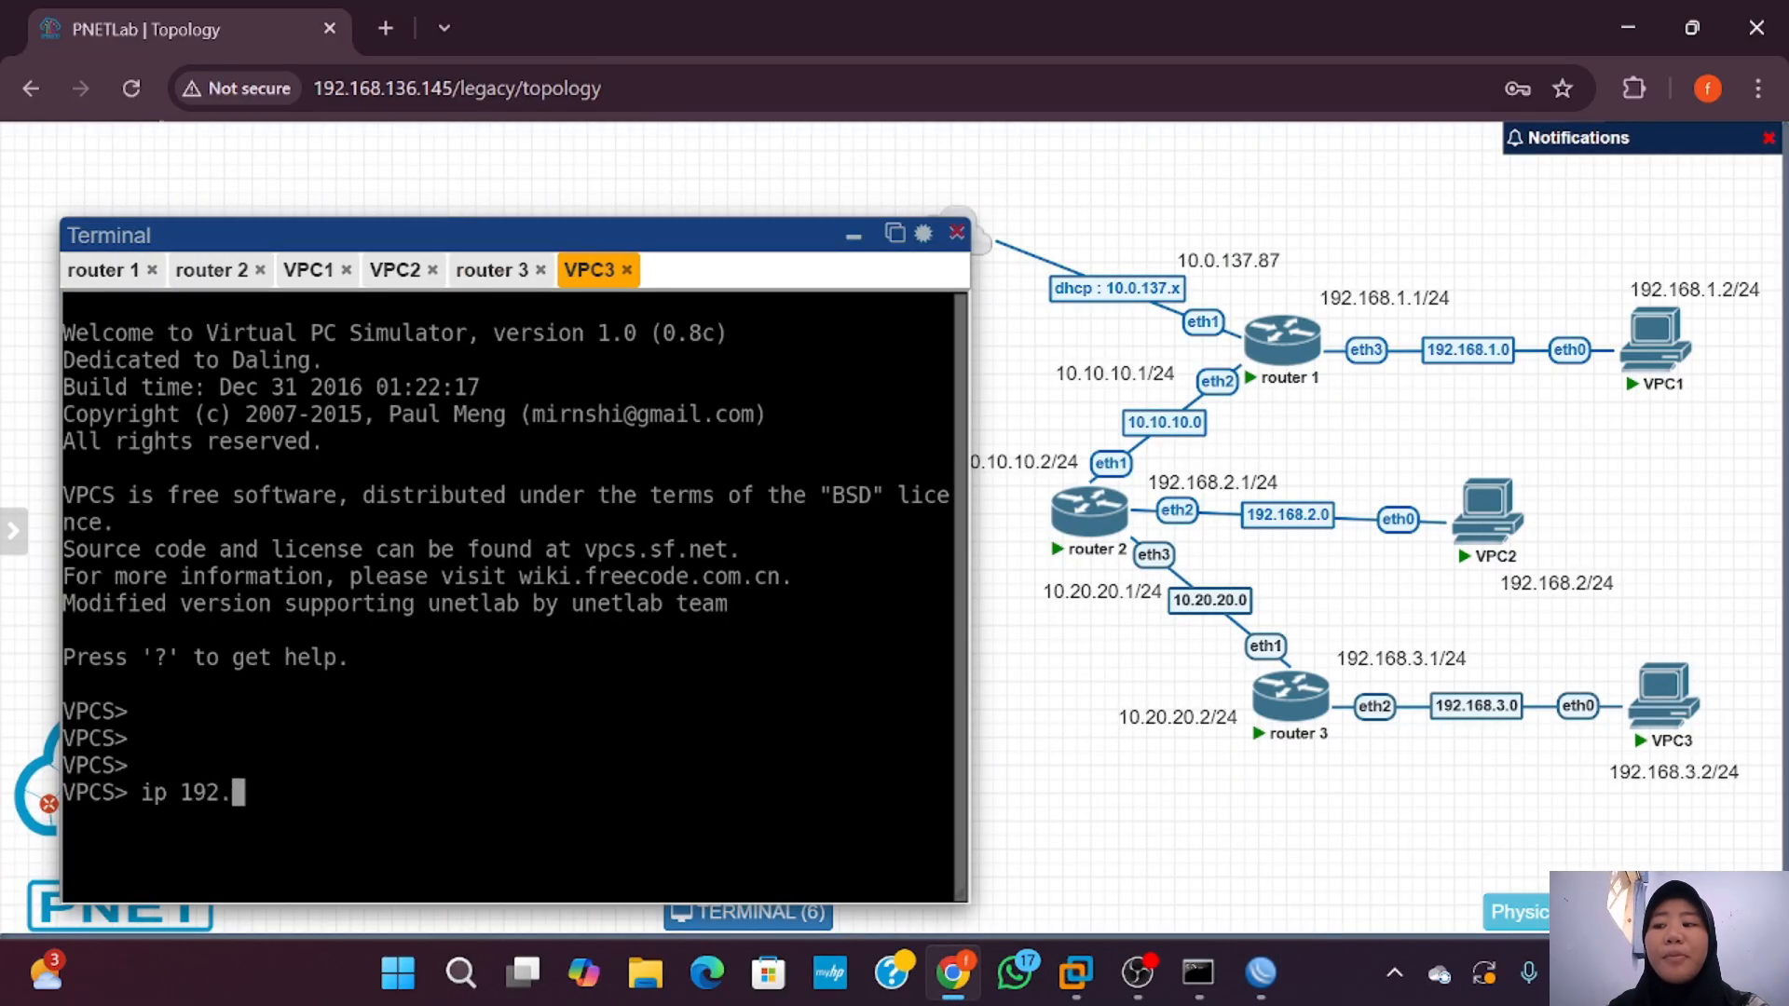
pyautogui.write('168.3.2')
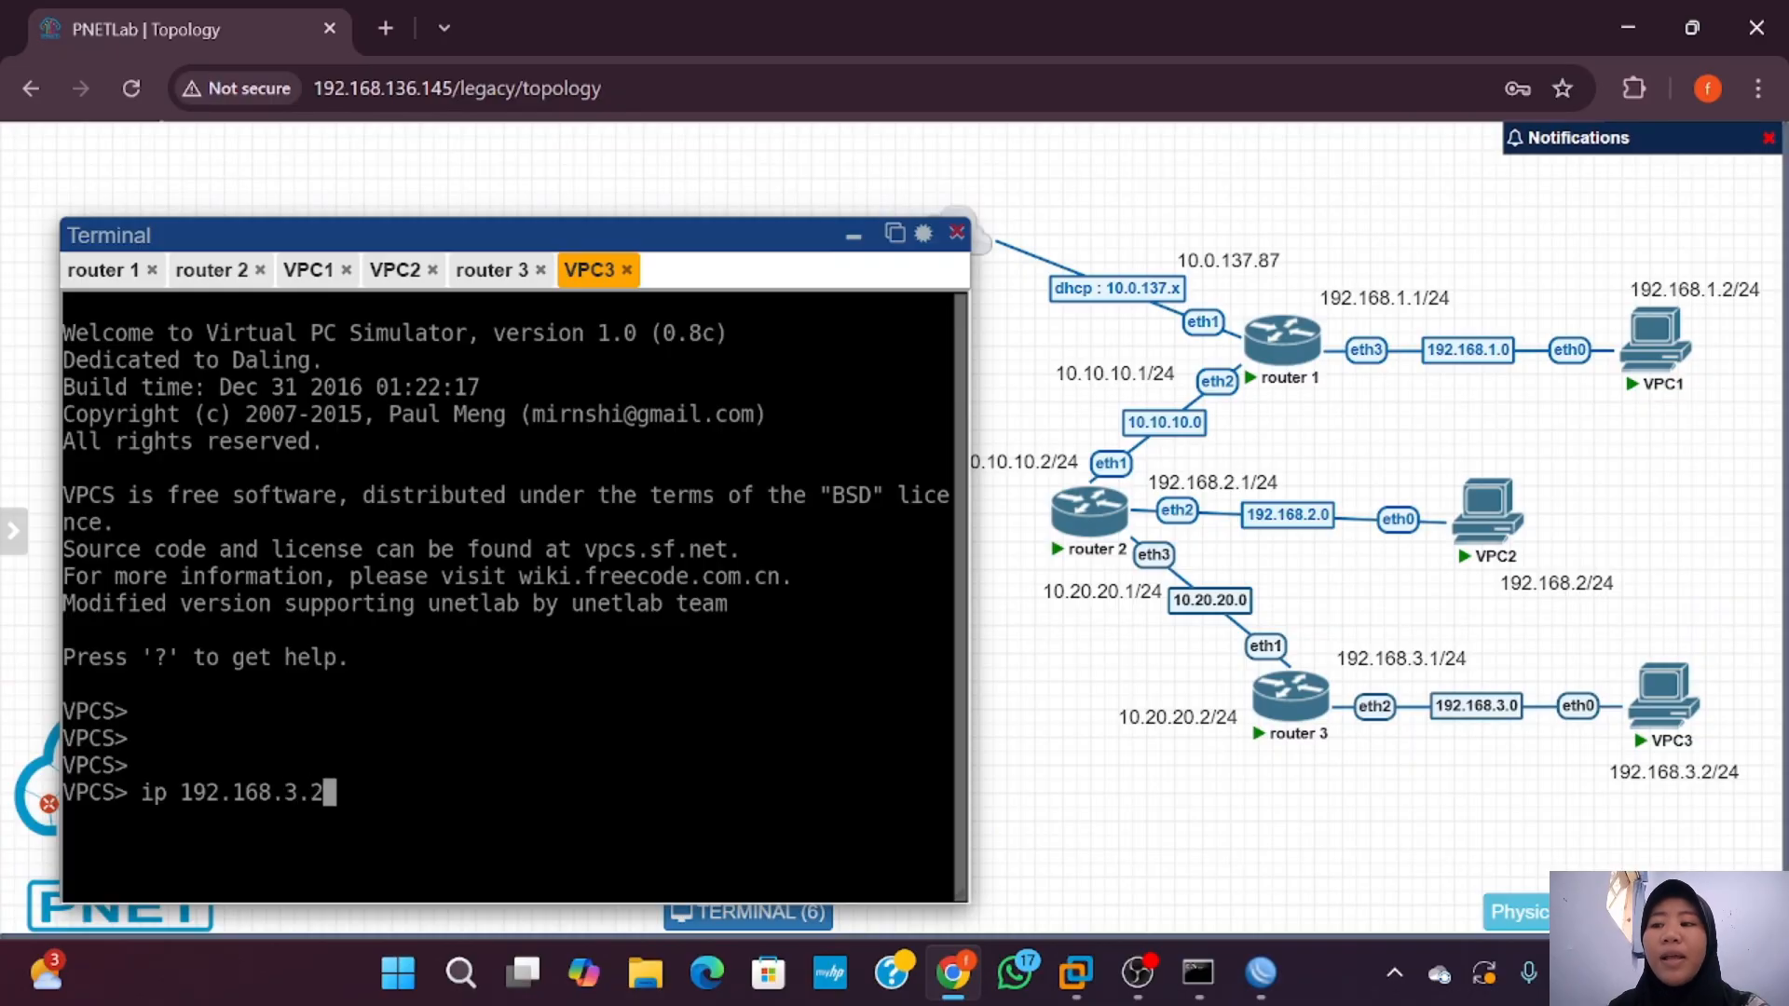
pyautogui.write('/24 192.168')
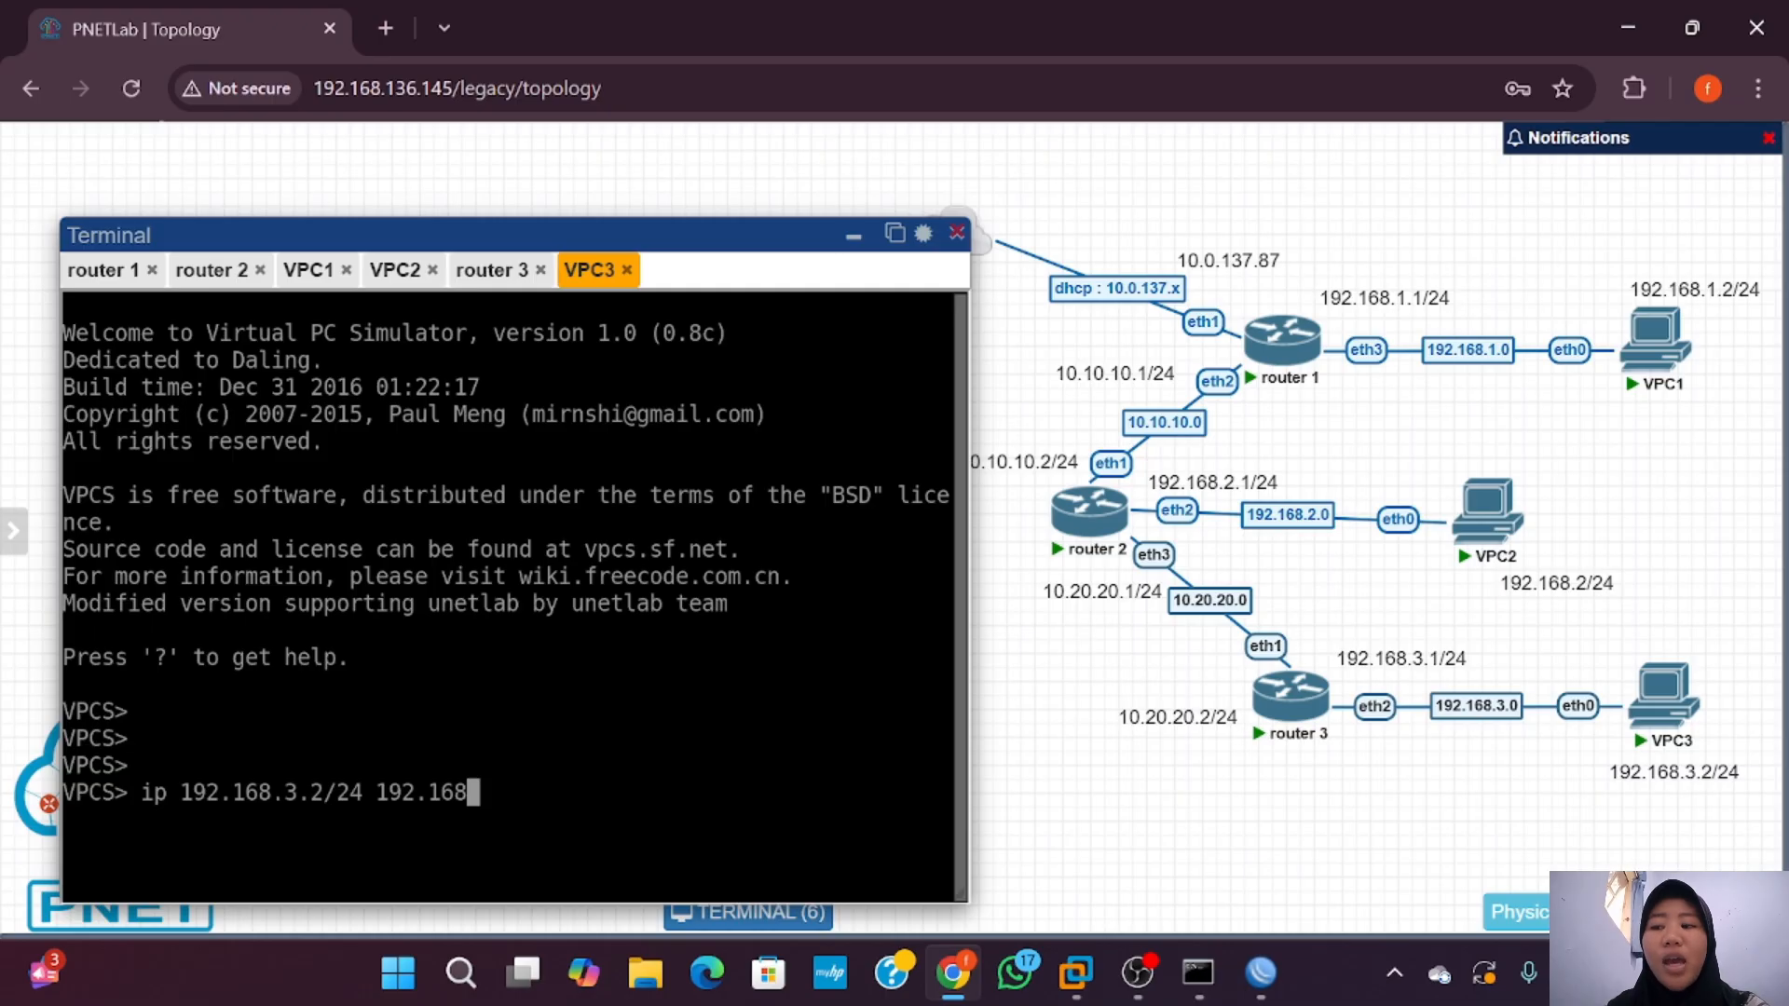
pyautogui.write('.3.1/24')
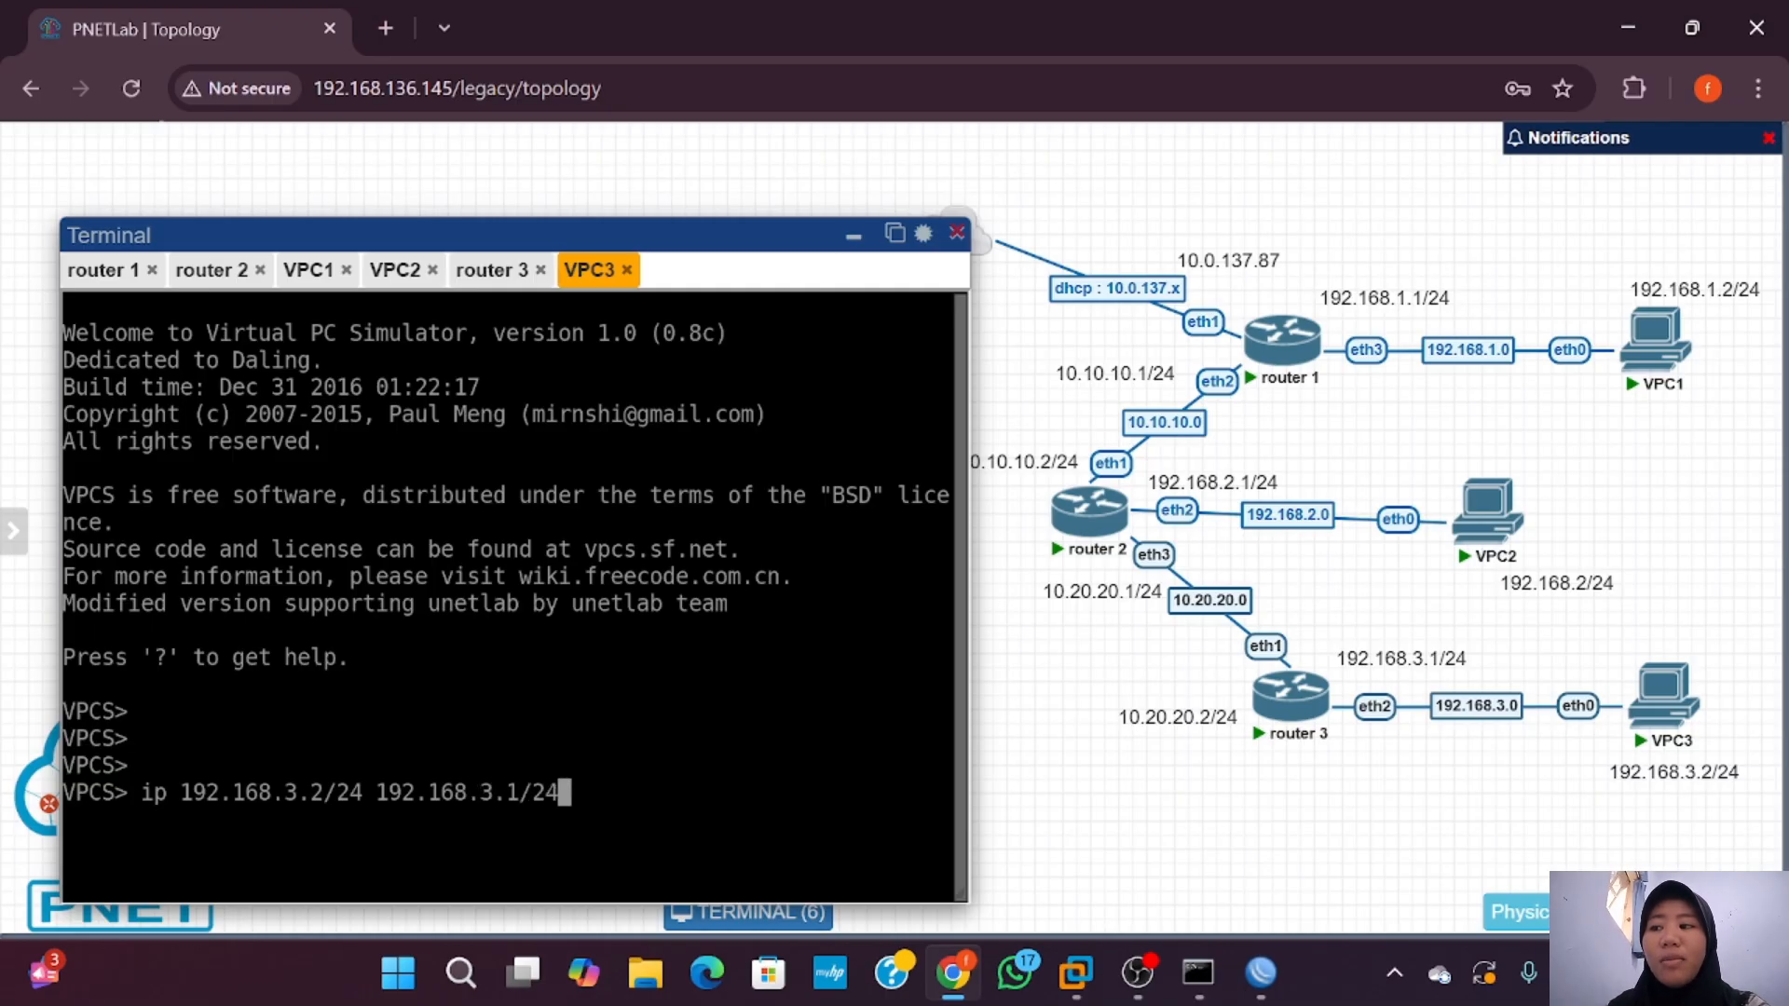
pyautogui.press('Return')
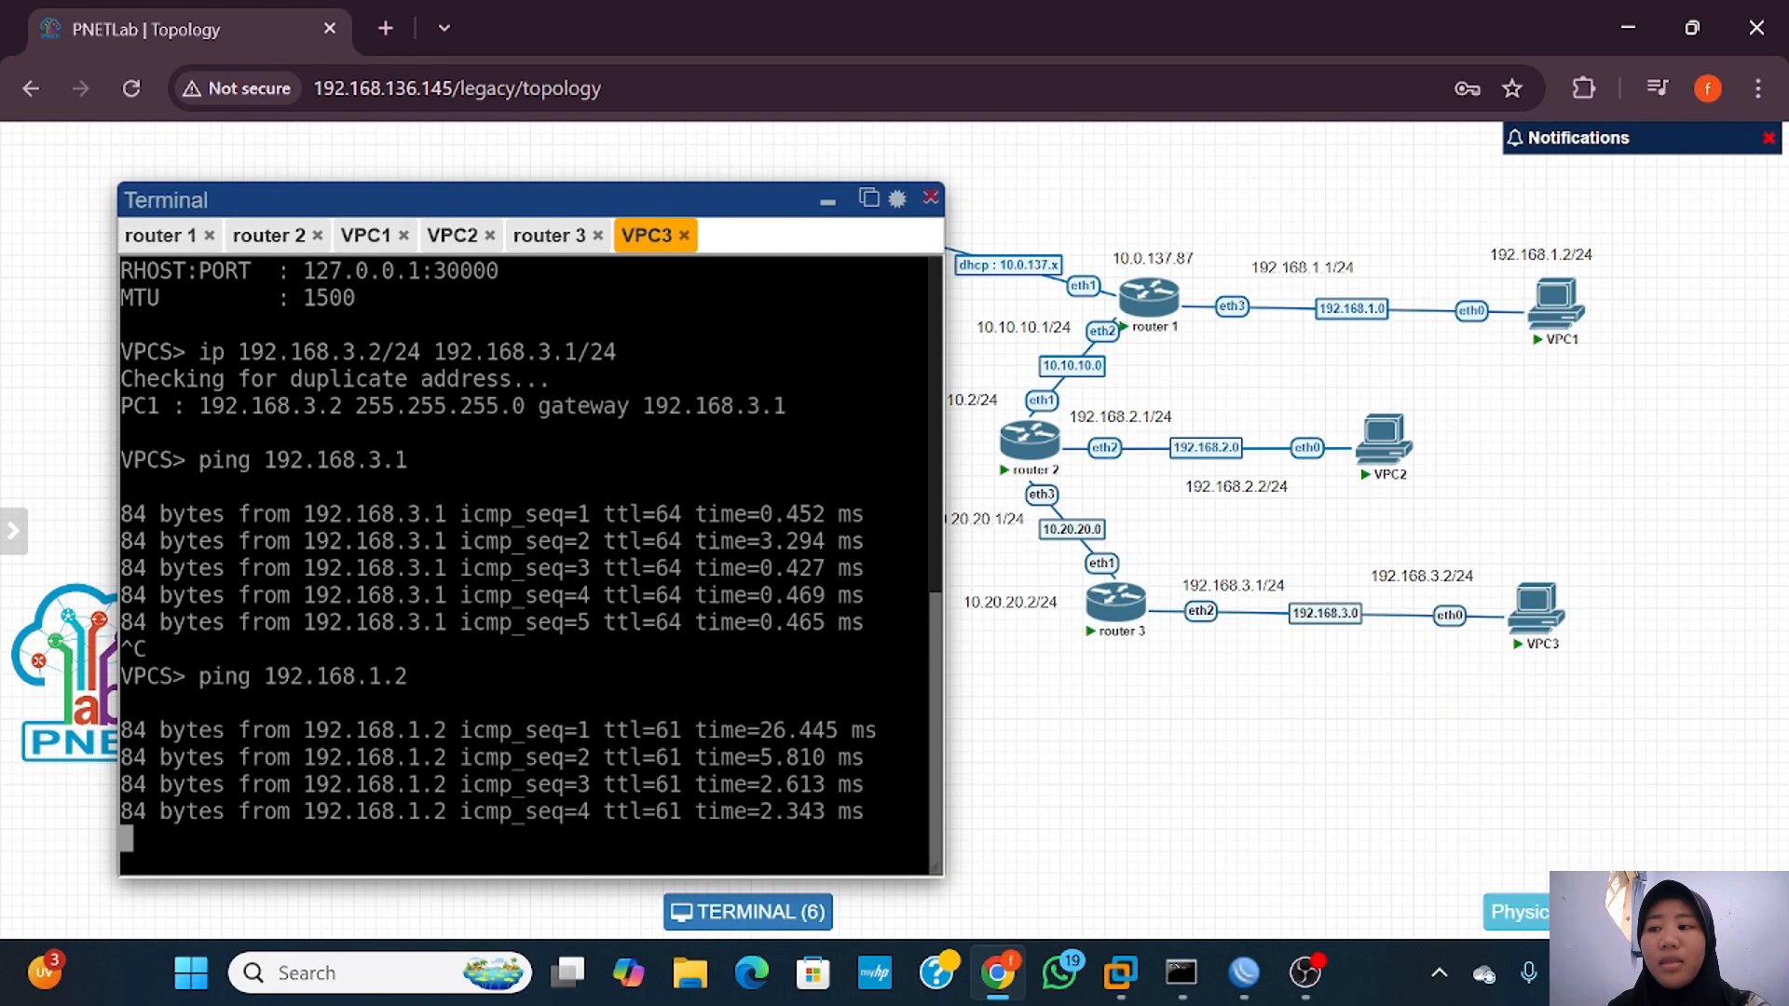
pyautogui.hotkey('ctrl', 'c')
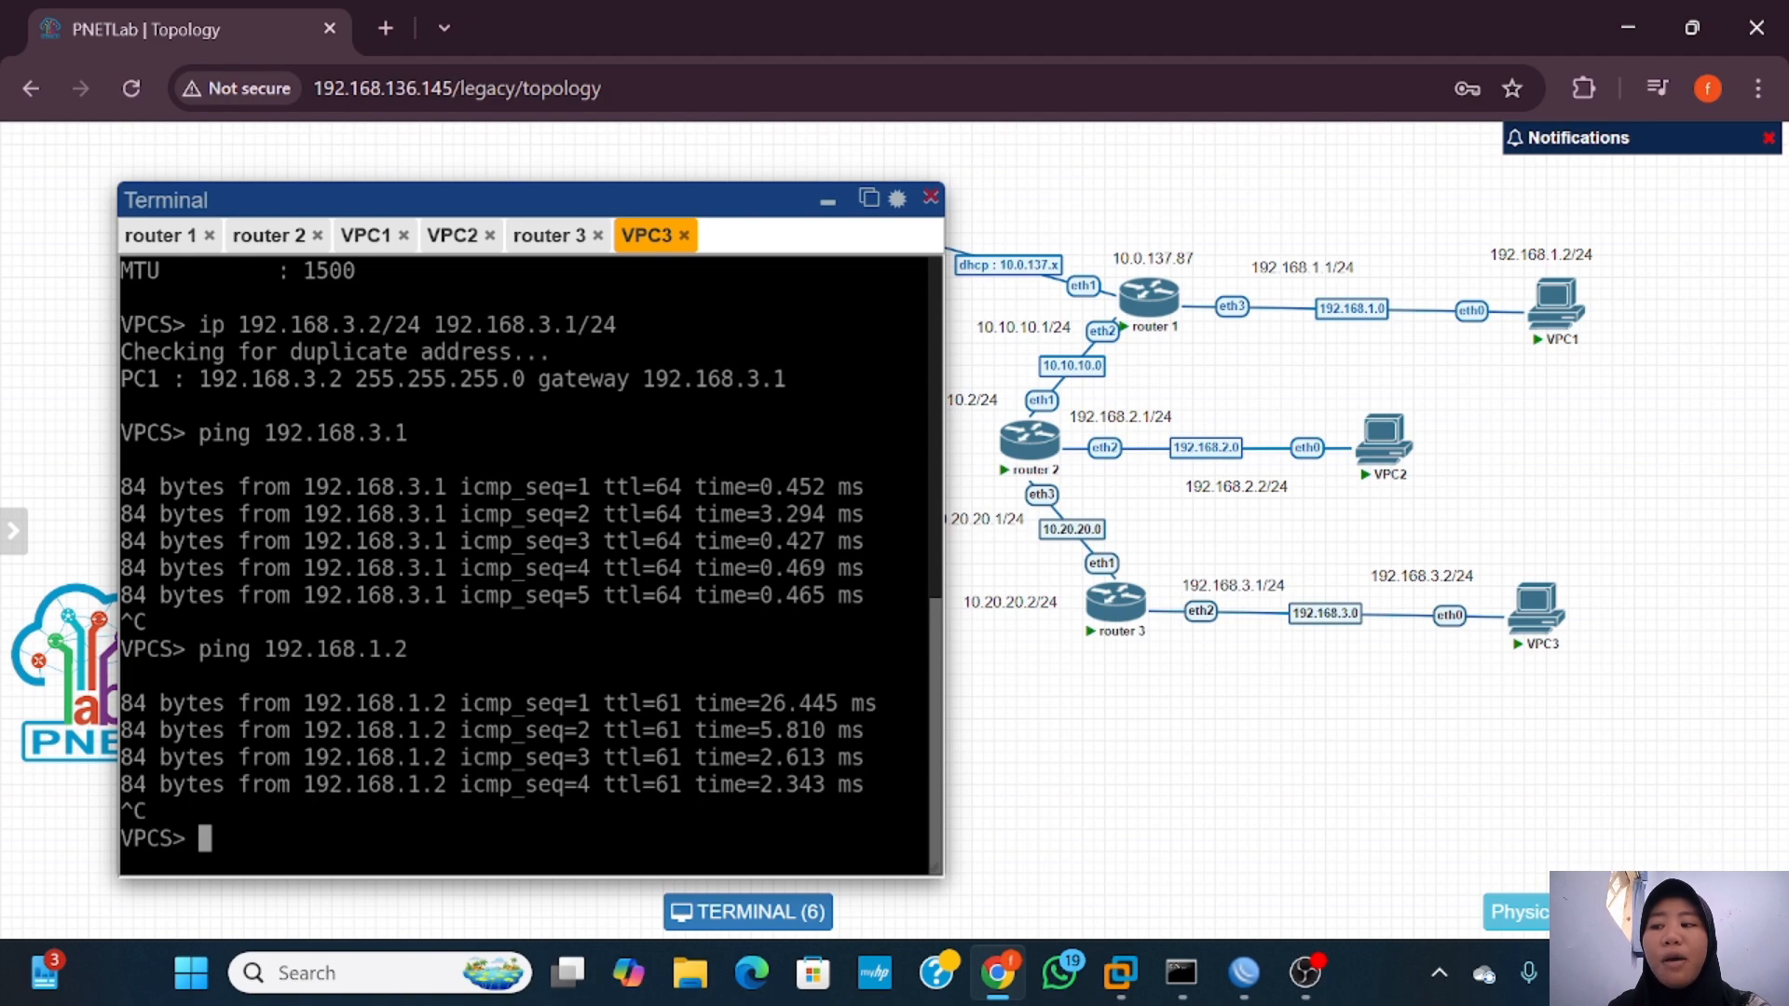
pyautogui.write('ping 192.168')
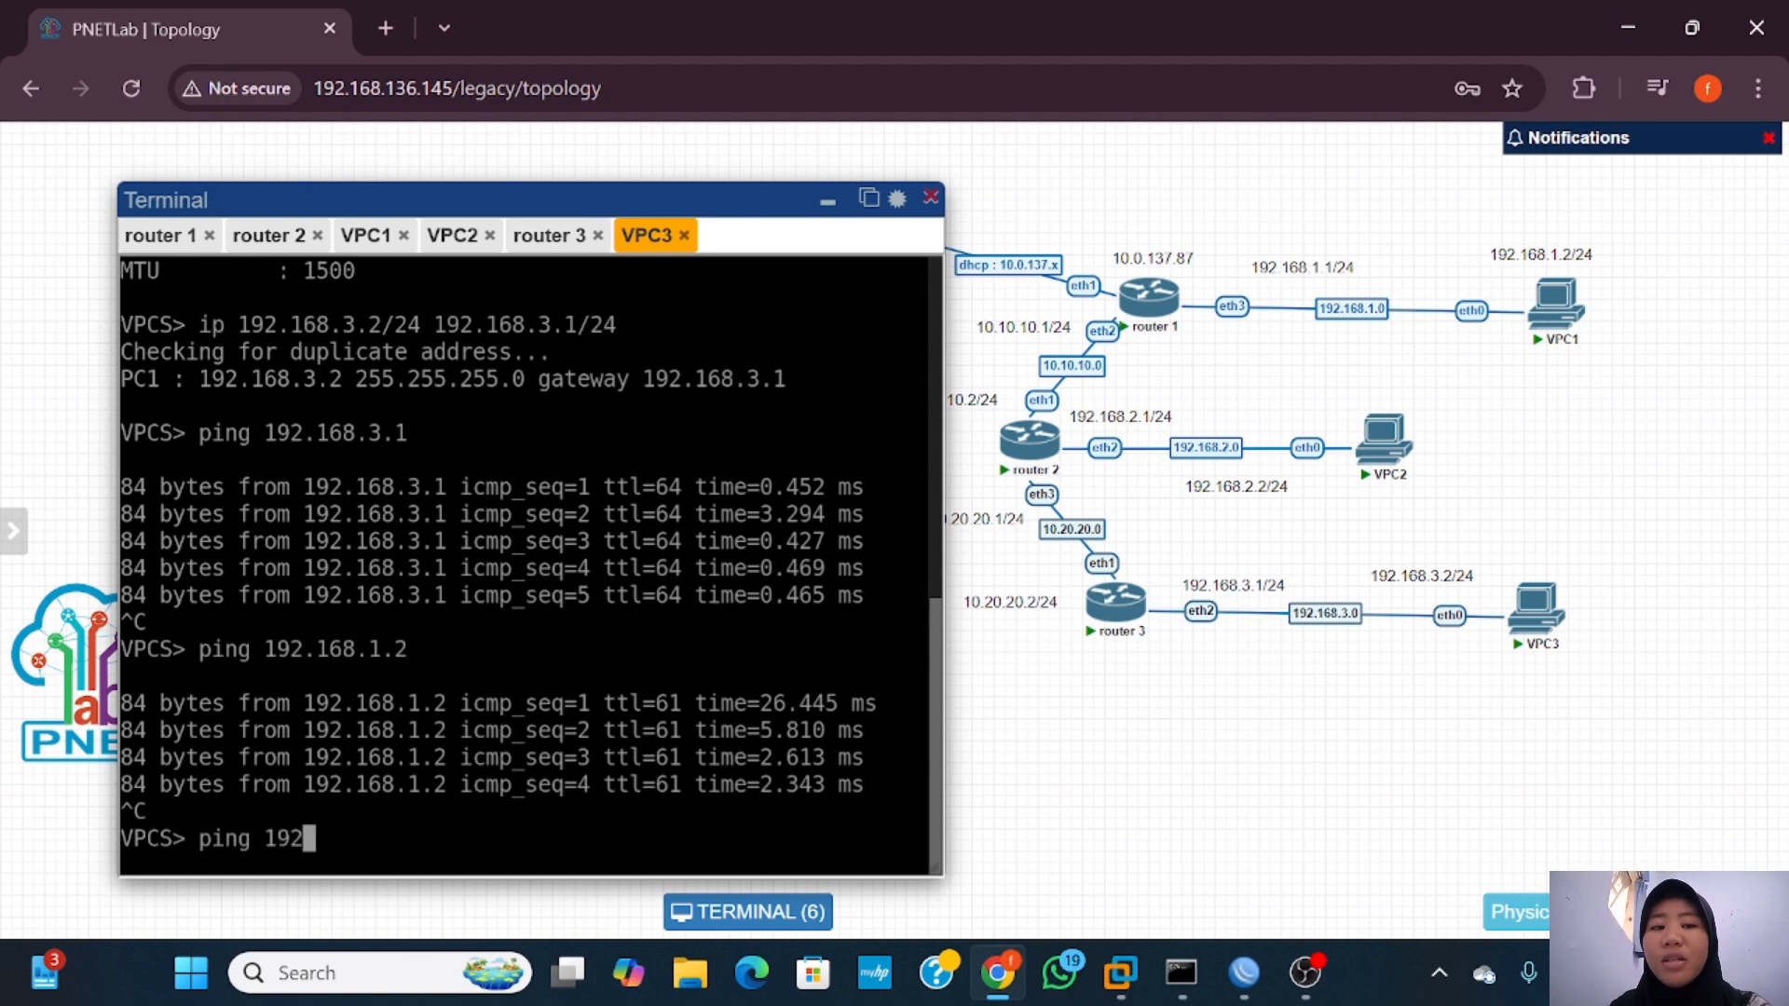
pyautogui.write('.2')
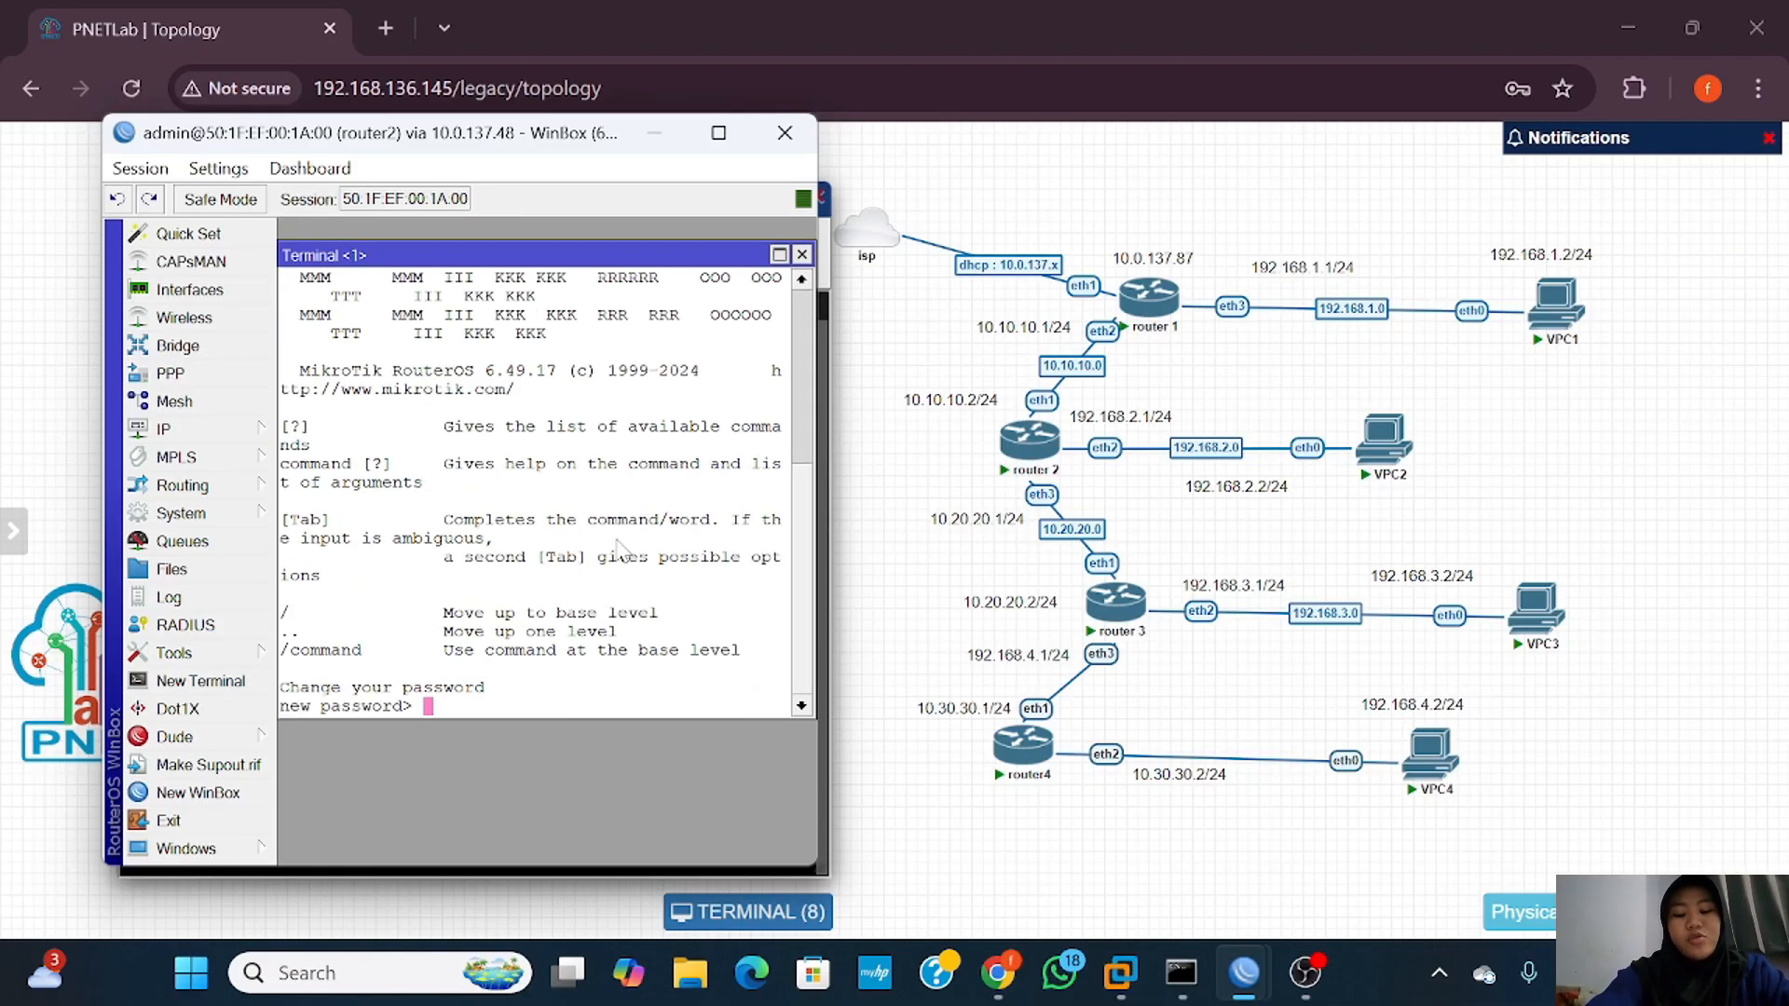
# Step: Add router2's default route via 10.10.10.1 in the terminal and print its routing table
pyautogui.press('Return')
pyautogui.press('Return')
pyautogui.press('Return')
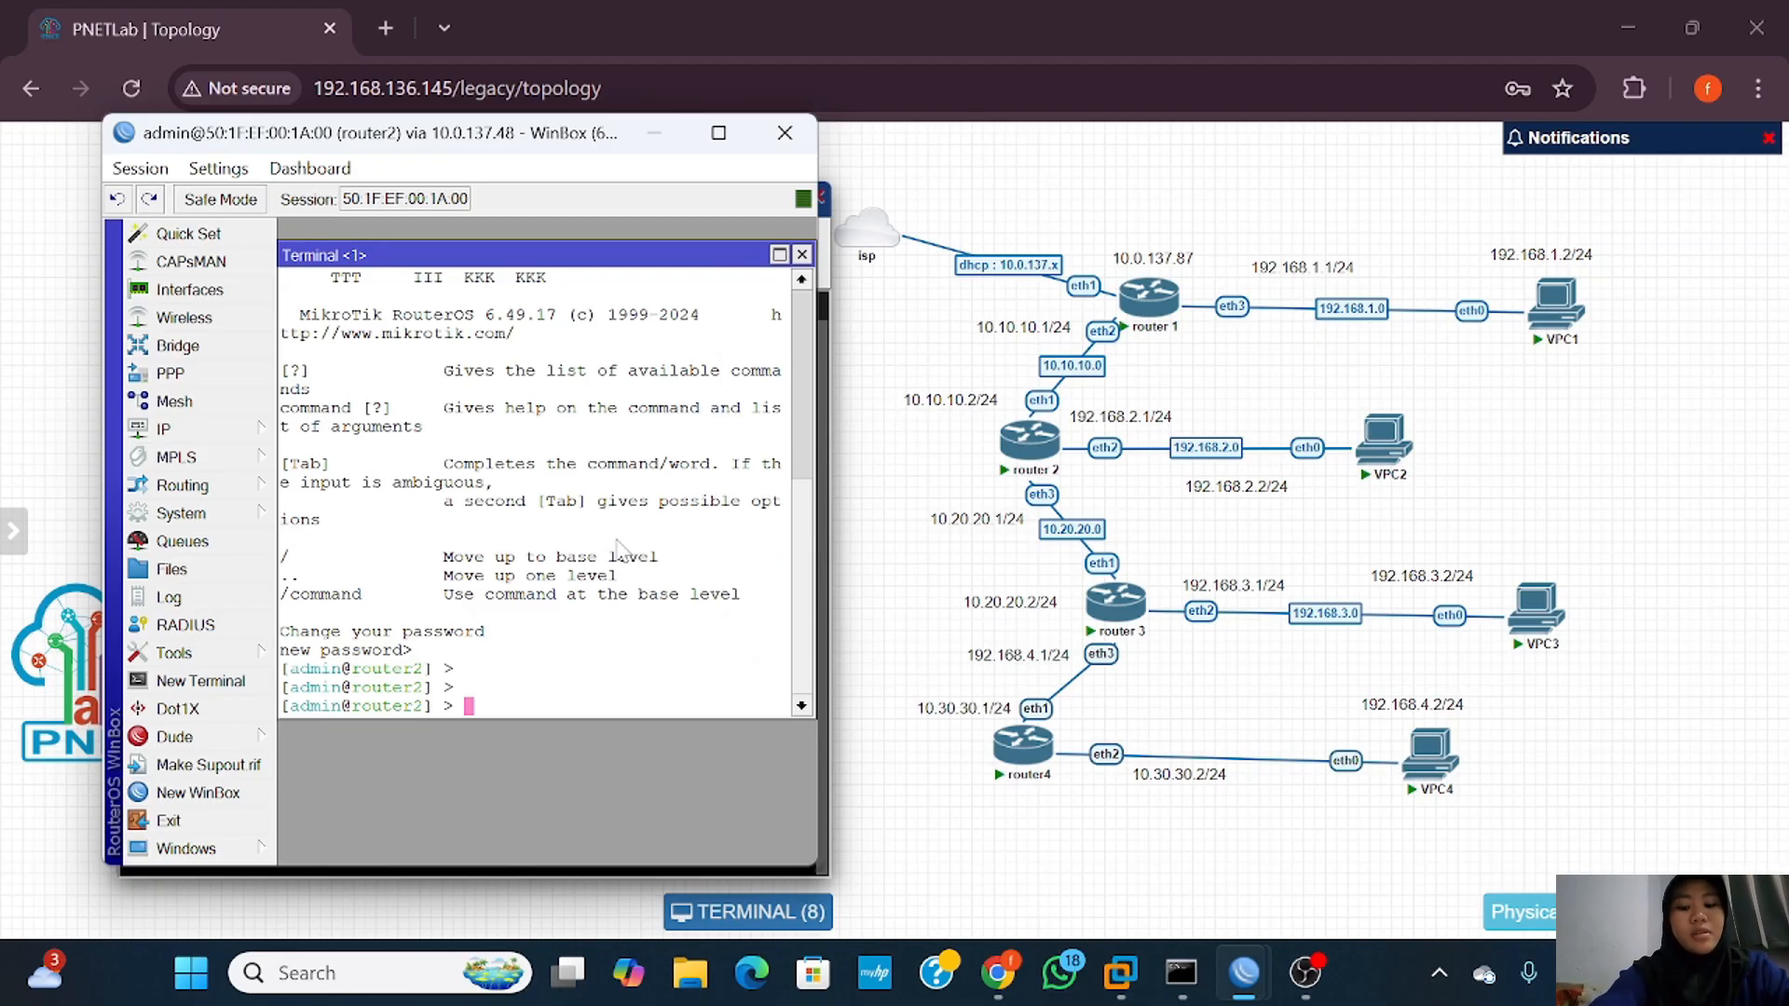
pyautogui.write('ip ')
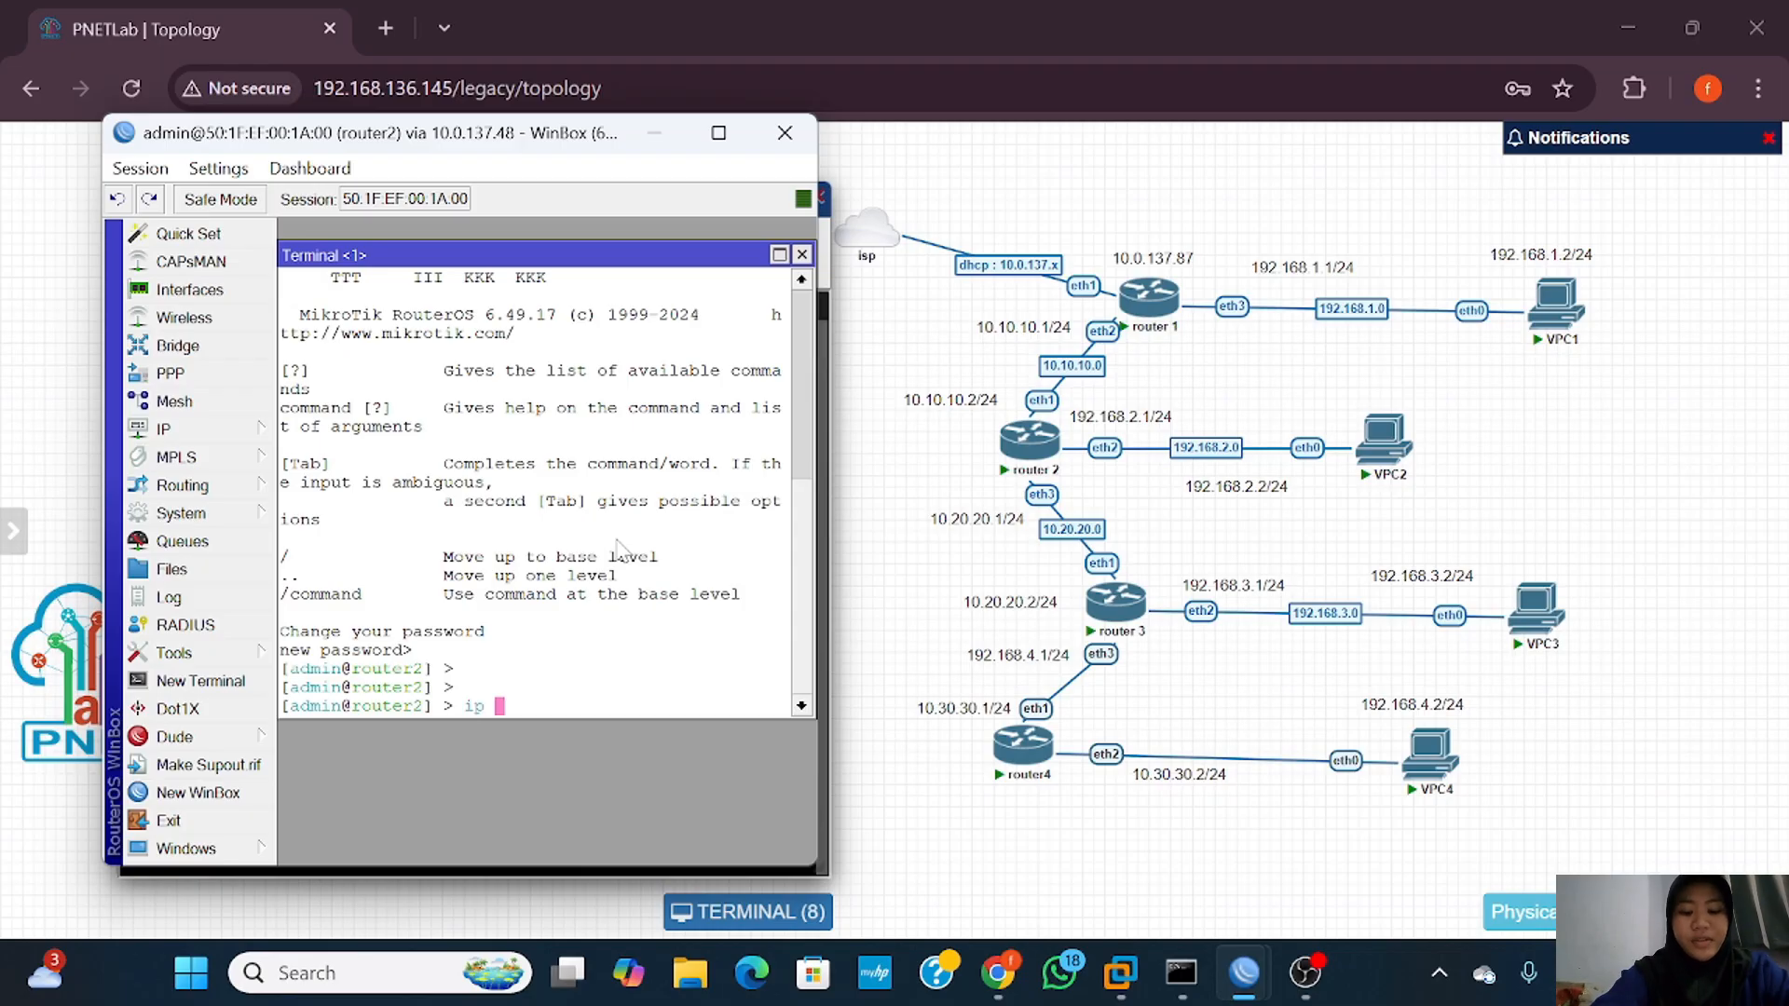
pyautogui.write('route ')
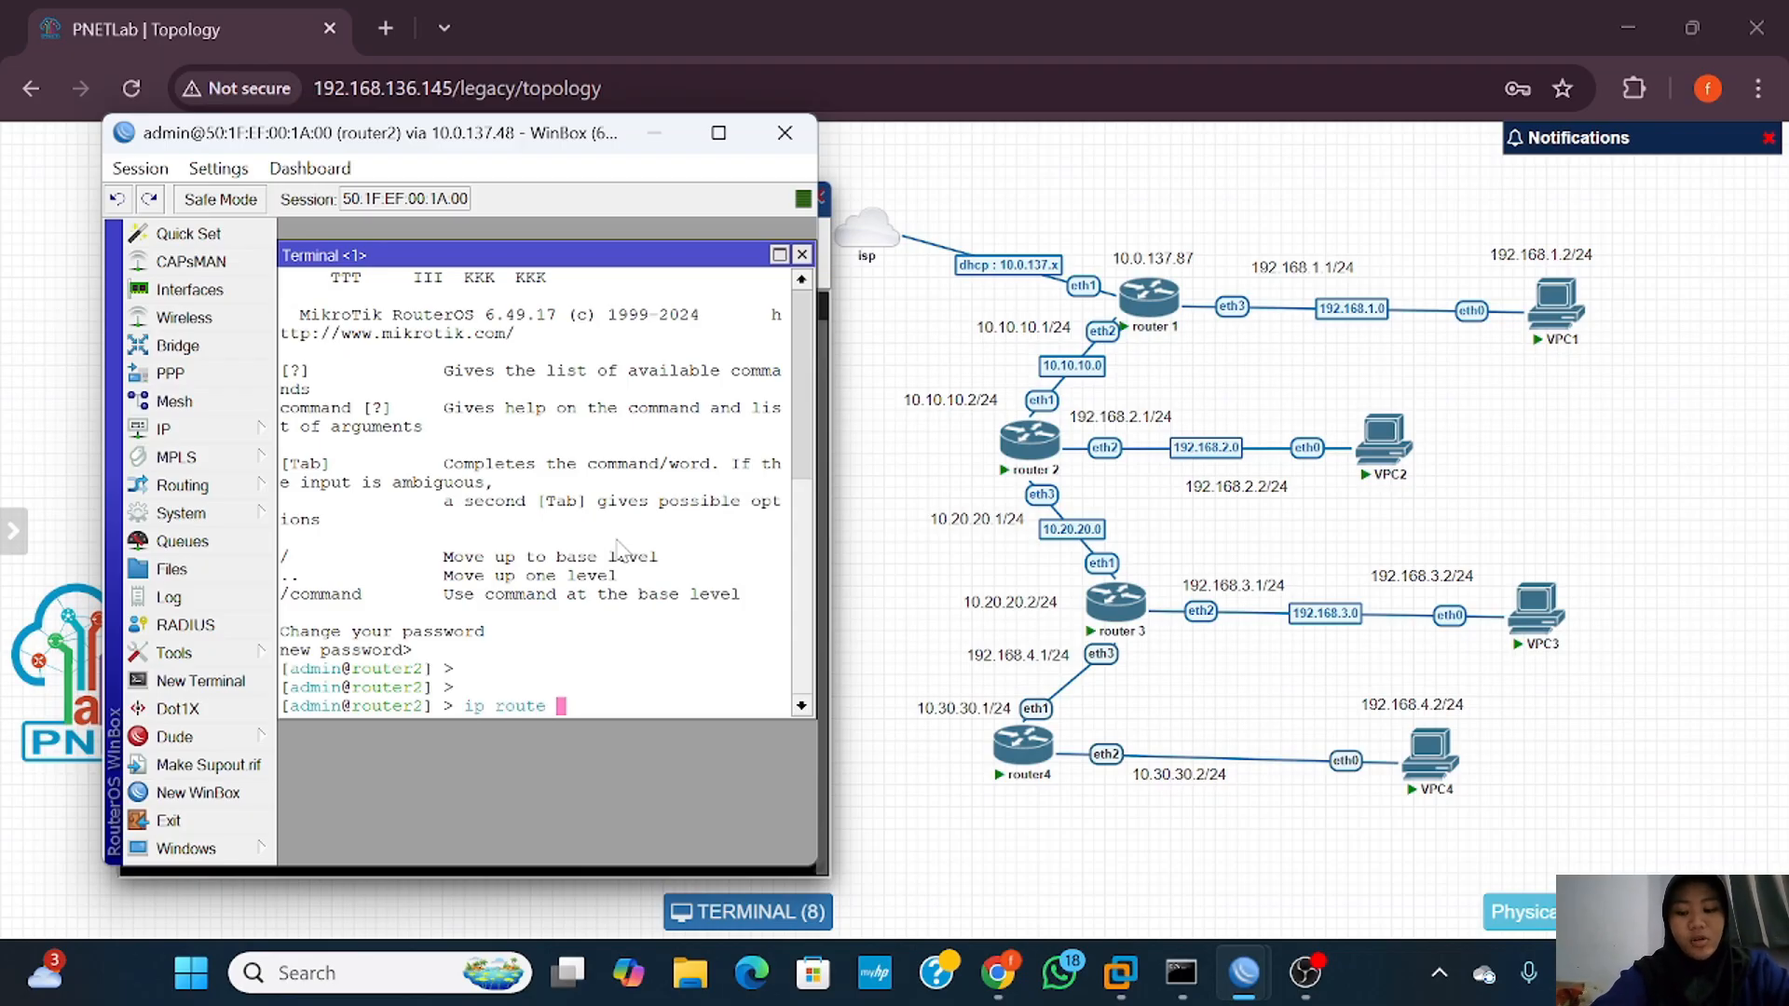
pyautogui.write('add gateway')
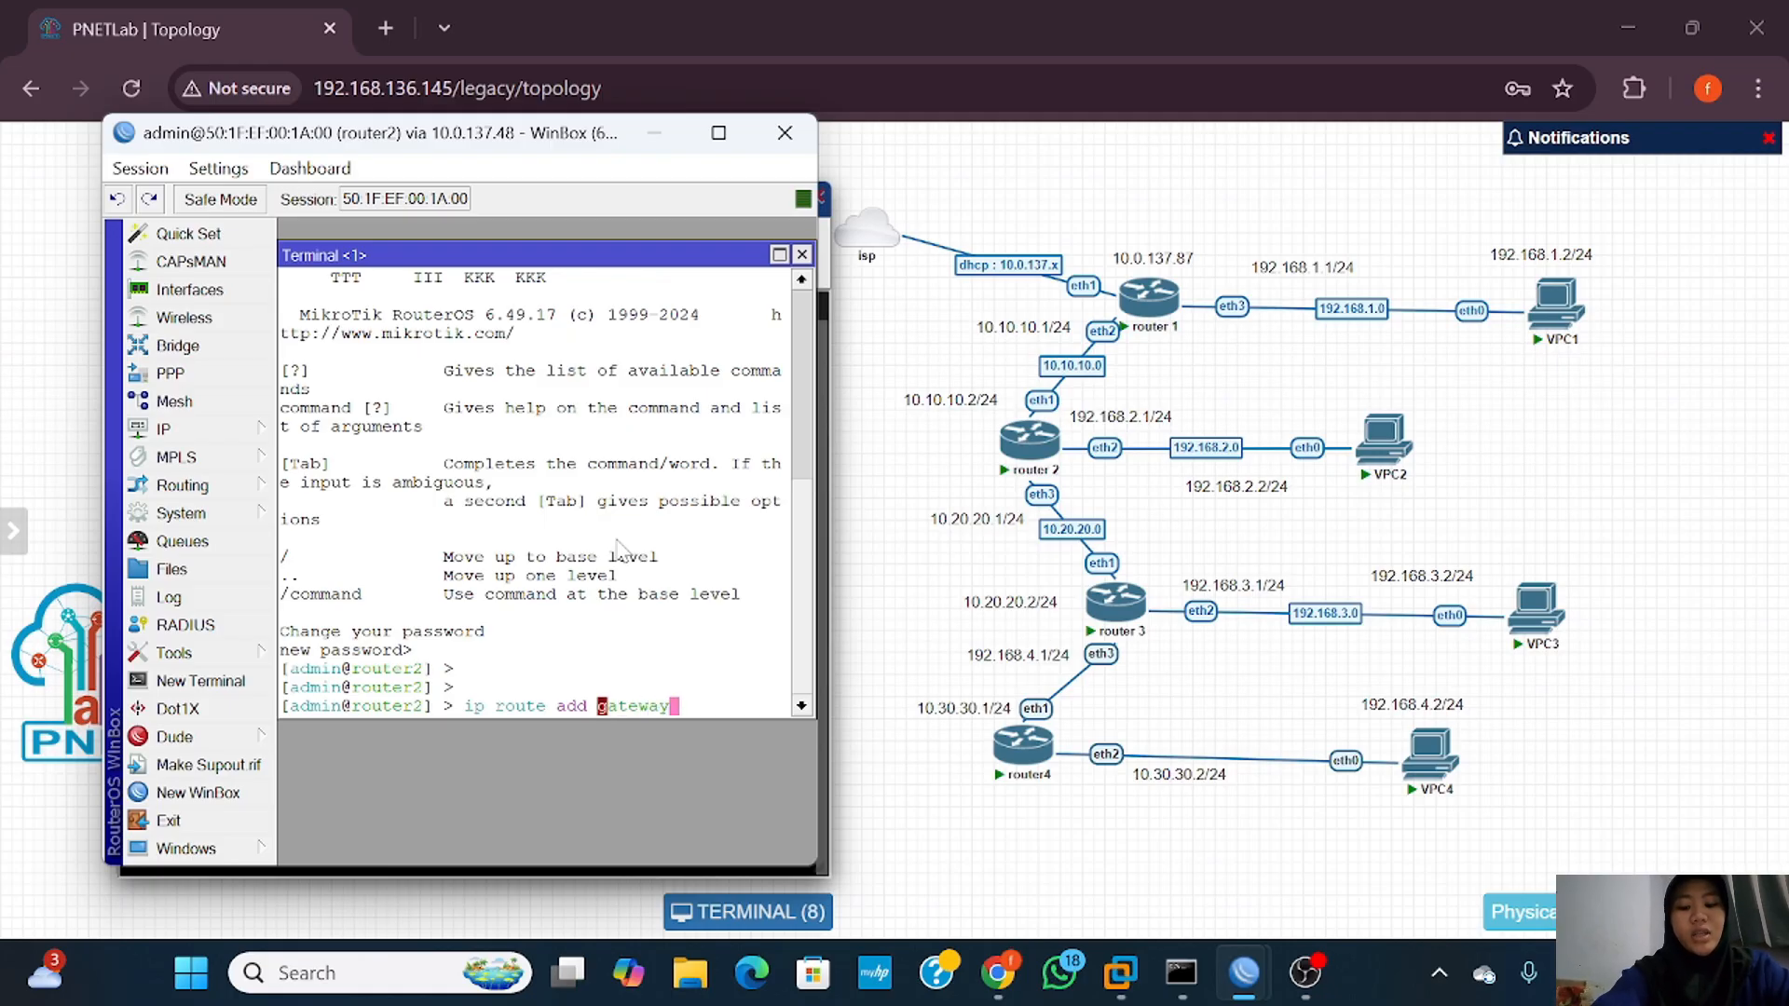
pyautogui.write('=10.')
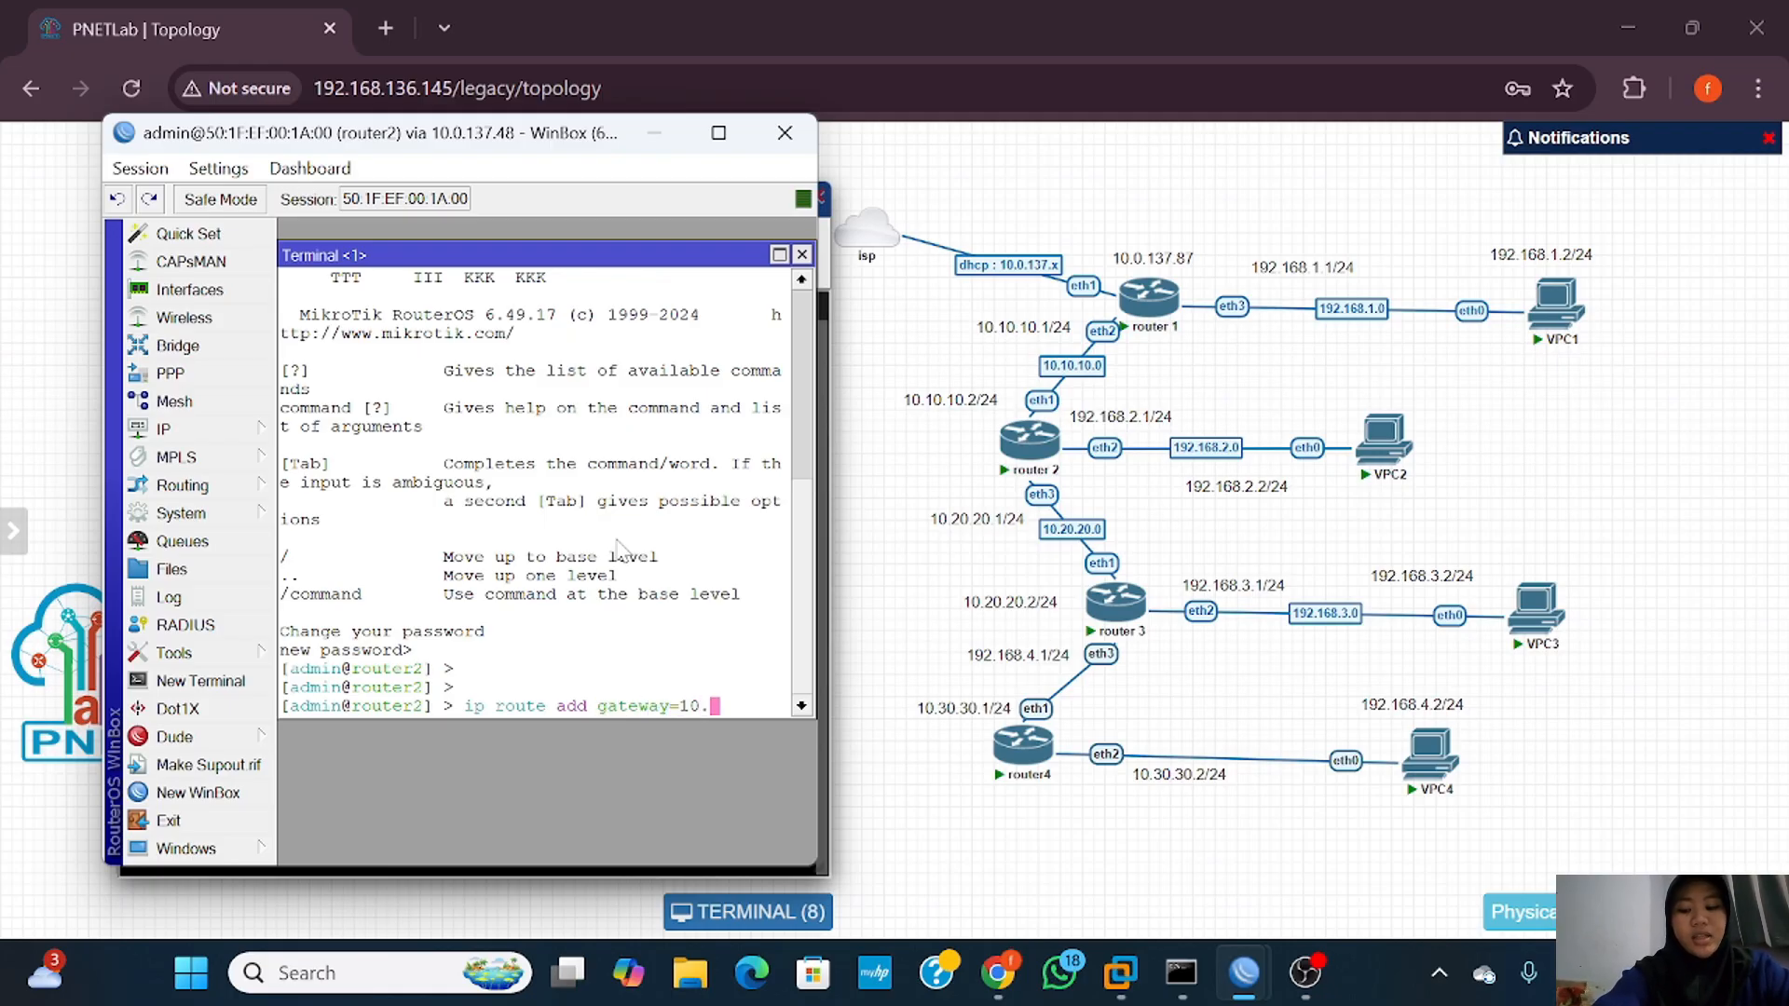
pyautogui.write('10.10')
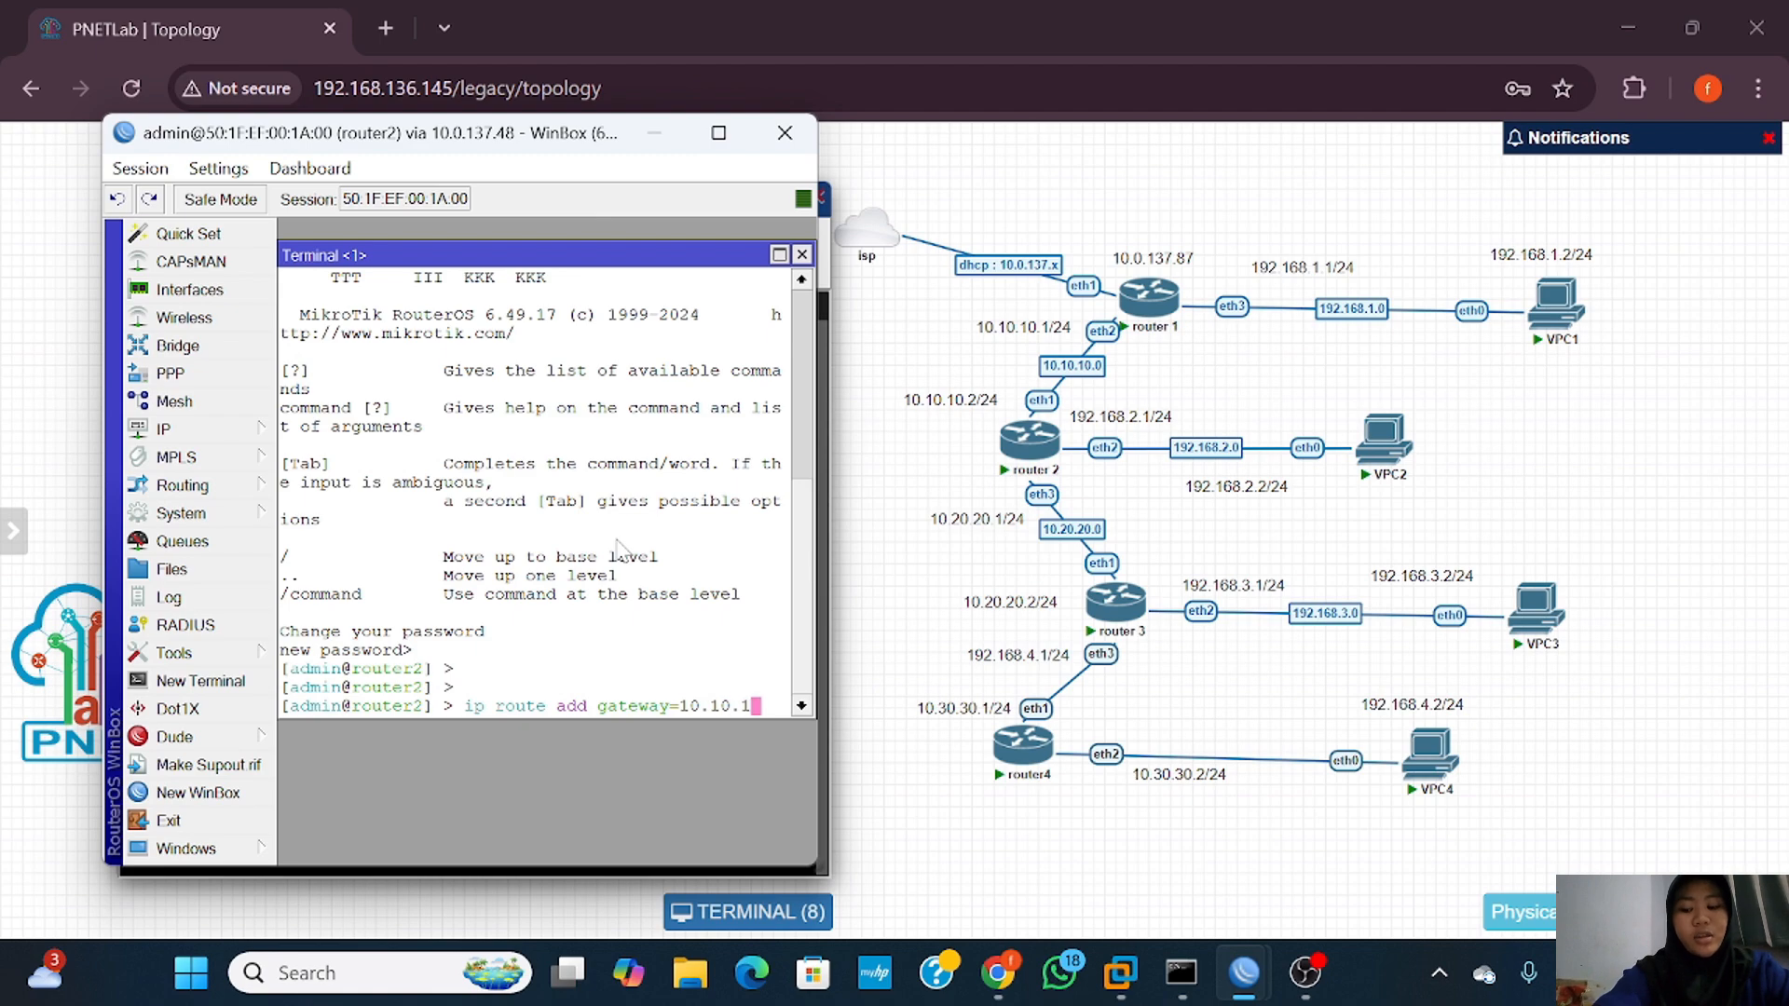
pyautogui.write('.1')
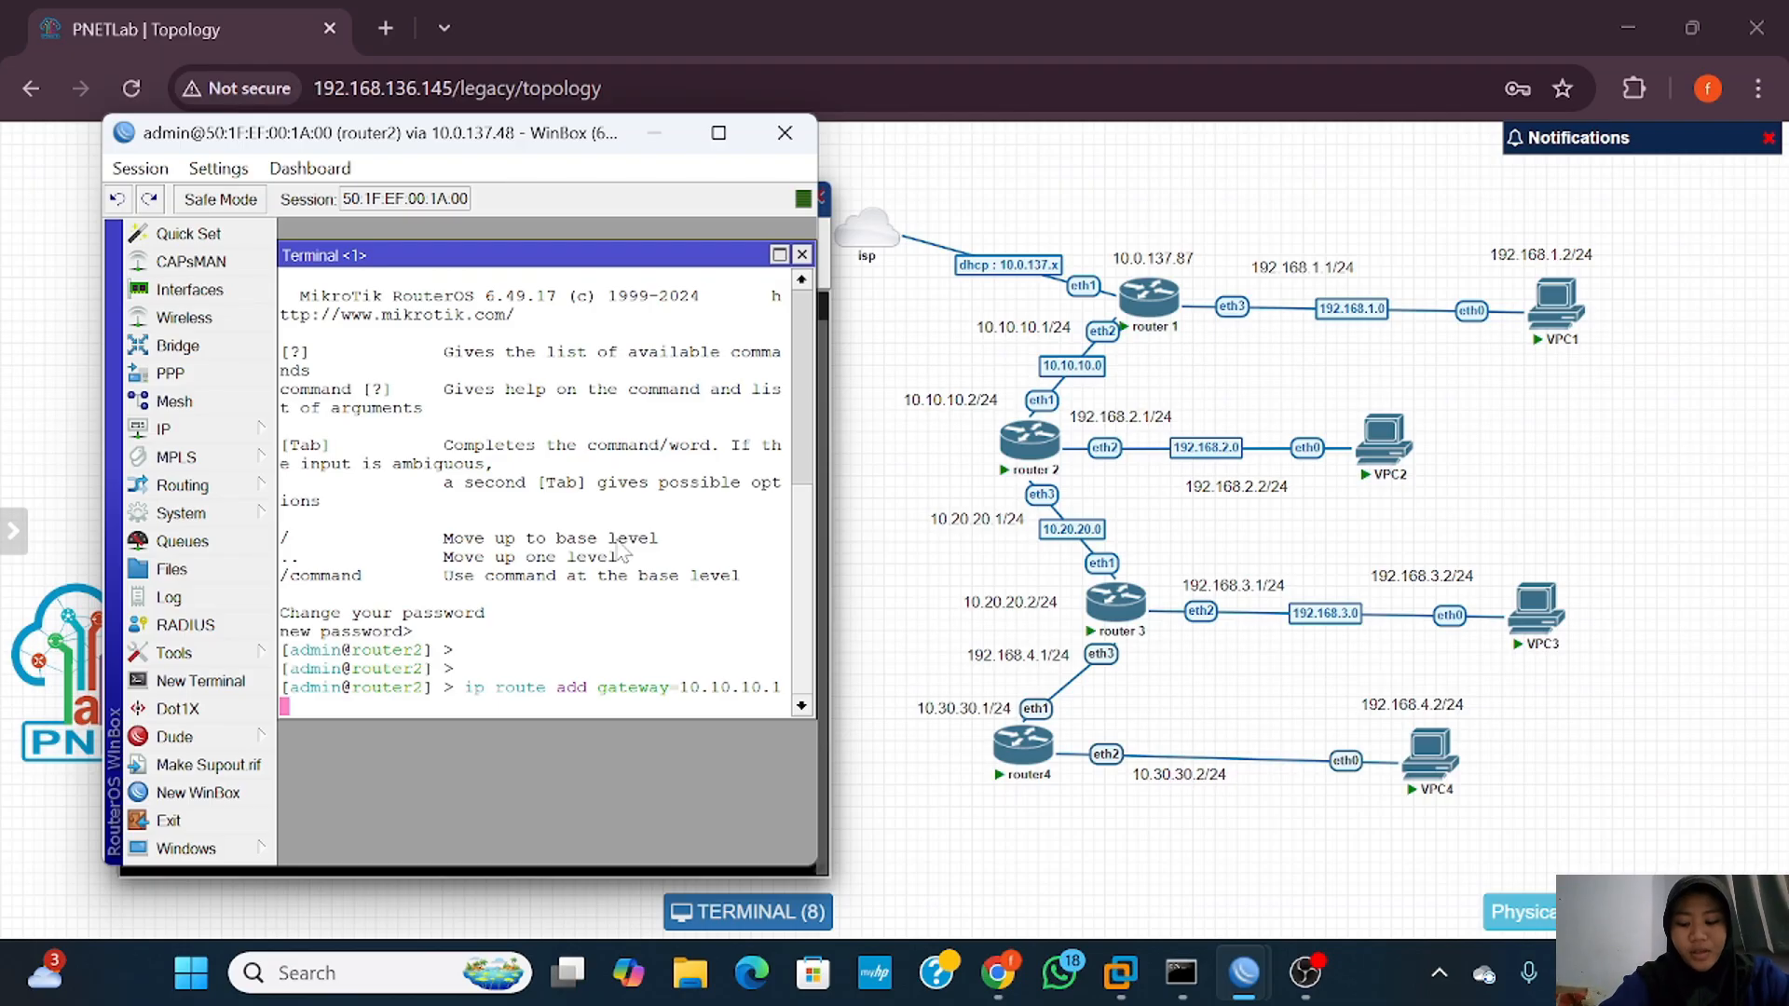
pyautogui.press('Return')
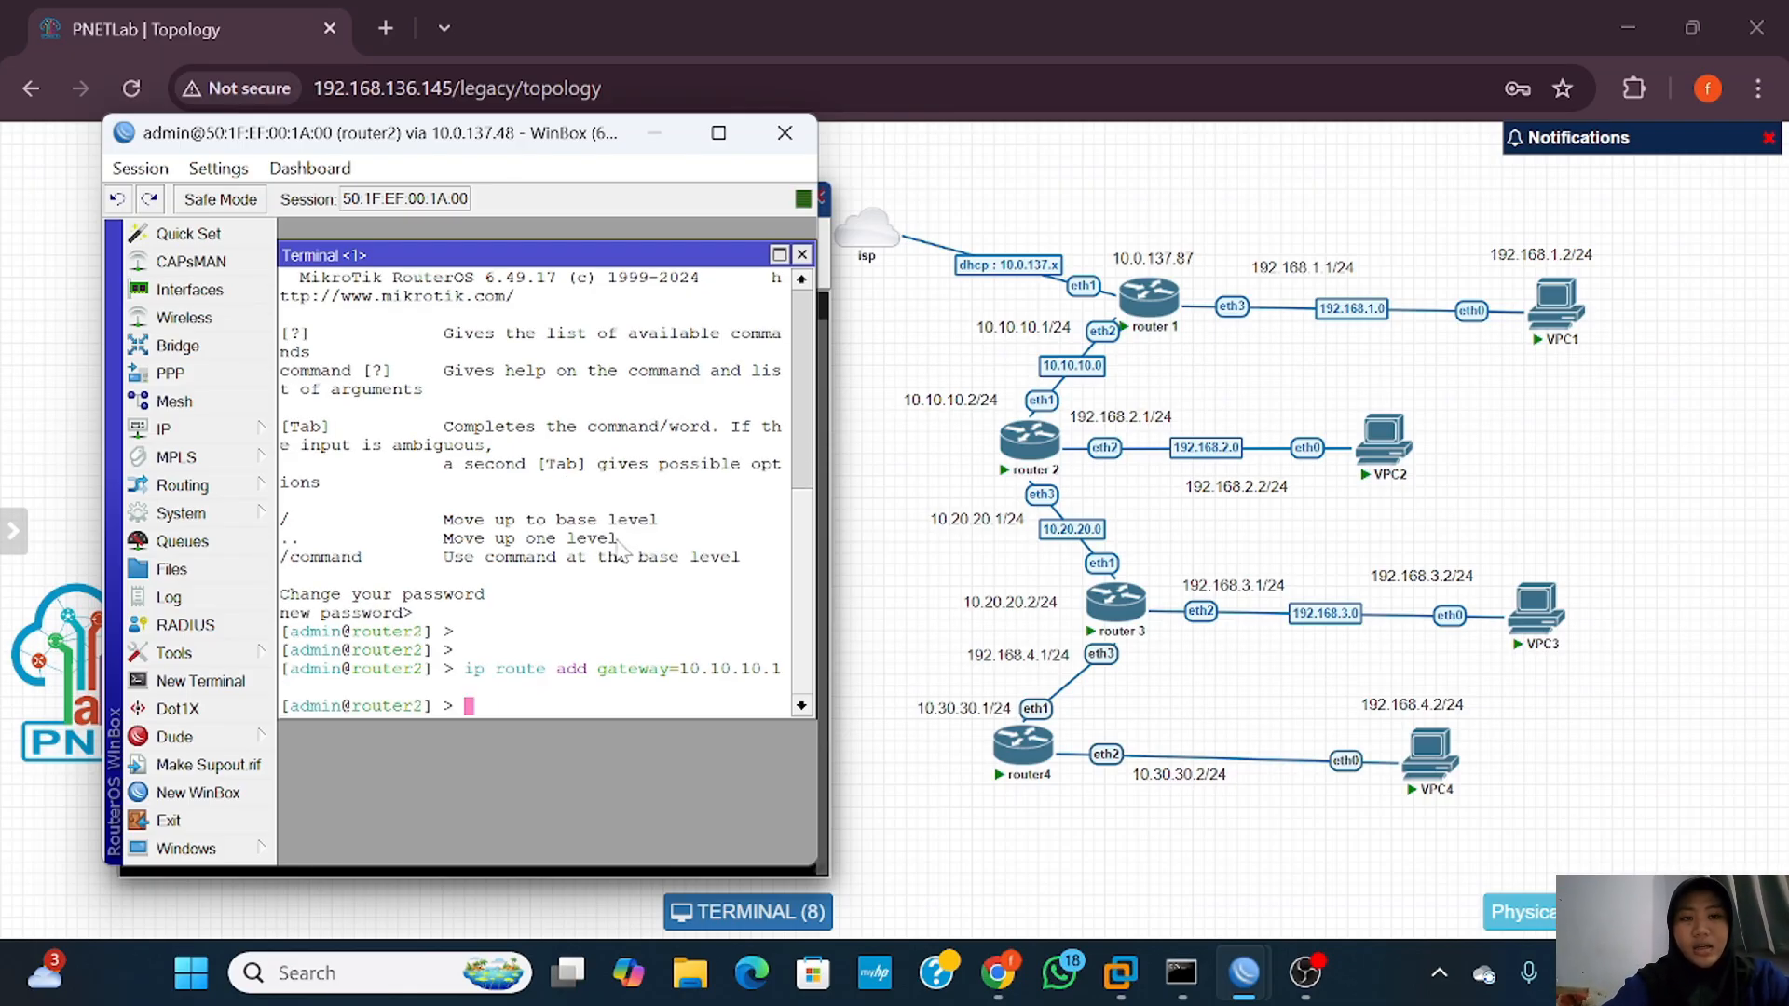
pyautogui.write('ip rout')
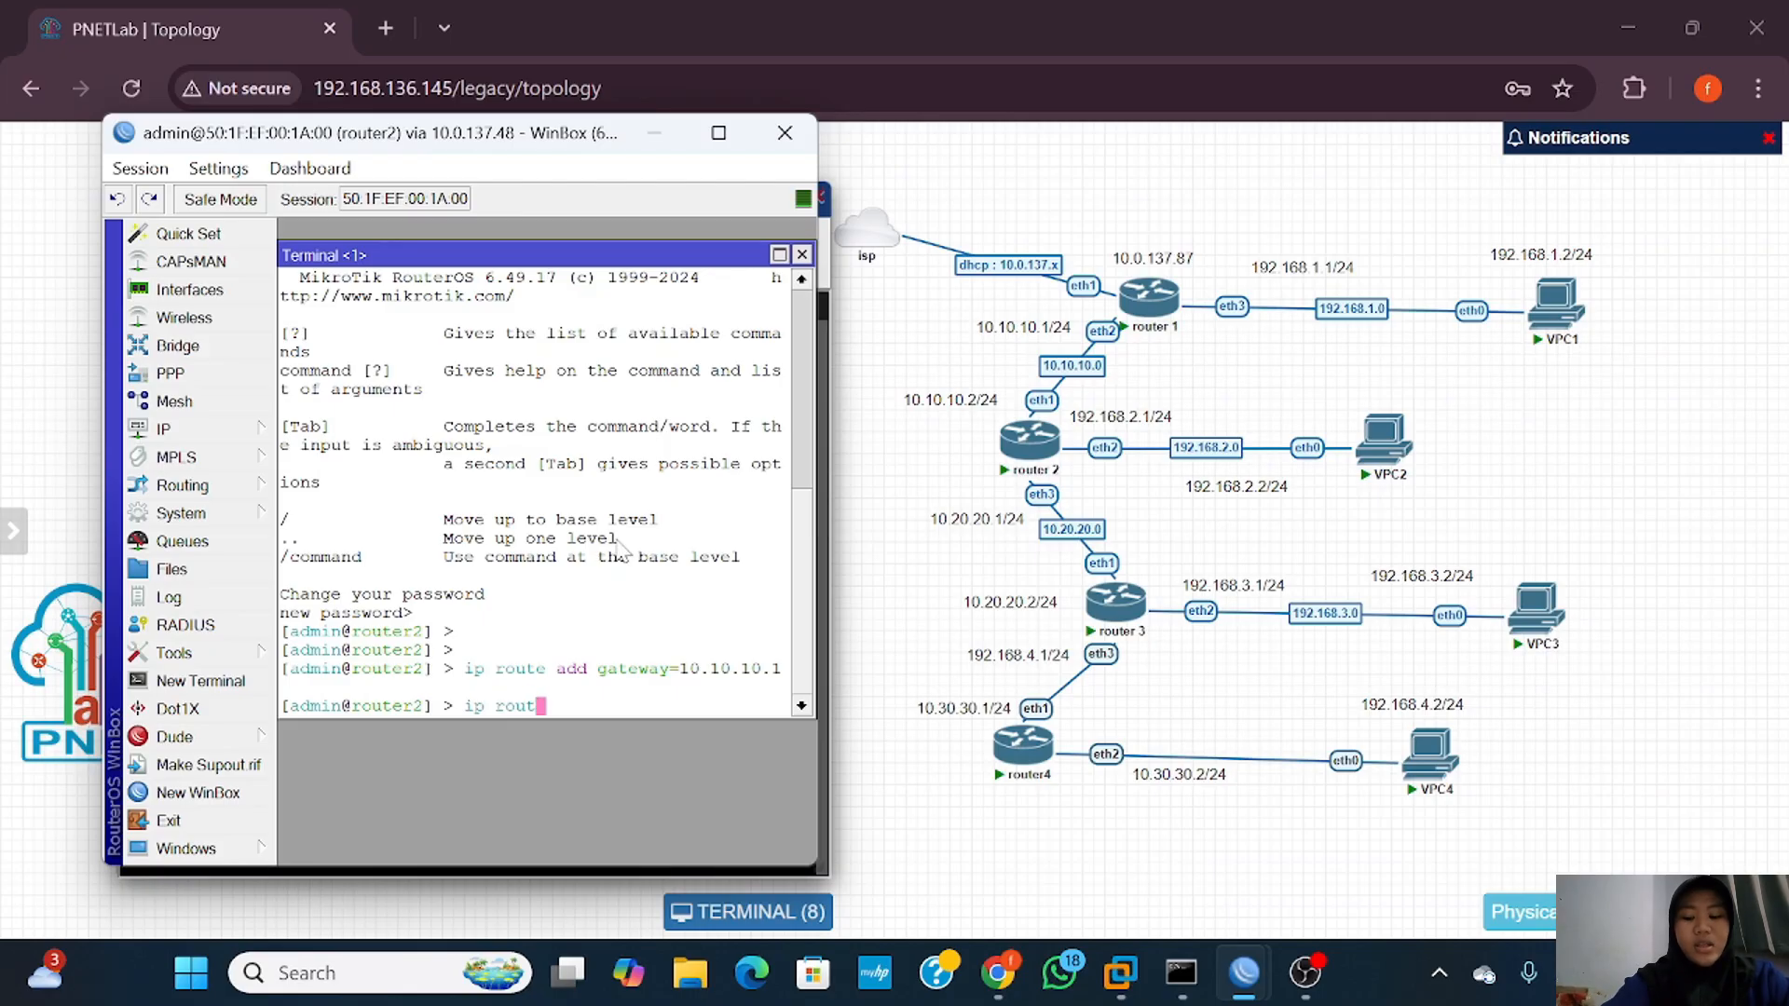
pyautogui.write('e print')
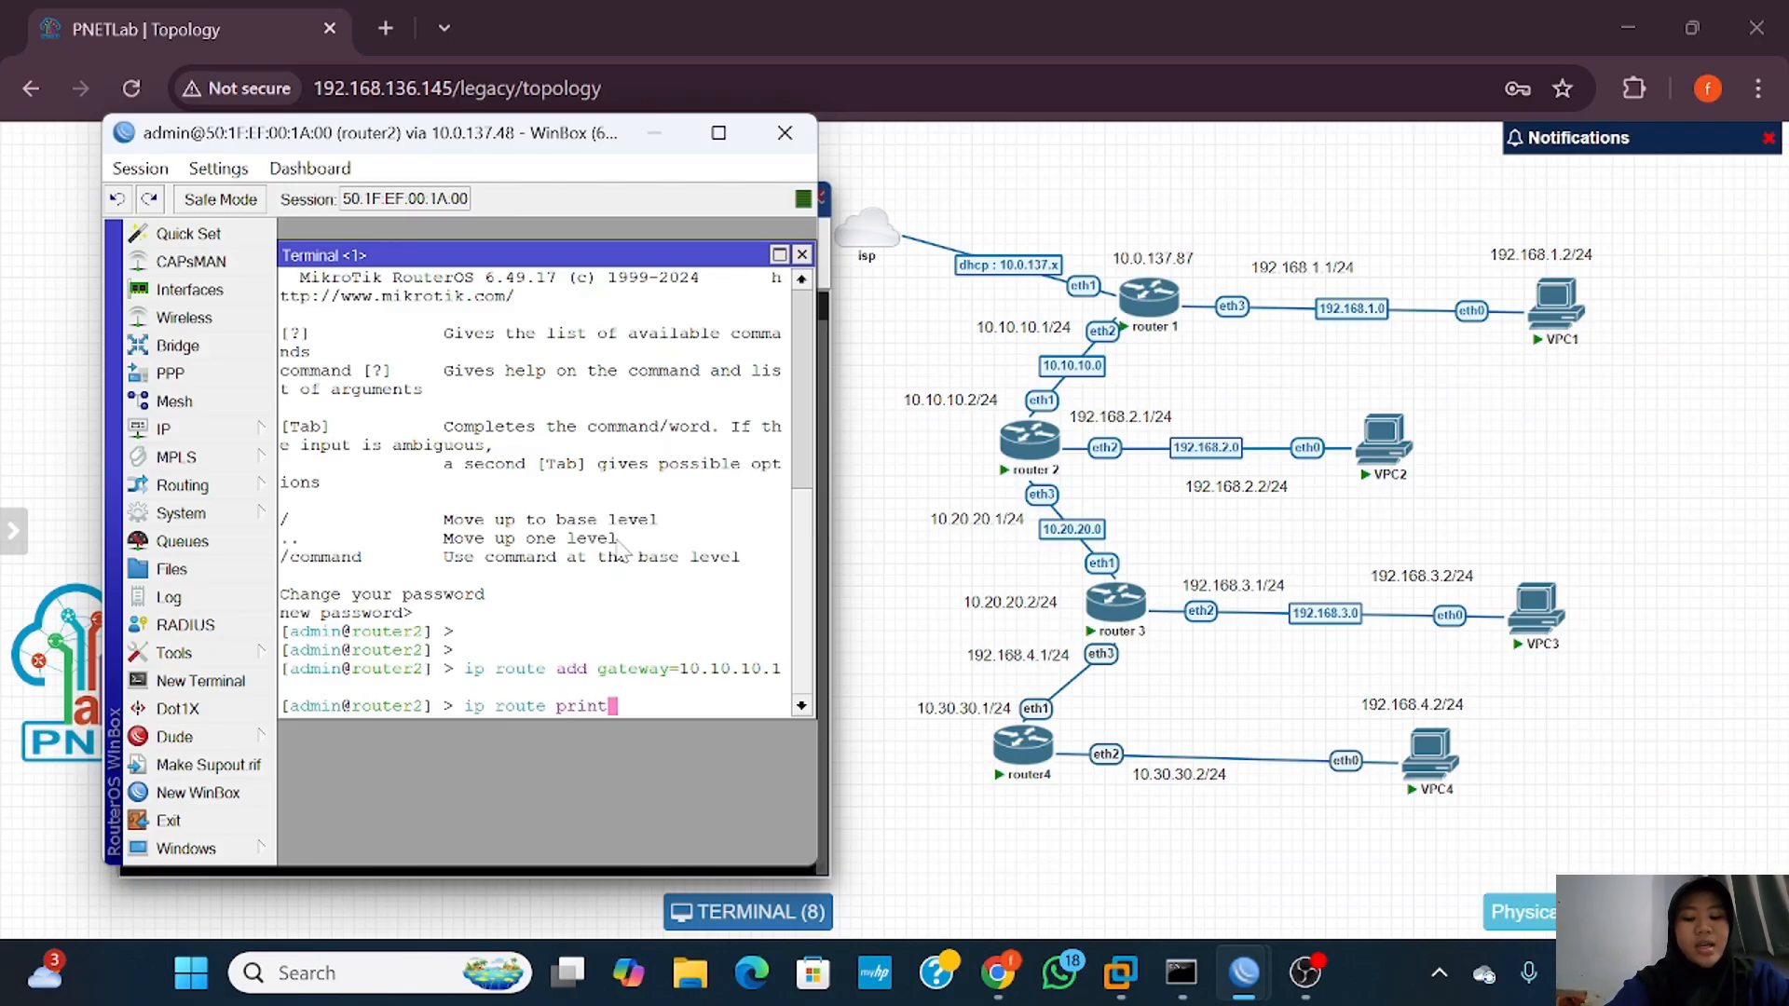
pyautogui.press('Return')
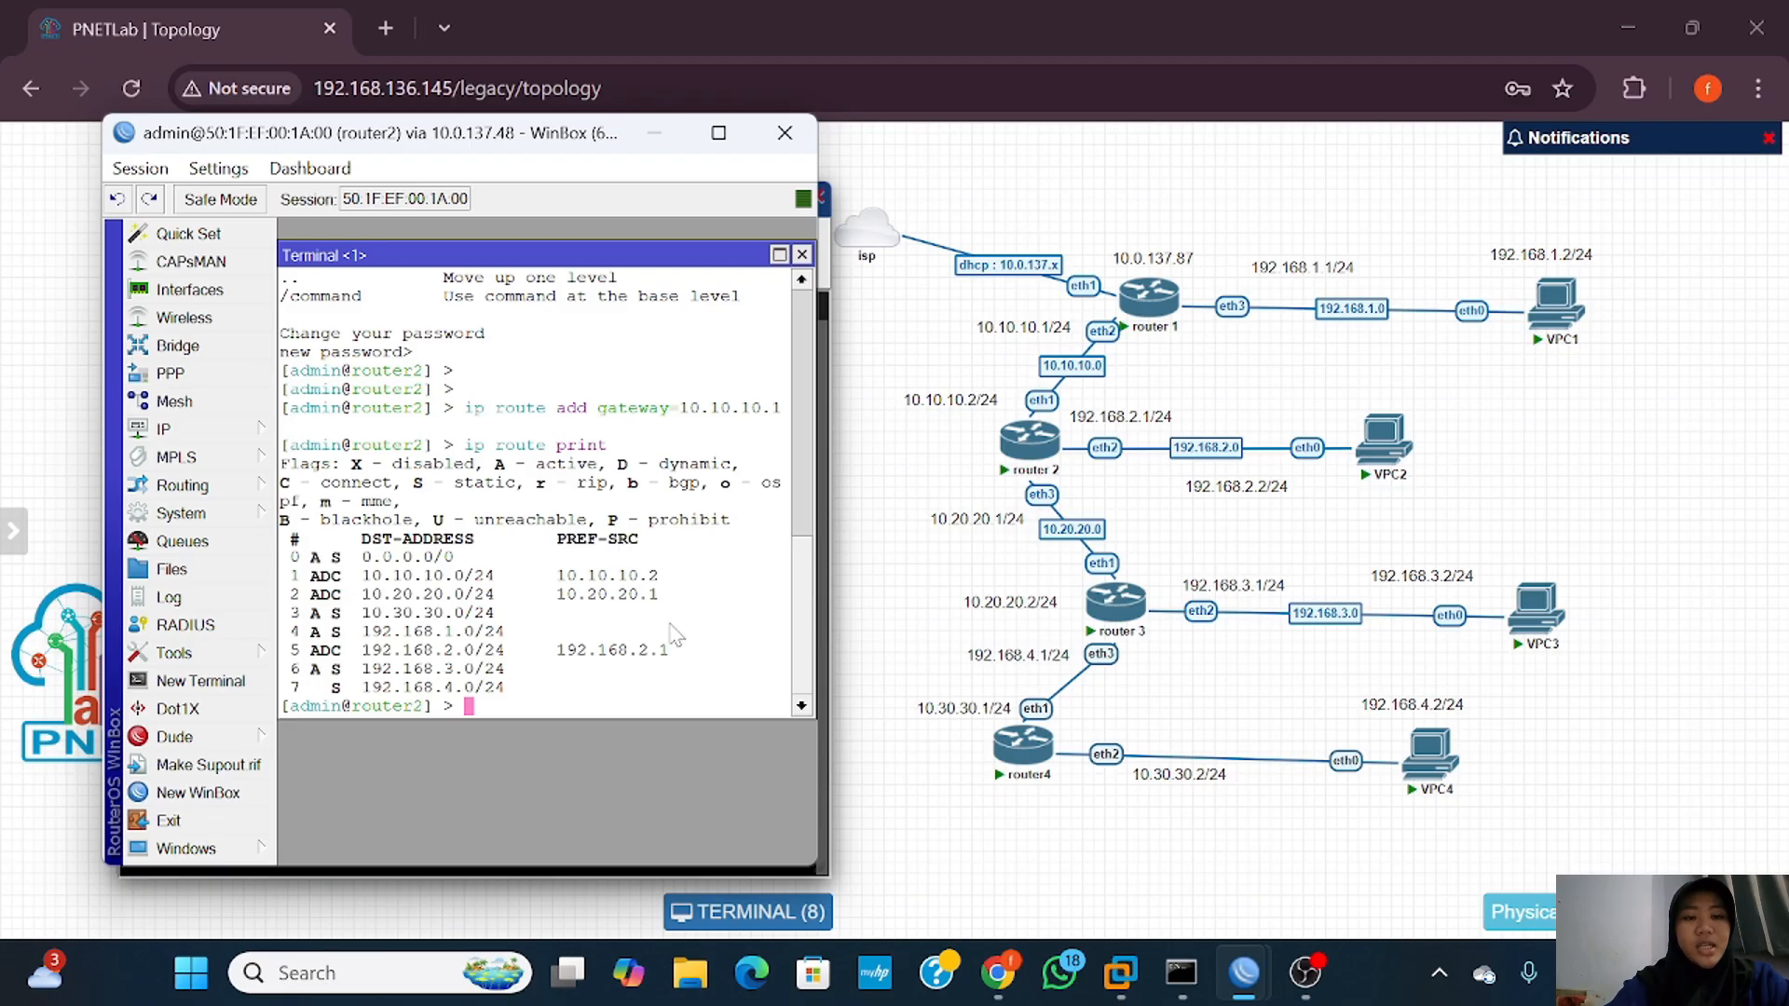
pyautogui.moveTo(821, 602); pyautogui.dragTo(863, 627)
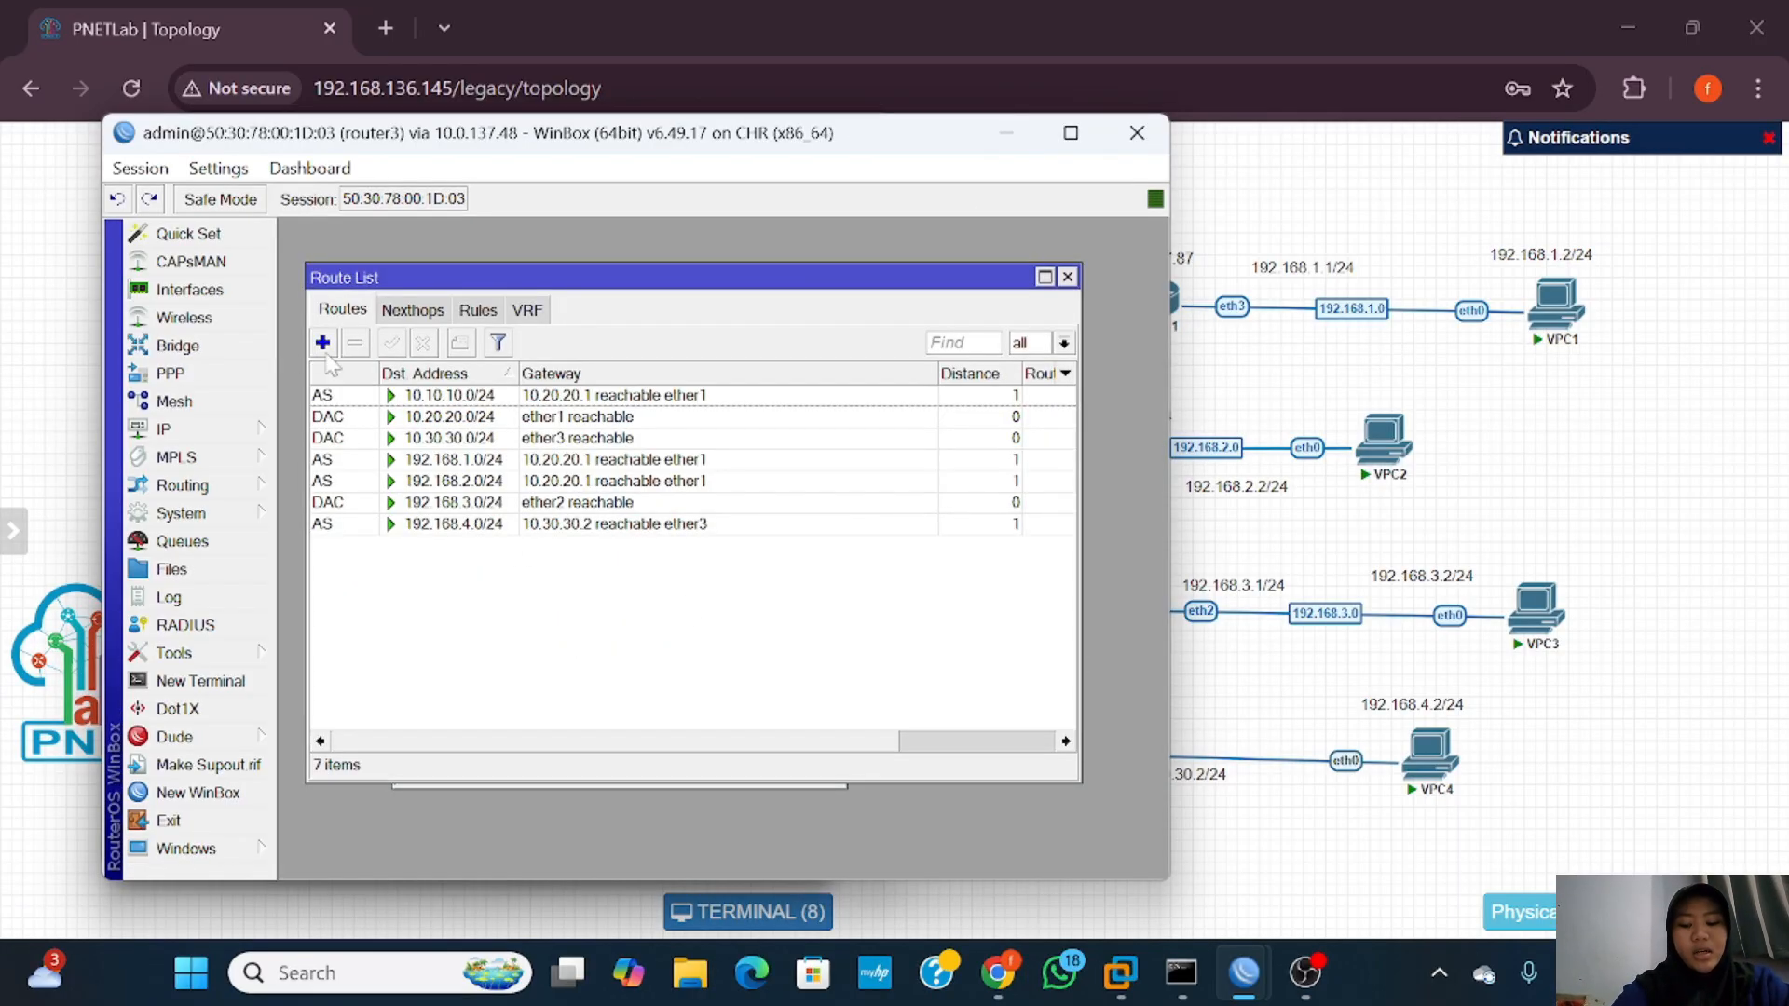
# Step: Add a default route on router3 via gateway 10.20.20.1
pyautogui.click(323, 342)
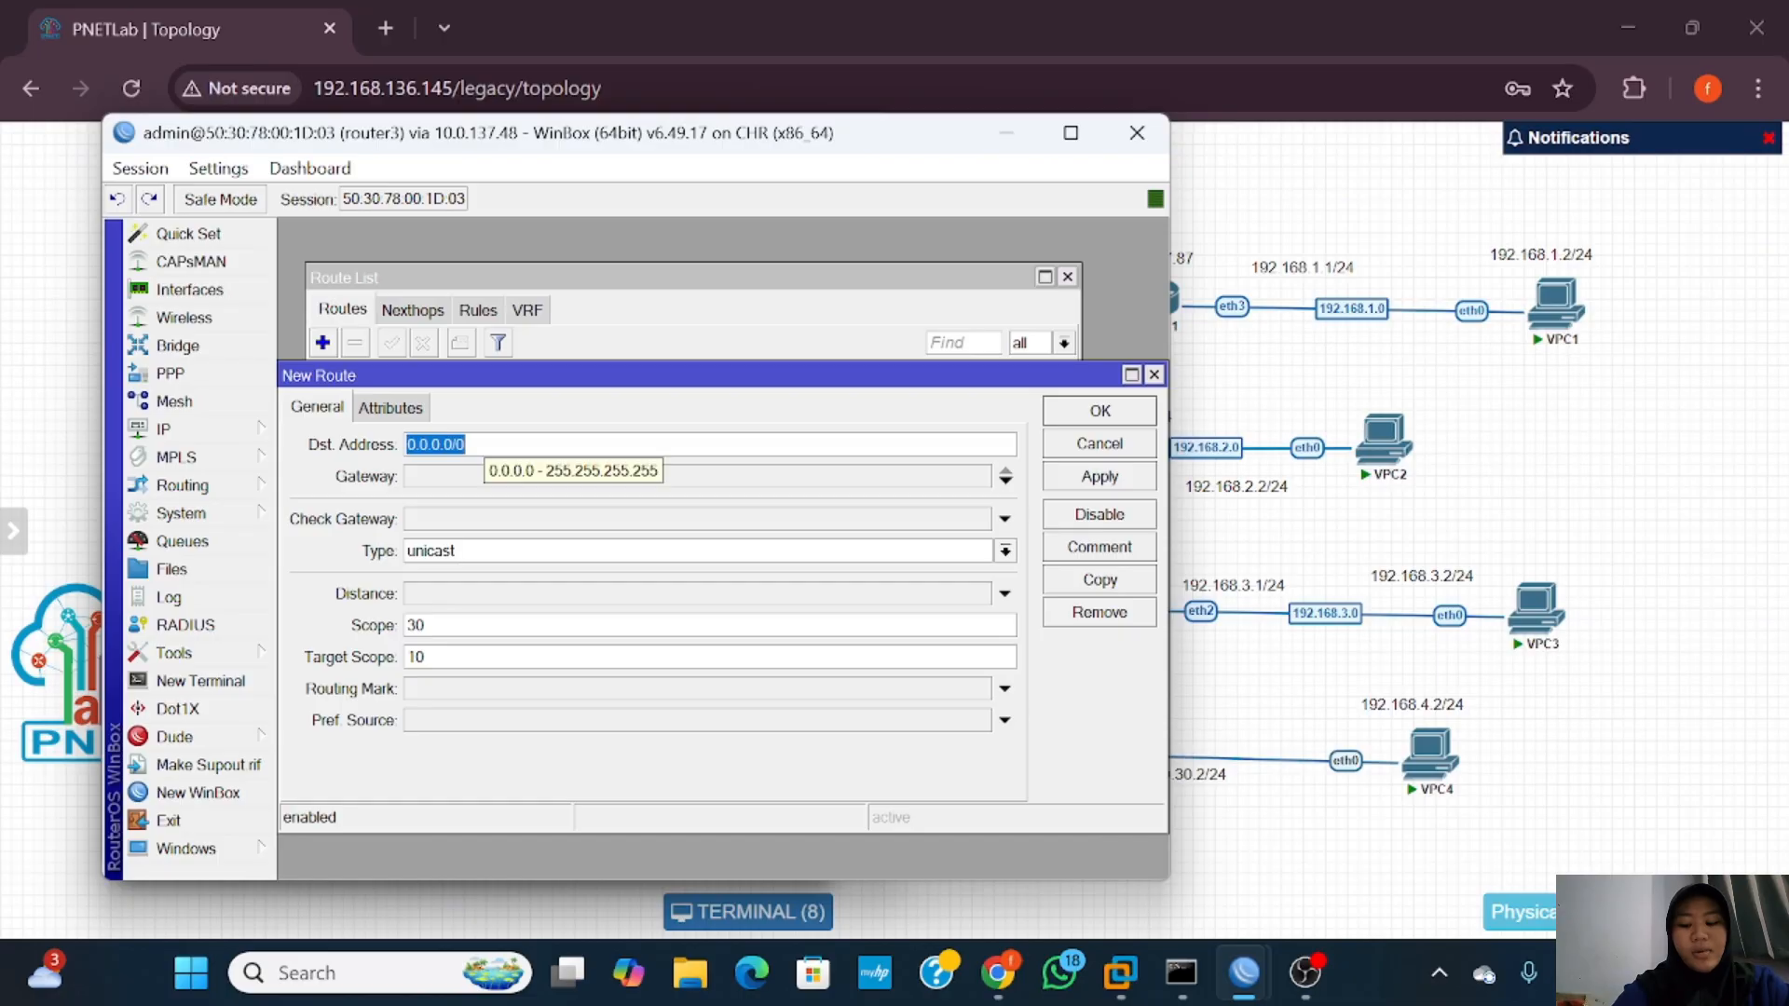
pyautogui.click(529, 479)
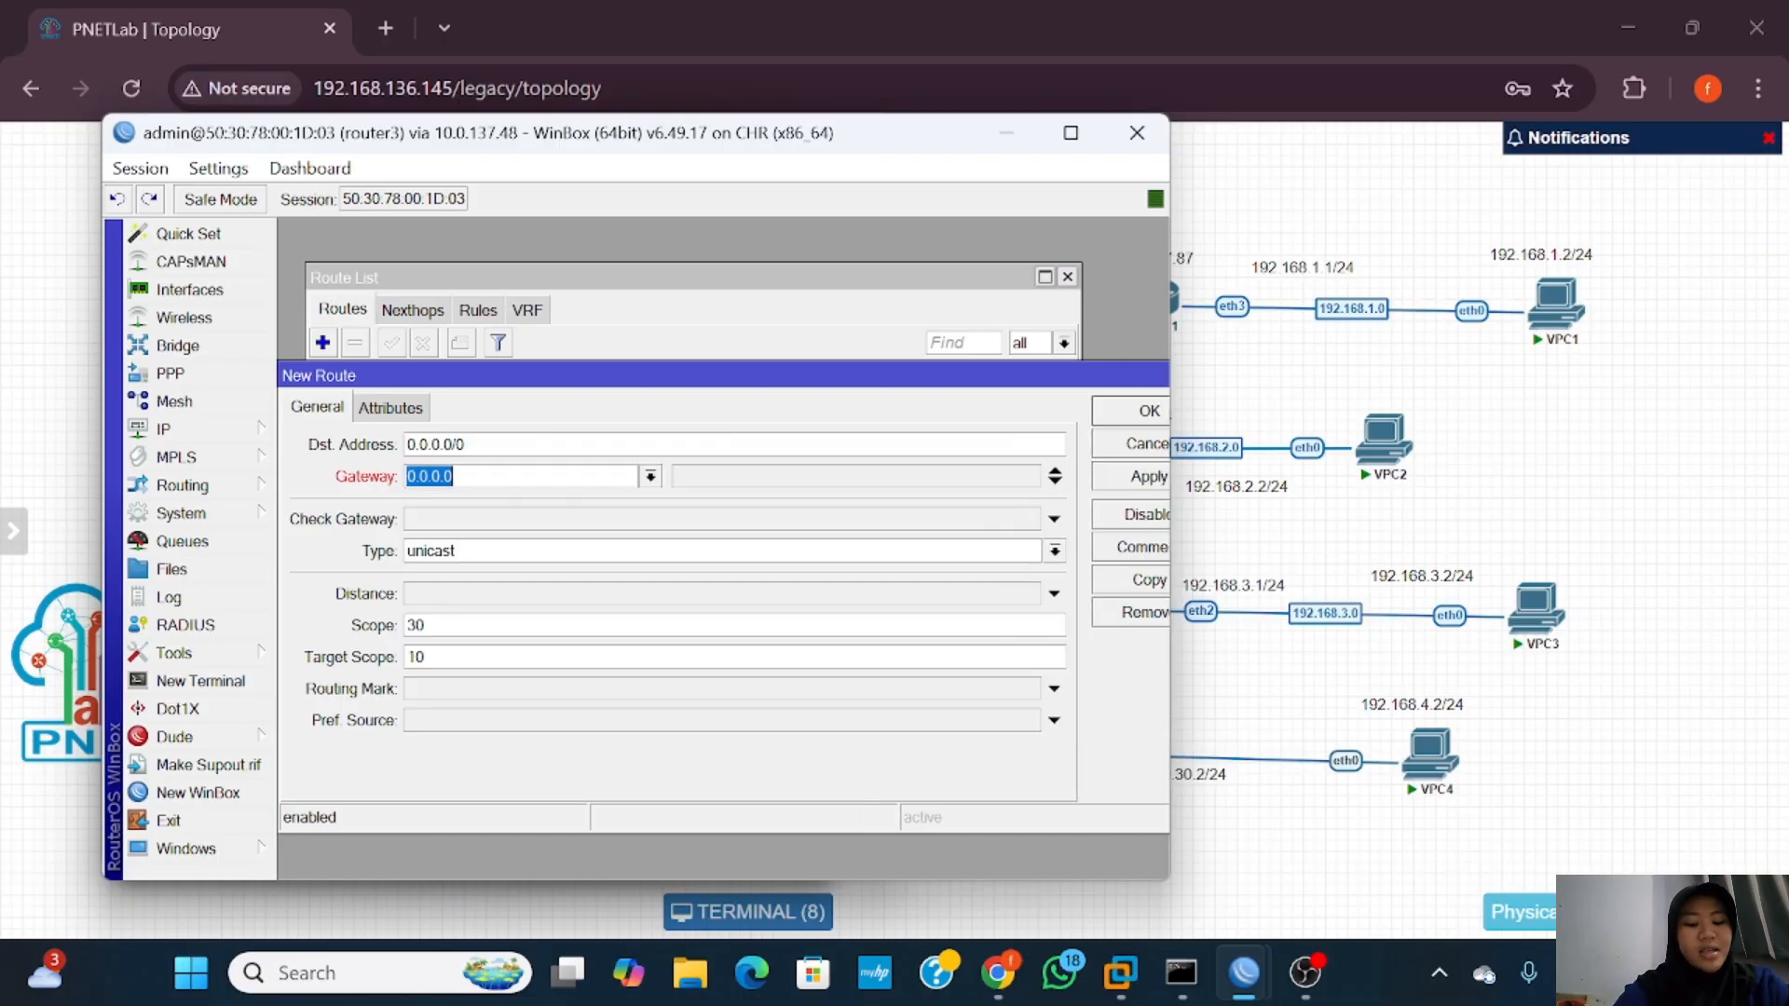
pyautogui.press('BackSpace')
pyautogui.write('10.')
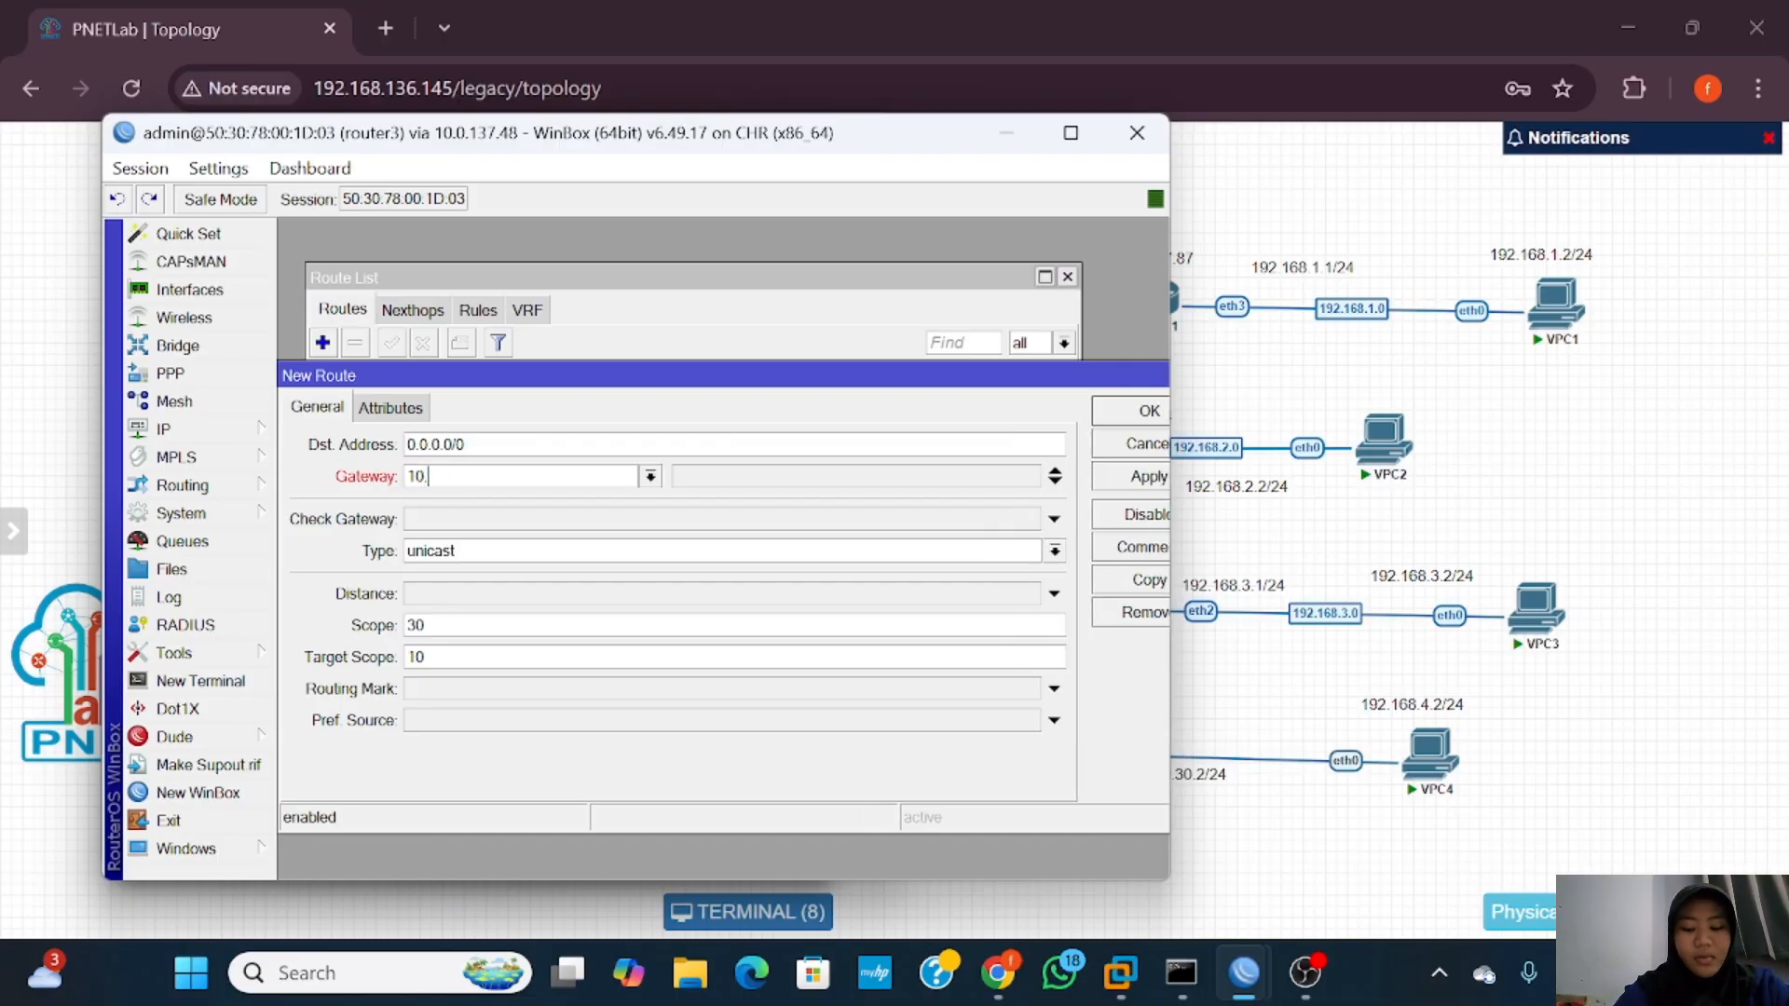
pyautogui.write('20.20.')
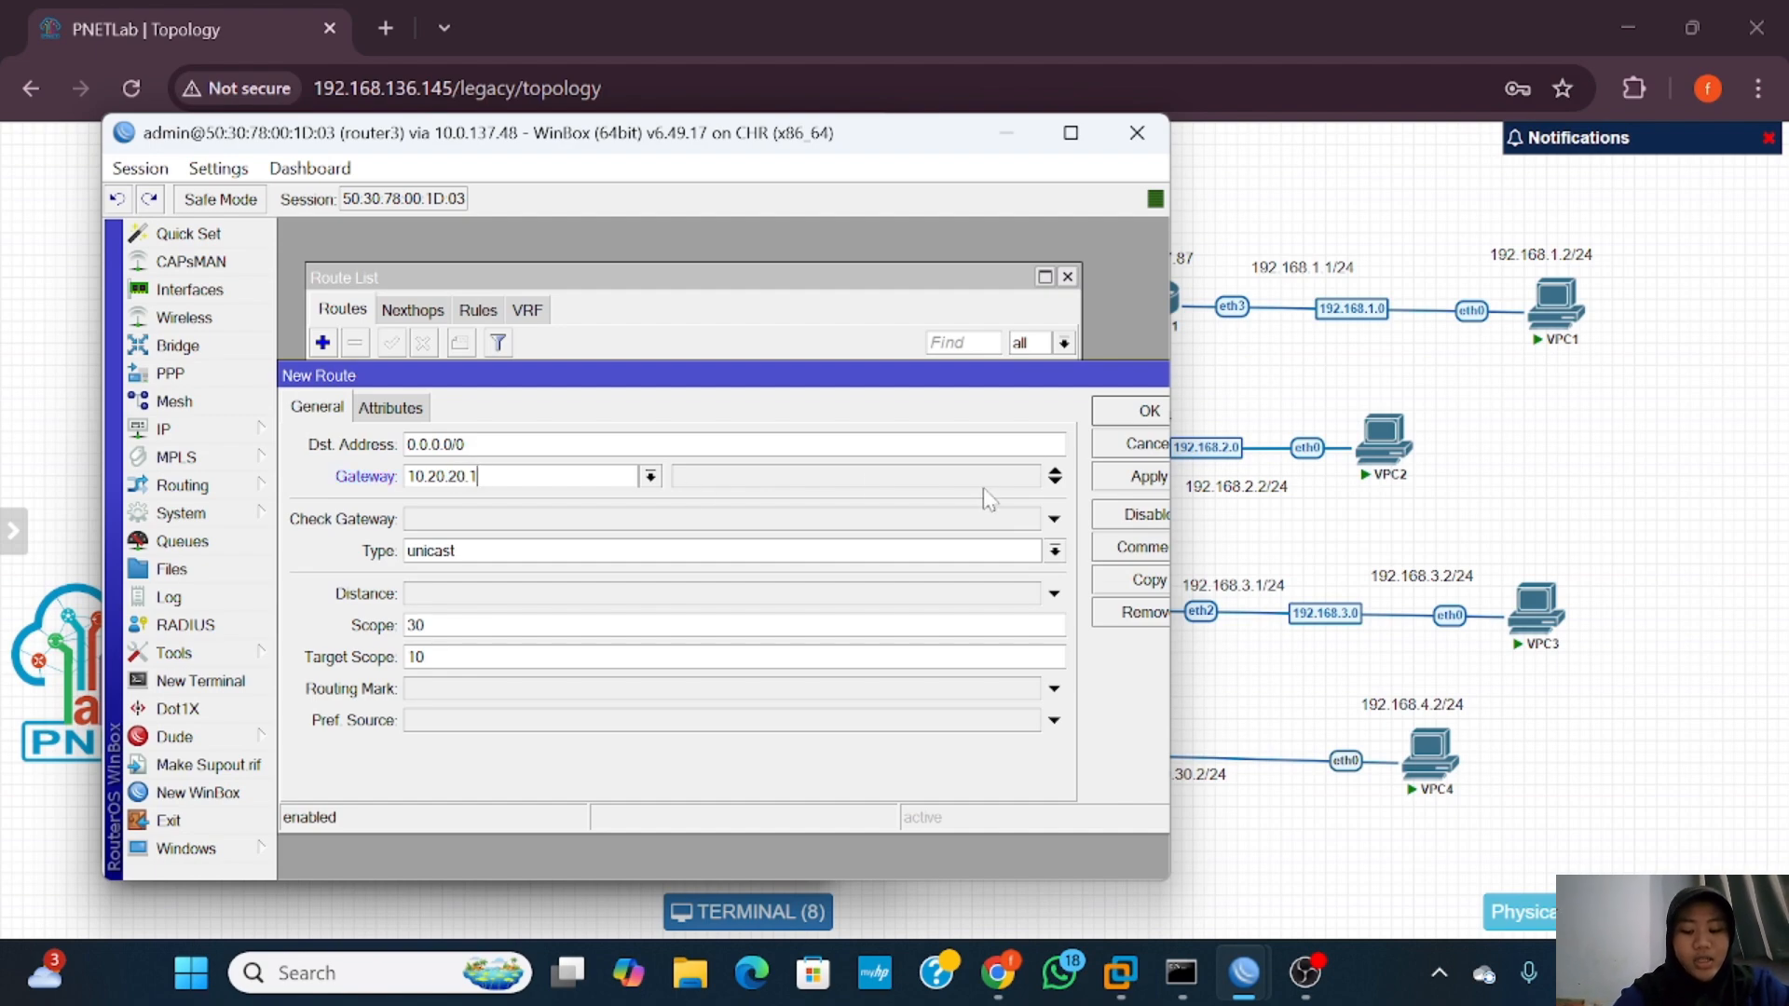
pyautogui.click(1122, 482)
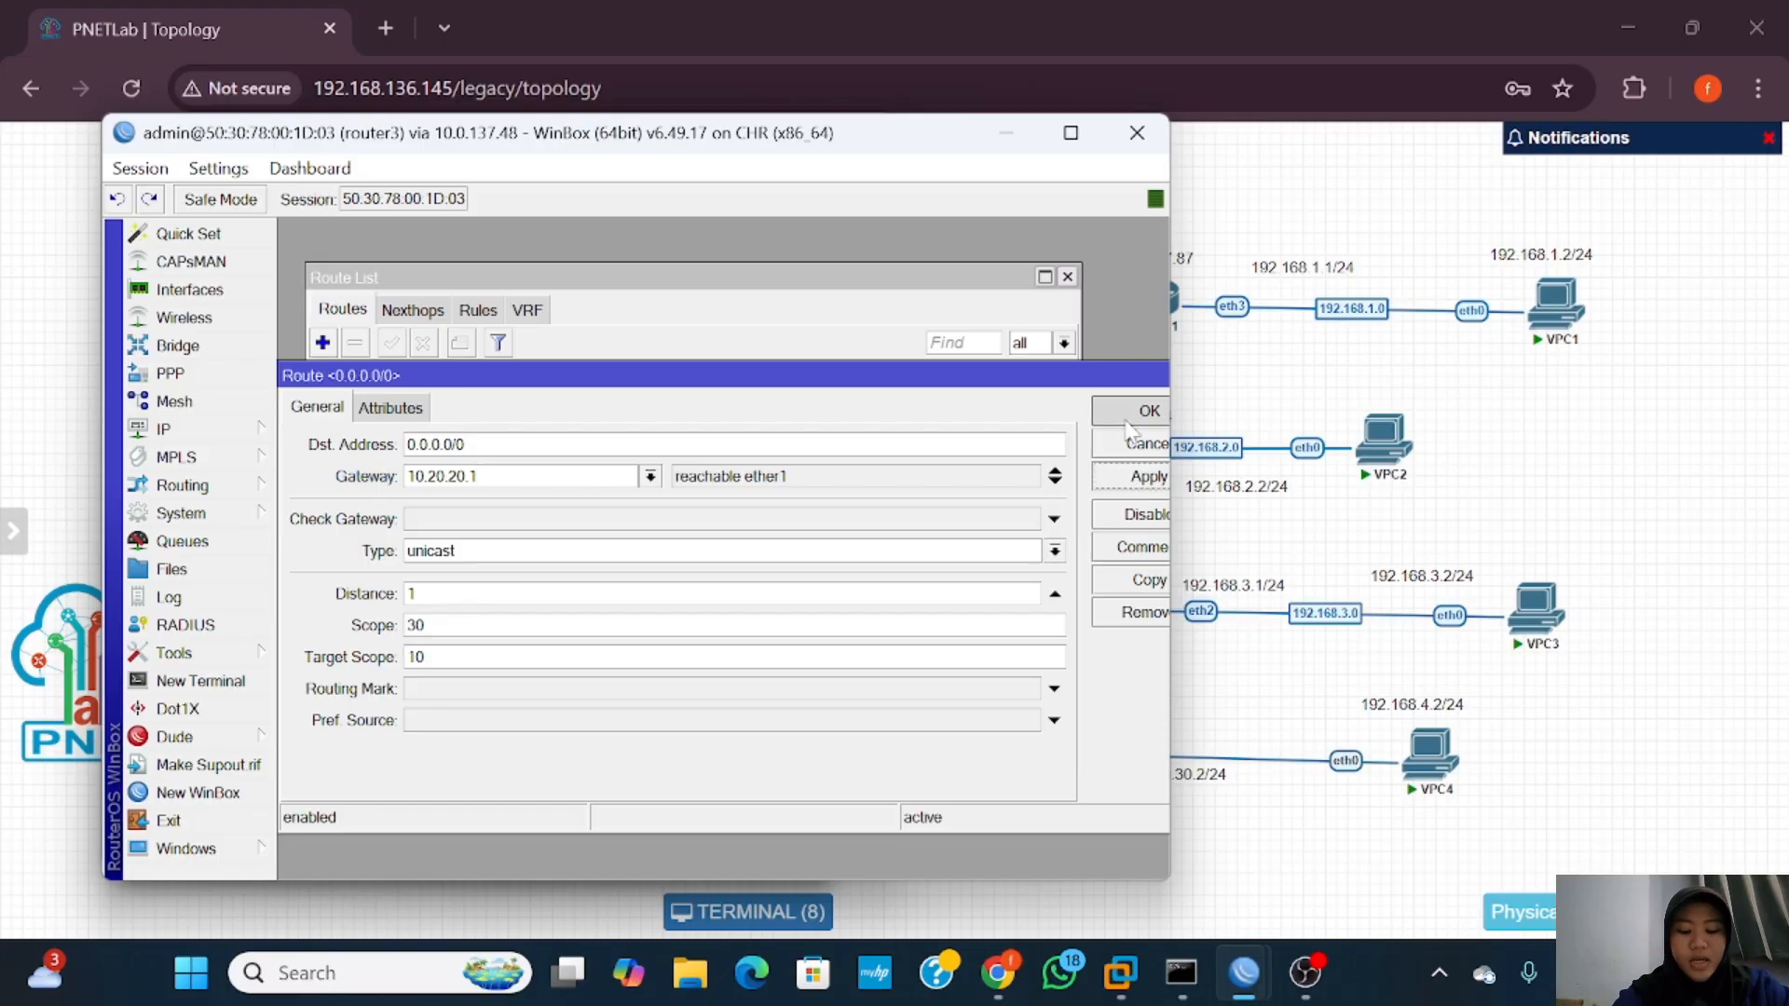
pyautogui.click(1146, 411)
pyautogui.click(400, 399)
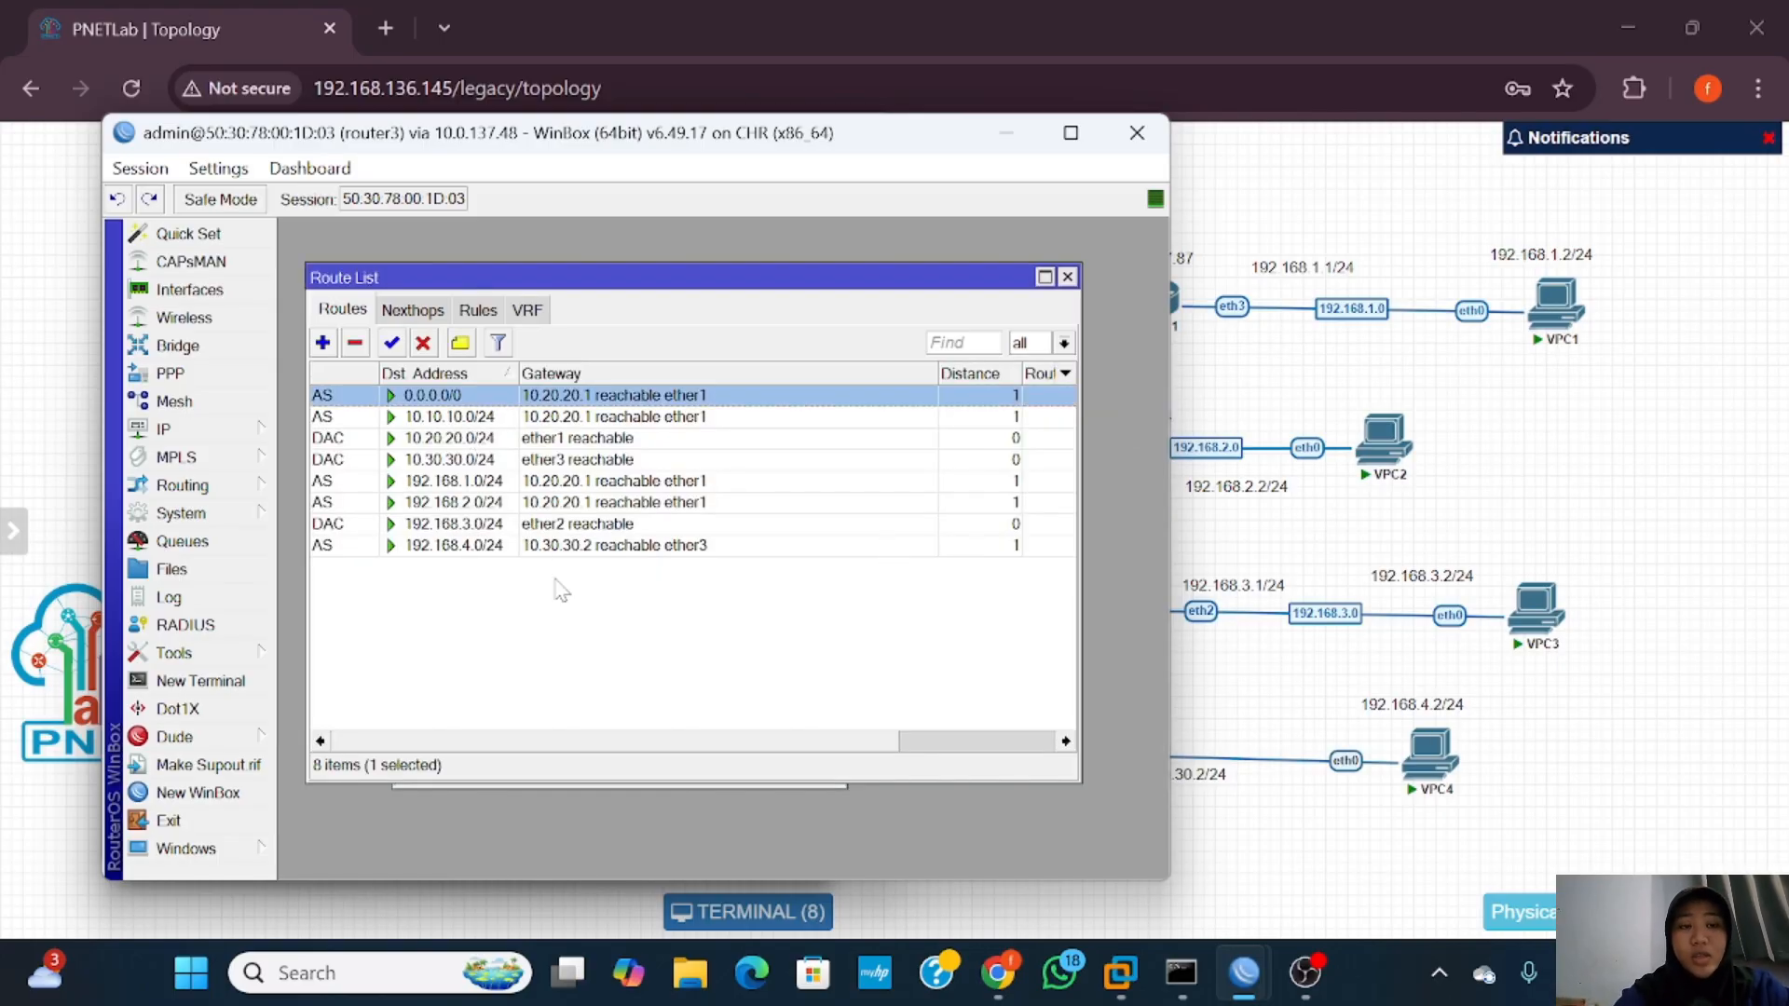
# Step: Add a default route on router4 via gateway 10.30.30.1
pyautogui.moveTo(1244, 990)
pyautogui.click(1485, 836)
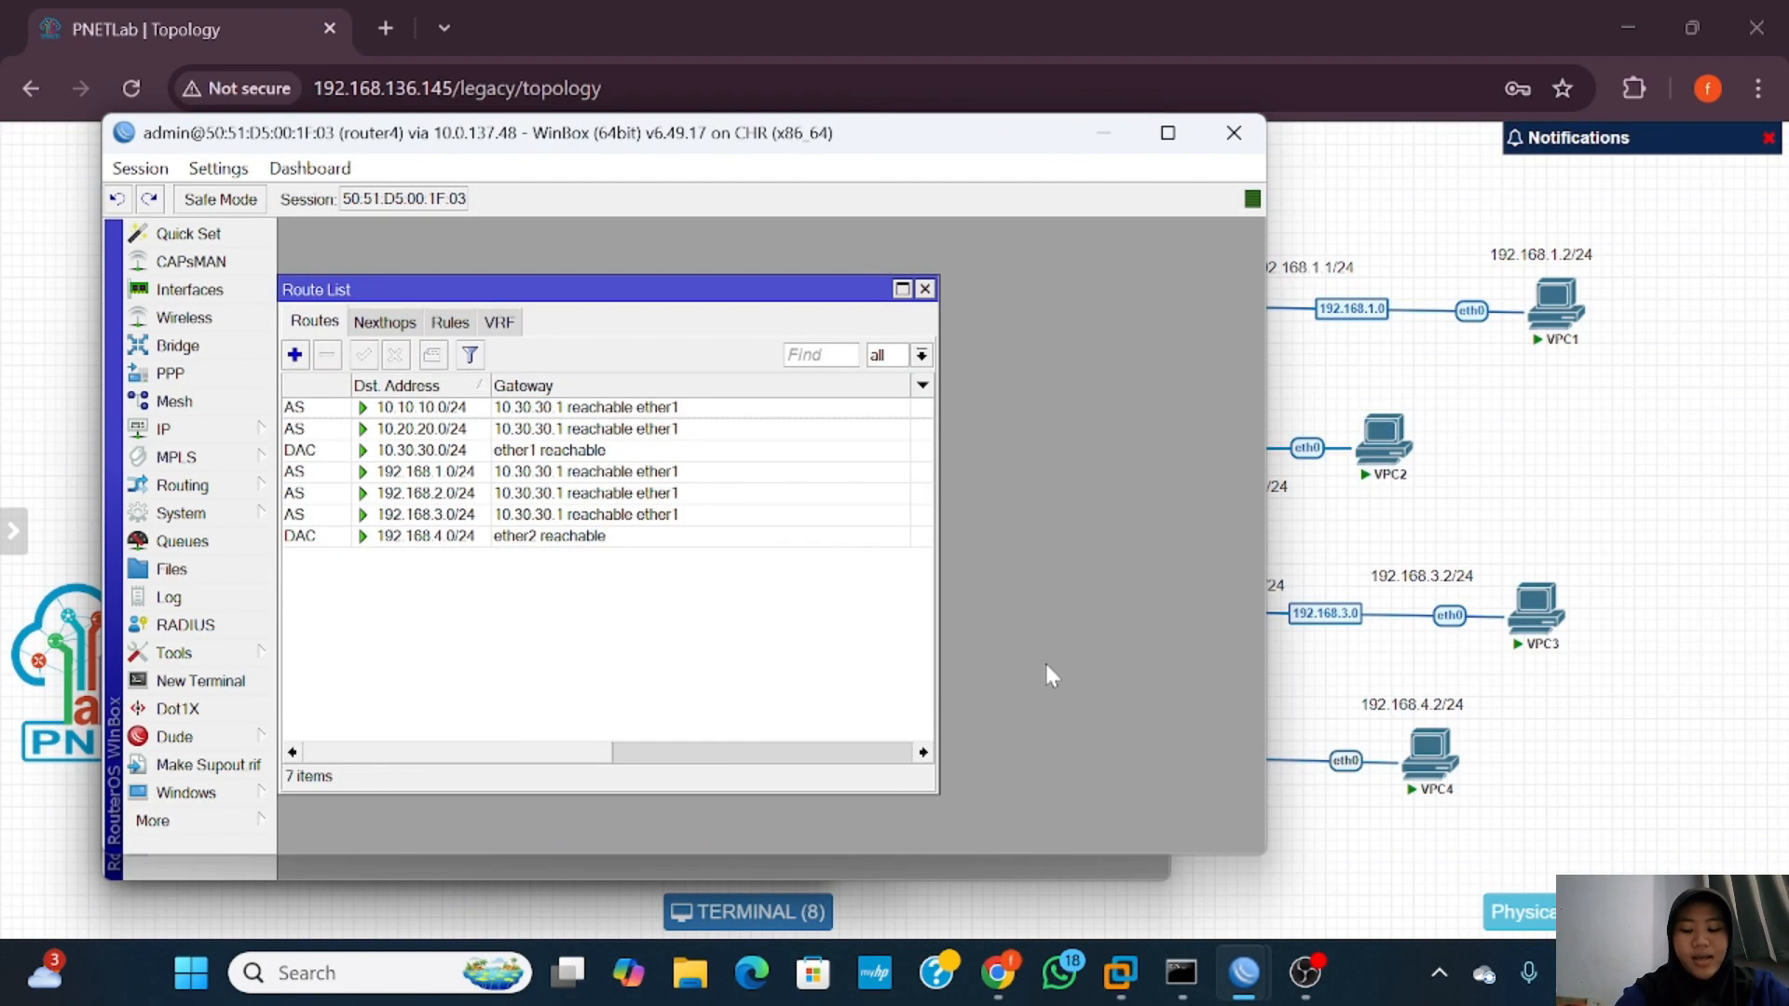
pyautogui.click(298, 361)
pyautogui.click(435, 414)
pyautogui.press('BackSpace')
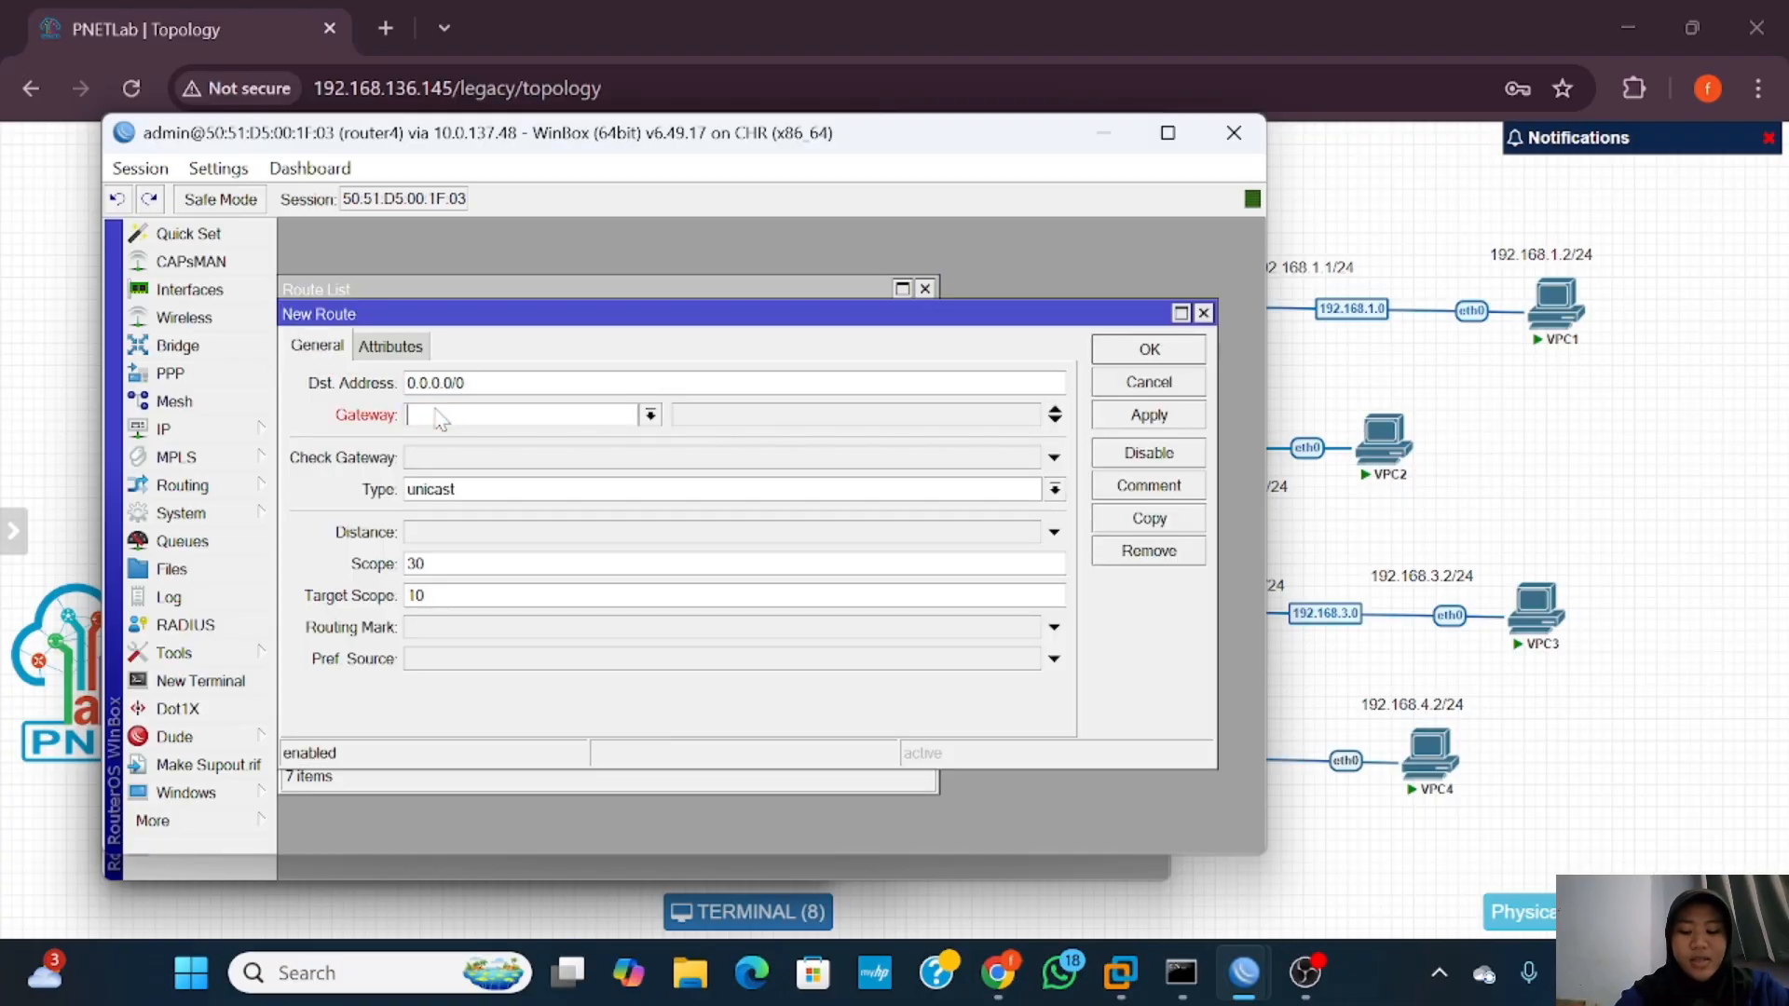
pyautogui.write('10.')
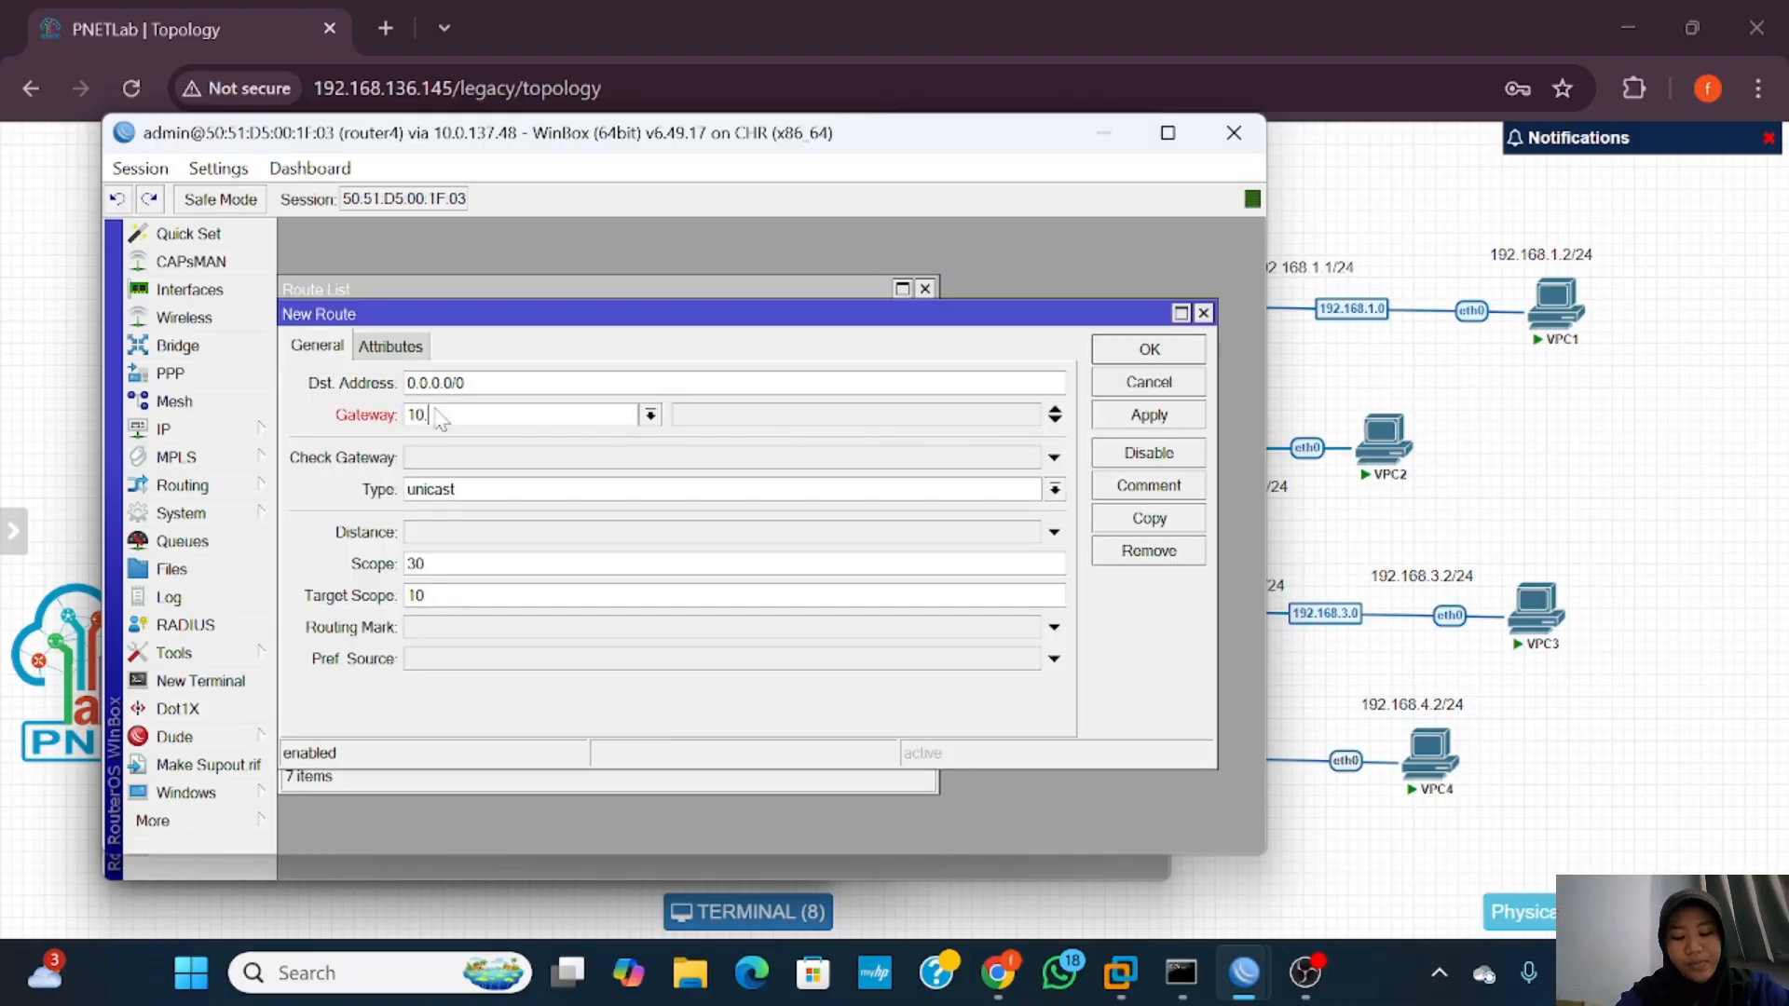
pyautogui.write('30.30.1')
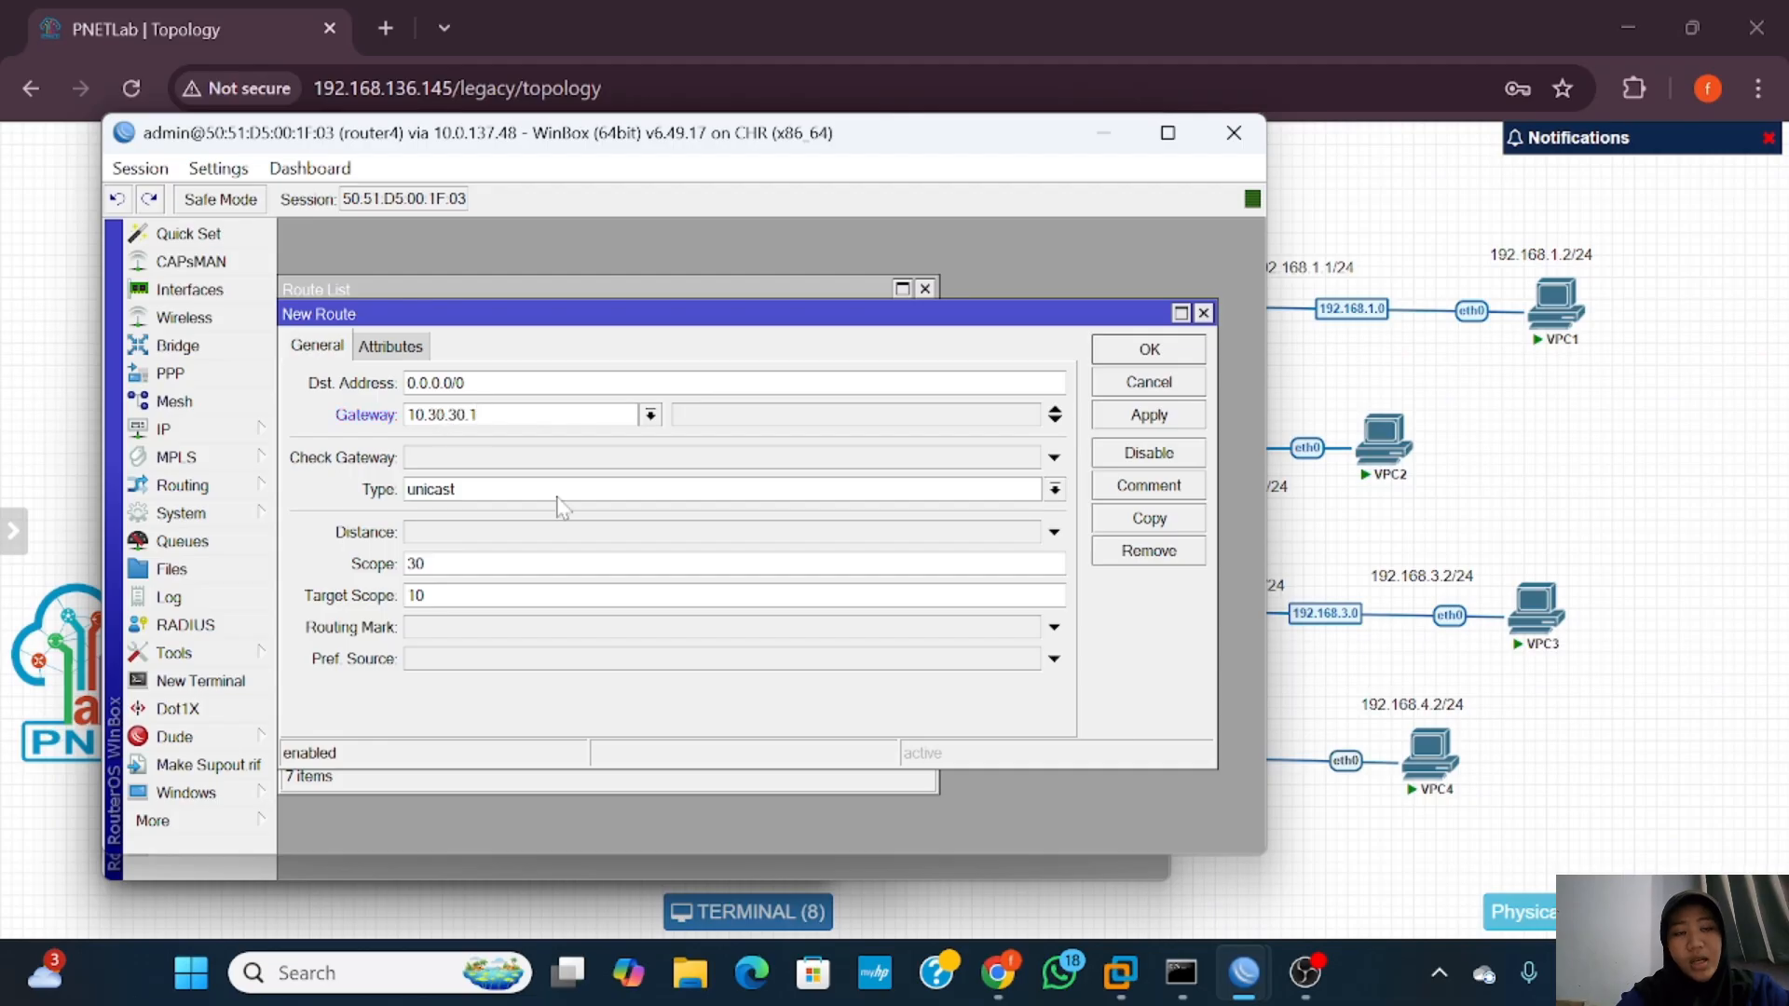
pyautogui.click(1151, 351)
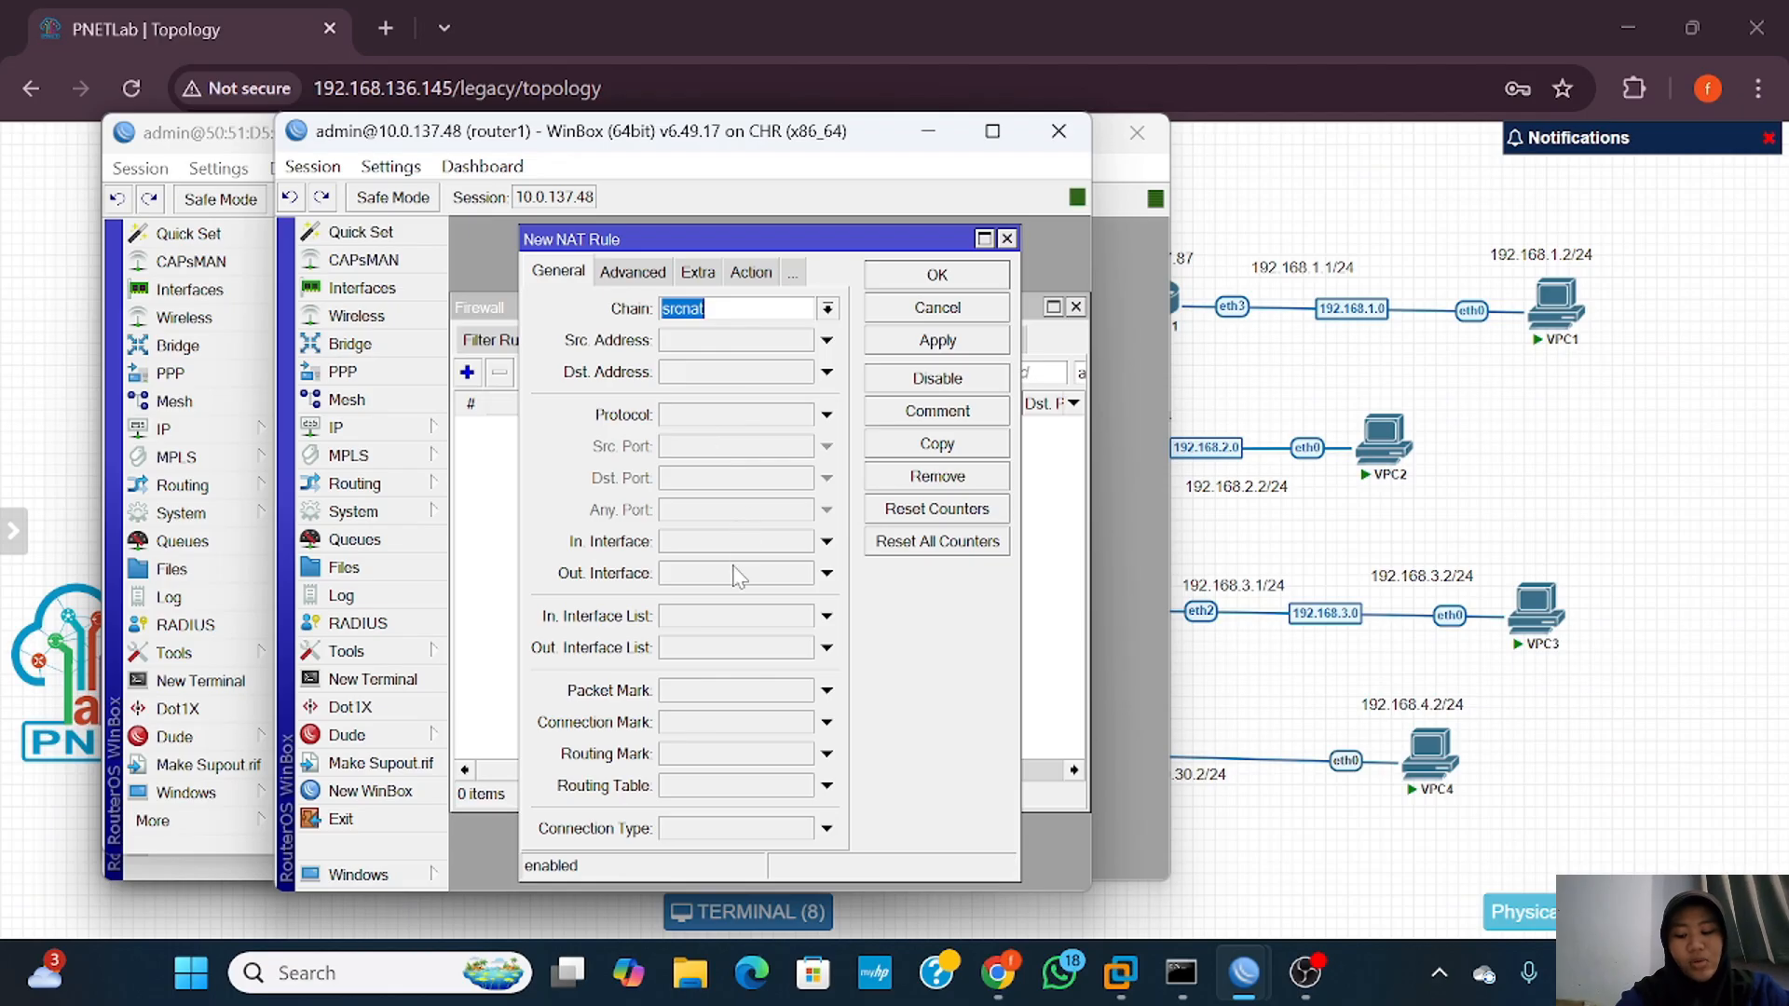
# Step: Save a router1 NAT rule with out-interface ether1 and action masquerade
pyautogui.click(827, 573)
pyautogui.click(782, 590)
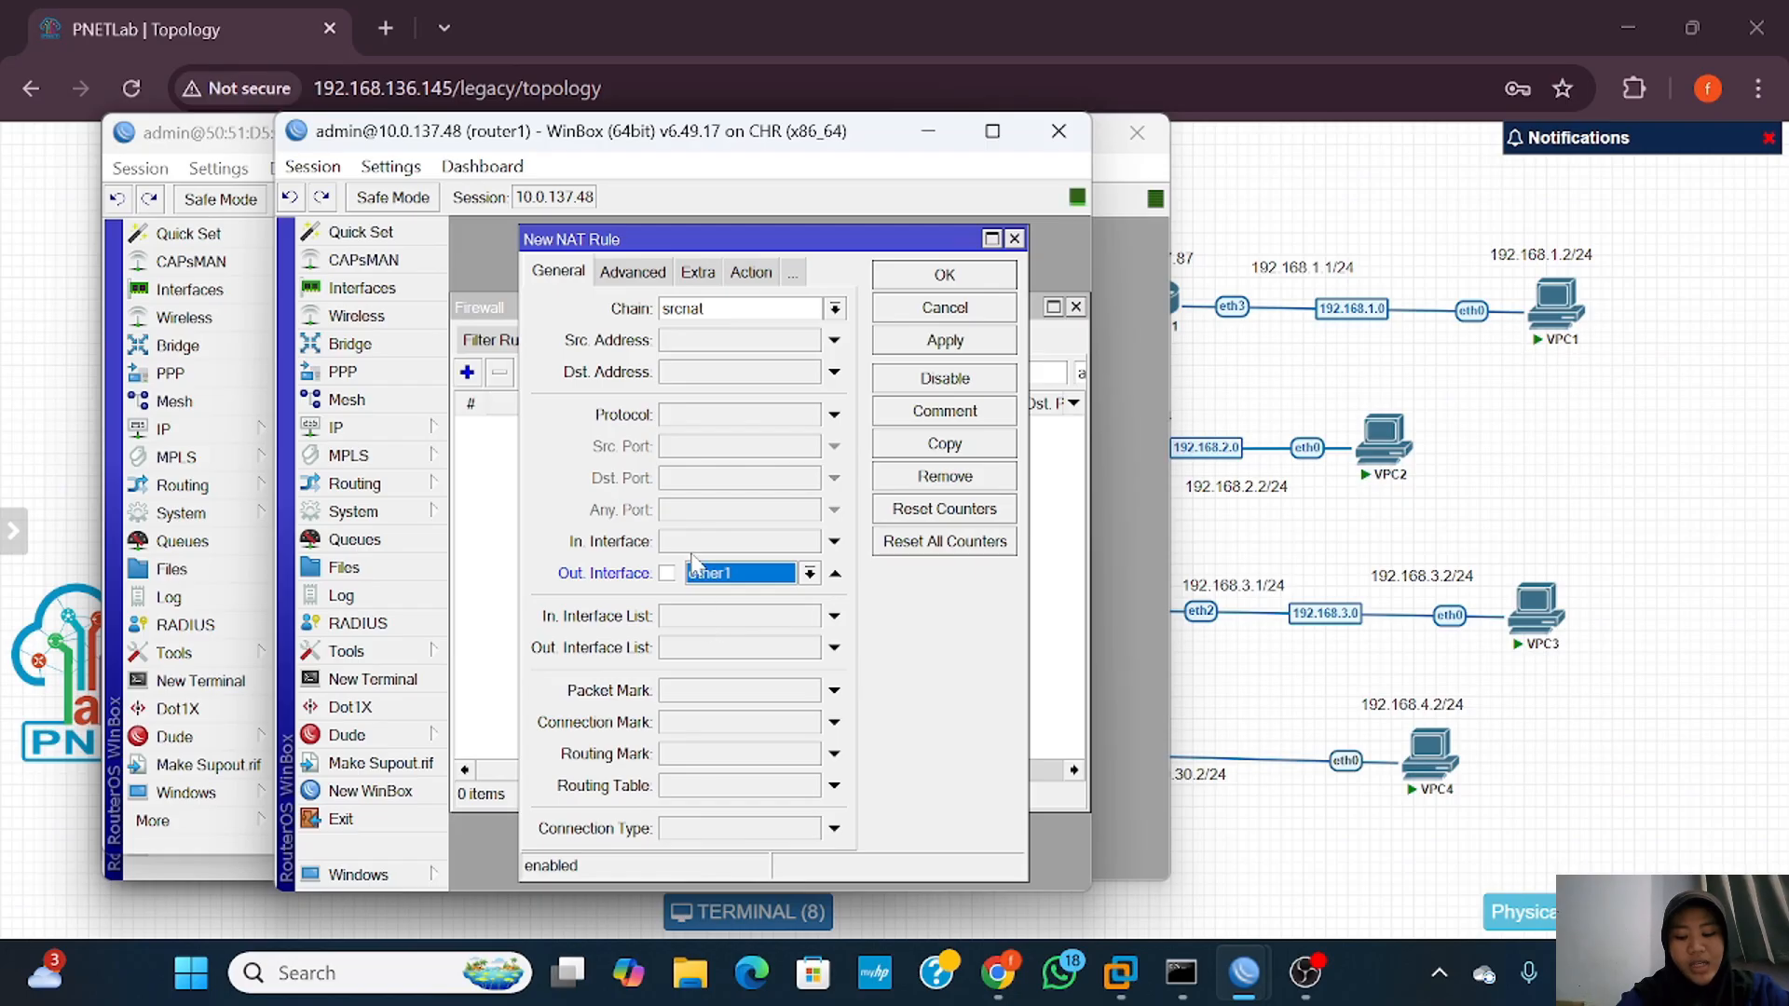
pyautogui.click(762, 274)
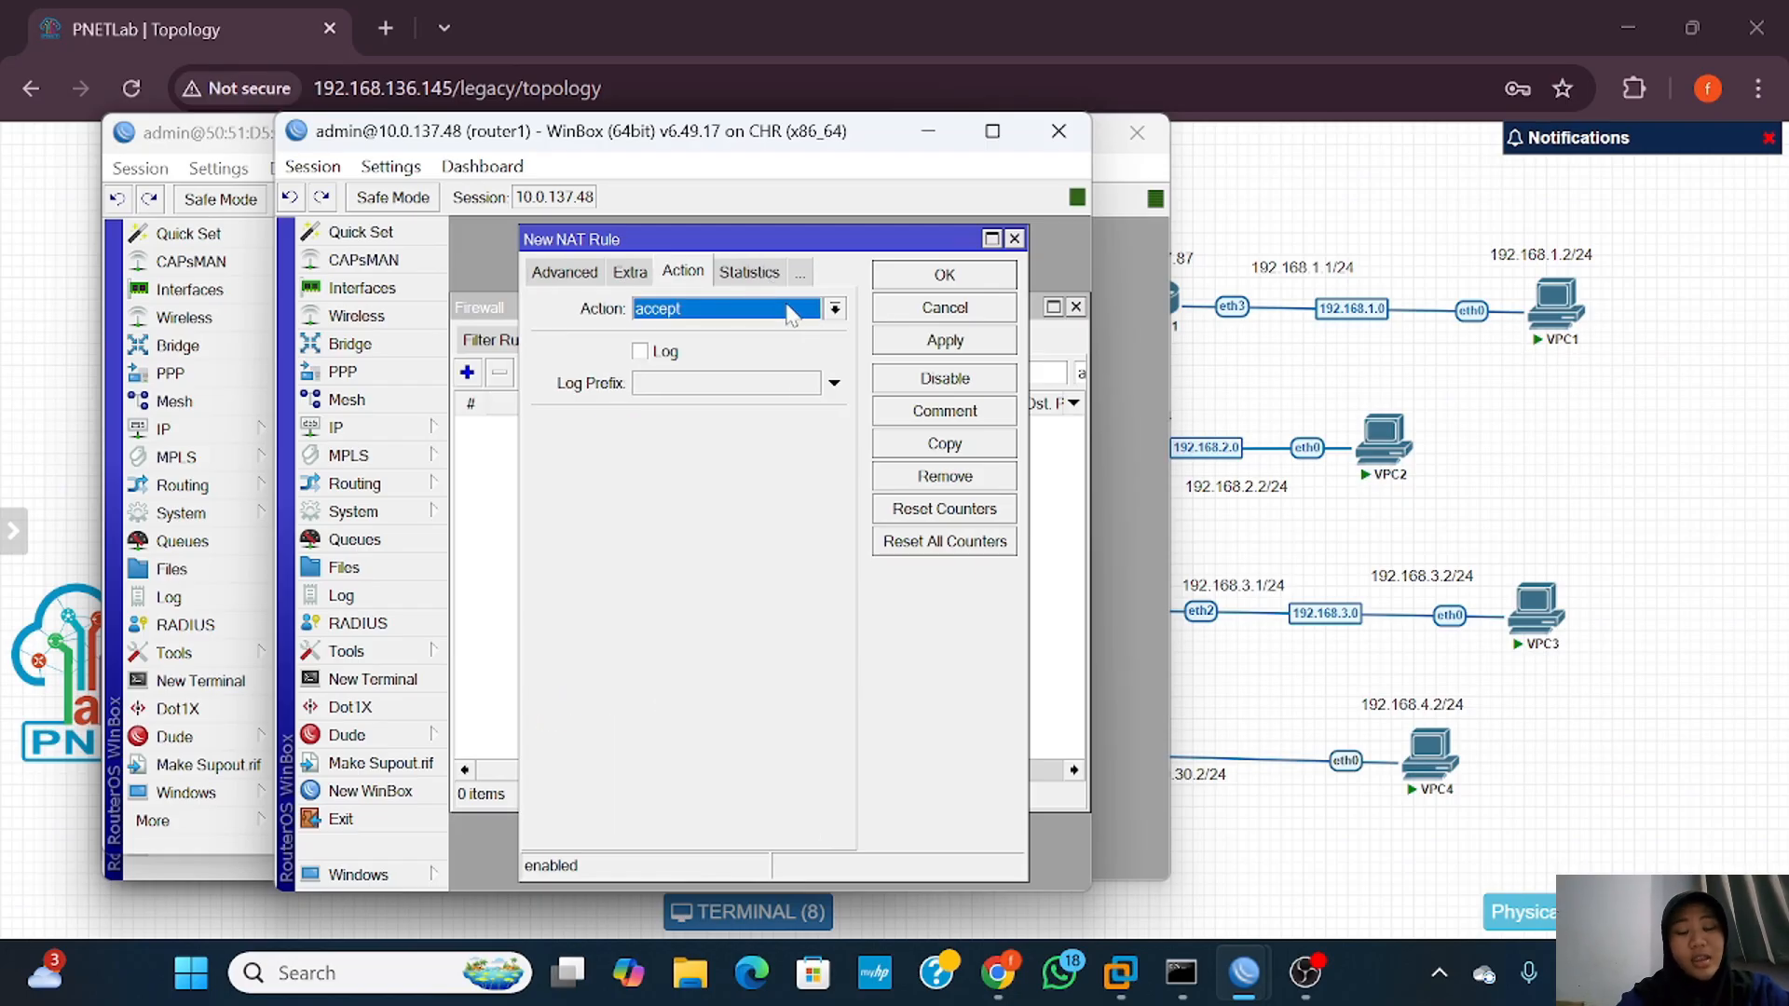
pyautogui.click(835, 309)
pyautogui.click(783, 446)
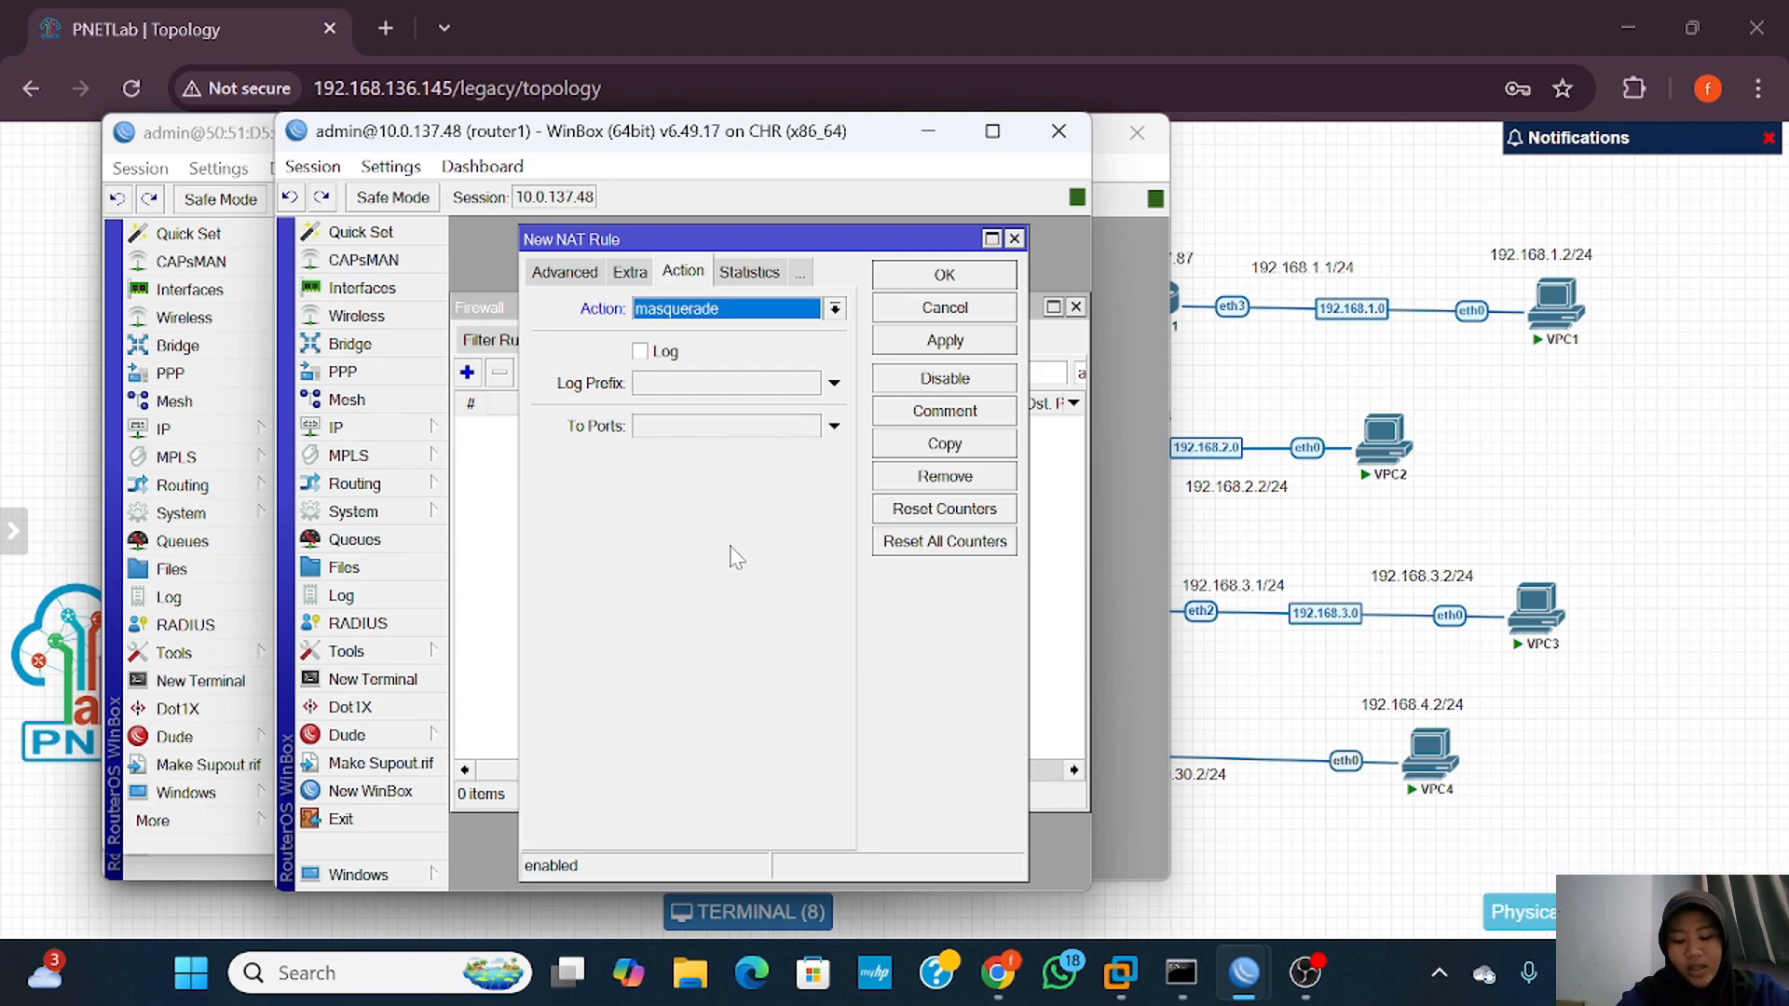
pyautogui.click(963, 341)
pyautogui.click(952, 279)
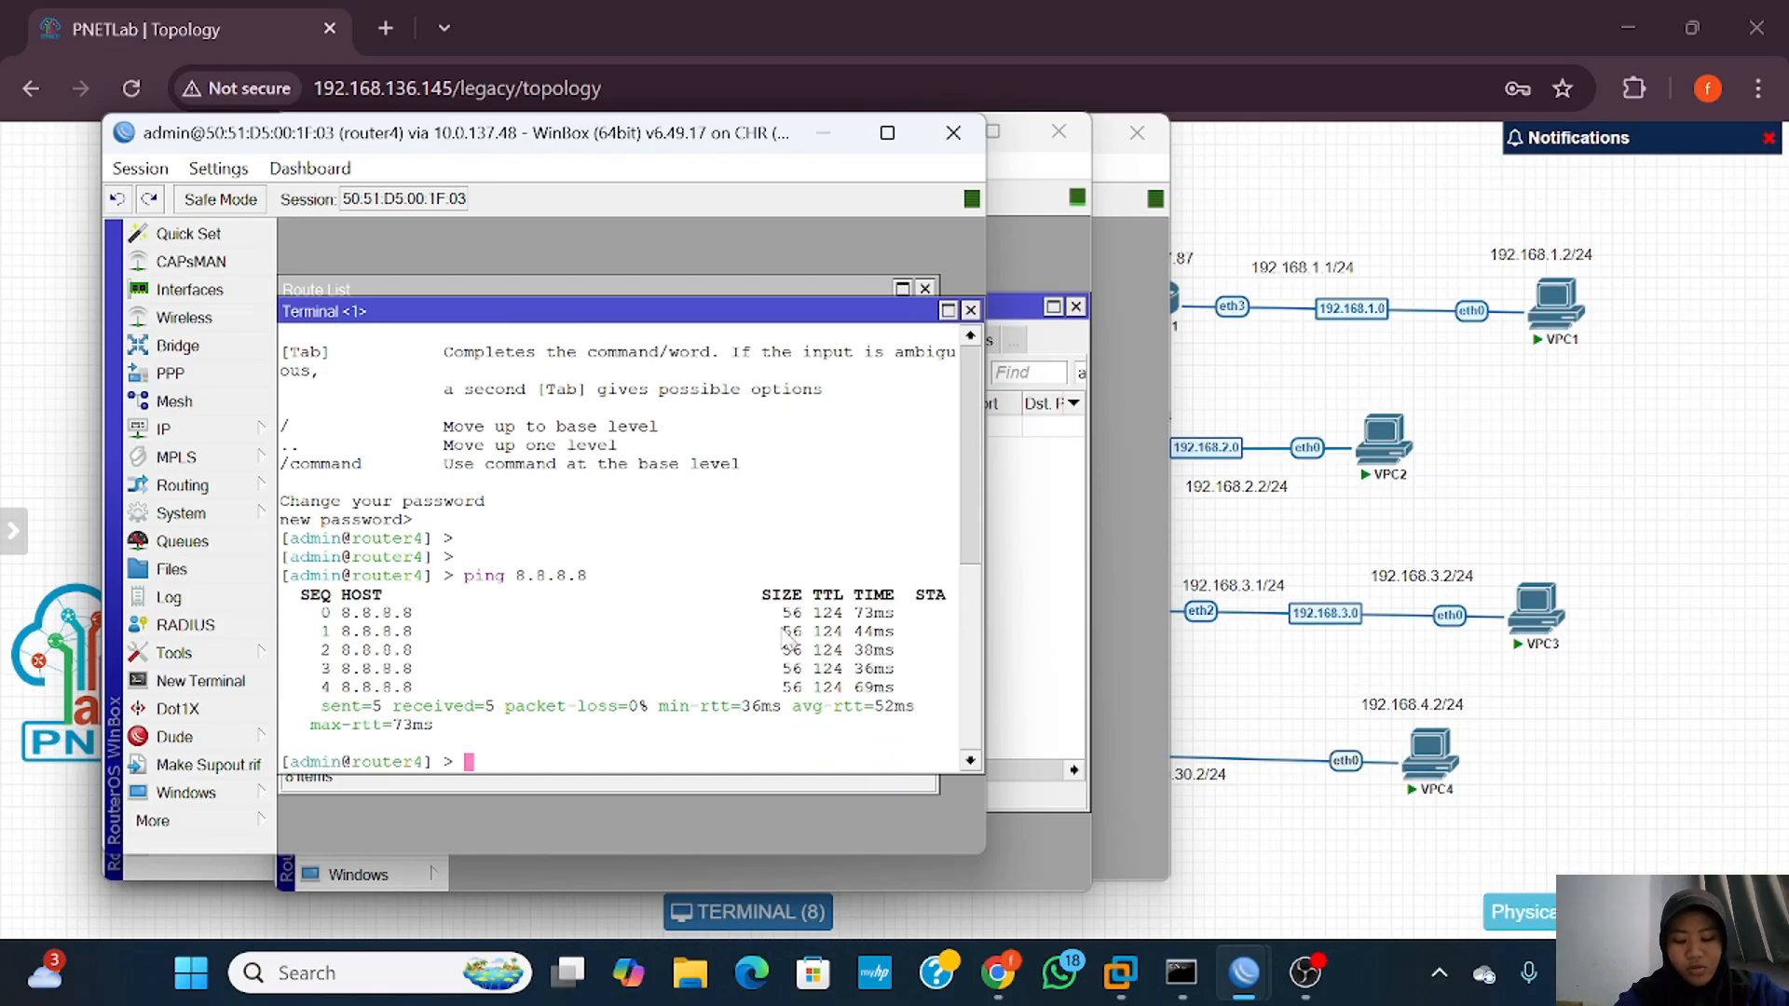
# Step: Try pinging google.com from router4, then set its DNS server to 8.8.8.8
pyautogui.write('ping g')
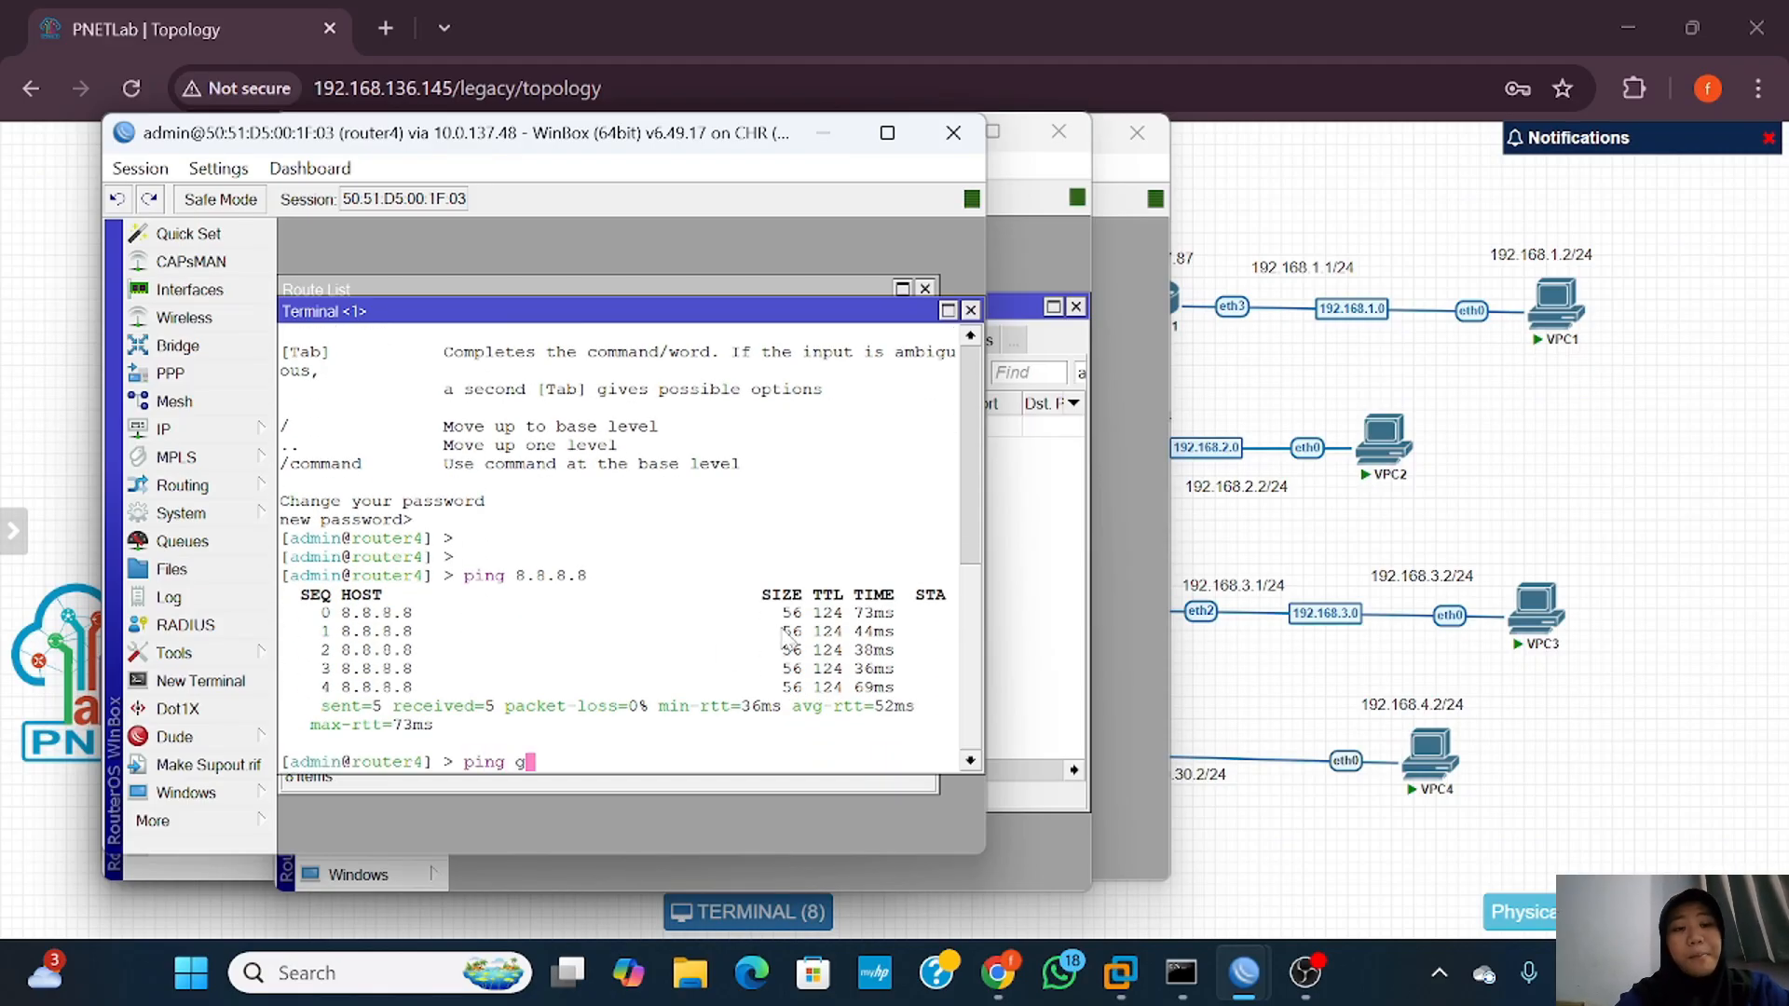
pyautogui.write('oogle.com')
pyautogui.press('Return')
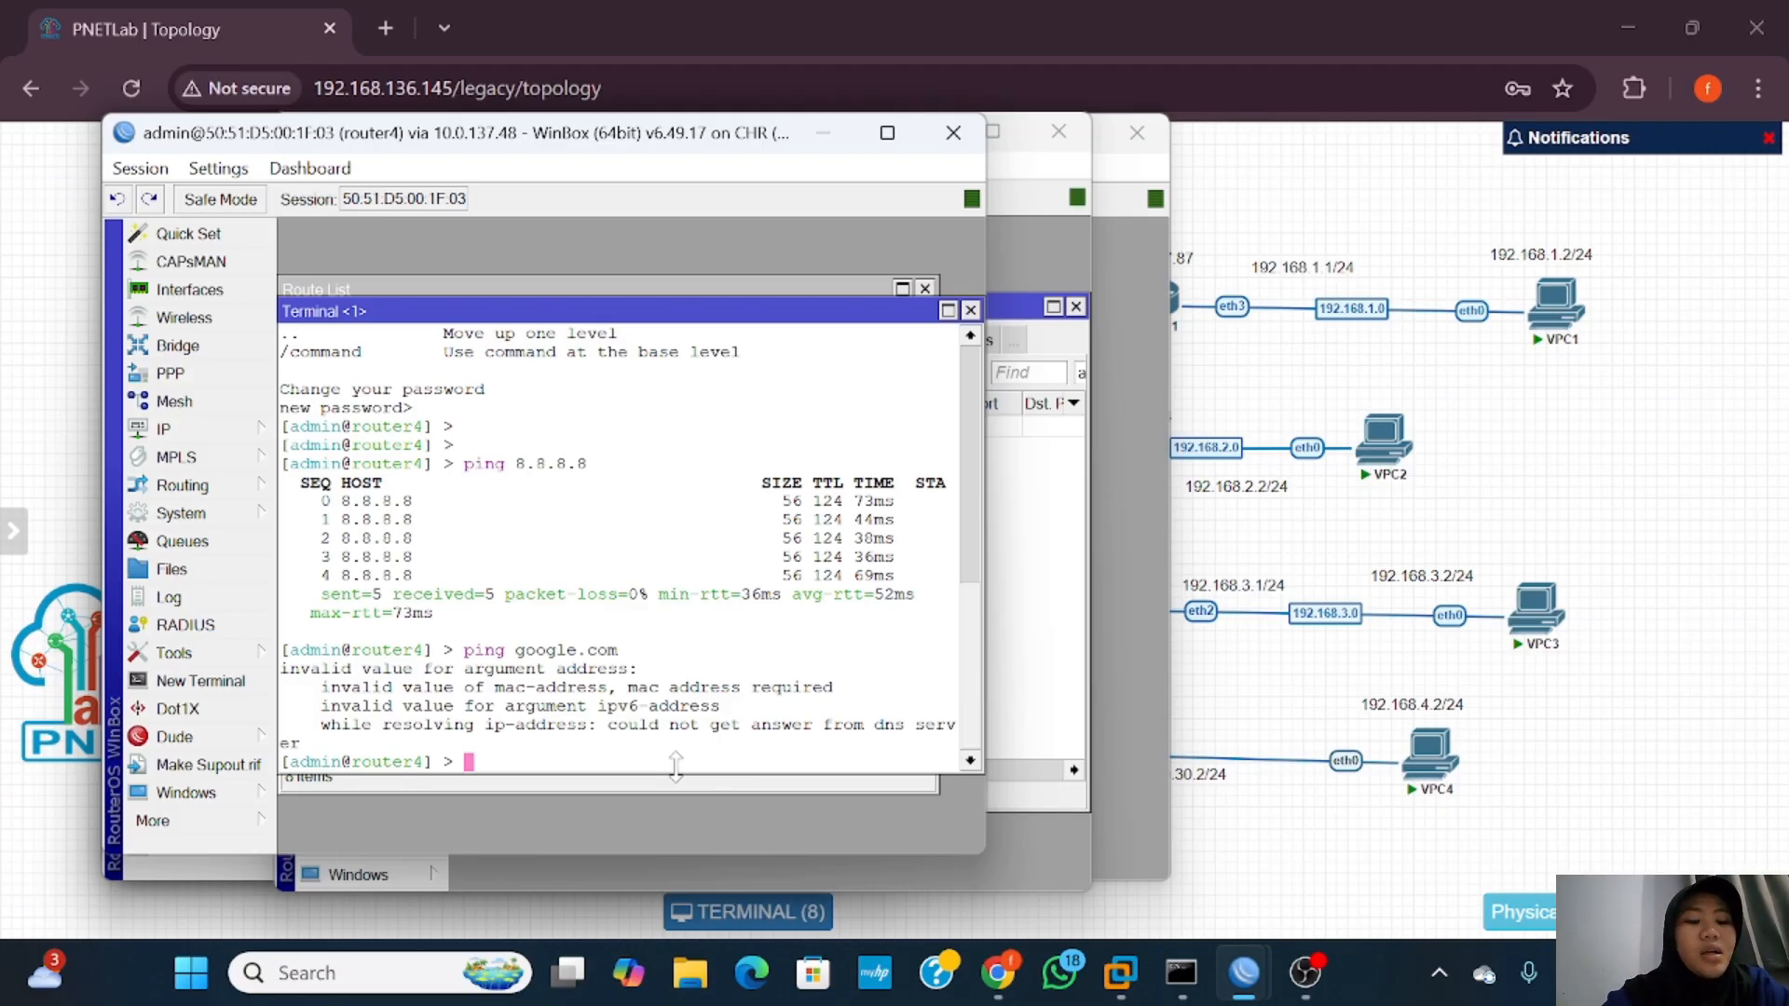
pyautogui.write('ip d')
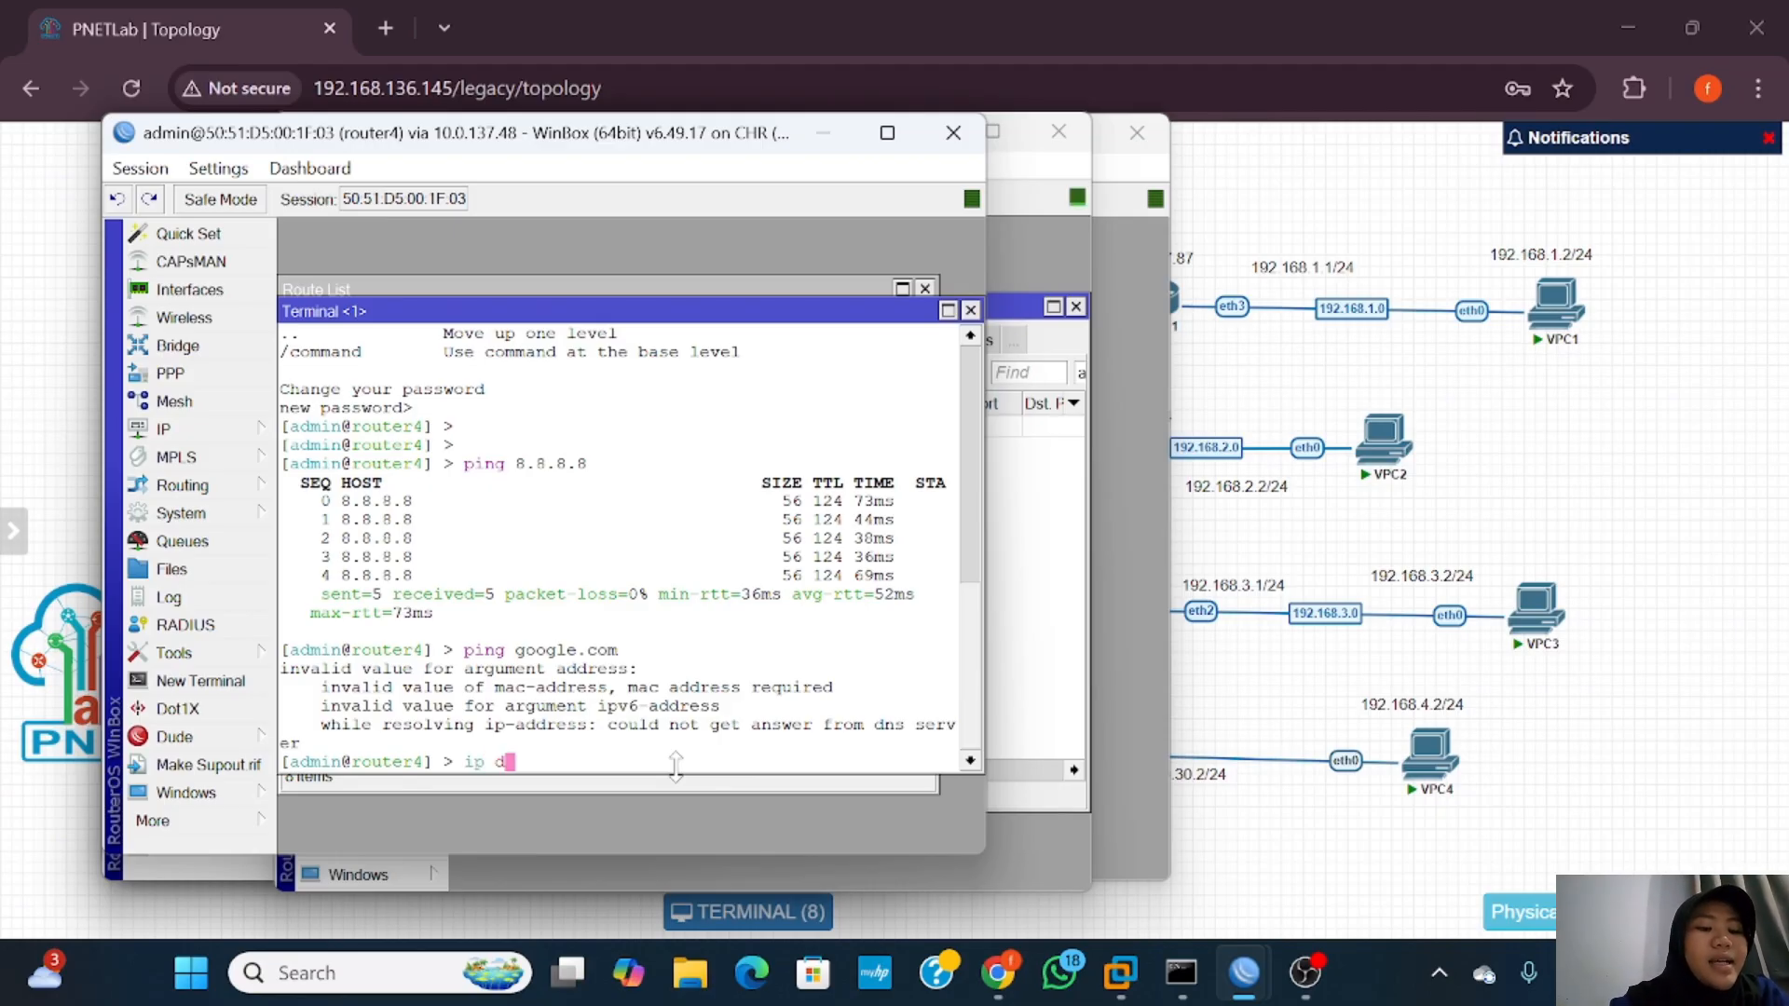
pyautogui.write('ns set s')
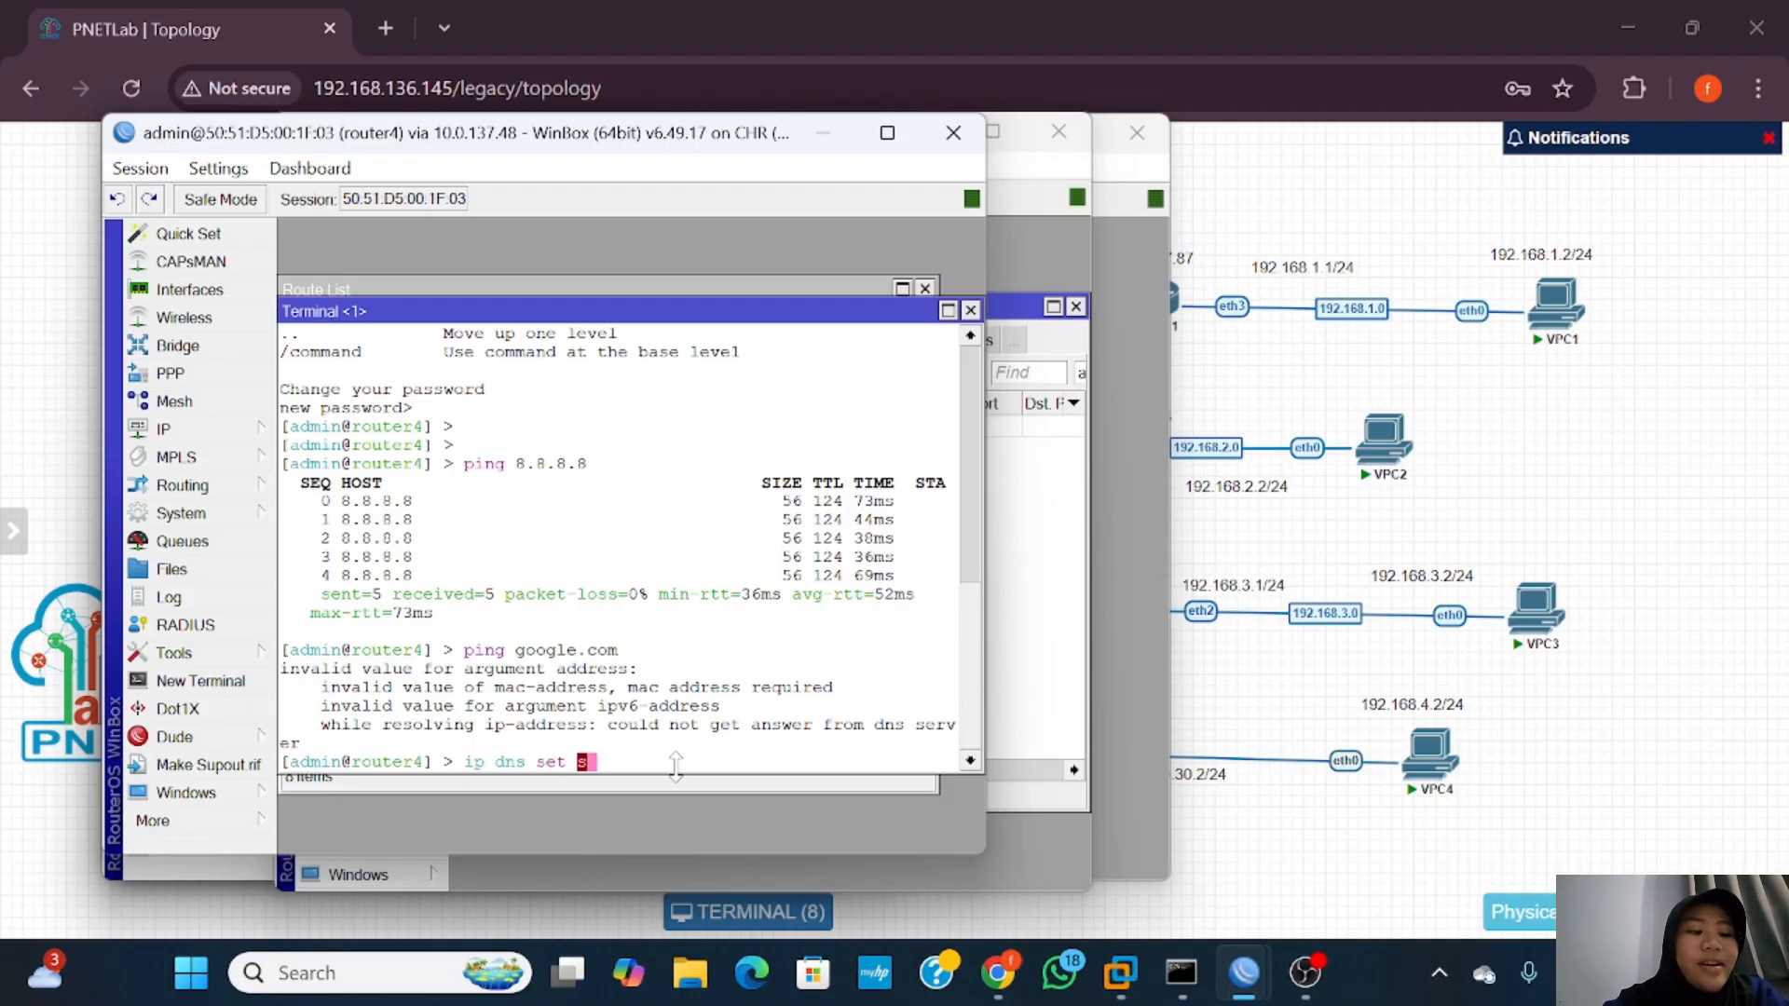
pyautogui.write('erver=')
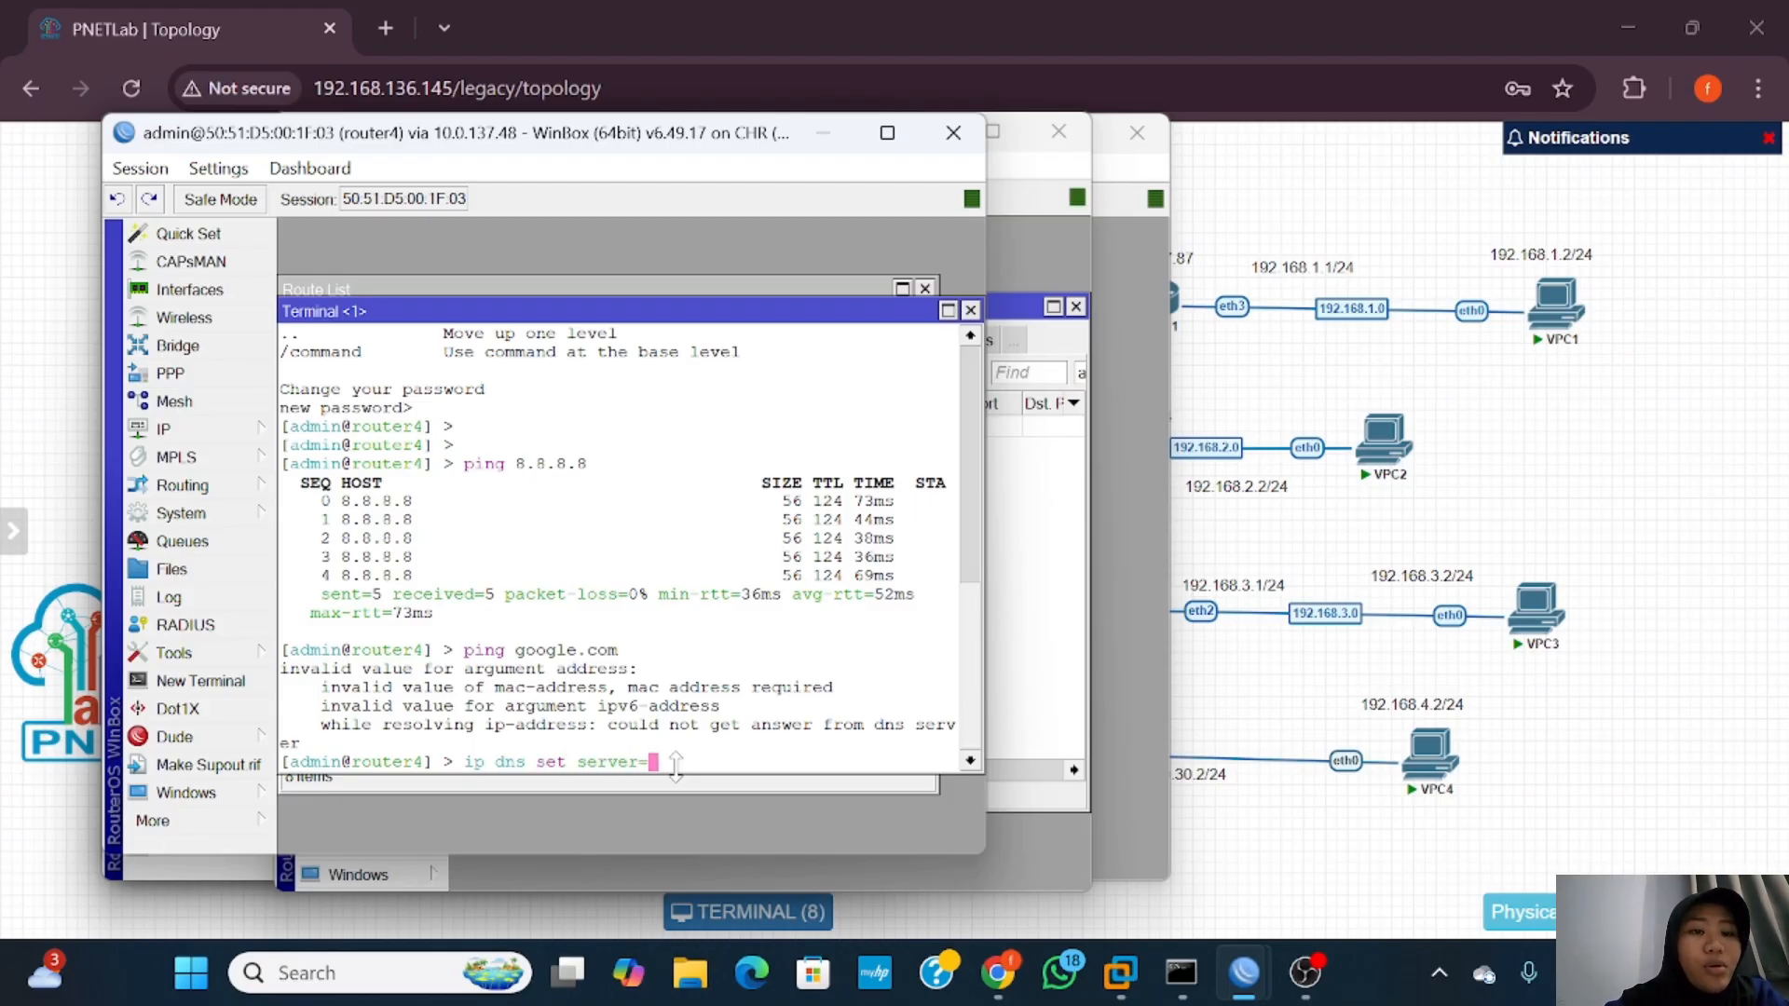
pyautogui.write('8.8.8.8')
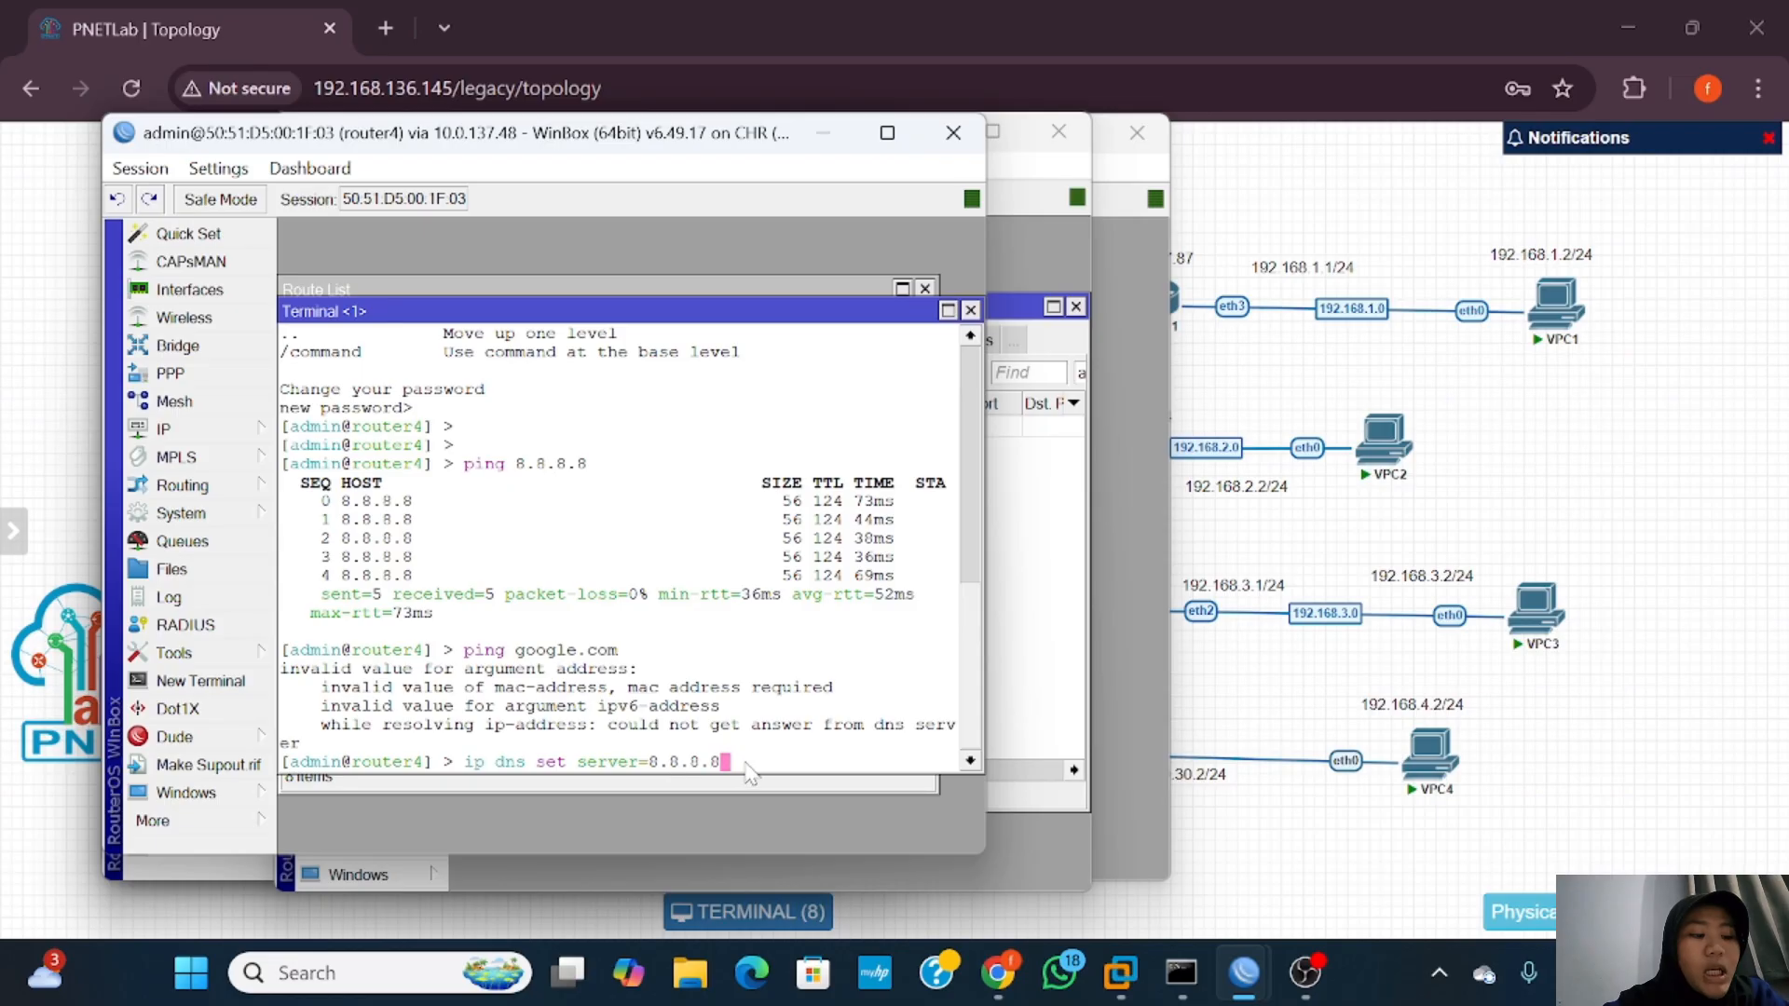
pyautogui.press('Return')
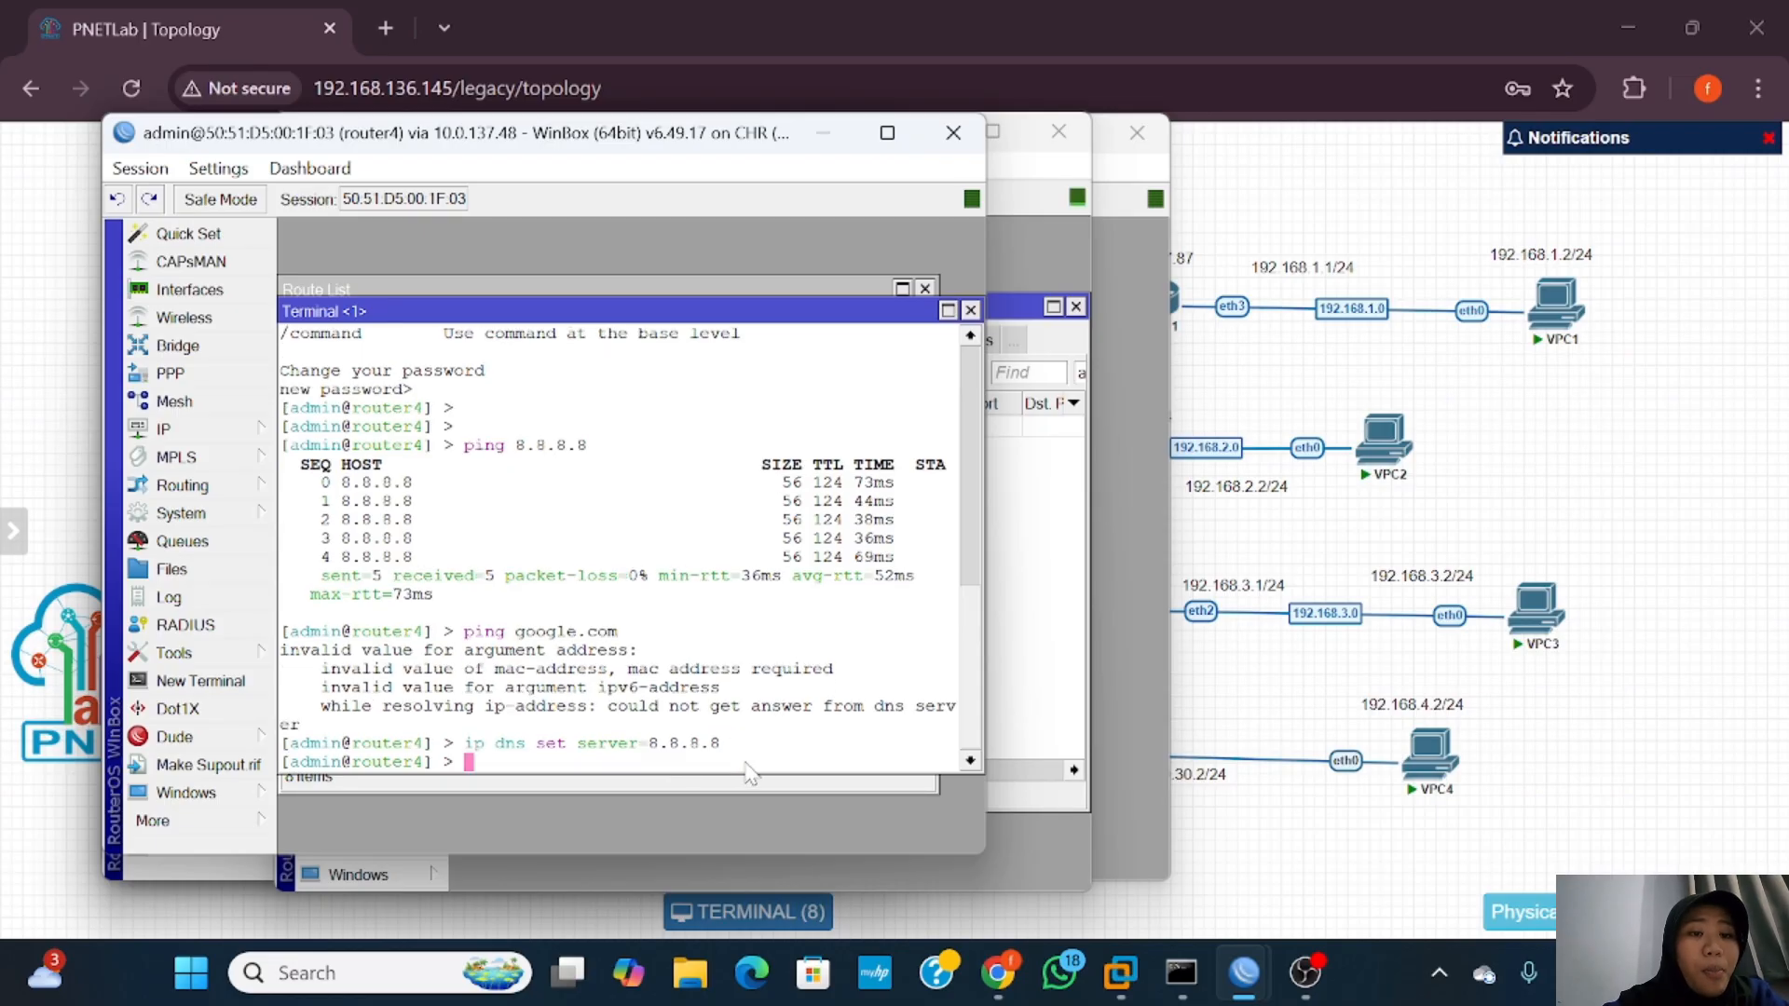
# Step: Re-run the google.com ping to confirm it resolves, stopping after four replies
pyautogui.press('Up')
pyautogui.press('Up')
pyautogui.press('Return')
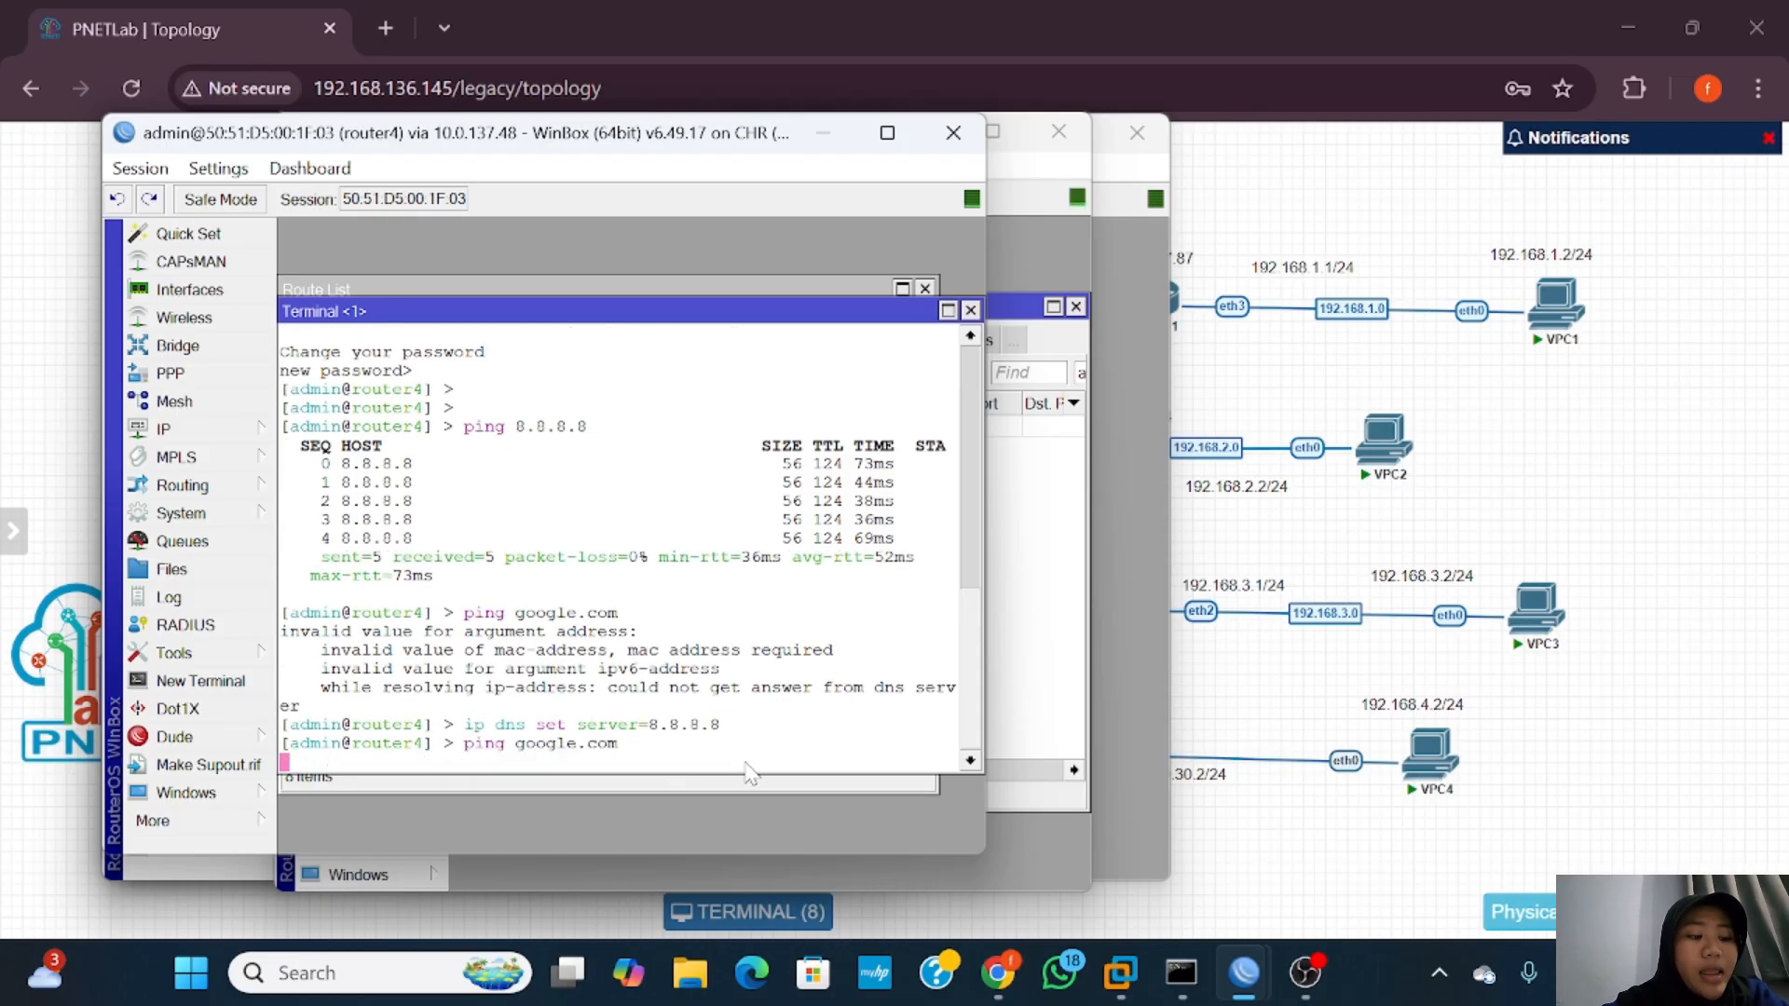
pyautogui.hotkey('ctrl', 'c')
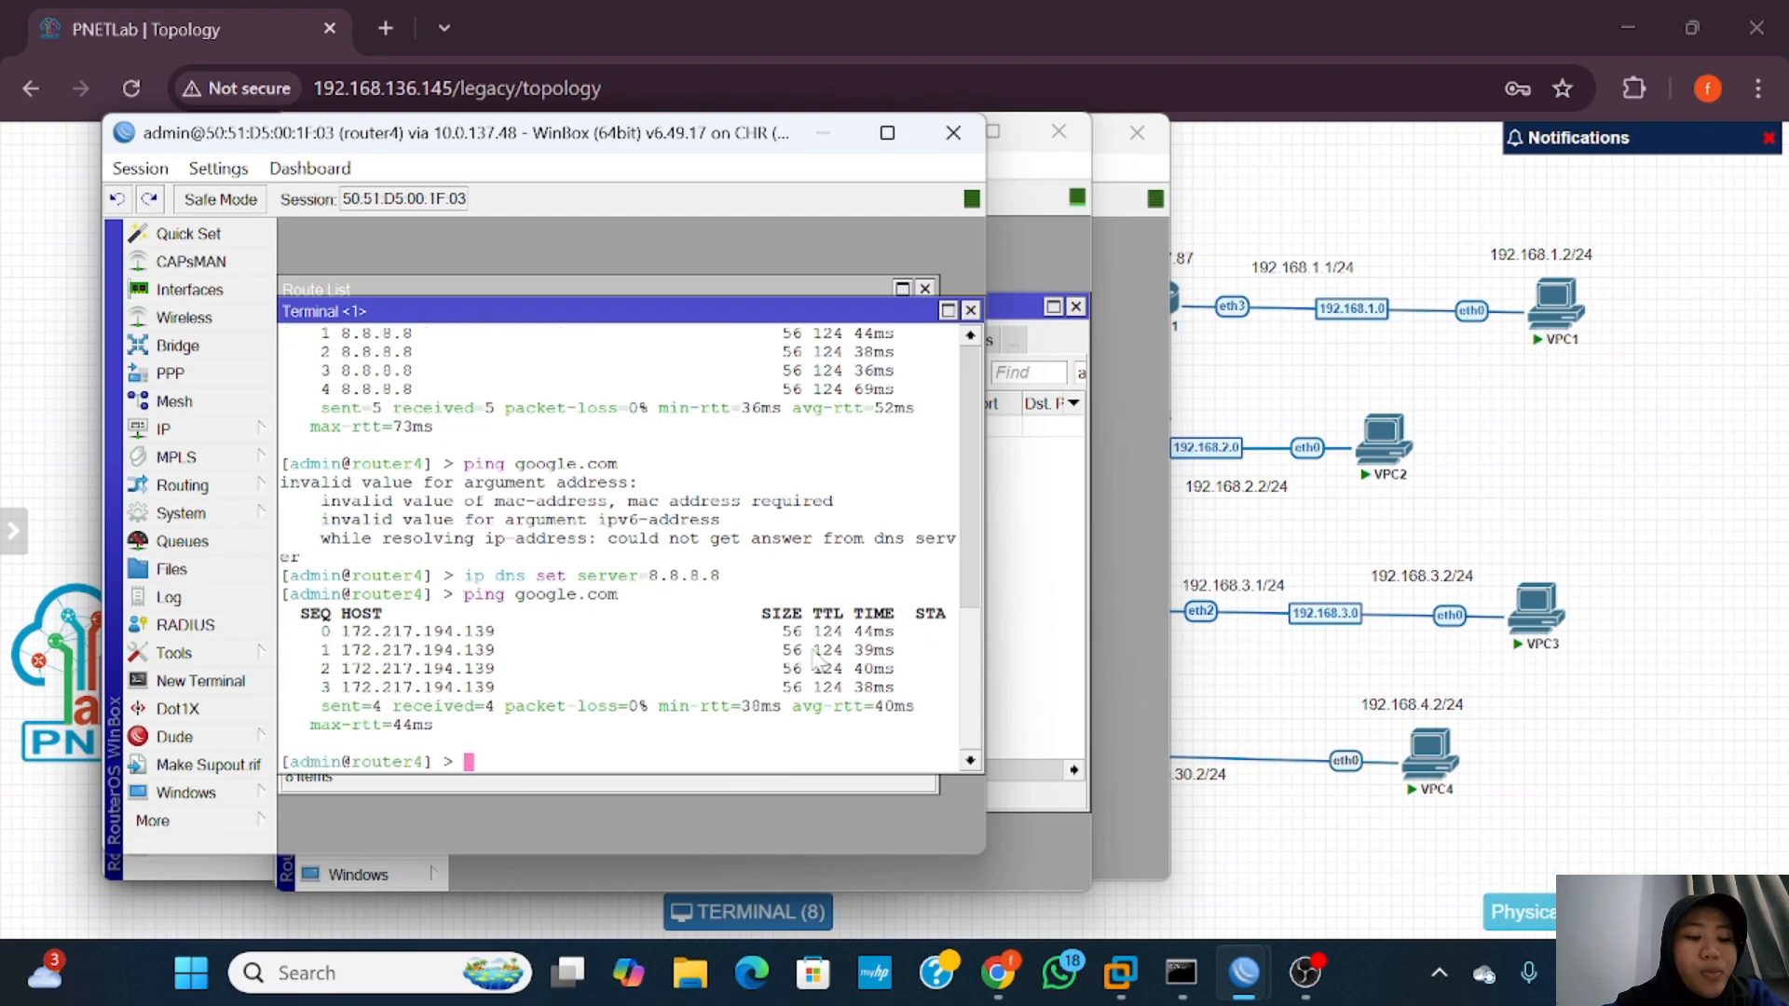